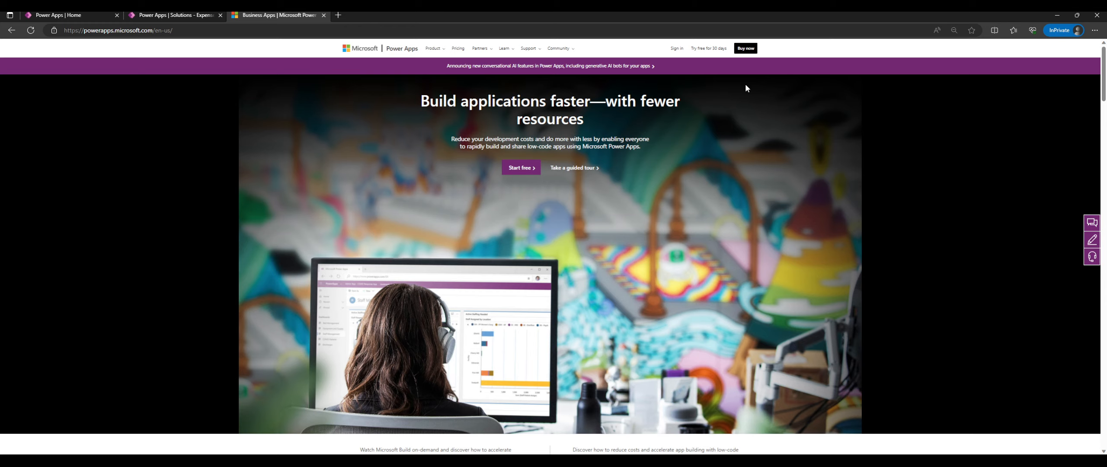
Open microsoft.com in a new tab from the Power Apps site's Microsoft logo, after viewing the Product menu.
scroll(664, 153, down, 6)
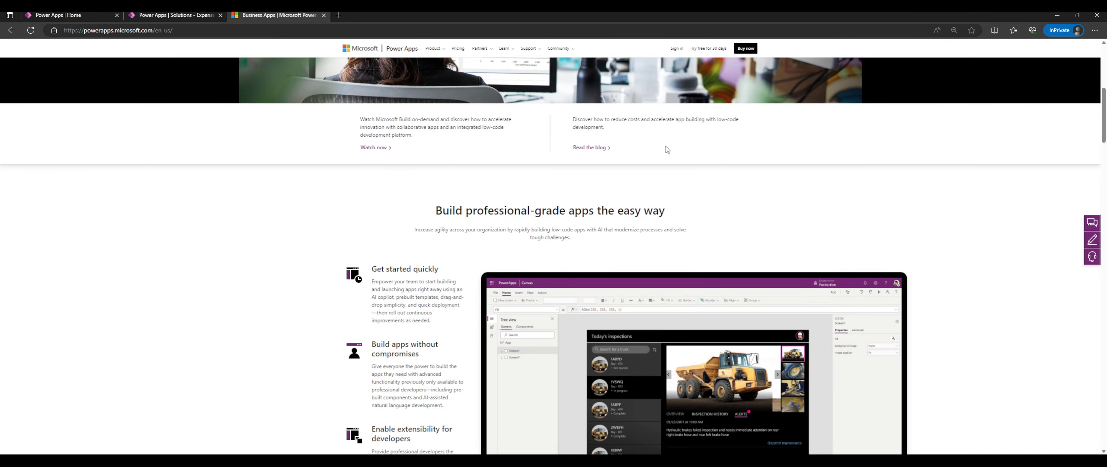
scroll(256, 62, up, 6)
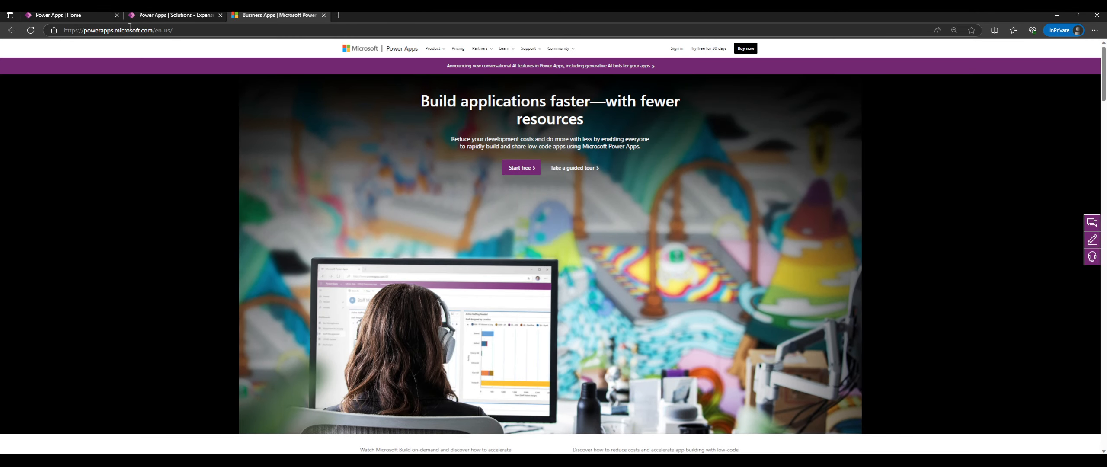
click(436, 49)
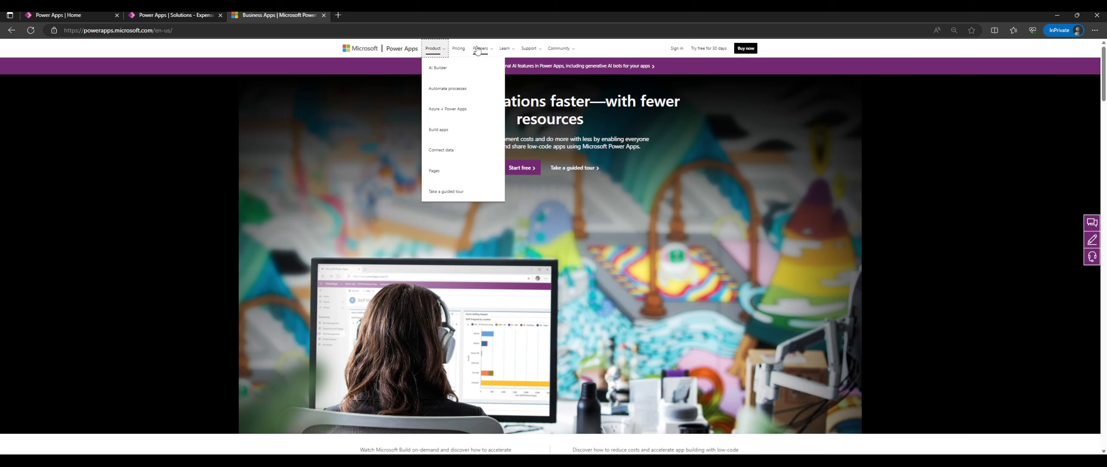
click(375, 49)
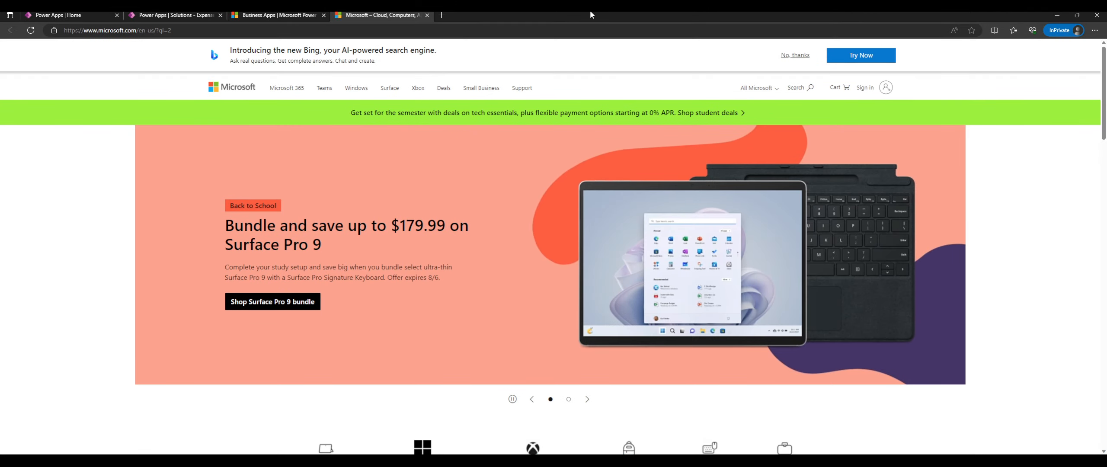
Search Bing for 'microsoft power platform' in a new tab and open the Microsoft Learn documentation result.
key(ctrl+t)
text(micro)
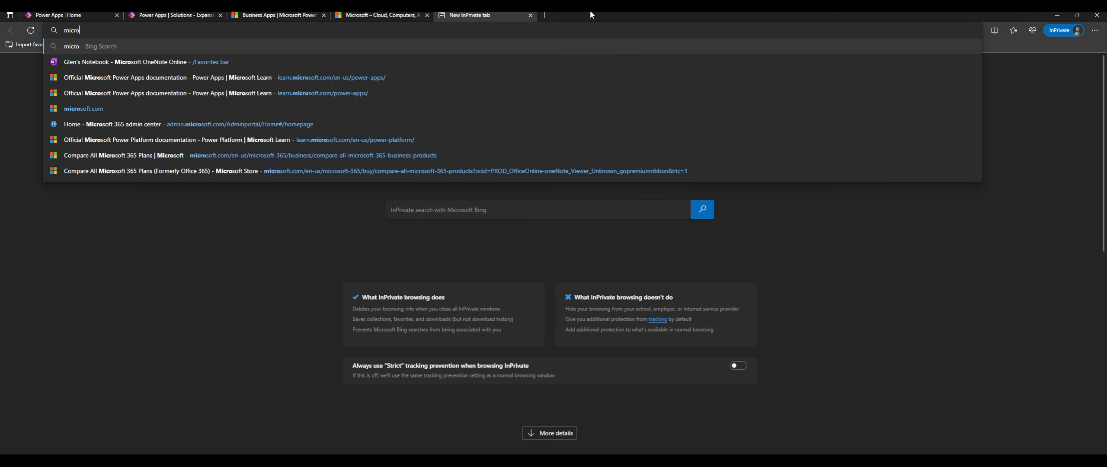
text(soft power platform)
key(Return)
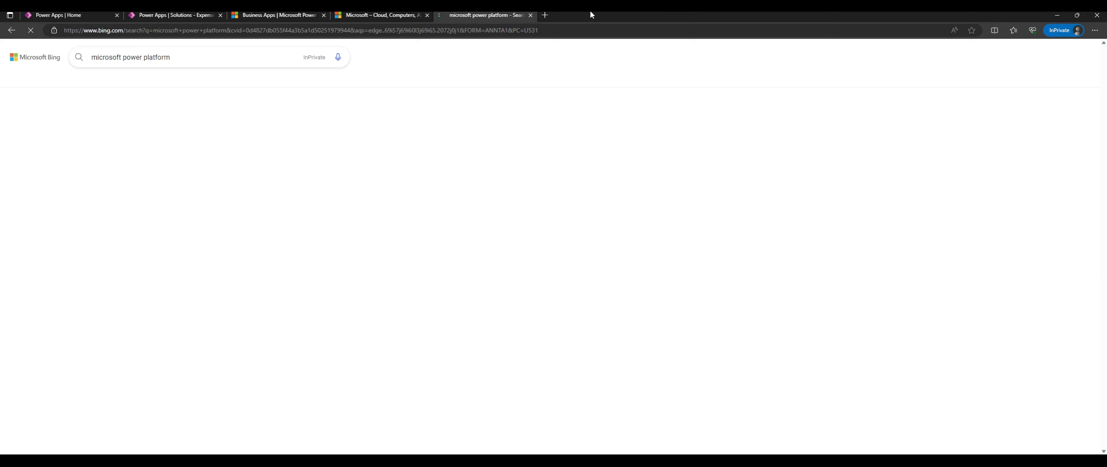
scroll(196, 188, down, 8)
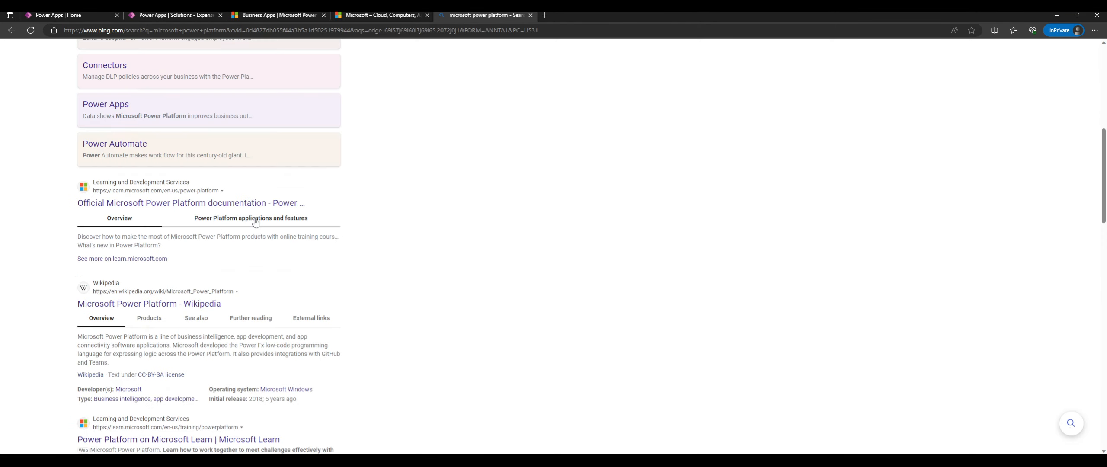
click(197, 189)
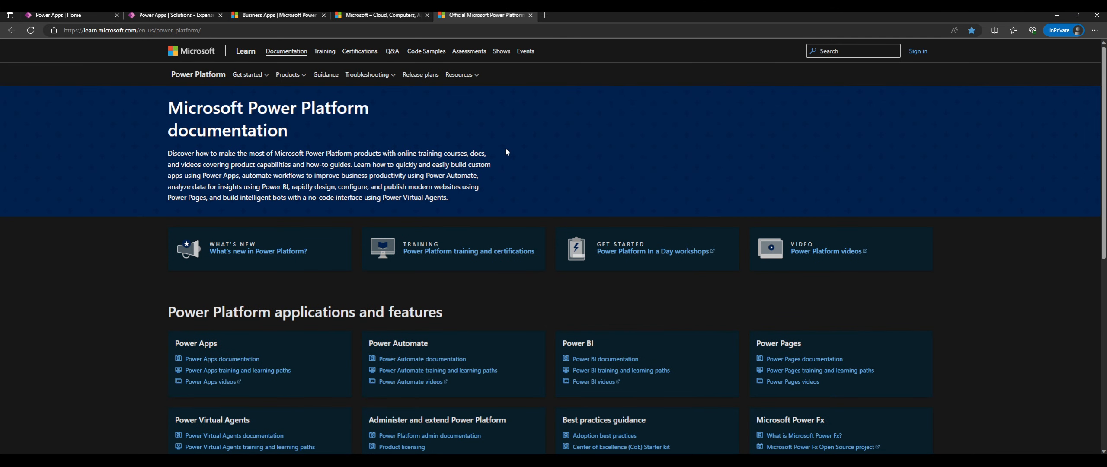
Open What's new as a release plans tab, view it, then return to the Power Platform documentation.
scroll(522, 173, down, 3)
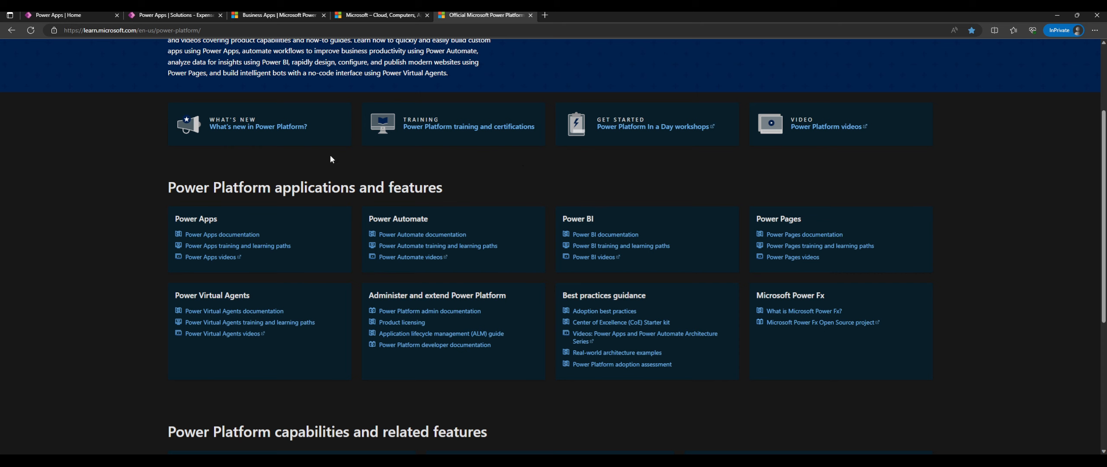
middle_click(261, 126)
scroll(526, 119, up, 3)
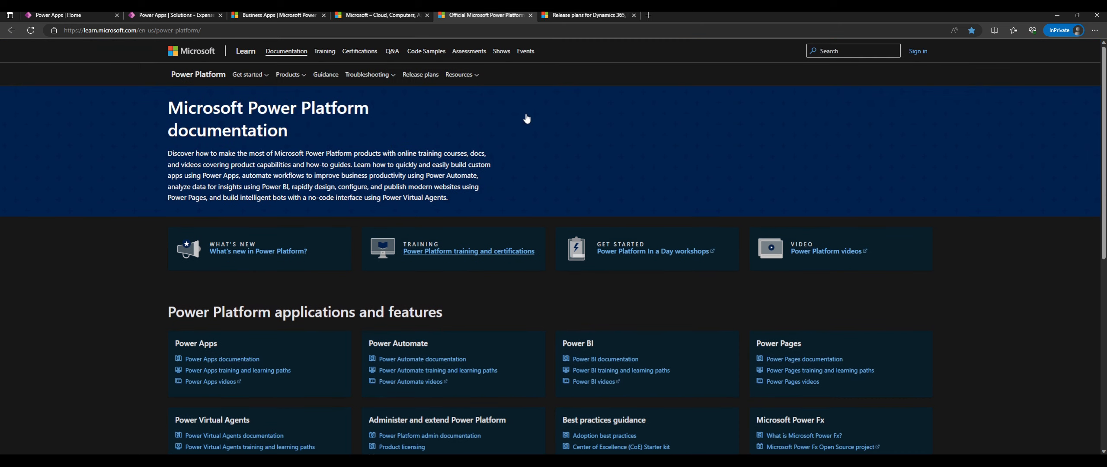
click(590, 13)
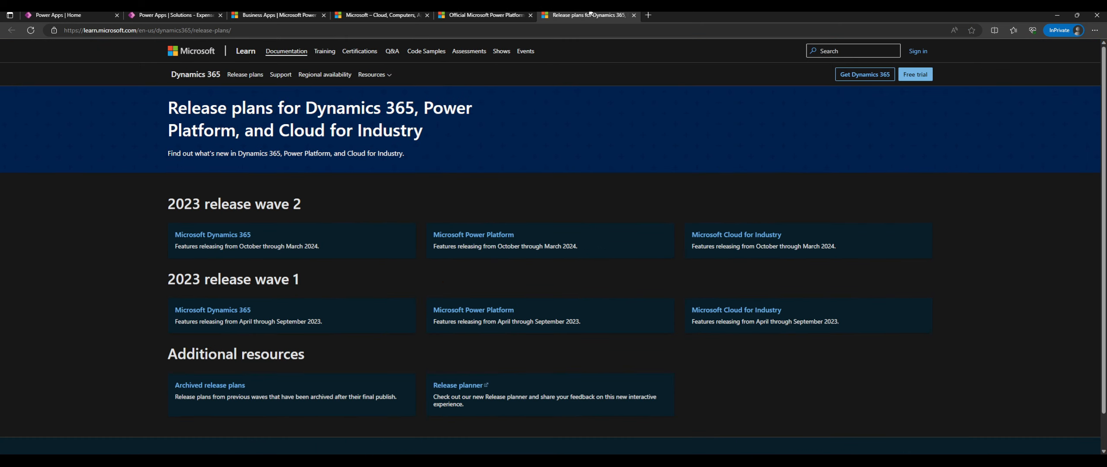
click(510, 14)
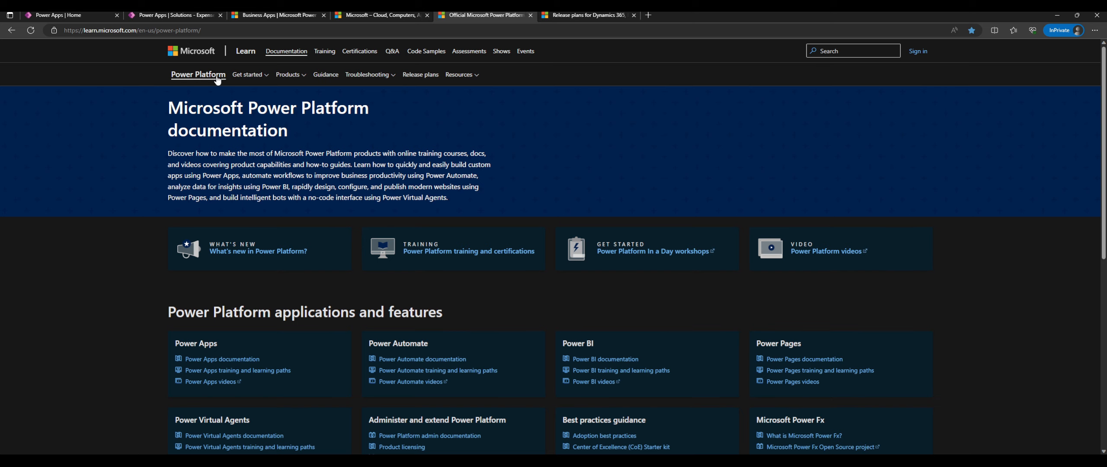
Open the Power Platform overview in another tab, then go back to the Power Apps page and close its product list.
click(245, 75)
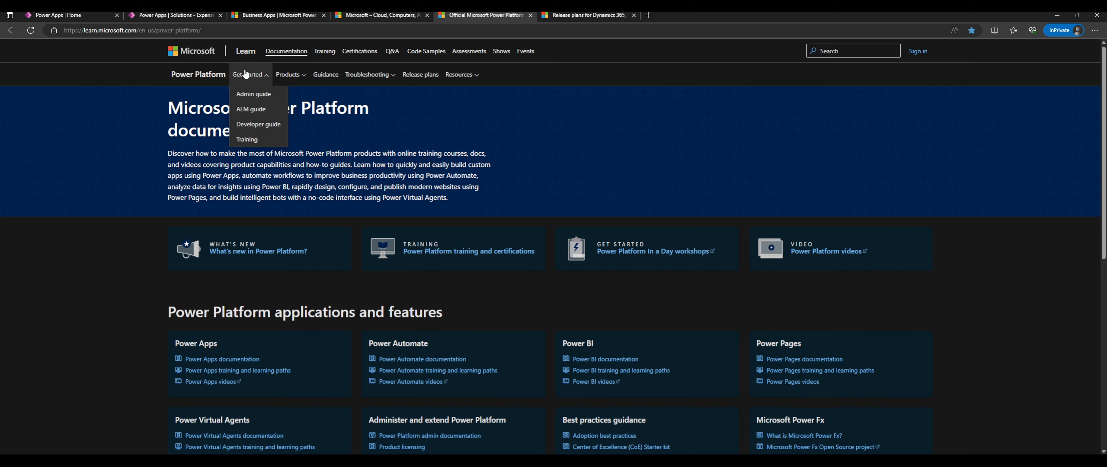
middle_click(222, 75)
click(678, 13)
click(584, 15)
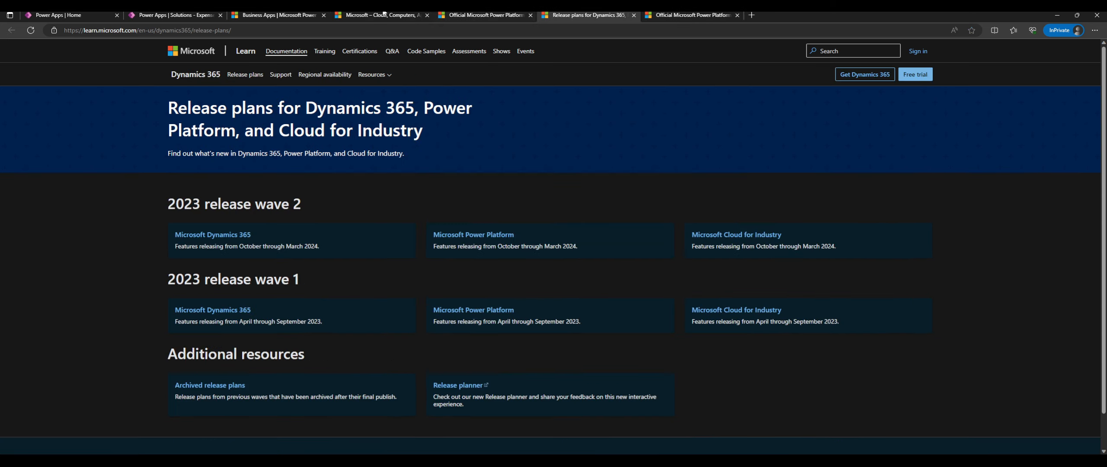
click(380, 14)
click(288, 15)
click(368, 80)
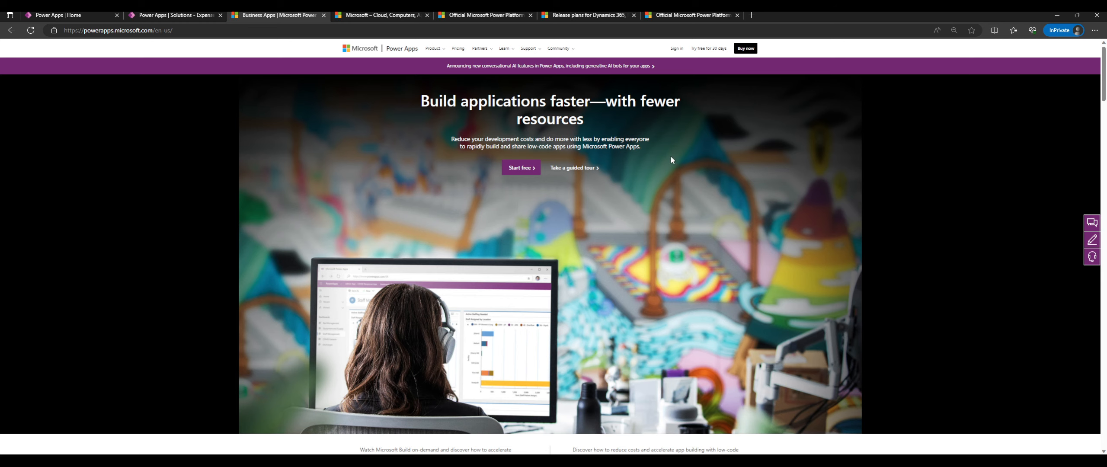
On the 'Power Apps | Home' tab, show the Explore Power Platform panel listing Power Automate, Power BI and Power Pages.
scroll(671, 160, down, 9)
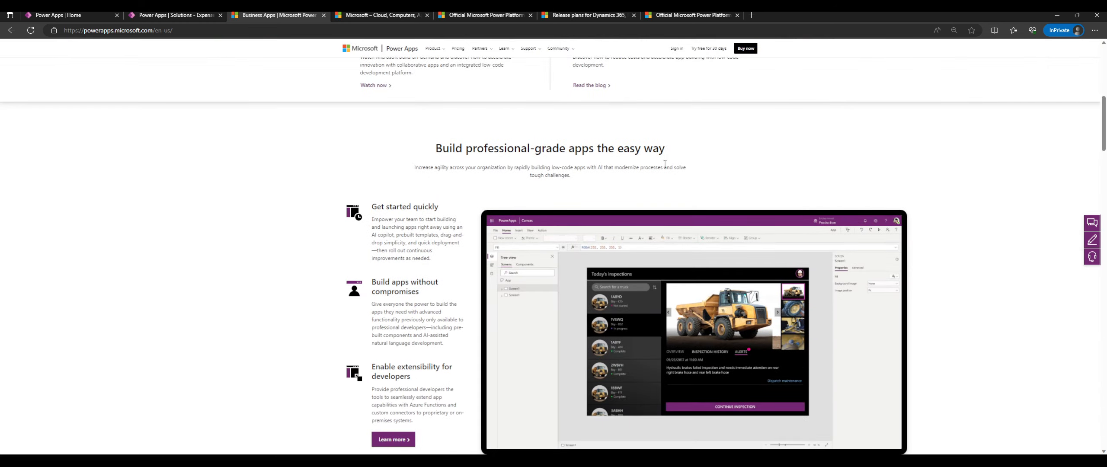
scroll(665, 163, up, 9)
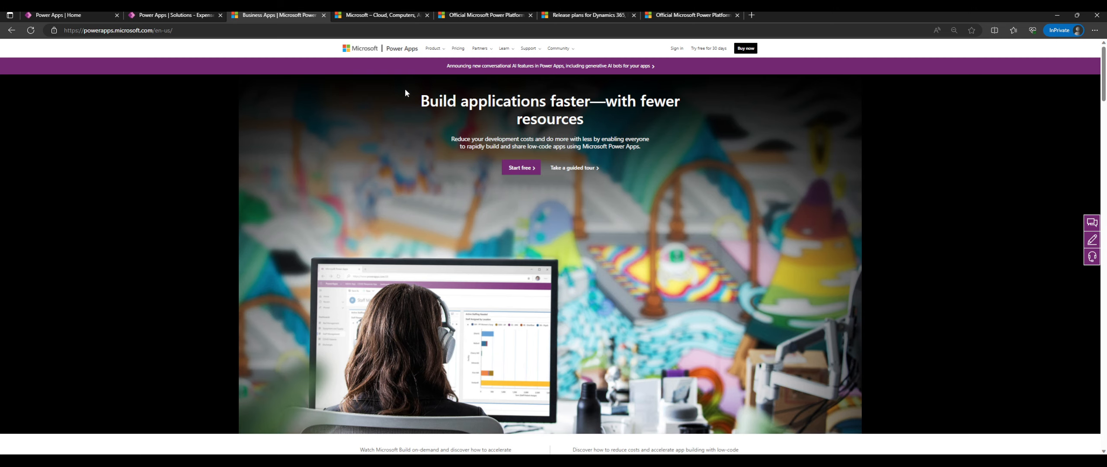
click(110, 14)
click(38, 253)
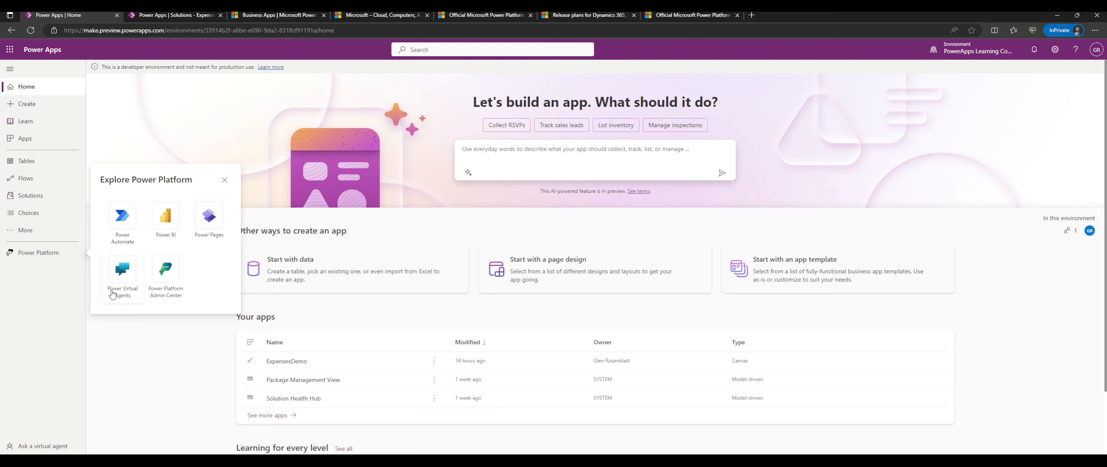
Close the Explore Power Platform flyout and cycle through the open tabs, including ExpensesDemo, ending on the marketing page.
click(218, 141)
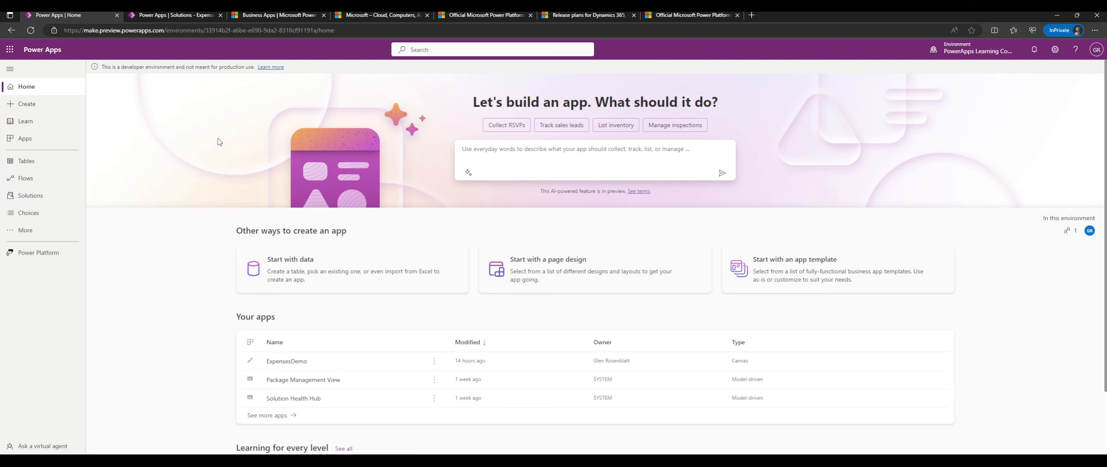
click(557, 15)
click(487, 15)
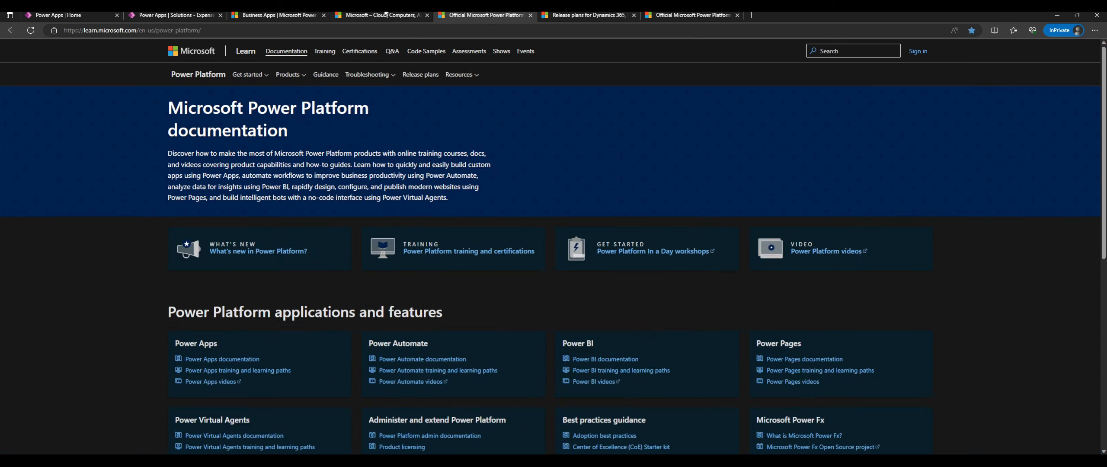
click(380, 15)
click(288, 15)
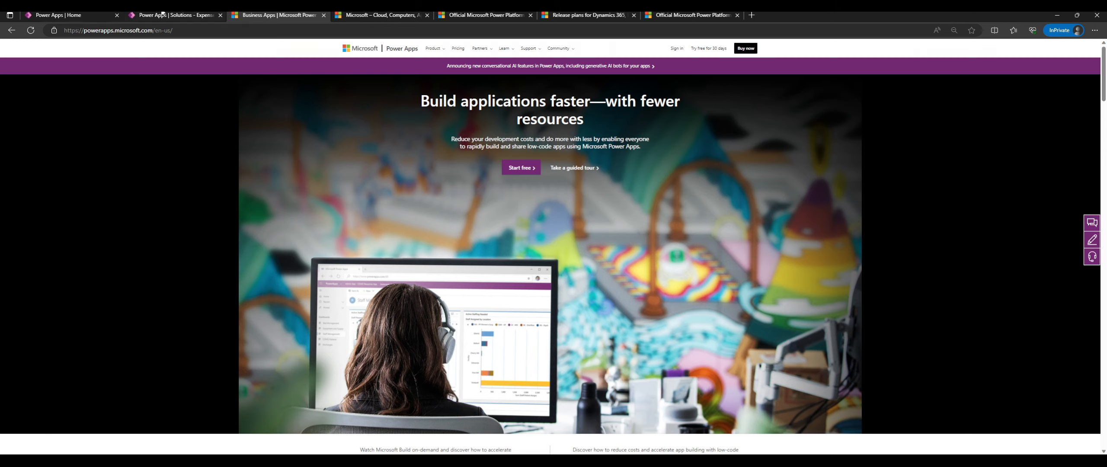
click(102, 14)
click(195, 15)
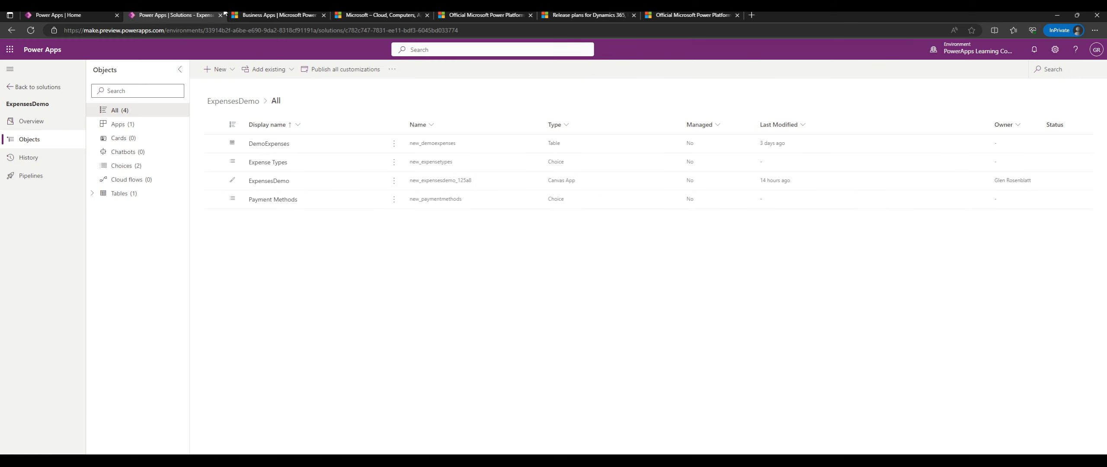
click(253, 15)
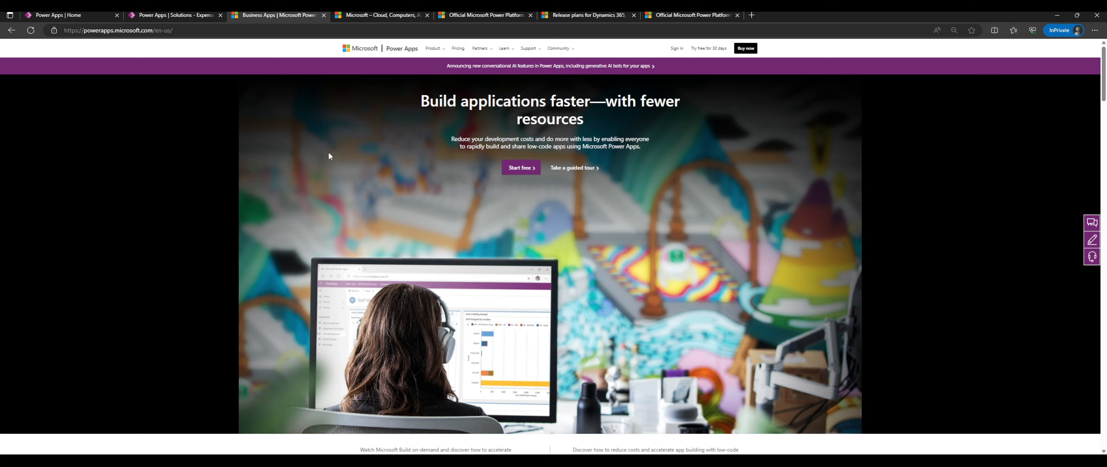
Scroll the powerapps.microsoft.com homepage down and back up twice to review the hero section.
scroll(319, 136, down, 1)
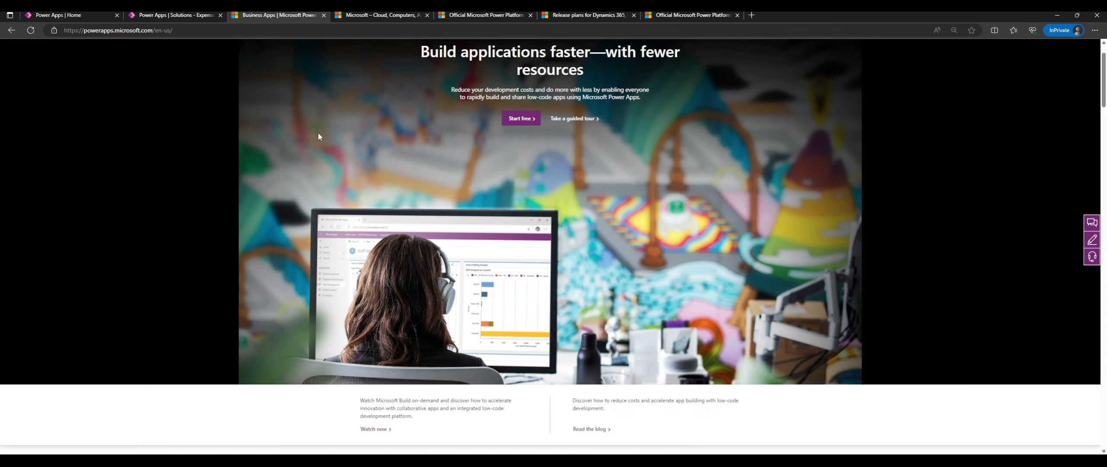
scroll(318, 136, up, 1)
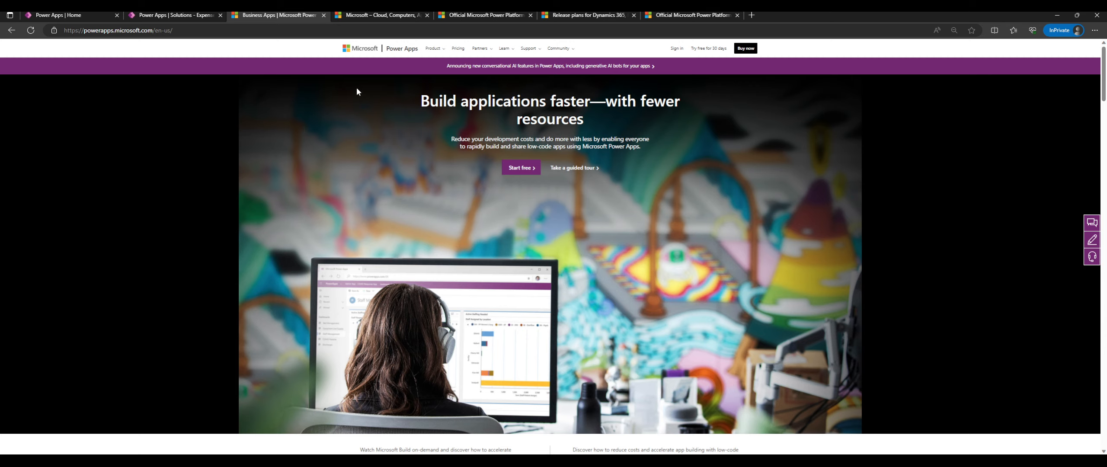
scroll(345, 89, down, 2)
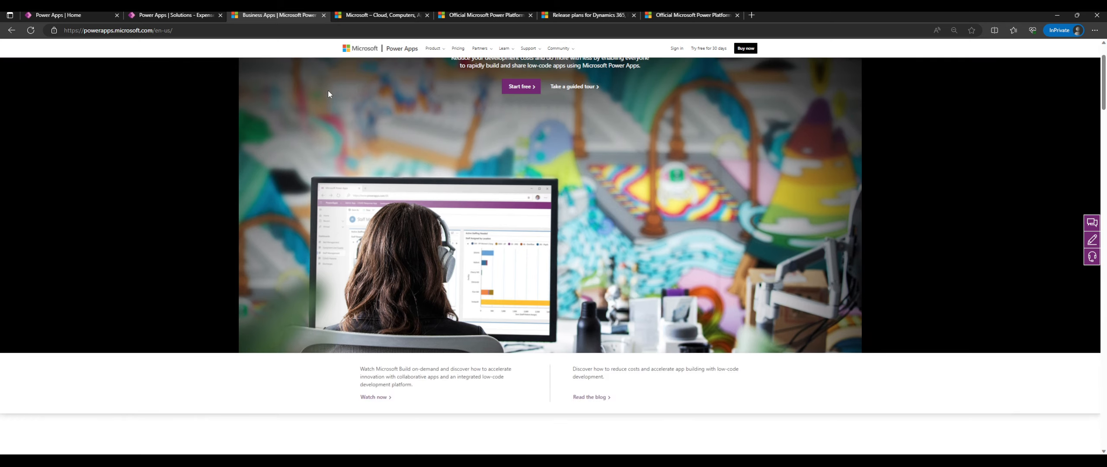
scroll(316, 88, up, 2)
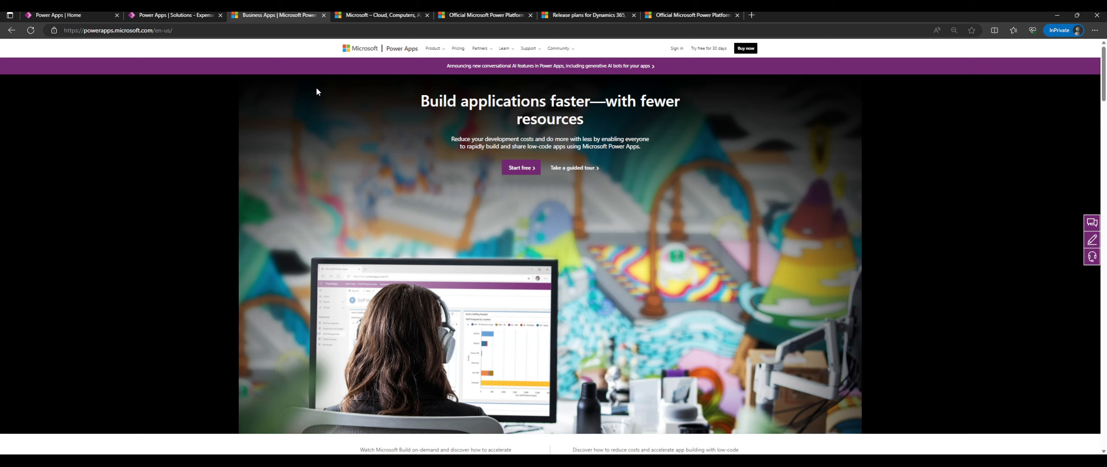
Glance at the Microsoft tab, then scroll the Power Apps homepage and highlight the 140 percent ROI figure.
click(376, 15)
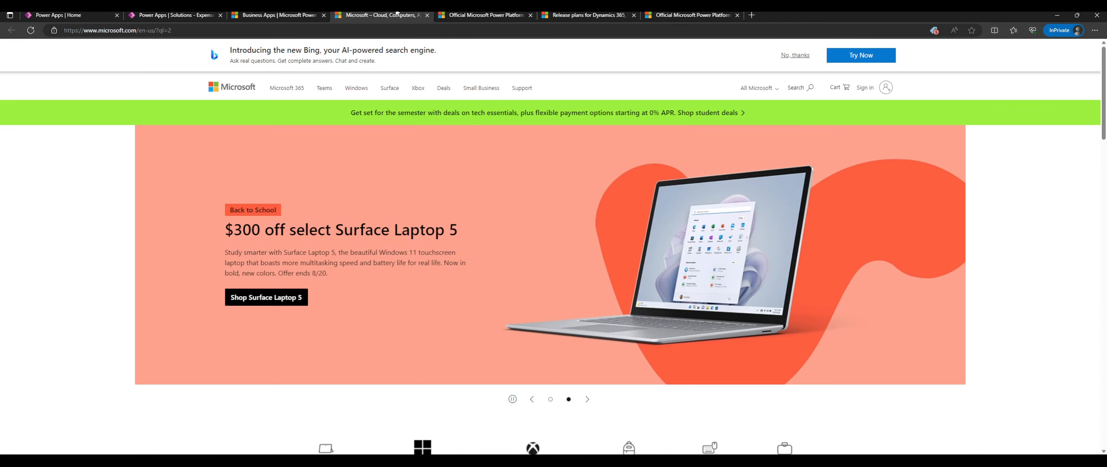
scroll(450, 133, down, 5)
scroll(450, 133, down, 3)
key(ctrl+shift+Tab)
scroll(358, 132, down, 10)
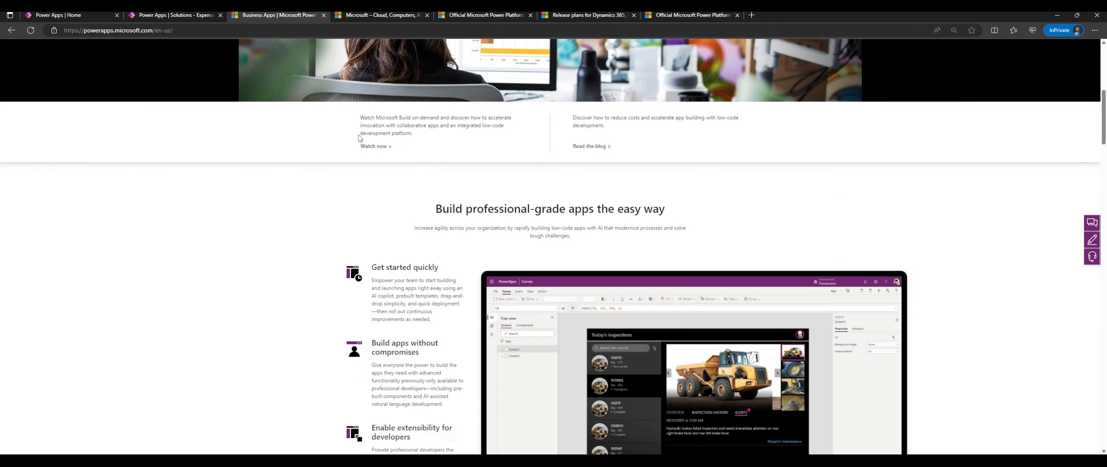
scroll(359, 130, down, 12)
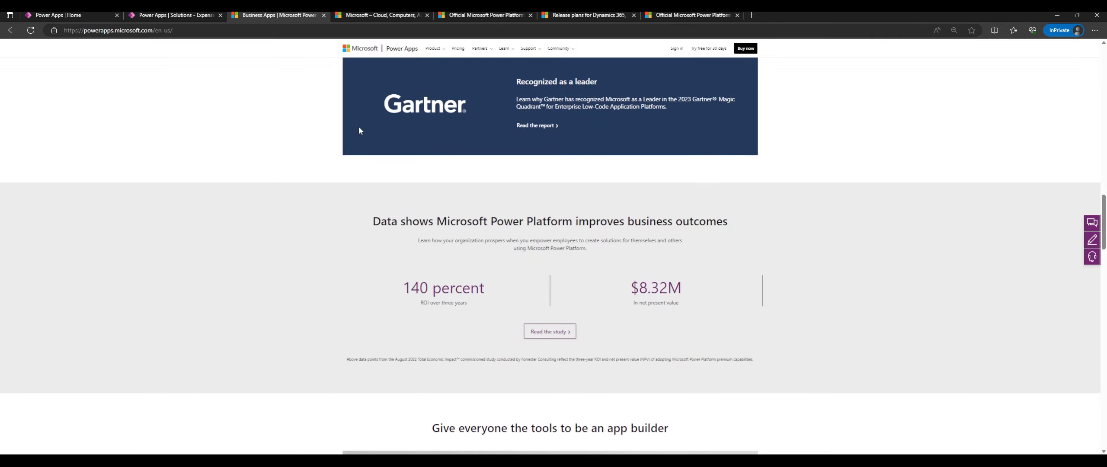
drag(403, 287, 483, 303)
click(482, 303)
Scroll through the rest of the Power Apps homepage and back up, then close the Microsoft home page tab.
scroll(369, 225, down, 3)
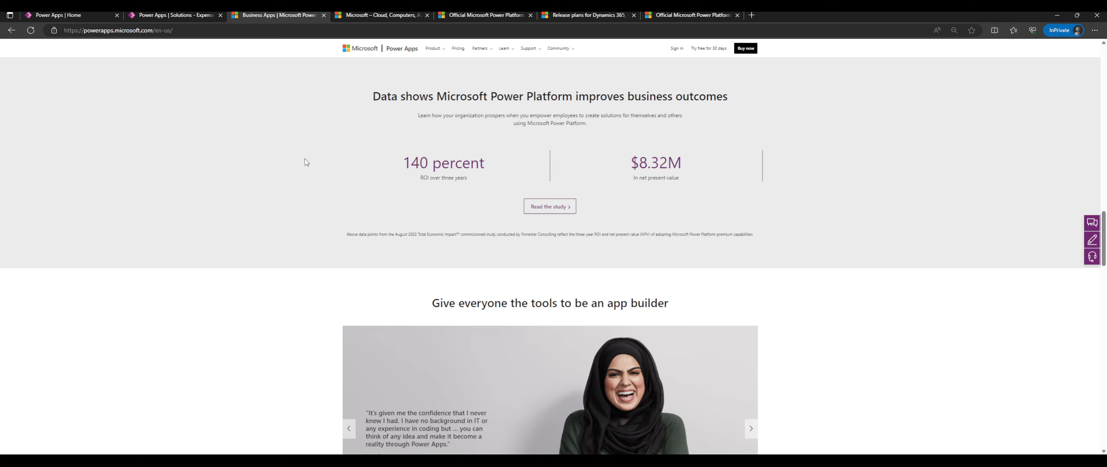
scroll(304, 157, down, 3)
scroll(297, 152, down, 4)
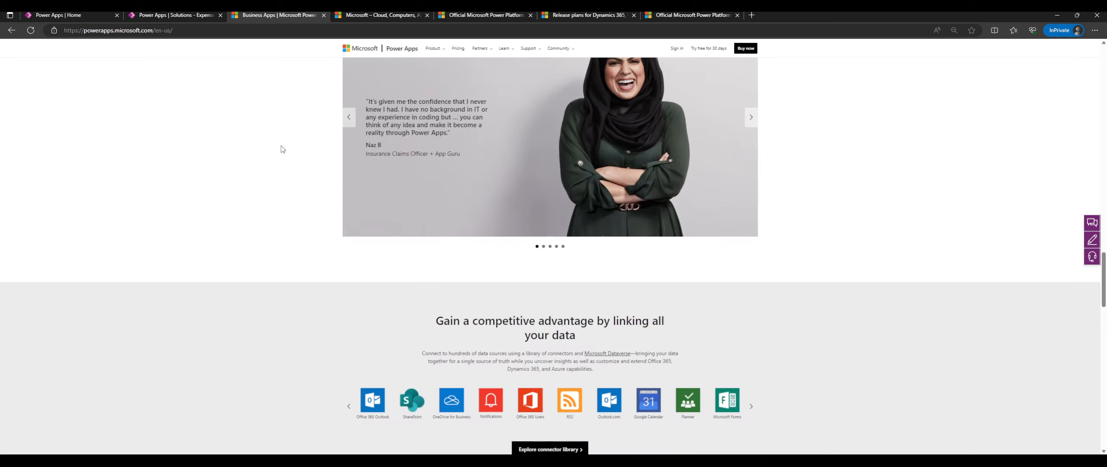
scroll(269, 143, down, 3)
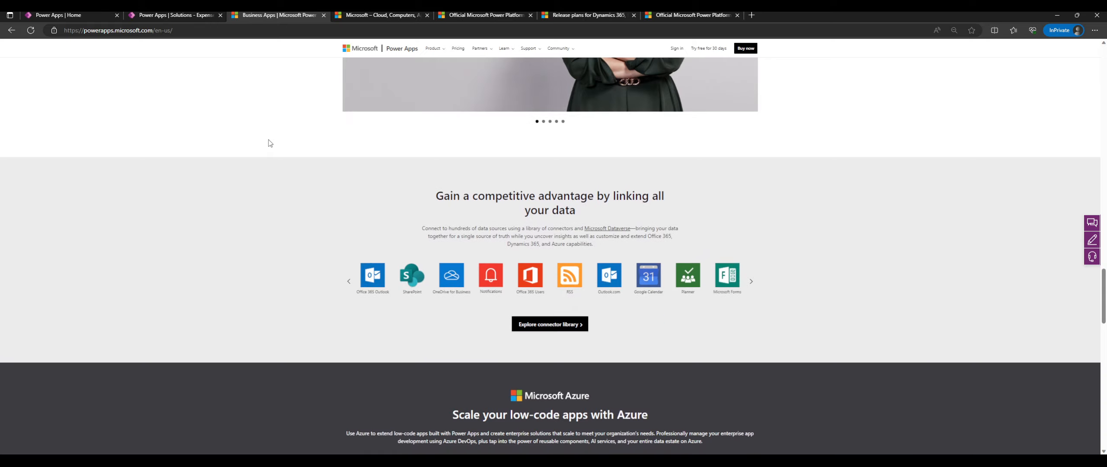
scroll(269, 143, up, 6)
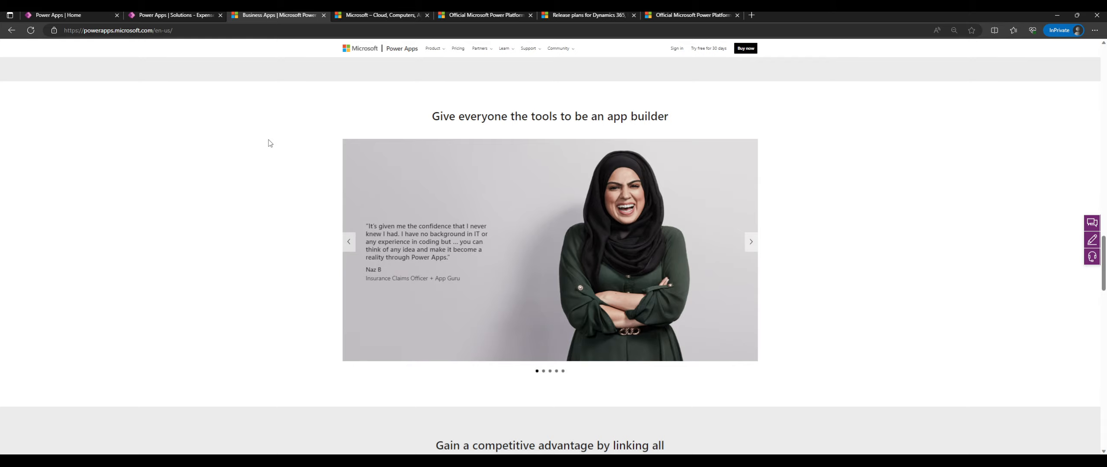
scroll(268, 143, up, 20)
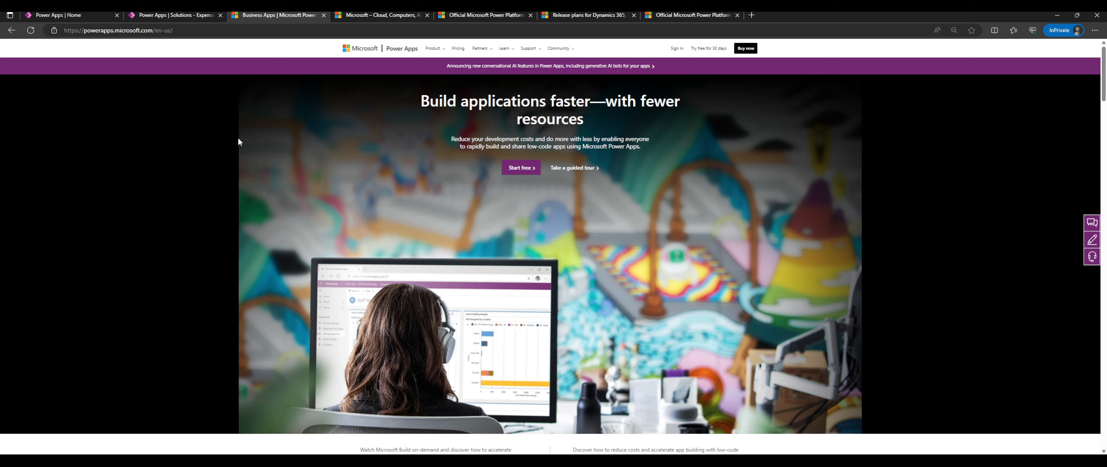
middle_click(402, 15)
Close the Power Platform and release plans tabs, then open 'Take a guided tour' at its Welcome step.
middle_click(402, 15)
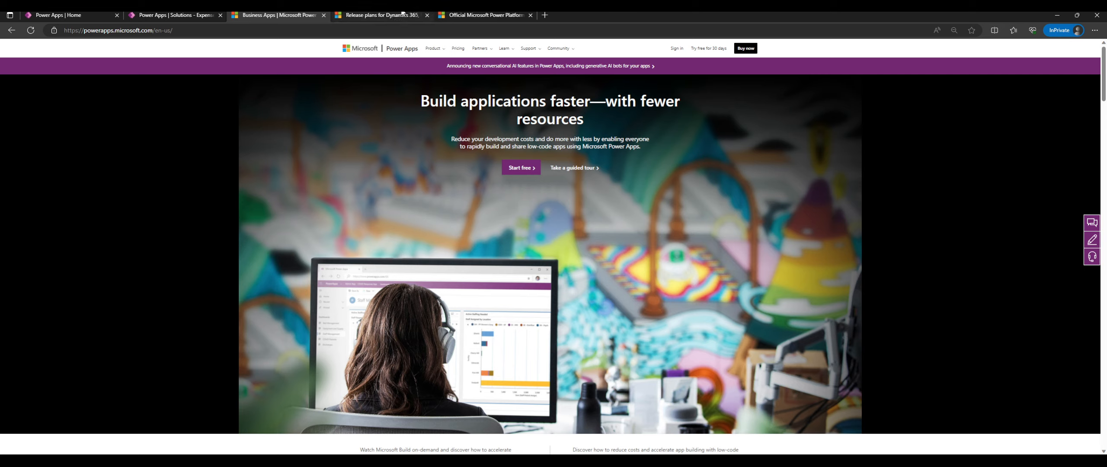
middle_click(402, 15)
middle_click(403, 15)
middle_click(573, 171)
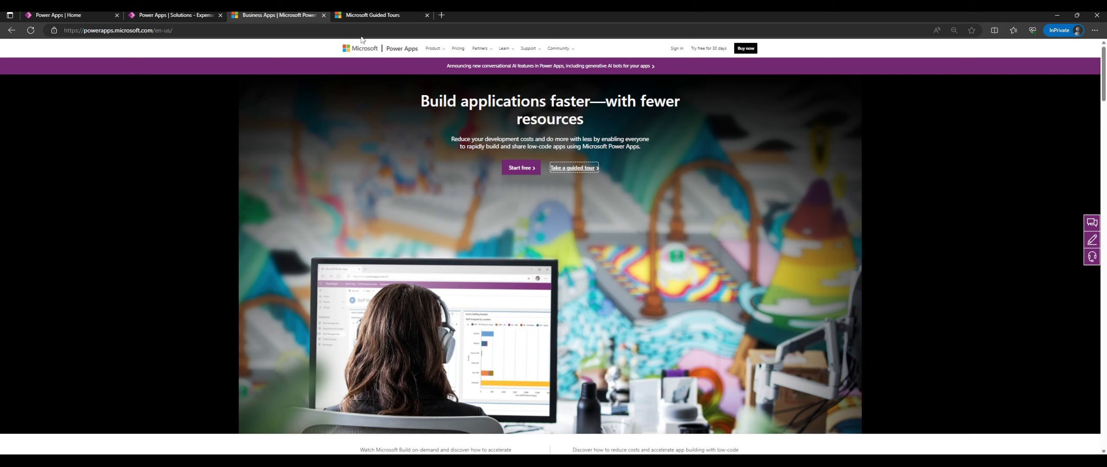
click(359, 14)
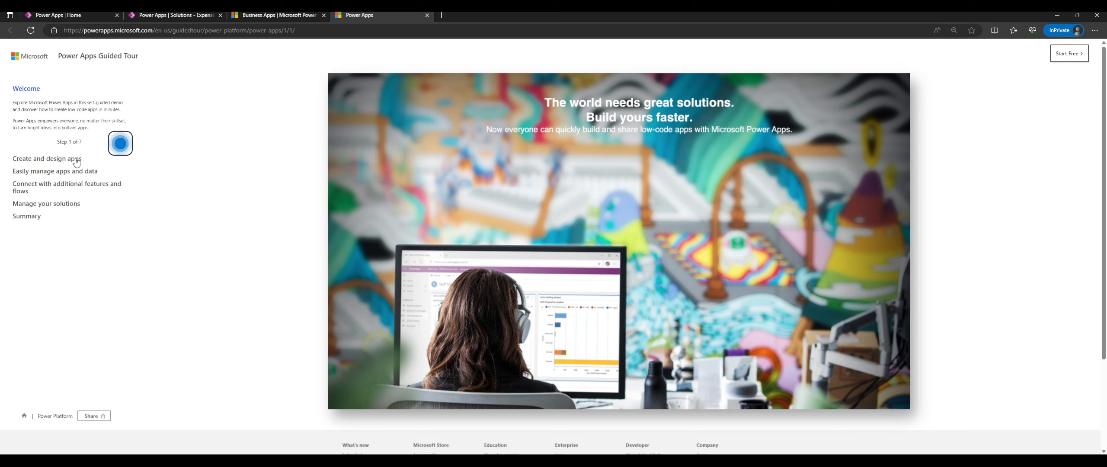
Advance the guided tour from Step 1 through Step 3 to Step 4, Start from SharePoint.
click(120, 143)
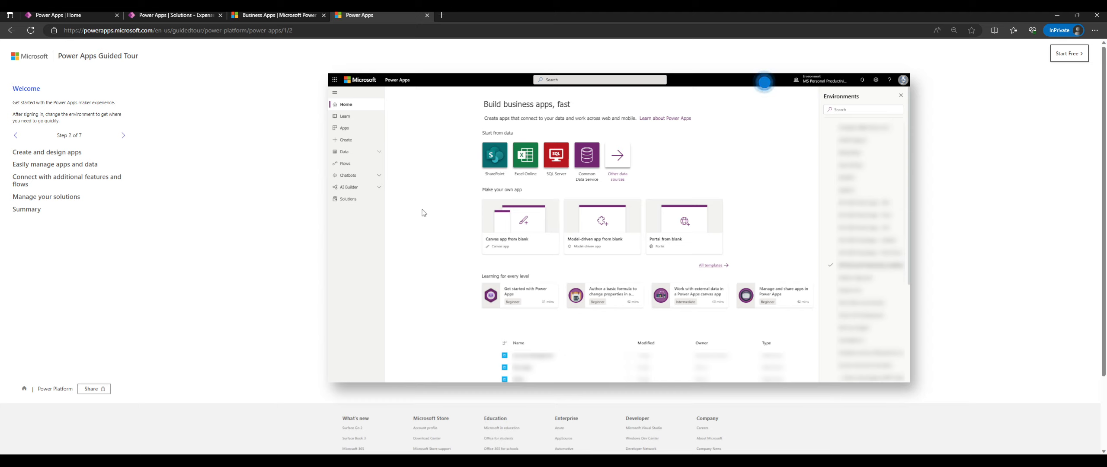
click(124, 136)
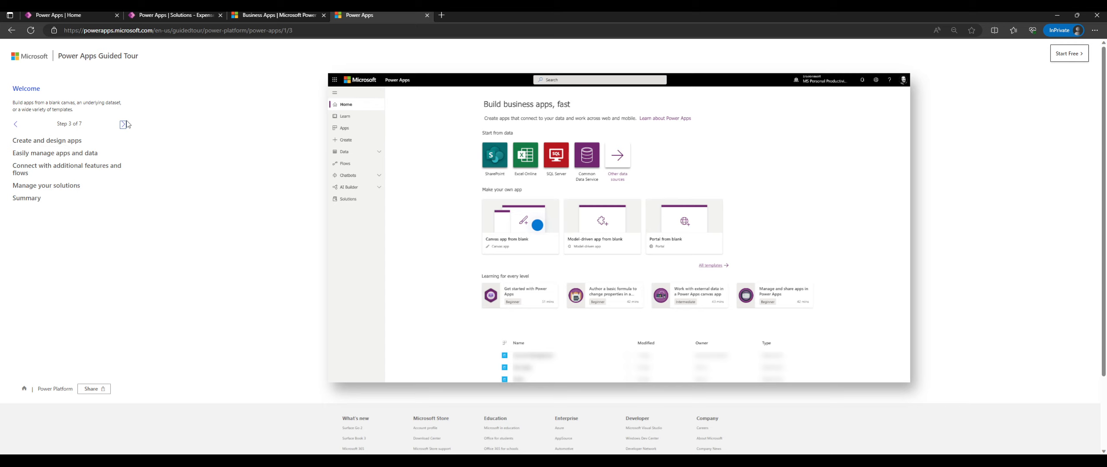
click(537, 225)
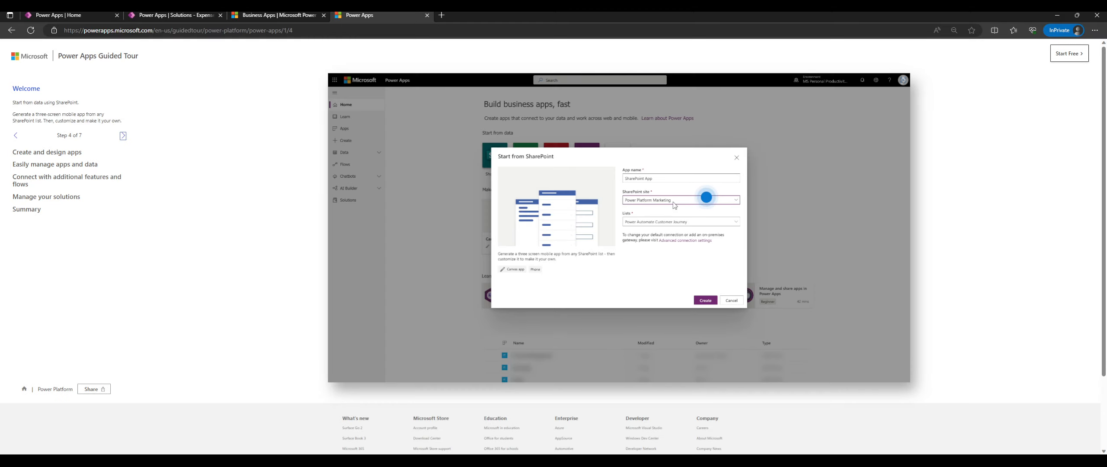
Advance the tour through the table-based and blank canvas app steps to its final Step 7.
click(707, 198)
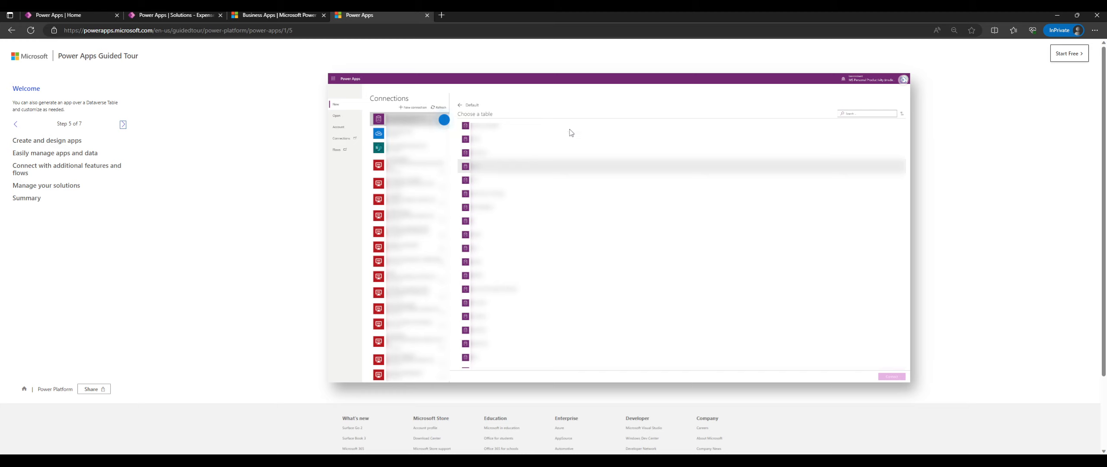
click(123, 124)
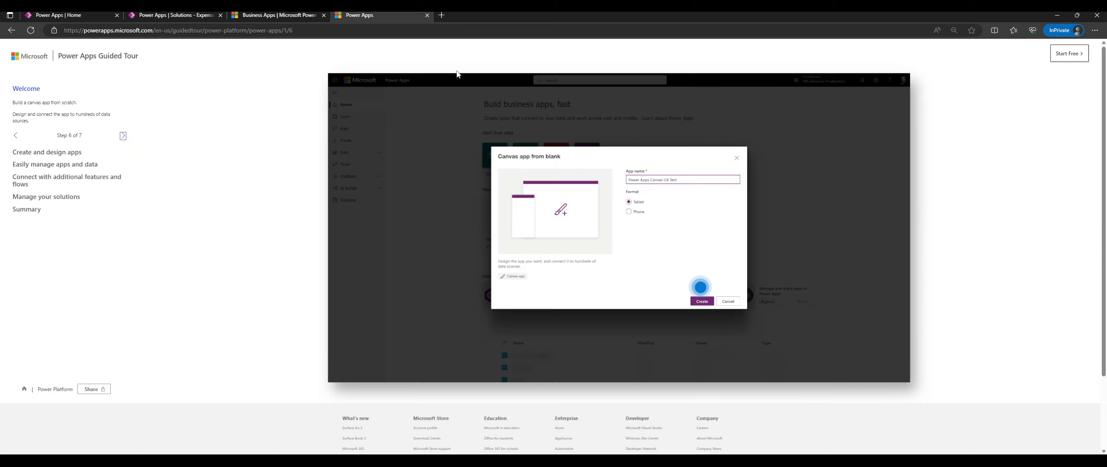
click(698, 285)
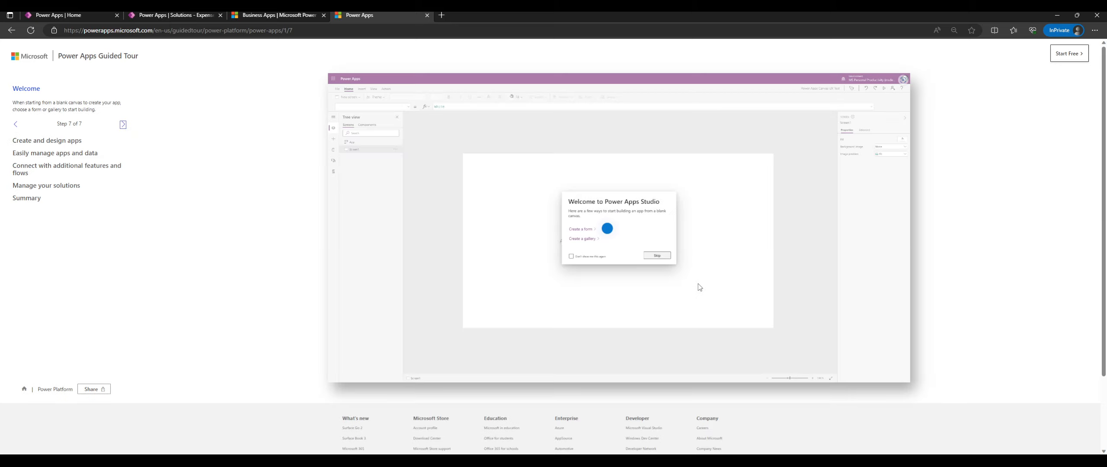
Move on to Create and design apps, then close the guided tour and Power Apps marketing tabs.
click(602, 229)
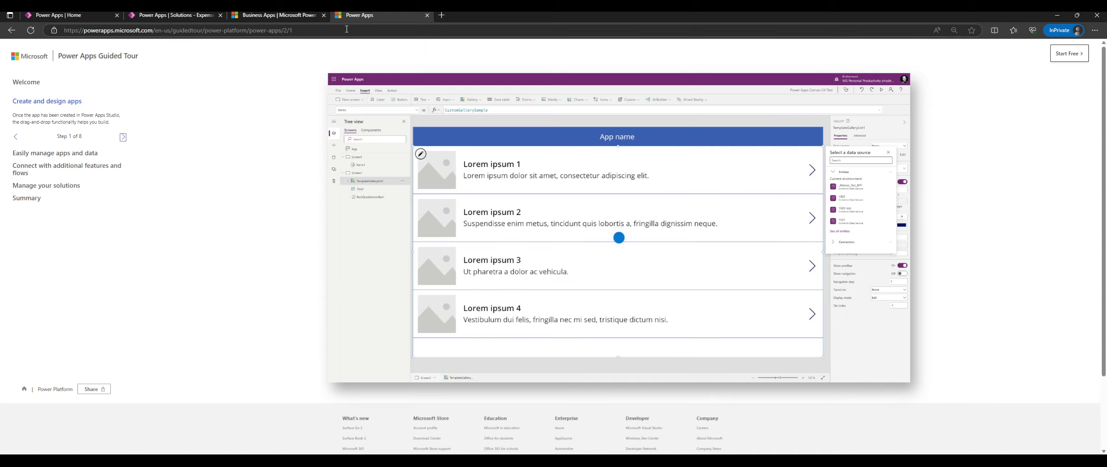
middle_click(361, 14)
middle_click(247, 15)
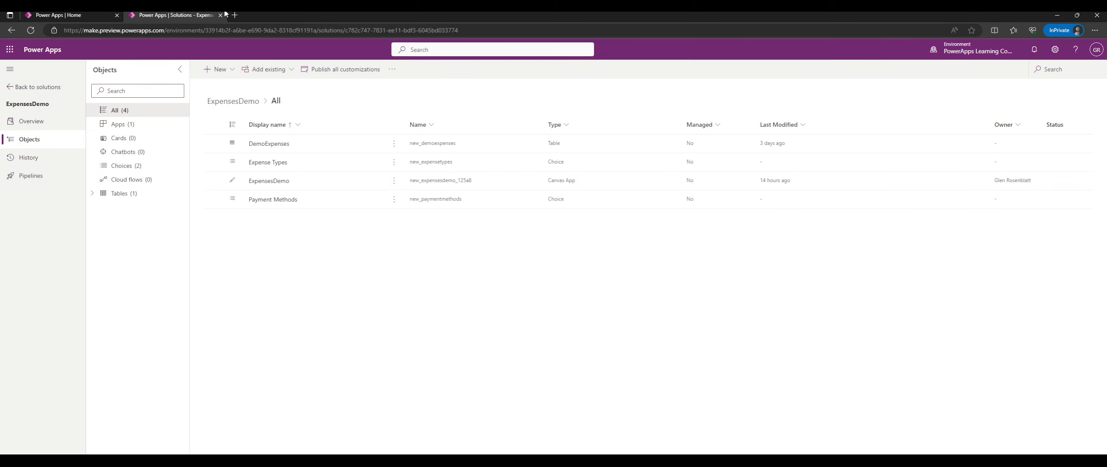
Return to Power Apps Home, where Your apps lists ExpensesDemo, Package Management View and Solution Health Hub.
click(41, 14)
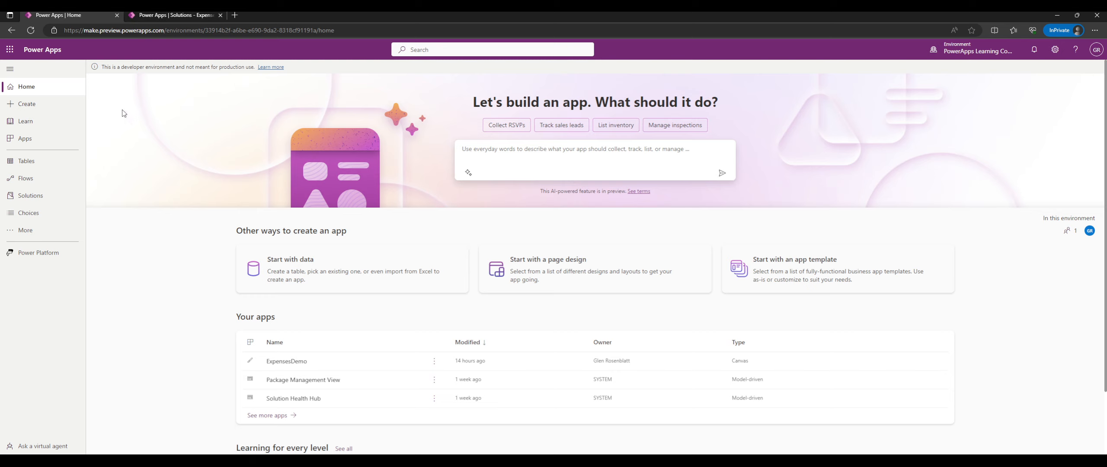
Open the Power Platform admin center from the Explore Power Platform panel and dismiss its welcome tour.
click(59, 256)
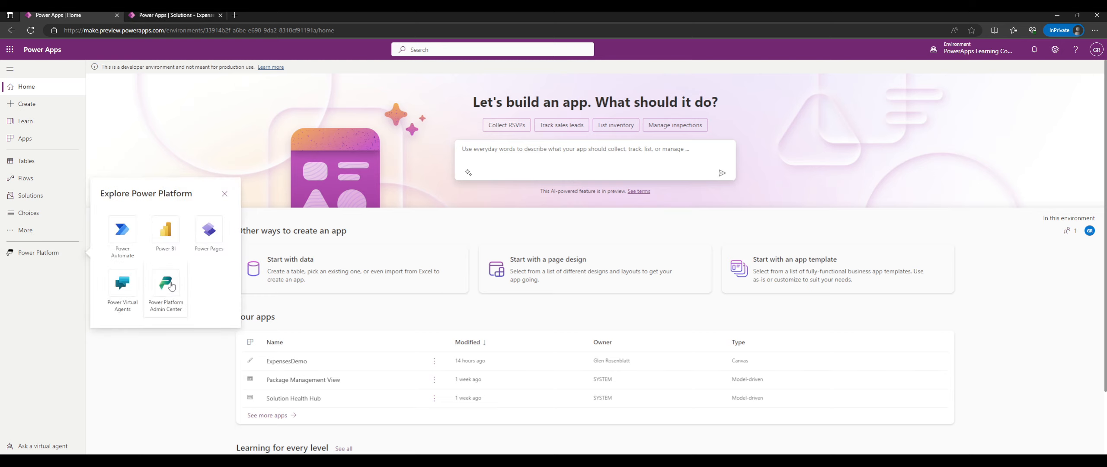
click(166, 283)
drag(199, 14, 99, 14)
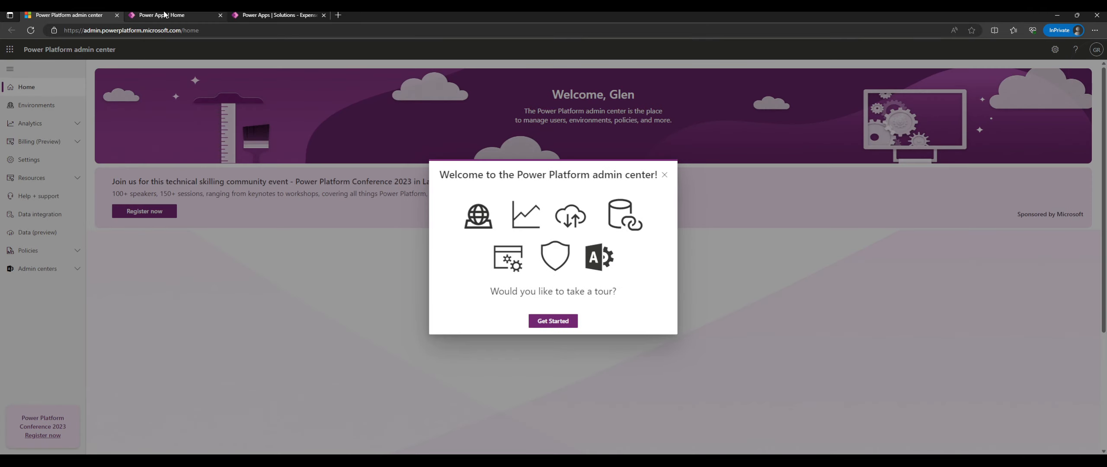
click(664, 174)
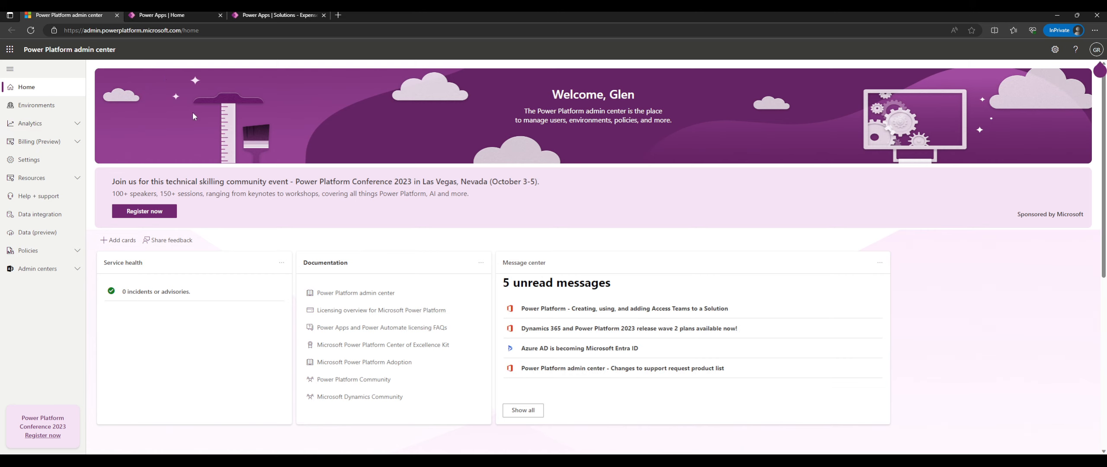
Look over Environments, Analytics and Policies, then open Azure Active Directory (Entra admin center) in a new tab.
click(58, 106)
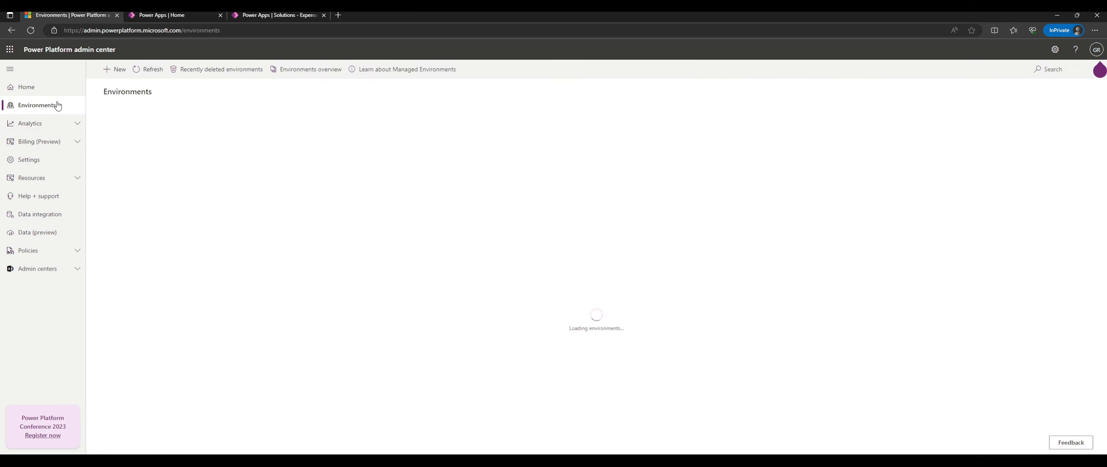
click(33, 130)
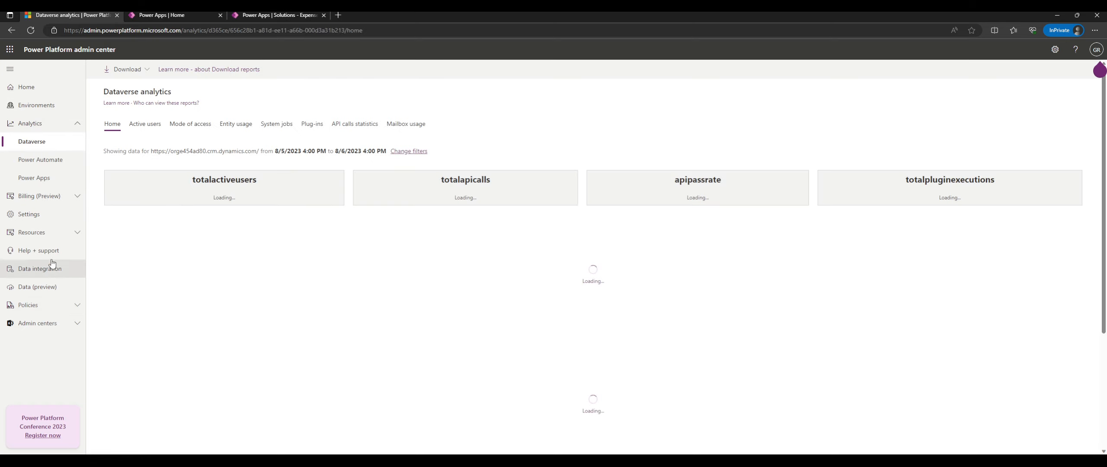
click(43, 306)
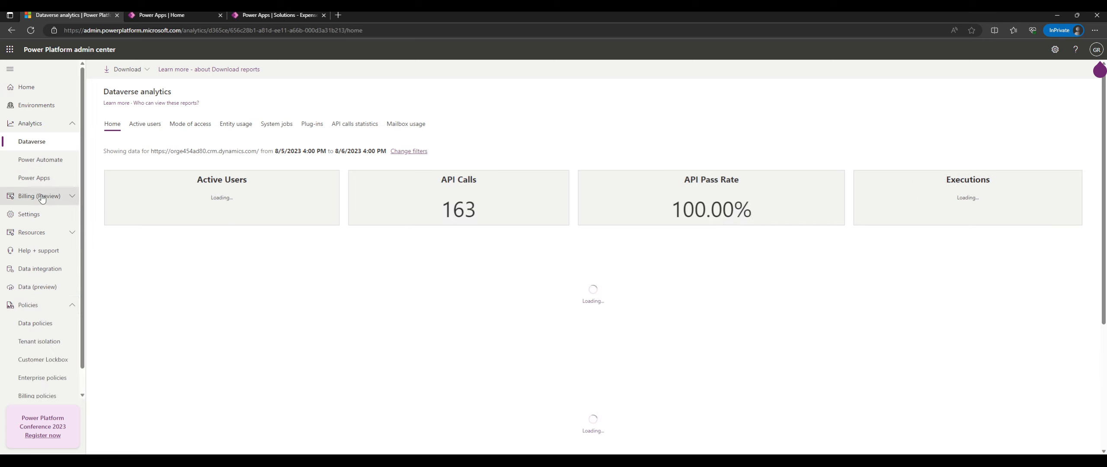
click(48, 304)
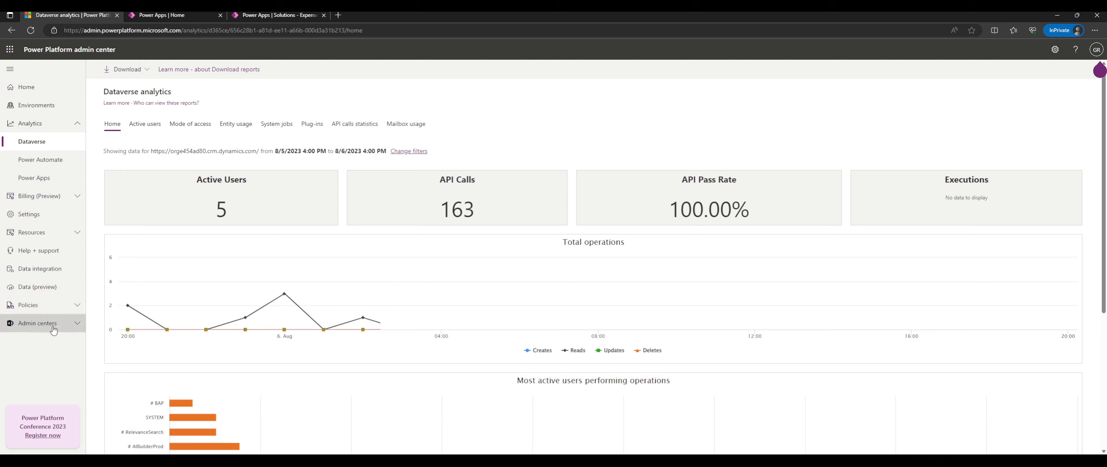
click(35, 323)
click(38, 349)
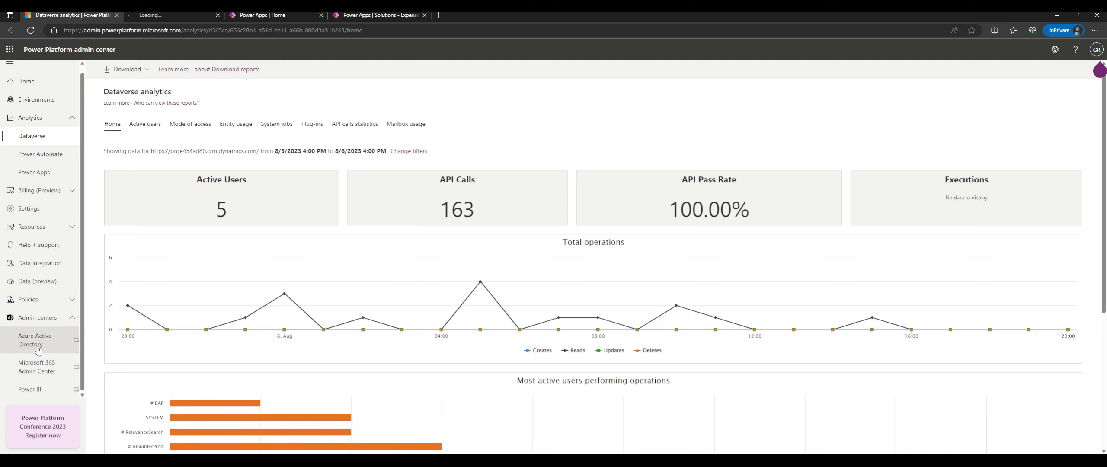
click(196, 13)
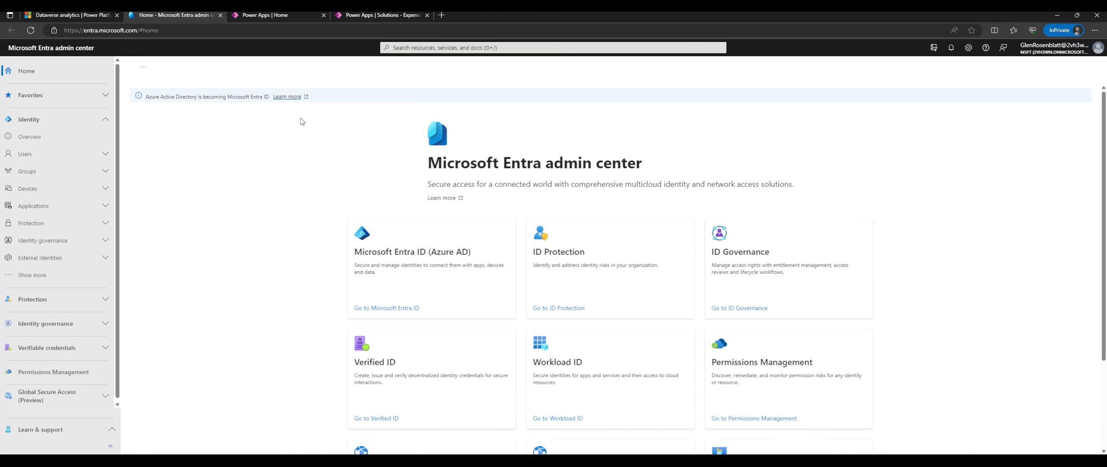
Review the tenant's All groups, Deleted groups and Group settings pages in Entra.
drag(441, 161, 596, 156)
click(514, 164)
drag(511, 165, 470, 164)
click(469, 163)
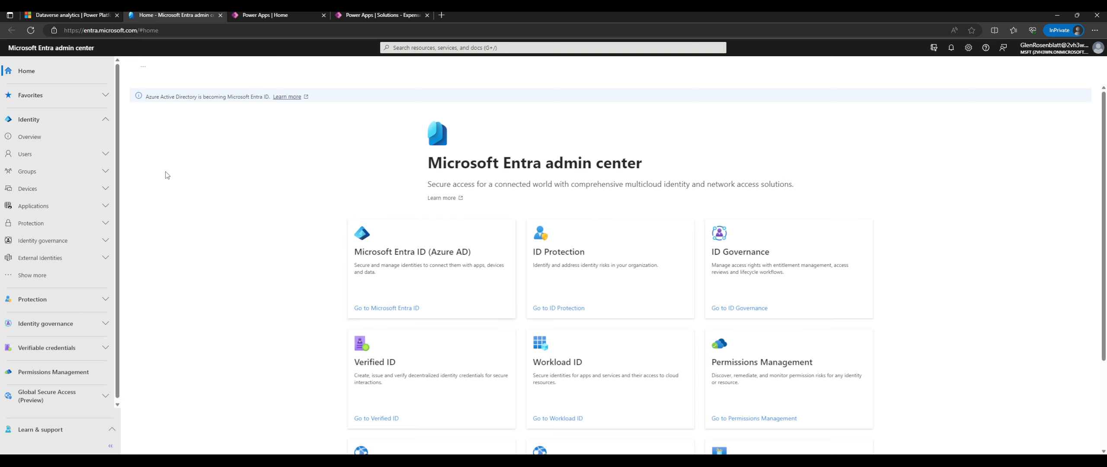
click(38, 172)
click(55, 196)
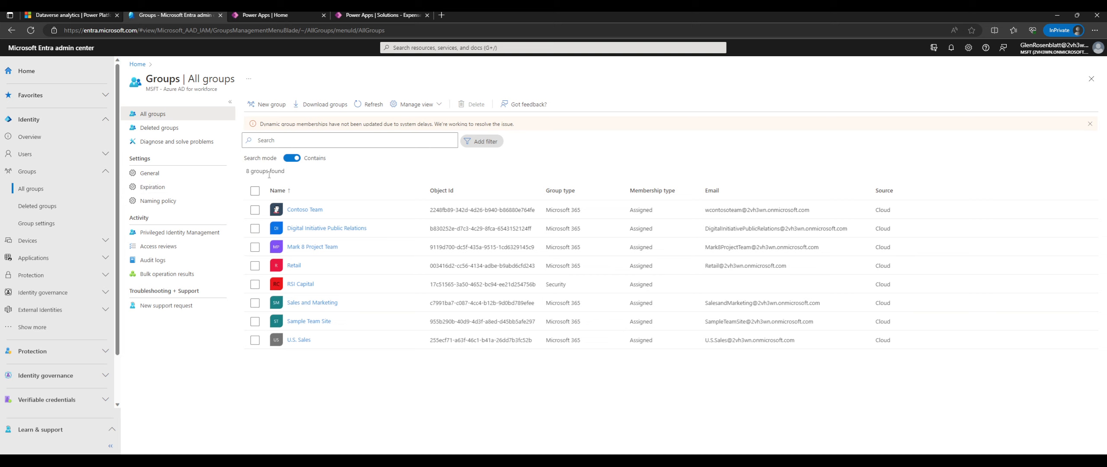
click(48, 207)
click(44, 223)
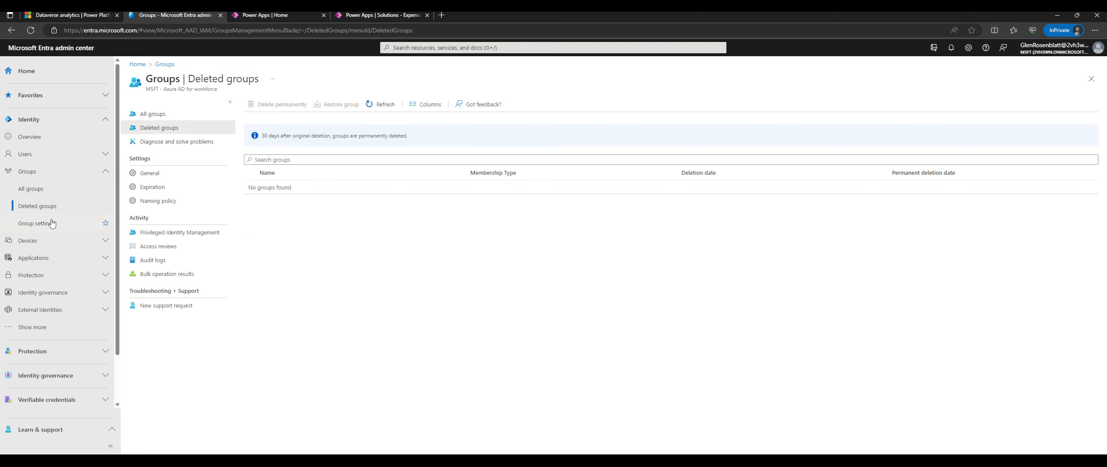
click(42, 187)
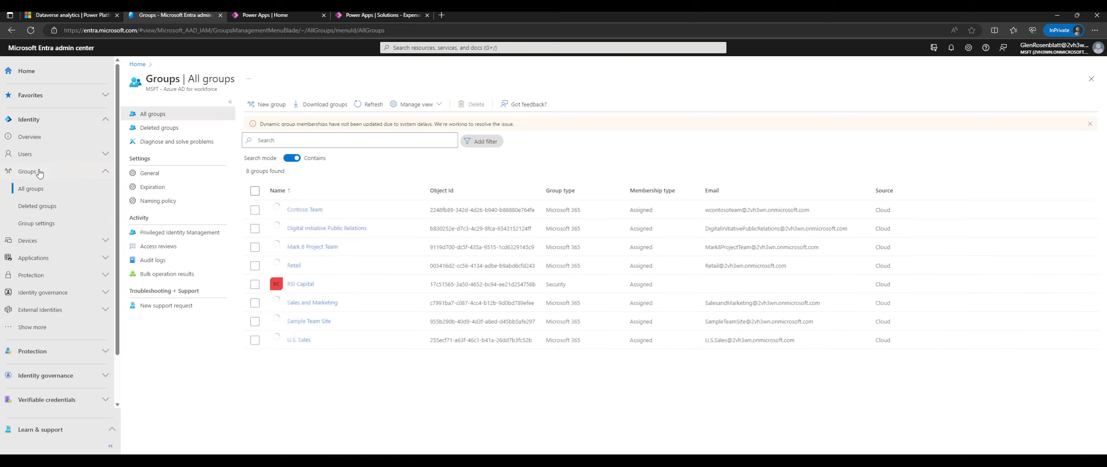
Check All users and Deleted users, go back to Entra Home, then return to Dataverse analytics.
click(24, 154)
click(38, 174)
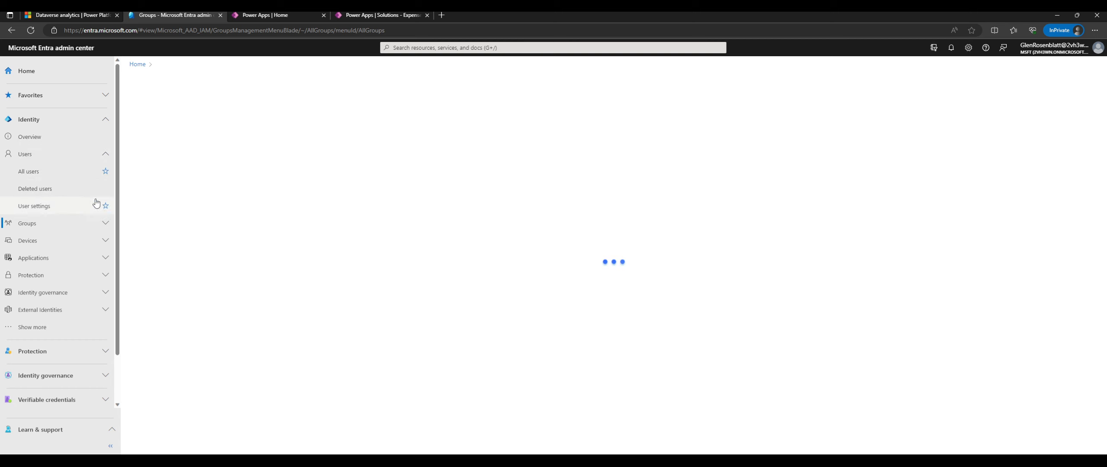
click(37, 187)
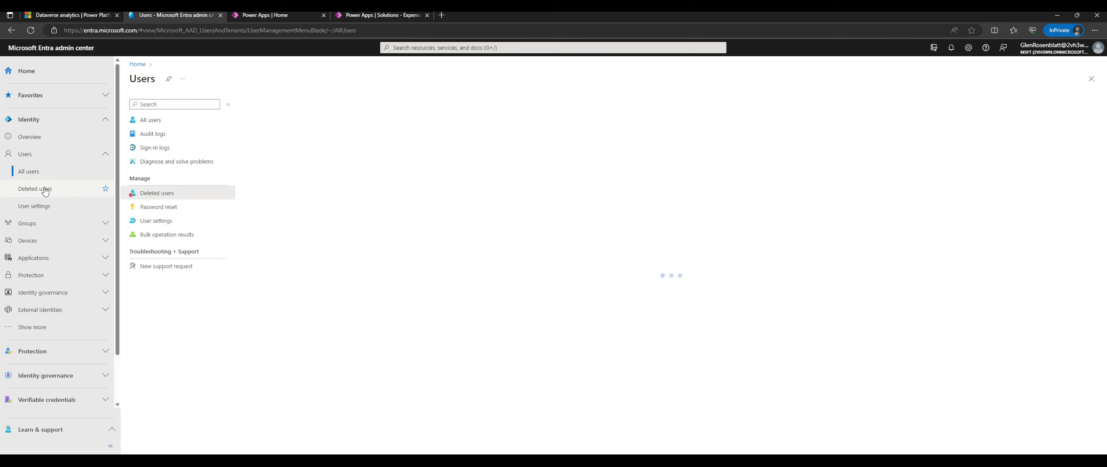
click(34, 161)
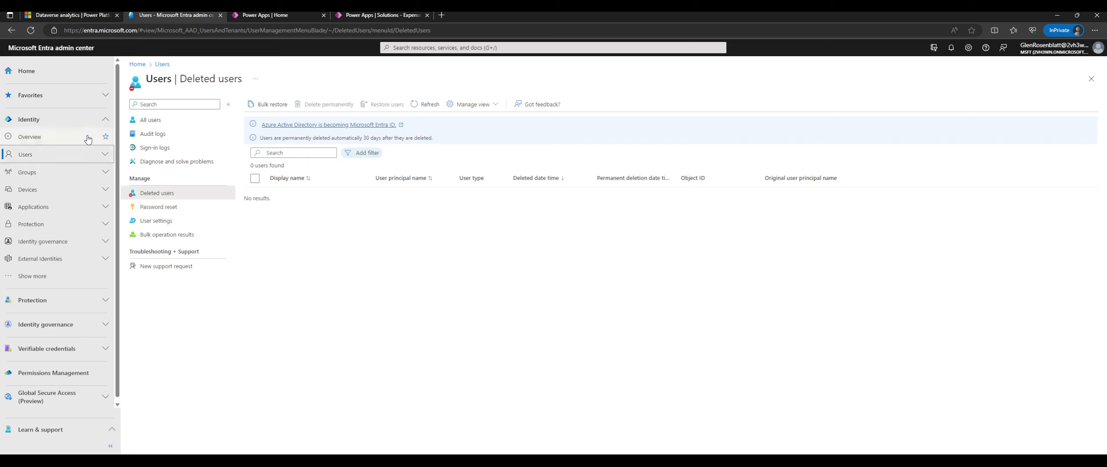
click(56, 72)
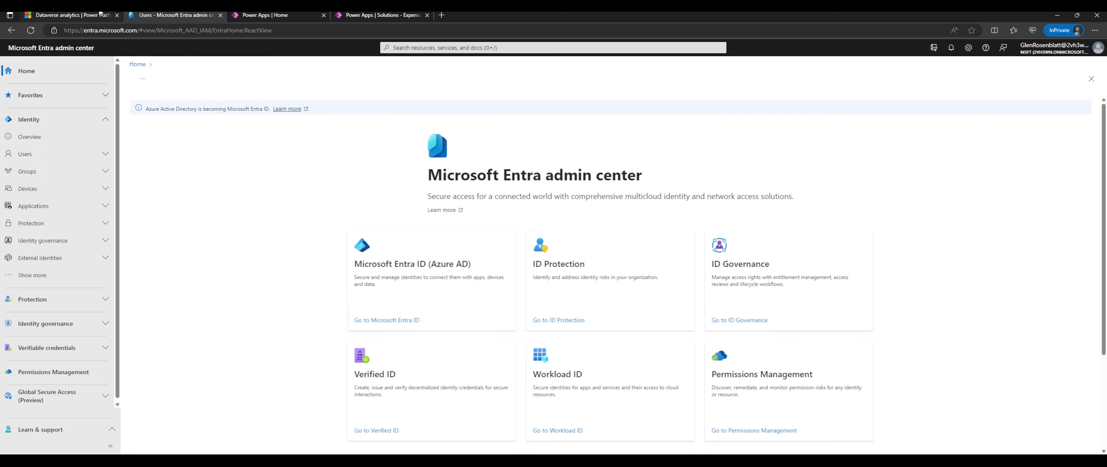
click(71, 15)
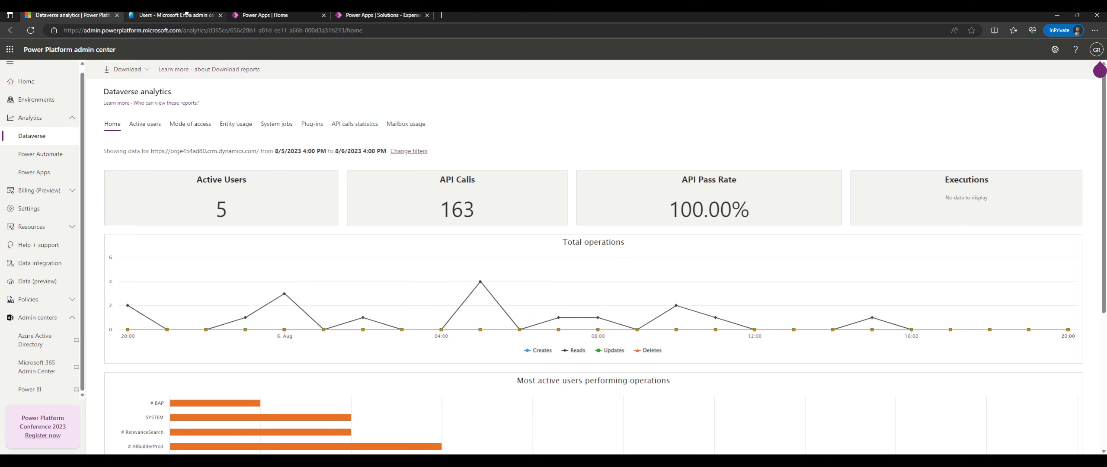
Close the Entra tab, reset the admin center to Home with Admin centers collapsed, and close it.
click(220, 15)
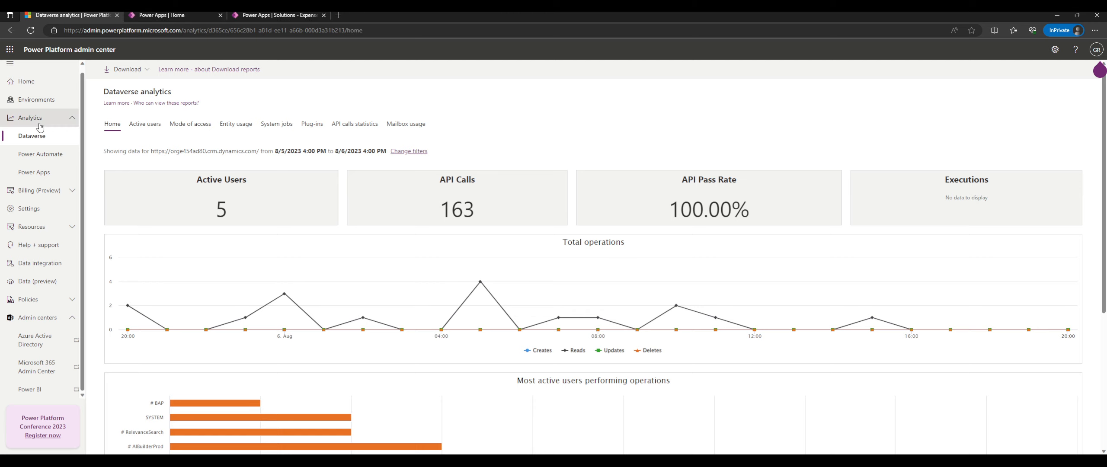
click(37, 88)
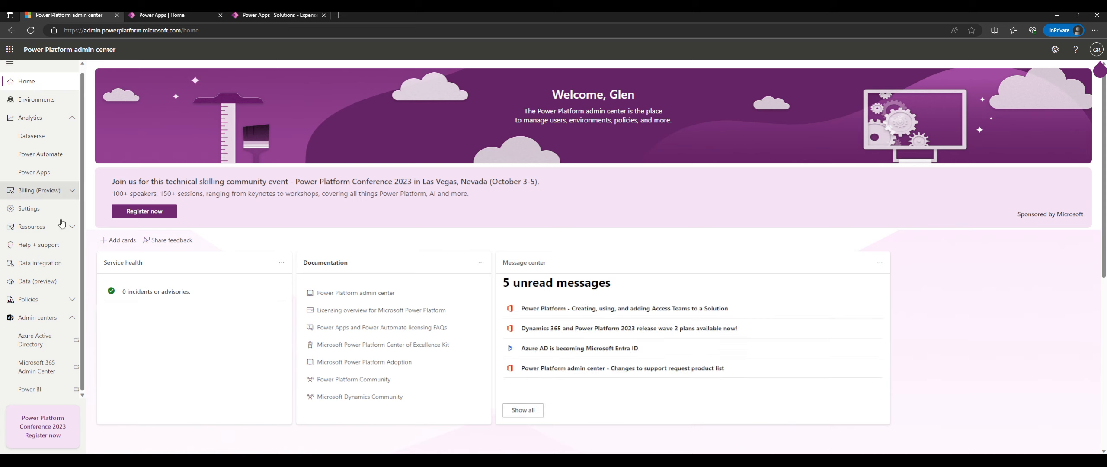
click(39, 318)
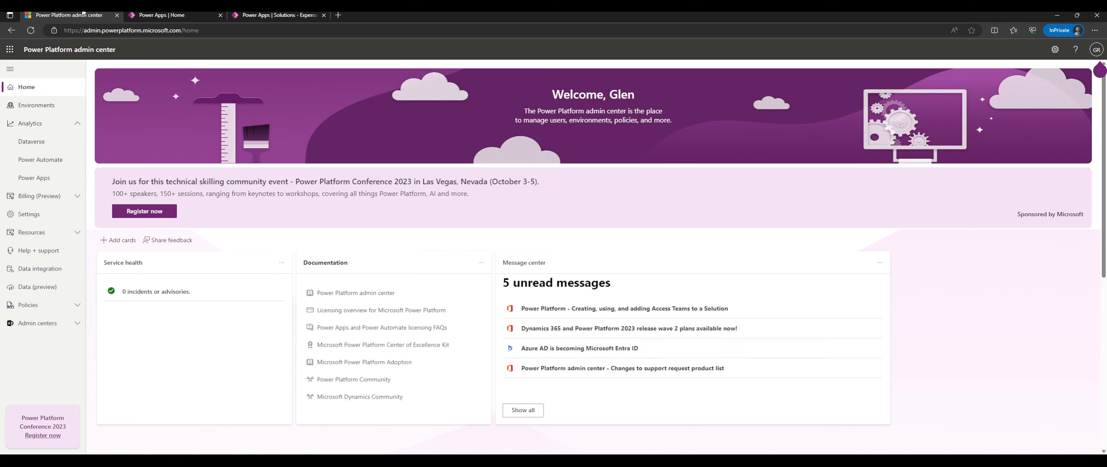
click(117, 15)
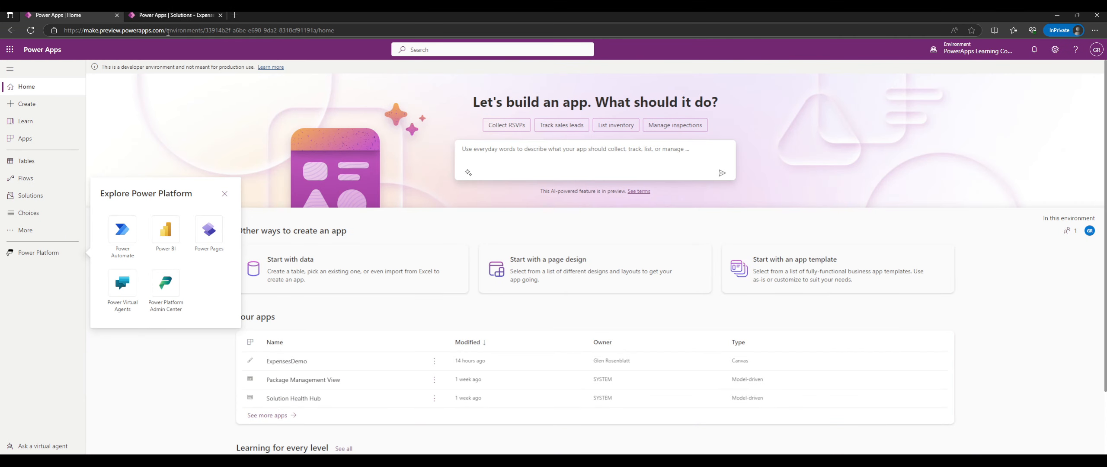
Check the environment list to confirm PowerApps Learning Content is current, then close it.
click(971, 49)
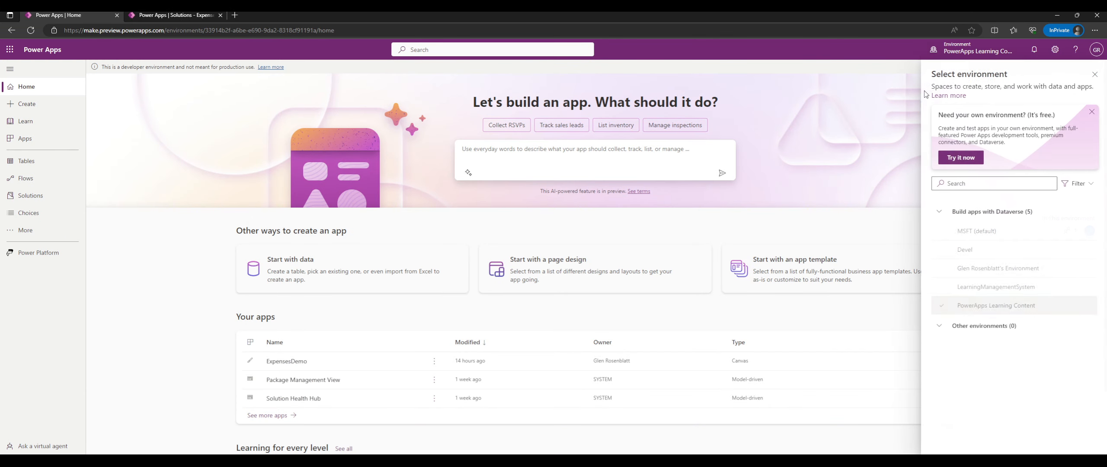
click(967, 55)
click(969, 53)
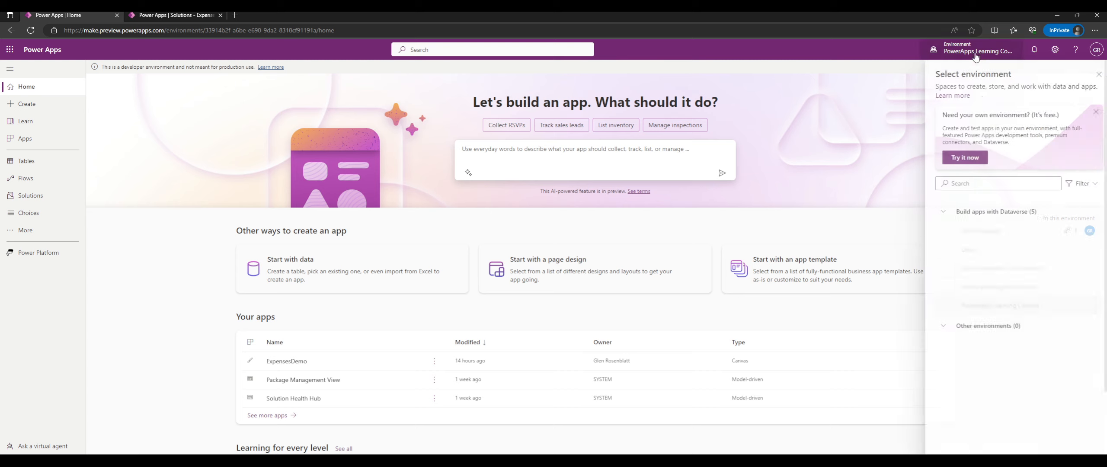
click(1094, 75)
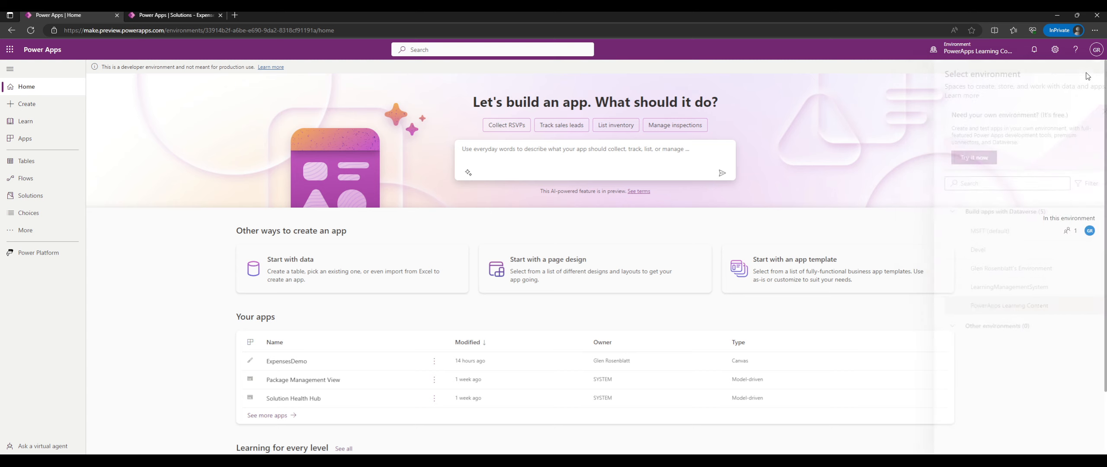
click(983, 56)
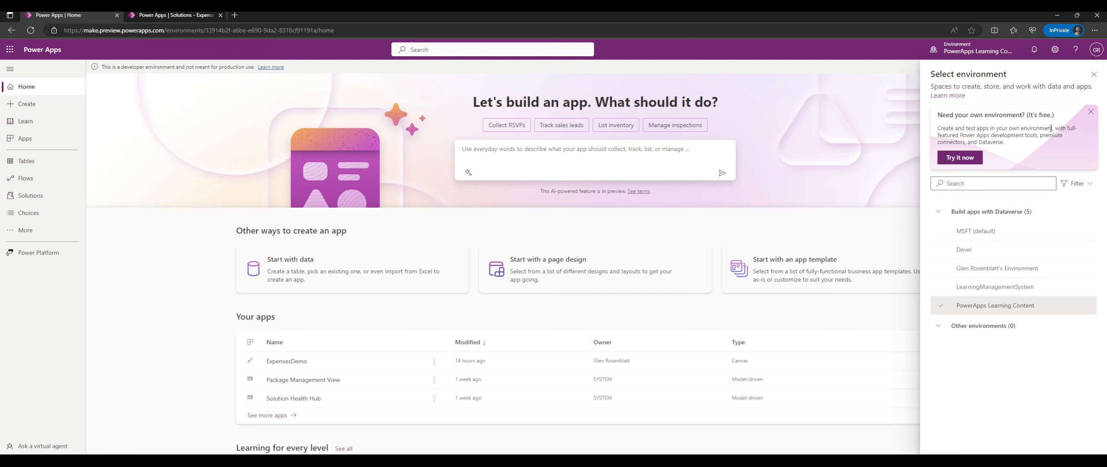
click(1093, 75)
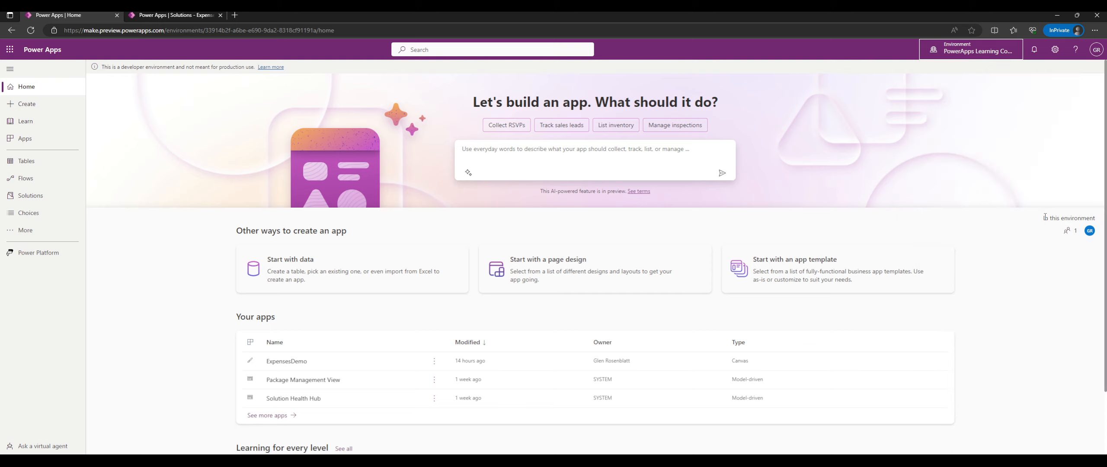
scroll(885, 155, down, 2)
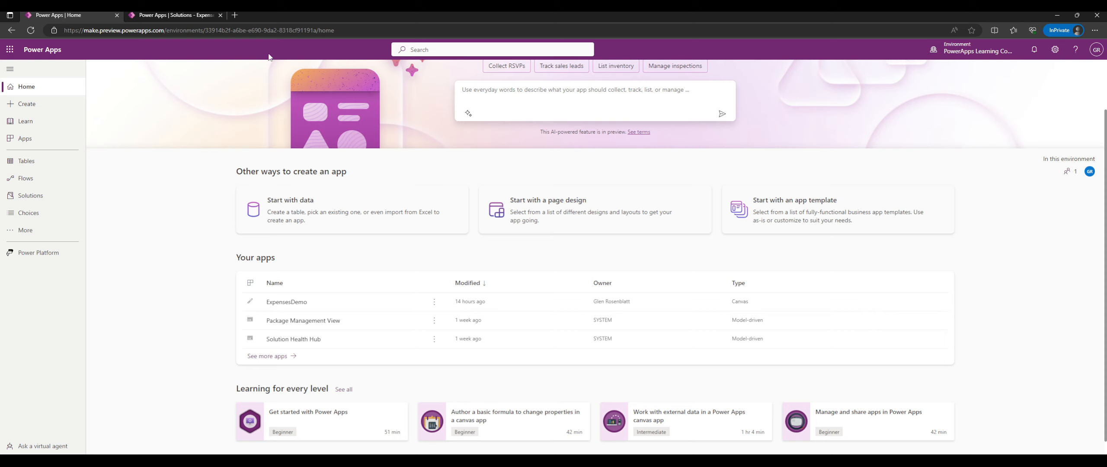
Recheck the environment list, then scroll Home back up to the 'Let's build an app' prompt.
click(970, 54)
click(970, 54)
click(972, 51)
click(870, 127)
click(951, 51)
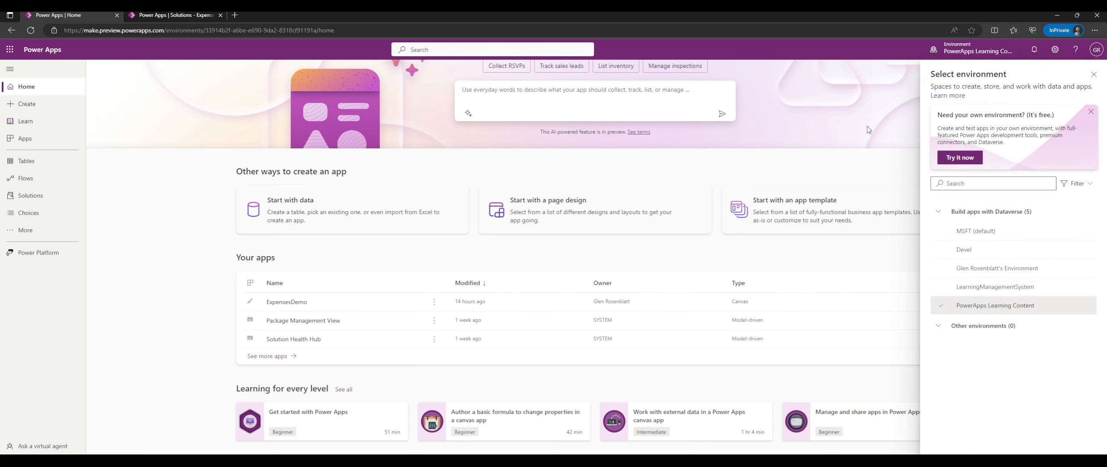
click(1094, 76)
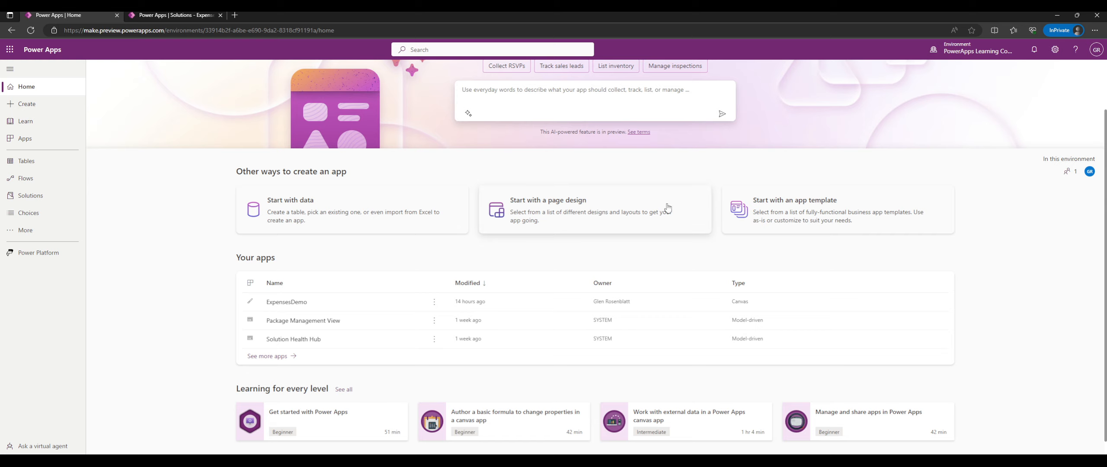
scroll(194, 207, down, 1)
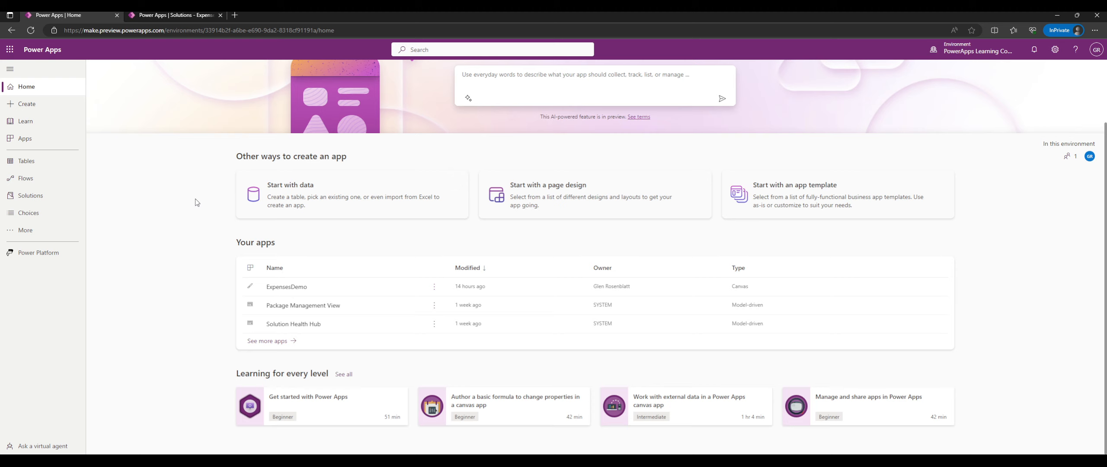
scroll(211, 191, up, 3)
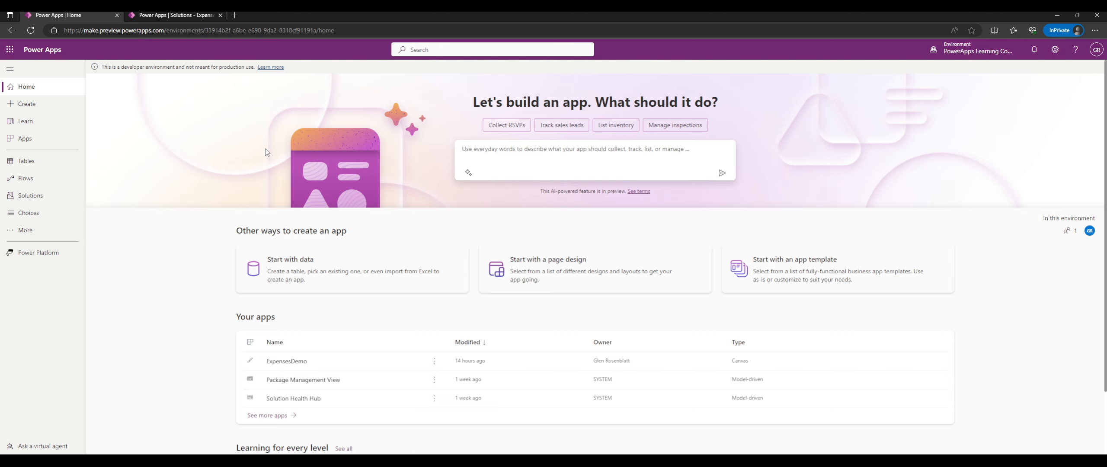
Open the Create page and browse its Start from tiles and app templates.
click(47, 109)
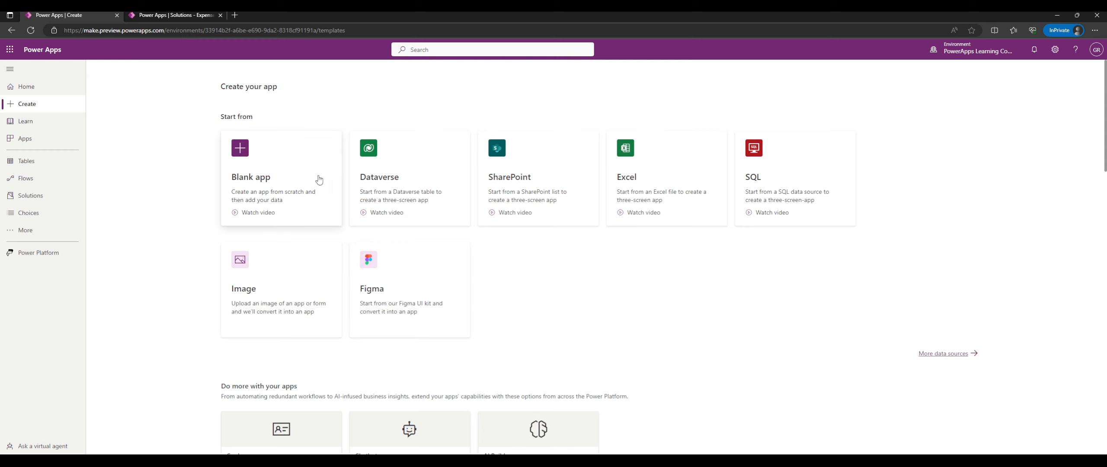
scroll(541, 248, down, 5)
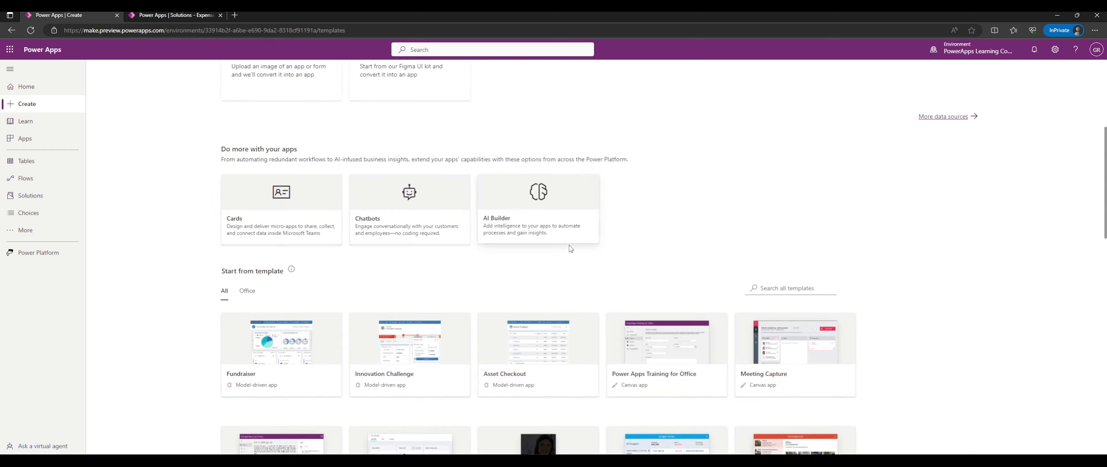
scroll(810, 222, down, 6)
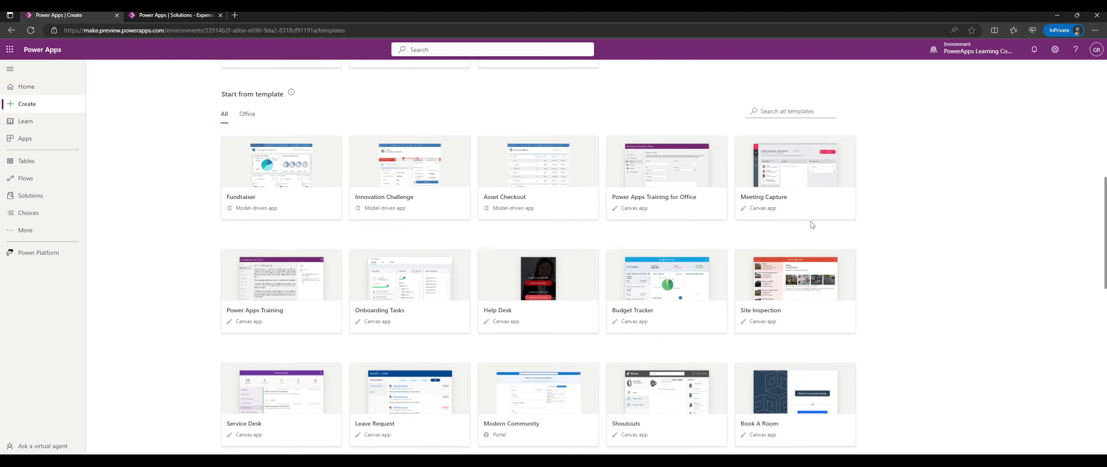
scroll(888, 236, up, 12)
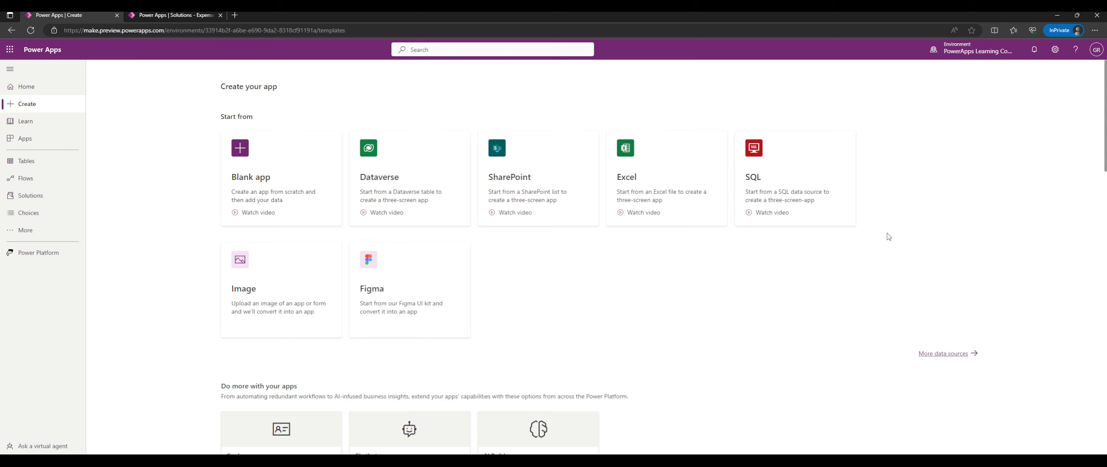
scroll(169, 192, down, 2)
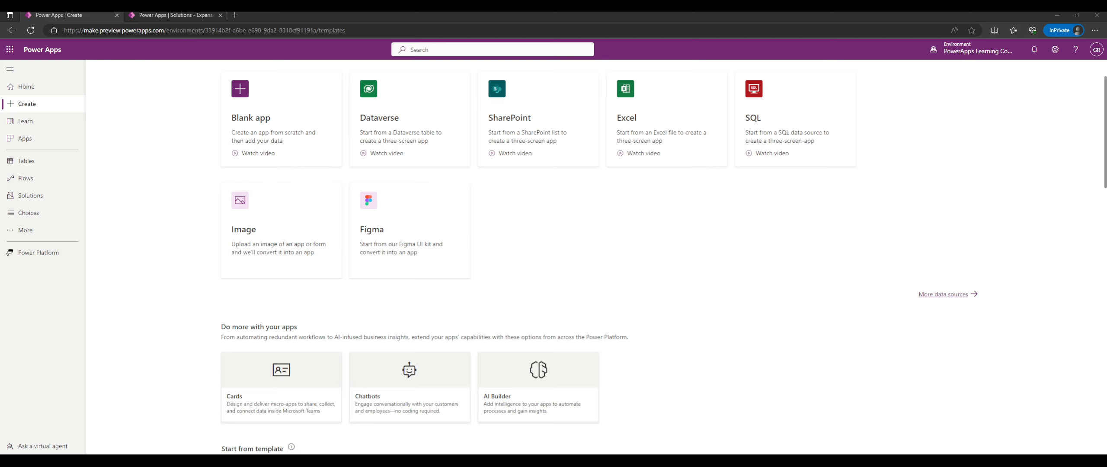
click(559, 199)
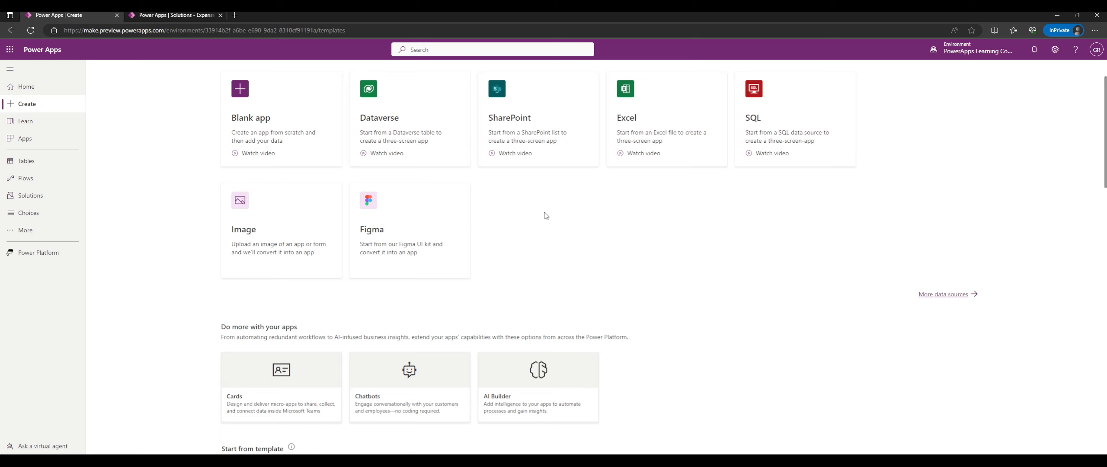
scroll(551, 211, up, 2)
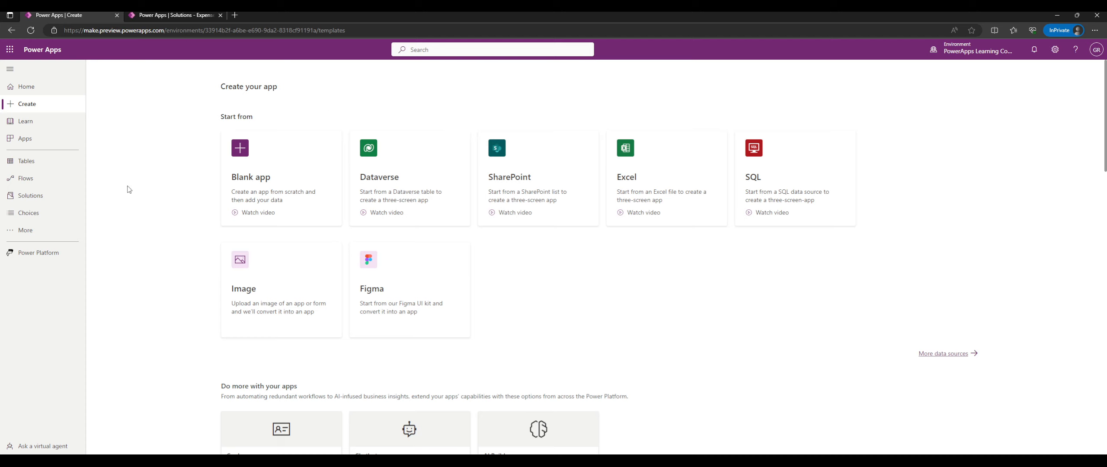
Glance at Solutions, then move on to the Learn page.
click(45, 194)
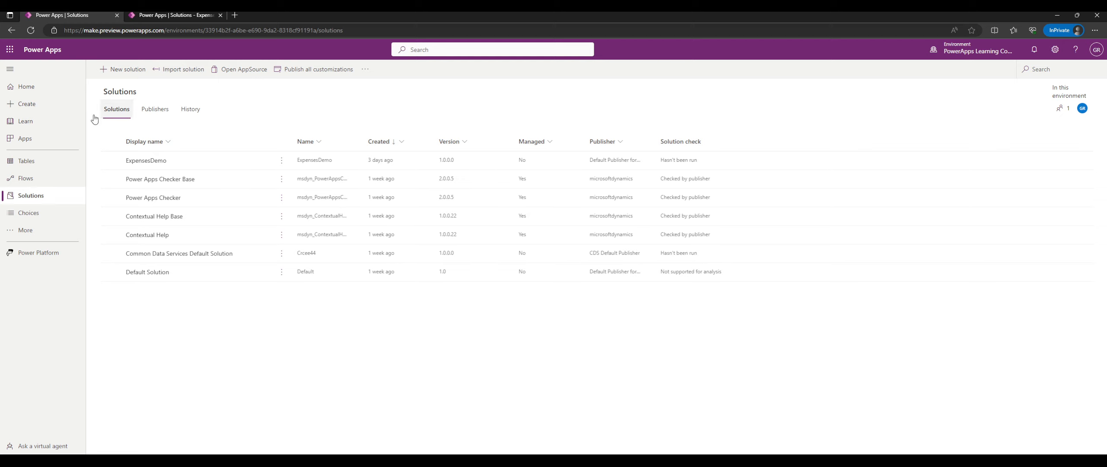
click(52, 120)
click(52, 108)
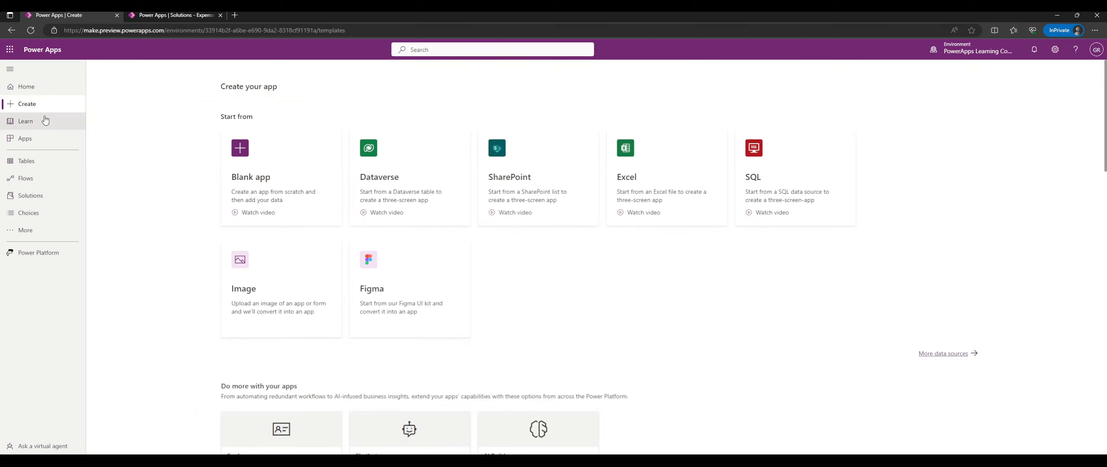
click(52, 121)
Scroll through the Learn page's community topics, how-to articles and Watch and learn videos.
scroll(515, 182, down, 6)
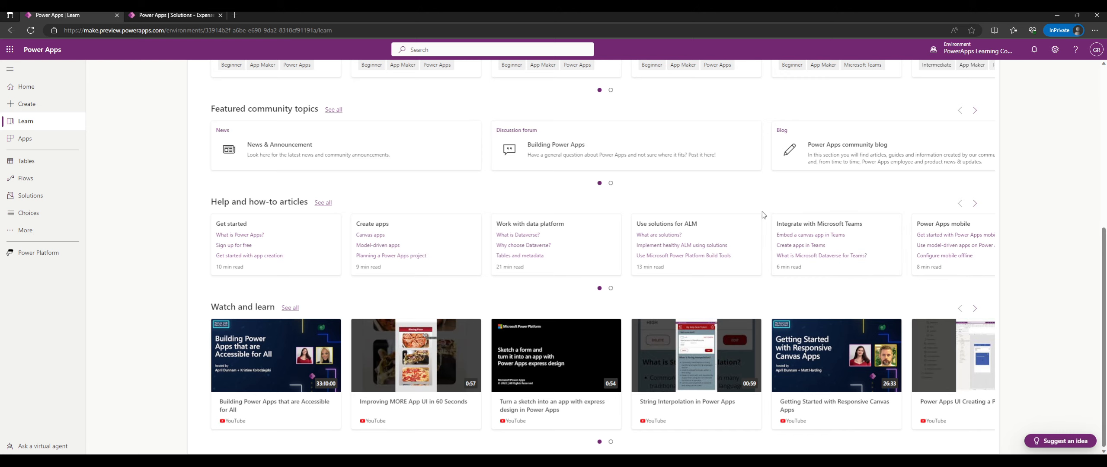
scroll(764, 214, up, 6)
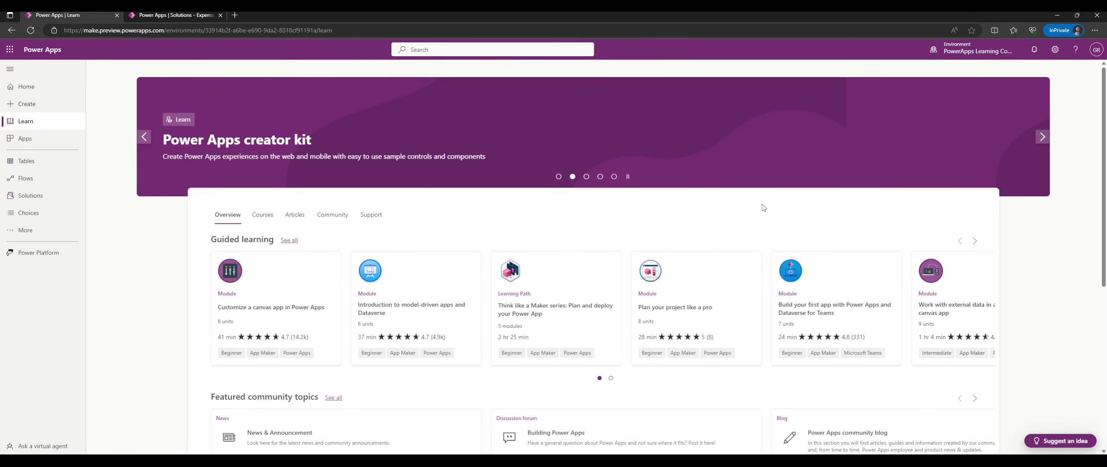
scroll(764, 208, down, 4)
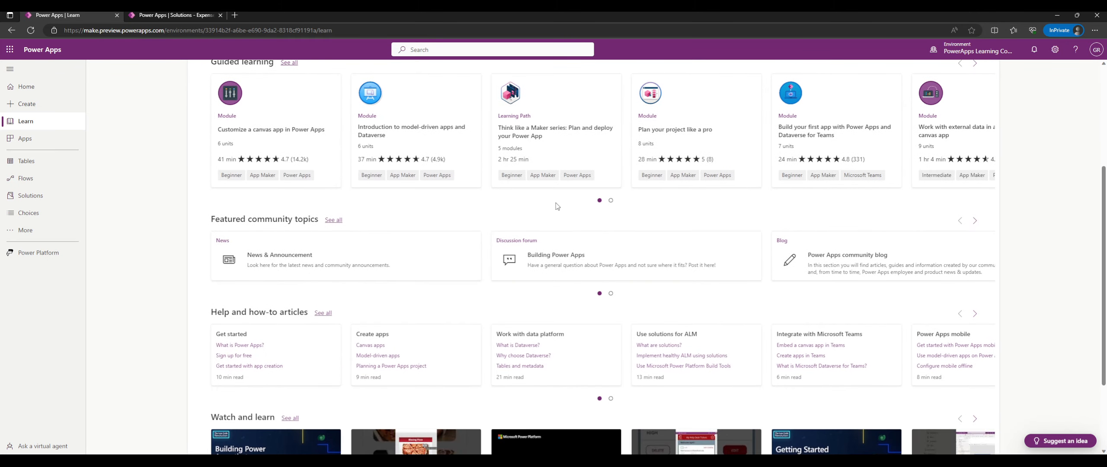
click(44, 139)
click(43, 127)
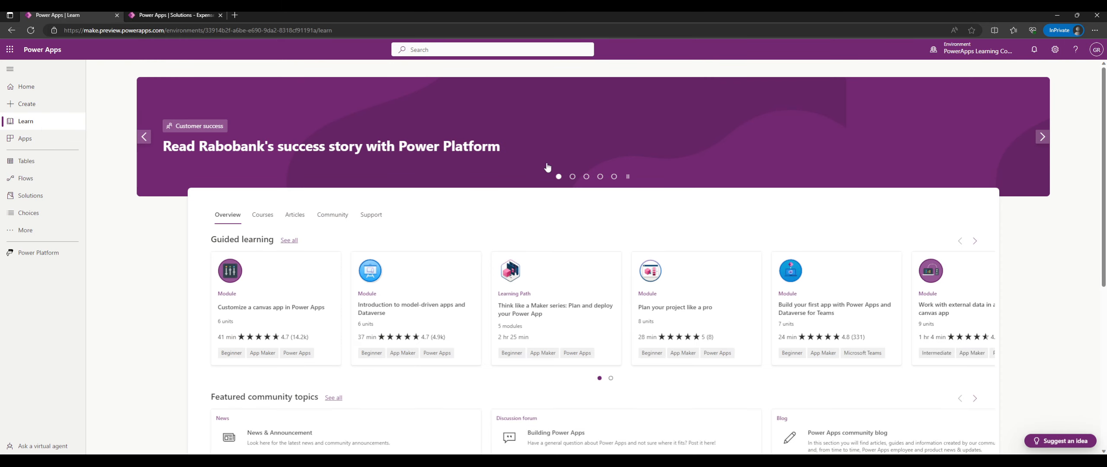
scroll(547, 167, down, 3)
scroll(575, 156, down, 1)
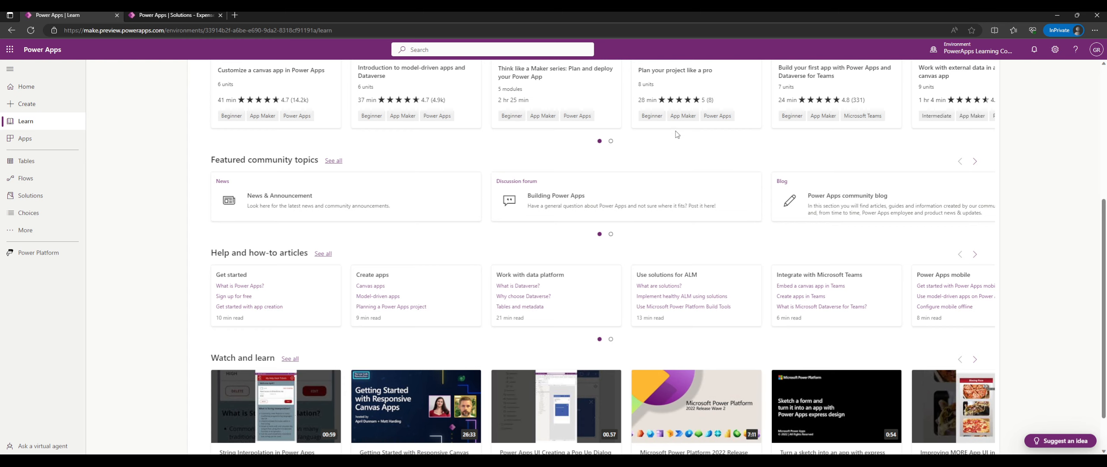
scroll(606, 147, up, 2)
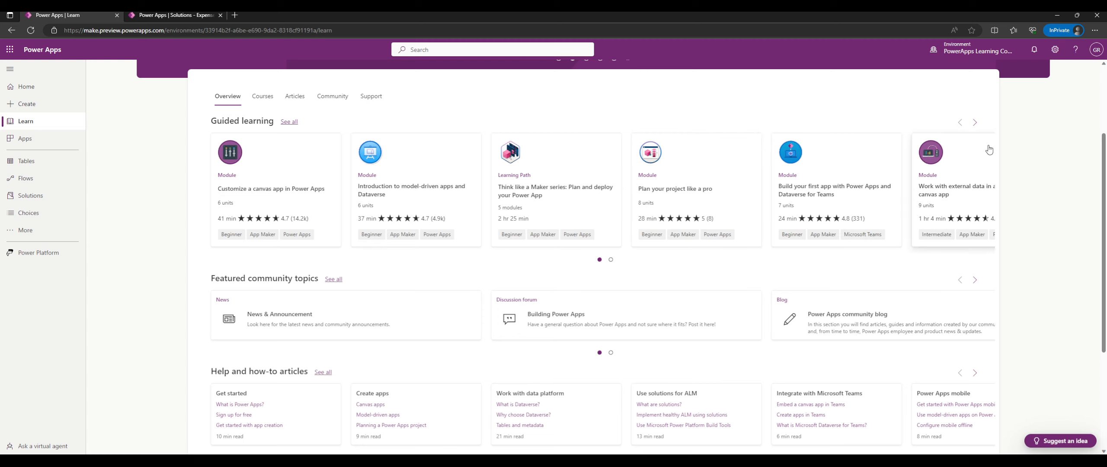
Page through the Guided learning modules, then return to the Create your app page.
click(975, 123)
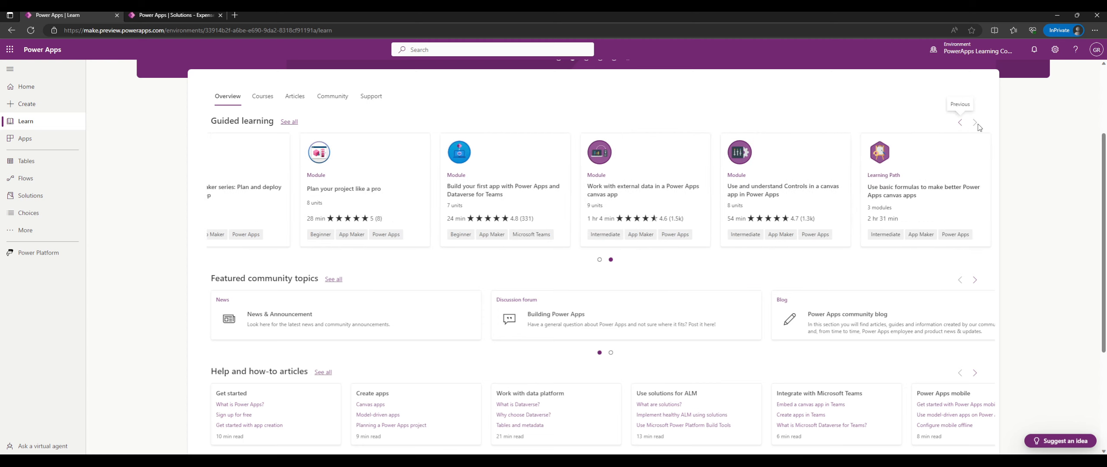
click(962, 123)
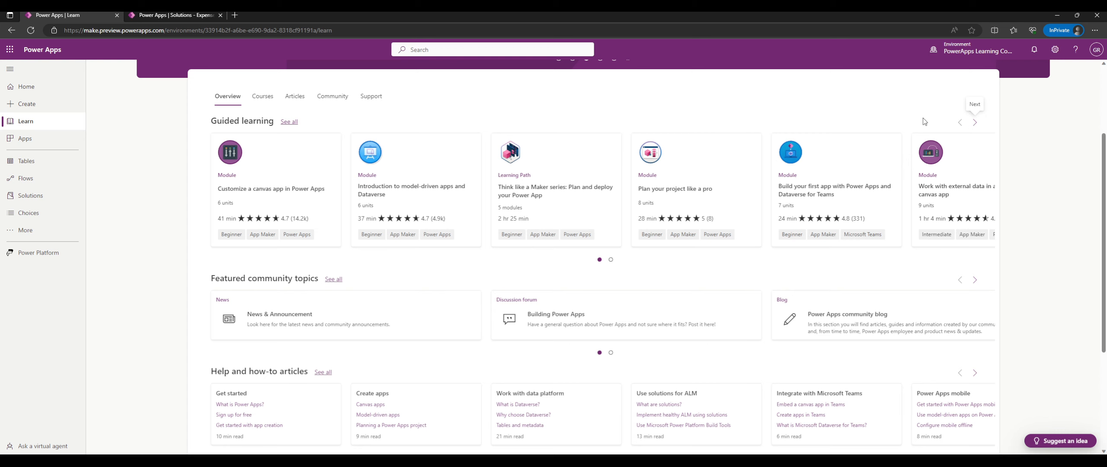
scroll(672, 129, down, 4)
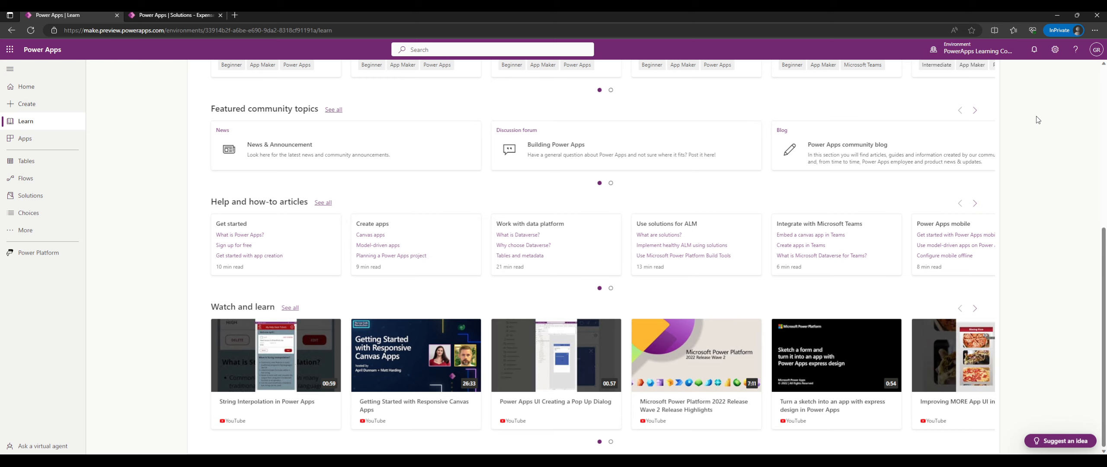
scroll(170, 168, up, 5)
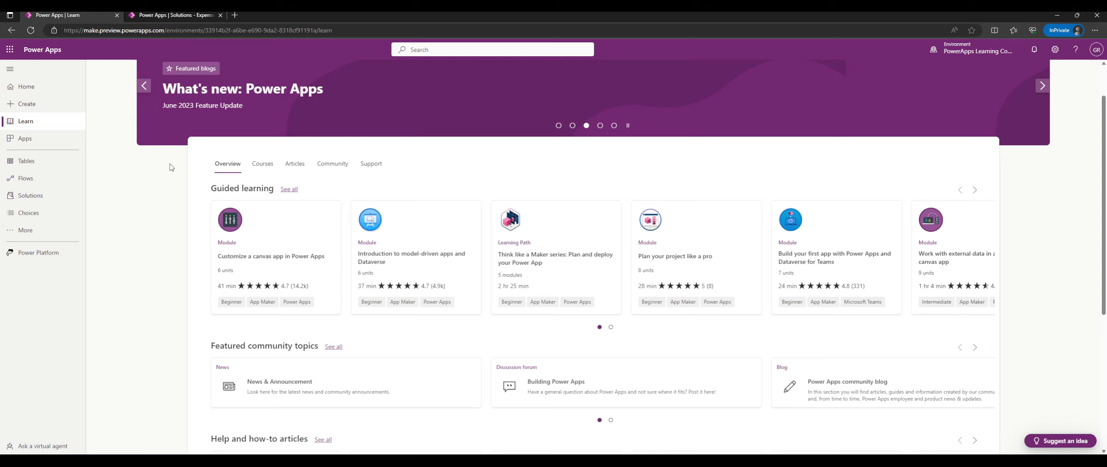
scroll(169, 168, up, 1)
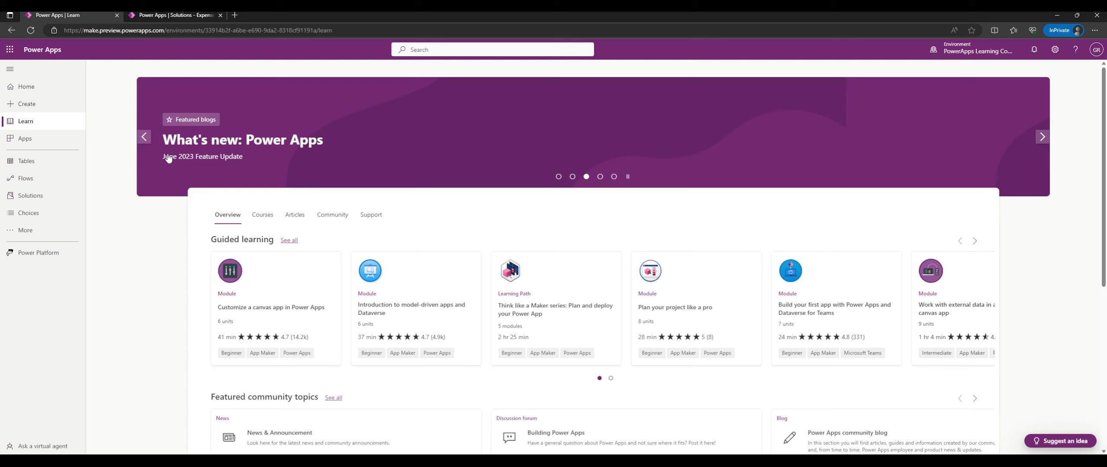
click(22, 104)
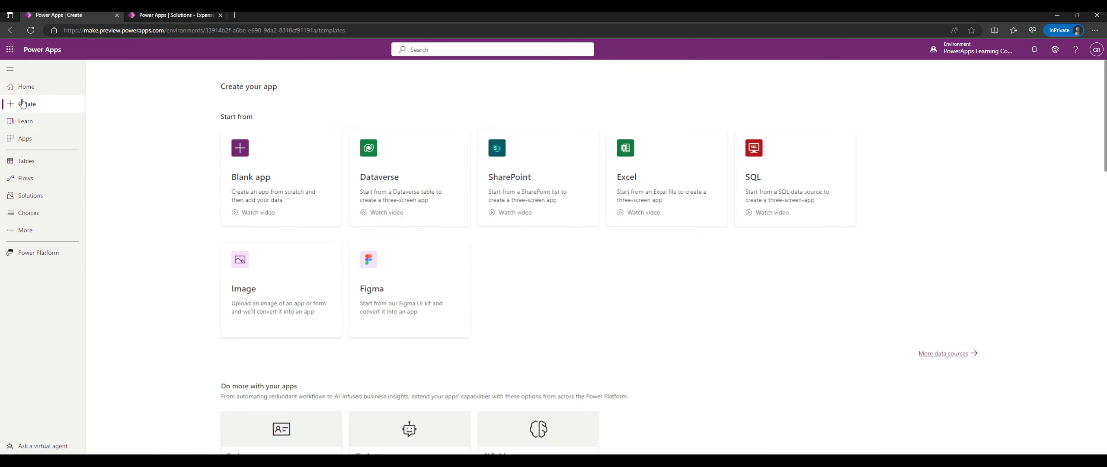
Show the Solutions page listing ExpensesDemo, Power Apps Checker and Default Solution, checking the More flyout.
click(39, 196)
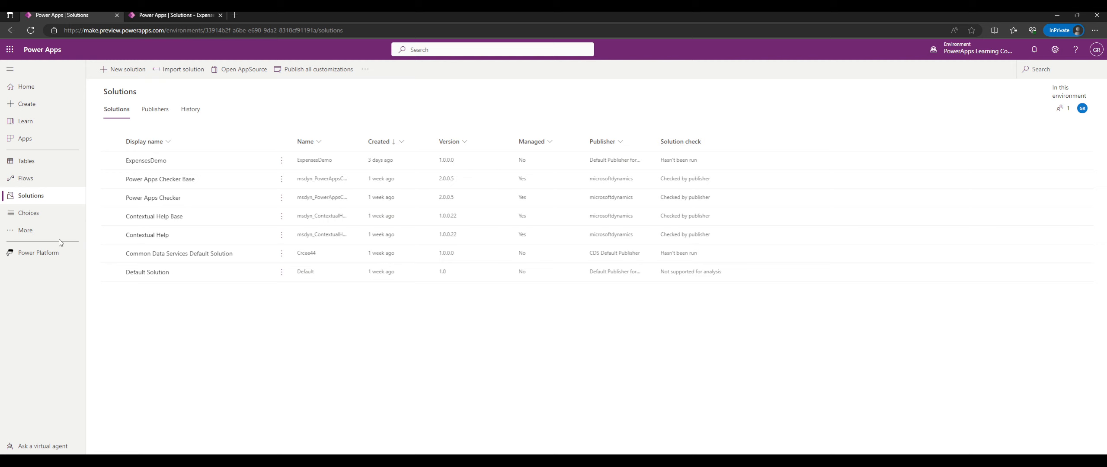
click(24, 230)
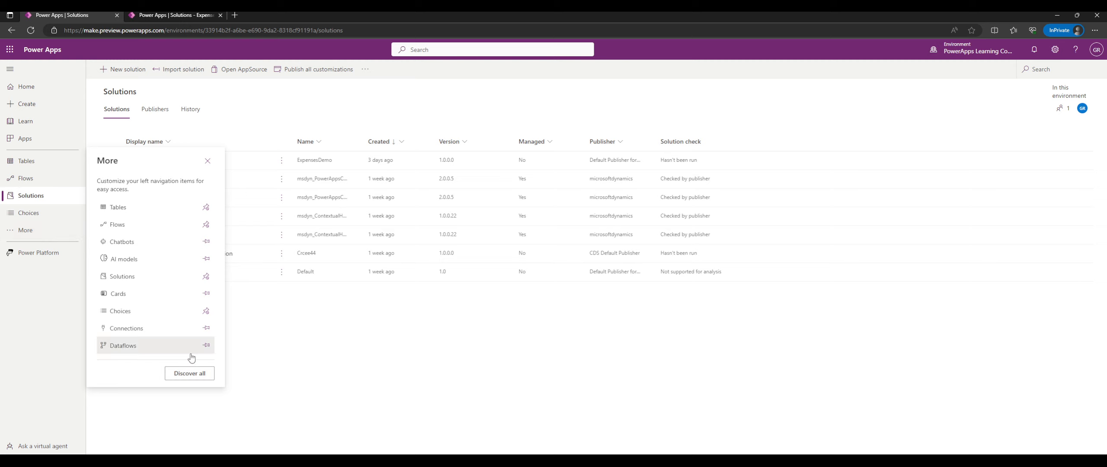
click(386, 112)
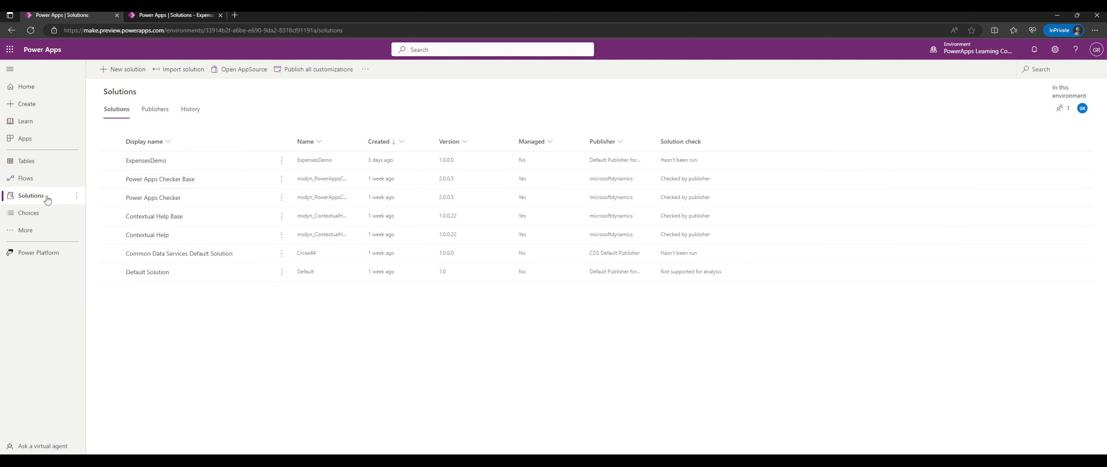
Create solution 'PowerAppsLearningStreams' with publisher Default Publisher for orgfc045e61.
click(122, 70)
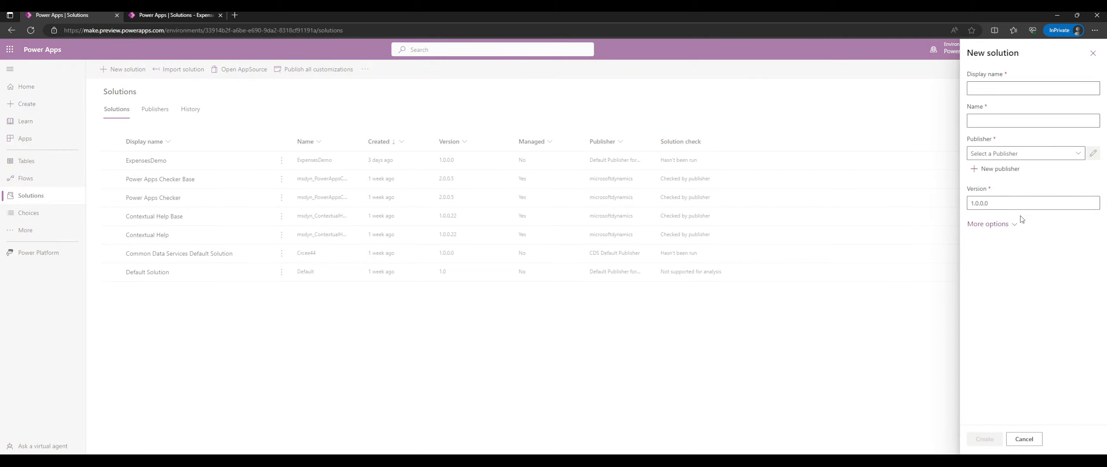
click(1095, 89)
text(Demo Solution)
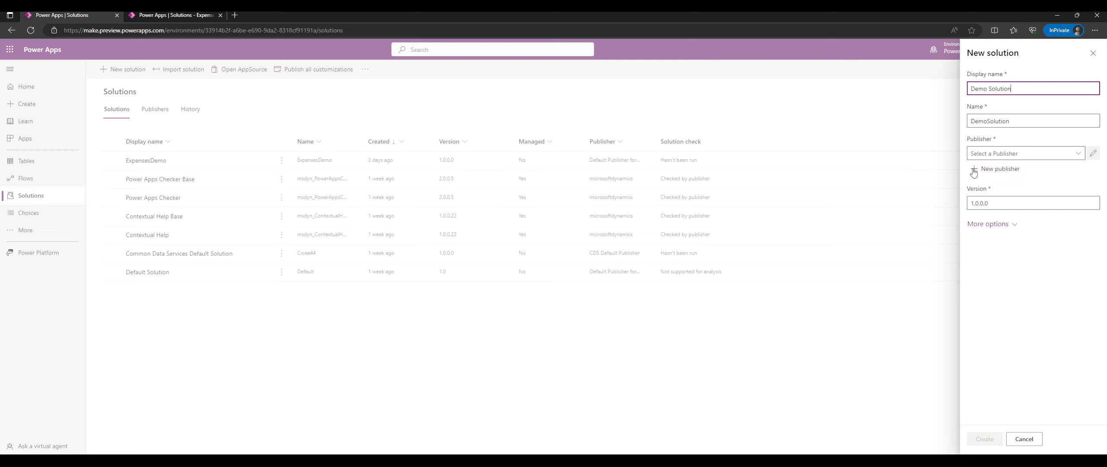
key(ctrl+a)
text(PowerAppsLearningStreams)
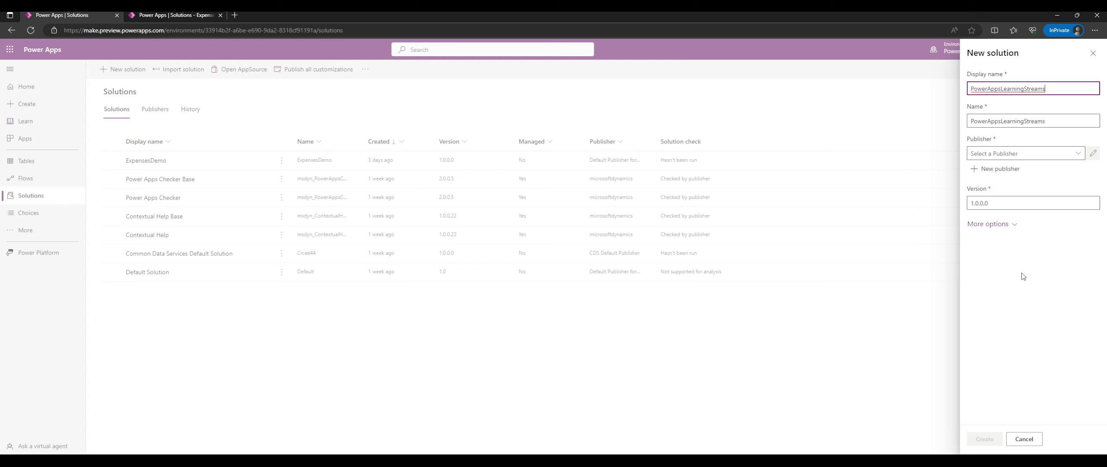
click(1077, 153)
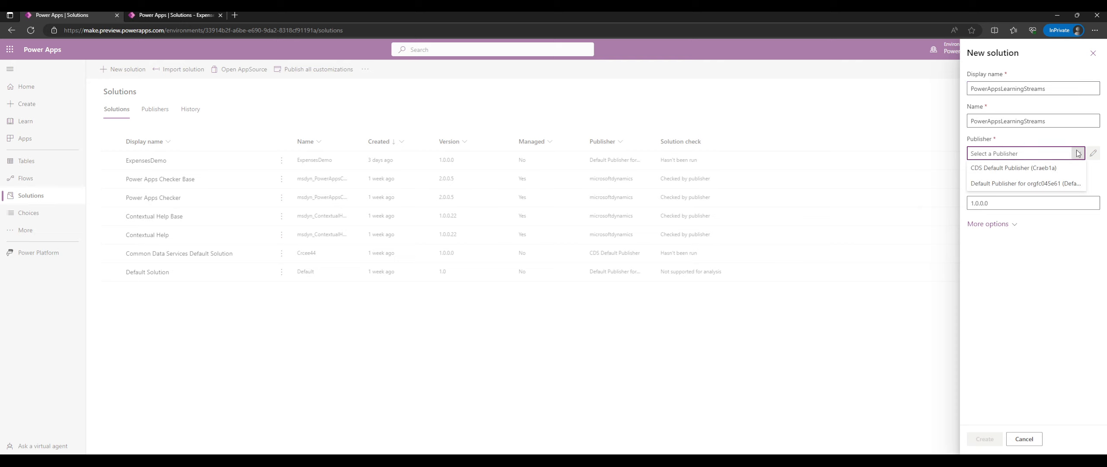
click(1004, 184)
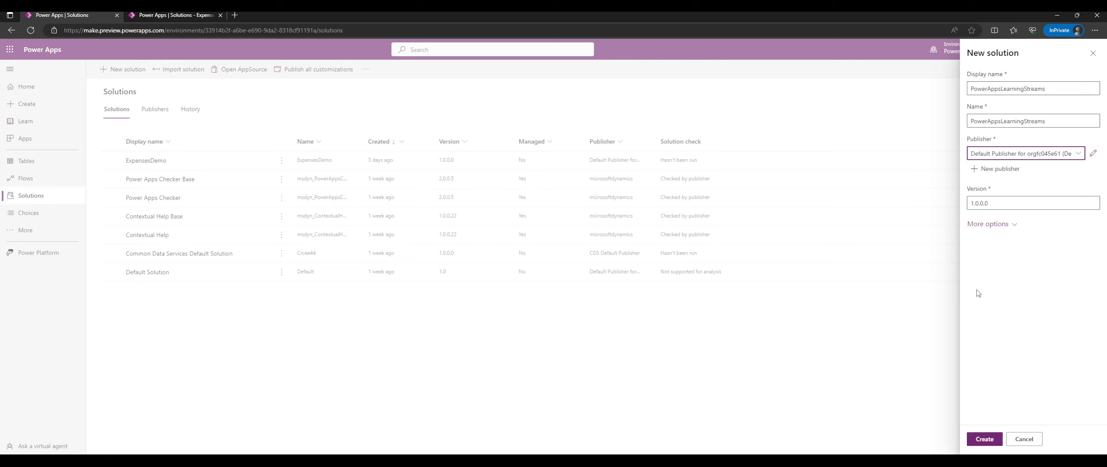
click(989, 438)
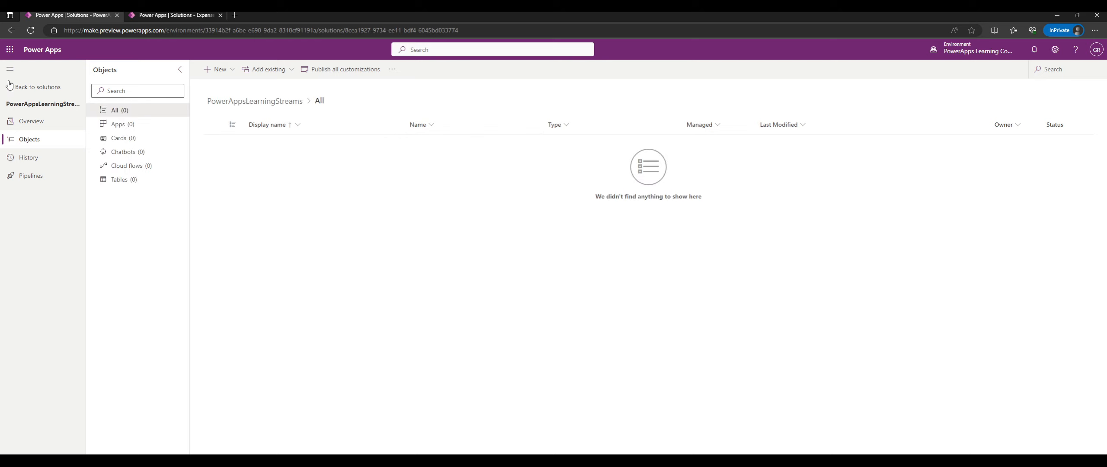
click(43, 92)
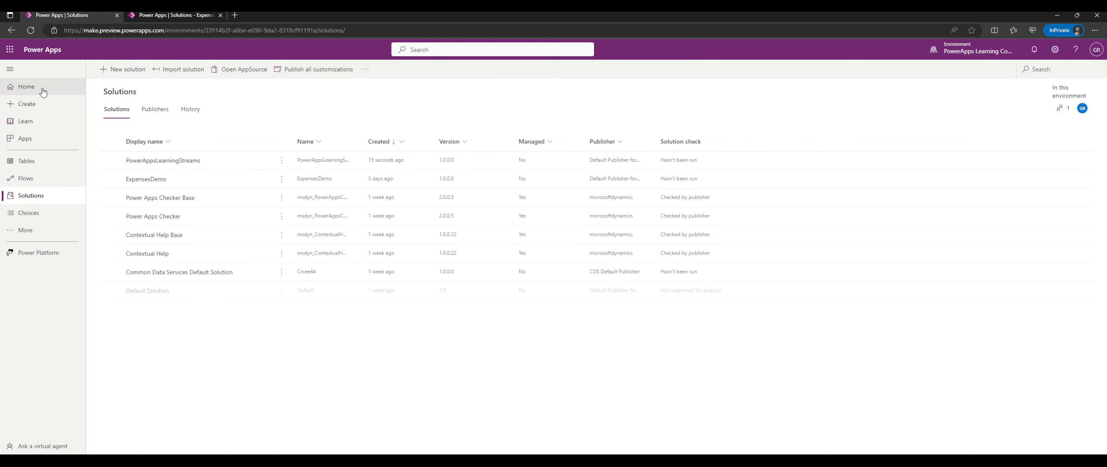
click(281, 160)
click(284, 114)
click(160, 146)
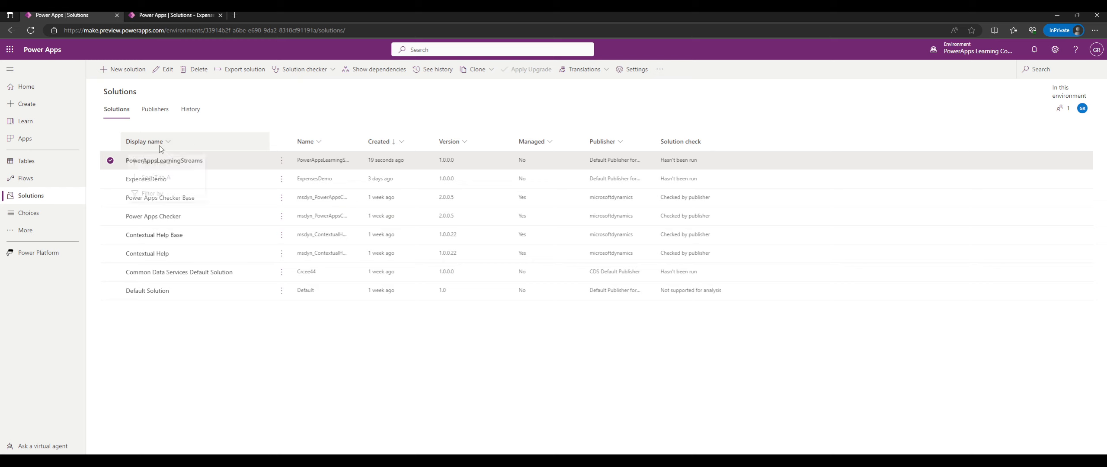
click(161, 146)
click(167, 145)
click(215, 162)
click(190, 161)
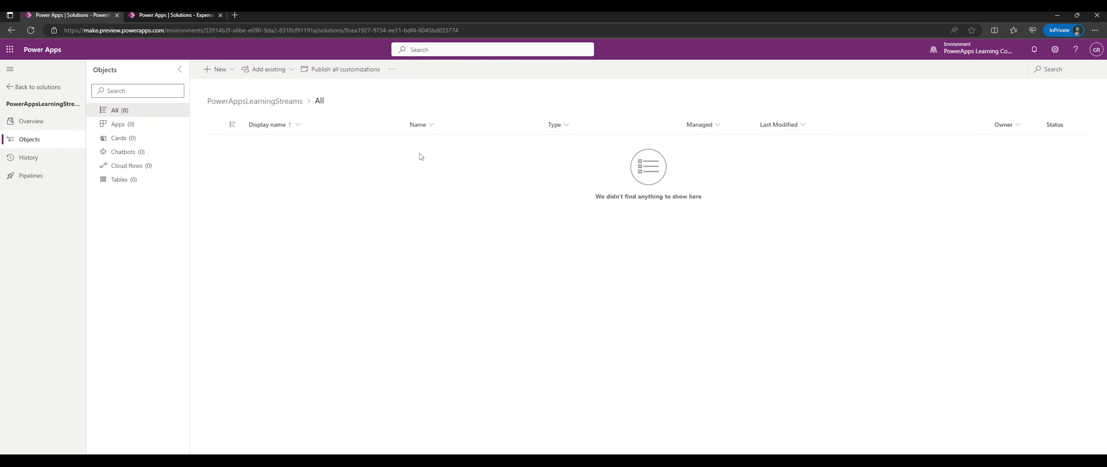
click(132, 124)
click(138, 138)
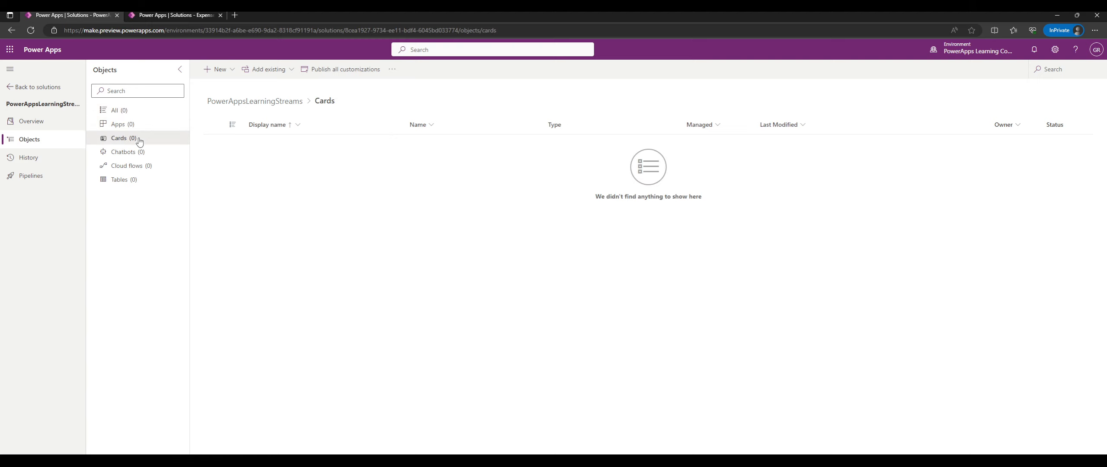
click(145, 179)
click(145, 152)
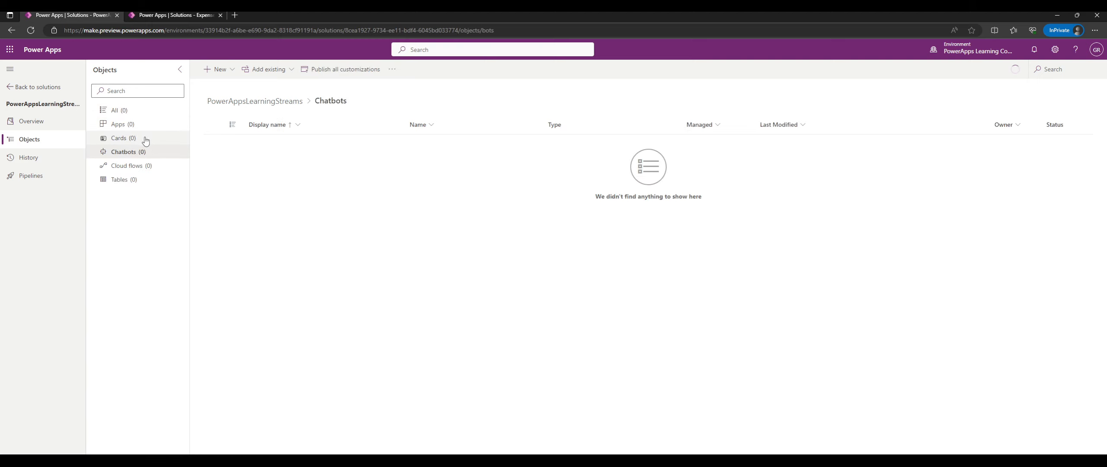
click(145, 139)
click(146, 110)
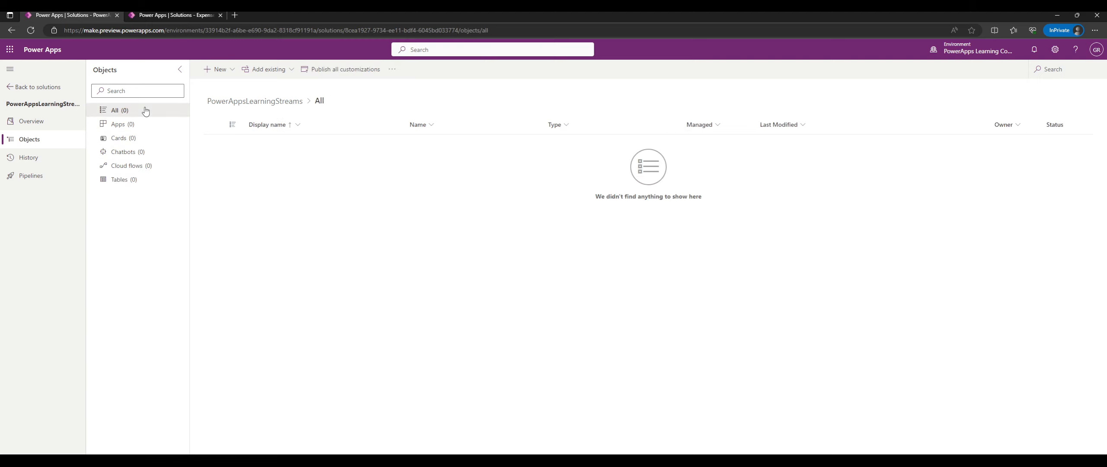
click(252, 68)
click(252, 67)
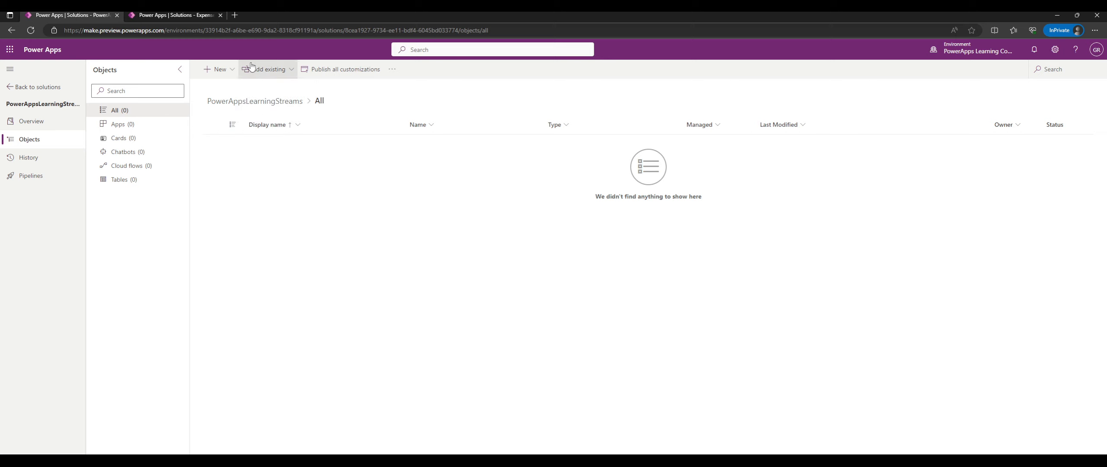
click(252, 67)
click(222, 70)
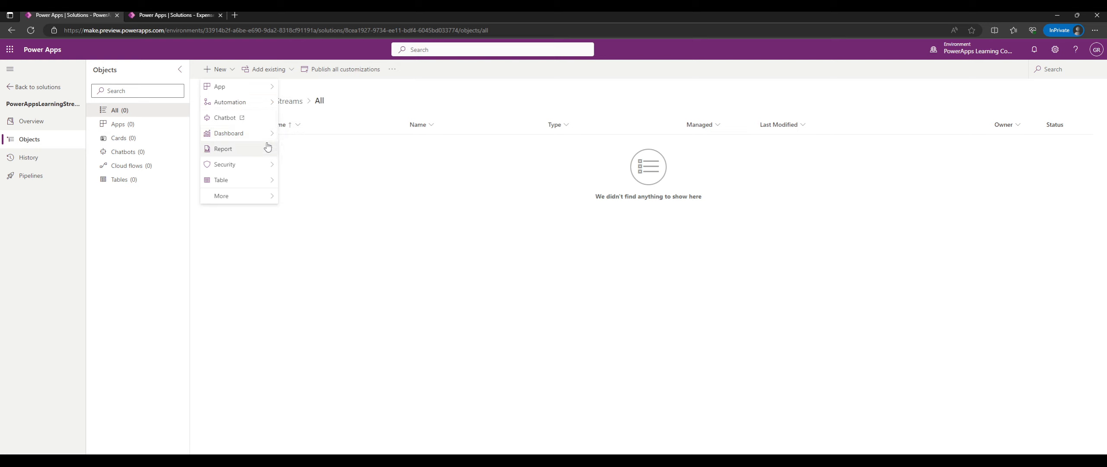
Browse the New menu's App, Automation, Security and Table options, then More > Other's full component list.
mouse_move(263, 138)
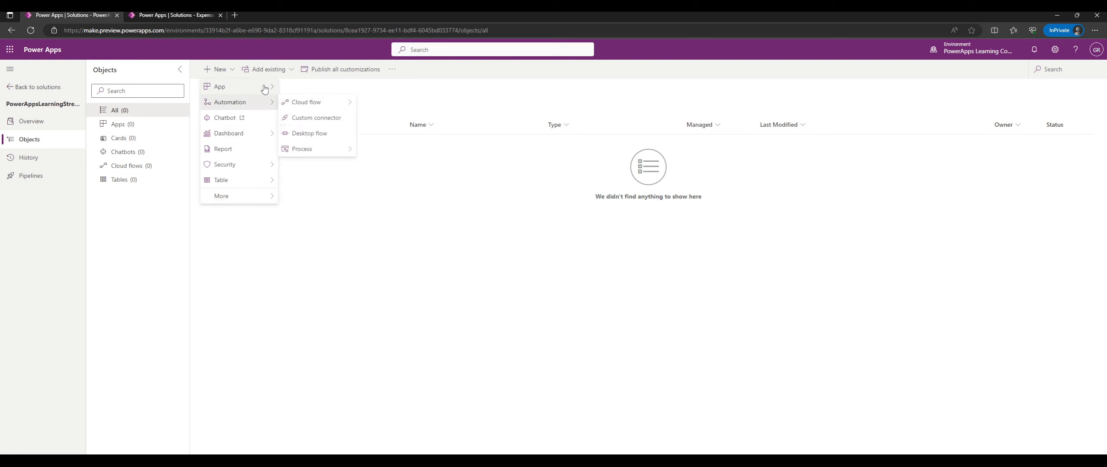
mouse_move(312, 108)
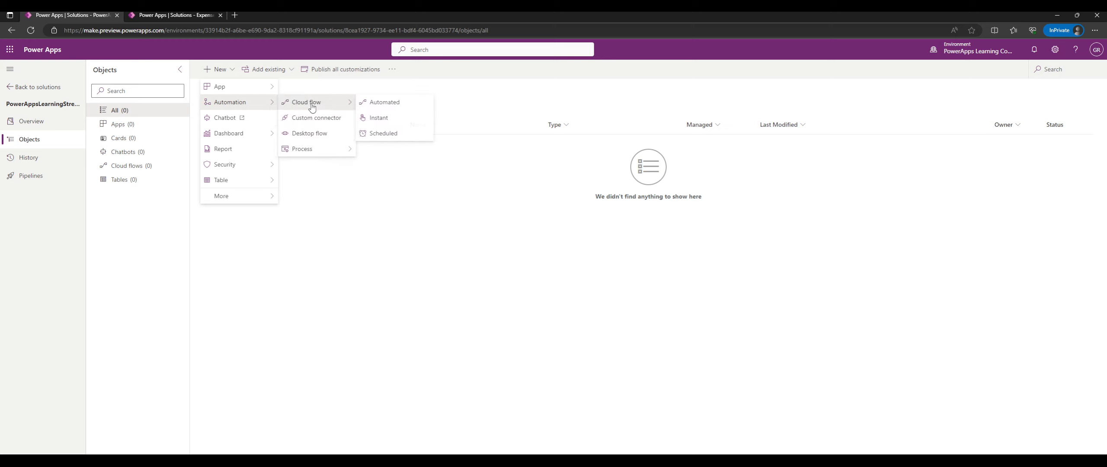
mouse_move(322, 149)
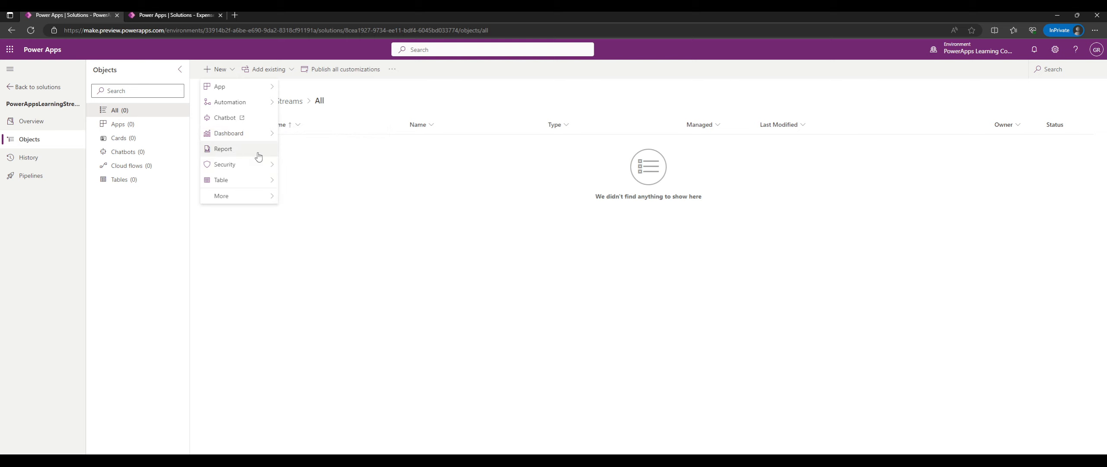
mouse_move(262, 171)
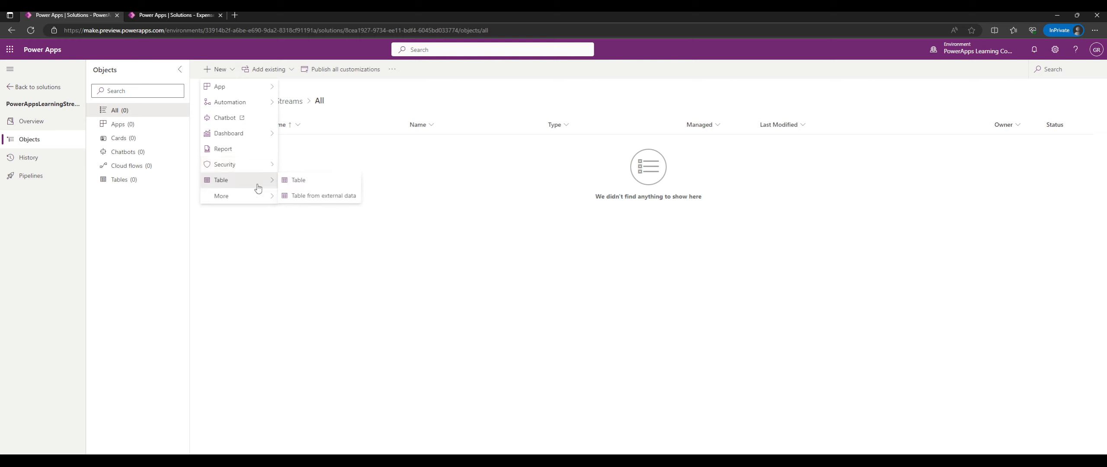
mouse_move(267, 182)
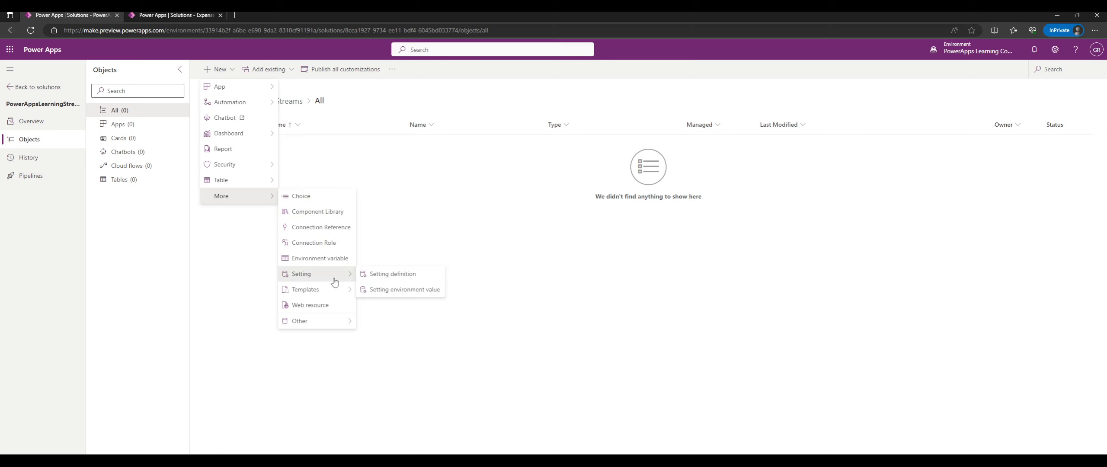
mouse_move(335, 298)
mouse_move(332, 322)
scroll(426, 221, down, 10)
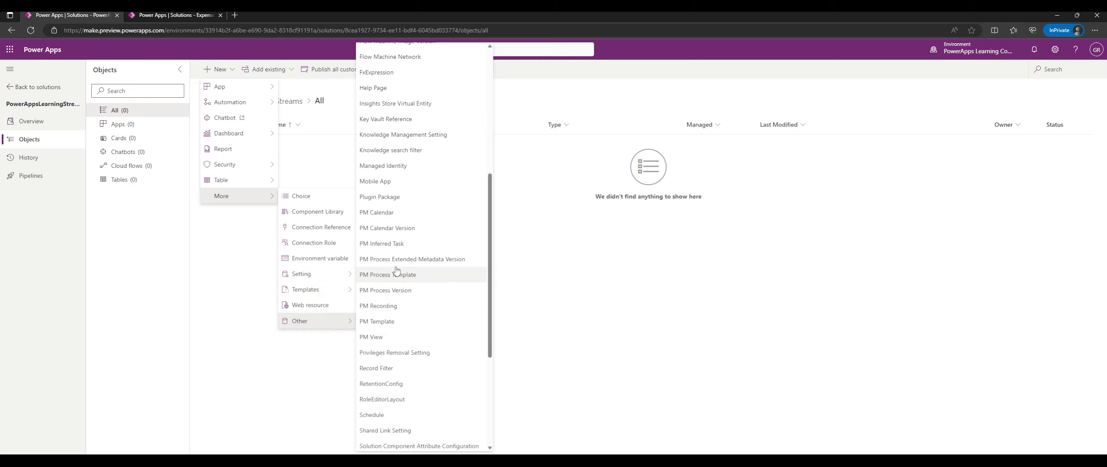
scroll(425, 221, up, 10)
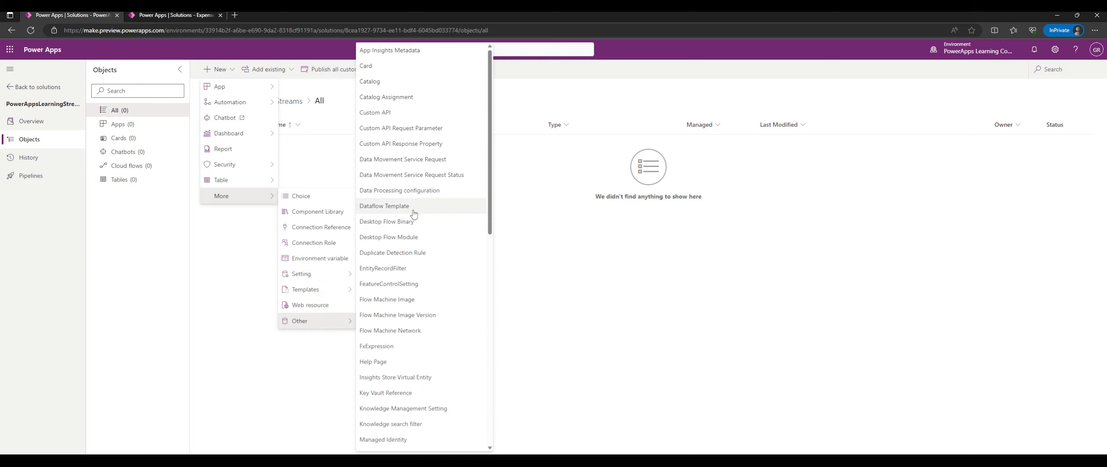
Close the New menu and return via Overview to the Solutions list, opening PowerAppsLearningStreams' actions.
click(268, 293)
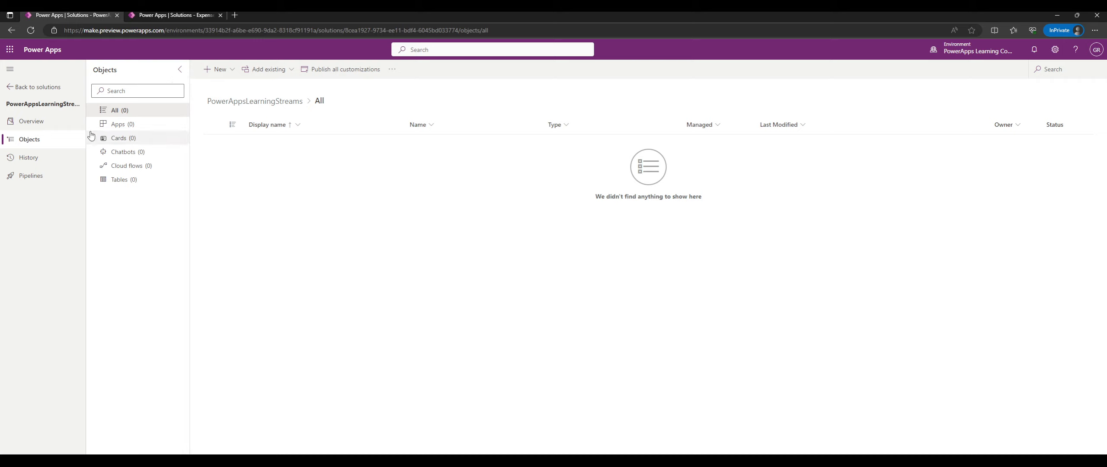
click(48, 122)
click(37, 87)
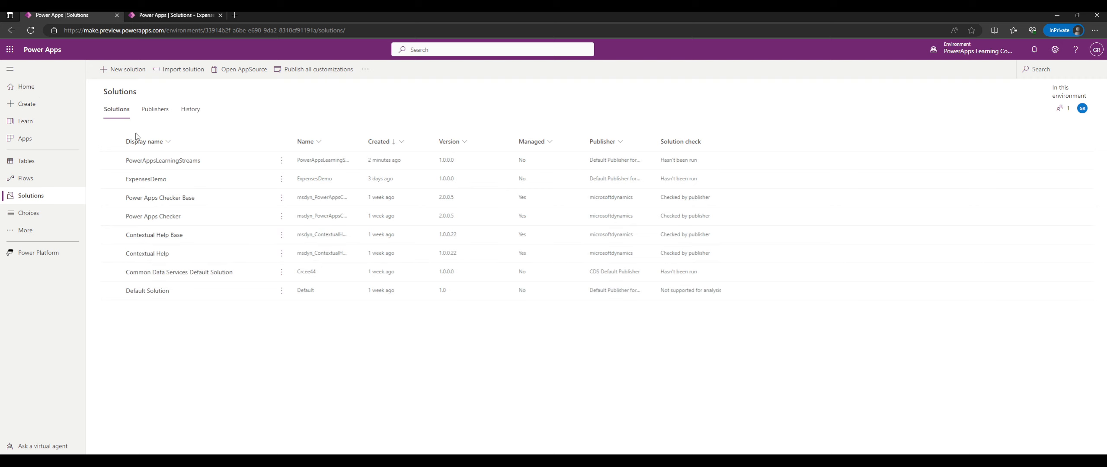
click(281, 162)
click(318, 208)
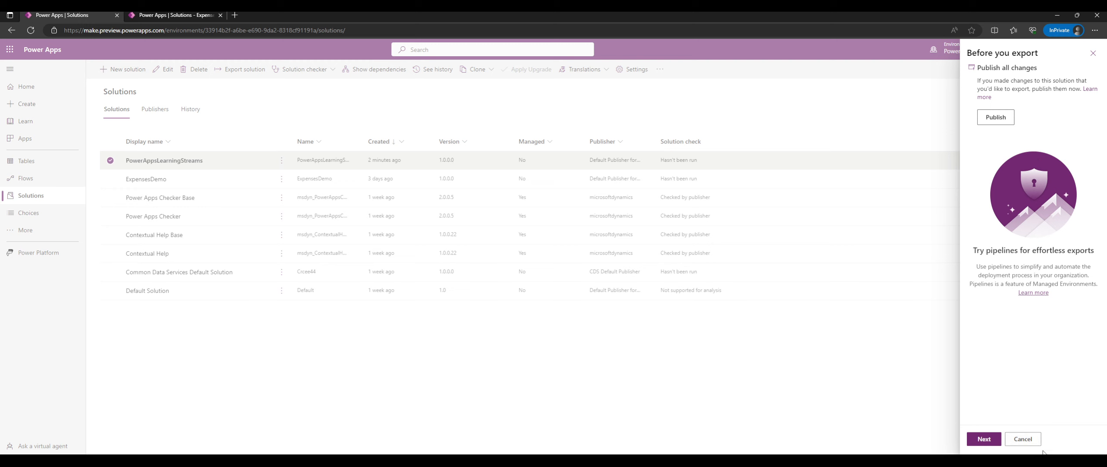
click(1025, 440)
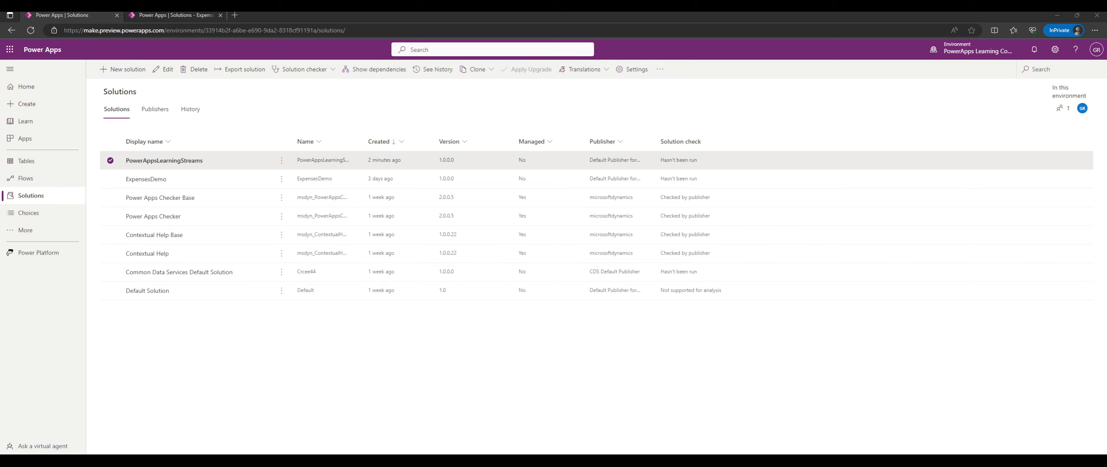
Switch between browser tabs and open the PowerAppsLearningStreams solution's objects.
click(201, 15)
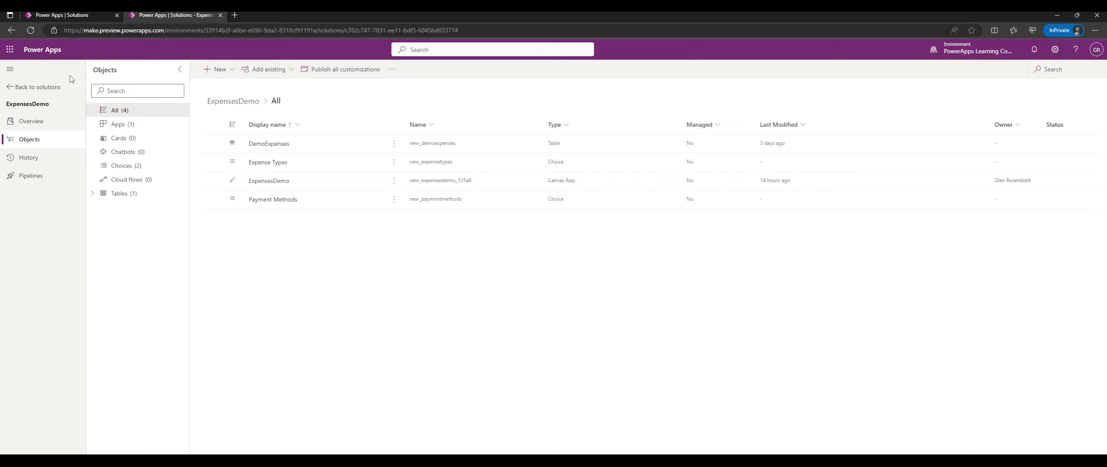
click(53, 87)
click(164, 160)
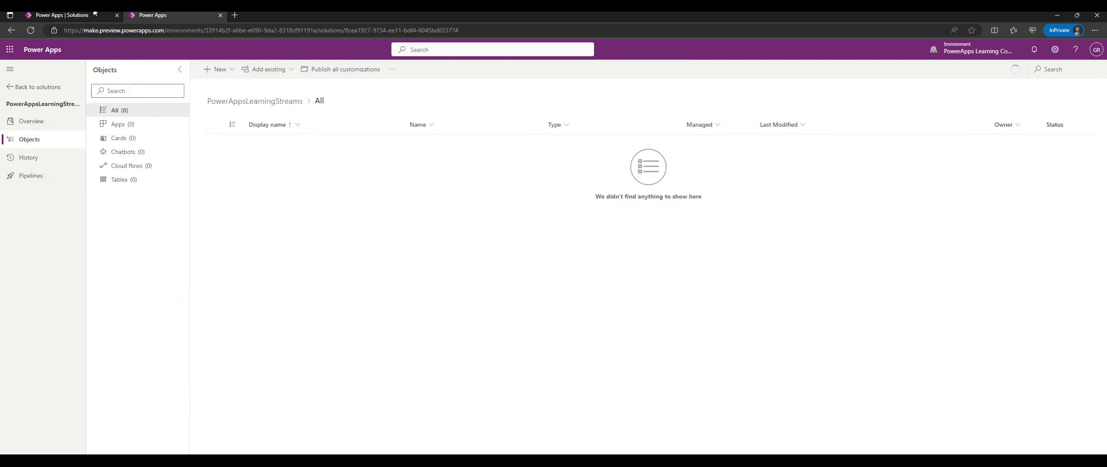
click(89, 15)
click(173, 15)
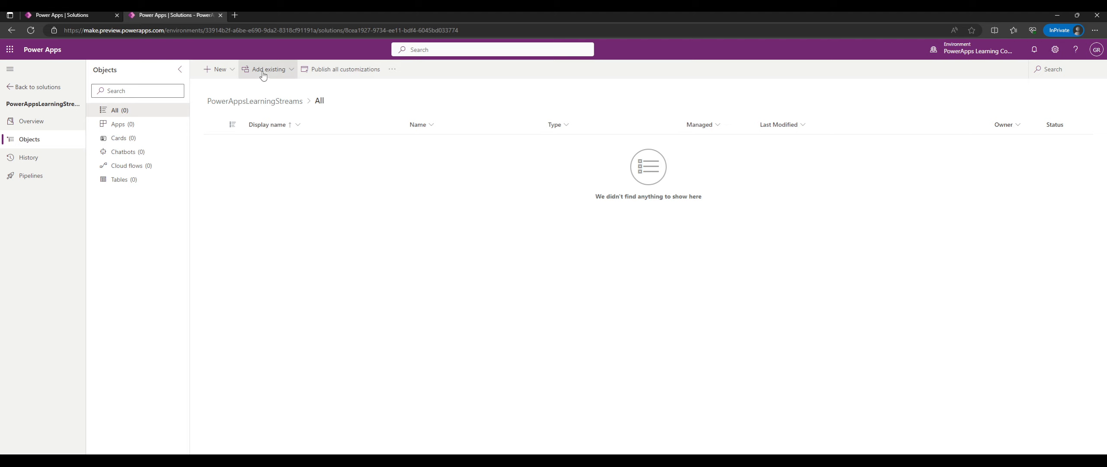
Check the + New choices and the solution's Tables, then go back and reopen PowerAppsLearningStreams.
click(217, 69)
mouse_move(273, 88)
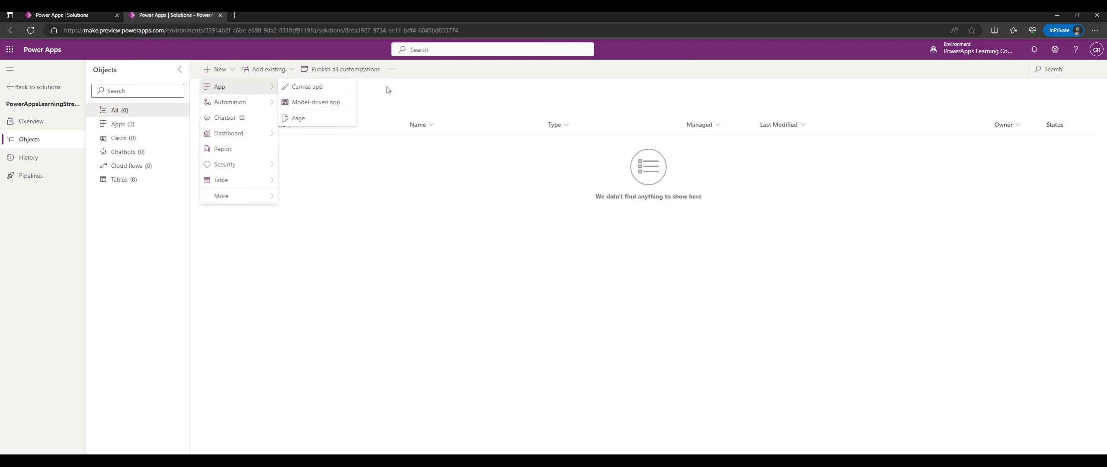
key(Escape)
click(155, 181)
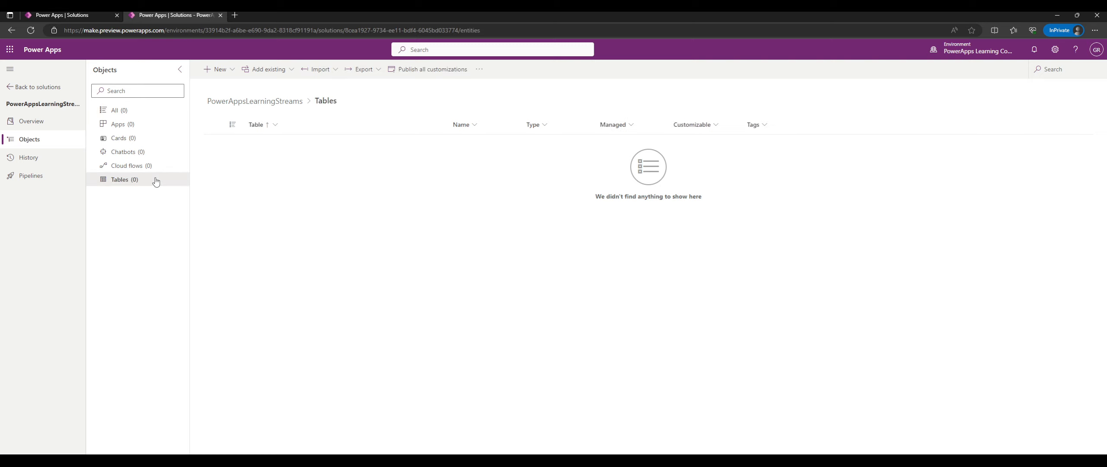
click(50, 87)
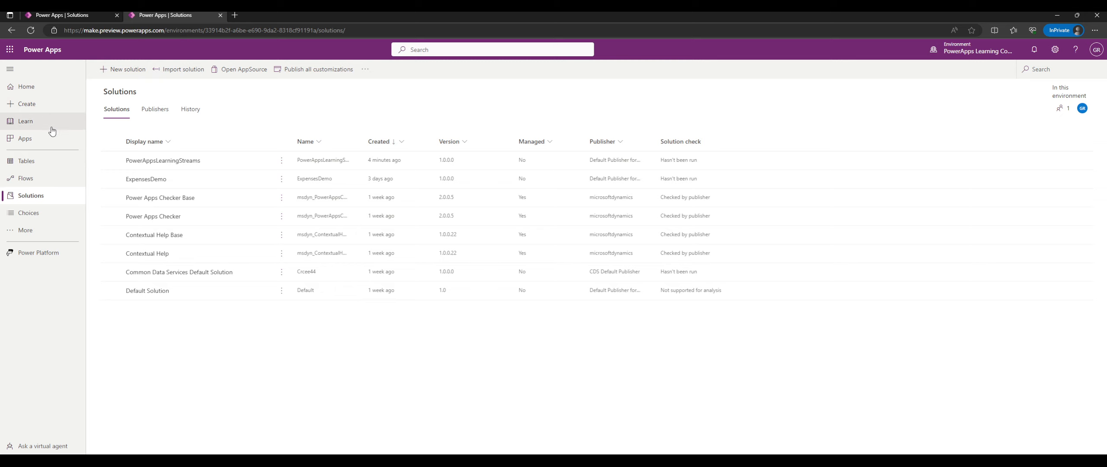
click(175, 162)
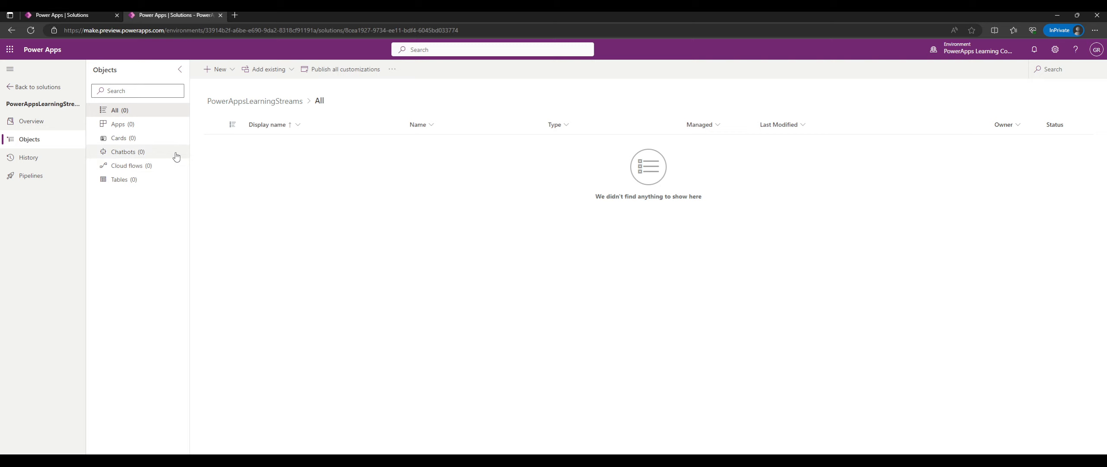
Start and then cancel a blank canvas app, and close the solution's tab.
click(230, 72)
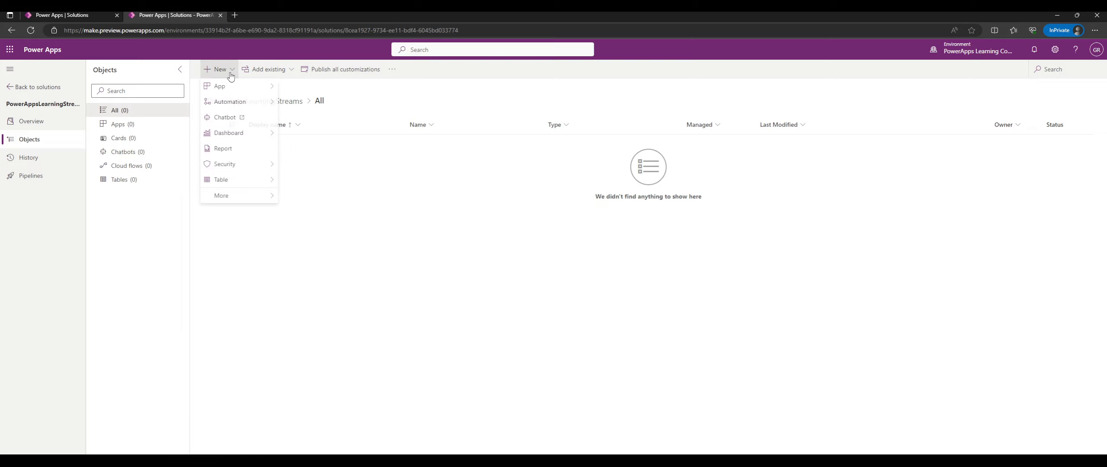
mouse_move(234, 87)
click(313, 90)
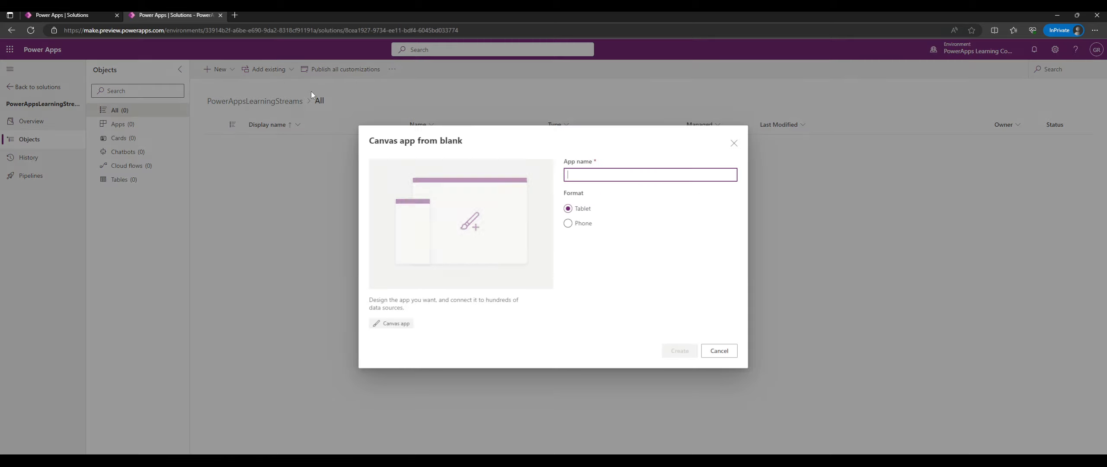
click(718, 351)
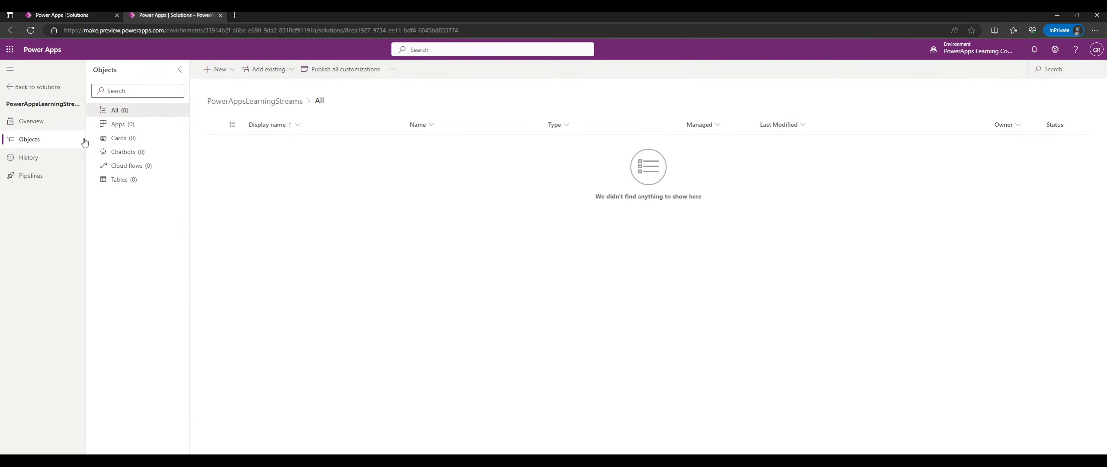
click(11, 73)
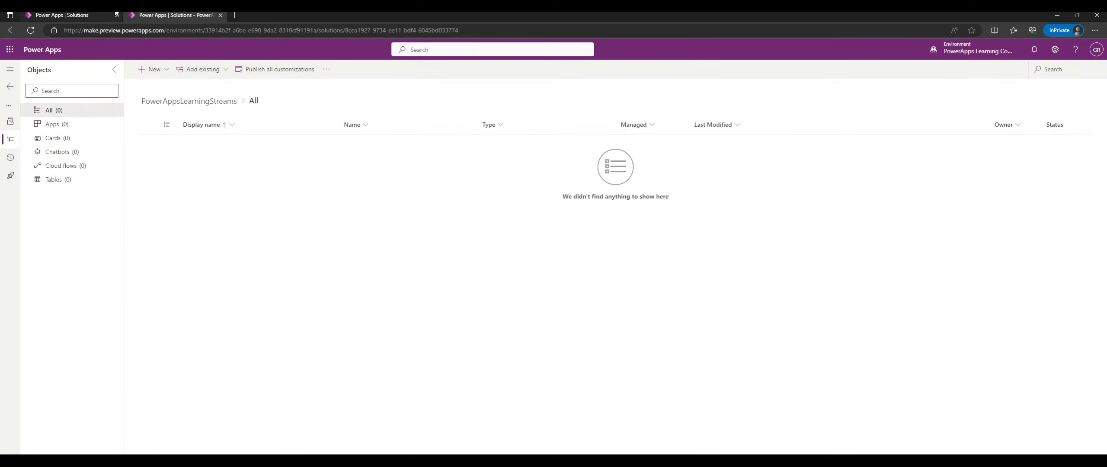
middle_click(133, 17)
Open the Power Apps maker site in a new tab, check the environments, and go to Solutions.
click(132, 17)
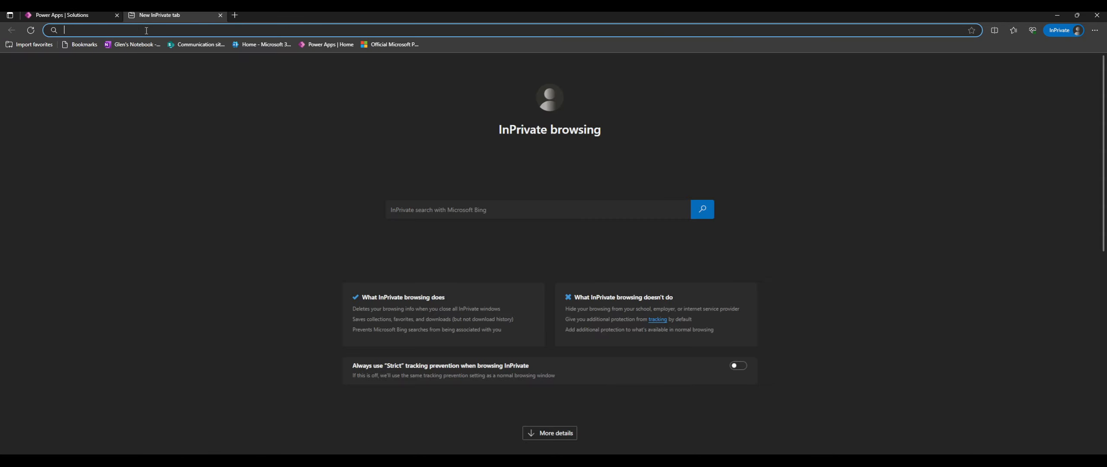
text(make)
key(Return)
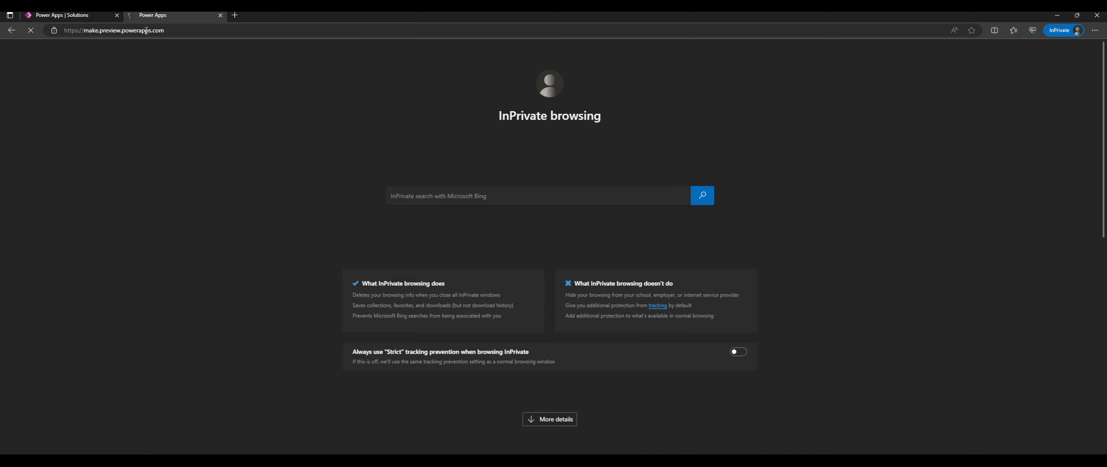
click(116, 15)
click(981, 52)
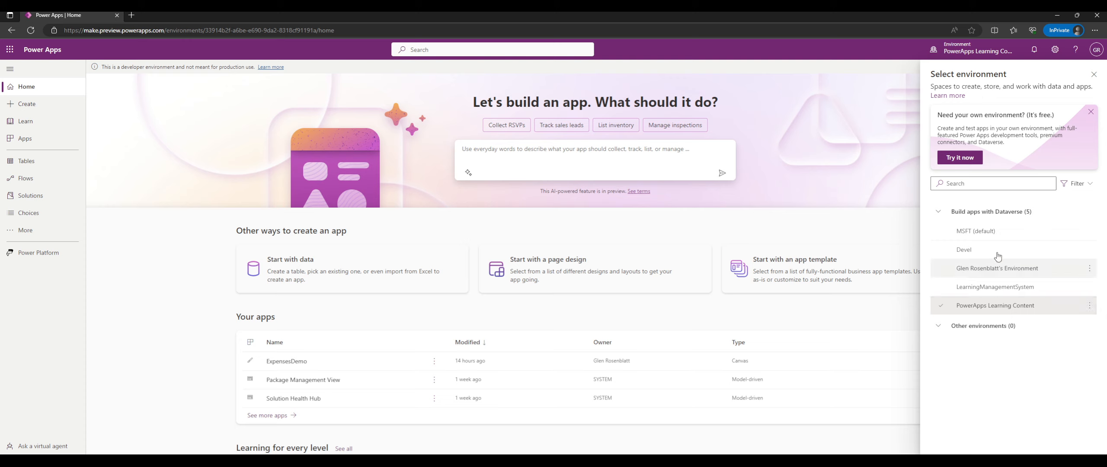
click(986, 46)
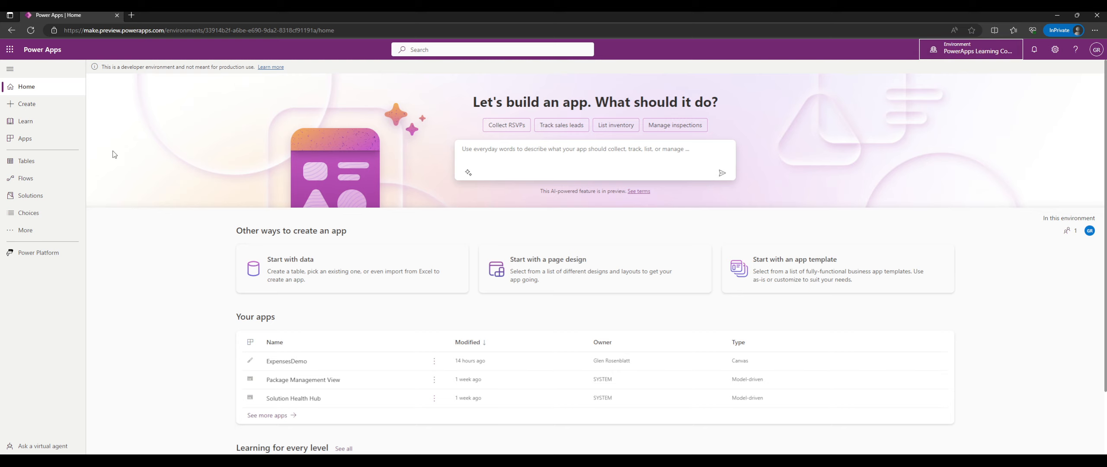
click(44, 198)
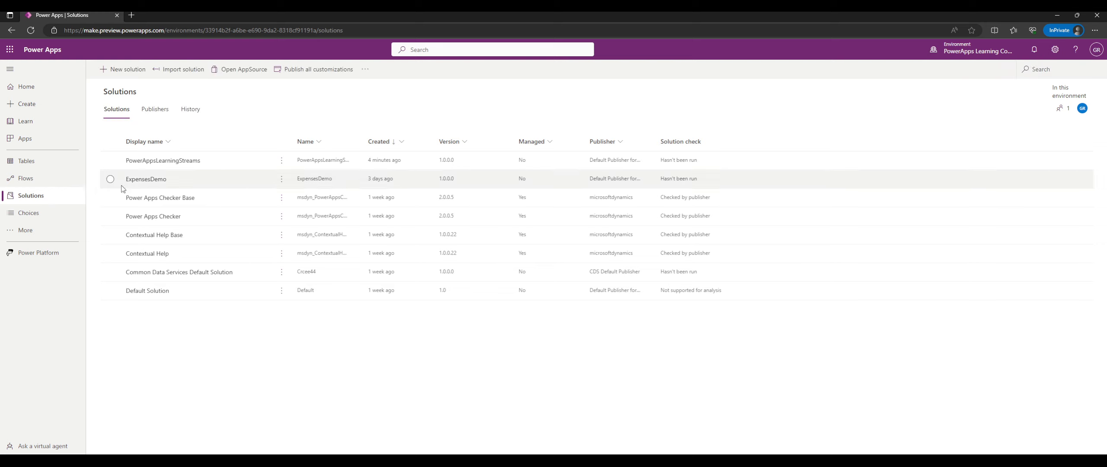
In PowerAppsLearningStreams, start a blank canvas app via + New > App and type the name 'Stream Demo'.
click(177, 161)
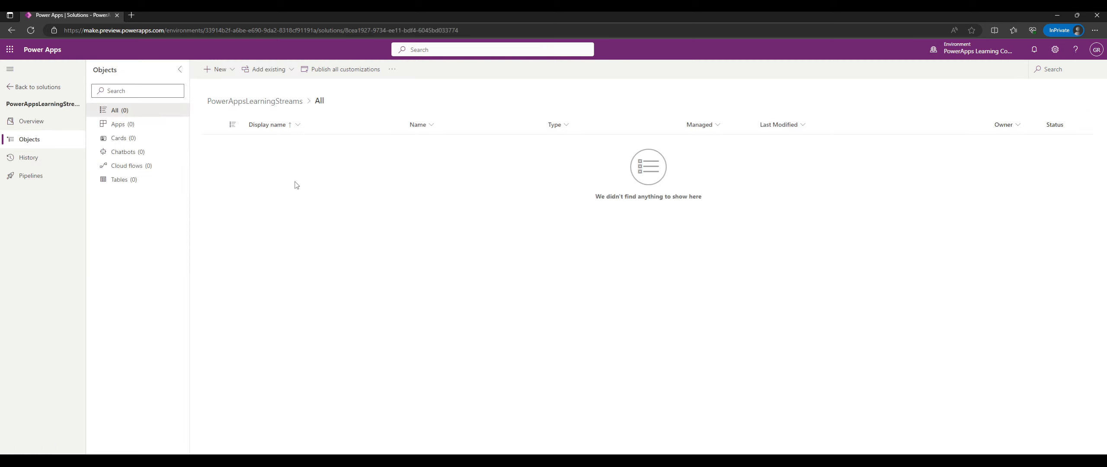
click(219, 69)
mouse_move(229, 86)
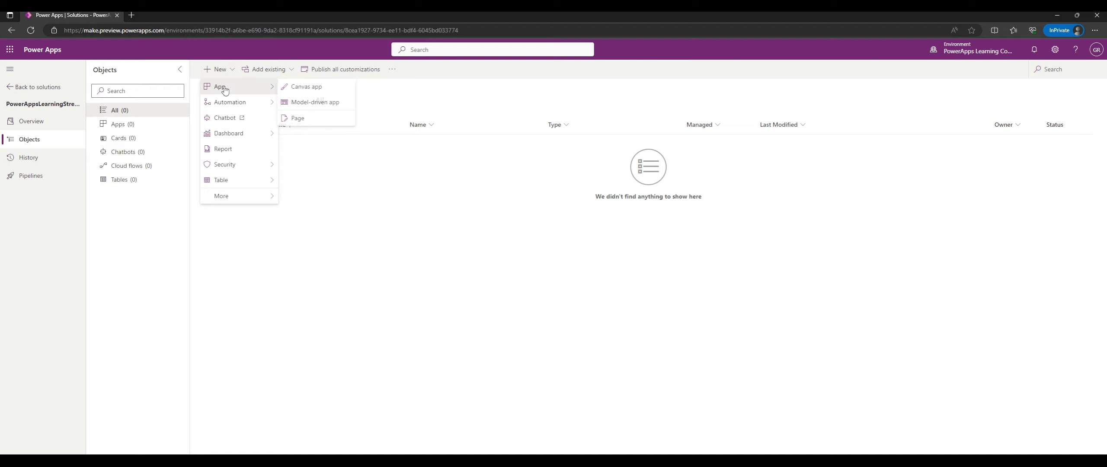
click(295, 92)
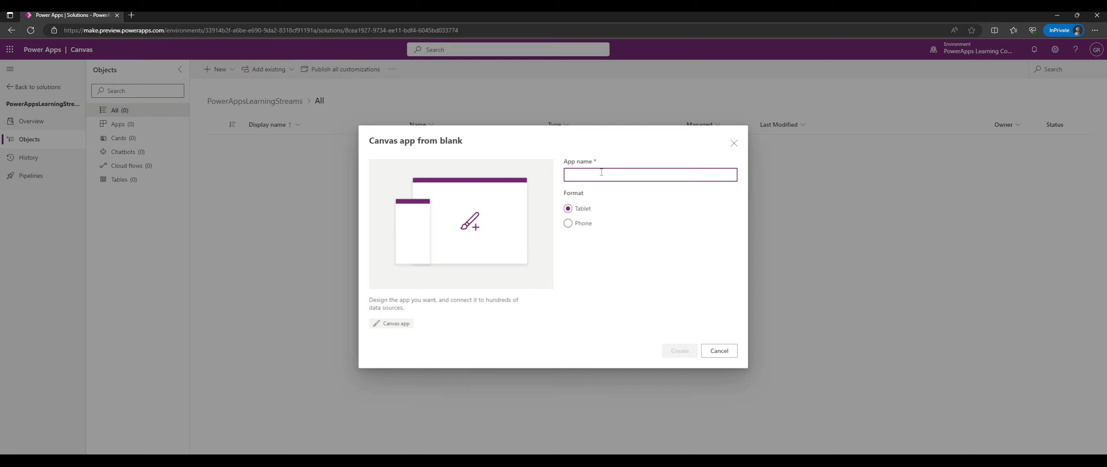
text(Stream)
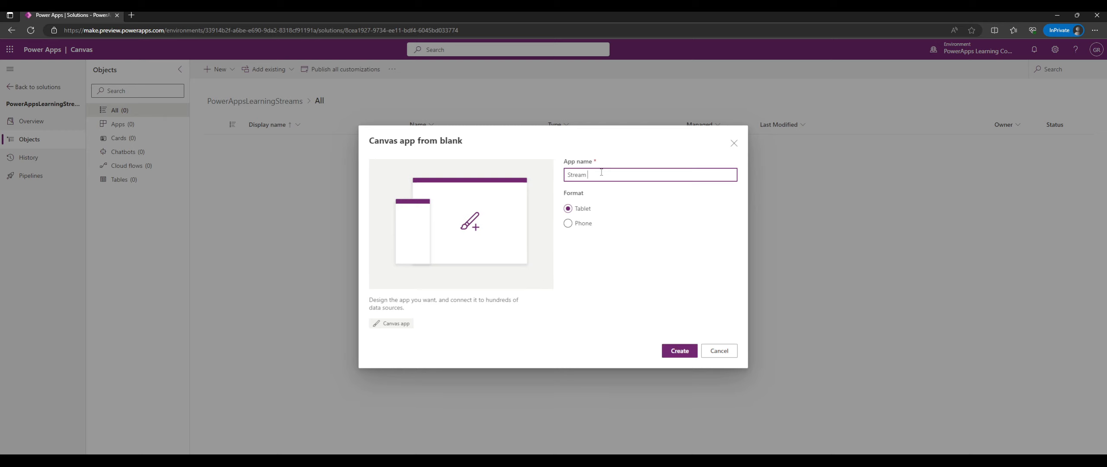
text( Demo 1)
Create the Stream Demo 1 app and skip the welcome prompt with 'Don't show me this again' ticked.
click(679, 353)
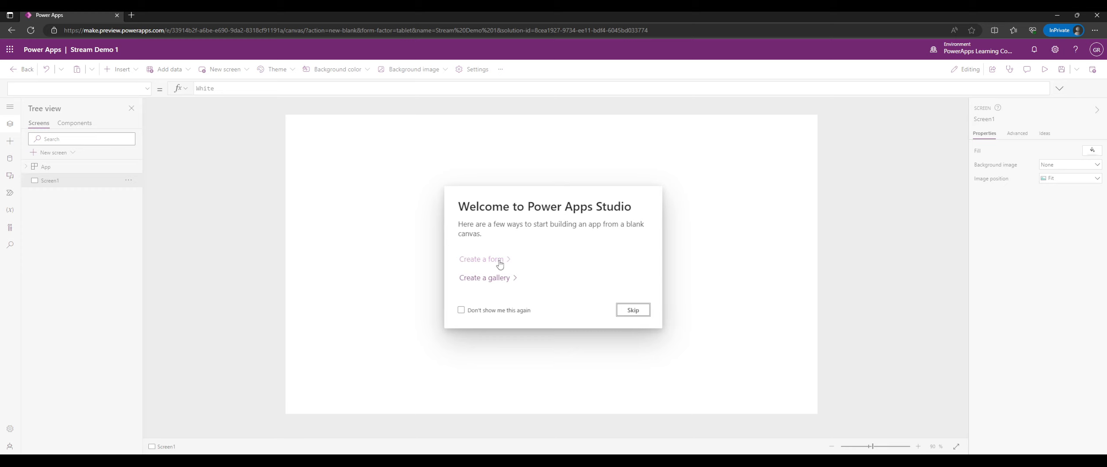
click(495, 312)
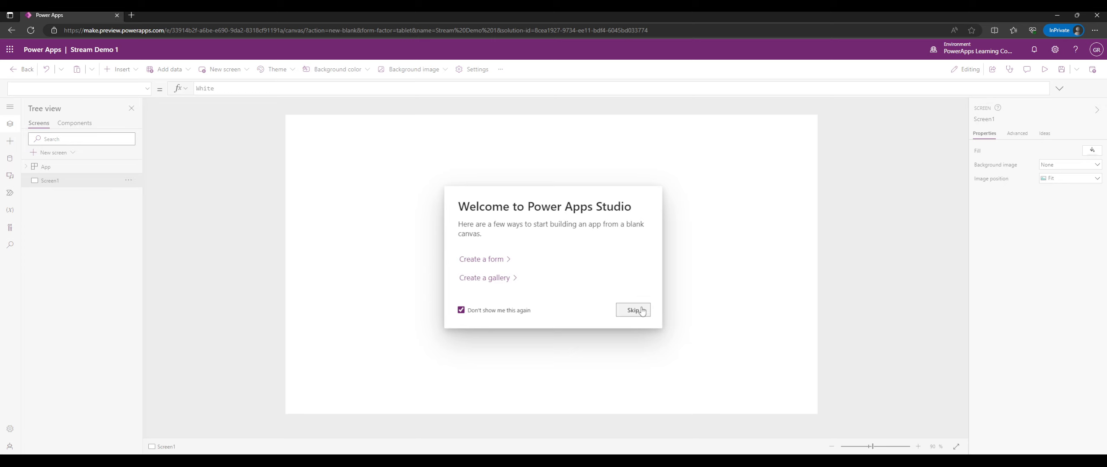
click(528, 311)
click(505, 312)
click(623, 311)
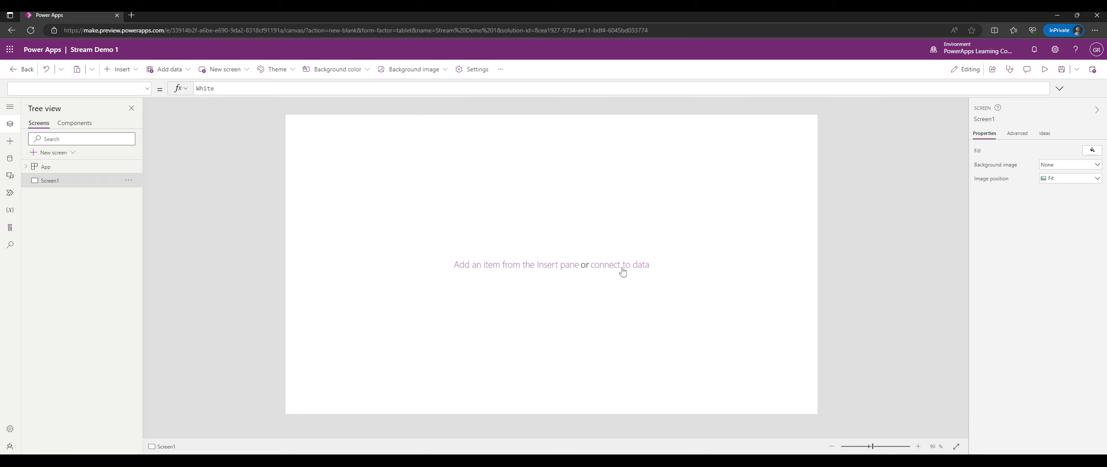
Show the Insert panel, then Tree view, and expand the left navigation rail with labels.
click(485, 266)
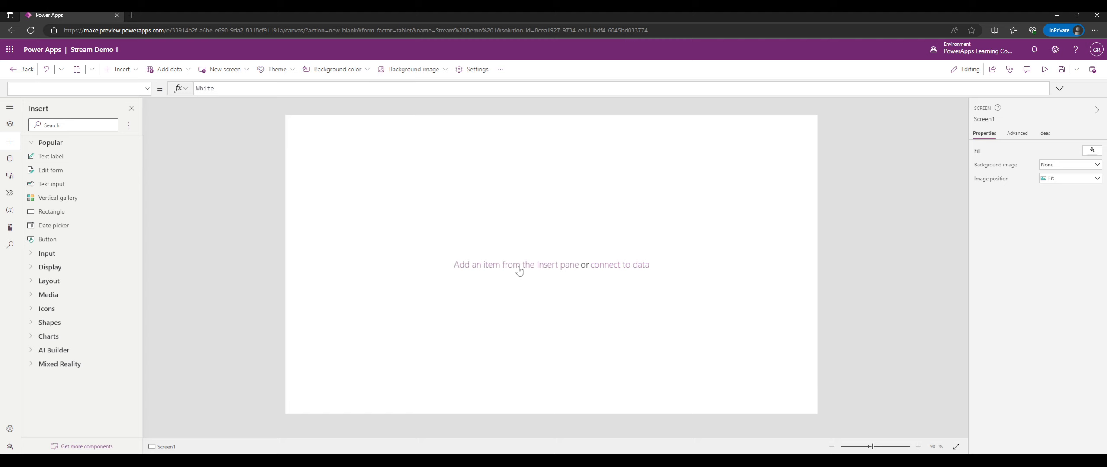
click(10, 124)
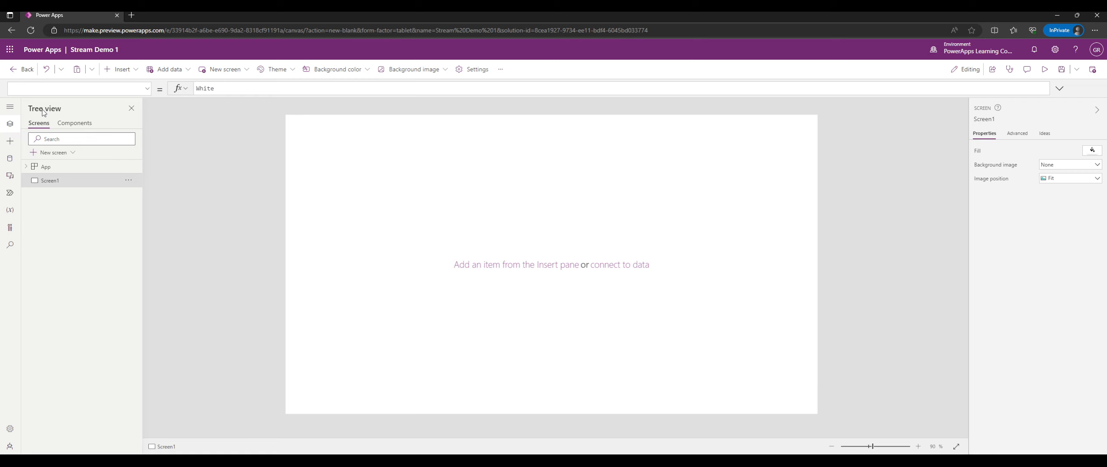
click(8, 108)
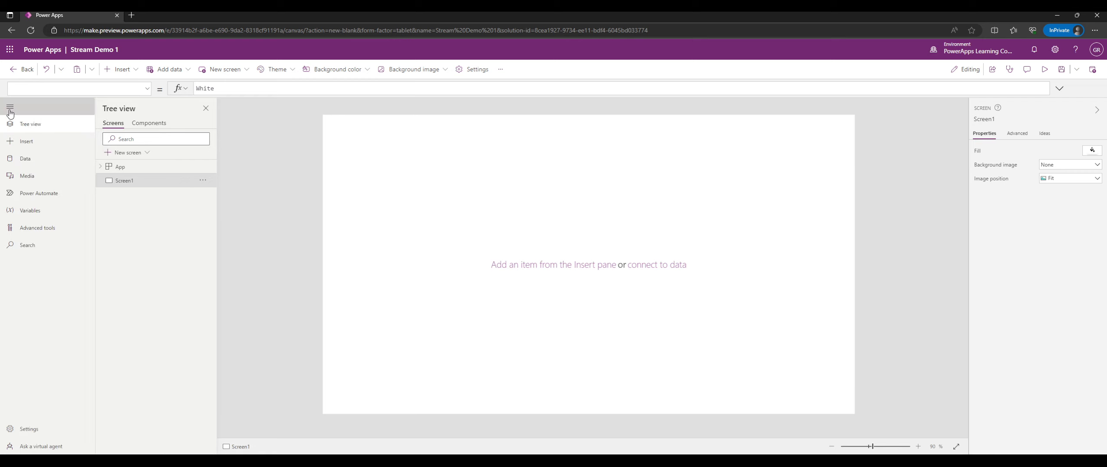
click(10, 111)
click(9, 111)
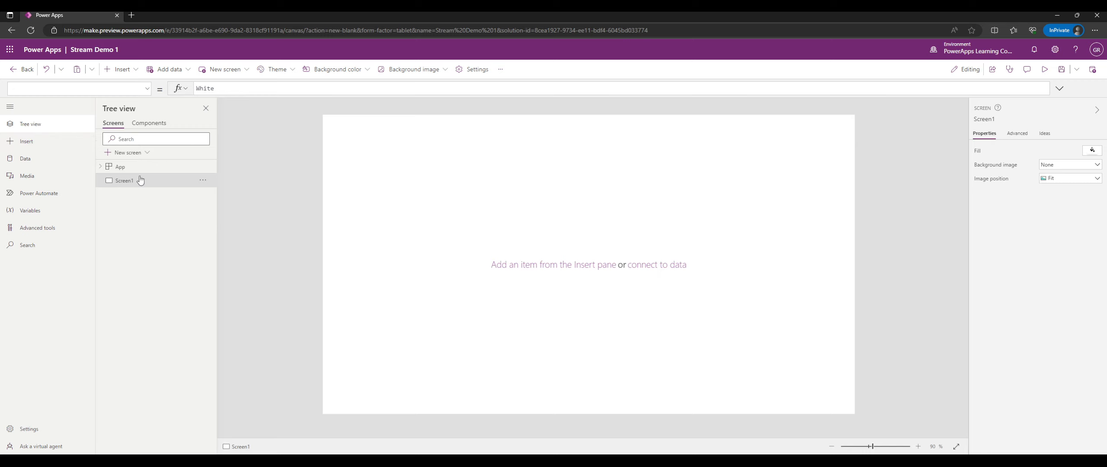
Expand the App node in Tree view, then bring up the Insert panel's Popular controls list.
click(99, 166)
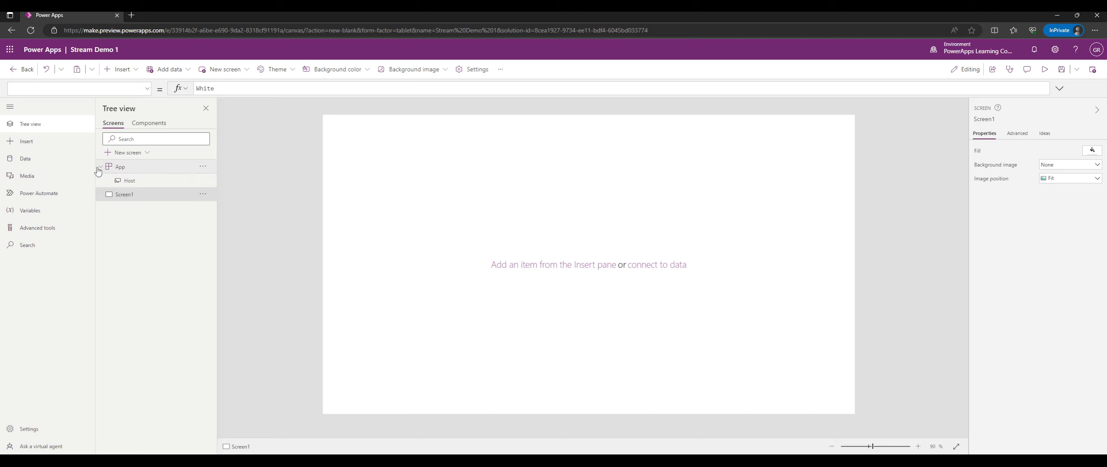
click(61, 159)
click(63, 142)
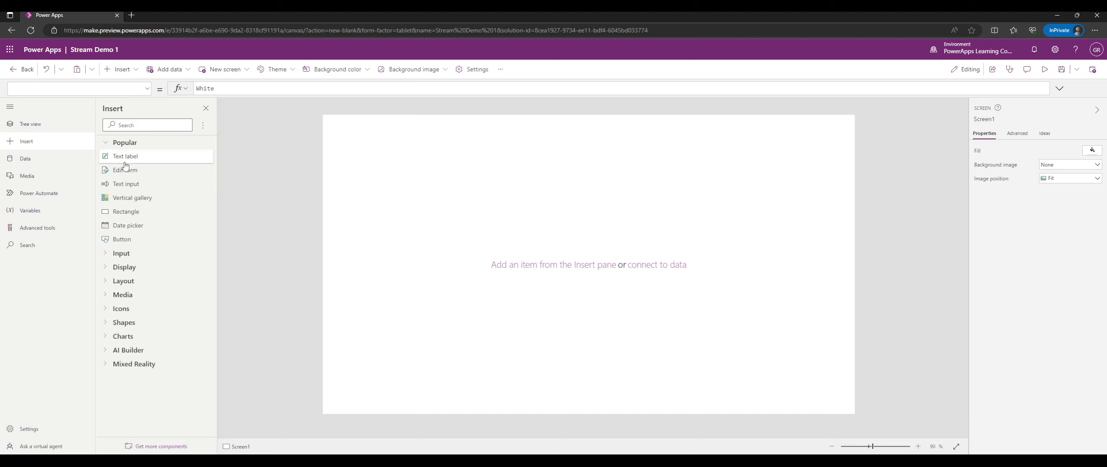
click(72, 125)
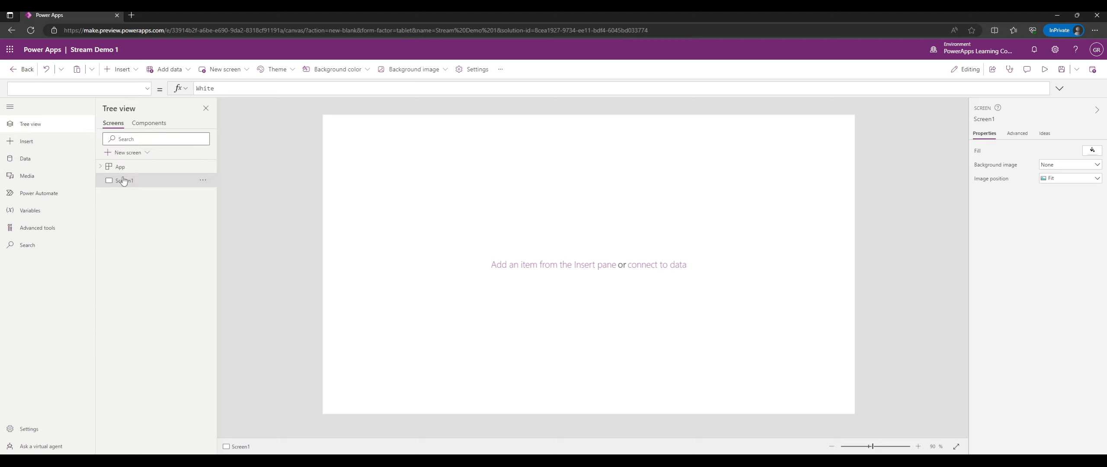
click(62, 147)
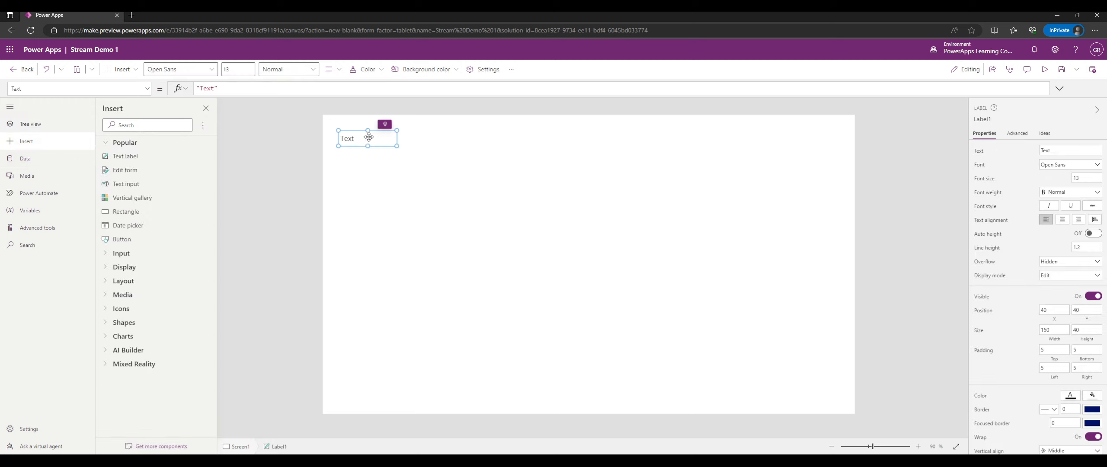
Drag the new Text label to the middle of Screen1, around position 610, 355.
drag(367, 134, 587, 258)
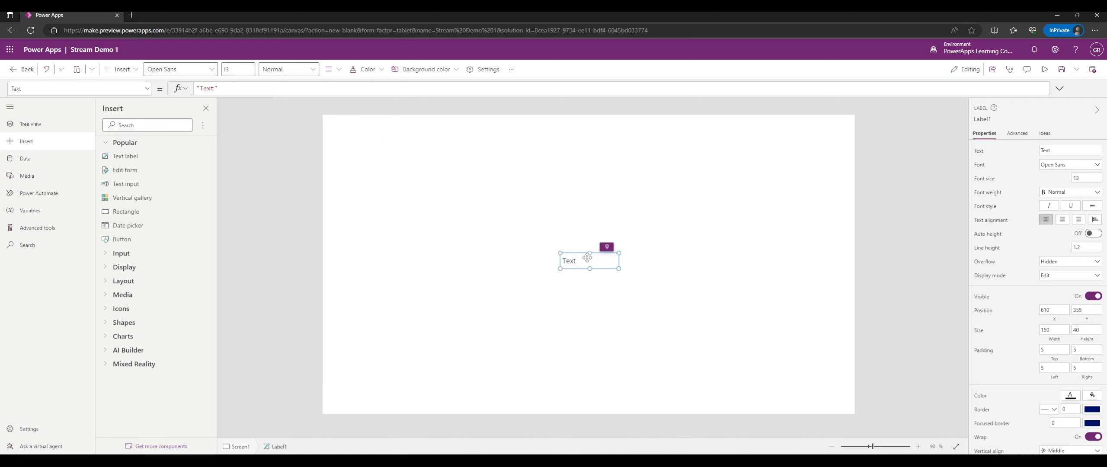
click(521, 210)
click(612, 265)
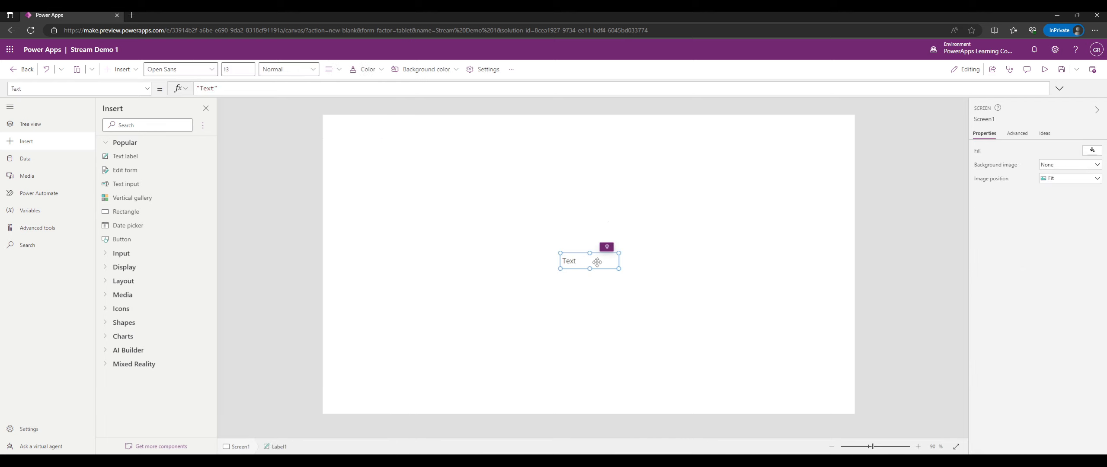
click(602, 218)
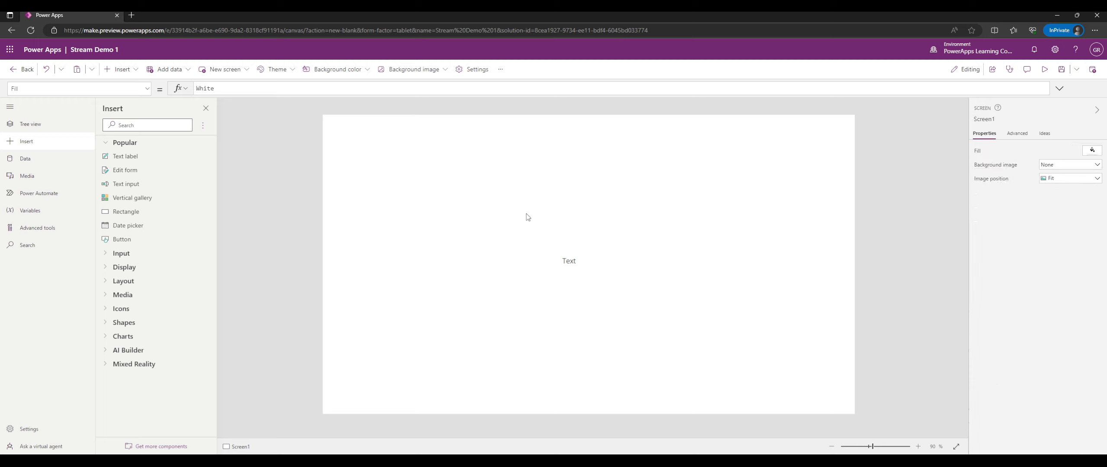
Select Label1 in the Tree view and show the app's empty Data pane.
click(71, 126)
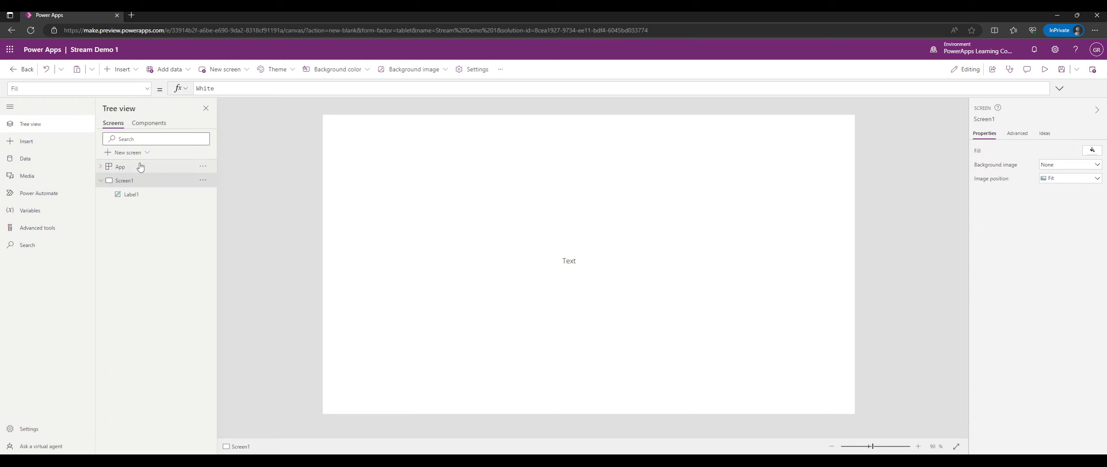
click(127, 196)
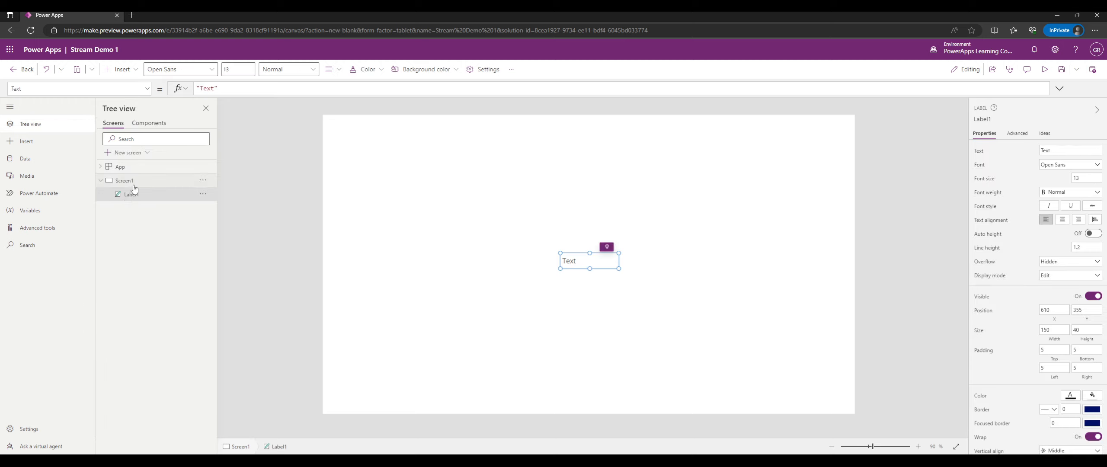
click(127, 182)
click(137, 195)
click(55, 164)
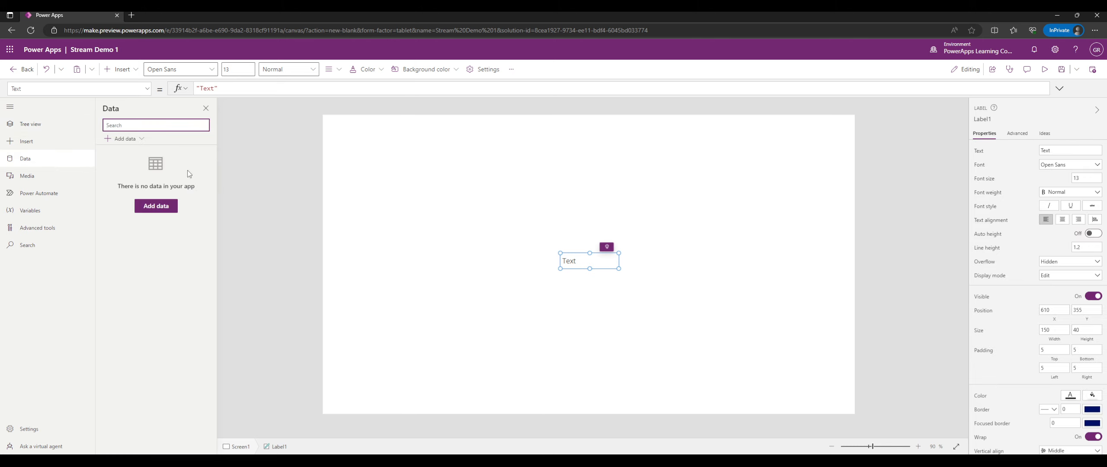
Open the Add data source list and toggle the Tables group, checking its options menu.
click(146, 143)
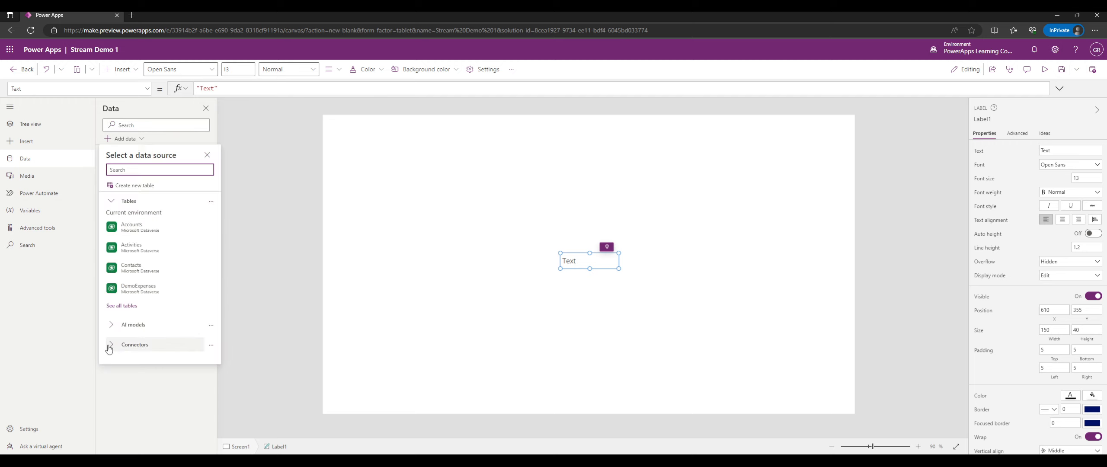
click(114, 203)
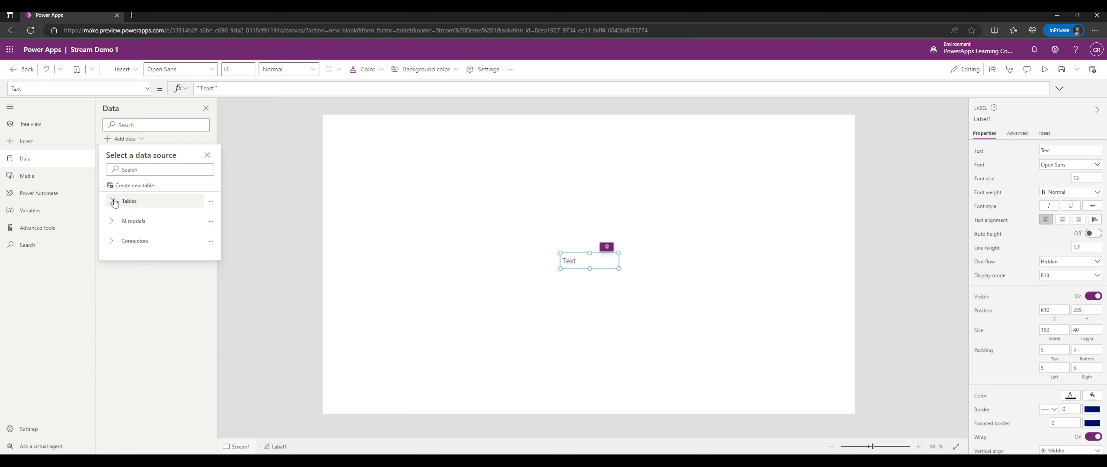
click(114, 203)
click(211, 202)
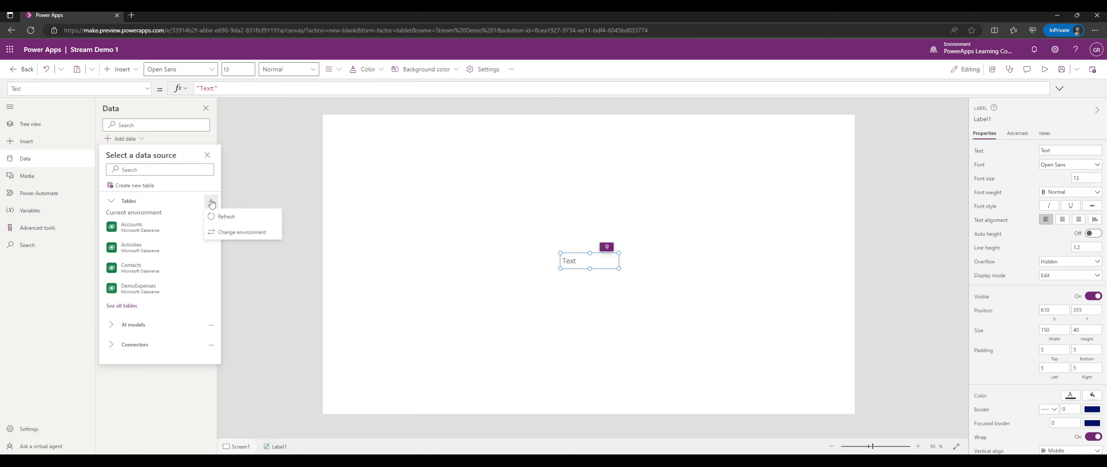
mouse_move(178, 227)
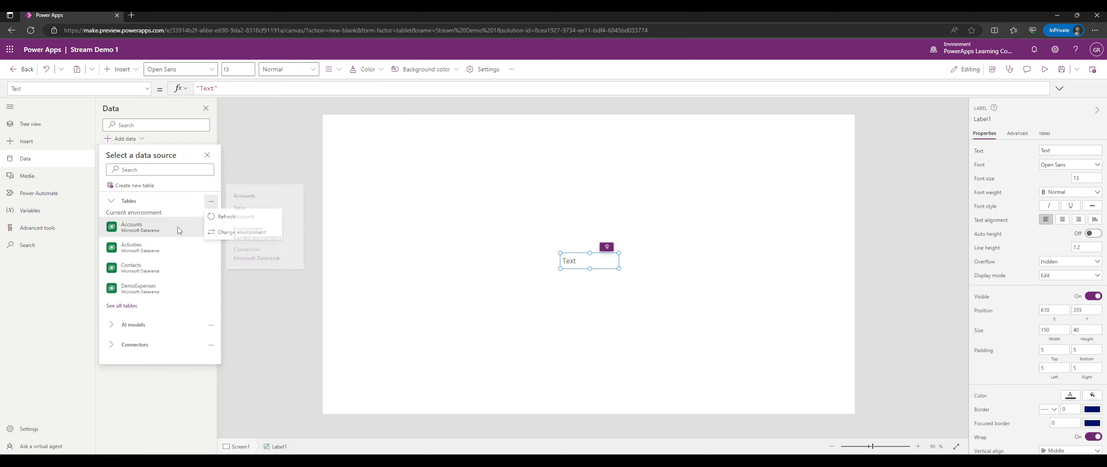
Browse Dataverse tables like Accounts and Activities, then choose Change environment from the Tables menu.
click(114, 204)
click(114, 204)
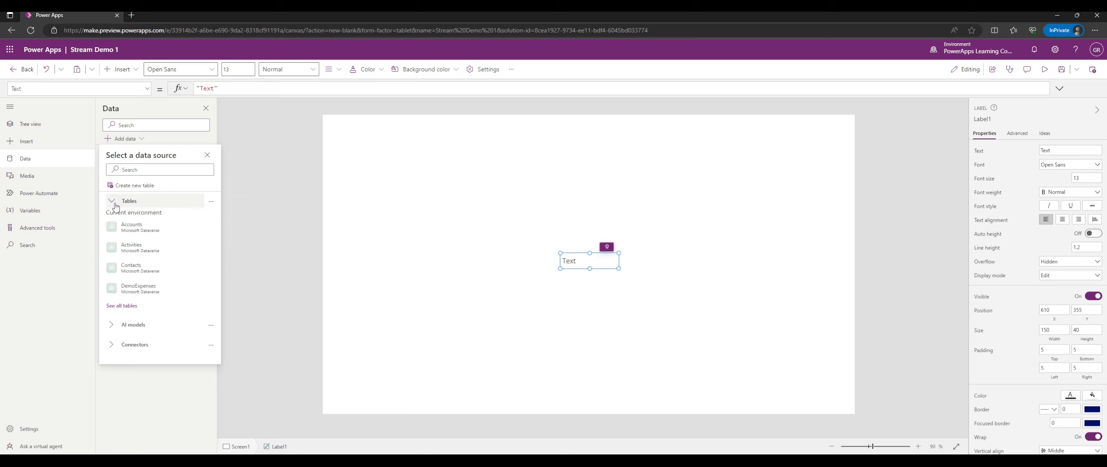
mouse_move(159, 249)
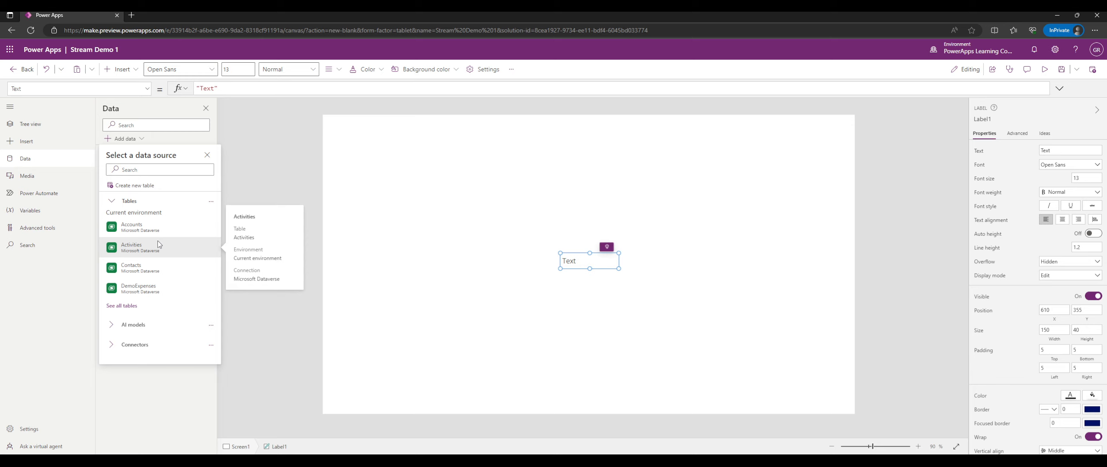
click(210, 201)
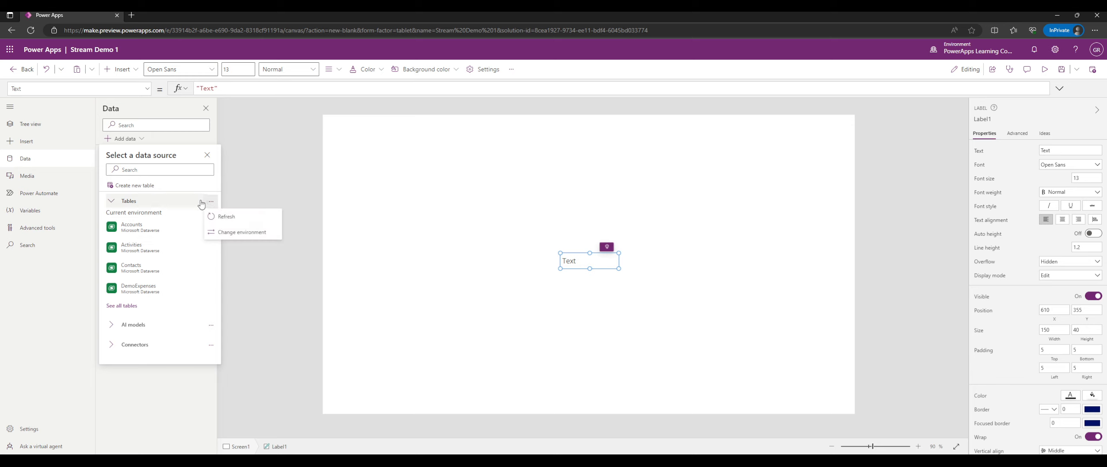
click(239, 231)
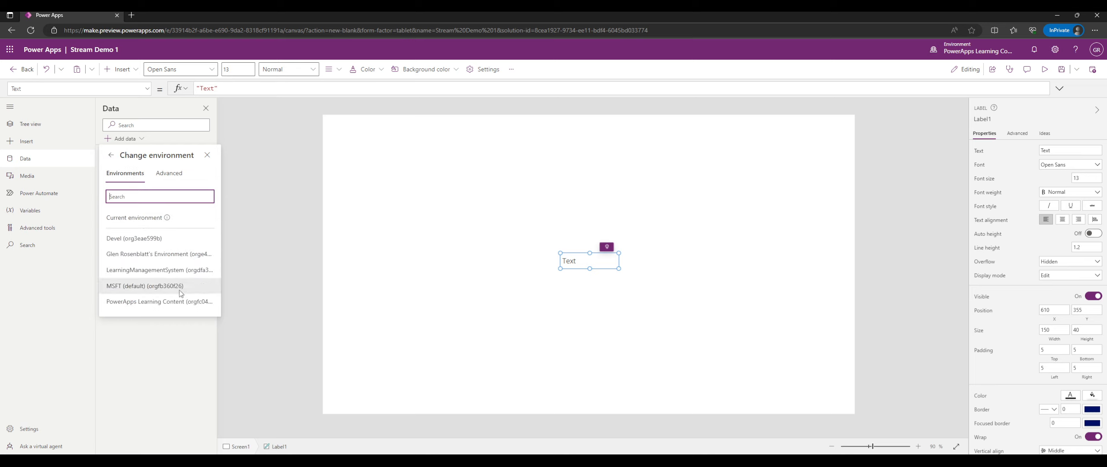
Review the Dataverse environments and Current environment info, then close the pane without adding data.
mouse_move(166, 218)
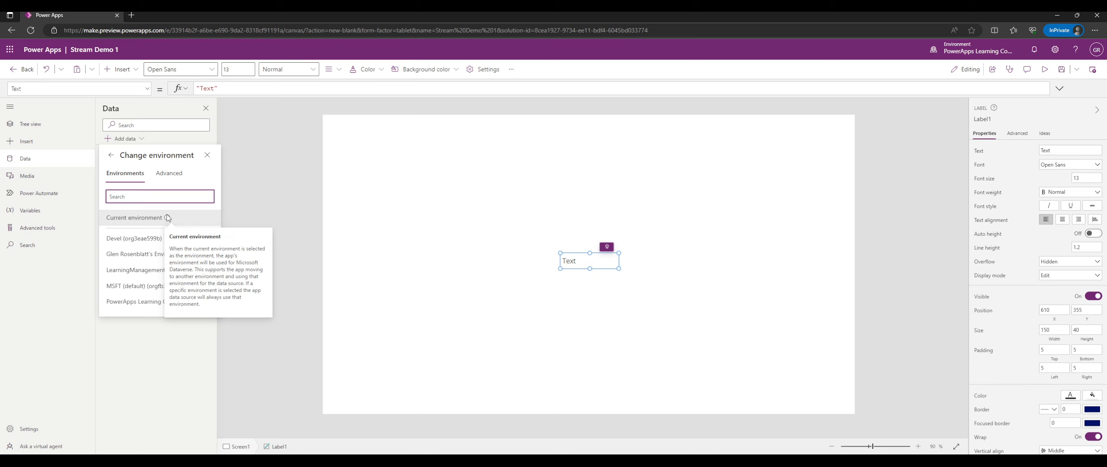
click(156, 159)
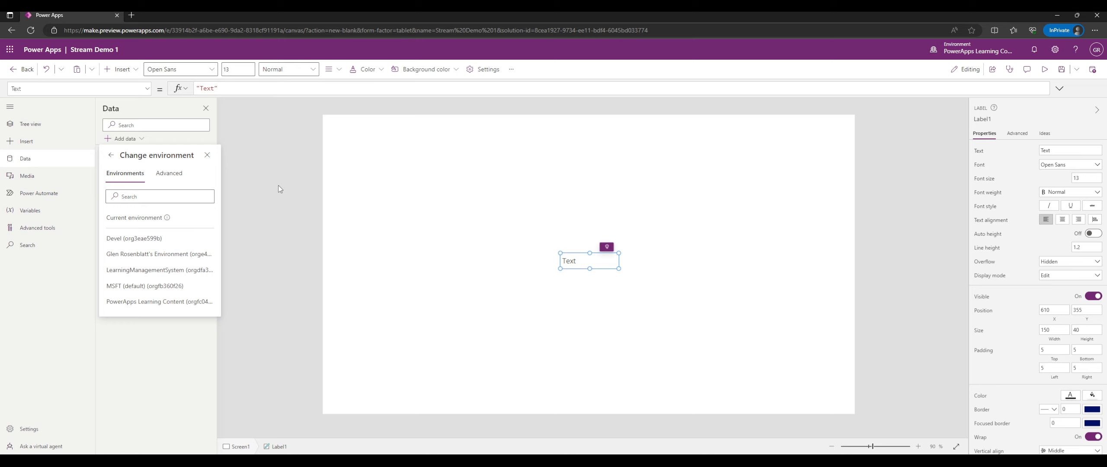
click(298, 189)
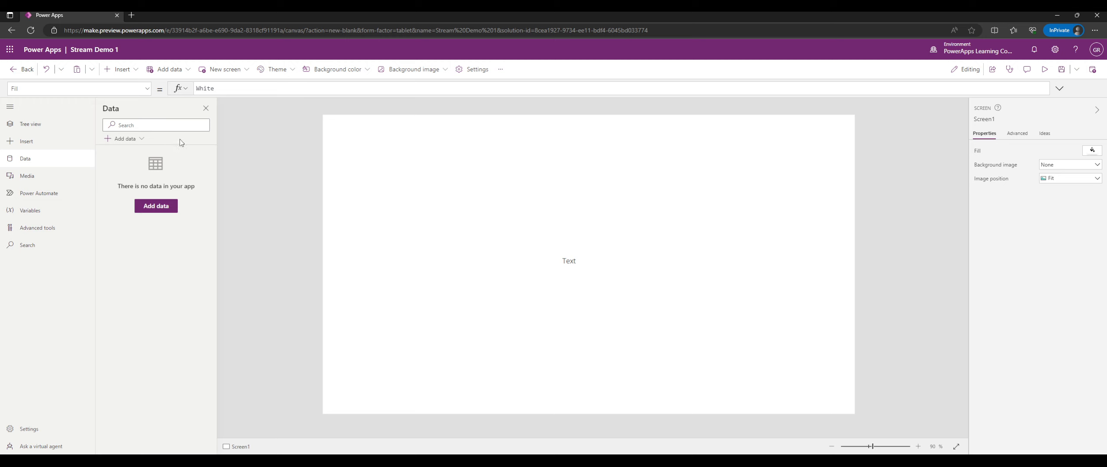
In the data source picker, collapse Tables, preview AI models, then expand the Connectors group.
click(143, 138)
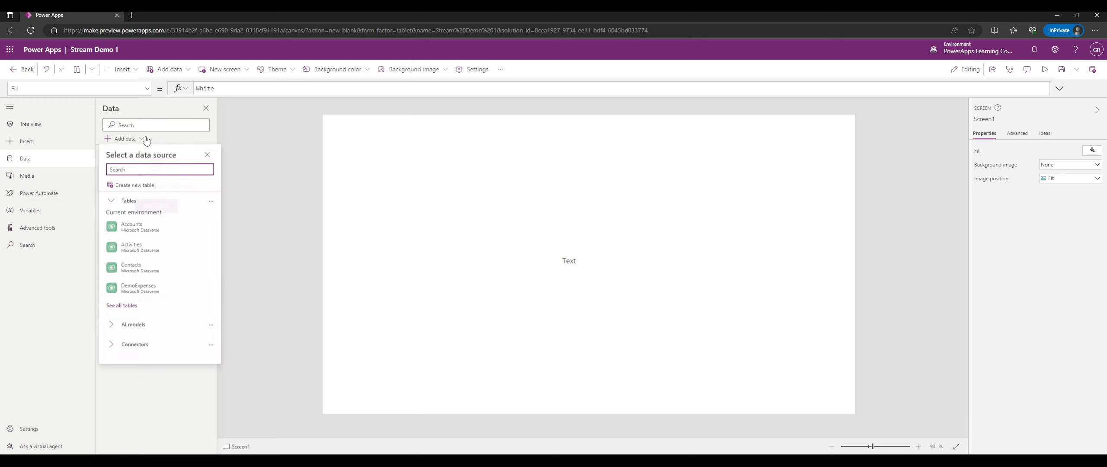
click(211, 201)
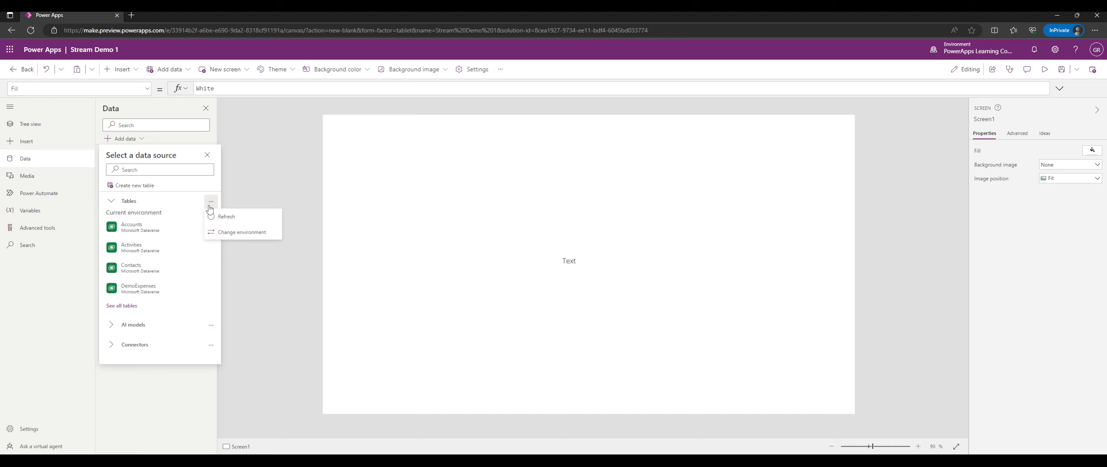
click(210, 205)
click(125, 200)
click(125, 221)
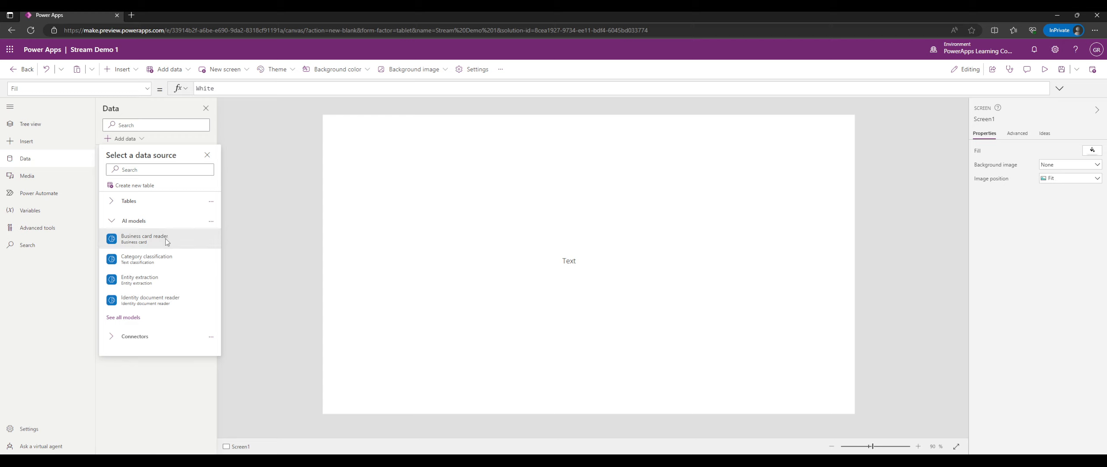
mouse_move(166, 246)
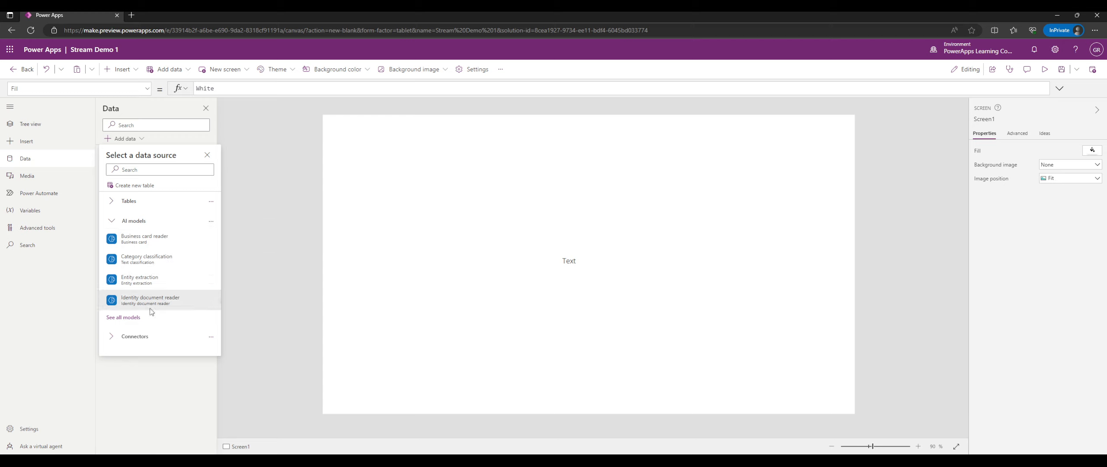
click(135, 221)
click(133, 245)
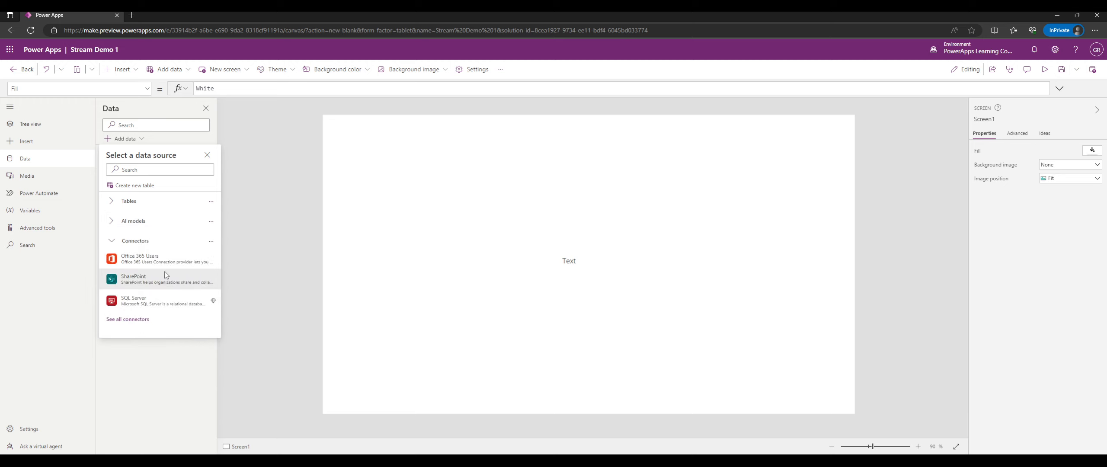
mouse_move(168, 268)
Show the full connector list and scroll through it, reading connector hover cards.
click(146, 320)
scroll(162, 294, down, 1)
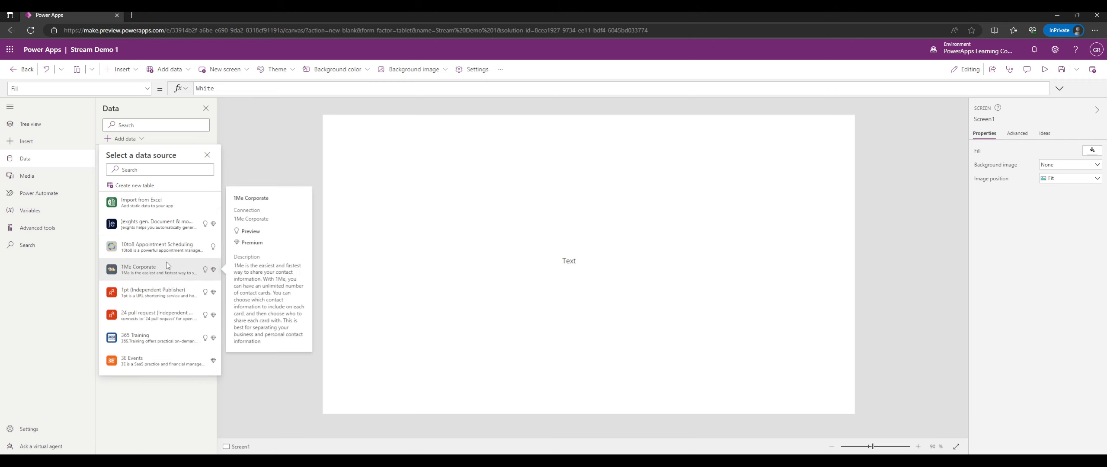
mouse_move(209, 228)
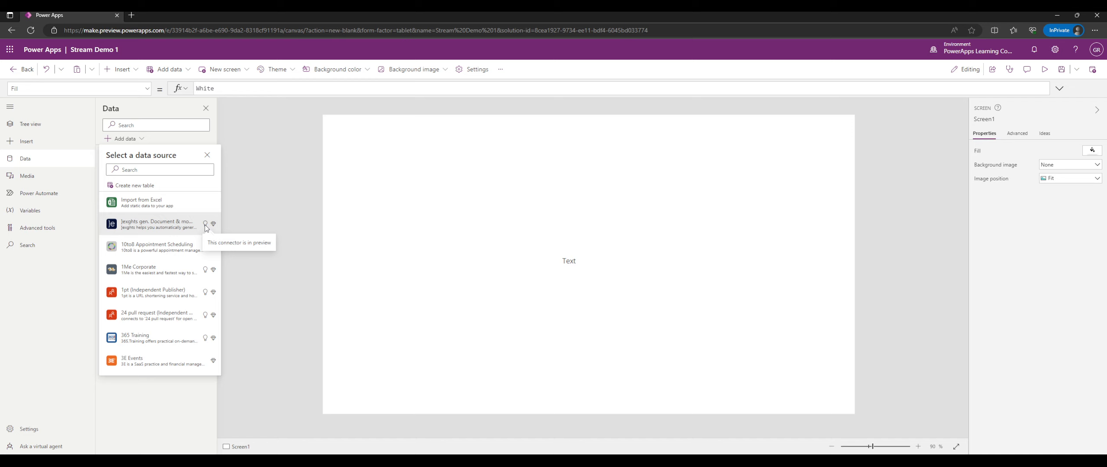
scroll(204, 225, down, 1)
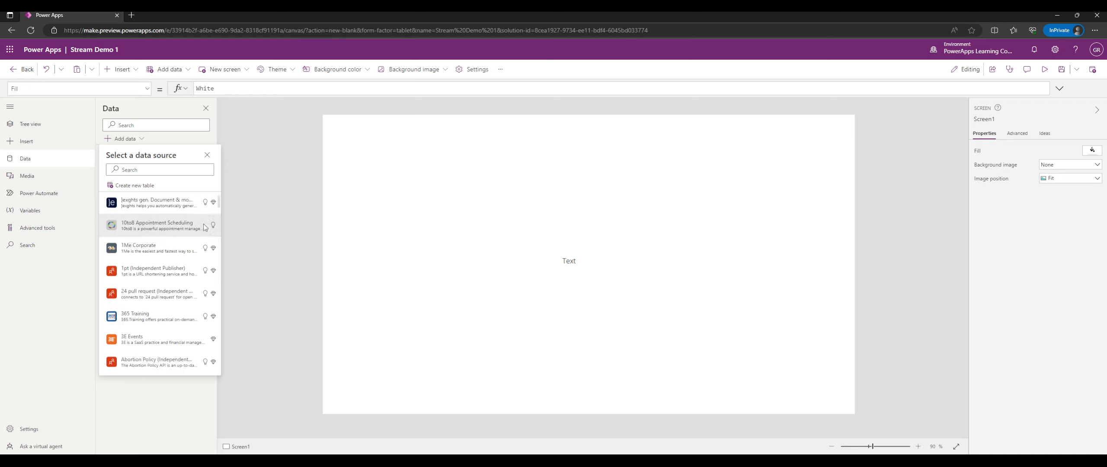
mouse_move(197, 244)
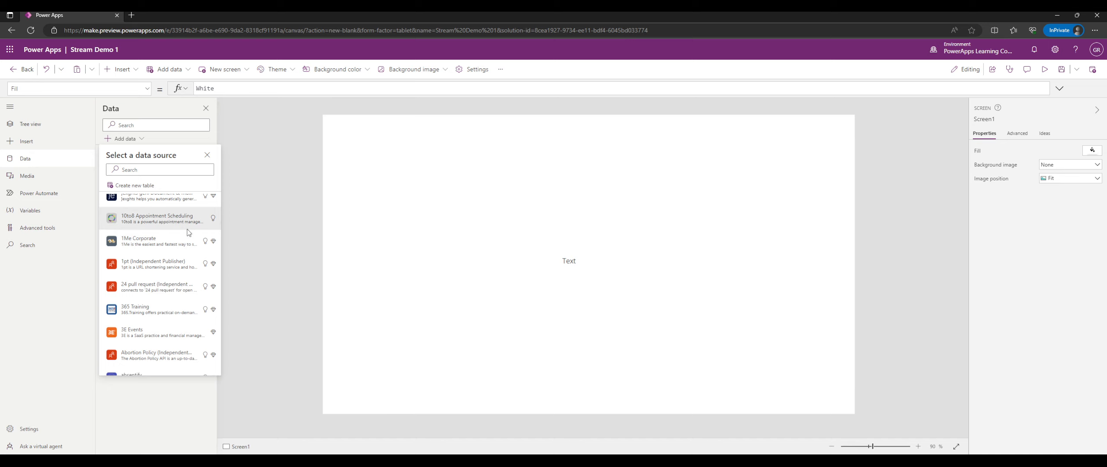
mouse_move(214, 196)
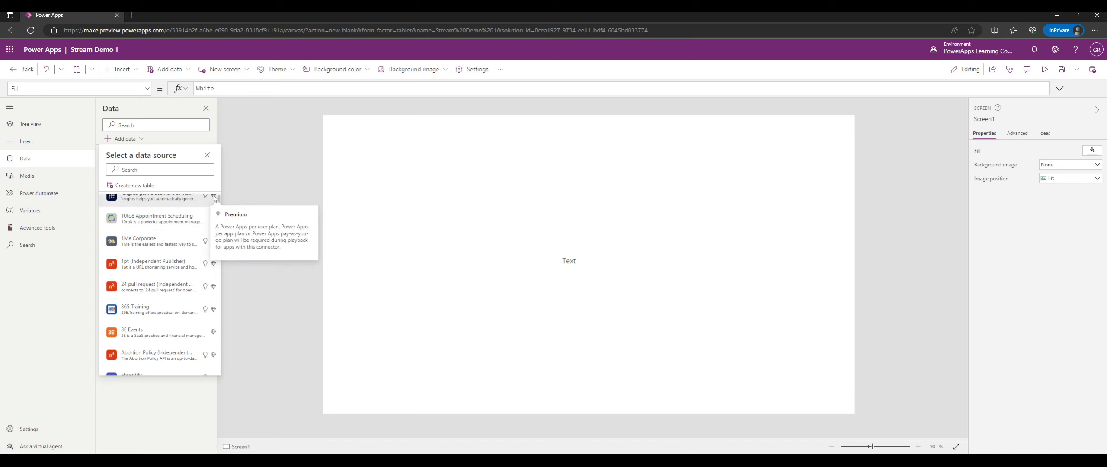
scroll(214, 197, up, 1)
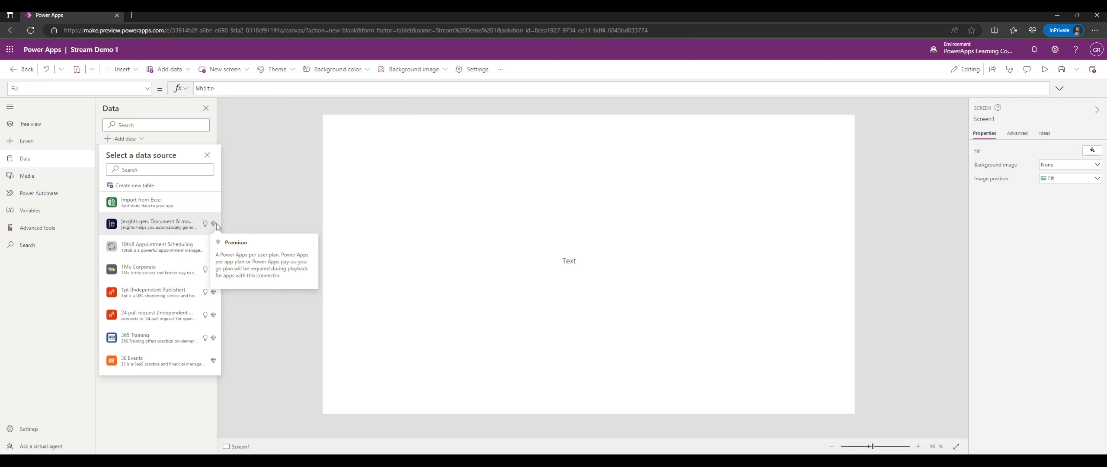
scroll(182, 240, down, 4)
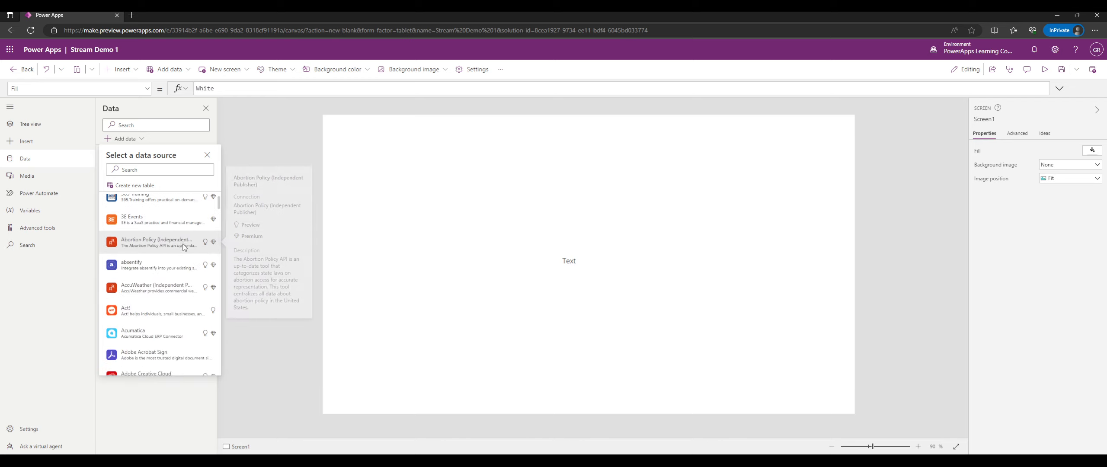
scroll(176, 243, down, 1)
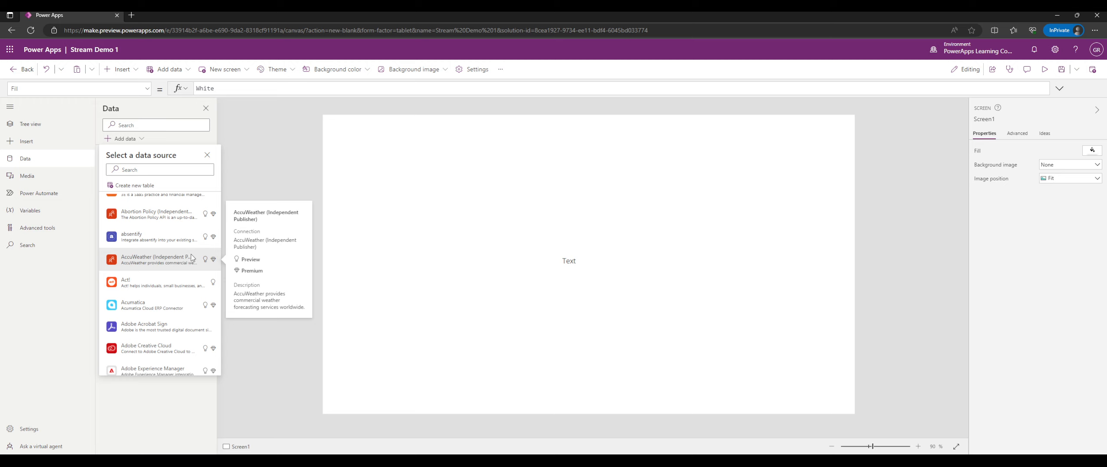
scroll(191, 262, down, 1)
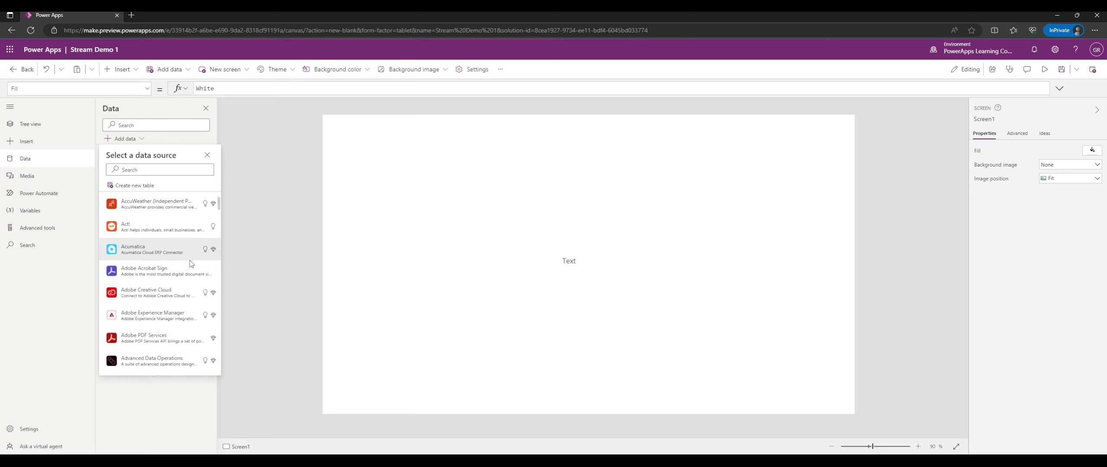
scroll(186, 255, down, 1)
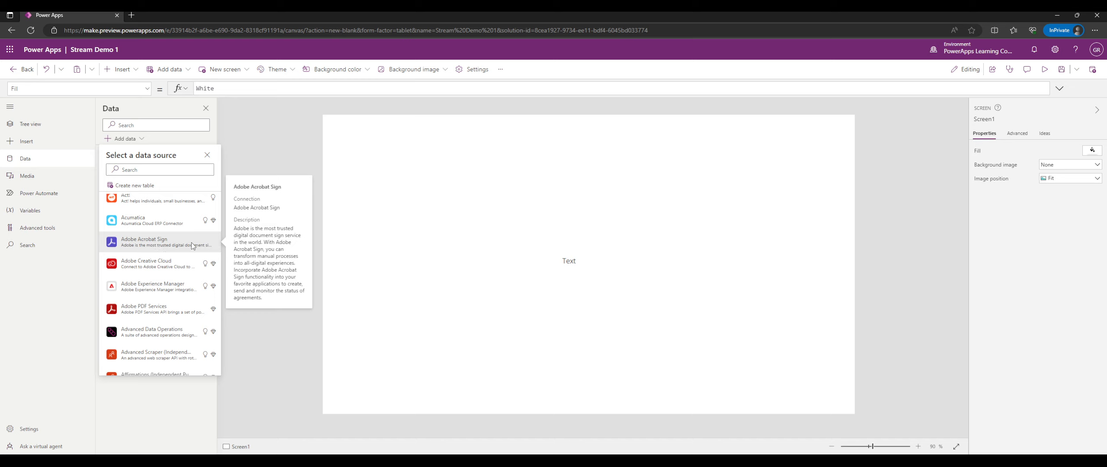
scroll(161, 246, down, 2)
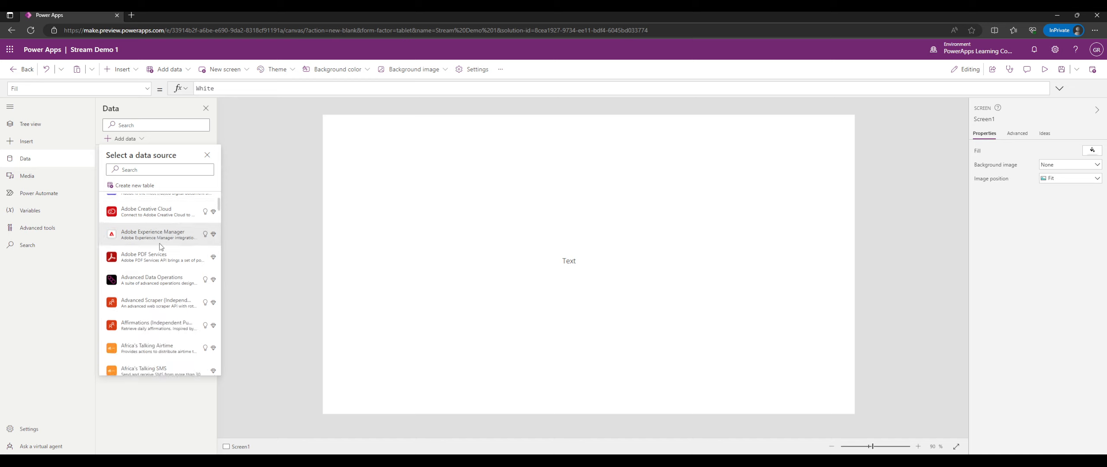
scroll(161, 246, down, 9)
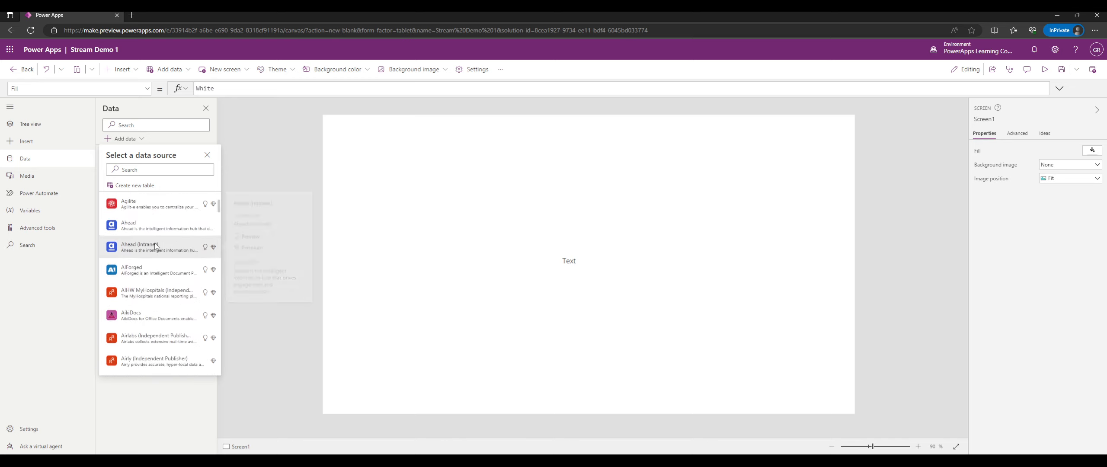
scroll(155, 246, down, 8)
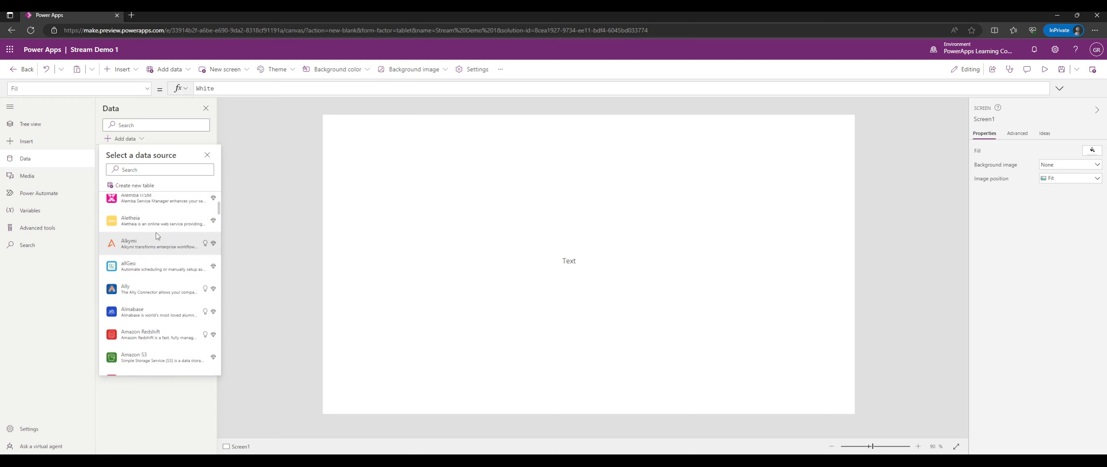
scroll(157, 235, down, 8)
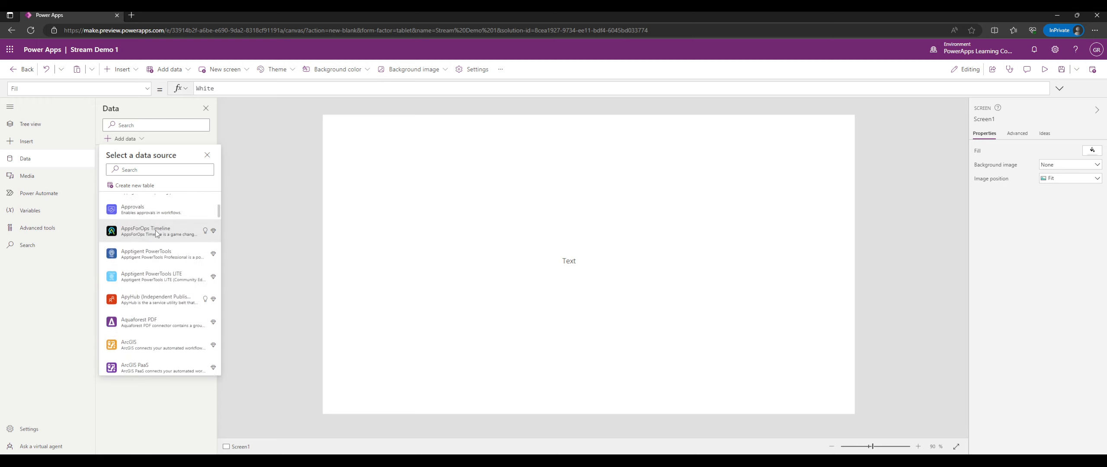
mouse_move(160, 214)
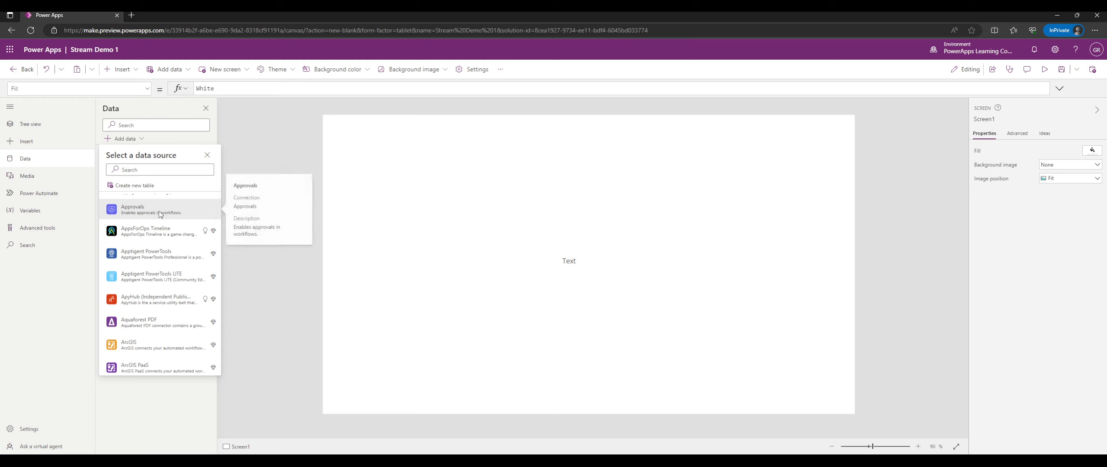
Keep scrolling the connector catalogue down to its end without adding any data.
scroll(156, 220, up, 1)
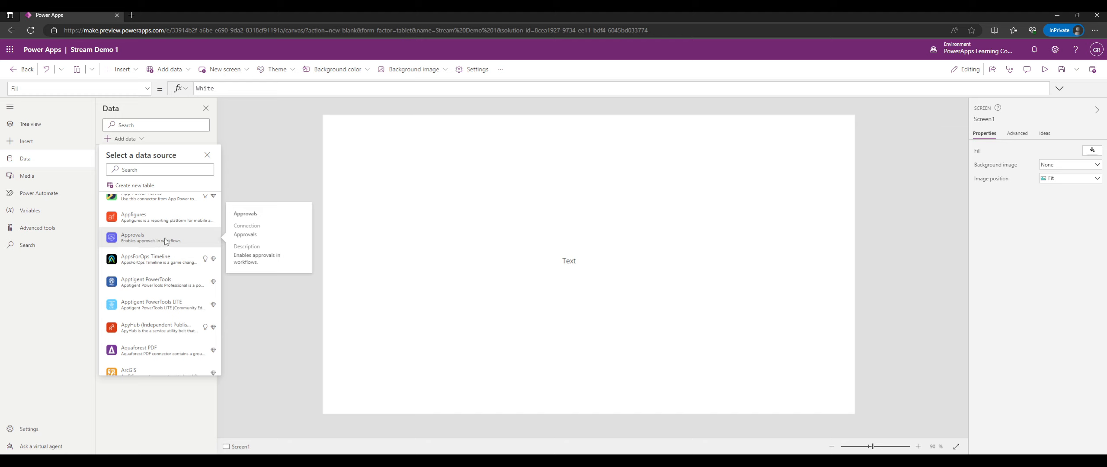
scroll(164, 237, down, 5)
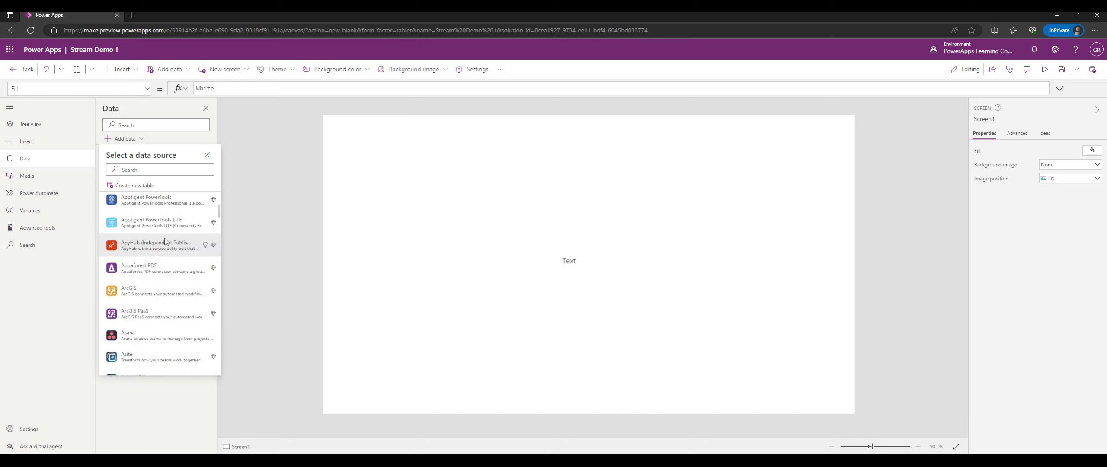
scroll(163, 246, down, 3)
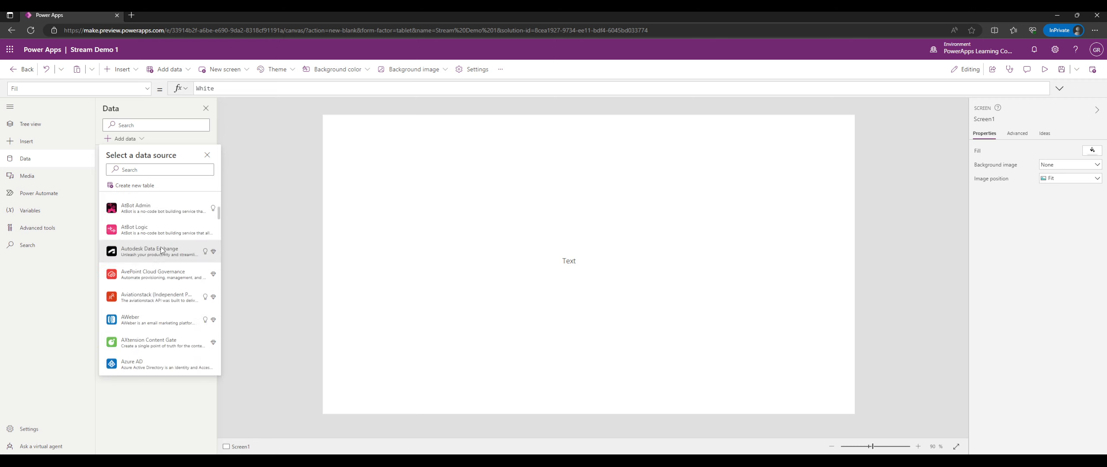
scroll(160, 246, down, 3)
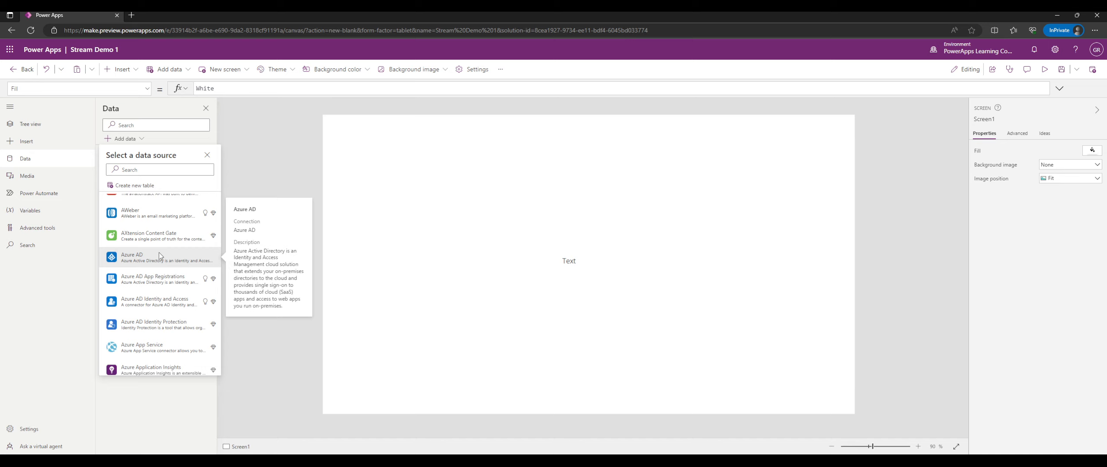
scroll(159, 253, down, 3)
scroll(167, 241, down, 6)
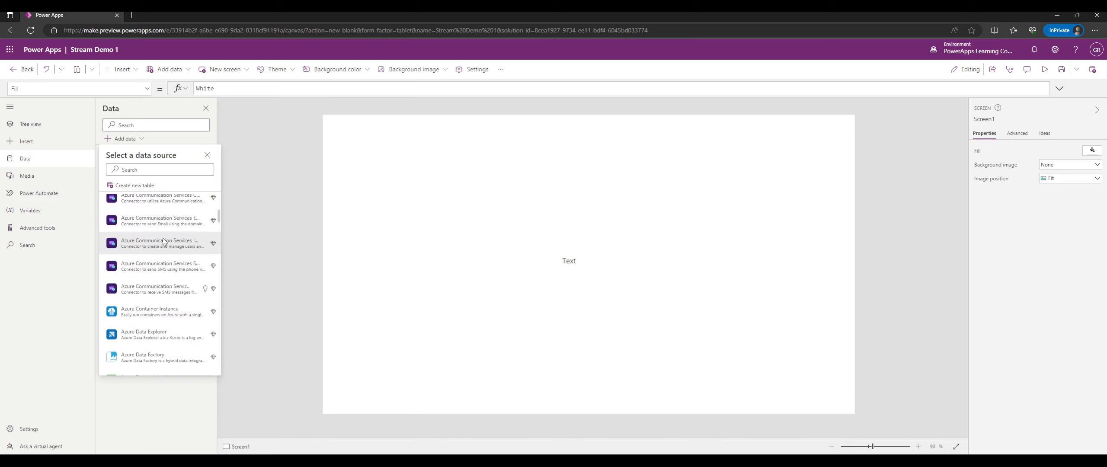
scroll(164, 242, down, 6)
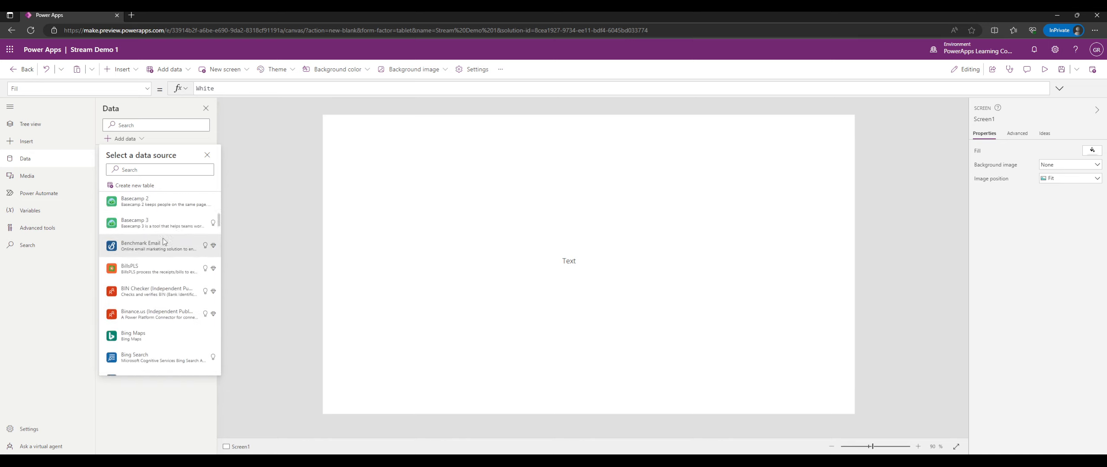
scroll(164, 235, down, 10)
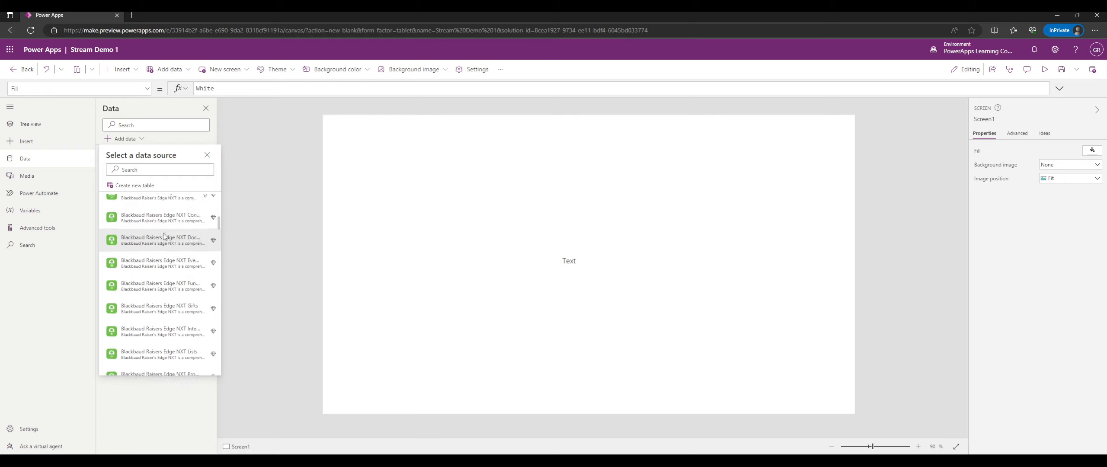
scroll(174, 234, down, 10)
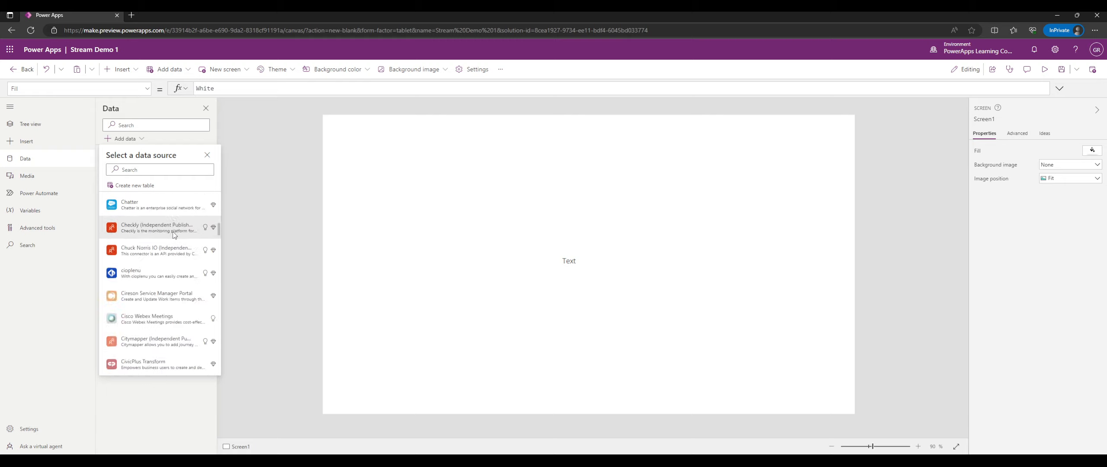
scroll(173, 234, down, 2)
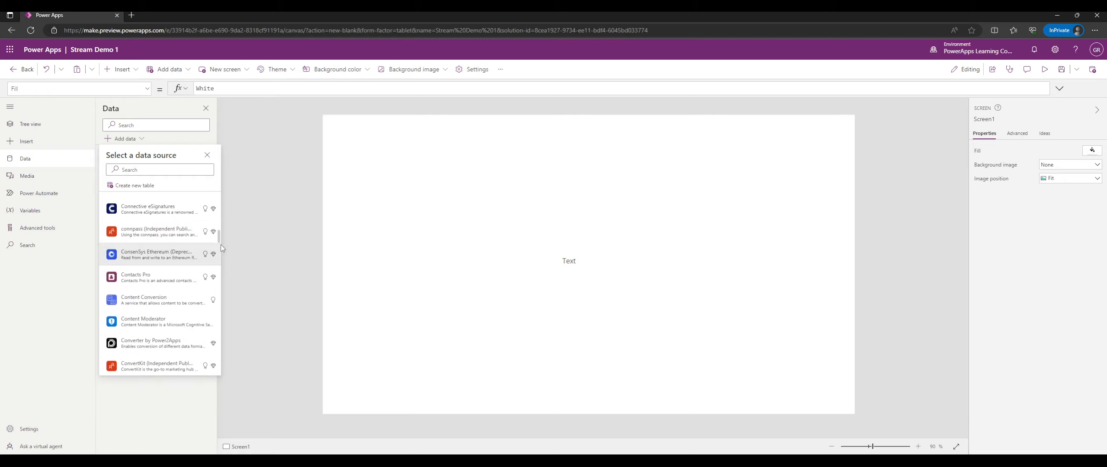
drag(219, 239, 222, 374)
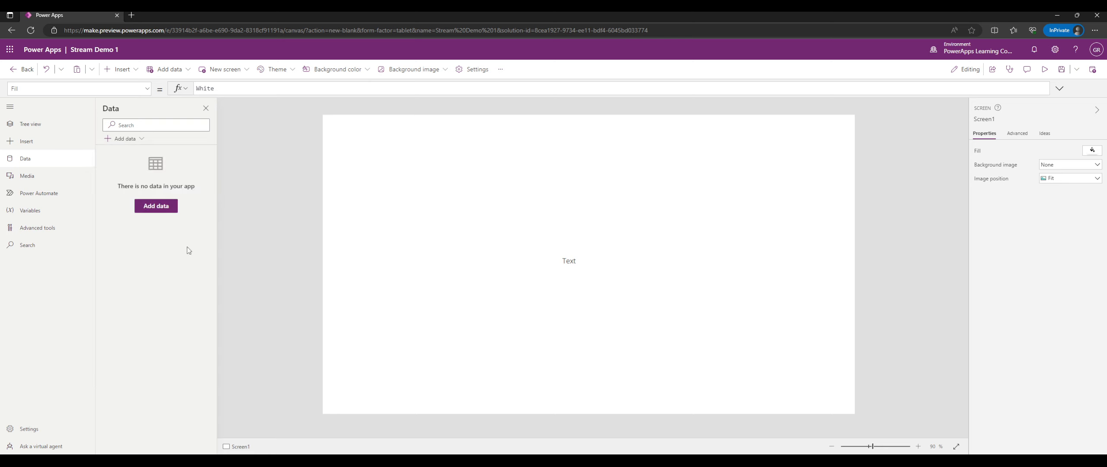
click(141, 139)
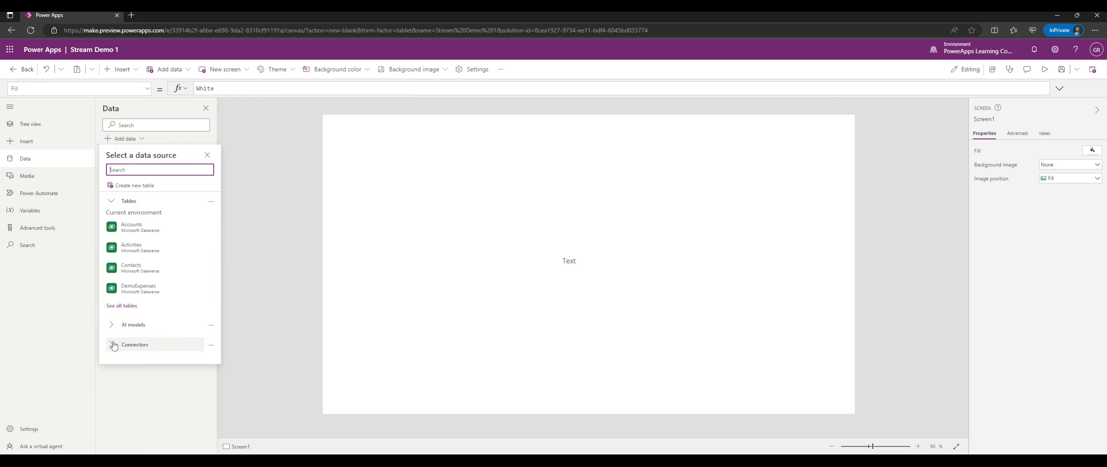
click(130, 345)
scroll(149, 341, down, 1)
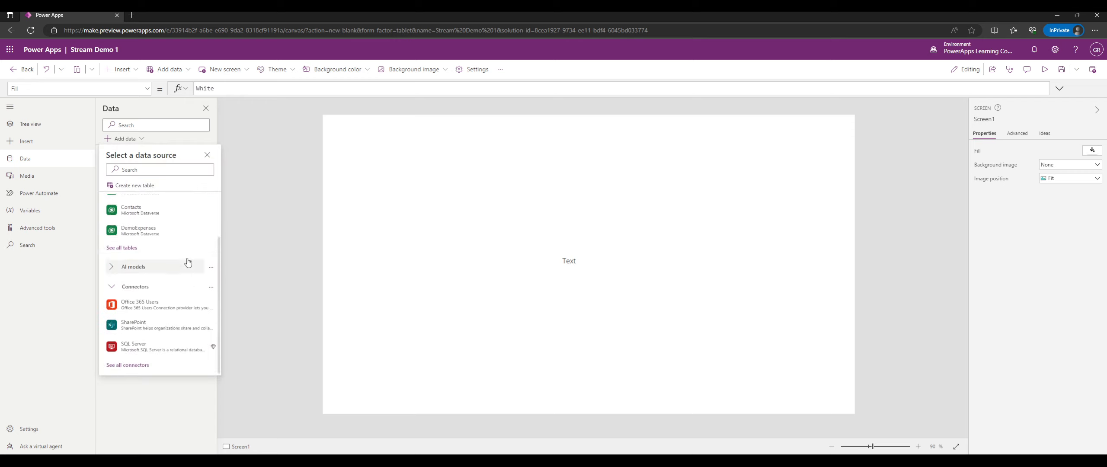
click(113, 367)
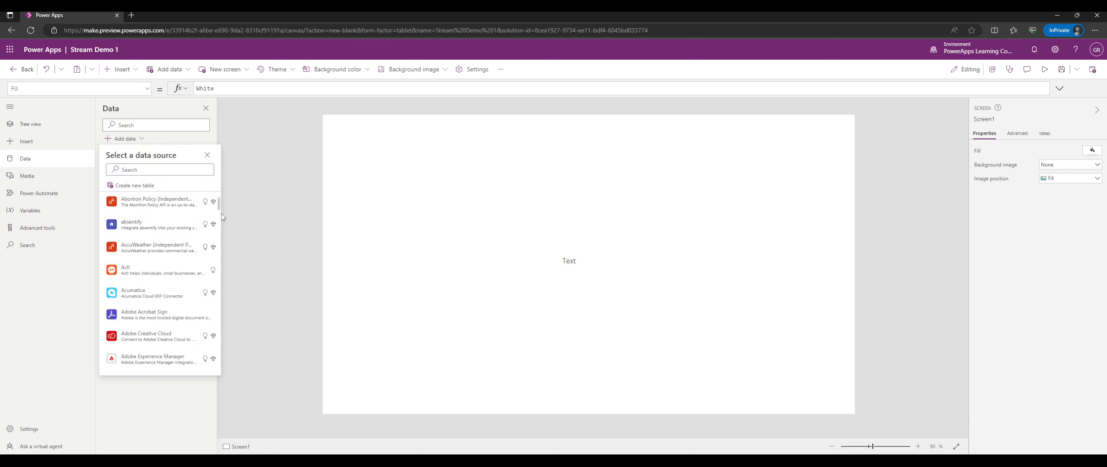
drag(217, 205, 218, 354)
scroll(161, 283, down, 20)
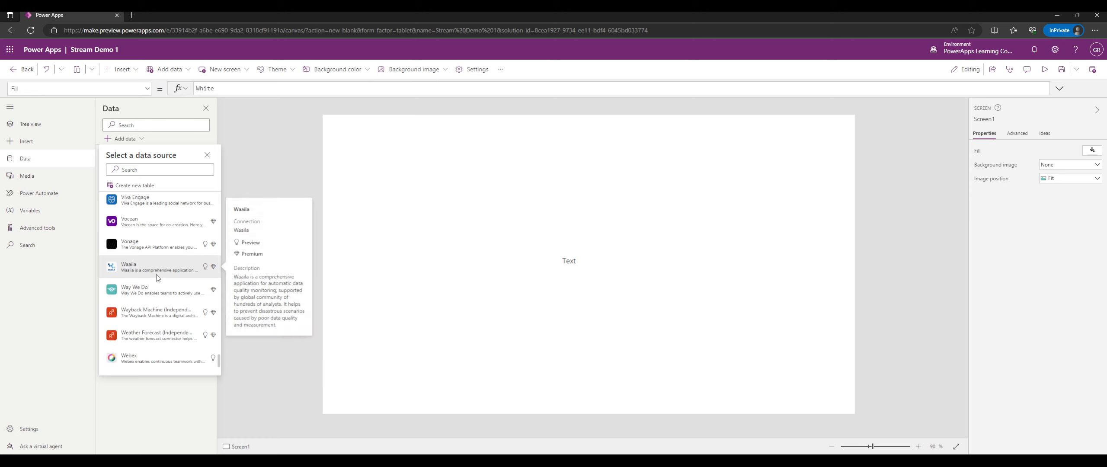
scroll(156, 277, down, 3)
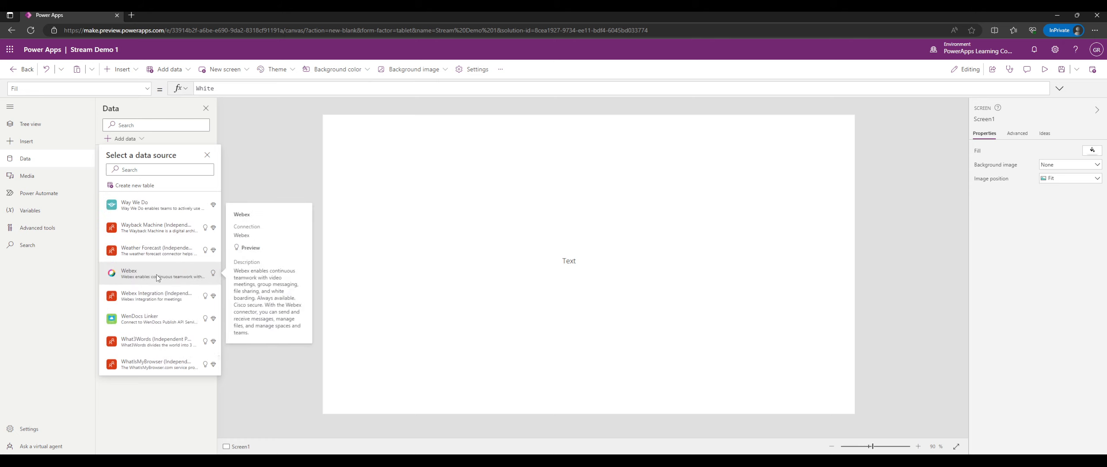
scroll(151, 270, up, 3)
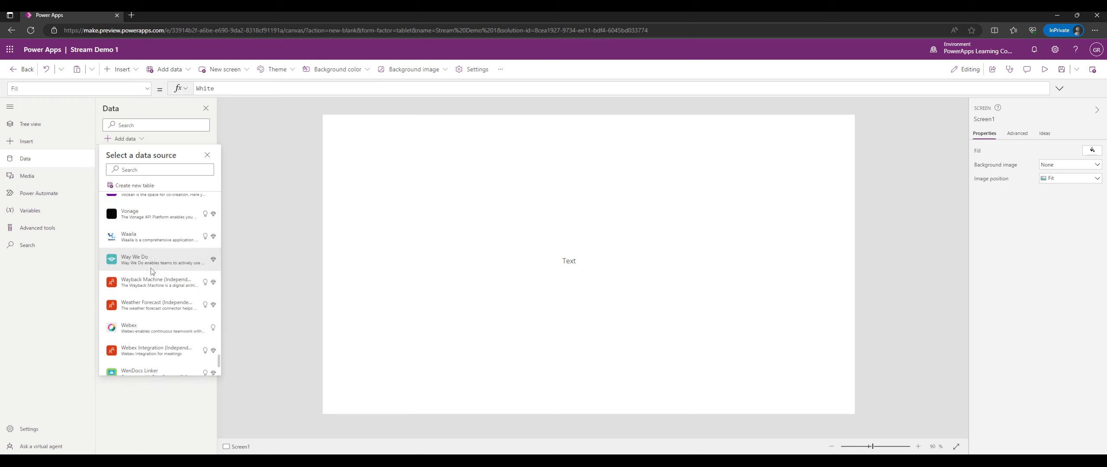
scroll(151, 270, up, 4)
mouse_move(152, 266)
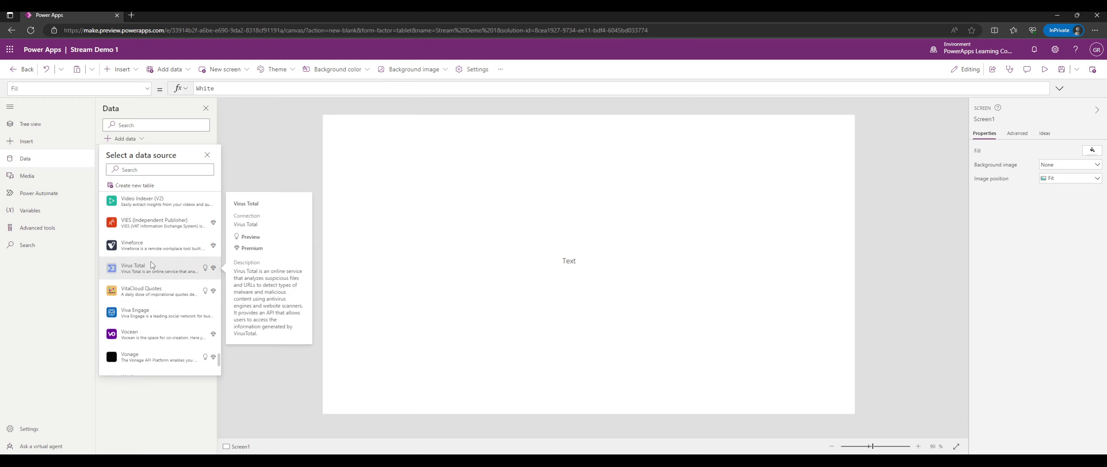
scroll(151, 266, up, 6)
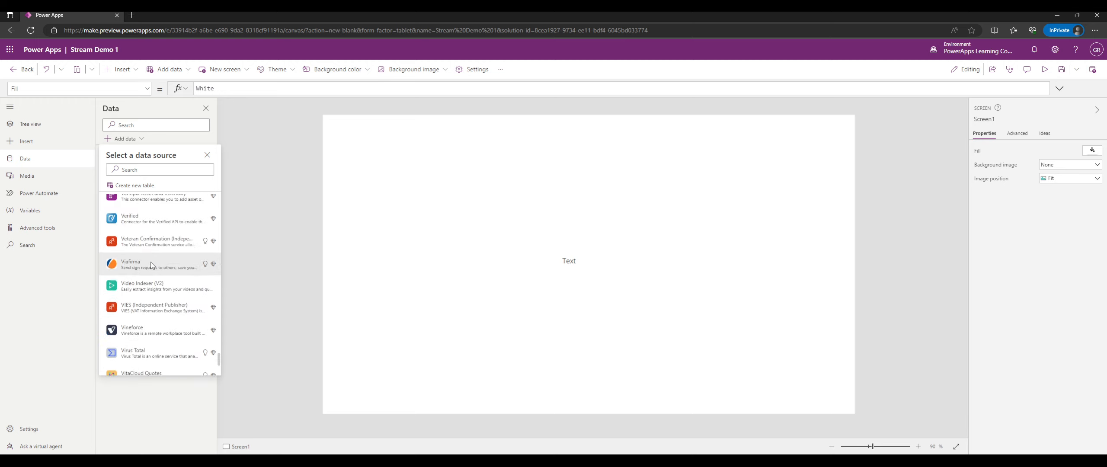
scroll(151, 266, up, 5)
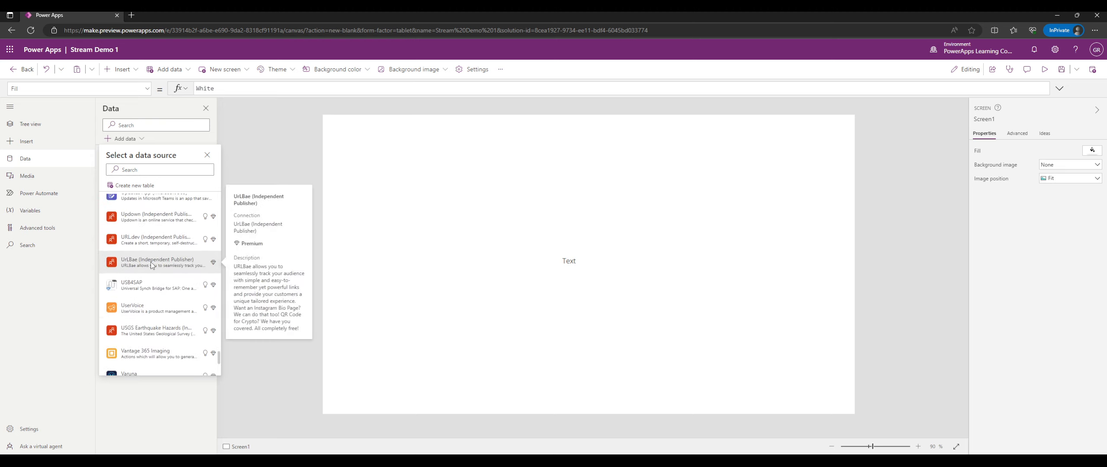
scroll(152, 266, up, 5)
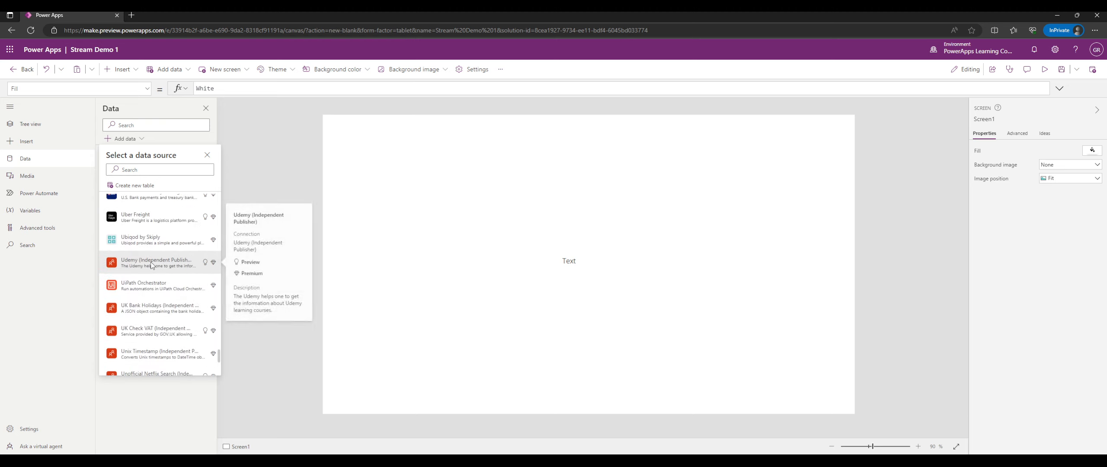
scroll(151, 265, up, 8)
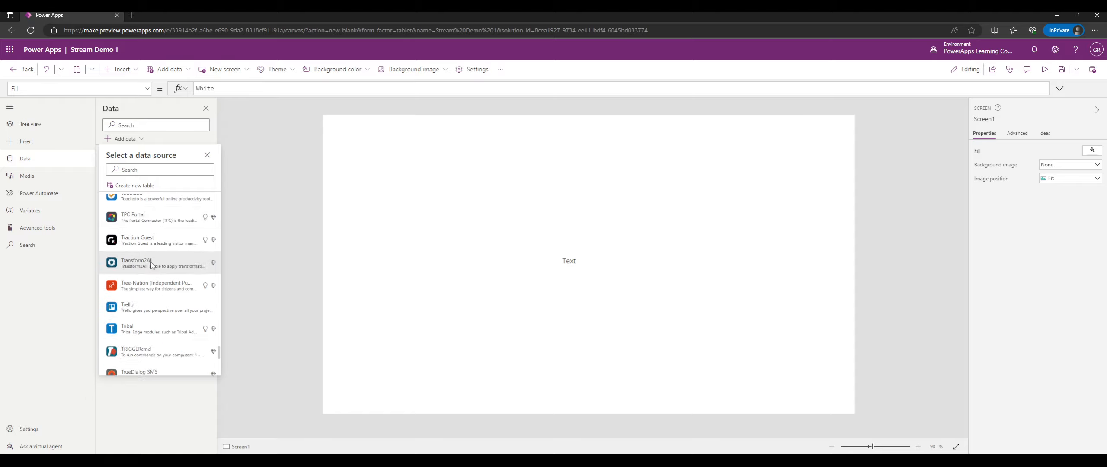
scroll(151, 265, up, 8)
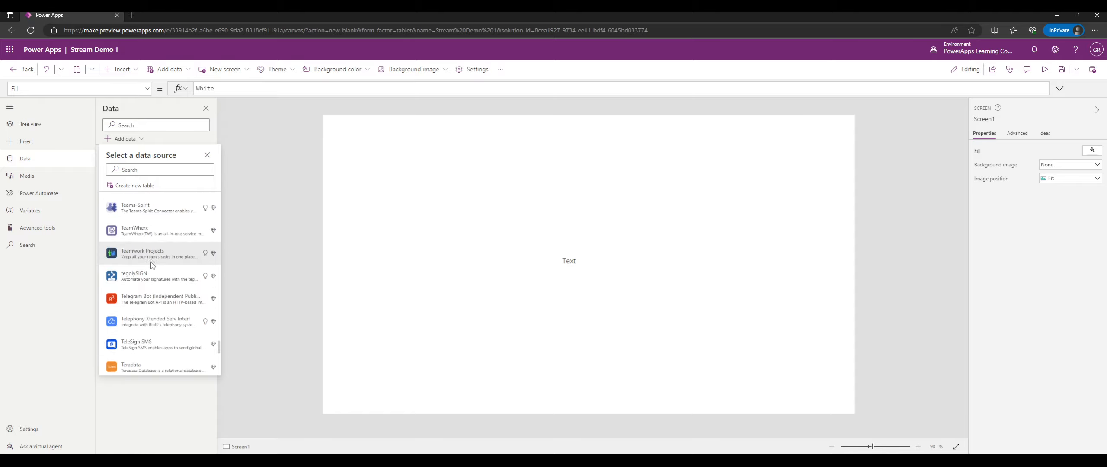
scroll(151, 264, up, 8)
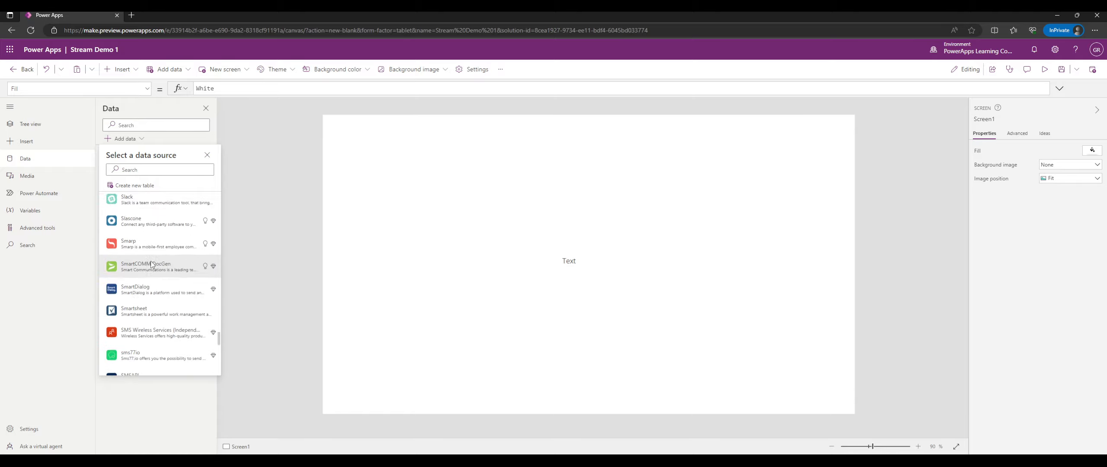
scroll(151, 264, up, 8)
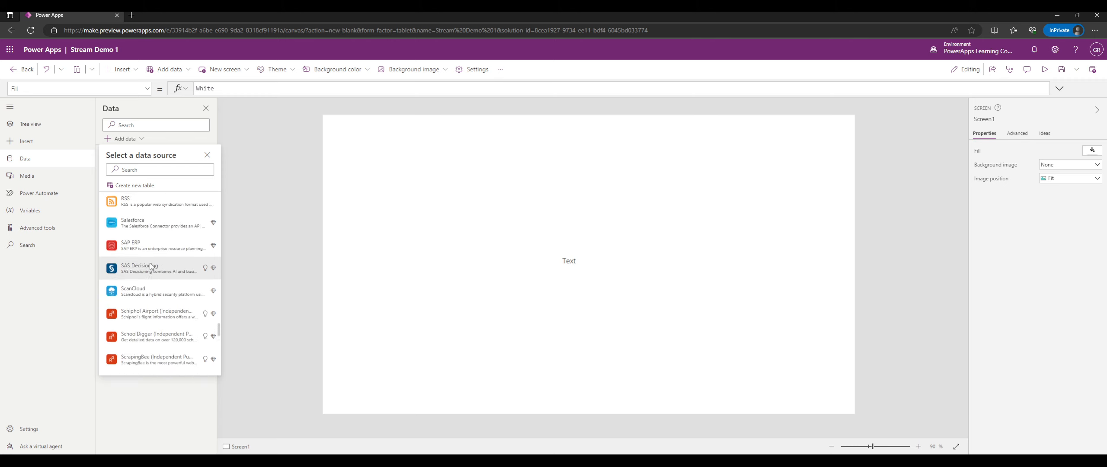
Close the data source list and show the Media pane for image, video and audio uploads.
drag(219, 329, 227, 193)
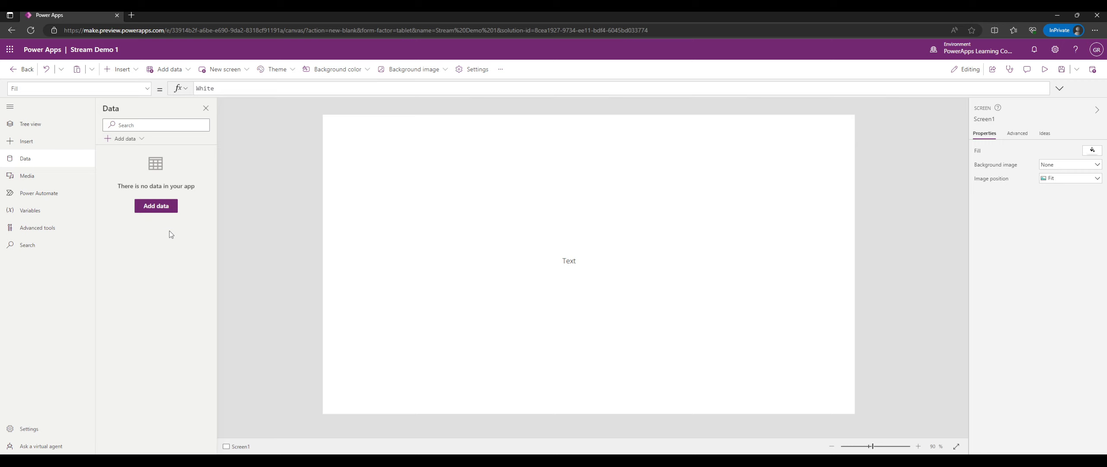
click(35, 179)
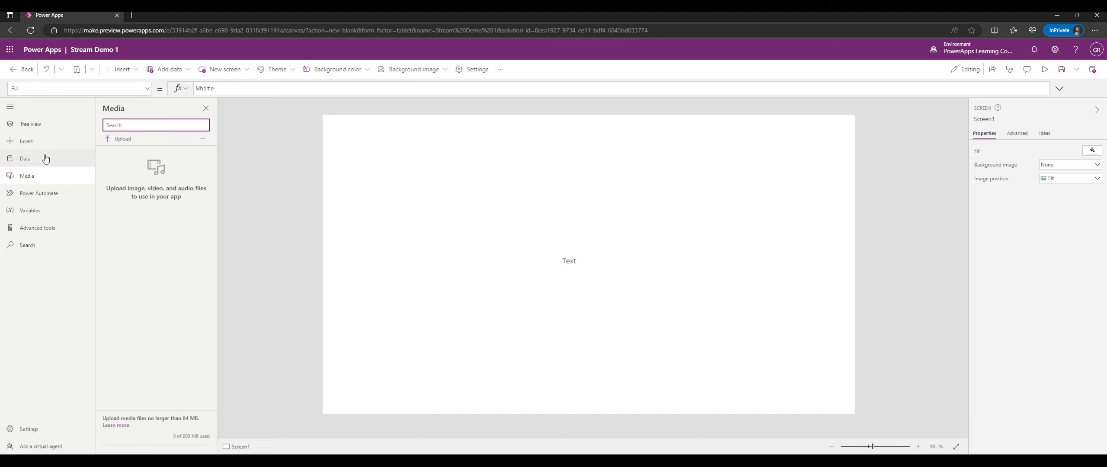
click(51, 183)
click(52, 184)
click(119, 139)
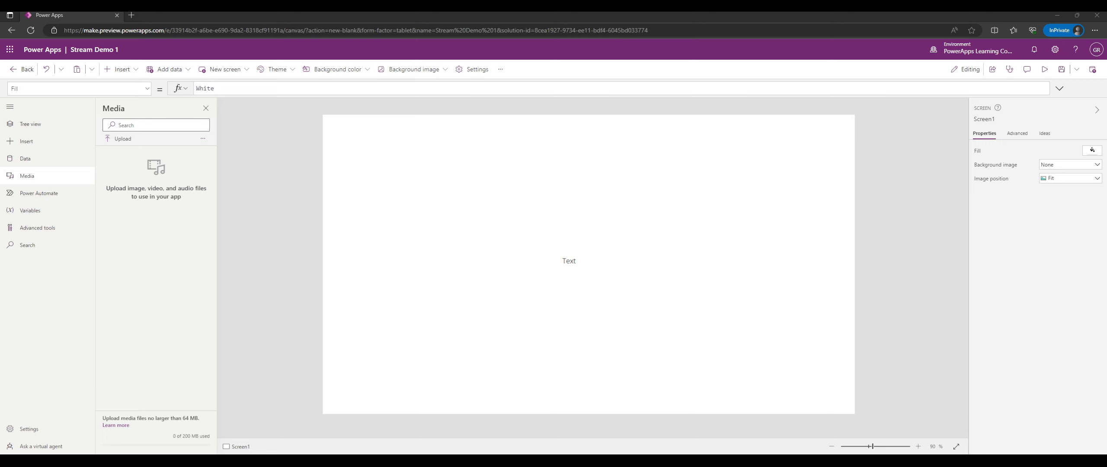
click(203, 139)
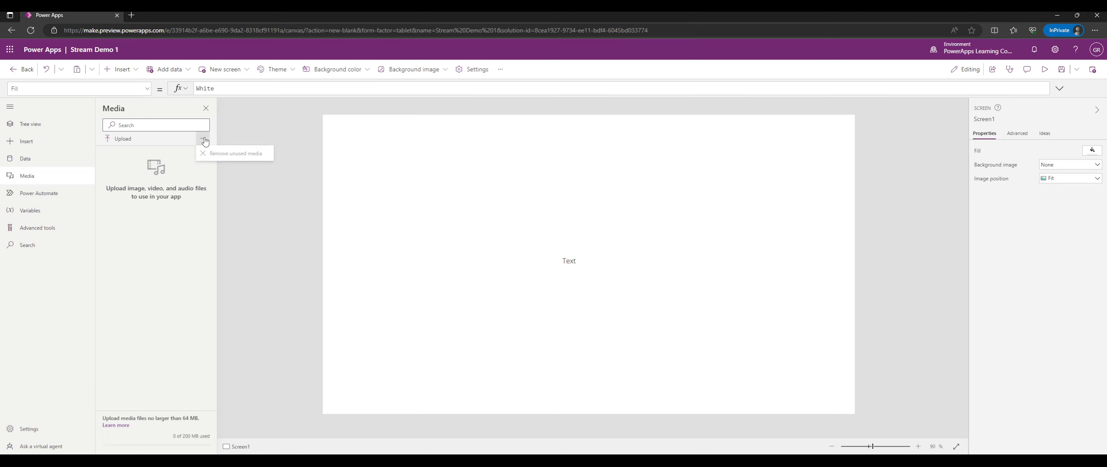
click(203, 139)
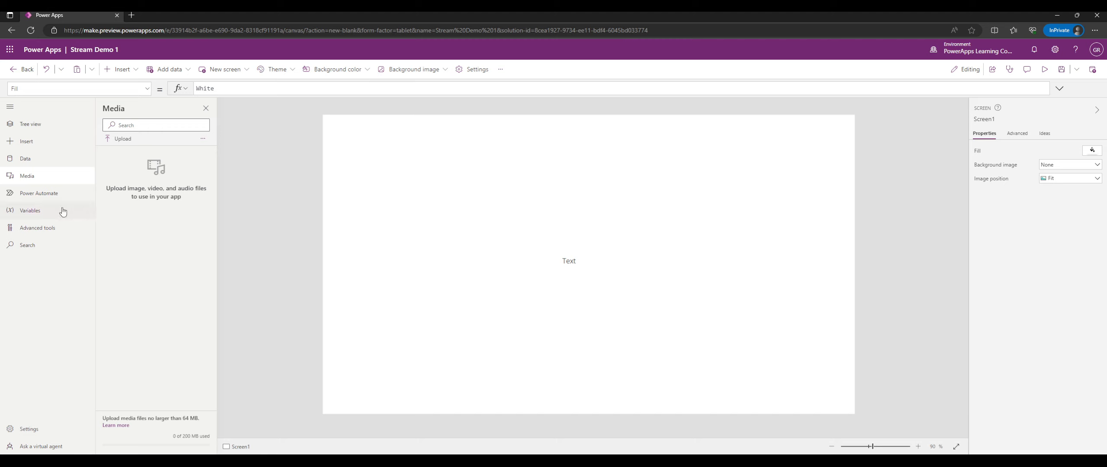
Check the empty Power Automate flows pane, dismiss its tip, then move to Variables.
click(49, 195)
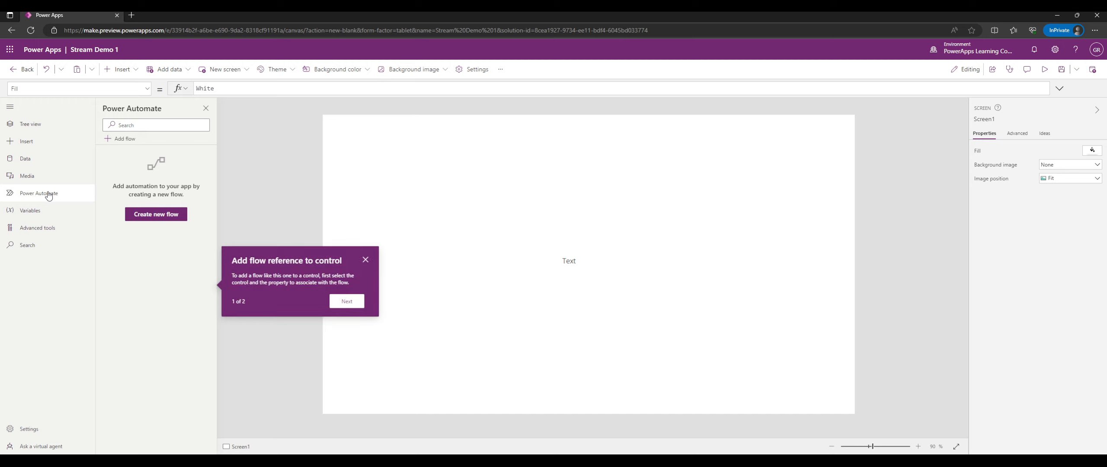
click(365, 260)
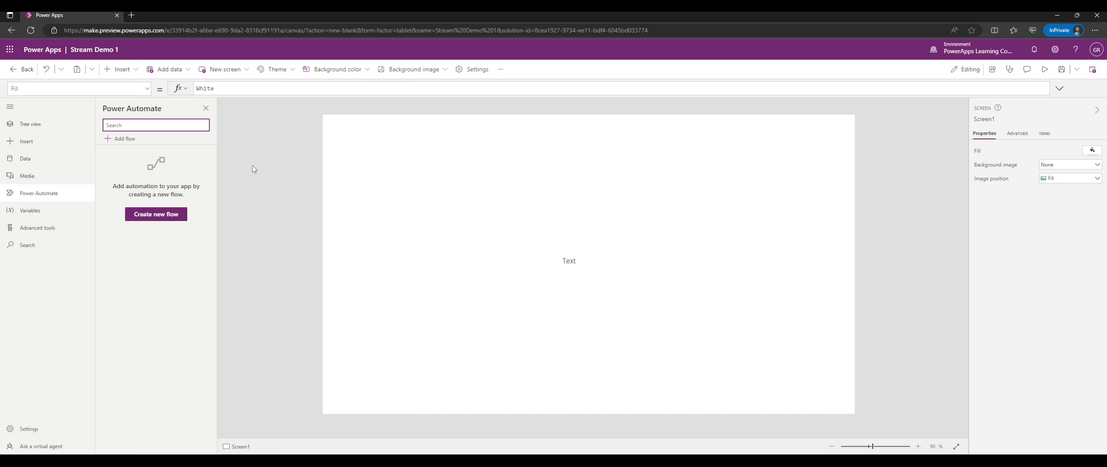
click(41, 212)
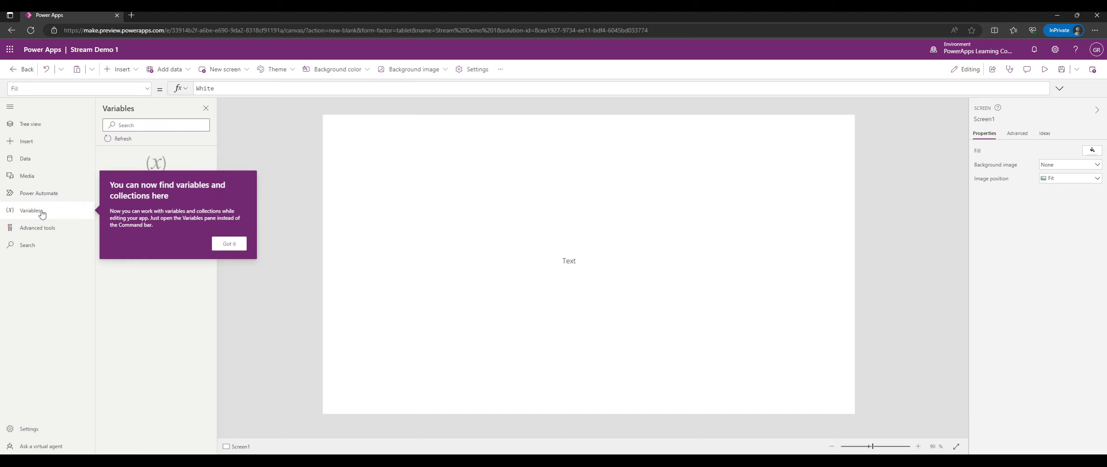
Dismiss the Variables tip, widen the variables pane by dragging its edge, and refresh the list.
click(228, 244)
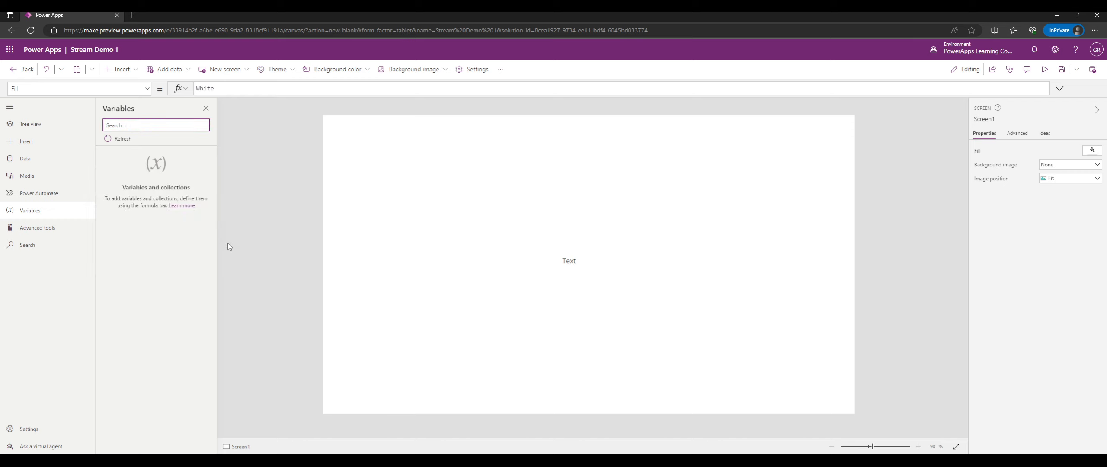
click(49, 227)
click(49, 211)
click(114, 140)
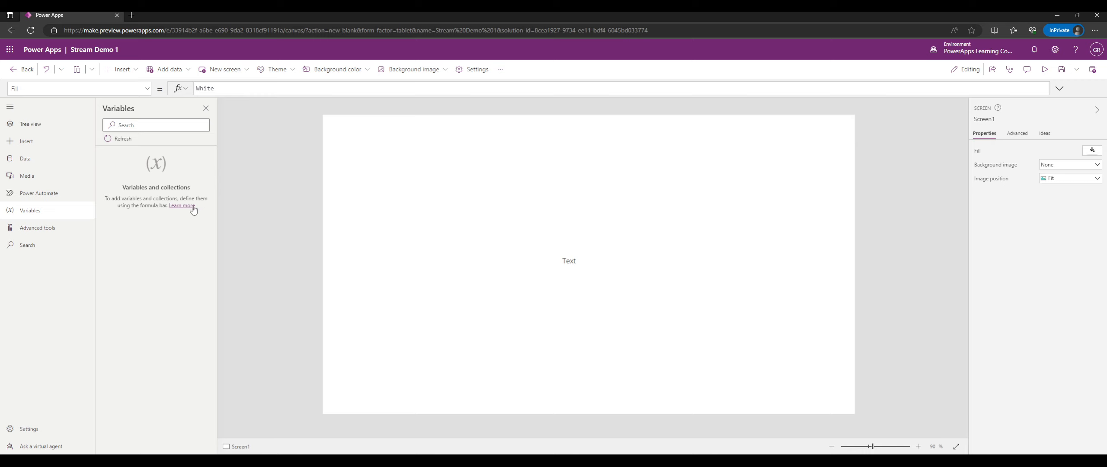
drag(218, 199, 246, 203)
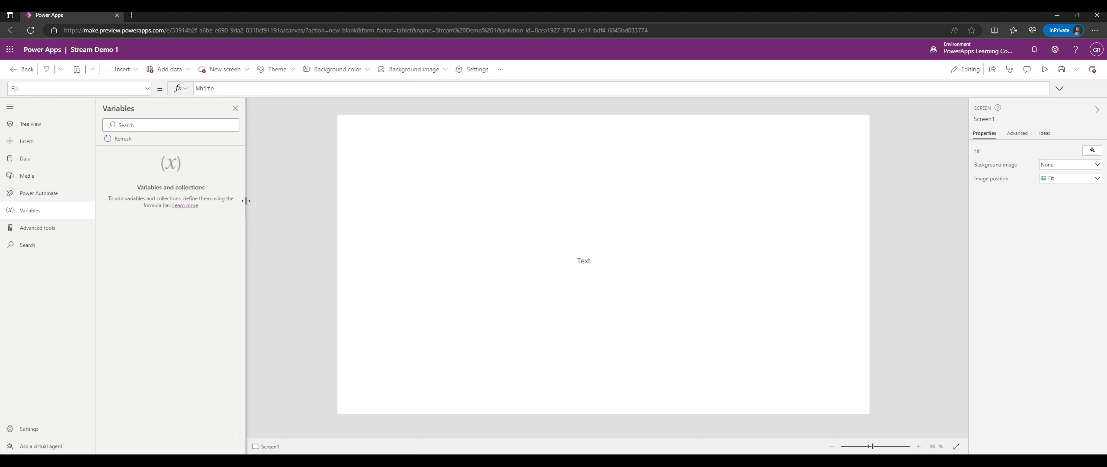
click(123, 140)
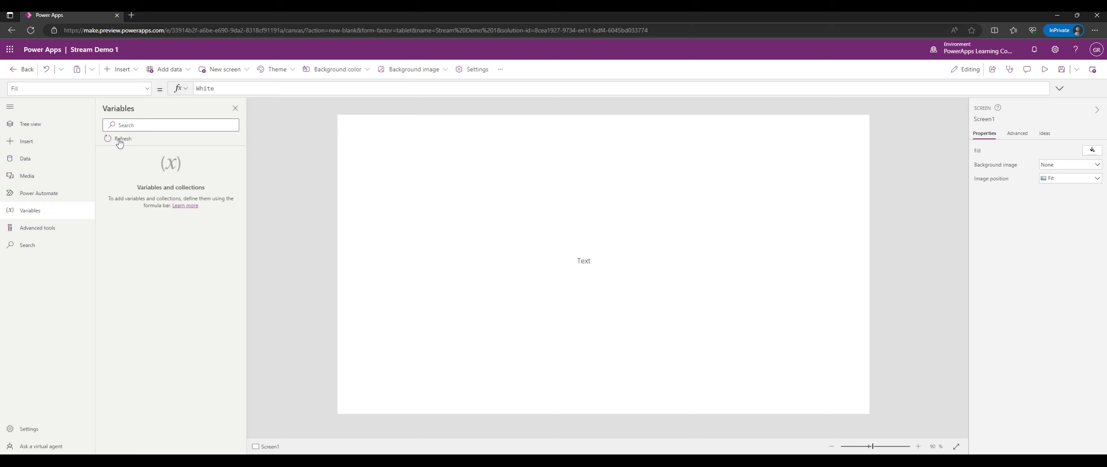
Launch Monitor for Stream Demo 1 in a new tab, then cancel the save prompt from Open tests.
click(52, 232)
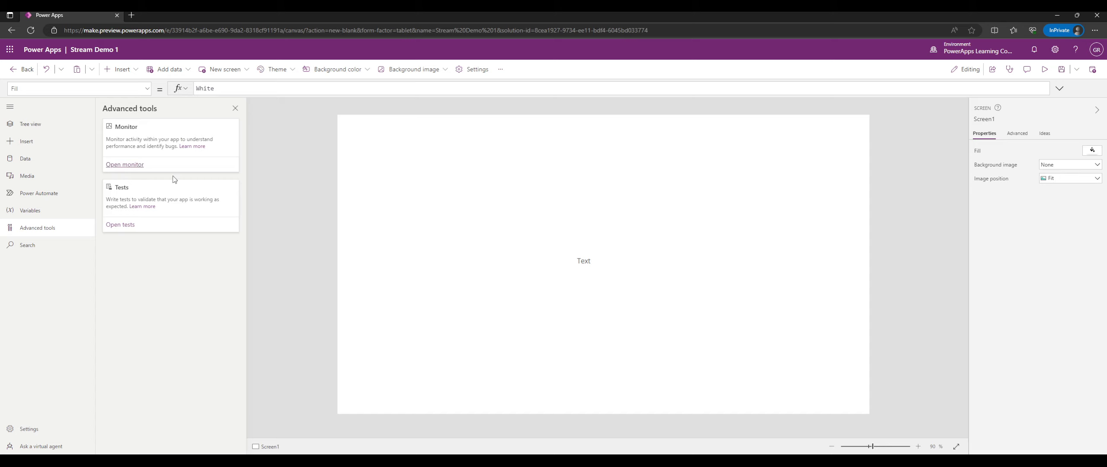
click(130, 165)
click(76, 14)
click(125, 225)
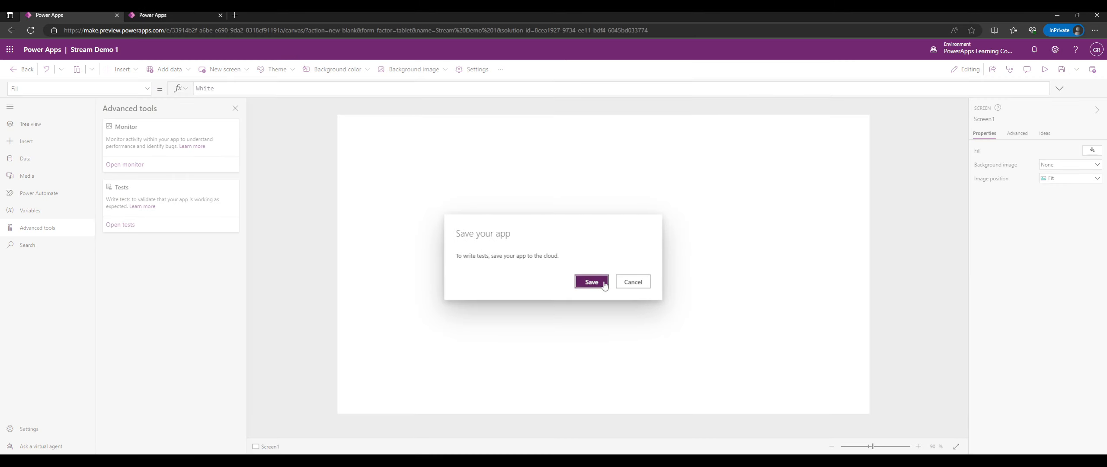
click(622, 281)
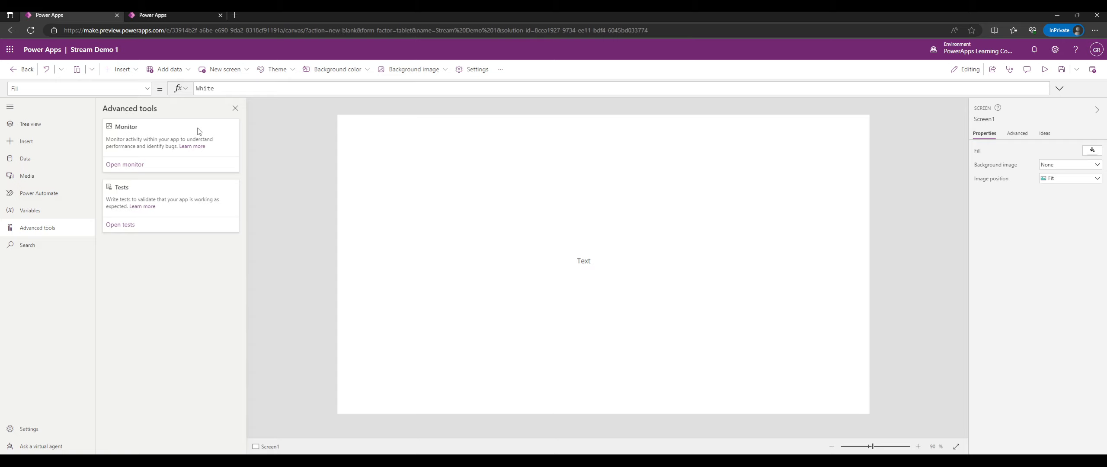
Go back and forth between the Stream Demo 1 editor and the App - Monitor tab, ending on the empty Monitor session.
click(186, 13)
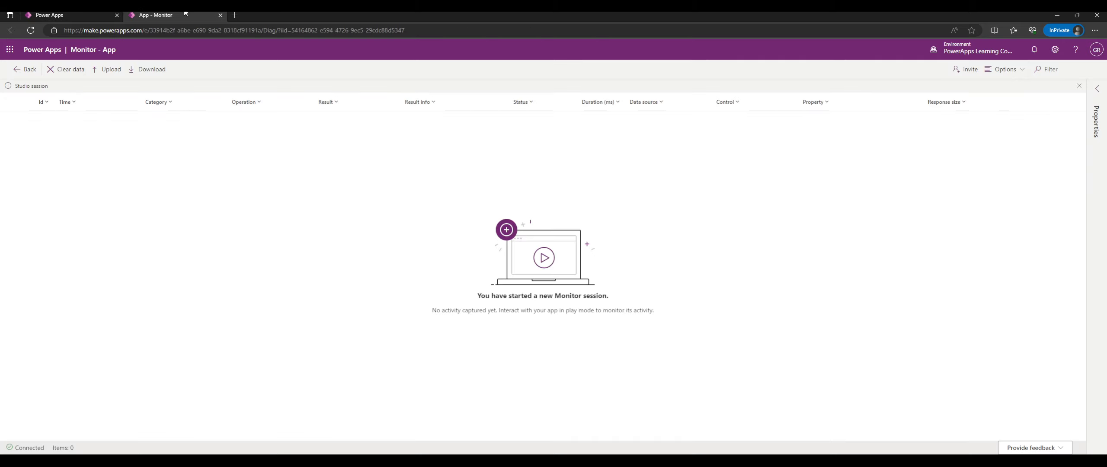
click(101, 14)
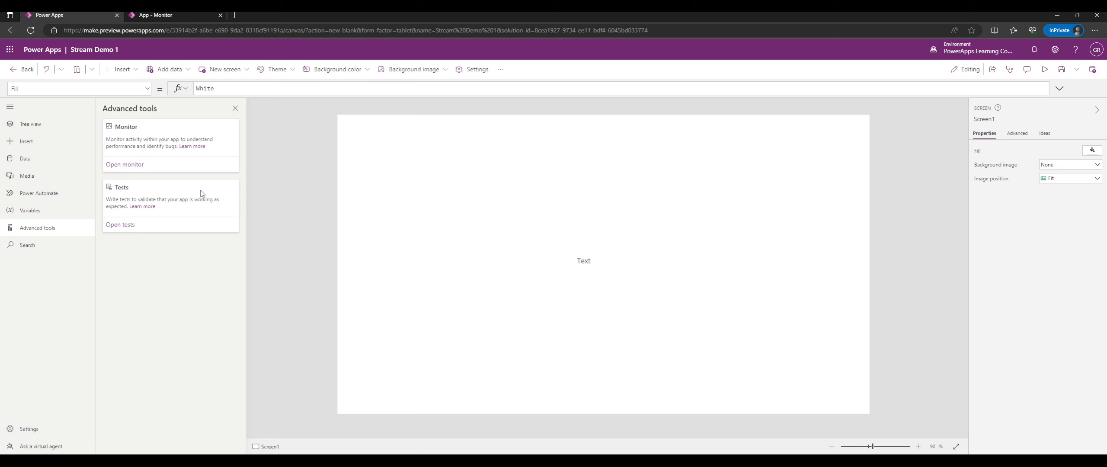
click(173, 14)
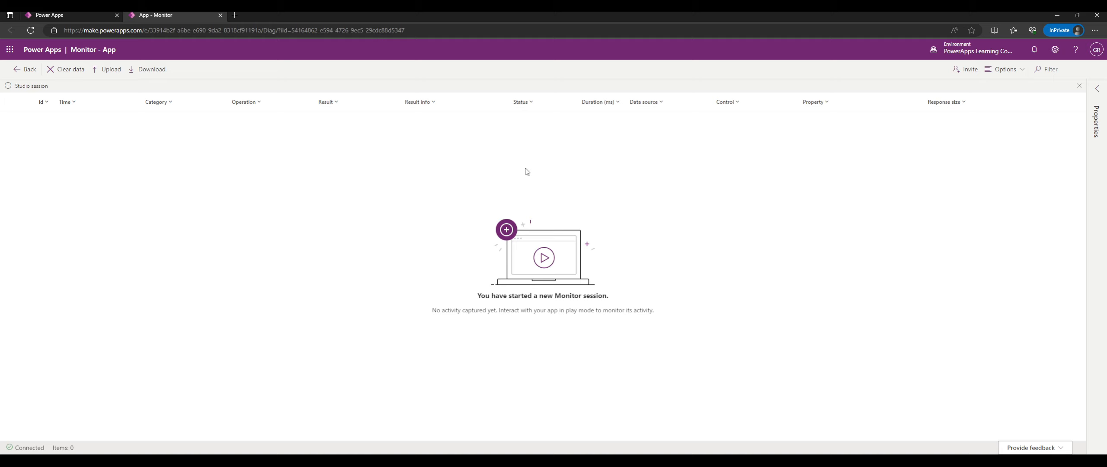
Close the App - Monitor tab and return to the Stream Demo 1 editor in Power Apps Studio.
middle_click(169, 17)
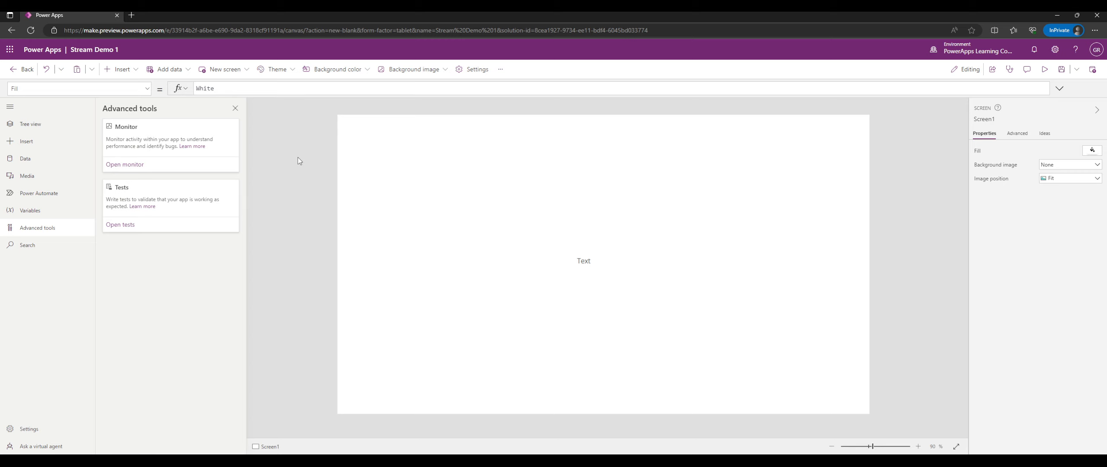
key(alt+Tab)
Open app-wide Search, then expand Screen1's Fill formula to find 'White' and collapse it again.
click(47, 250)
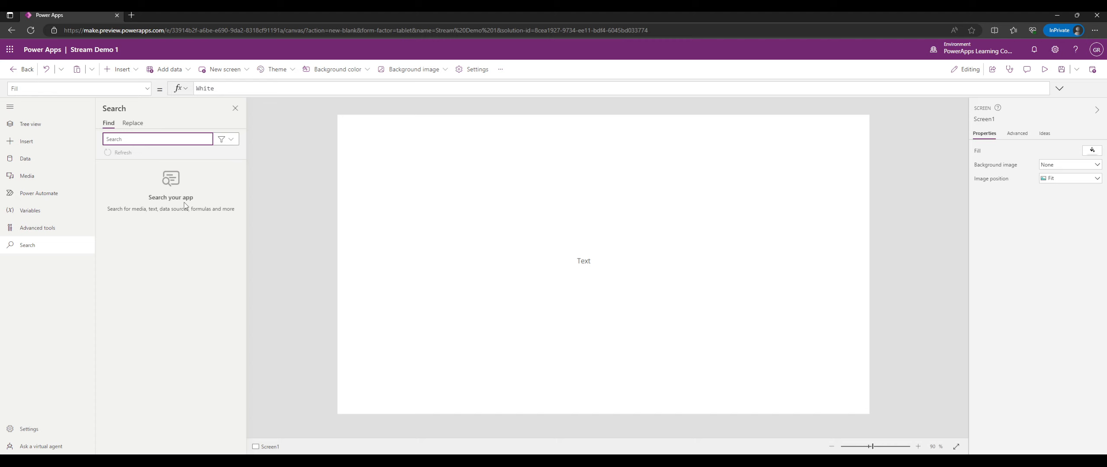
click(1059, 88)
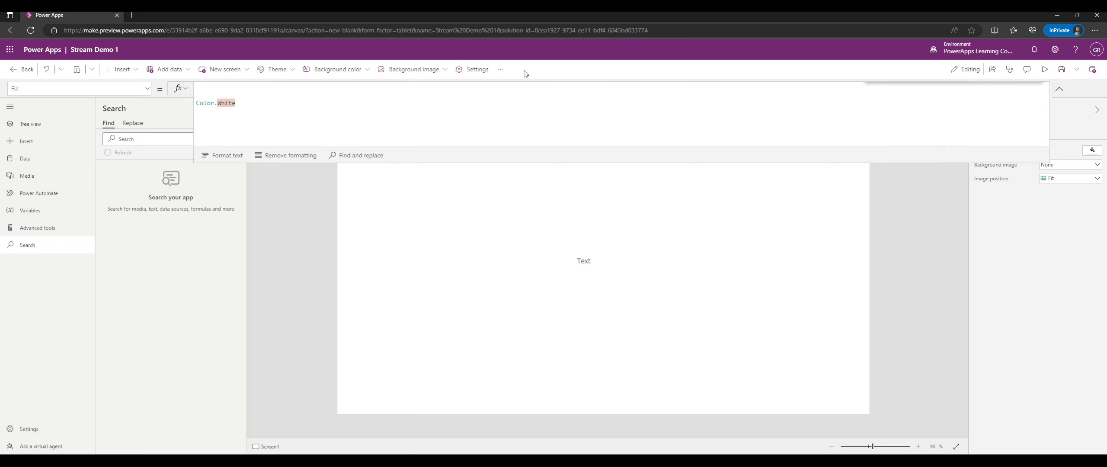
key(ctrl+f)
click(1037, 90)
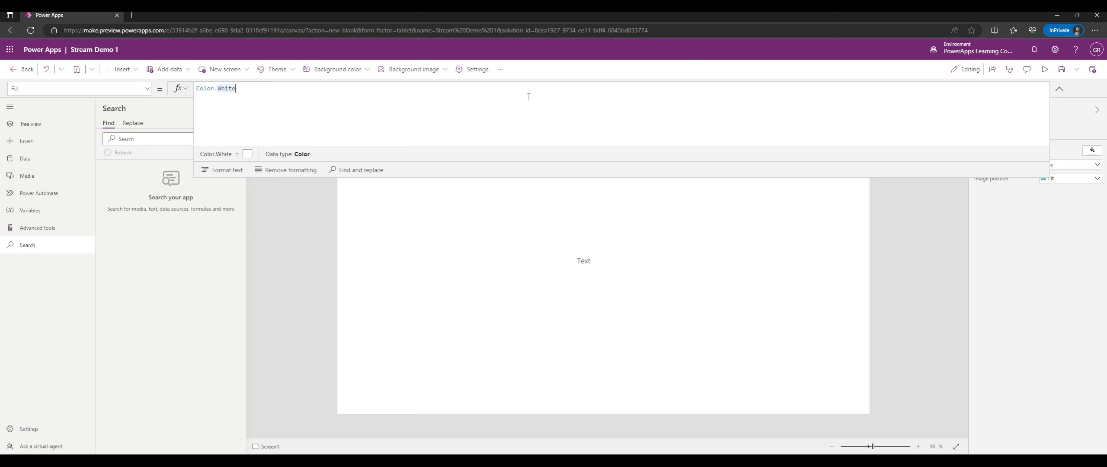
key(ctrl+f)
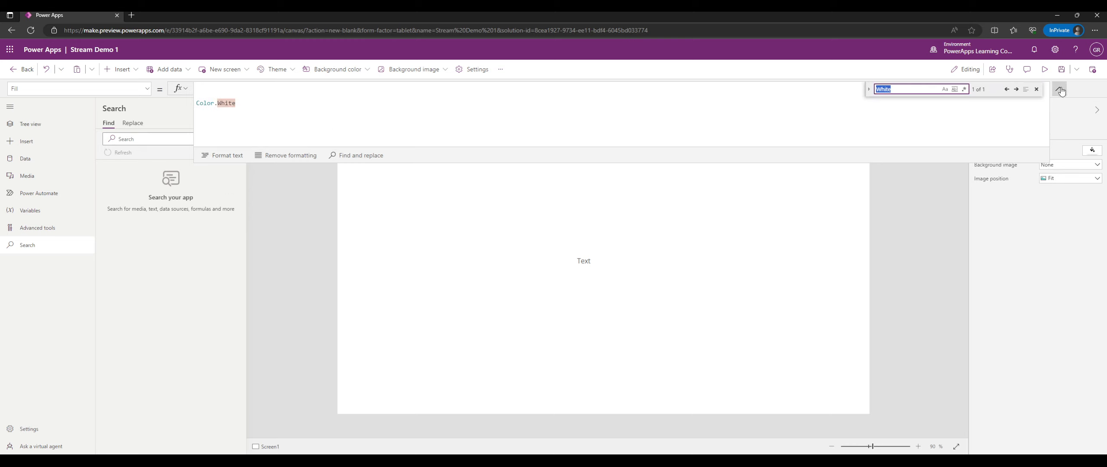
click(1038, 89)
click(1062, 88)
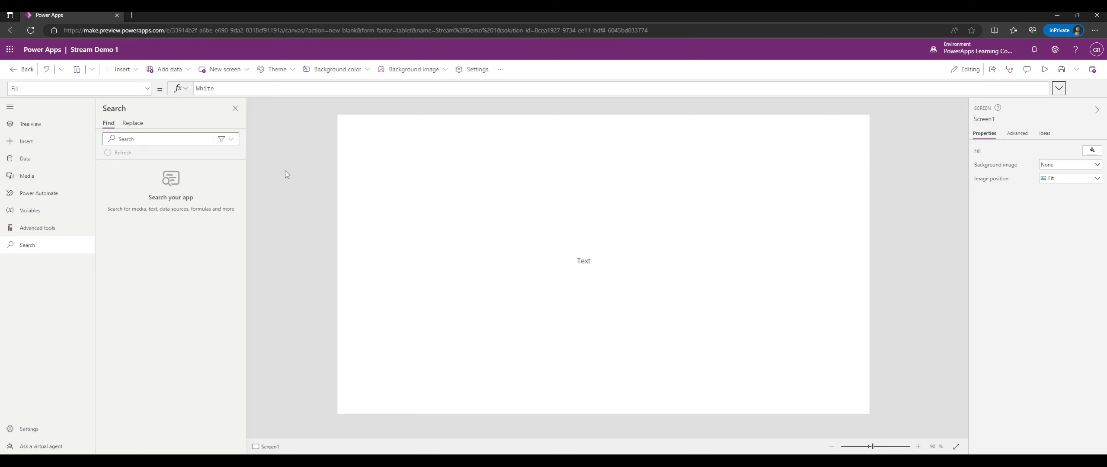
Show the Insert controls list with the side navigation collapsed to icons, briefly checking app Settings.
click(25, 142)
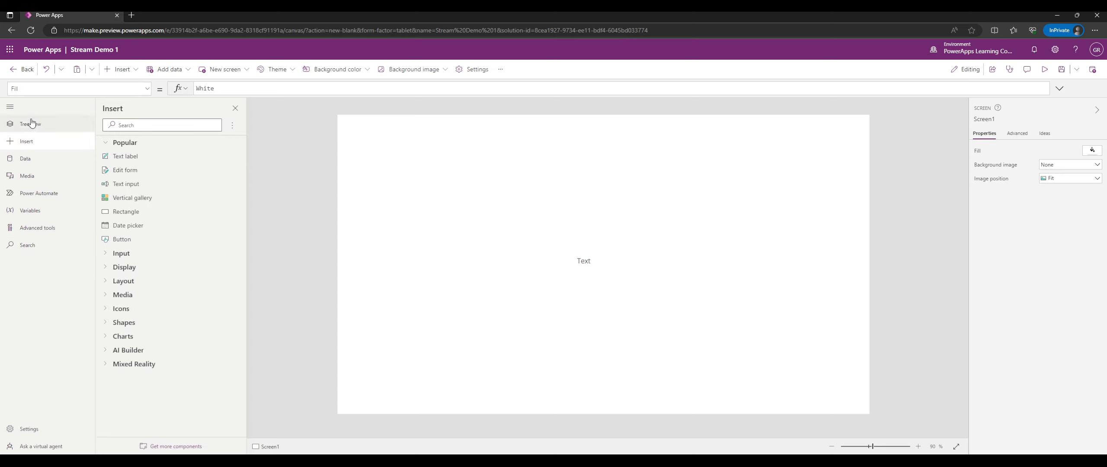
click(8, 108)
click(8, 108)
click(8, 108)
click(10, 428)
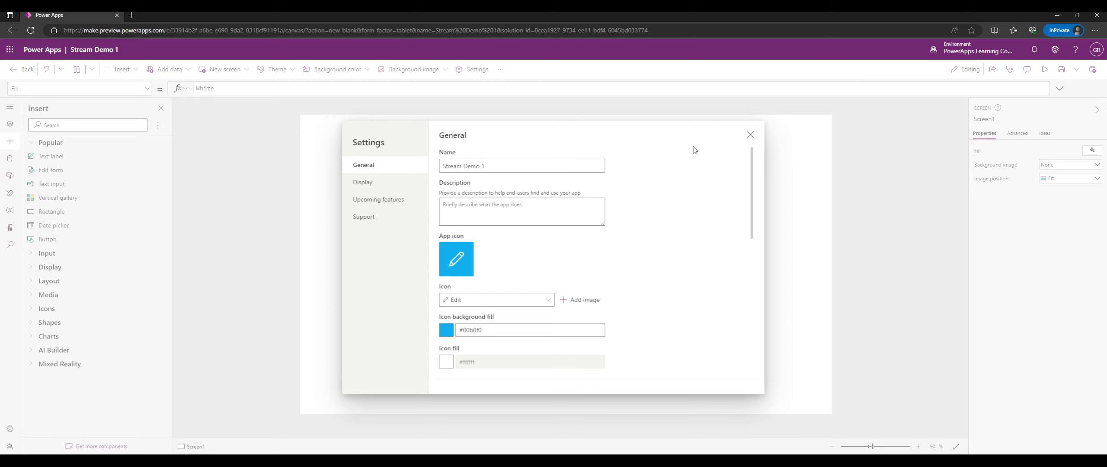
click(750, 134)
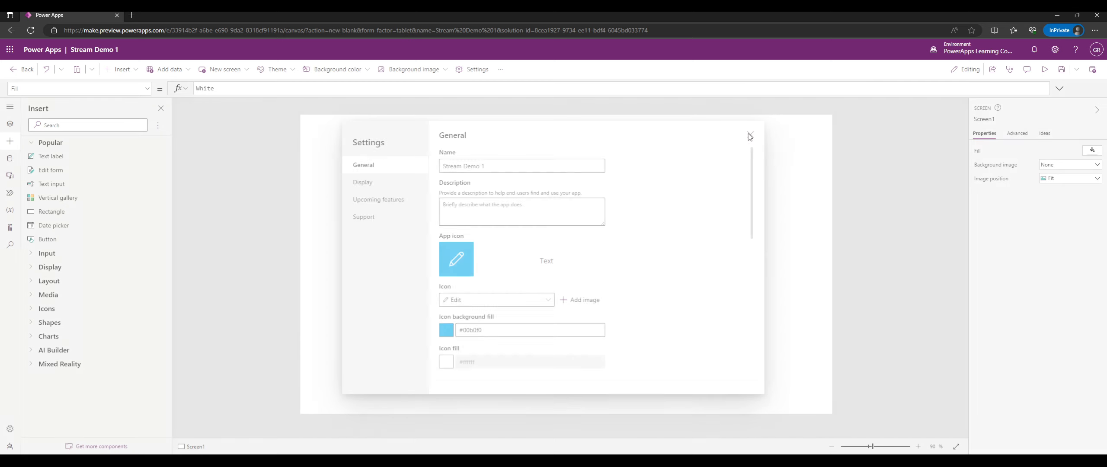
click(10, 447)
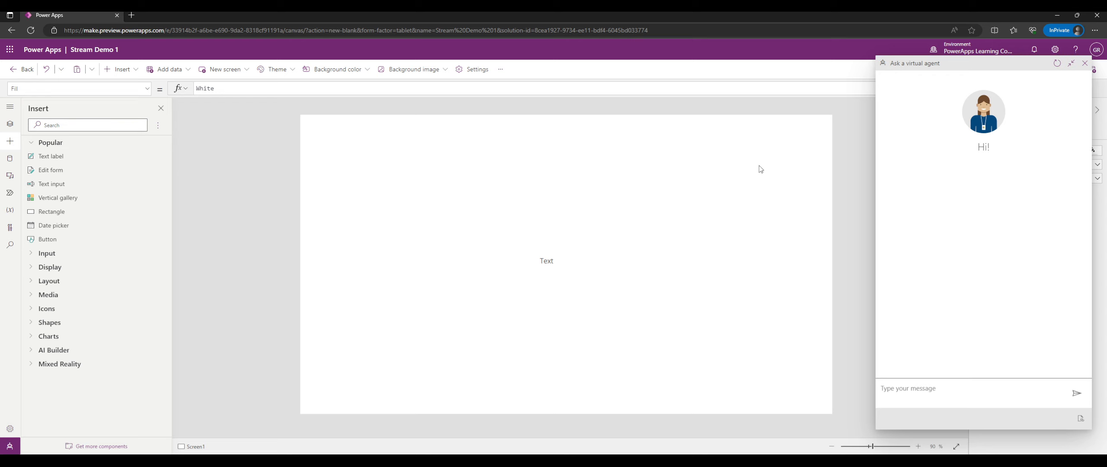
drag(948, 63, 692, 61)
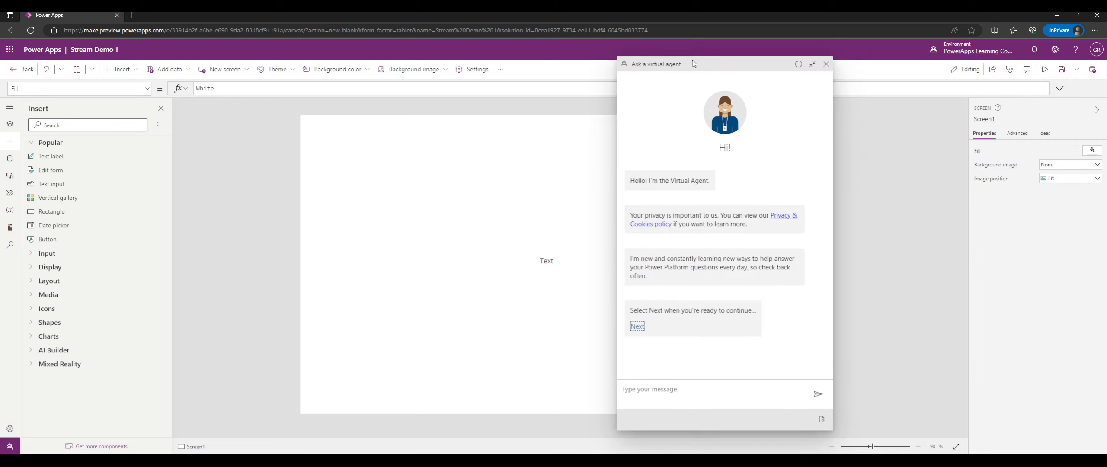
click(637, 325)
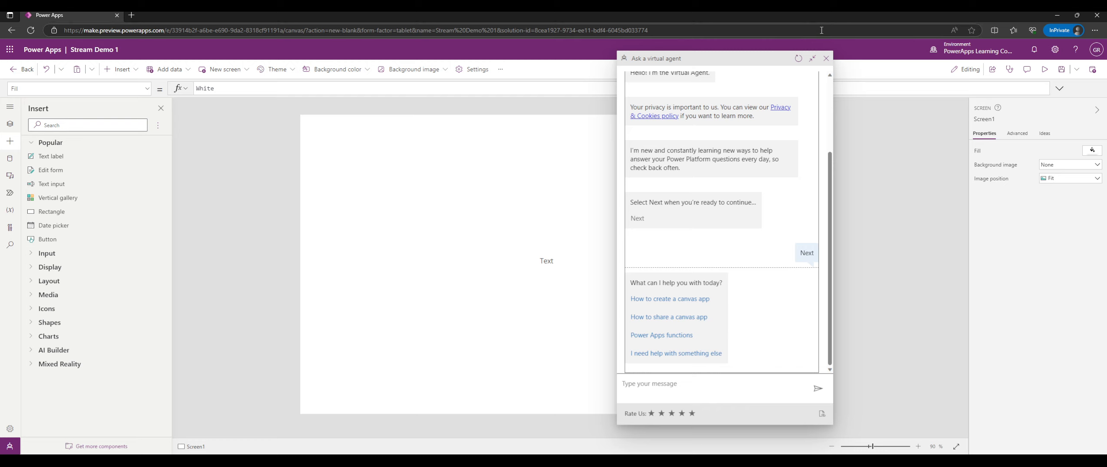
click(825, 59)
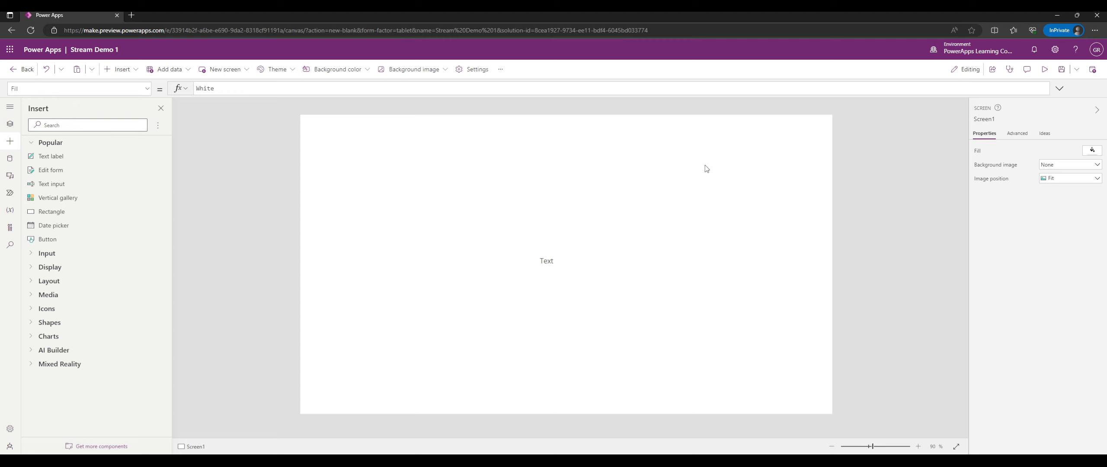
Drag the Text label to the top-left and browse the Insert pane's Popular category.
click(548, 258)
drag(548, 258, 362, 144)
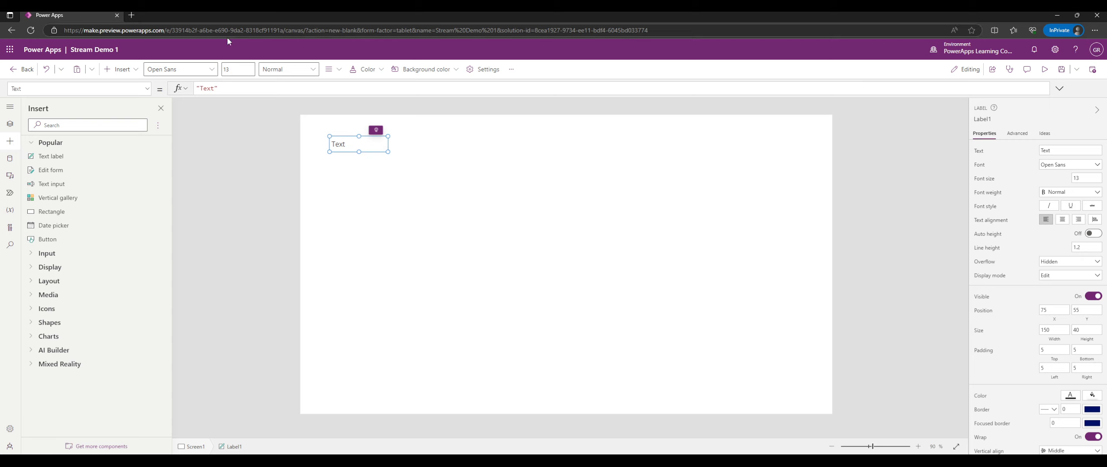
click(10, 141)
click(10, 141)
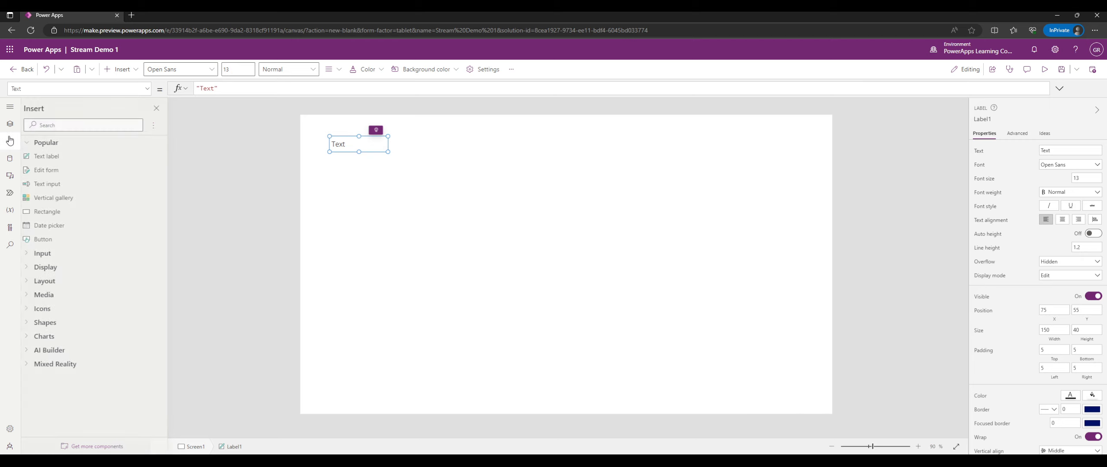
click(58, 144)
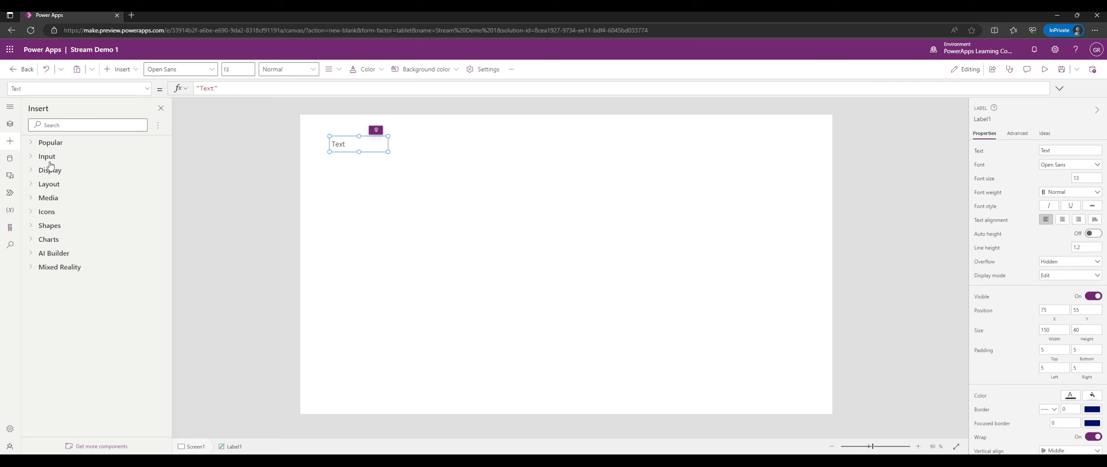
click(48, 149)
click(48, 149)
click(48, 148)
click(49, 149)
click(57, 143)
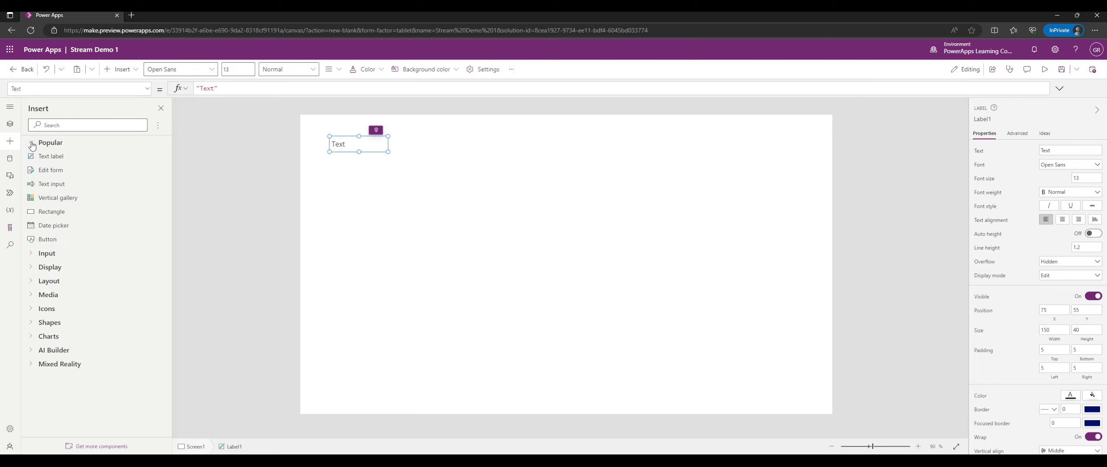
Browse the Input category controls, then delete the Text label from Screen1.
click(55, 144)
click(56, 156)
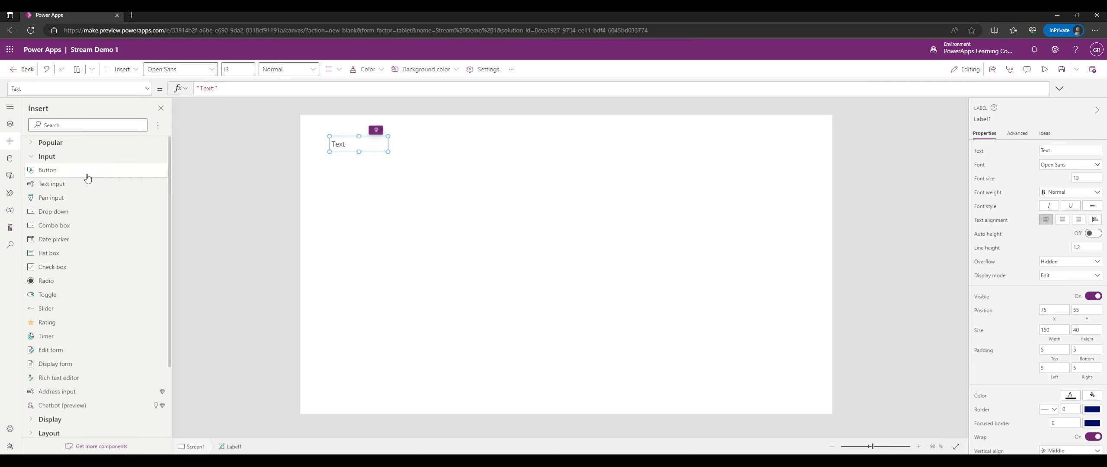
click(59, 144)
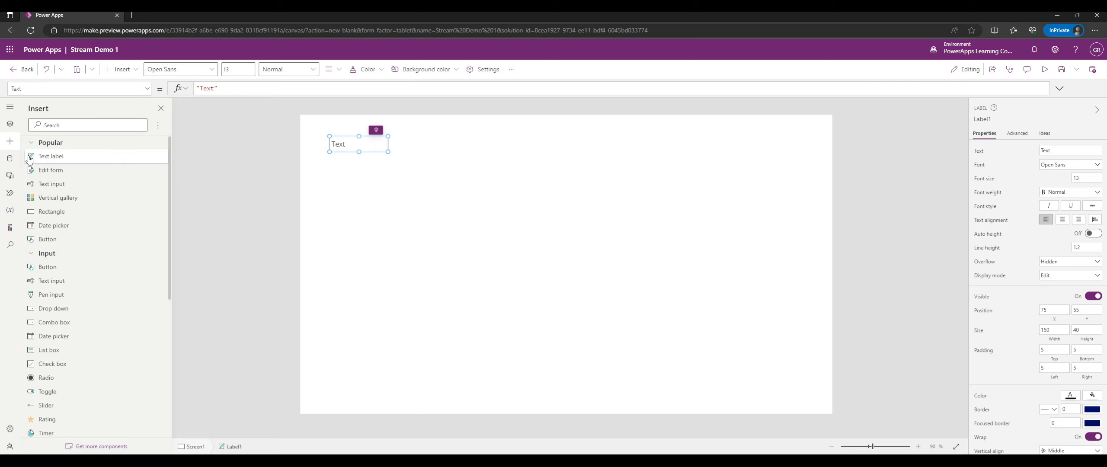
click(60, 144)
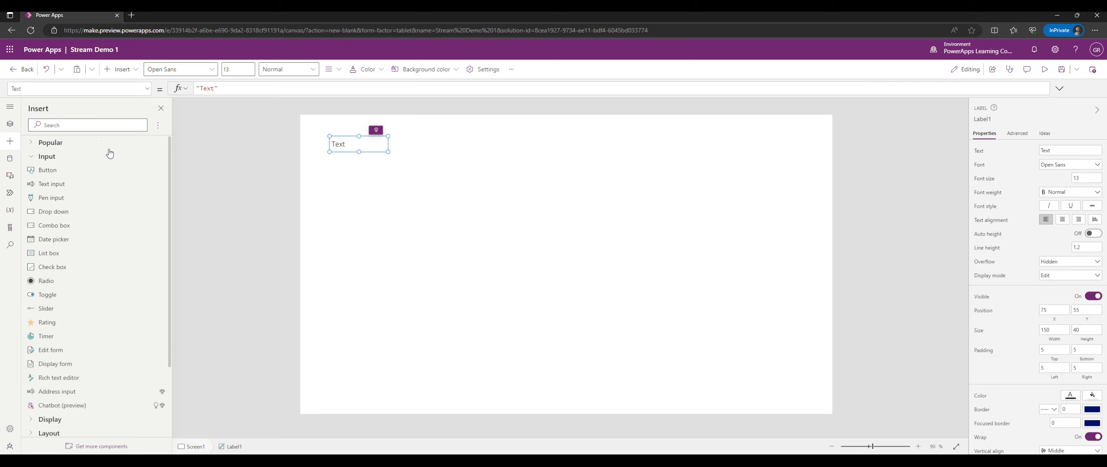
click(69, 158)
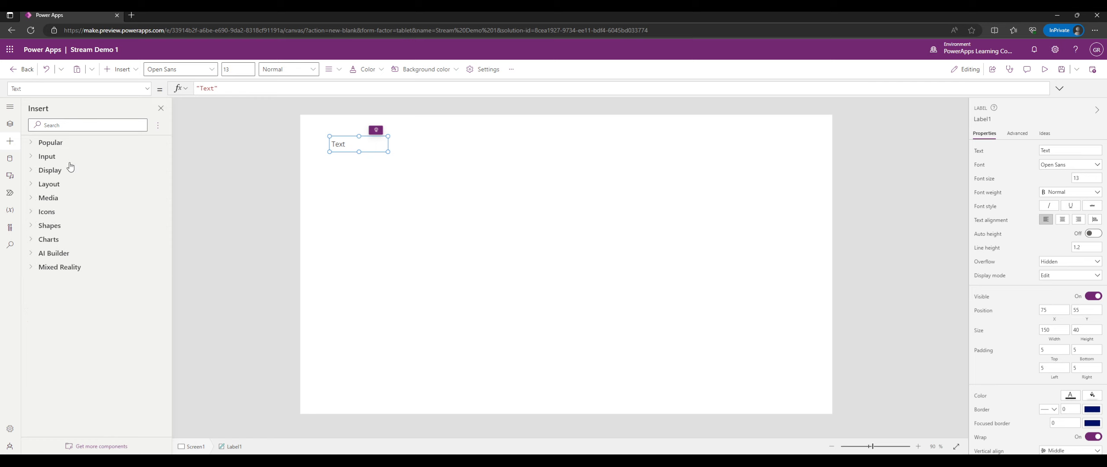
click(69, 158)
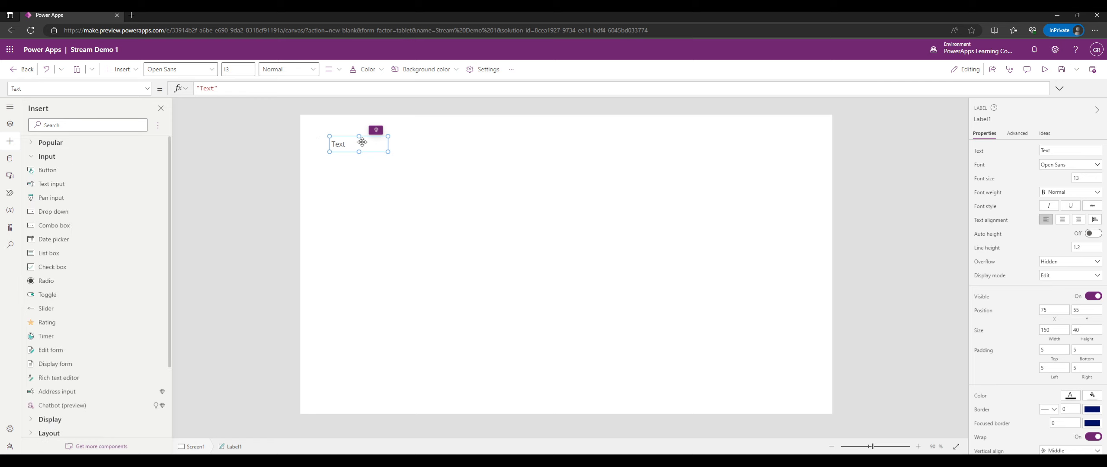
key(Delete)
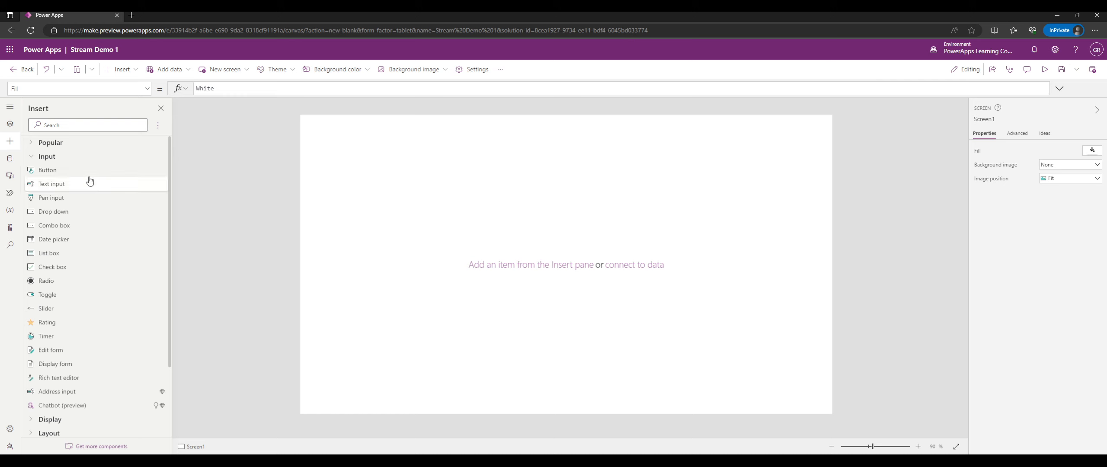
Add a Button at the top-left of Screen1 and a Text input to its right.
click(110, 169)
drag(327, 139, 311, 107)
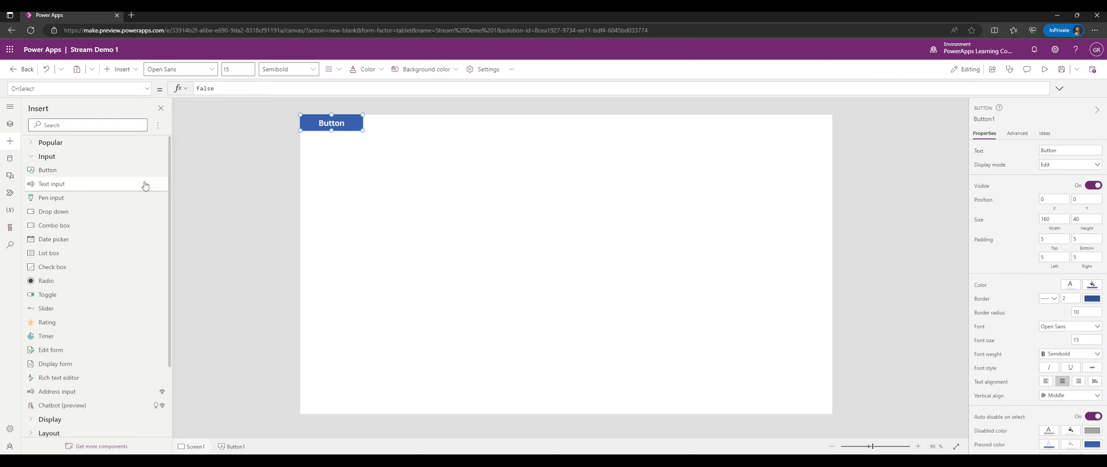
click(92, 184)
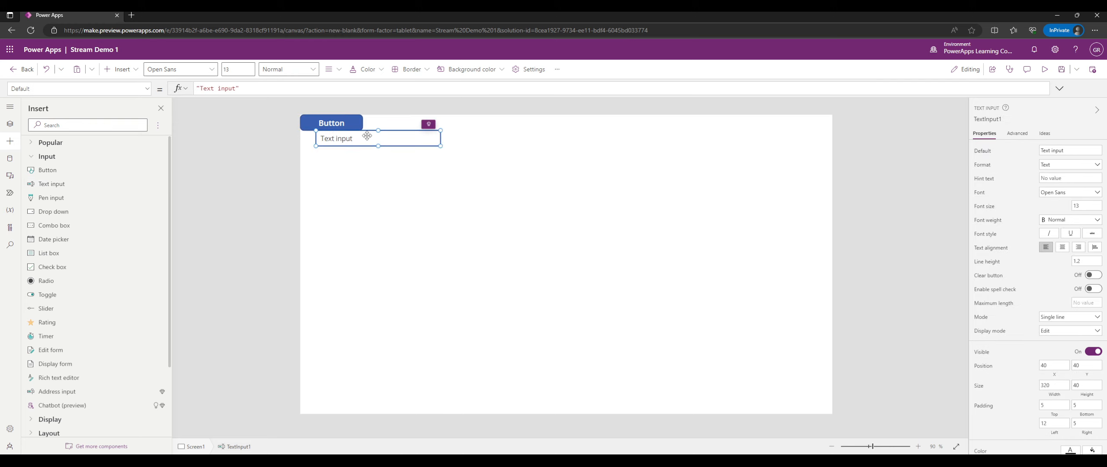
drag(366, 136, 438, 119)
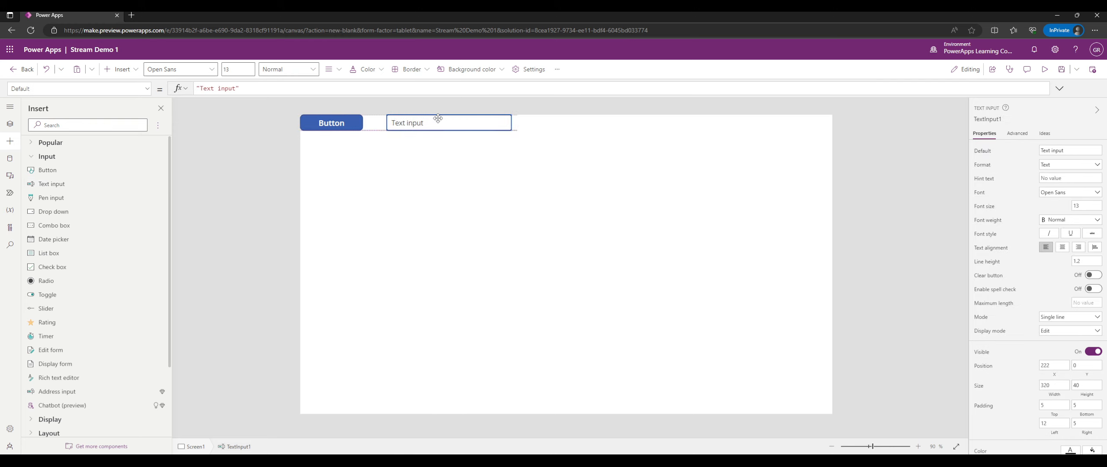
Nudge the Button and Text input so they sit level, the input at about X 197, Y 15.
click(332, 124)
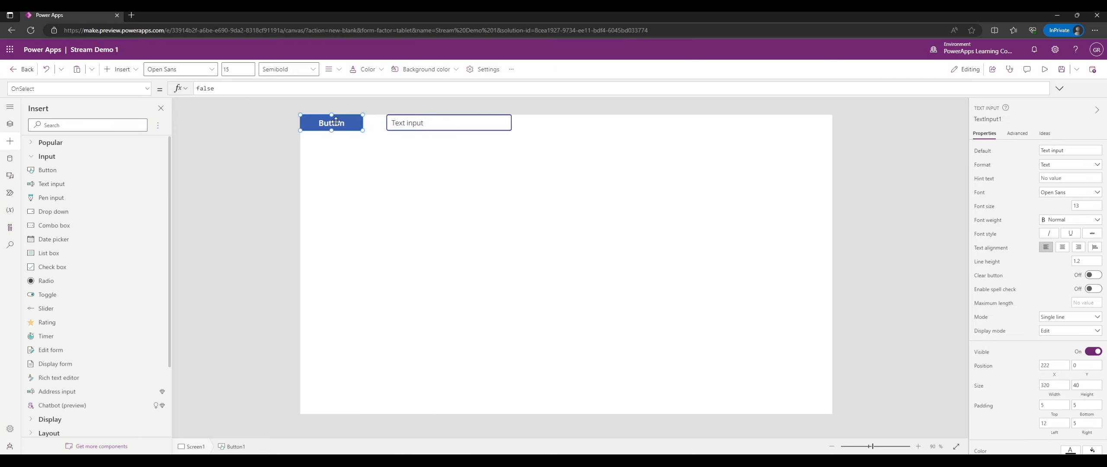
drag(335, 125, 342, 130)
click(396, 121)
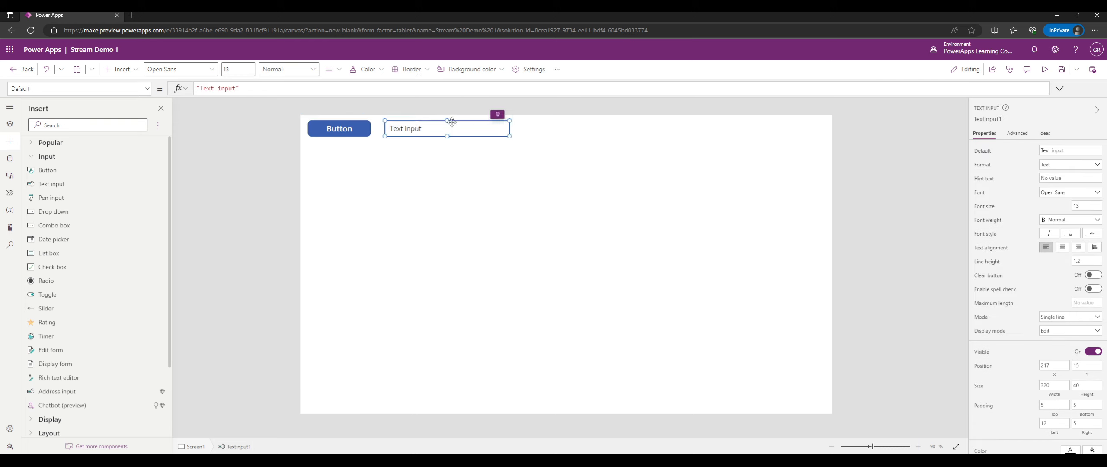
mouse_move(417, 129)
mouse_down()
mouse_move(406, 144)
mouse_move(346, 155)
mouse_move(332, 130)
mouse_move(335, 178)
mouse_move(333, 129)
mouse_move(415, 133)
mouse_move(400, 130)
mouse_move(389, 166)
mouse_move(414, 166)
mouse_move(402, 166)
mouse_move(398, 146)
mouse_move(411, 129)
mouse_up()
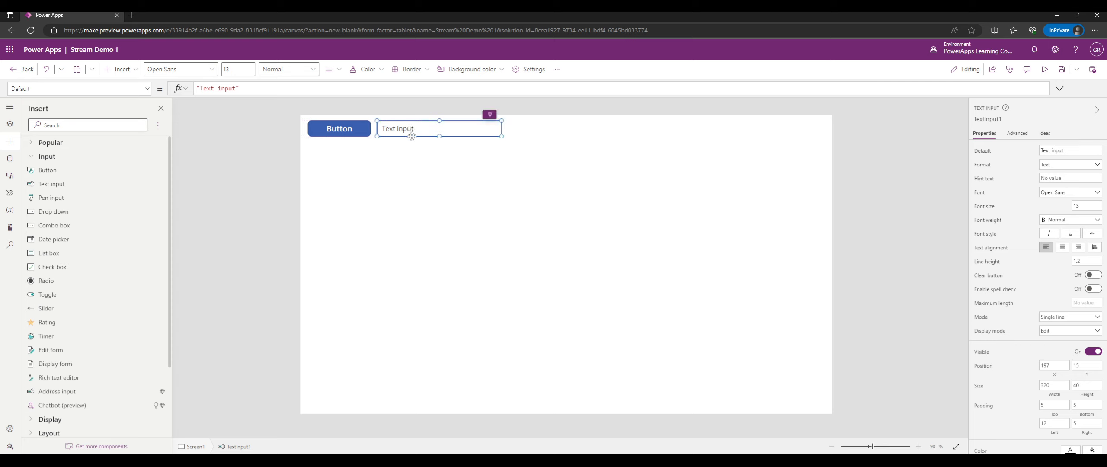
click(478, 197)
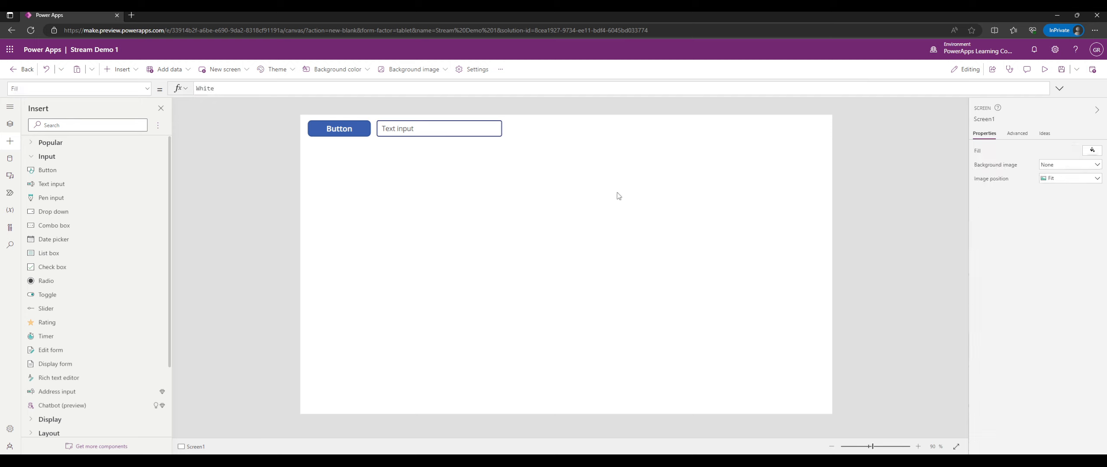
Add a trial Pen input, then delete it and TextInput1, leaving only the Button selected.
click(79, 200)
drag(423, 167, 593, 157)
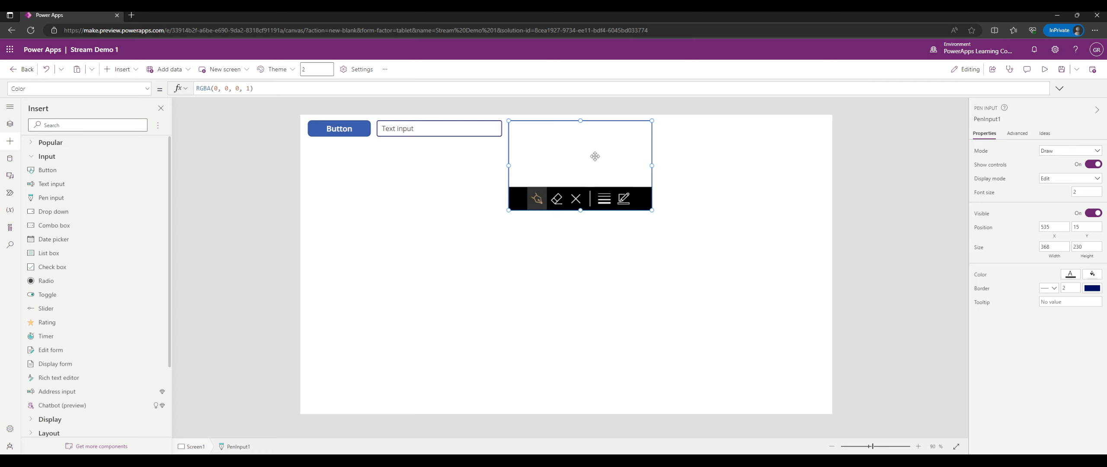
click(449, 128)
key(Delete)
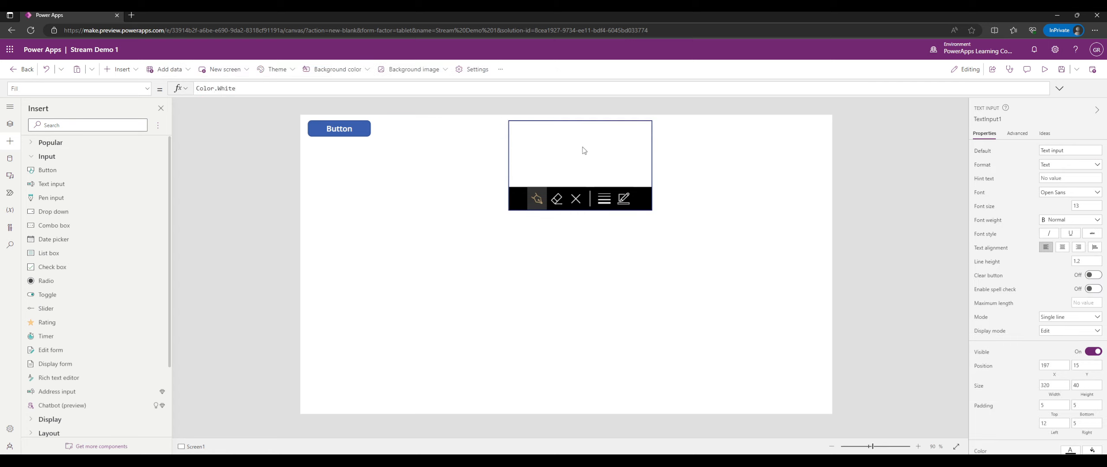
click(584, 150)
key(Delete)
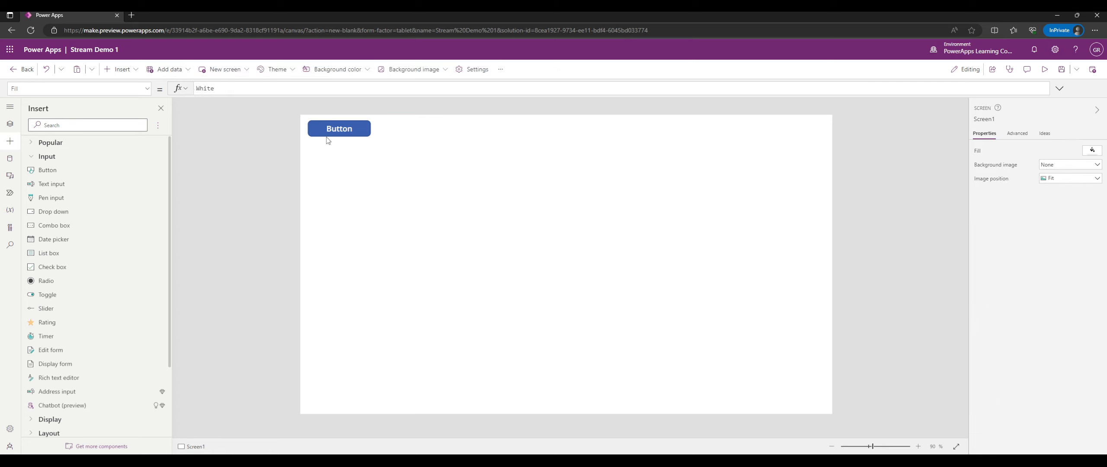
click(337, 131)
Enlarge the Button to 410 by 111 and check its Advanced properties.
drag(371, 137, 468, 165)
drag(412, 146, 409, 145)
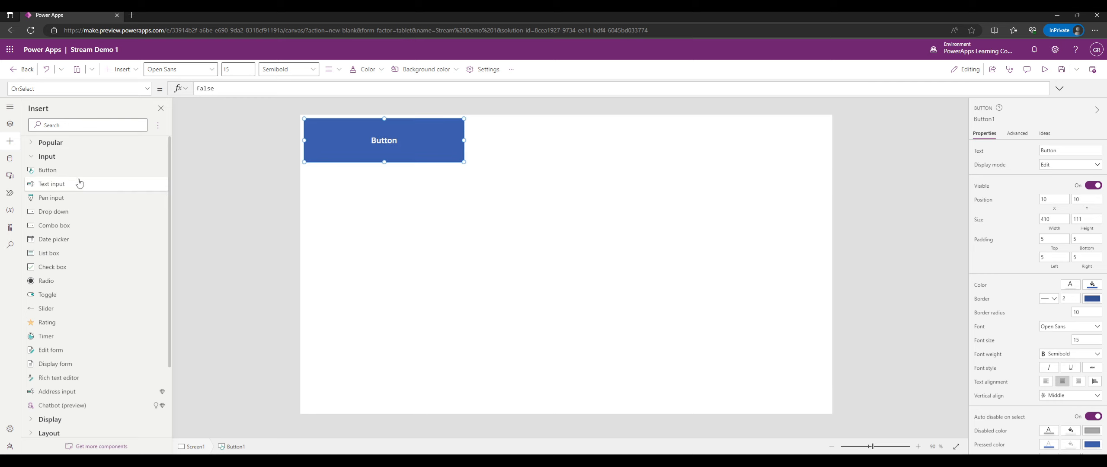
scroll(1042, 212, down, 2)
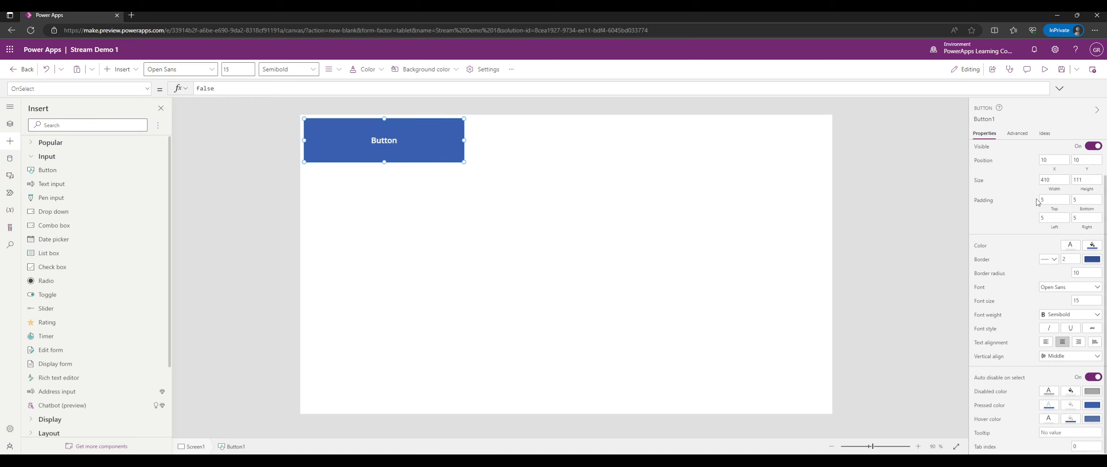
scroll(1036, 201, up, 2)
click(1018, 134)
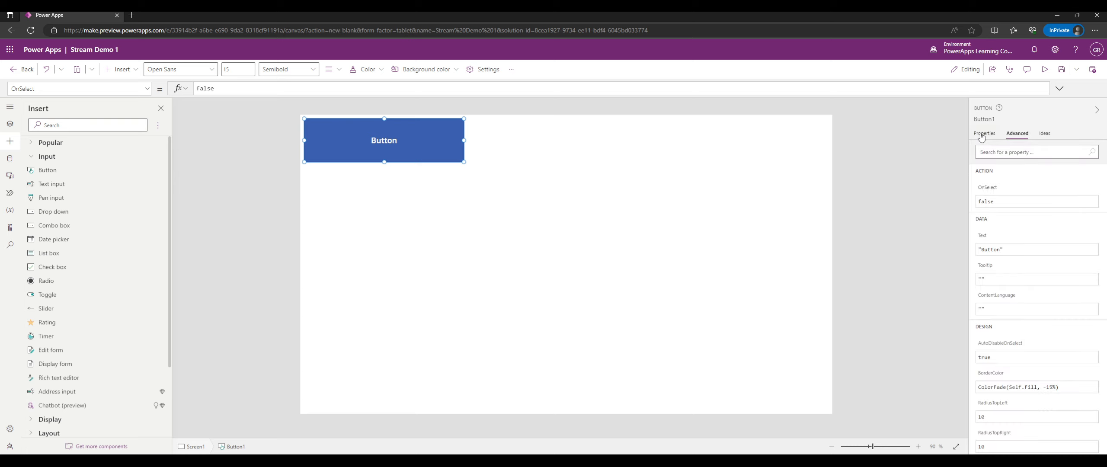
click(984, 133)
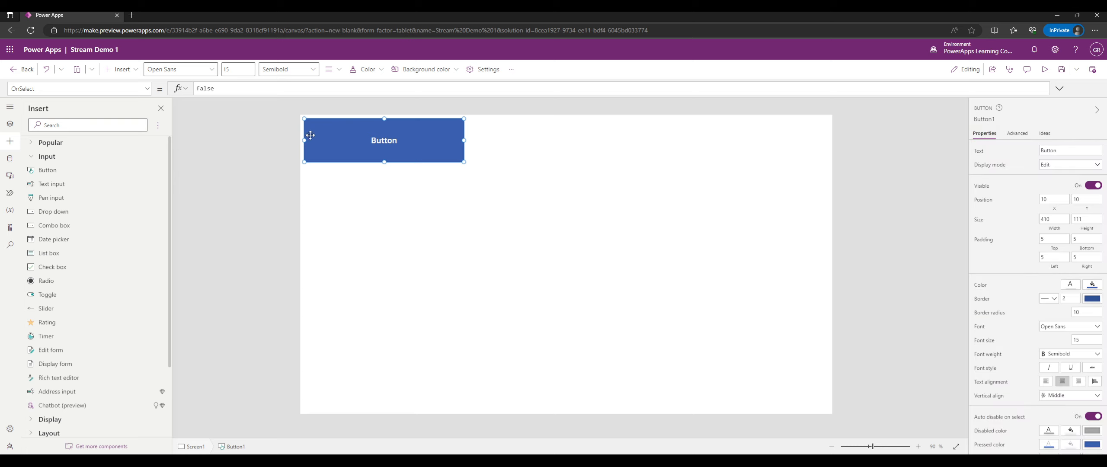
Drag the Button around the canvas, back to 10, 10, then to about 255, 135.
mouse_move(362, 139)
mouse_down()
mouse_move(405, 158)
mouse_move(371, 139)
mouse_up()
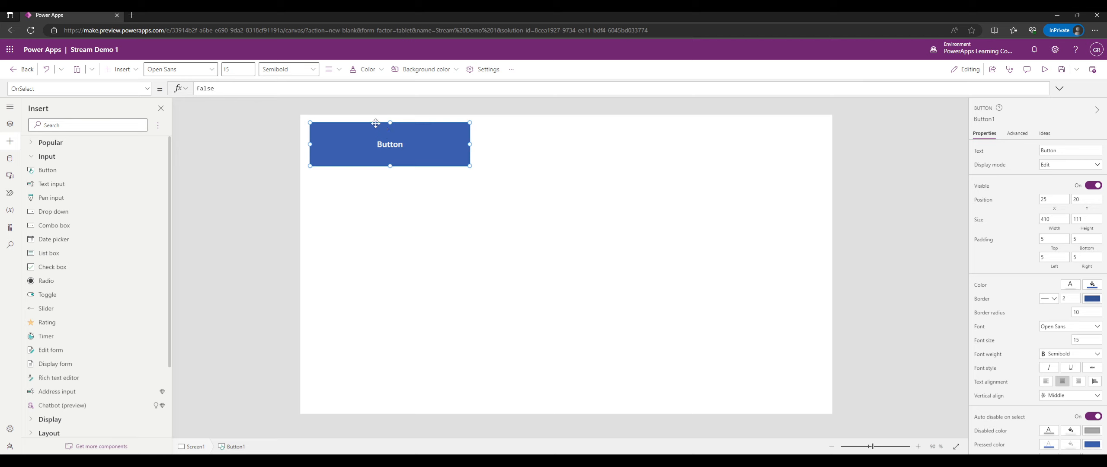
mouse_move(364, 153)
mouse_down()
mouse_move(346, 139)
mouse_move(357, 150)
mouse_up()
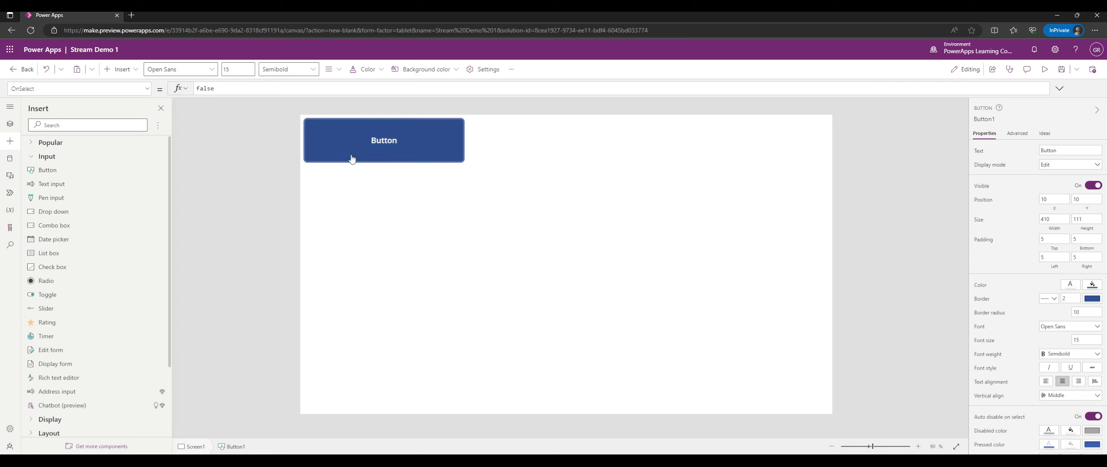
drag(425, 143, 507, 180)
click(683, 176)
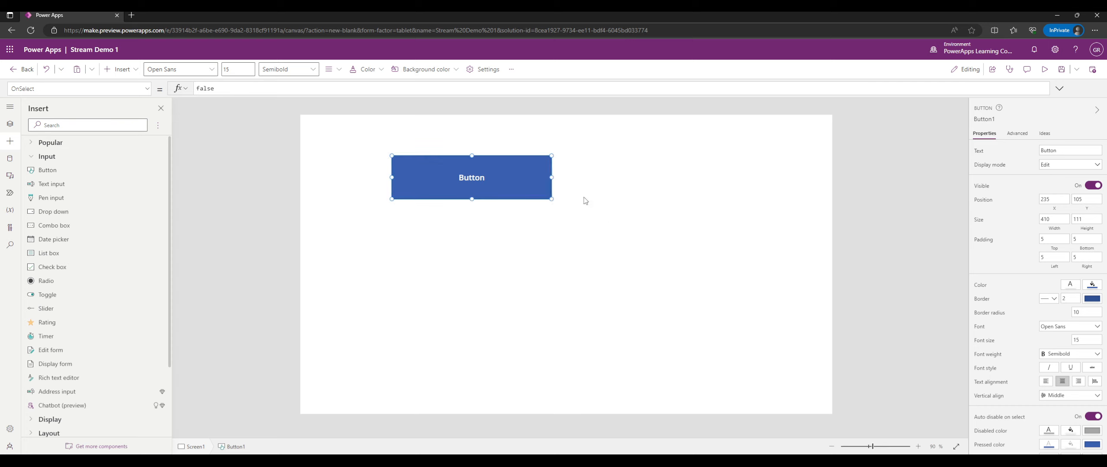
click(538, 193)
mouse_move(525, 178)
mouse_down()
mouse_move(494, 164)
mouse_move(533, 203)
mouse_move(540, 186)
mouse_up()
Alt-click the Button to test it on the canvas, move it, then preview the app with F5.
key(alt)
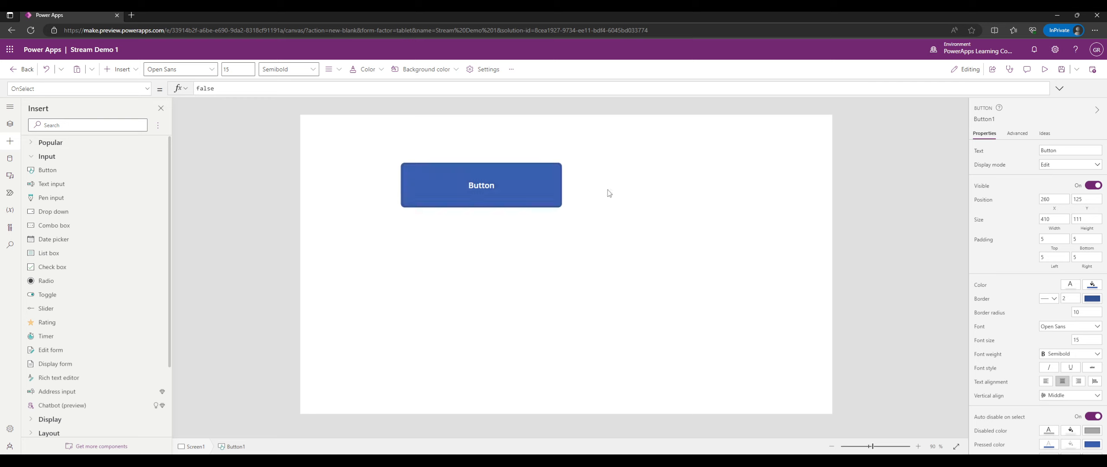
alt+click(545, 195)
alt+click(545, 195)
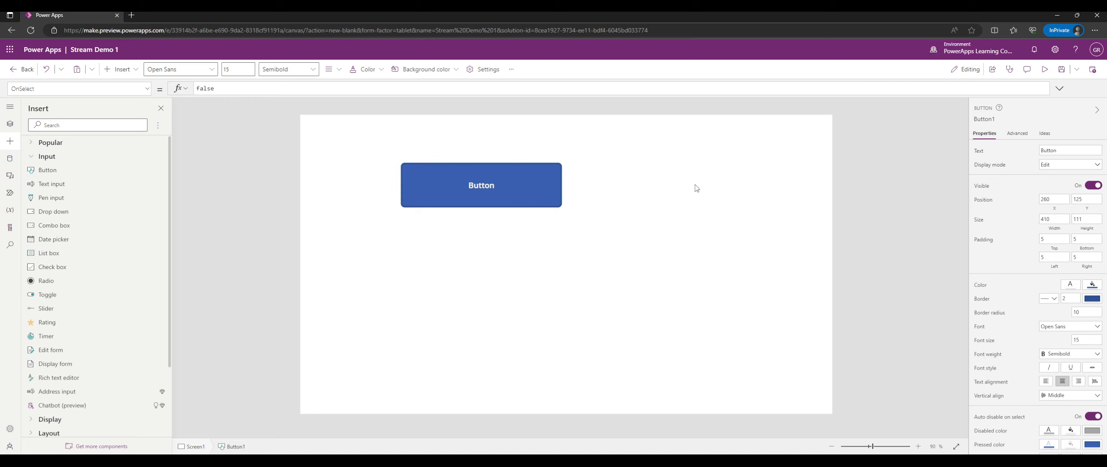
alt+click(554, 193)
alt+click(553, 193)
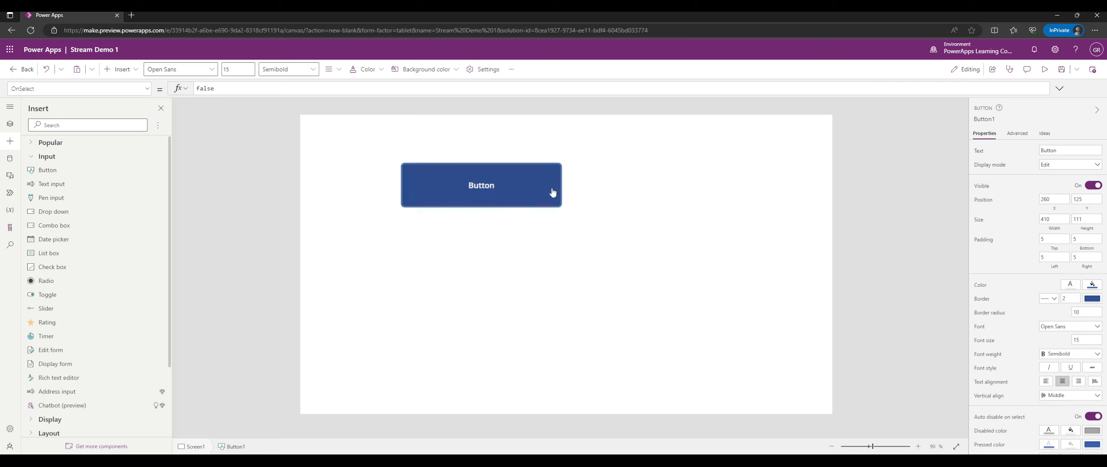
alt+click(483, 186)
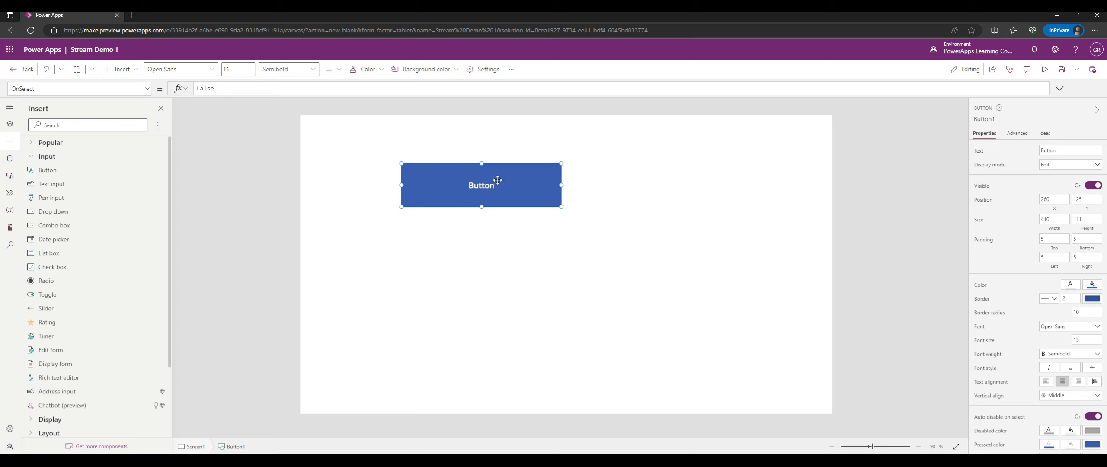
drag(481, 189, 591, 173)
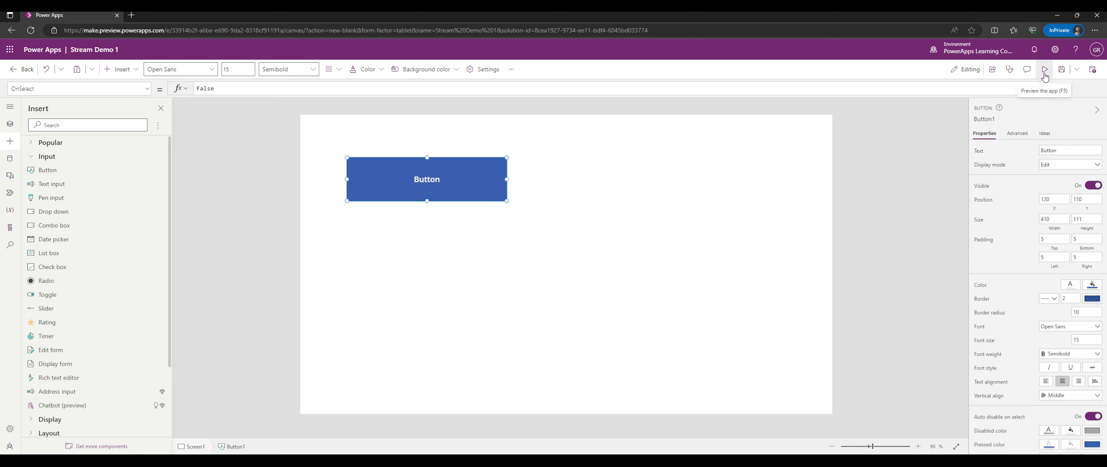
click(737, 212)
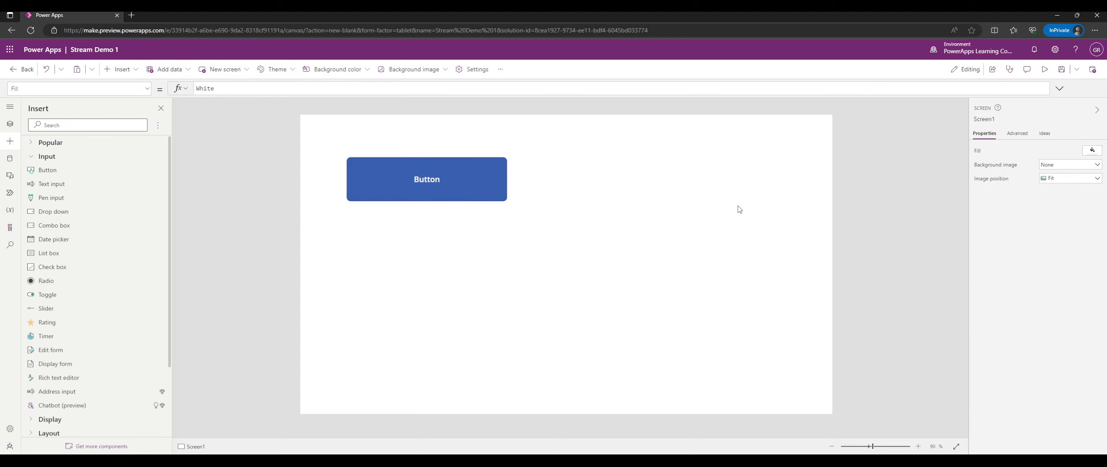
key(F5)
Exit preview, dismiss the Did you know? tip, and drag the Button to position 20, 20.
key(Escape)
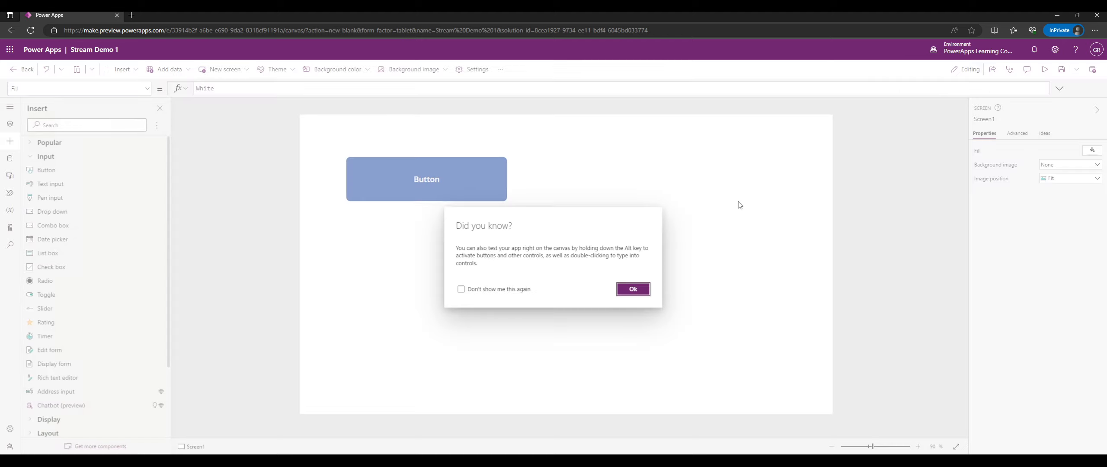
click(518, 290)
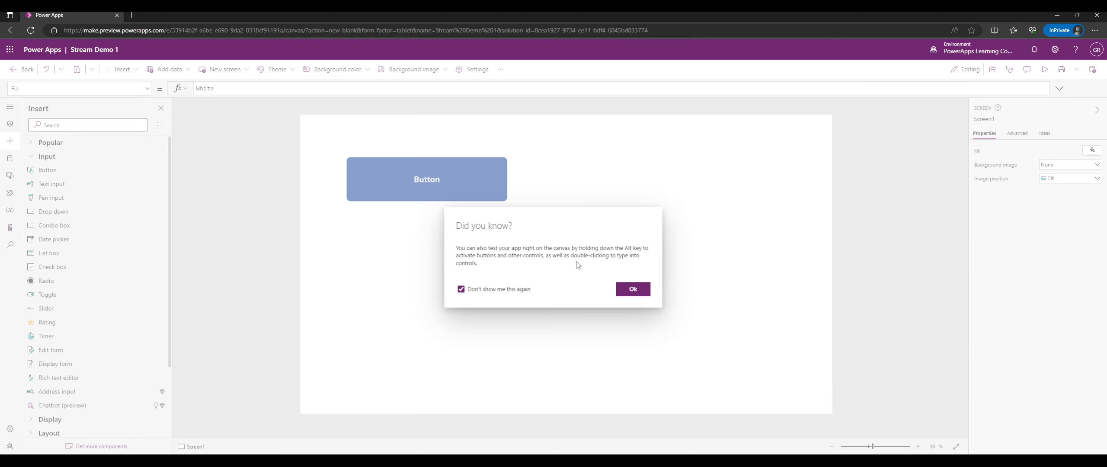
click(509, 289)
click(624, 290)
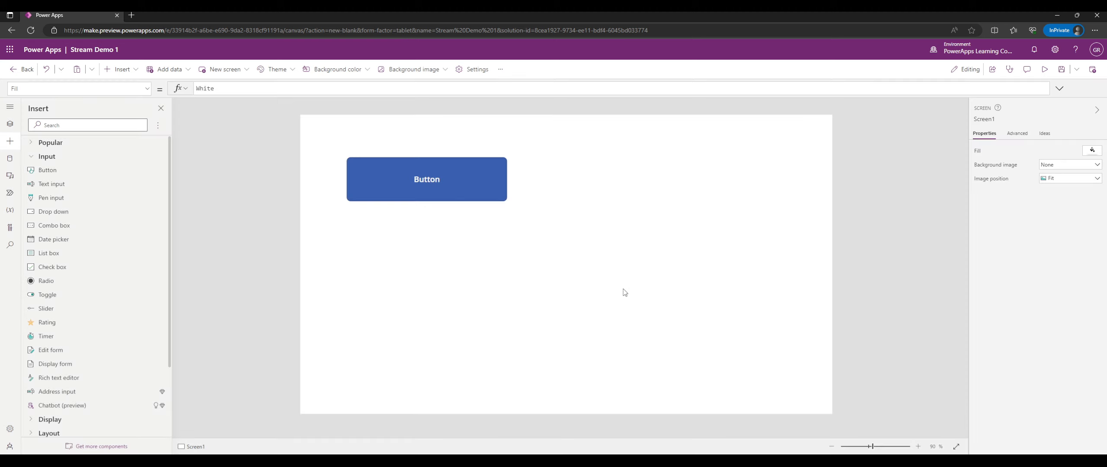
drag(445, 177, 416, 151)
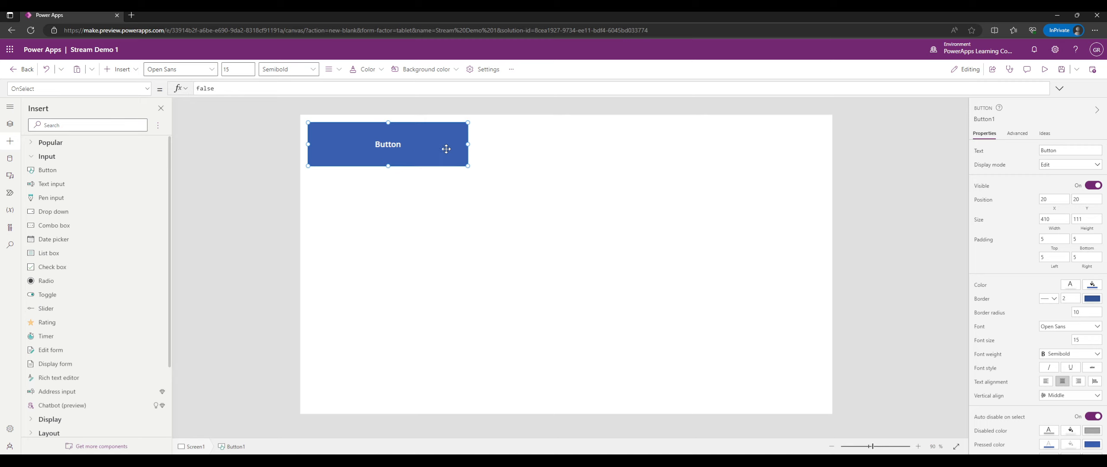
click(1044, 69)
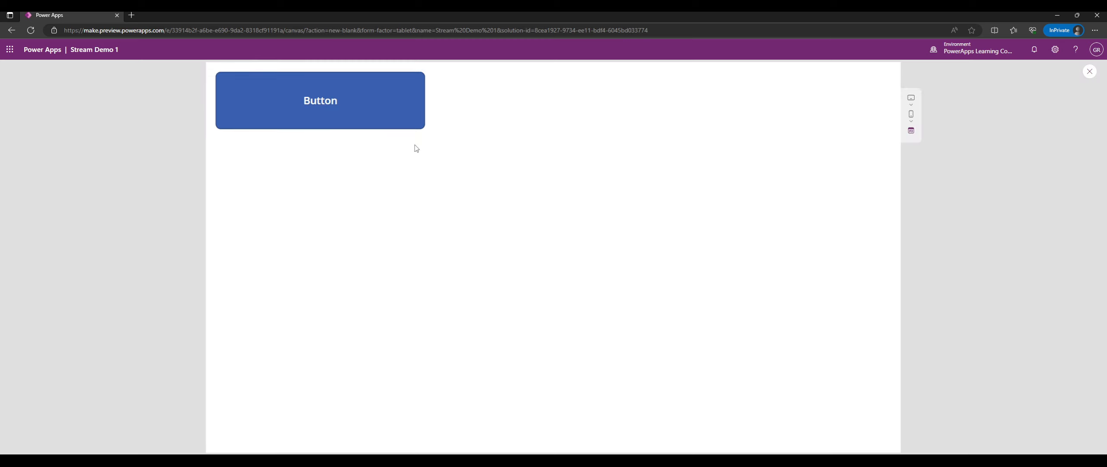
click(344, 115)
click(344, 116)
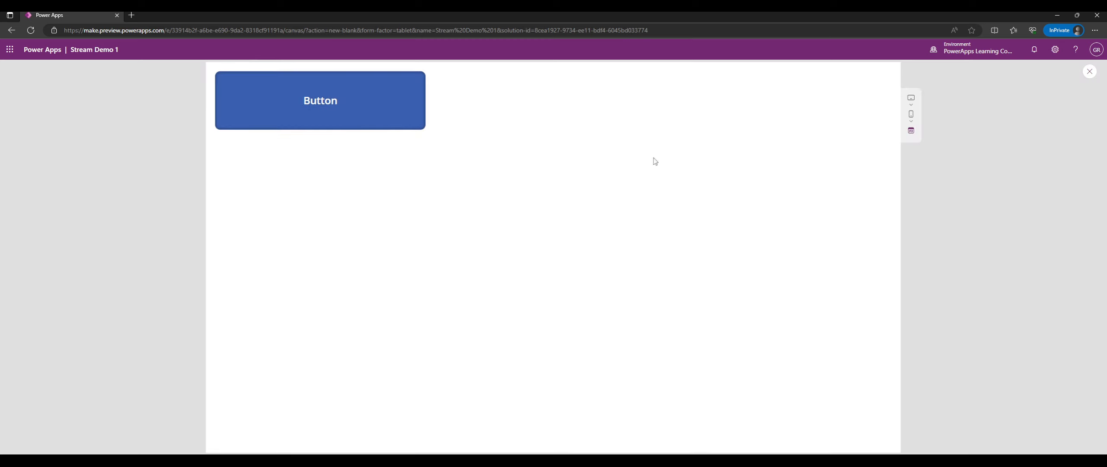
click(365, 111)
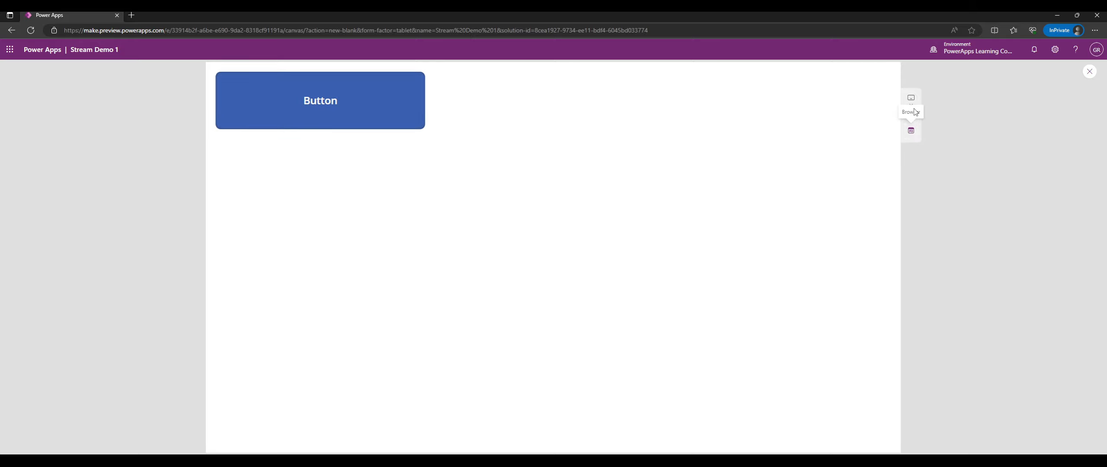
click(911, 96)
click(911, 113)
click(937, 148)
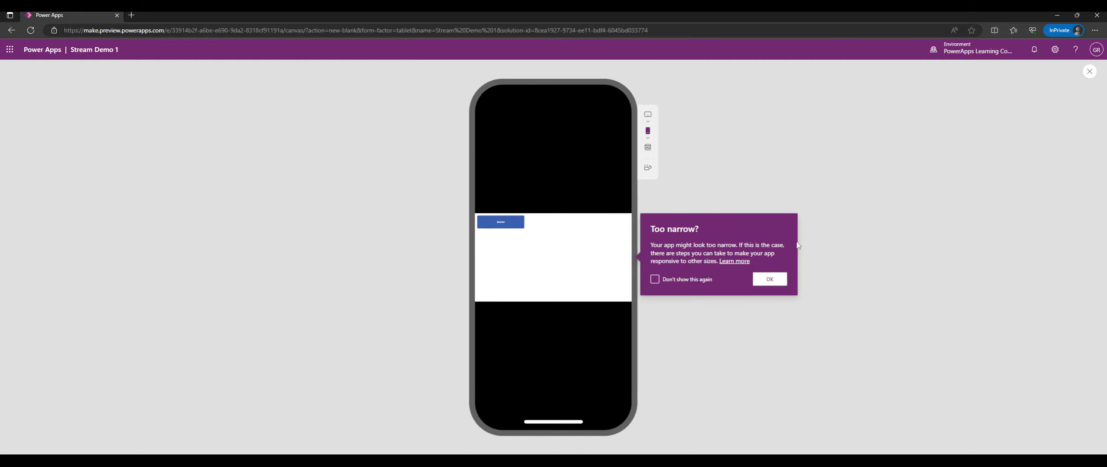
click(648, 131)
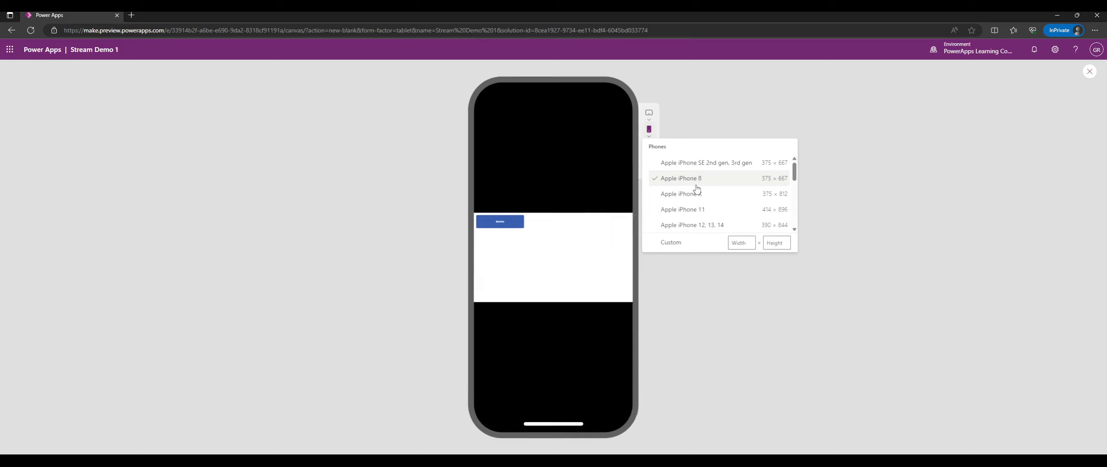
click(647, 115)
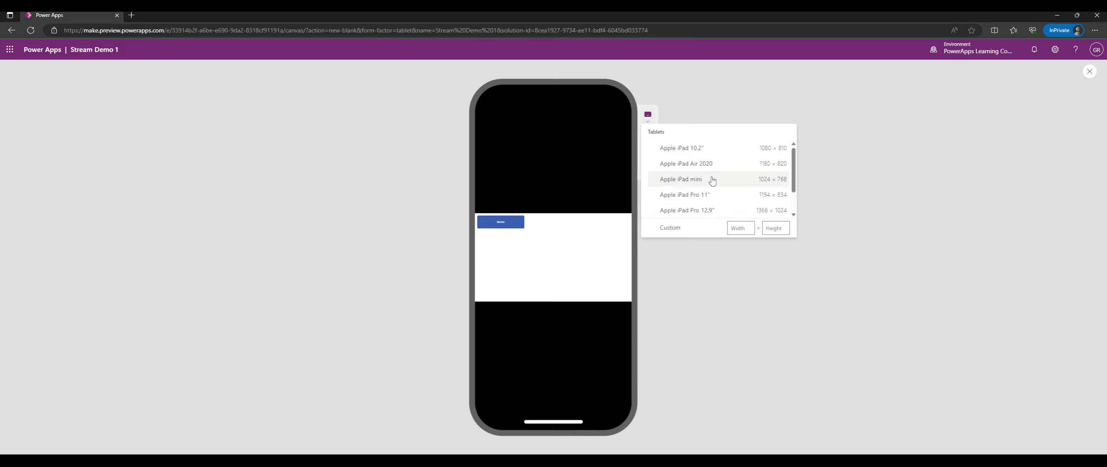
click(709, 195)
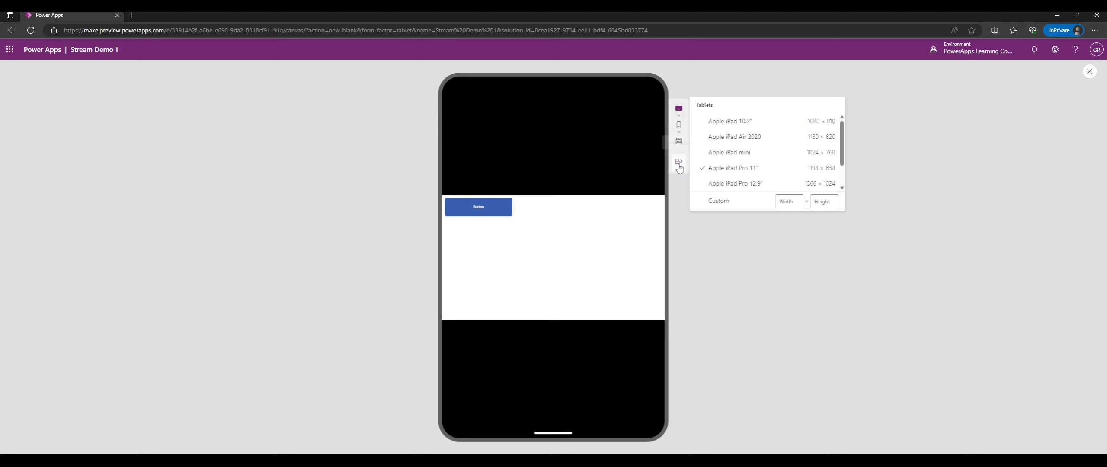
click(678, 143)
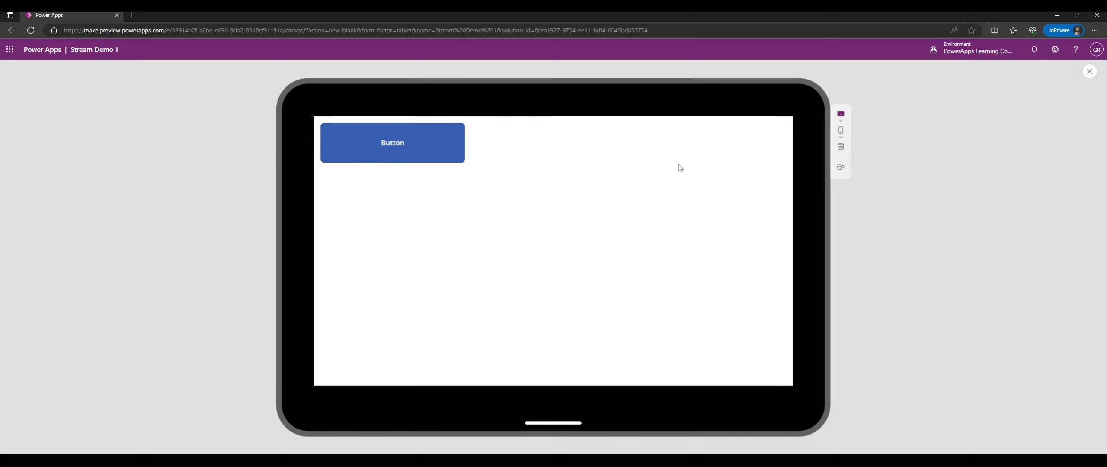
click(841, 146)
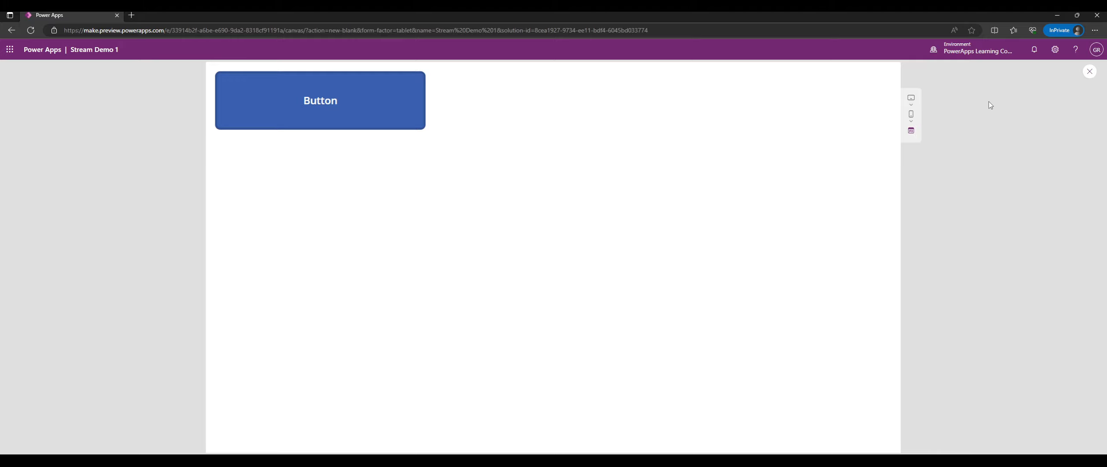
Close the preview and dismiss the tip with 'Don't show me this again' ticked.
click(1087, 73)
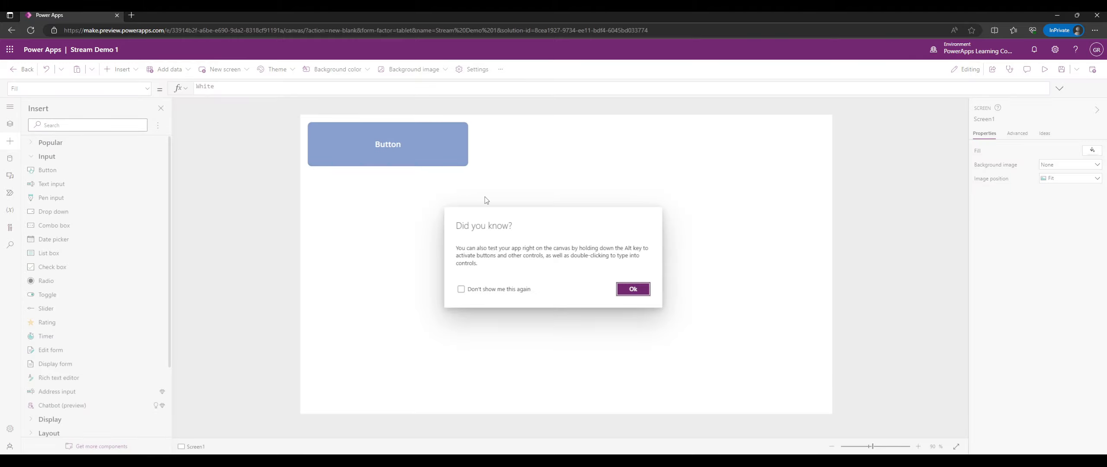
click(504, 290)
click(633, 289)
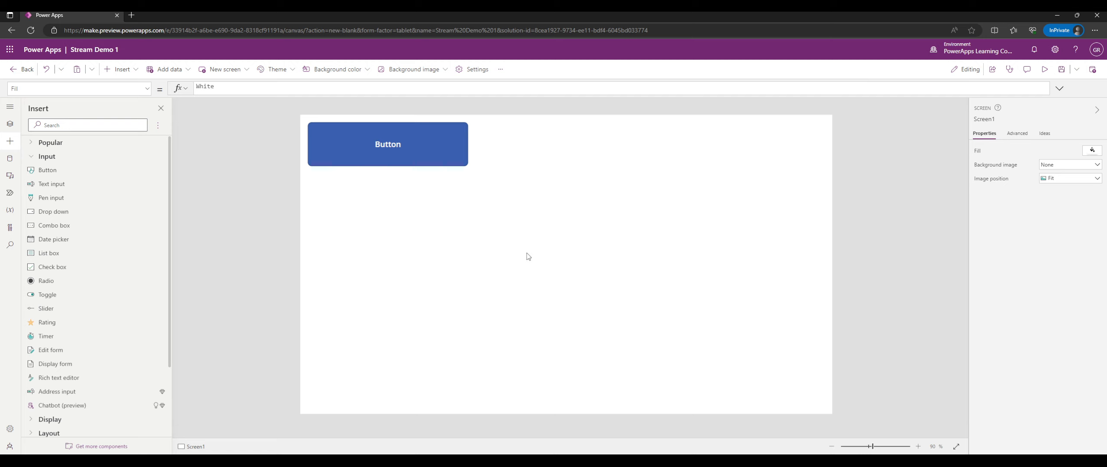
Drag the 410 by 111 Button down and right to position 90, 60.
click(371, 164)
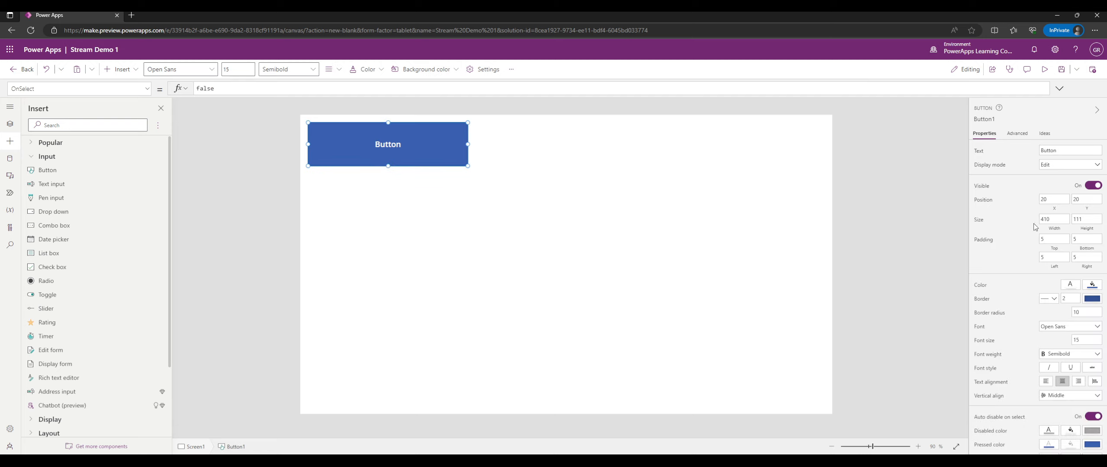
scroll(1008, 222, down, 1)
scroll(1004, 219, up, 1)
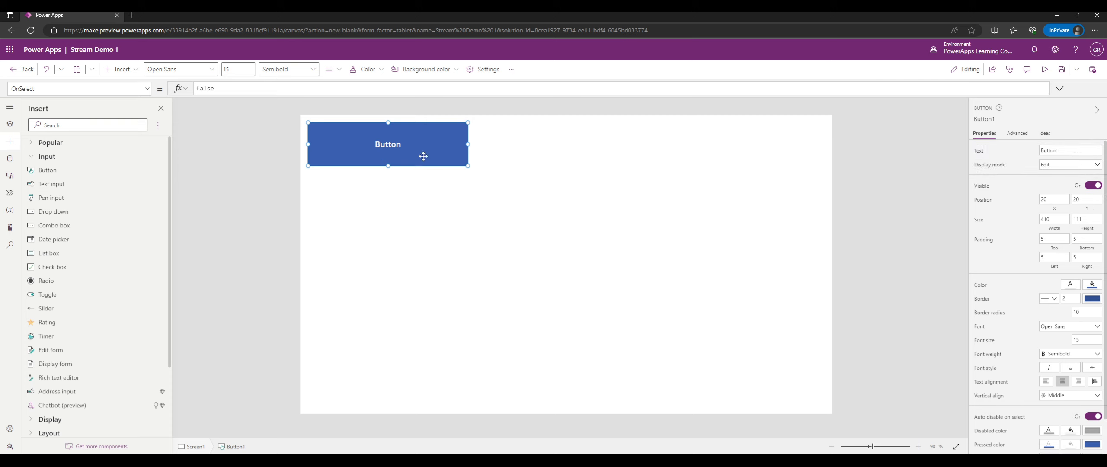
drag(423, 156, 456, 170)
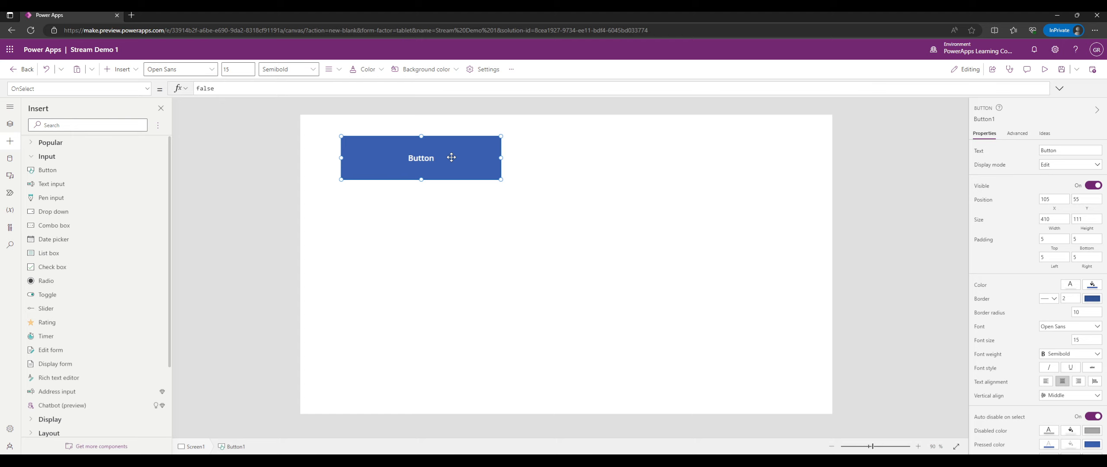
mouse_move(466, 151)
mouse_down()
mouse_move(436, 137)
mouse_move(467, 154)
mouse_up()
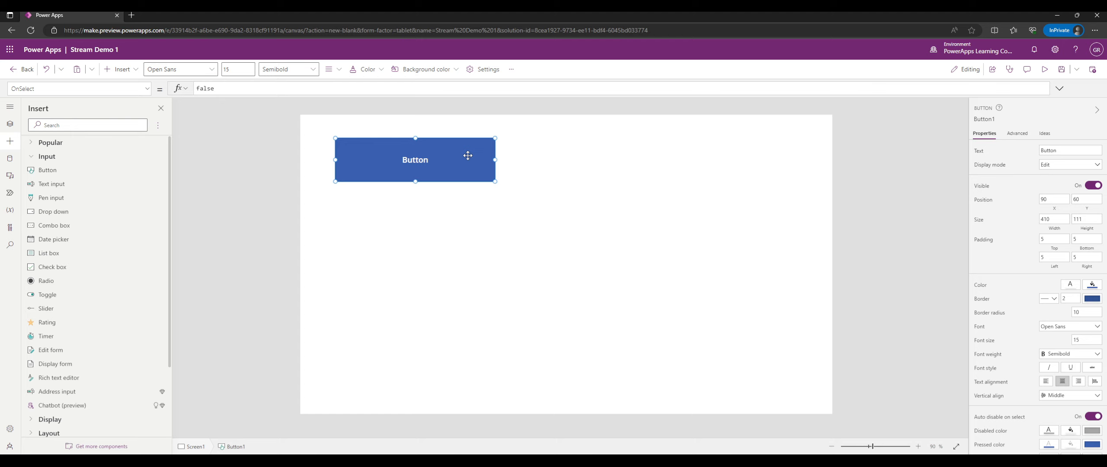
Try Dancing Script and Courier New, then settle on Lato as the button label font.
scroll(1042, 242, down, 1)
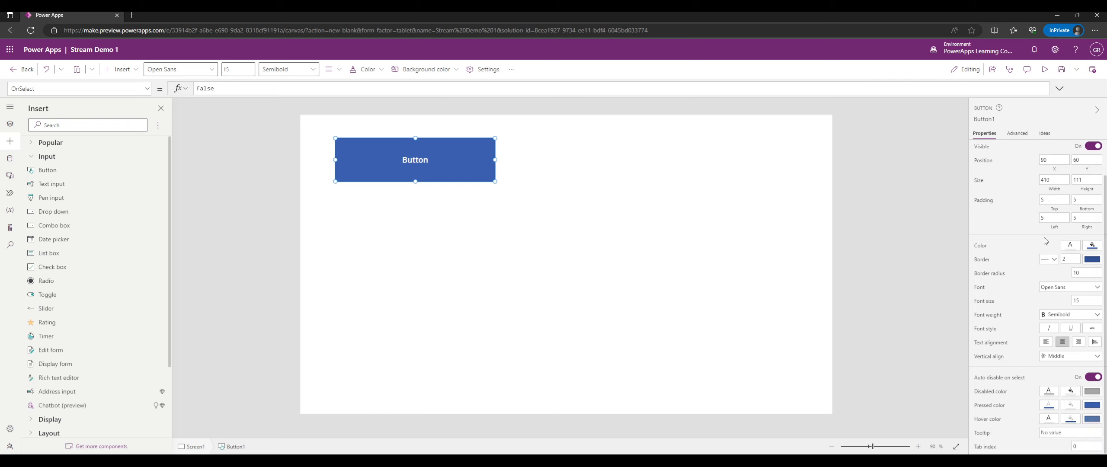
click(1072, 289)
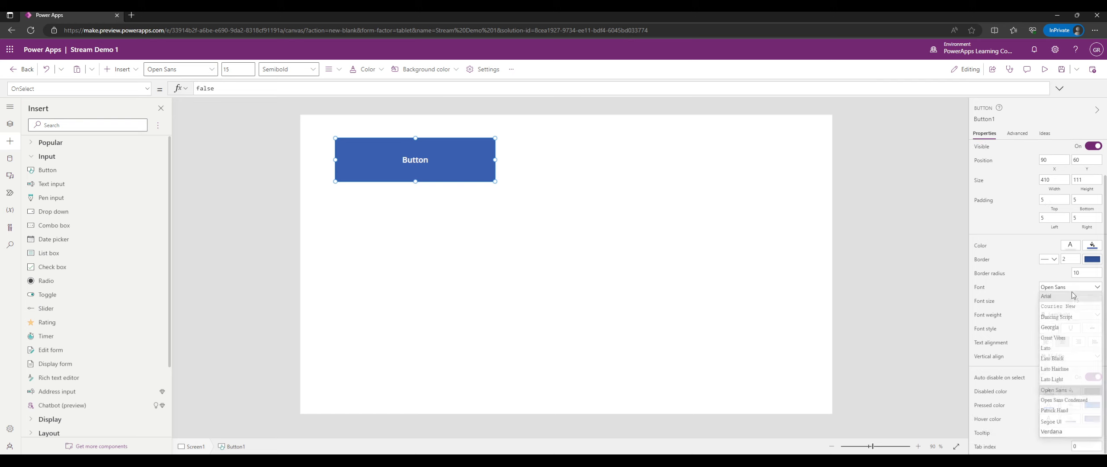
click(1052, 318)
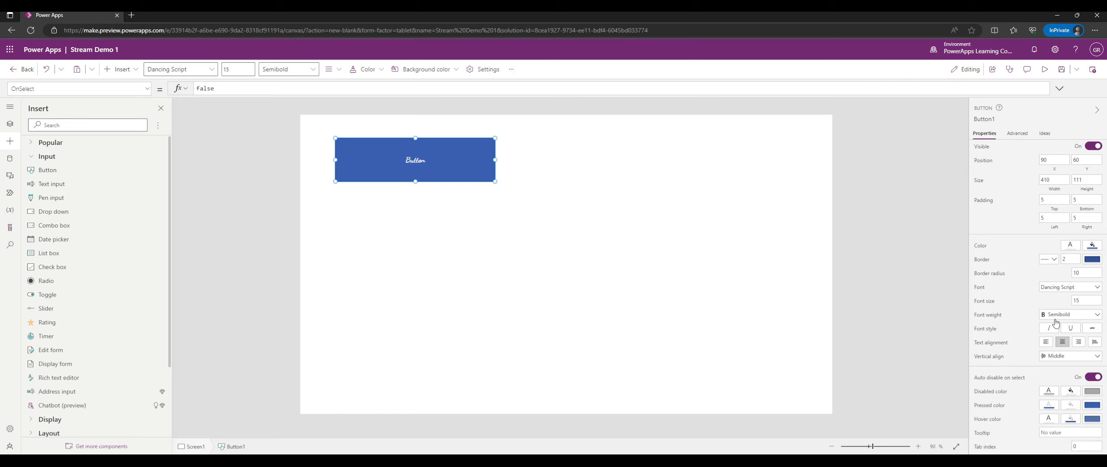
click(1061, 288)
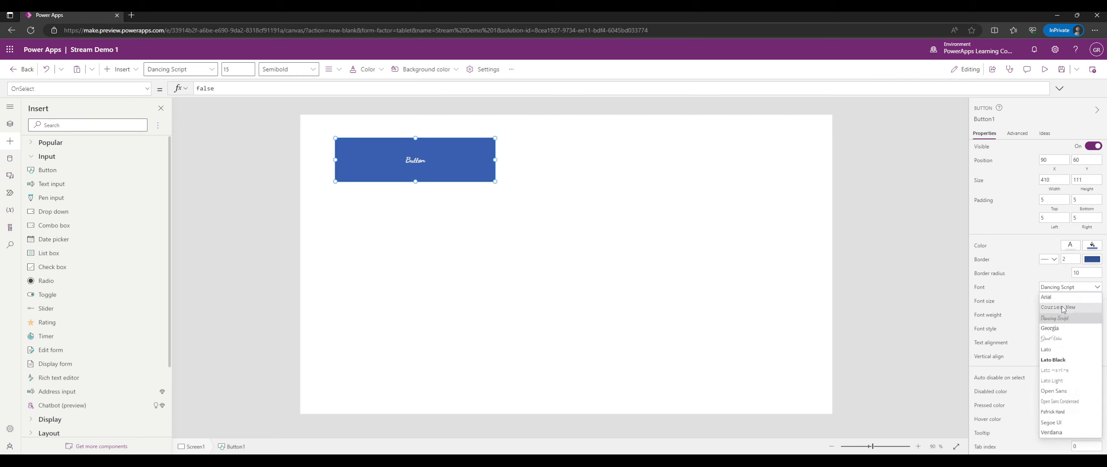
click(1063, 300)
click(1061, 287)
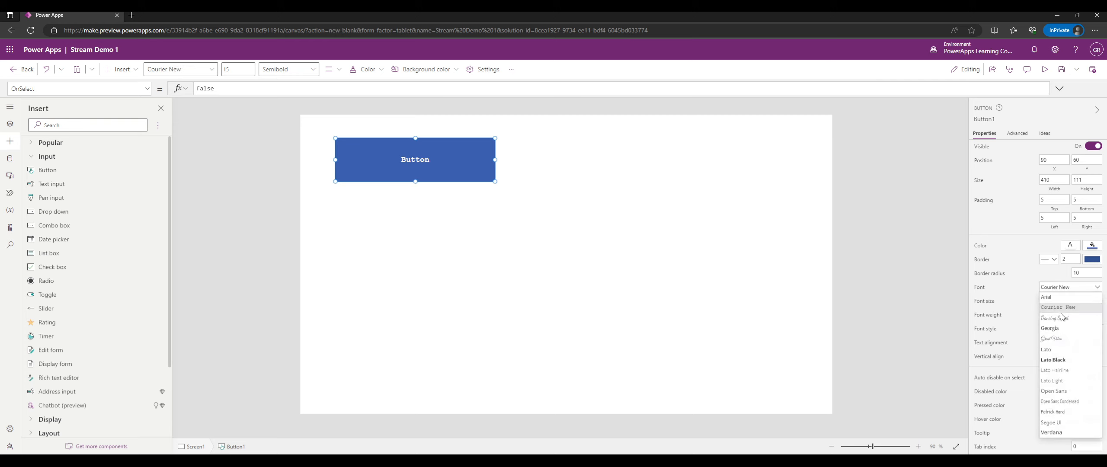
click(1063, 352)
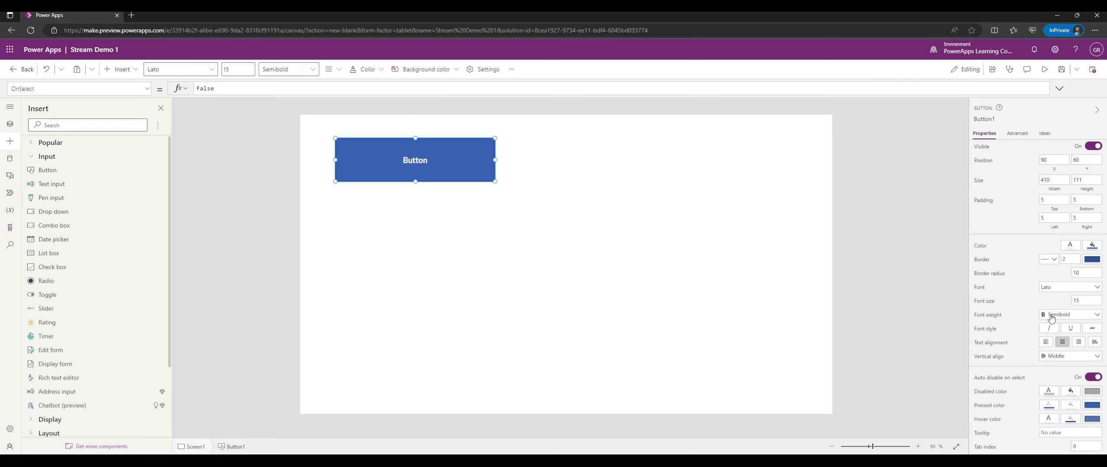
Set the label font size to 50, then 5, and shrink the button to 170 by 112.
click(1082, 298)
key(Return)
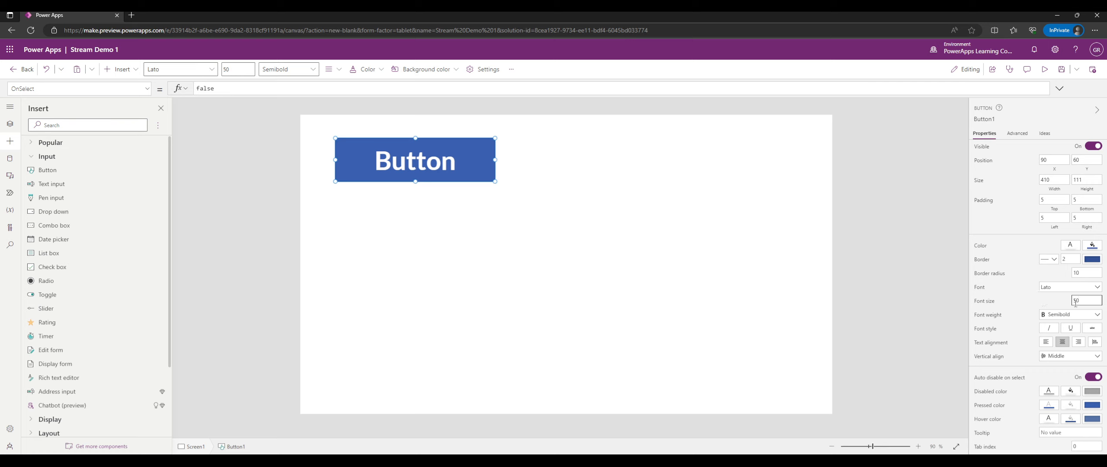
key(BackSpace)
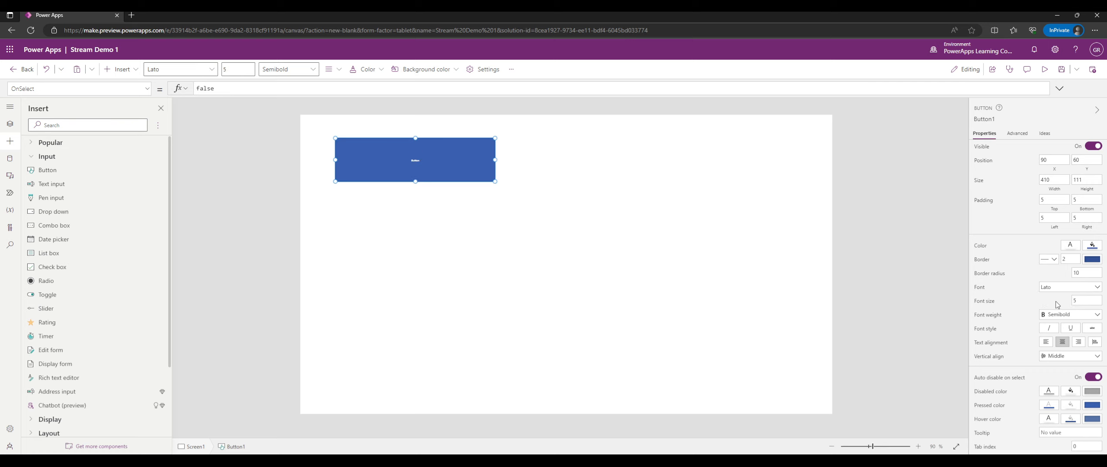
drag(493, 181, 394, 189)
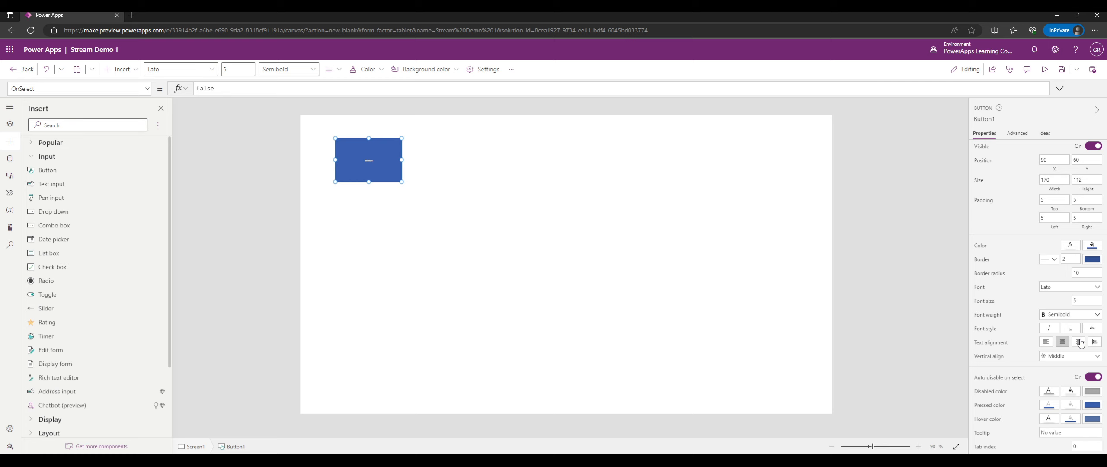
Set the label font size to 35, enlarge the button to 474 by 190, and centre the label.
click(1045, 342)
click(1092, 302)
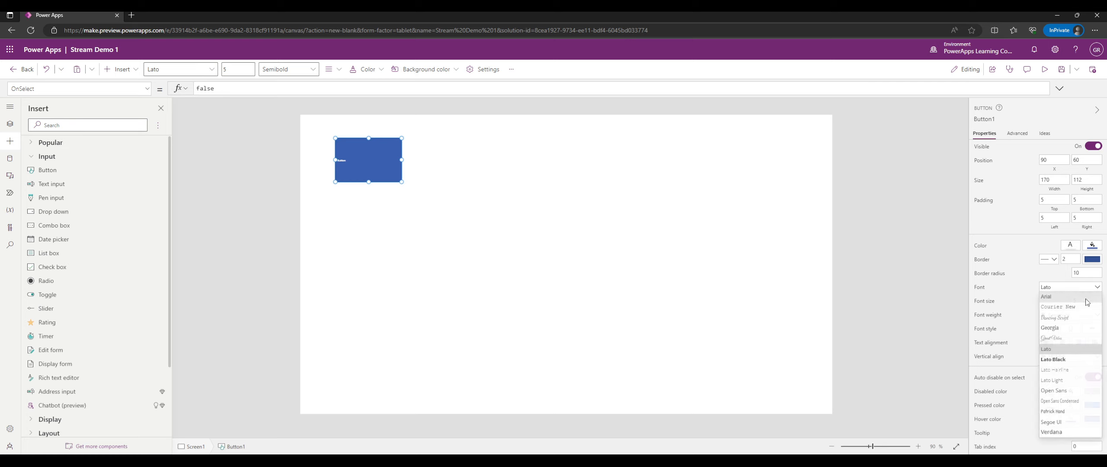
text(3)
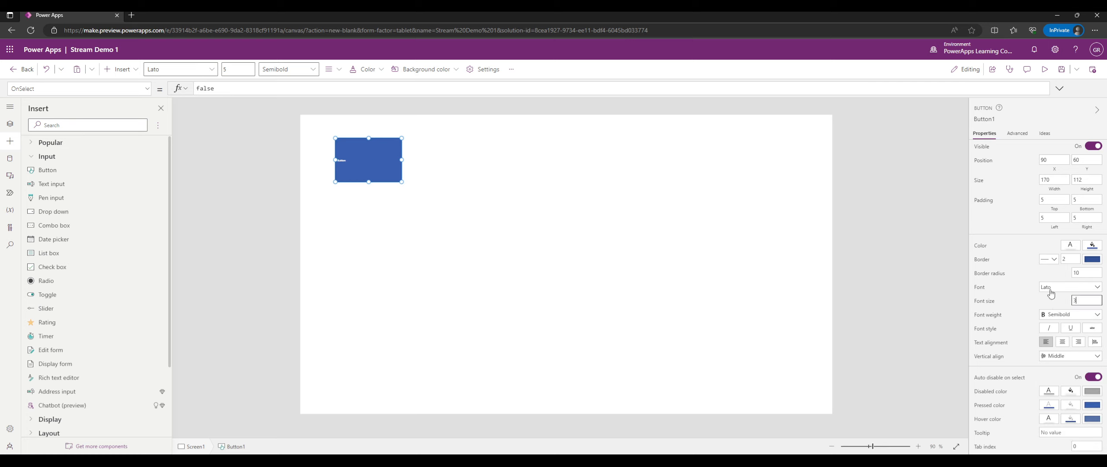
text(5)
drag(402, 181, 524, 217)
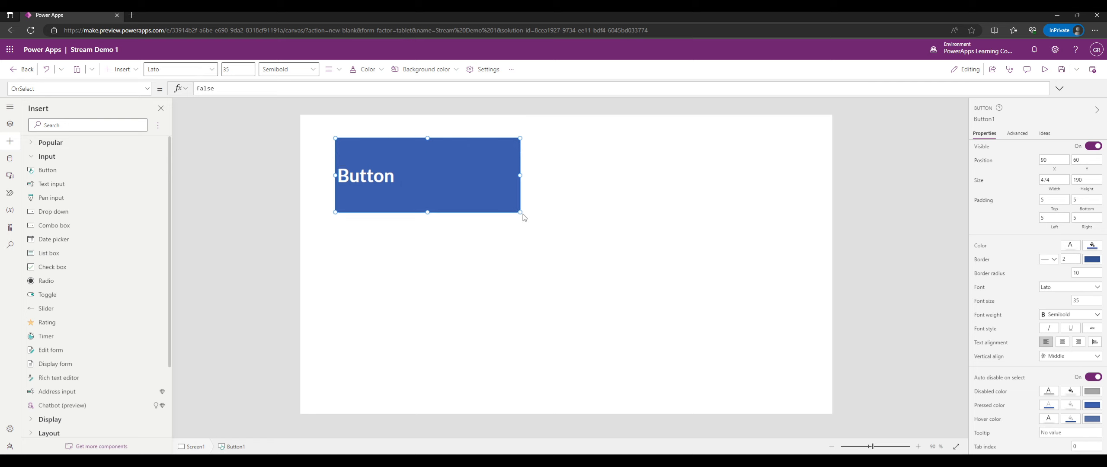
click(1078, 342)
click(1064, 343)
click(1046, 342)
click(1062, 342)
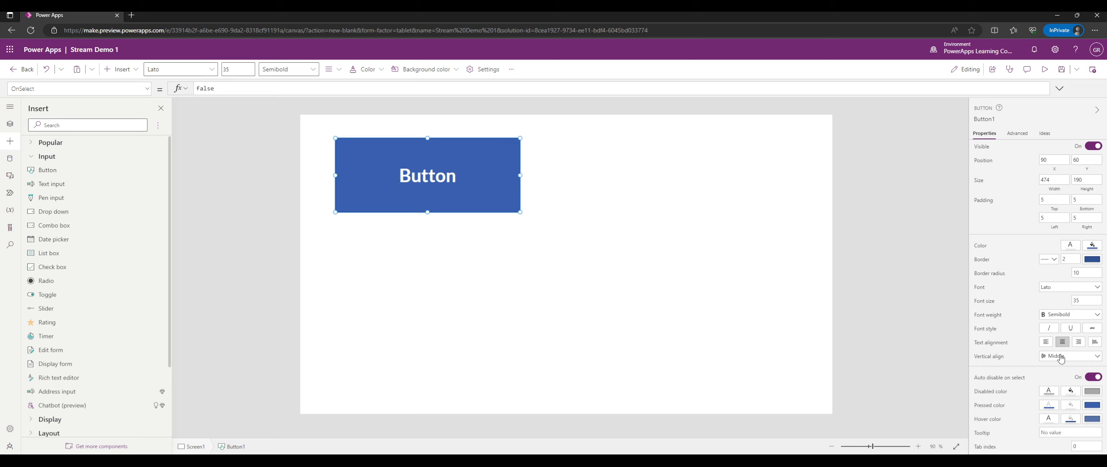
Set the button's left padding to 0 and its top padding to 50.
click(1045, 199)
text(2)
click(1016, 203)
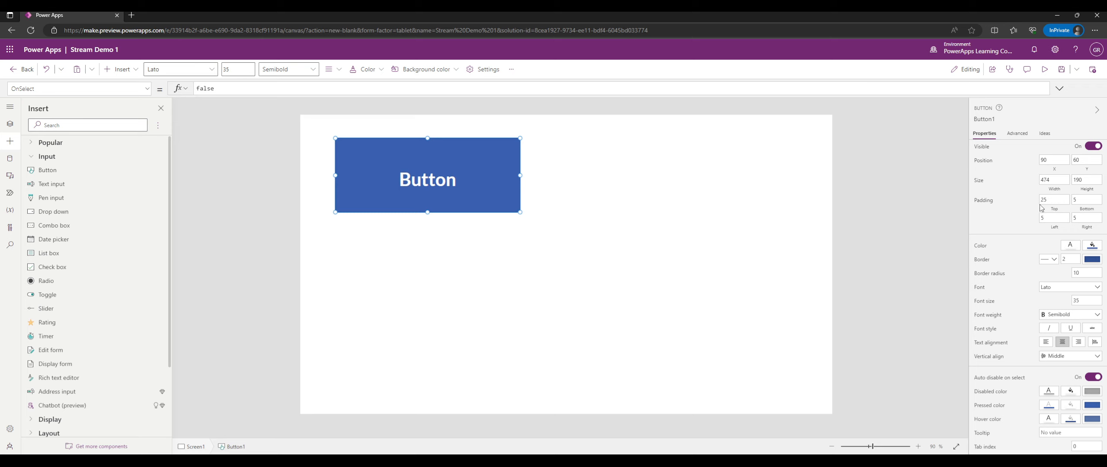
drag(1053, 218, 1015, 222)
click(1010, 217)
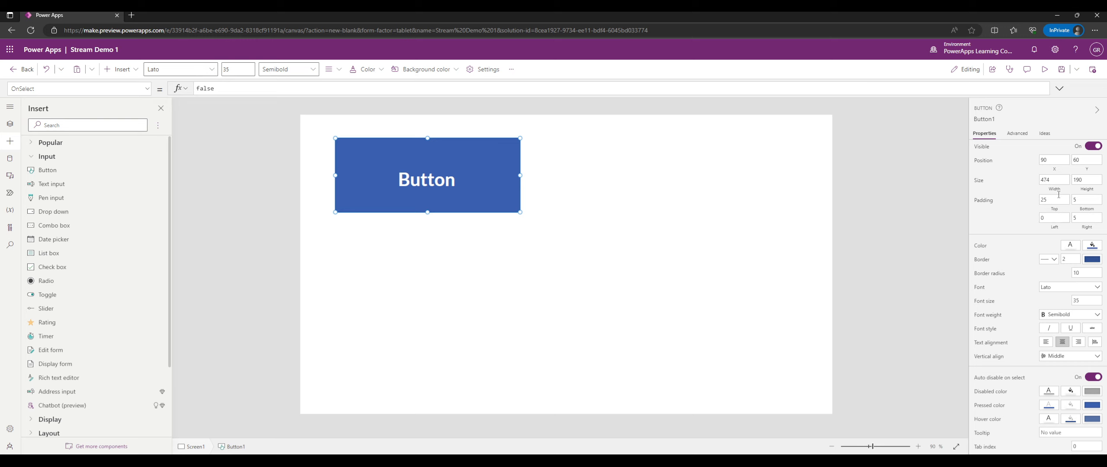
double_click(1042, 200)
text(50)
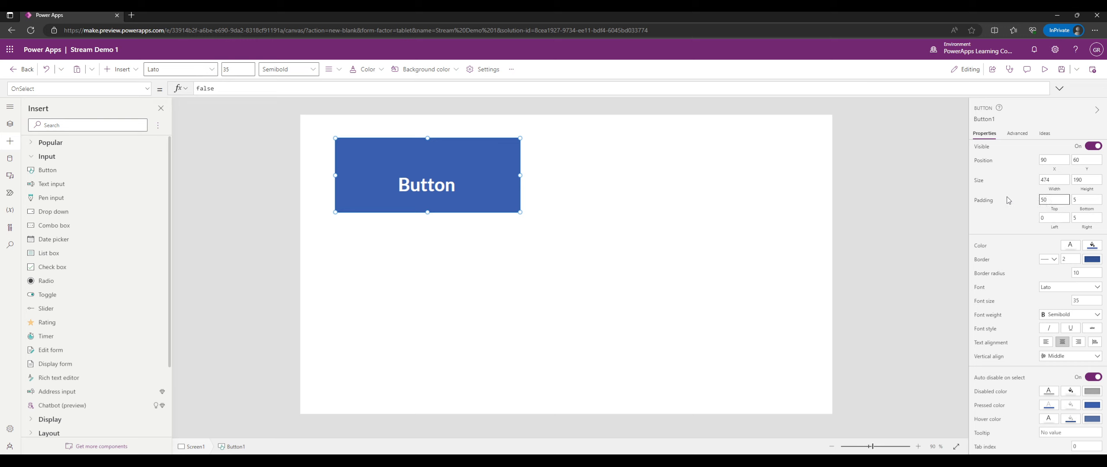
Move the button to position 0, 0 and shrink it to 207 by 113.
click(1016, 211)
scroll(1054, 291, up, 1)
scroll(1054, 290, down, 1)
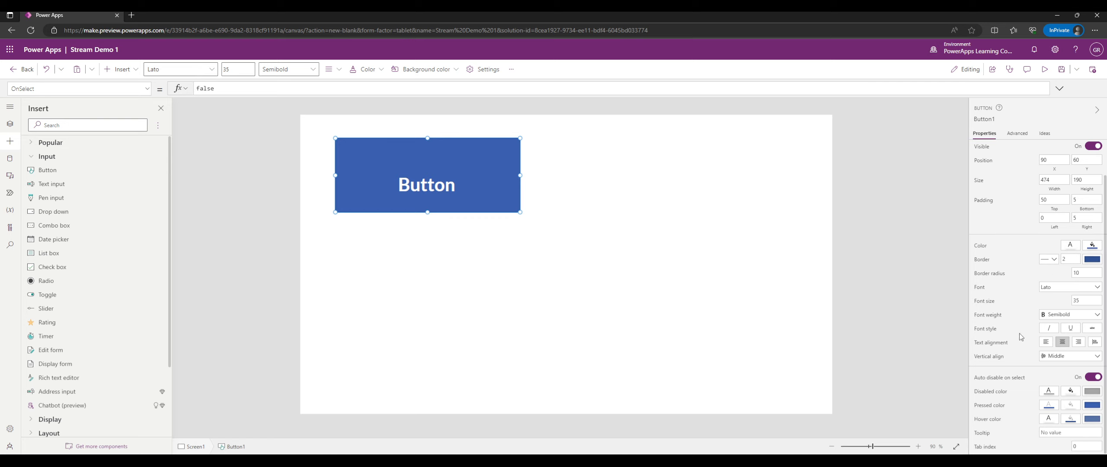
click(148, 88)
click(148, 88)
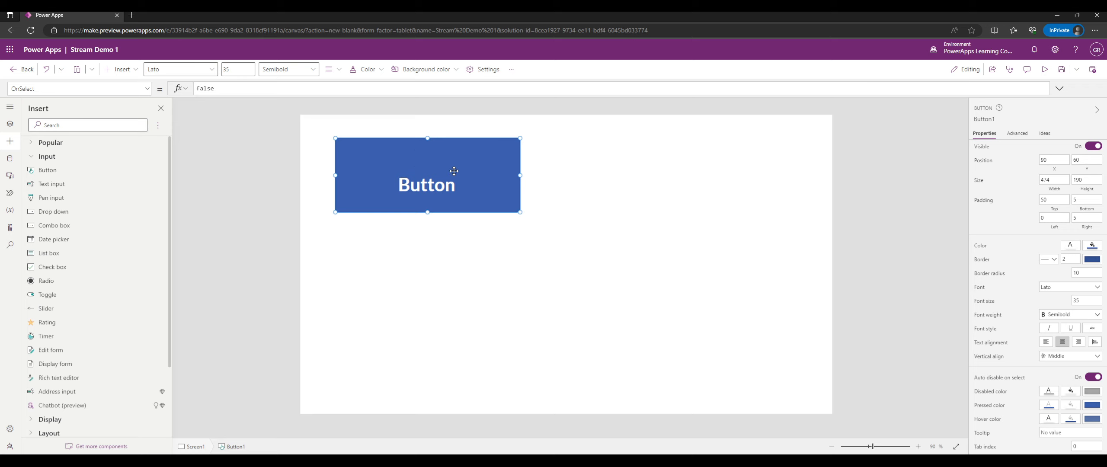
drag(430, 161, 395, 139)
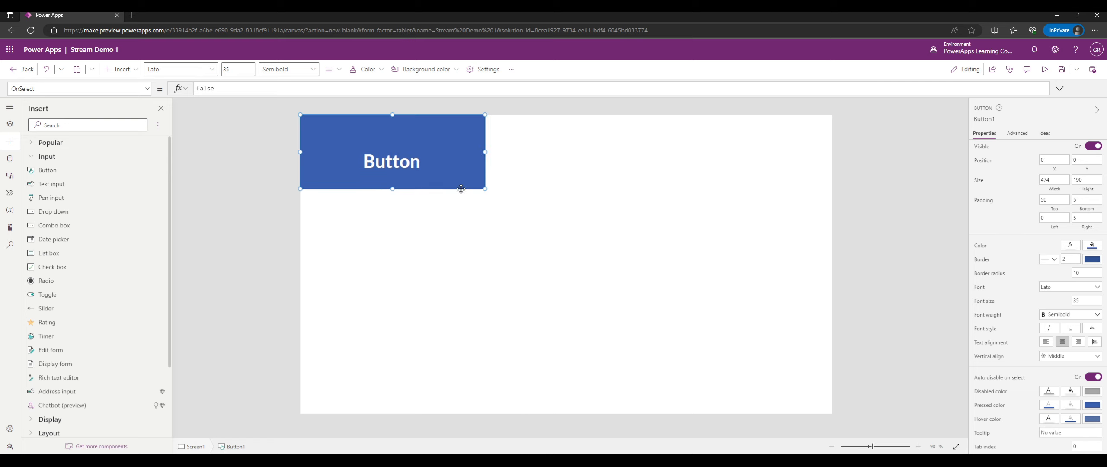
drag(485, 188, 381, 159)
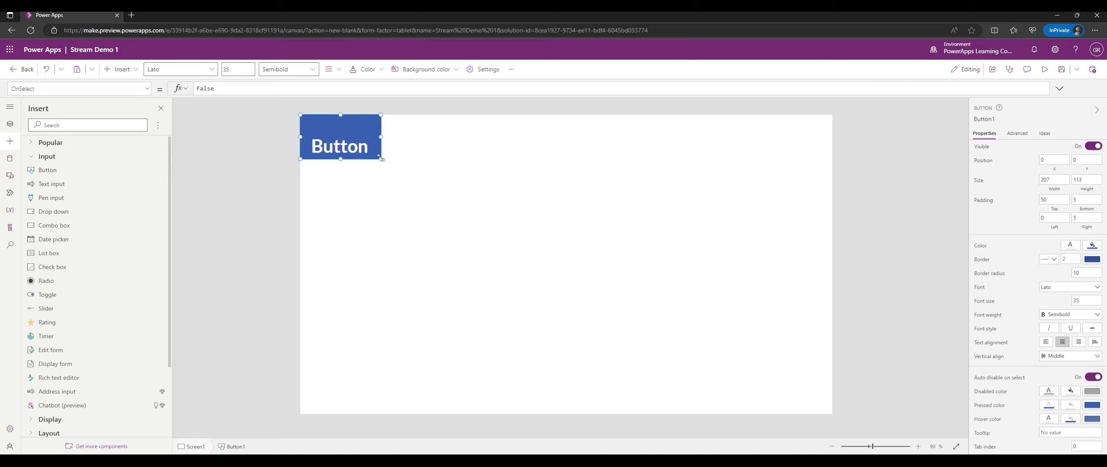
Insert a text input below the button and adjust its size.
click(52, 184)
drag(389, 129, 390, 191)
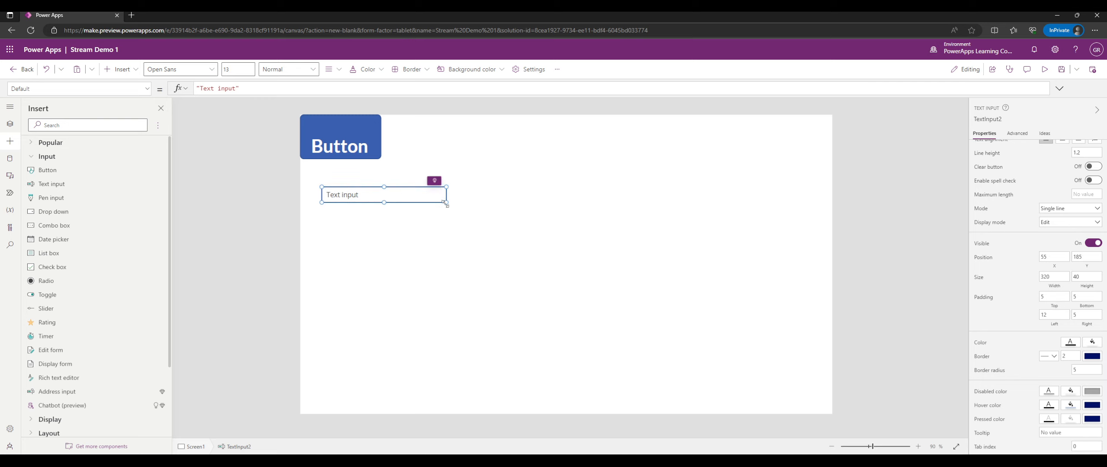
drag(450, 204, 513, 241)
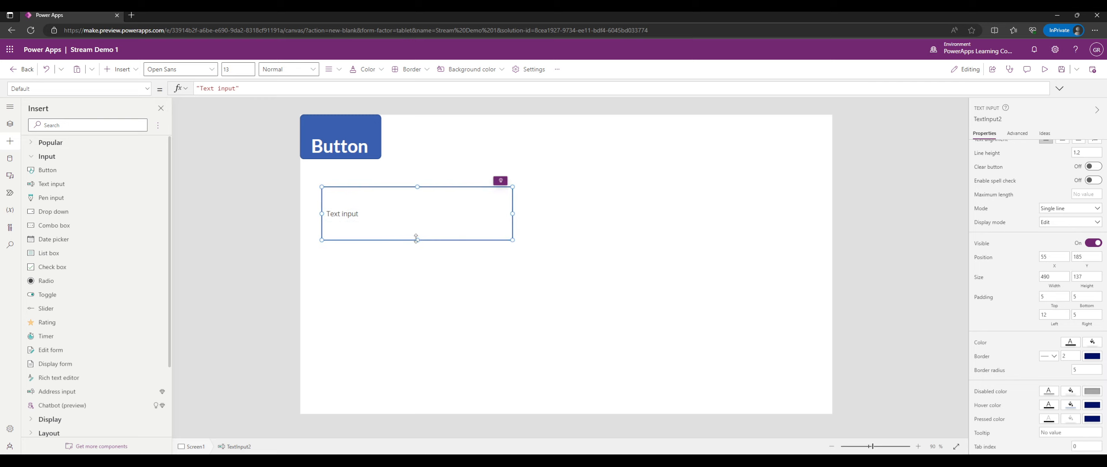
drag(417, 239, 420, 211)
Try Multiline and Password modes, then return the text input to Single line and widen it.
click(1048, 208)
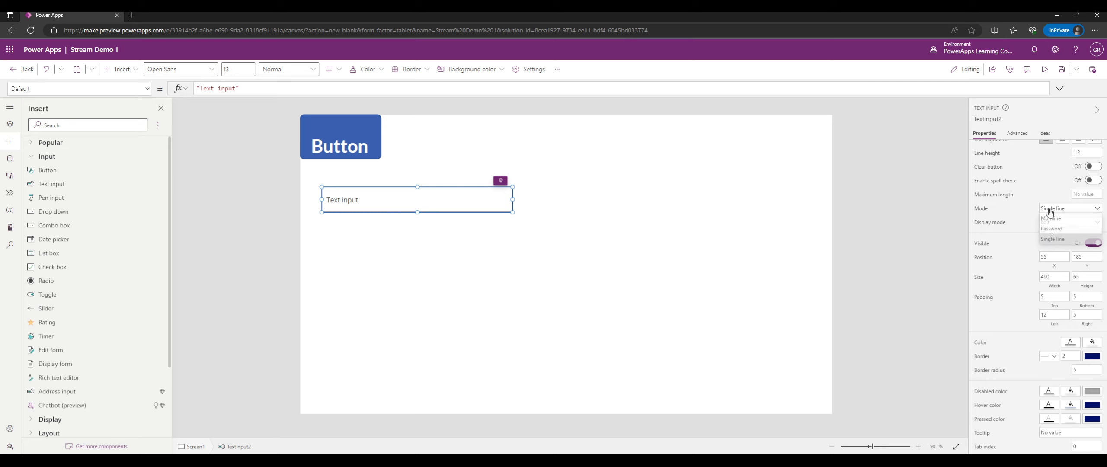
click(1051, 219)
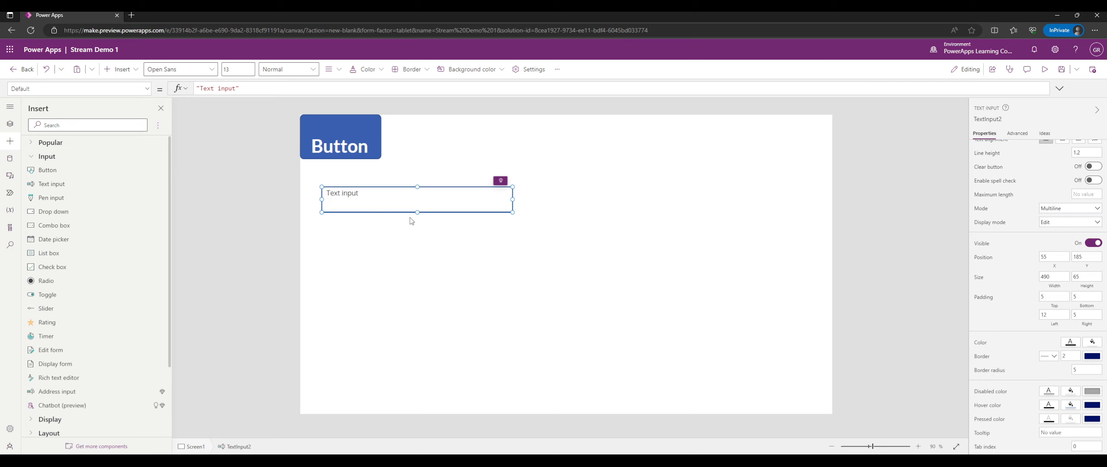
drag(417, 211, 418, 280)
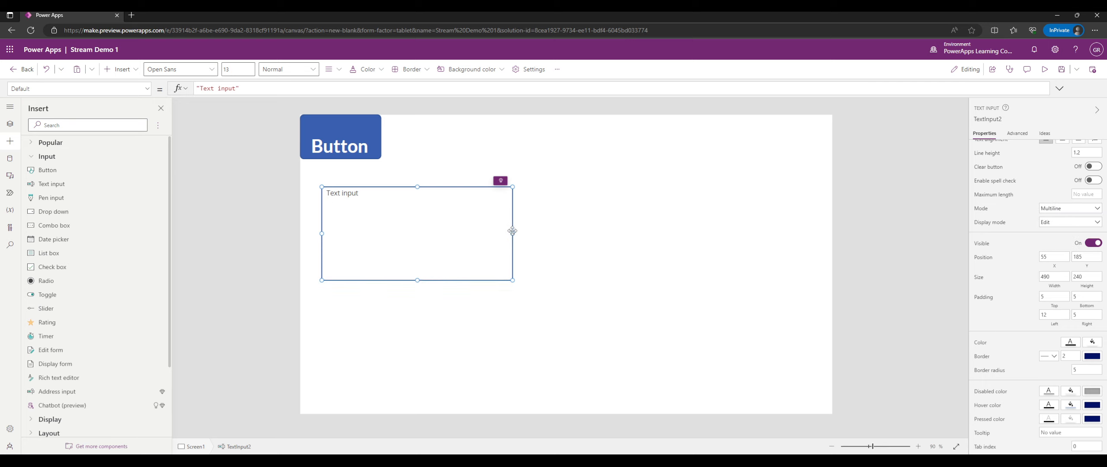
click(1044, 210)
click(1050, 230)
drag(416, 281, 415, 199)
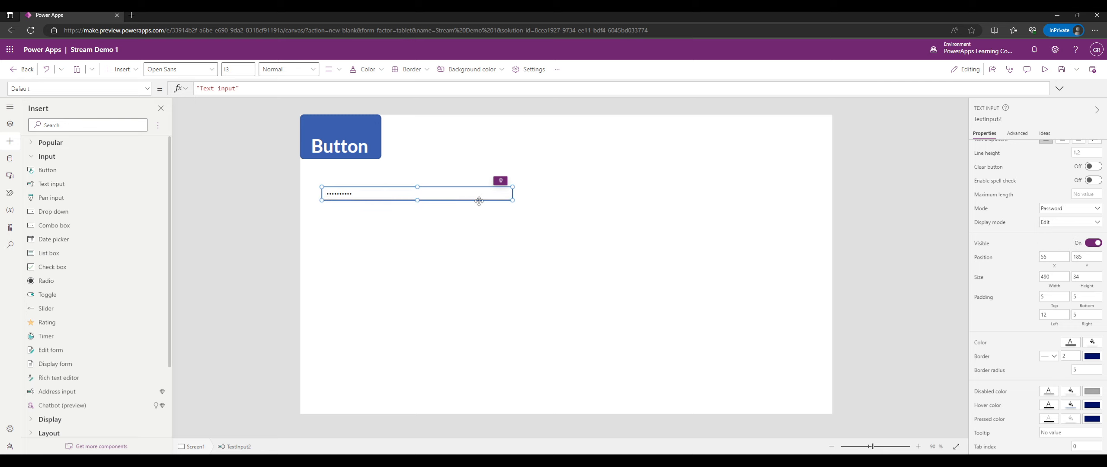
drag(418, 202, 417, 209)
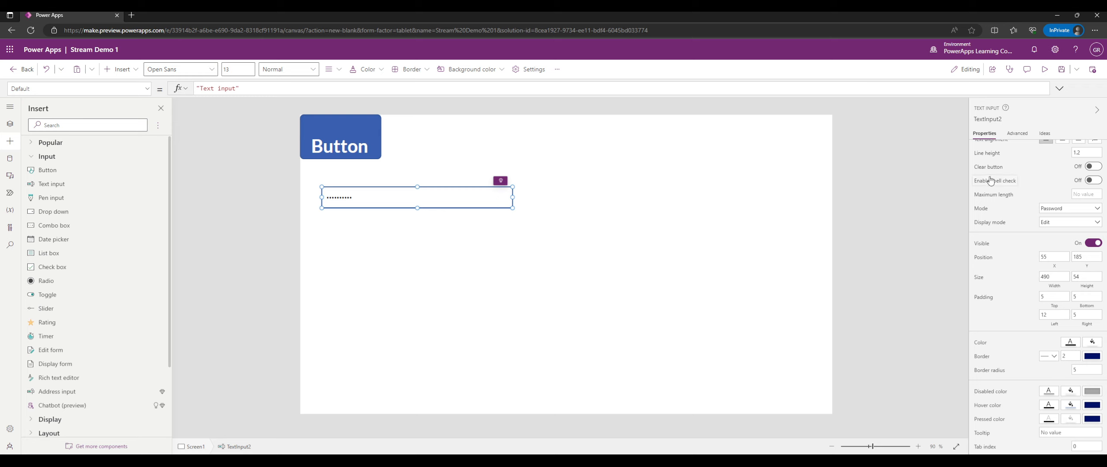
click(1056, 210)
click(1054, 240)
scroll(1004, 208, up, 3)
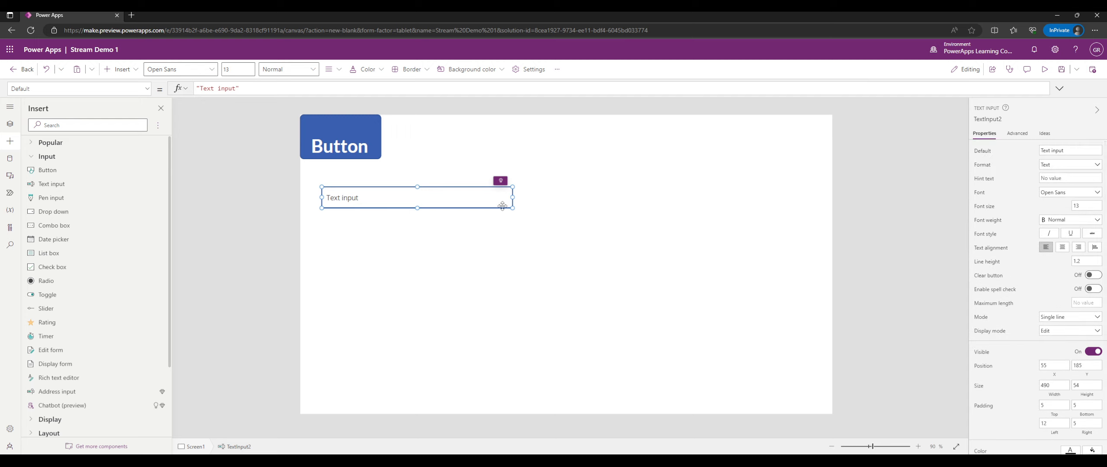
drag(513, 208, 555, 209)
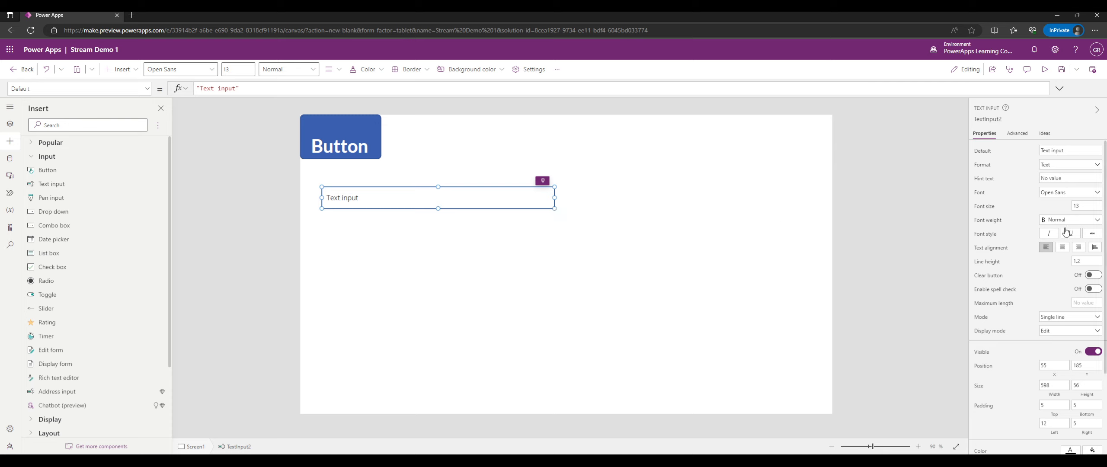
Set the text input font to Segoe UI, keeping Normal font weight after trying Bold.
click(1057, 194)
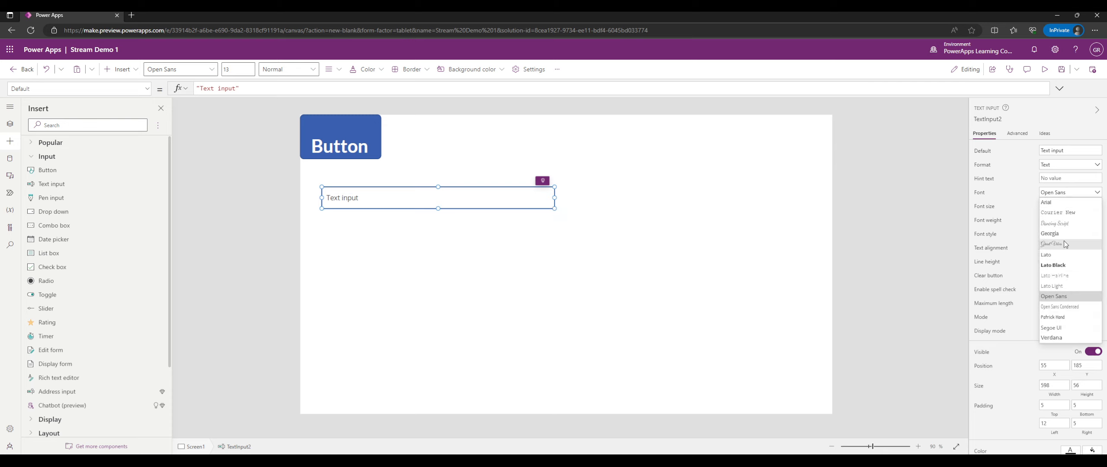
click(1062, 328)
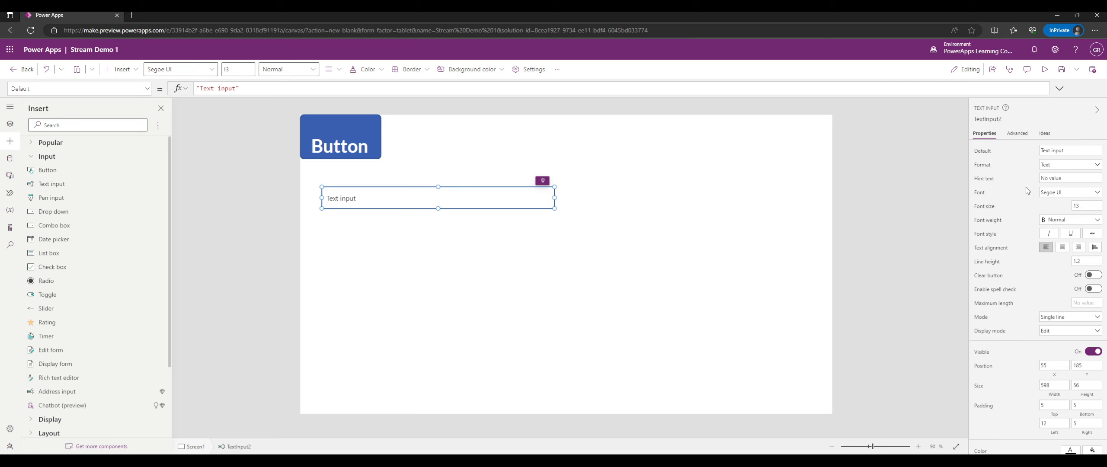
click(1057, 219)
click(1060, 234)
click(1059, 220)
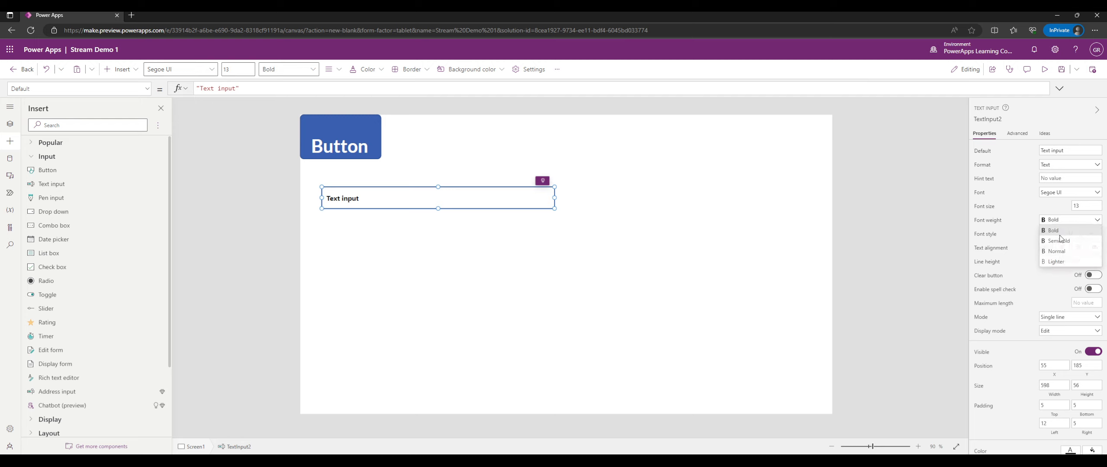
click(1062, 256)
Try italic, underline and strikethrough on the placeholder text, then remove them all.
scroll(1028, 249, down, 1)
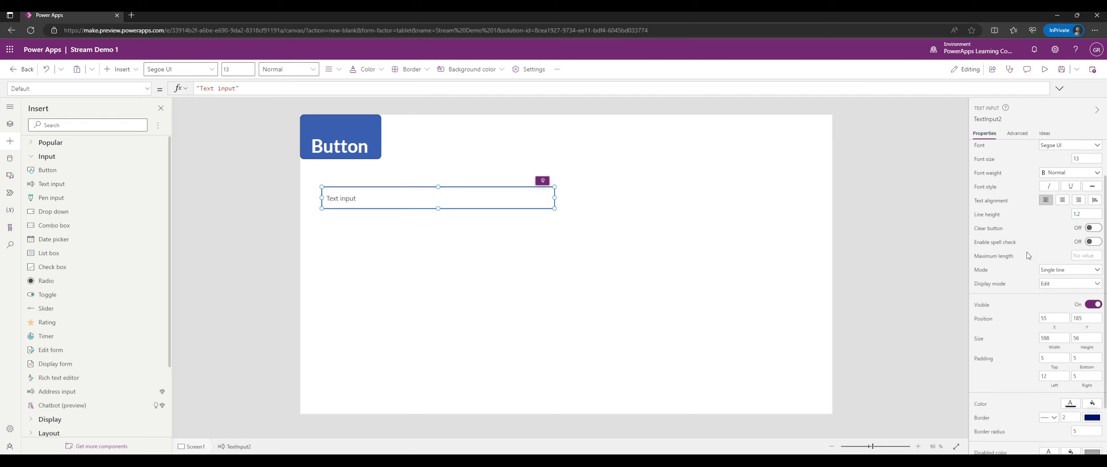
click(1050, 187)
click(1070, 186)
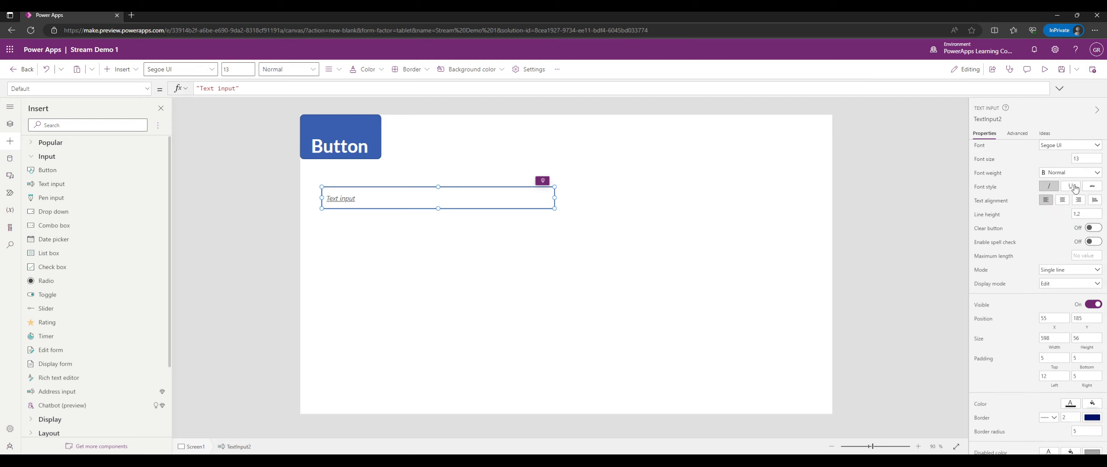
click(1091, 187)
click(1071, 187)
click(1091, 187)
click(1049, 189)
Turn on the clear button, leave spell checking off, and set maximum length to 10.
click(1095, 228)
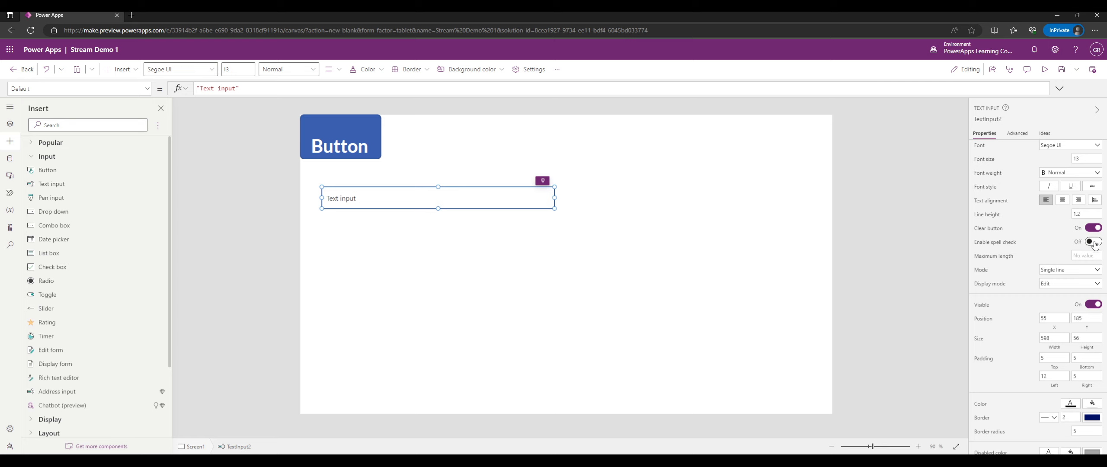
click(1094, 242)
click(1090, 244)
click(1086, 256)
text(10)
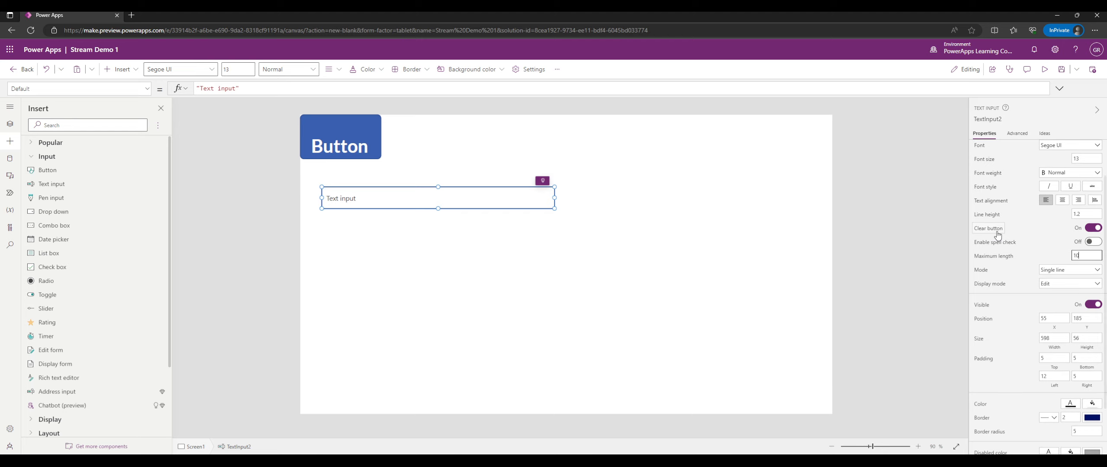
click(1045, 69)
click(342, 177)
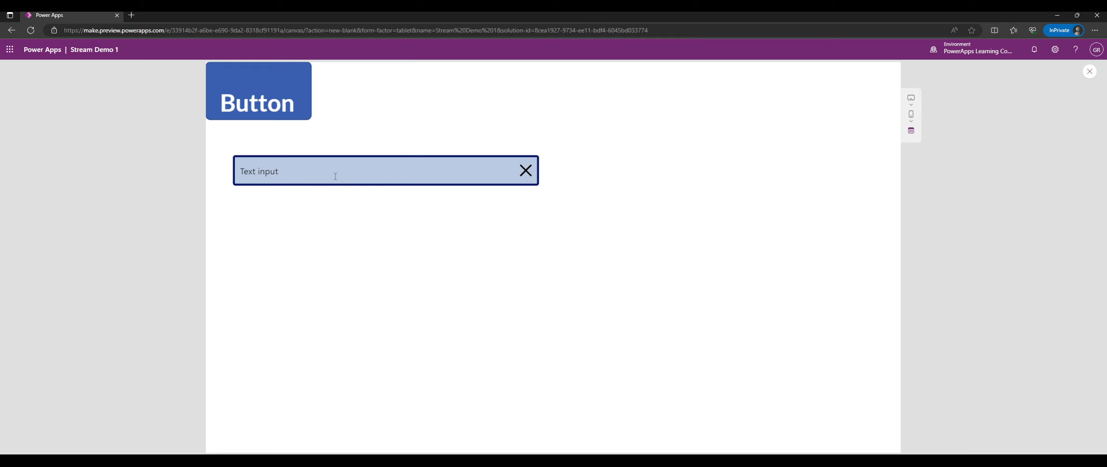
text(alk;sdf;la)
key(BackSpace)
key(BackSpace)
key(BackSpace)
key(BackSpace)
key(BackSpace)
key(BackSpace)
key(BackSpace)
key(BackSpace)
key(BackSpace)
key(BackSpace)
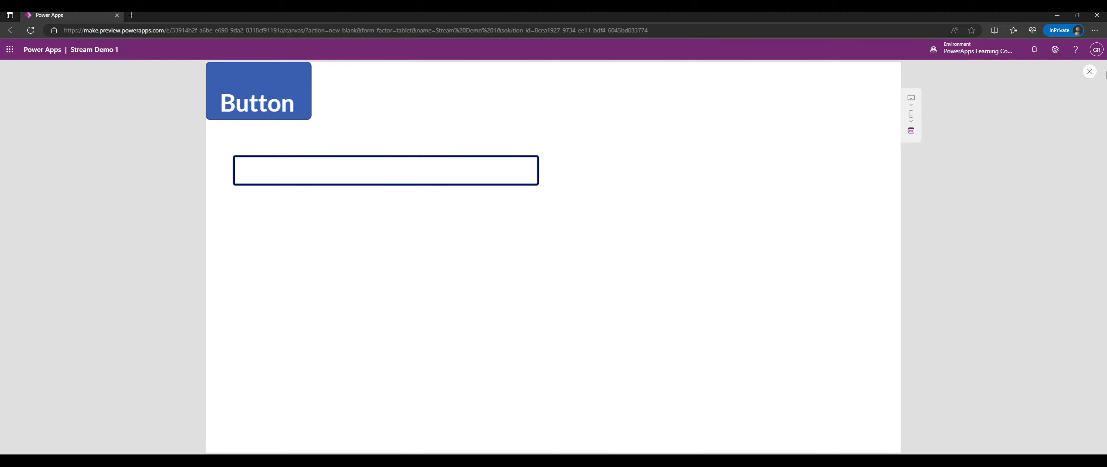
click(1088, 72)
click(437, 204)
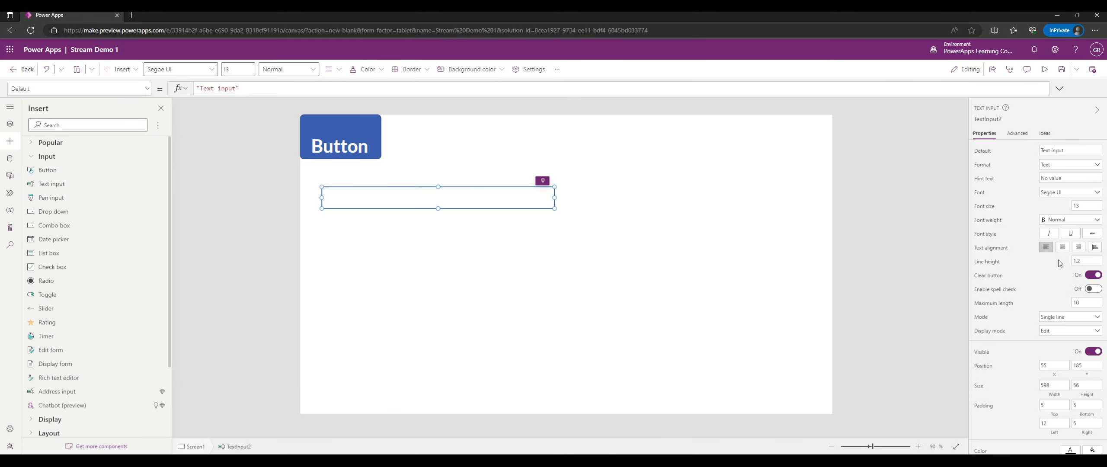
Turn TextInput2's Visible off, then select it from the Tree view.
scroll(1053, 264, down, 3)
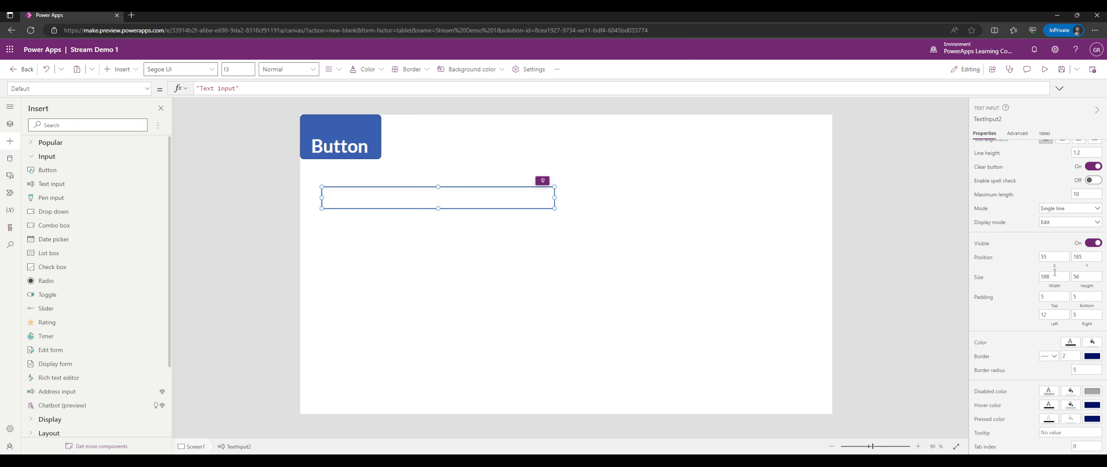
click(1090, 242)
click(754, 271)
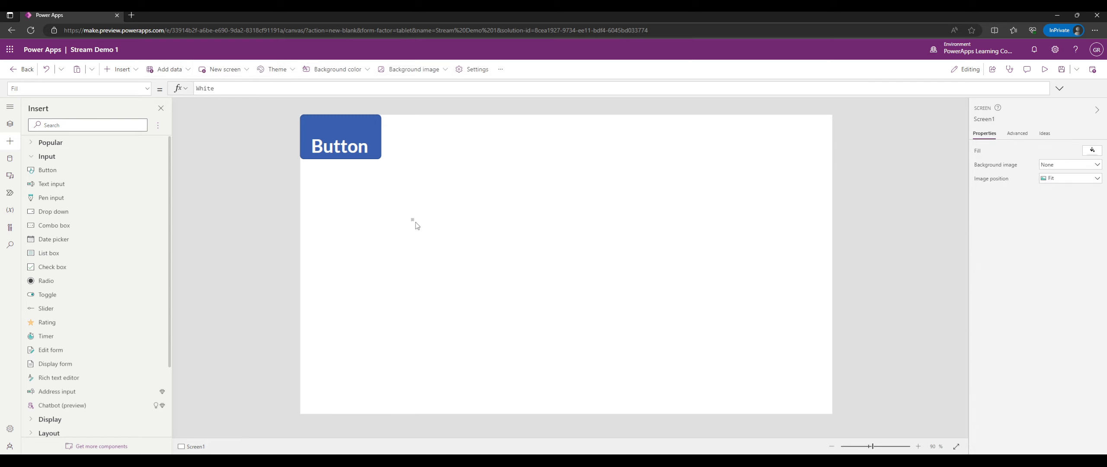
click(8, 124)
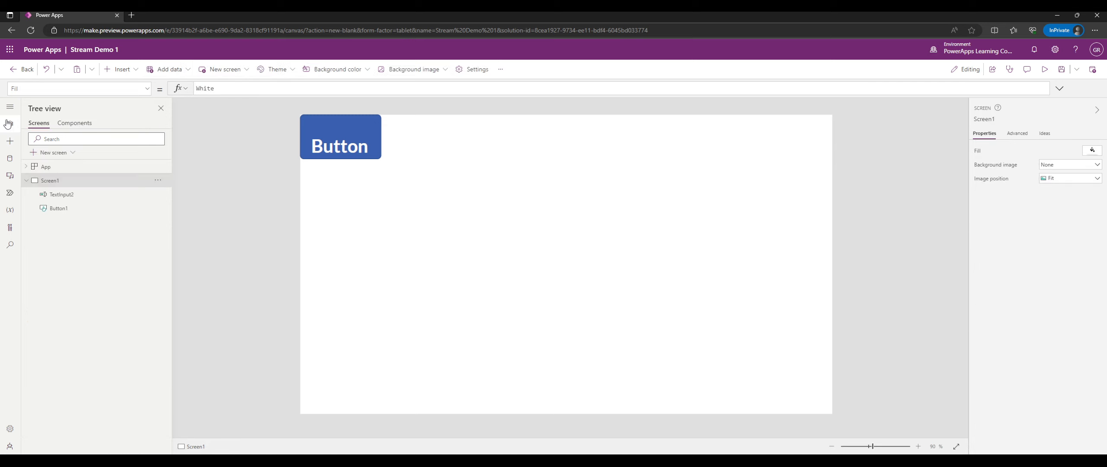
click(65, 195)
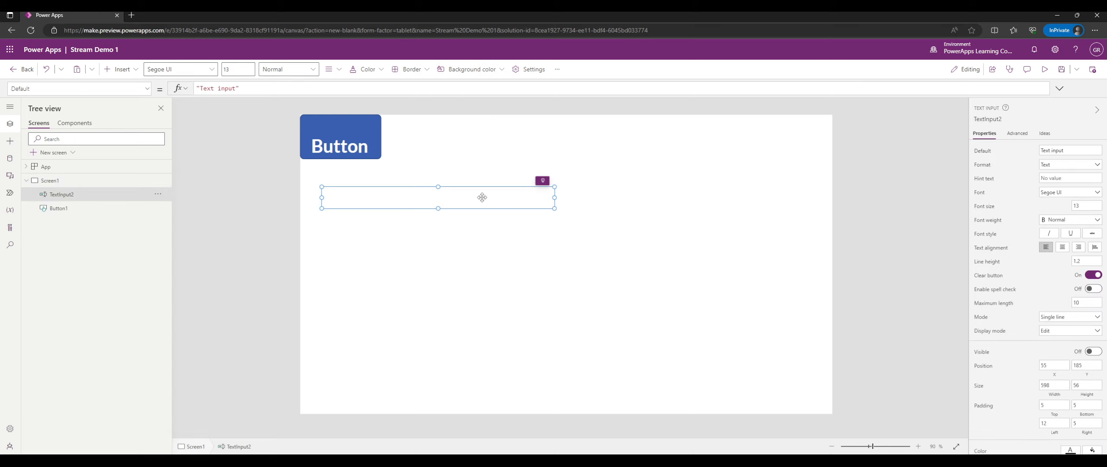
Switch between Button1 and TextInput2 in the tree, then set TextInput2 Visible back On.
click(100, 208)
click(96, 195)
click(101, 209)
click(98, 195)
click(1092, 352)
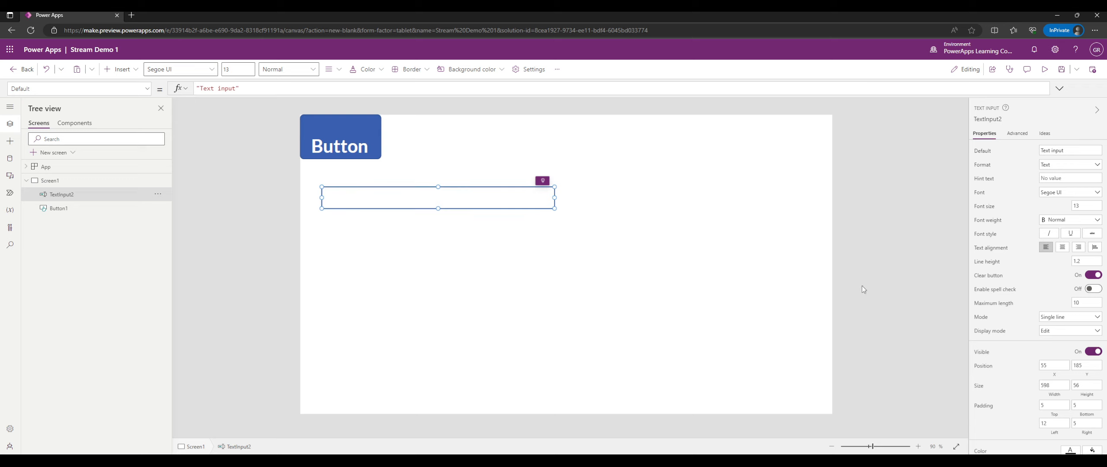
Move TextInput2 beside the button at 259, 28 and bring up Screen1's actions menu.
drag(359, 198, 438, 136)
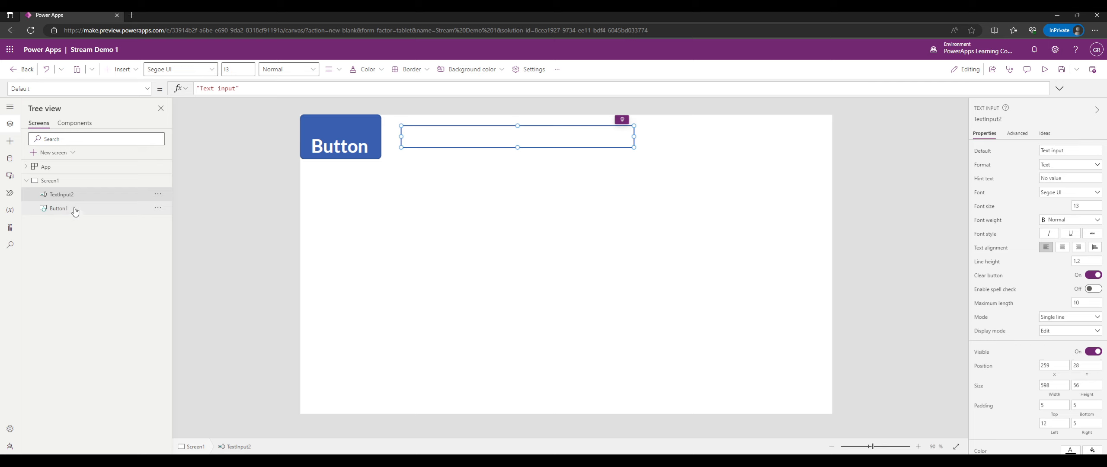
double_click(53, 180)
click(62, 194)
click(55, 180)
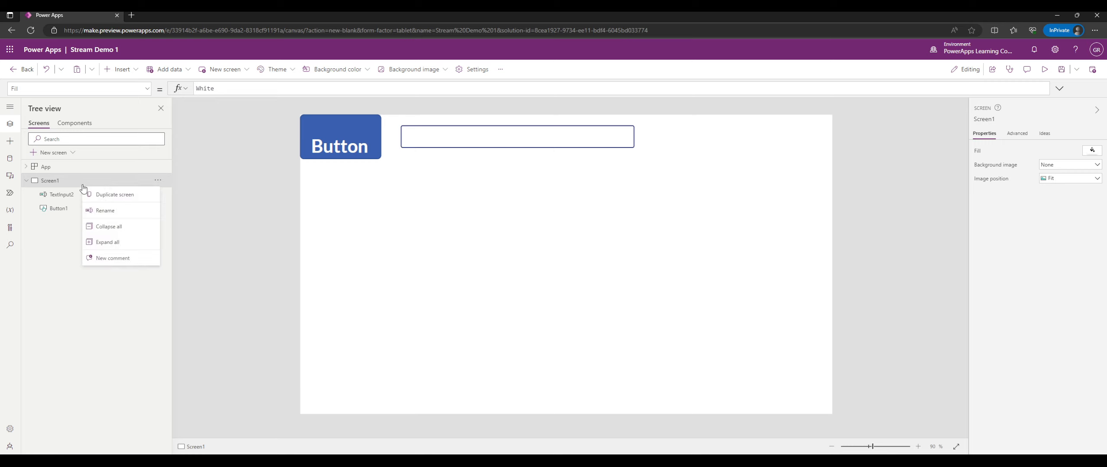
Try renaming Screen1 from its context menu and by double-clicking, leaving the name unchanged.
click(110, 213)
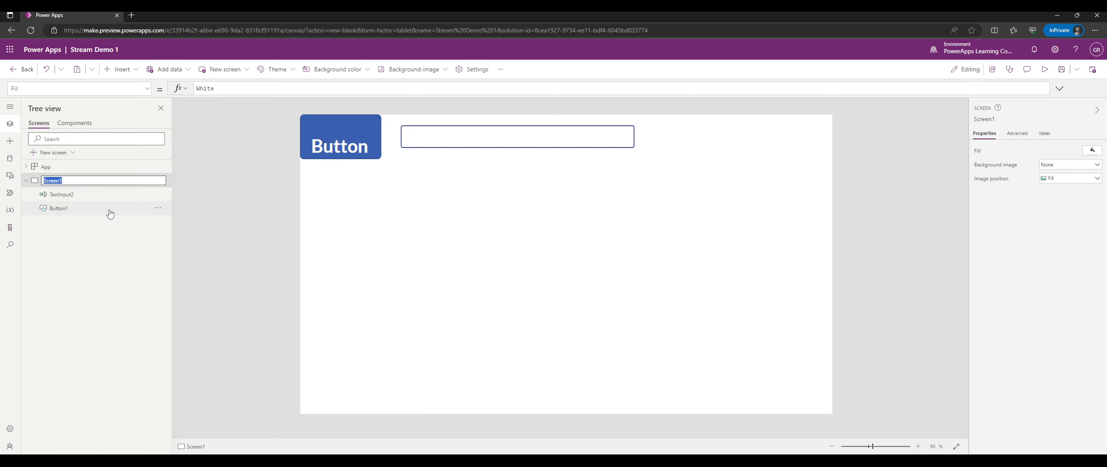
key(Return)
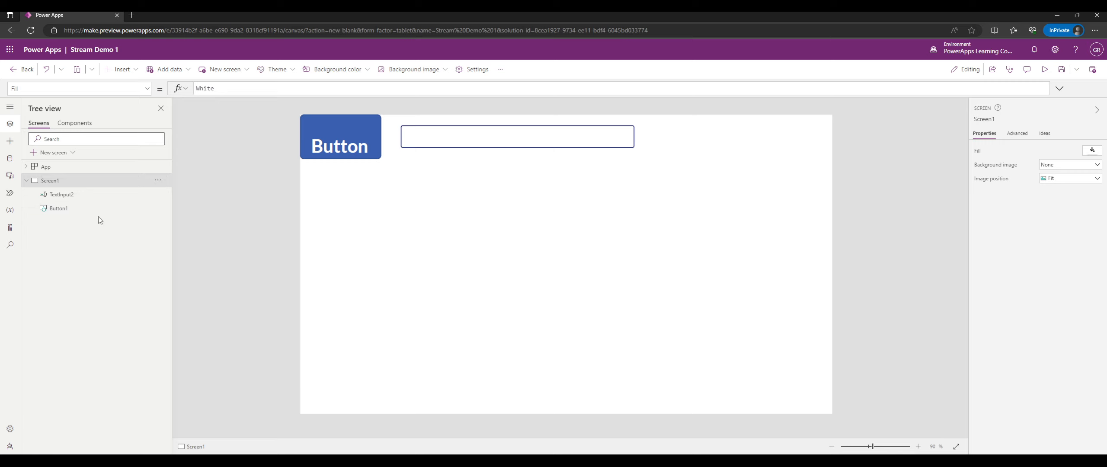
click(158, 181)
click(180, 210)
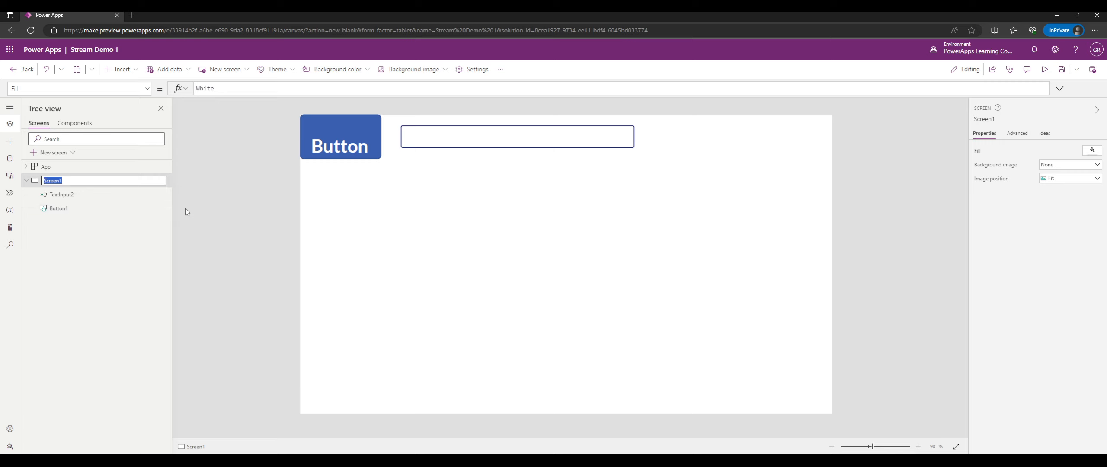
key(Return)
double_click(55, 180)
key(Return)
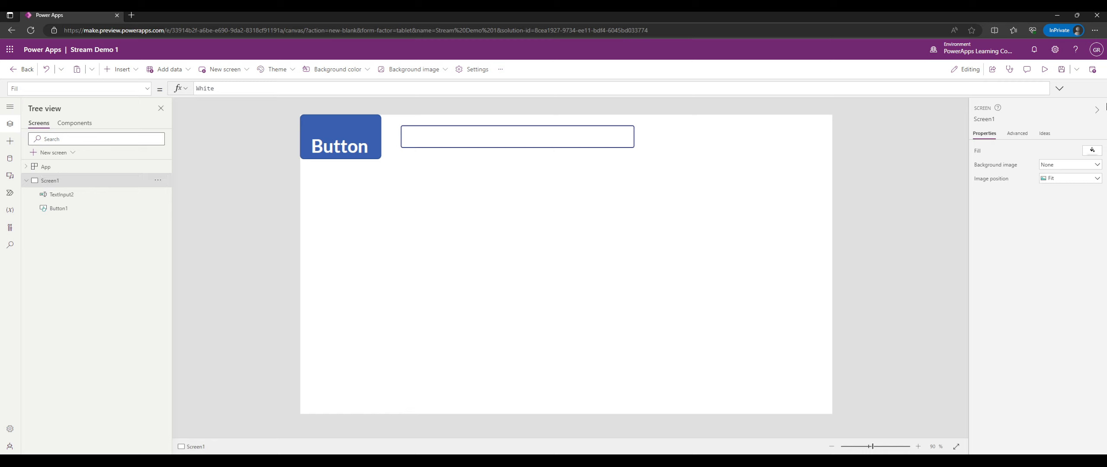
Try the screen name in the Properties pane, dismiss the F1 help page, then reopen Screen1's rename box.
click(991, 120)
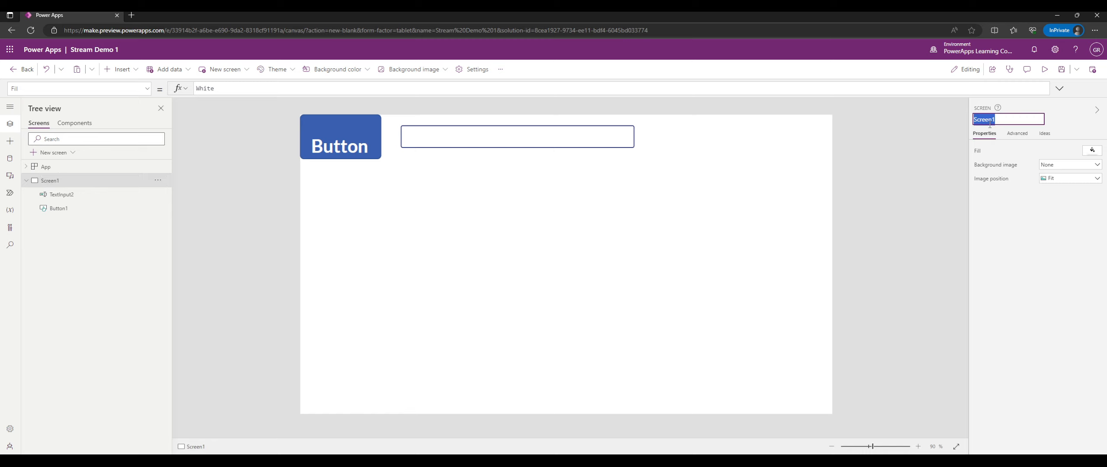
key(F1)
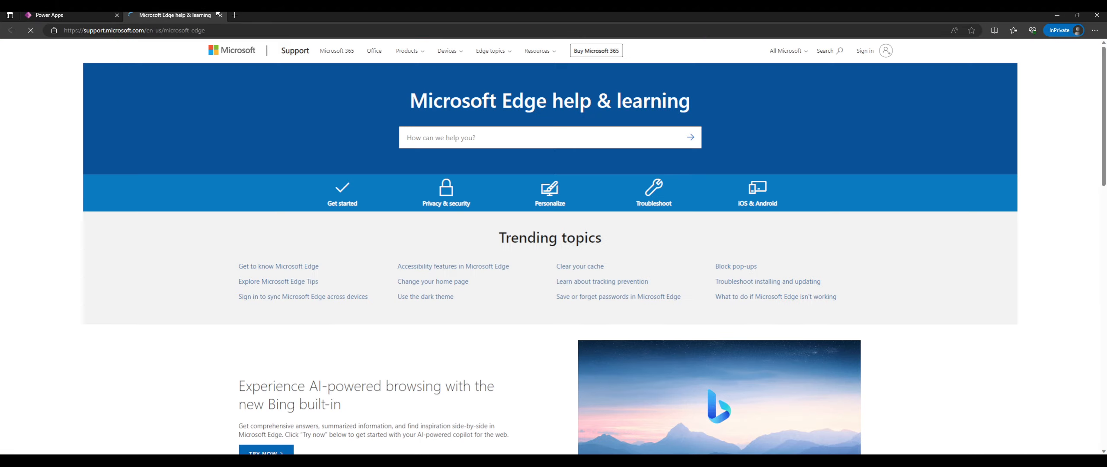
click(220, 15)
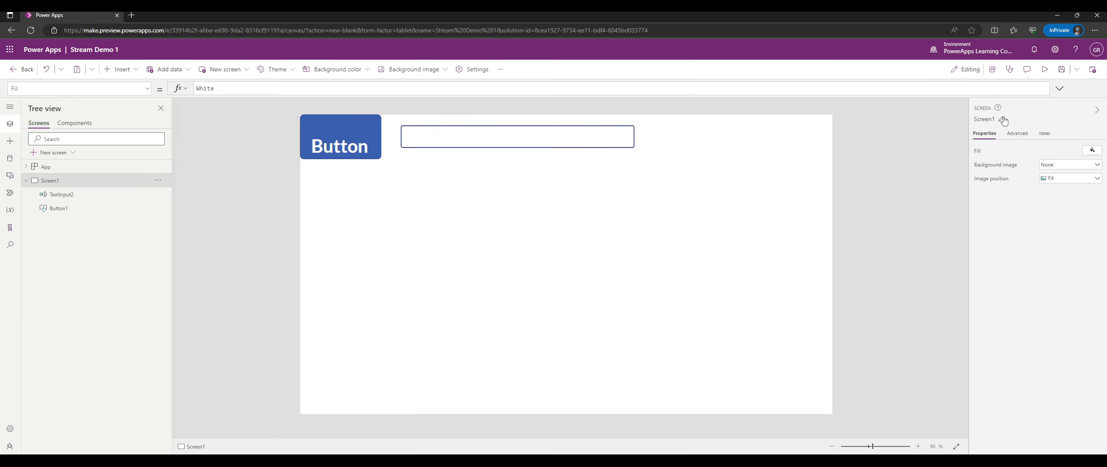
click(1002, 120)
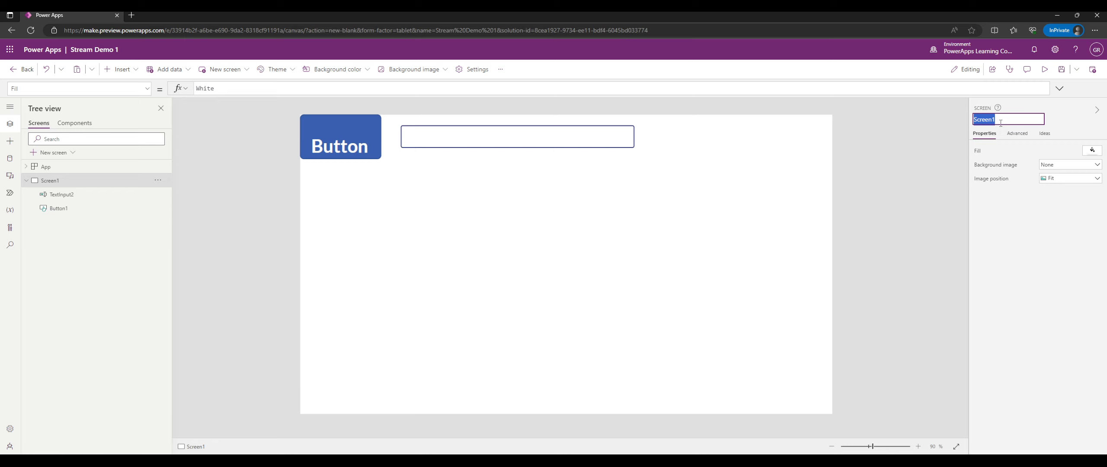
double_click(54, 180)
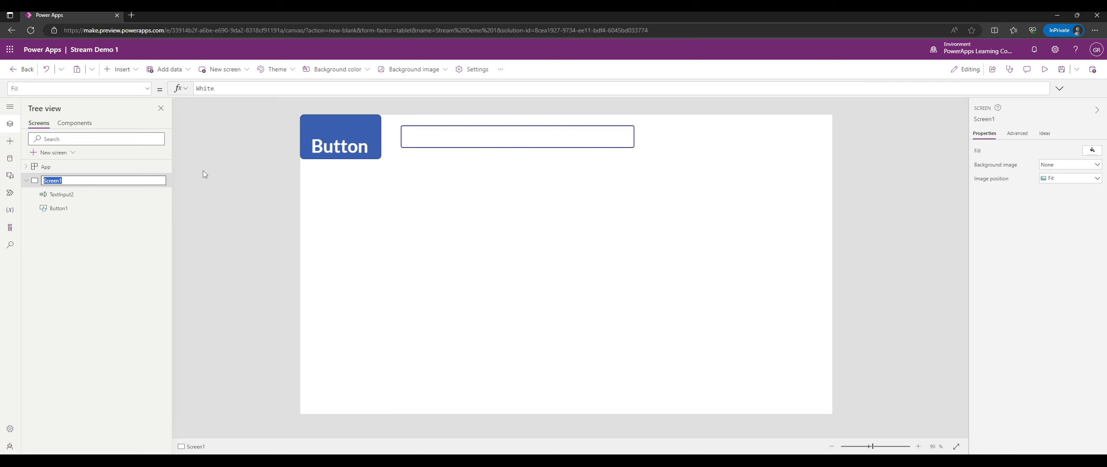
Rename TextInput2 to txtDemoTextBox.
double_click(79, 197)
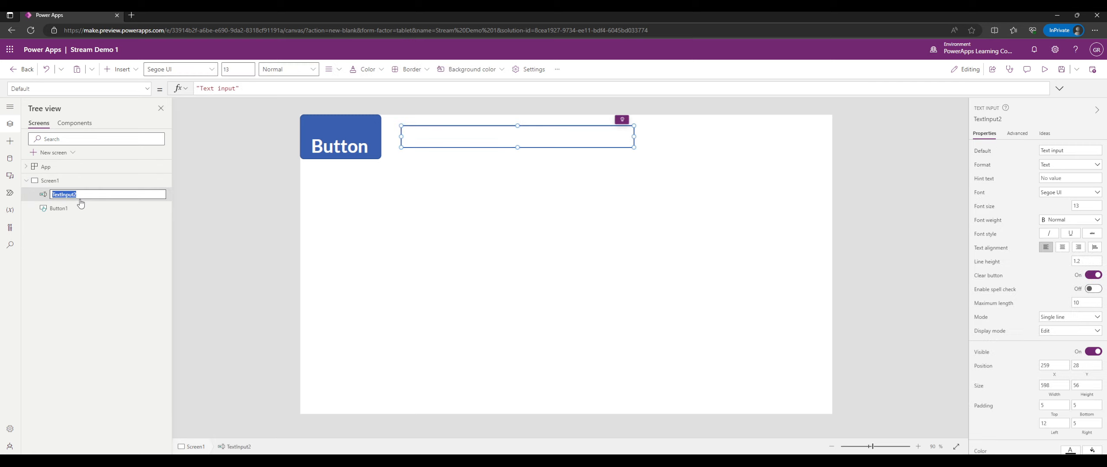
text(txt)
text(Demo1)
key(Return)
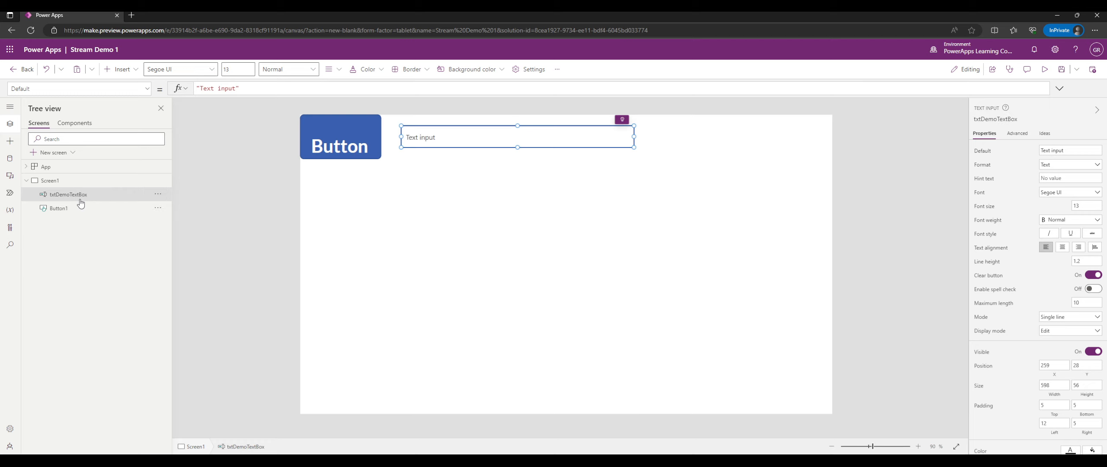
Rename Button1 to btnDemoButton.
click(76, 204)
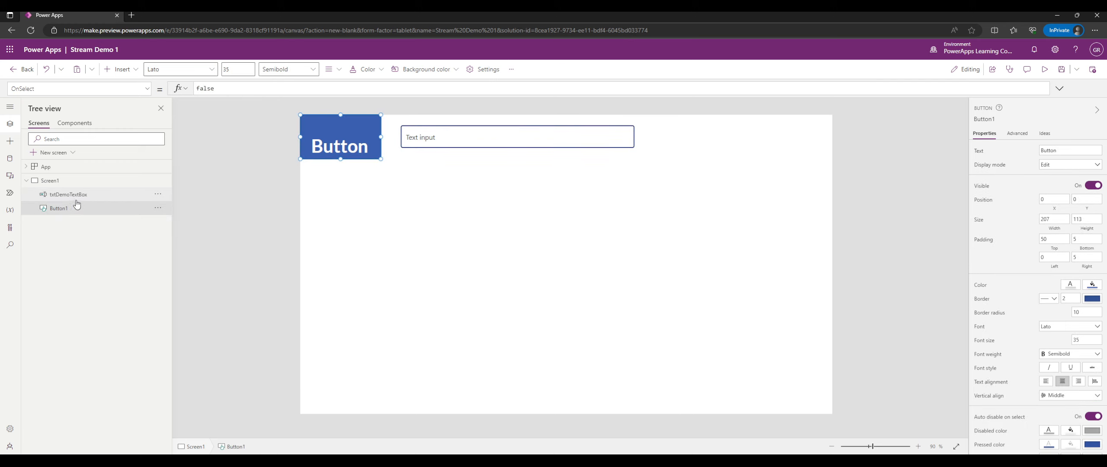
click(77, 198)
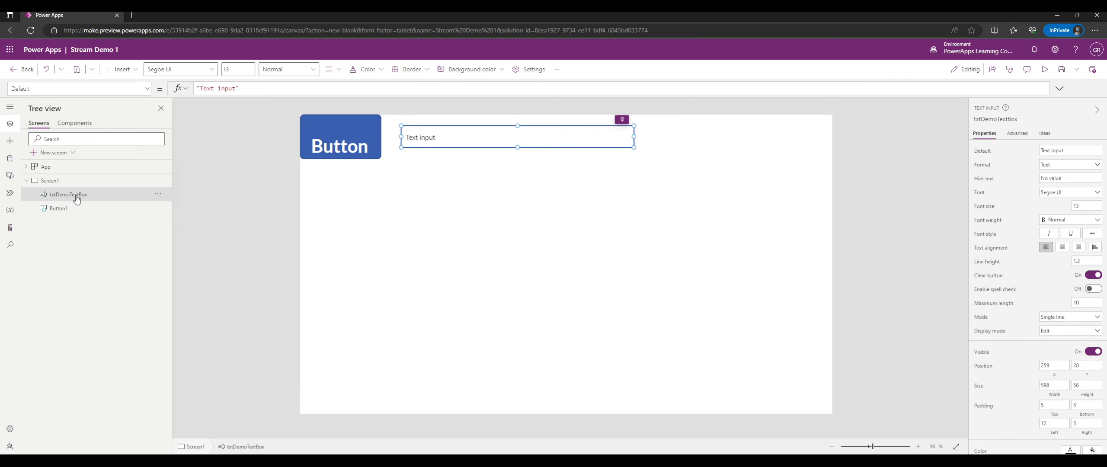
double_click(68, 210)
text(btn)
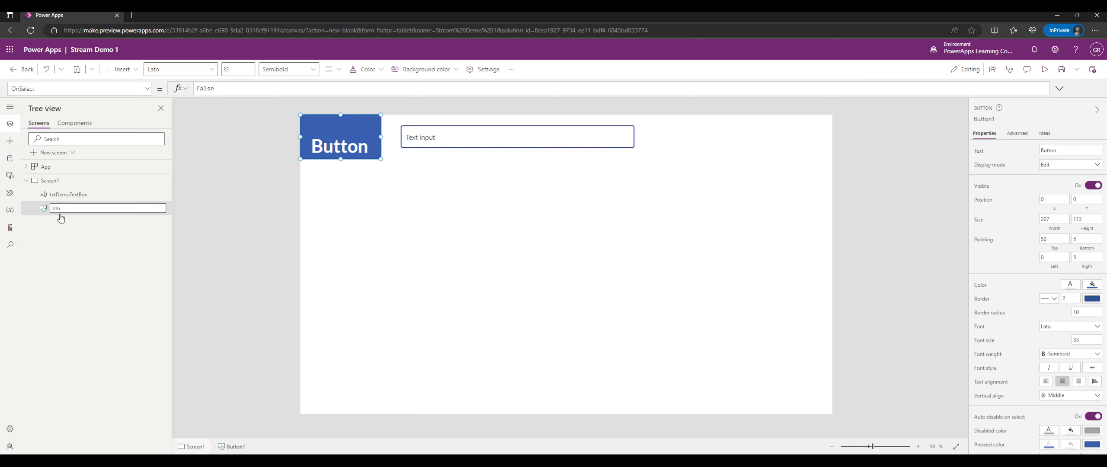
text(DemoButton)
key(Return)
Rename Screen1 to scrDemoScreen.
double_click(91, 180)
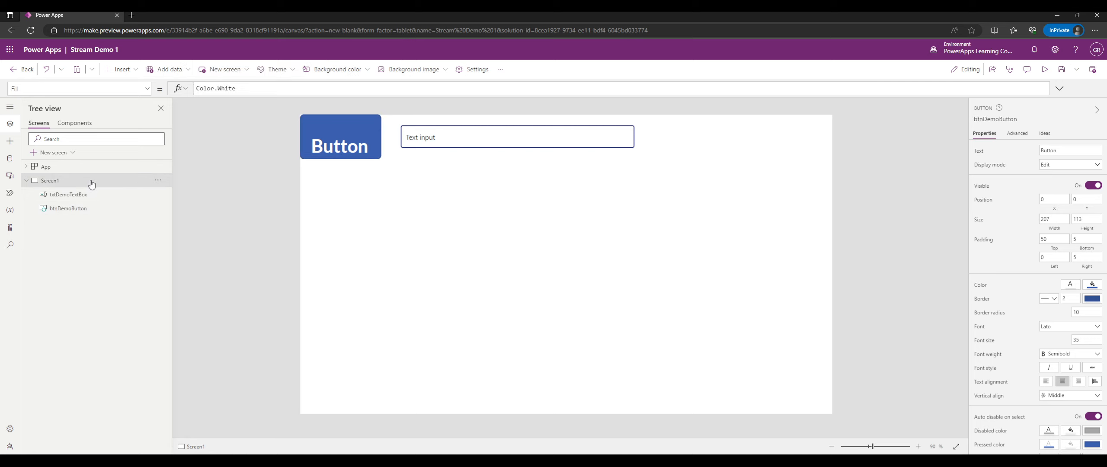
click(89, 253)
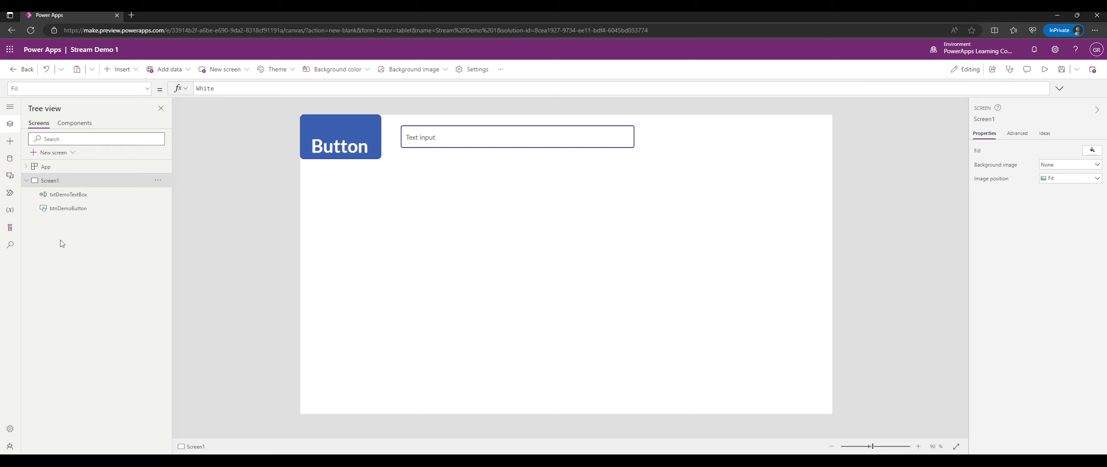
double_click(50, 180)
text(scrDe)
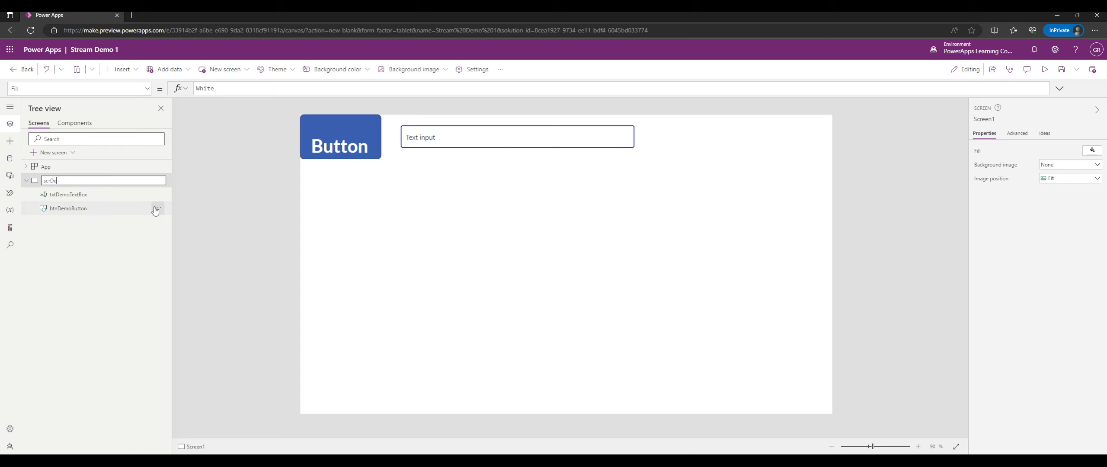
text(moScreen)
key(Return)
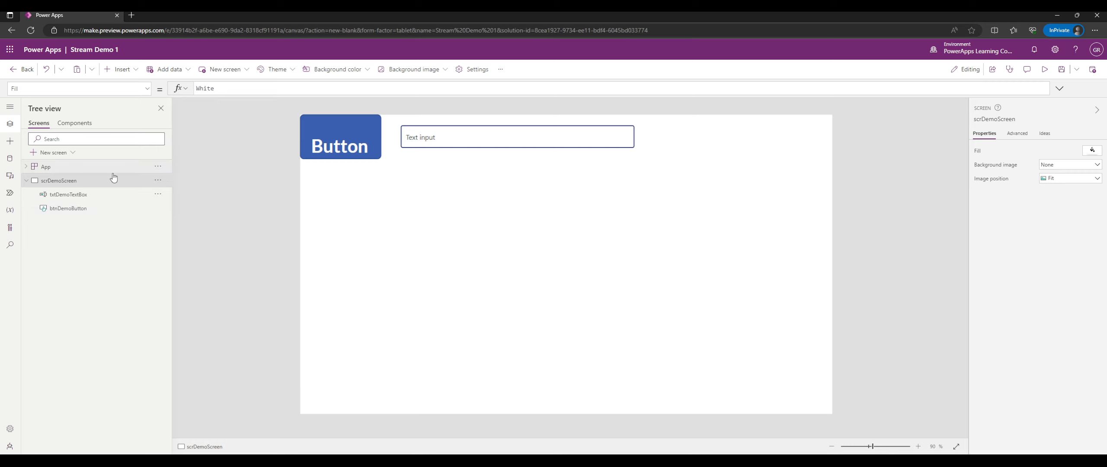
Change the screen name from scrDemoScreen to 'Demo Screen'.
double_click(78, 182)
text(D)
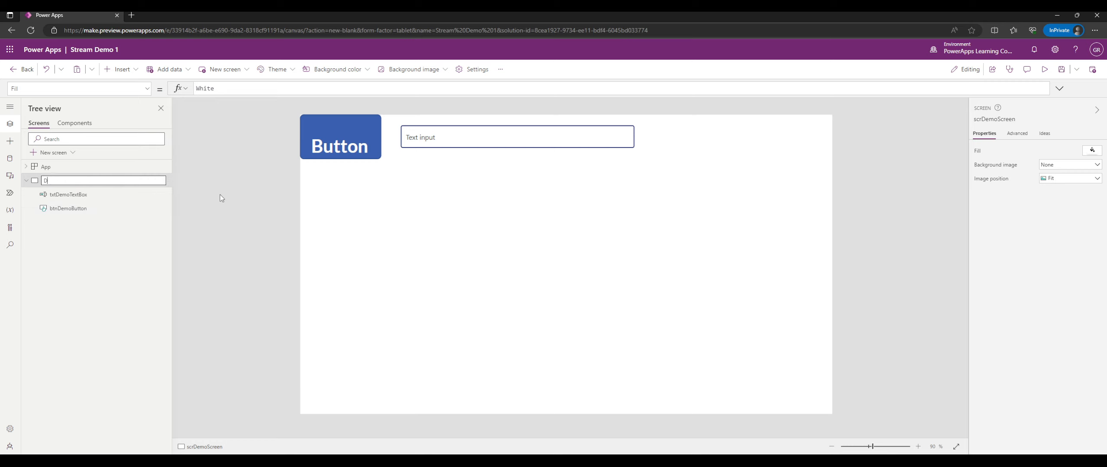
text(emo Screen)
key(Return)
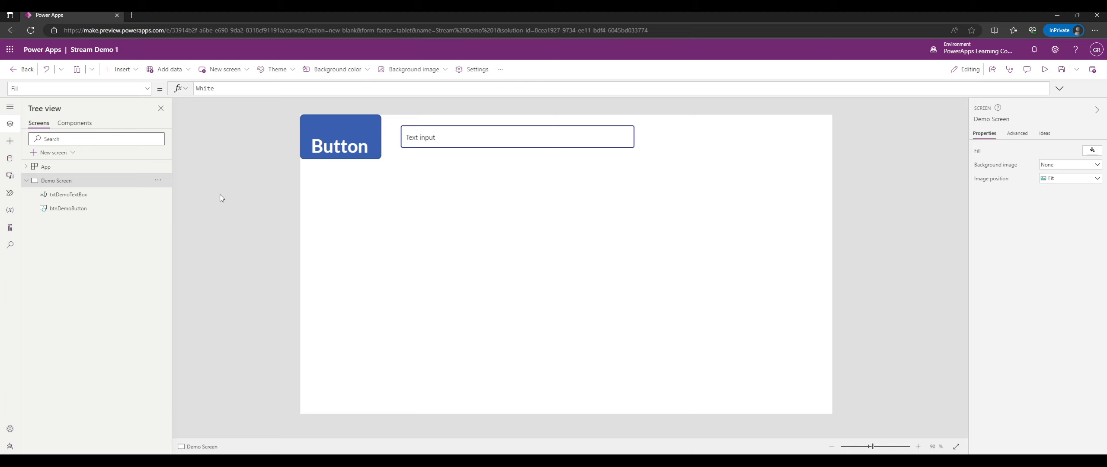
Select txtDemoTextBox and try it out in preview.
click(484, 132)
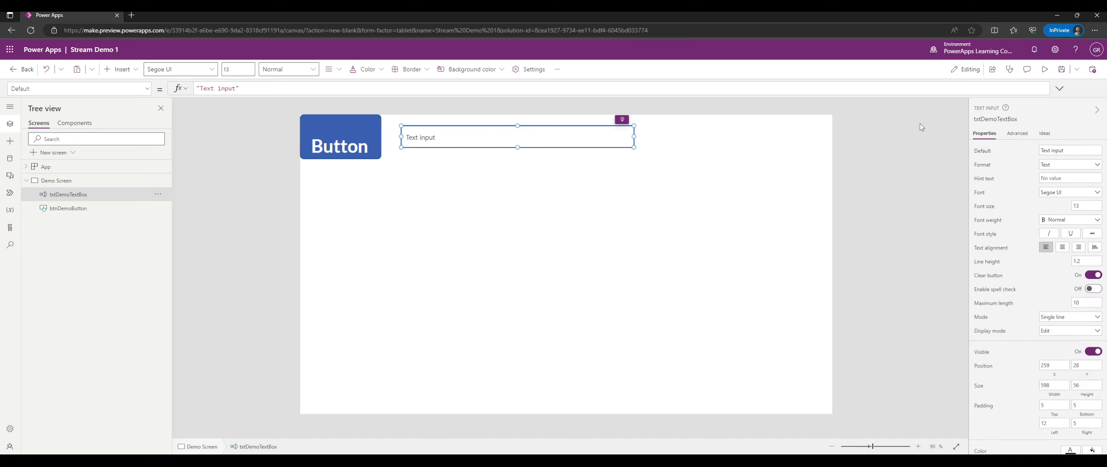
click(1044, 69)
click(541, 81)
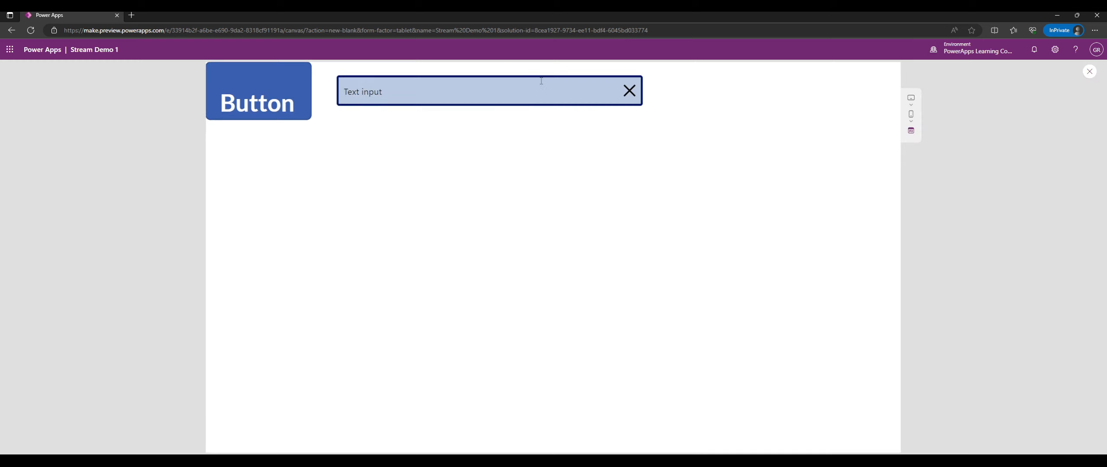
click(1089, 72)
Make the text input taller (height 246) and test typing 'dasdfasdf' in preview.
click(598, 133)
drag(518, 147, 518, 221)
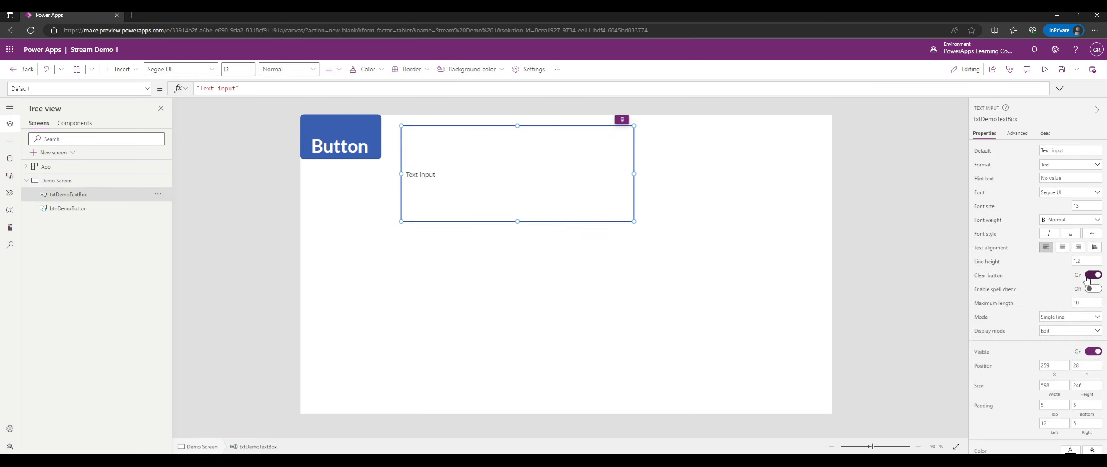
click(1045, 70)
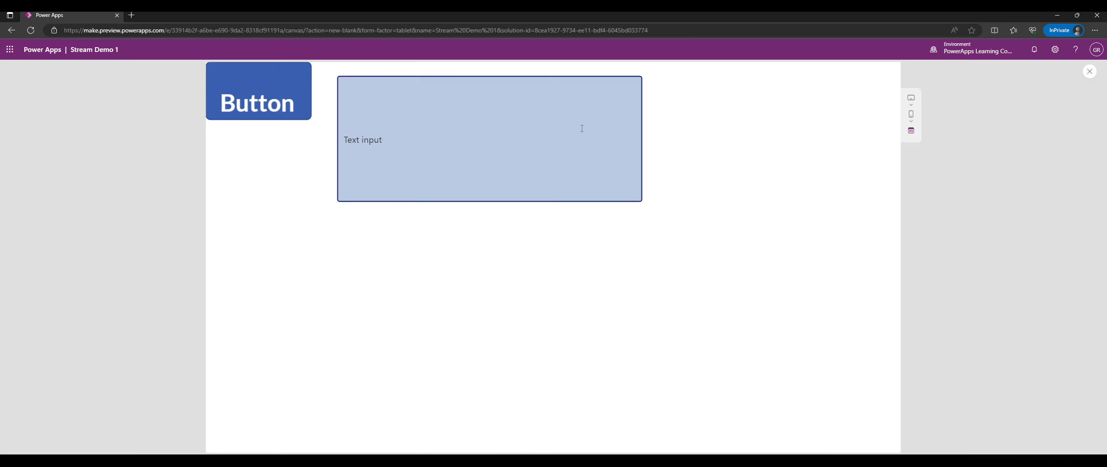
click(575, 125)
text(dasdfasdf)
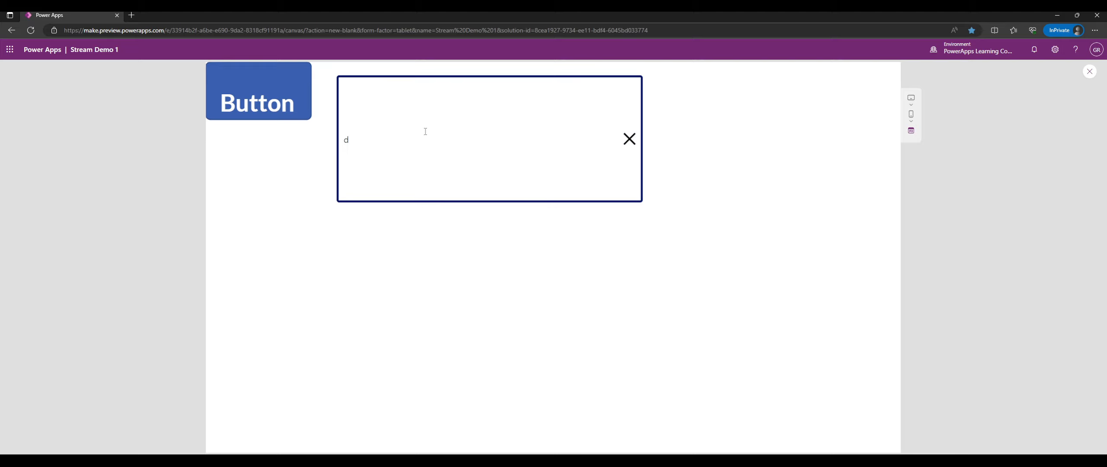
click(629, 139)
click(640, 124)
click(1088, 72)
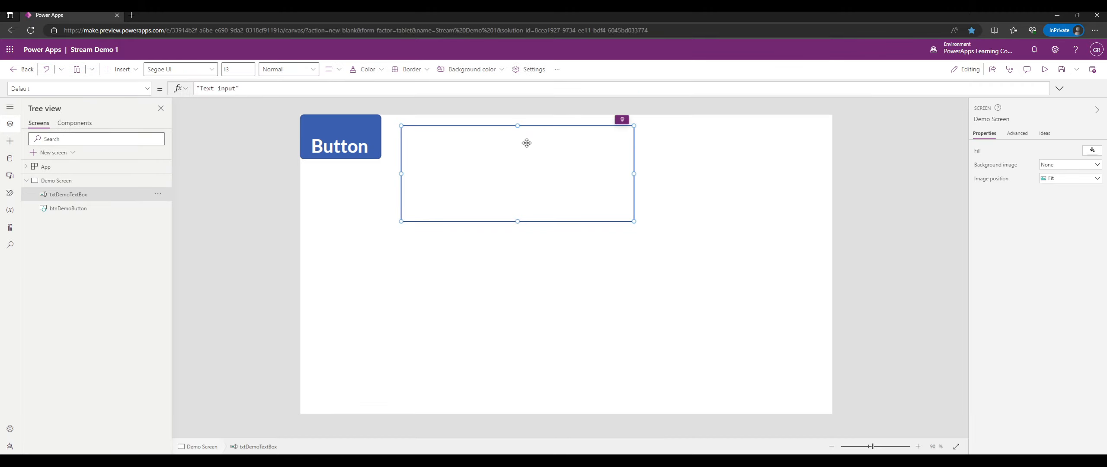
Set the text input's Mode to Multiline, move it beside the button and size it 286x113.
click(1074, 302)
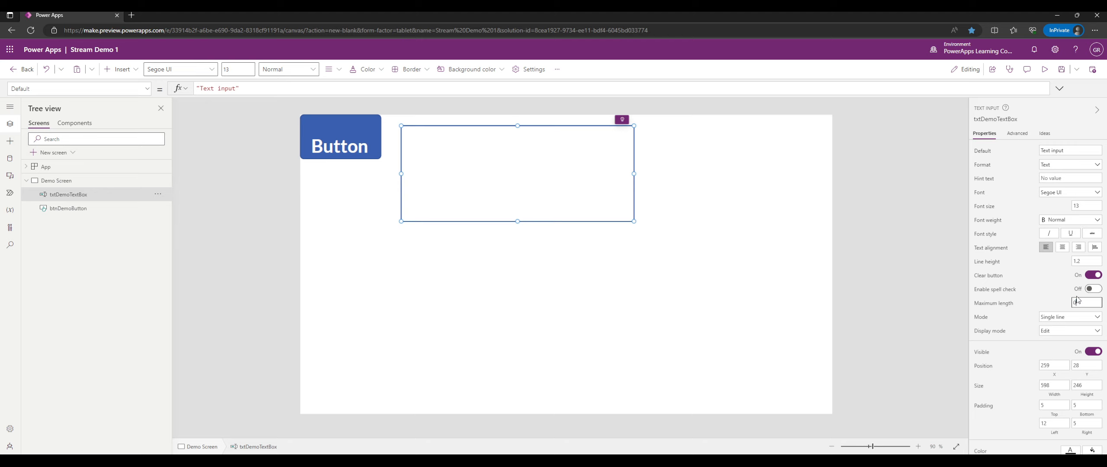
click(1068, 317)
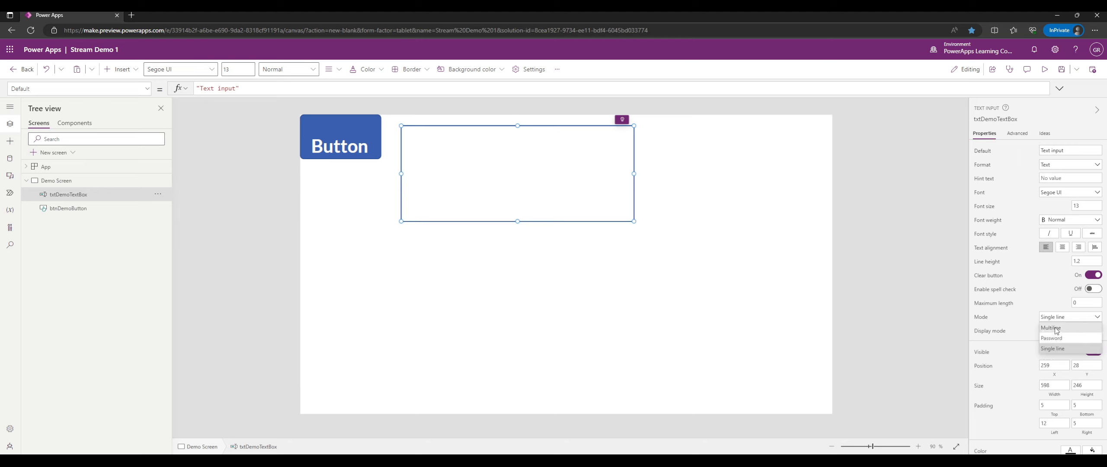
click(1055, 328)
drag(560, 186, 547, 173)
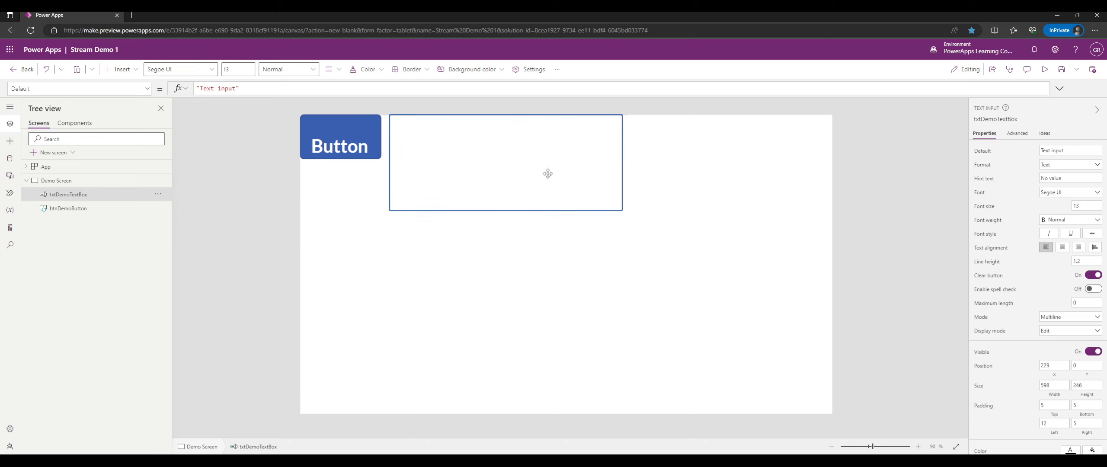
drag(504, 208, 504, 159)
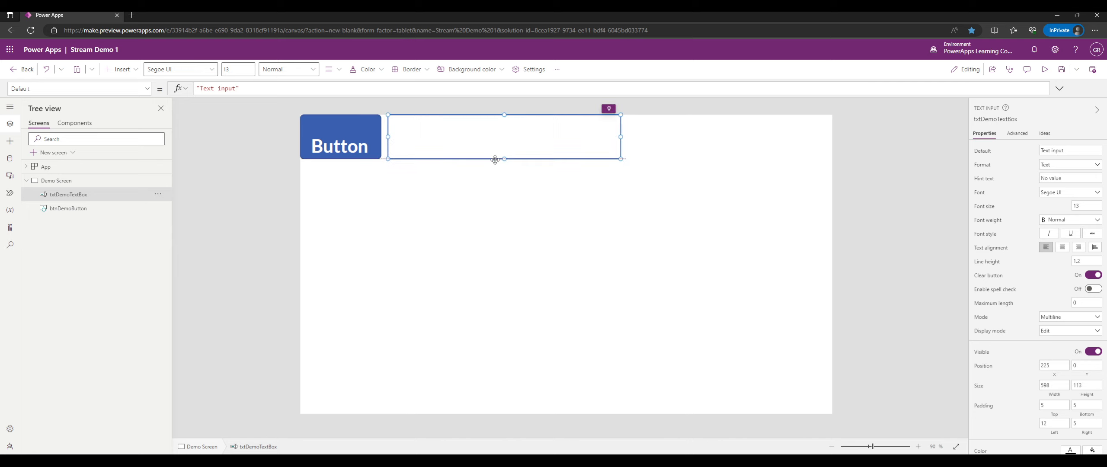
drag(621, 136, 499, 136)
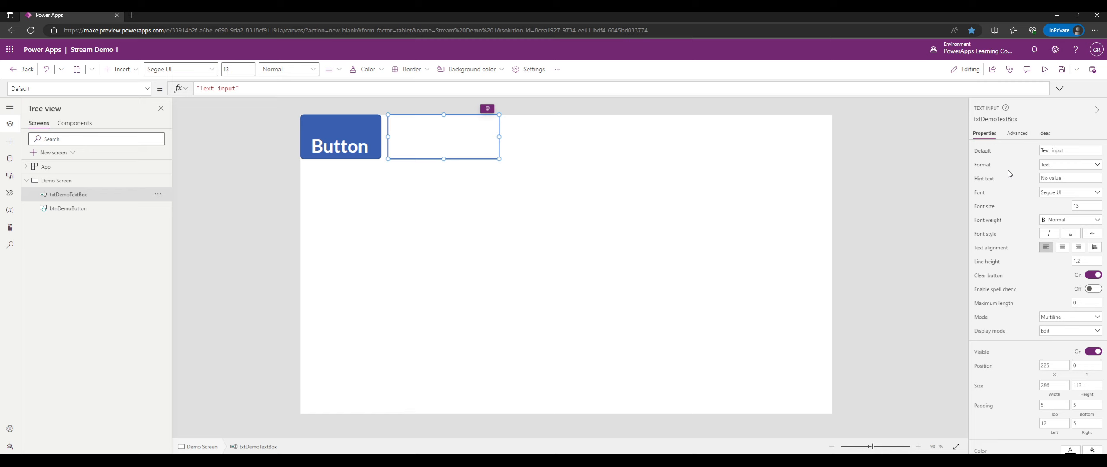
Set the text input's font size to 10 and check it in preview.
click(1070, 208)
text(1)
click(1044, 69)
click(415, 92)
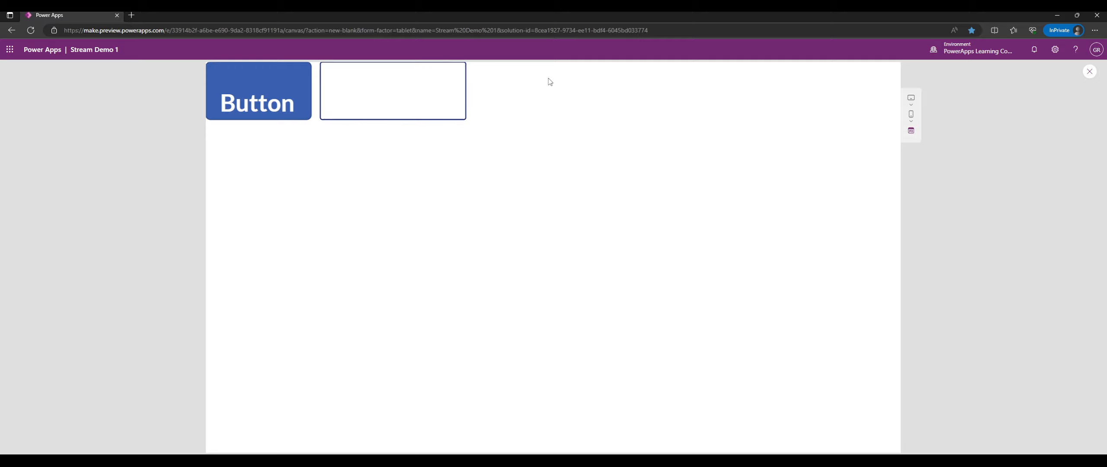
click(1088, 73)
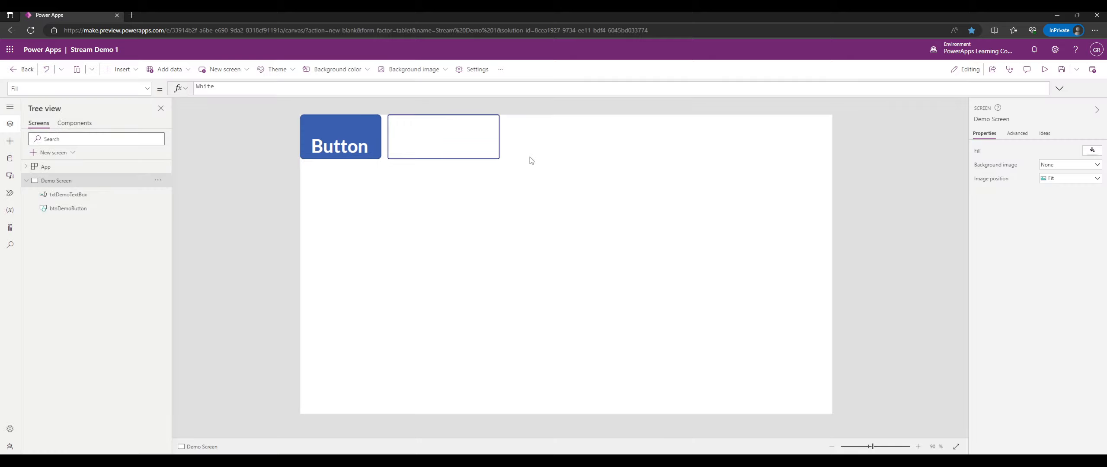
Set the text input's maximum length to 1024 and test it in preview.
click(459, 135)
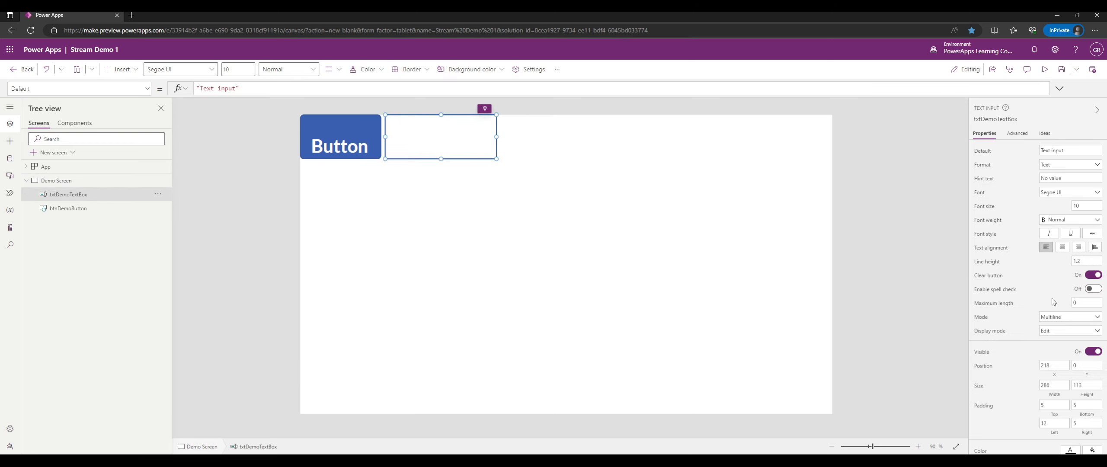
click(1077, 304)
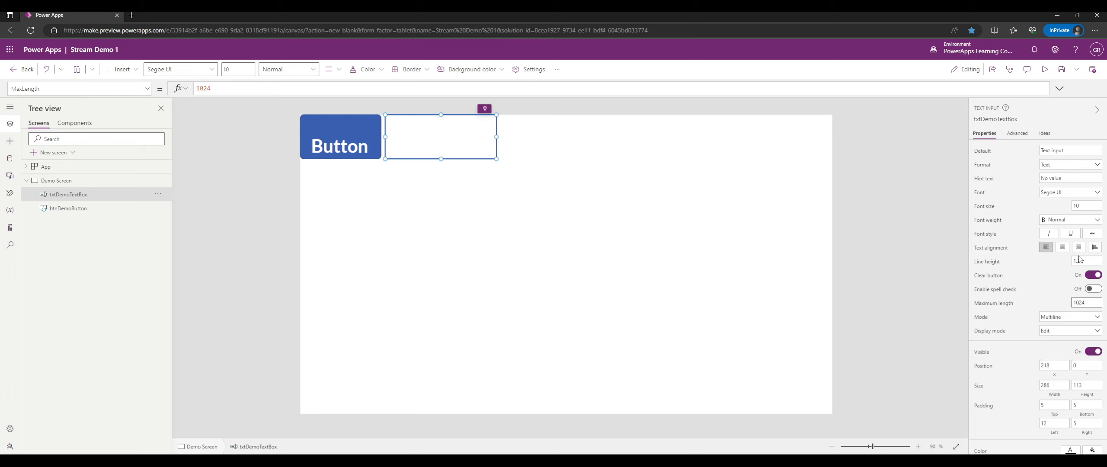
click(1044, 69)
click(410, 90)
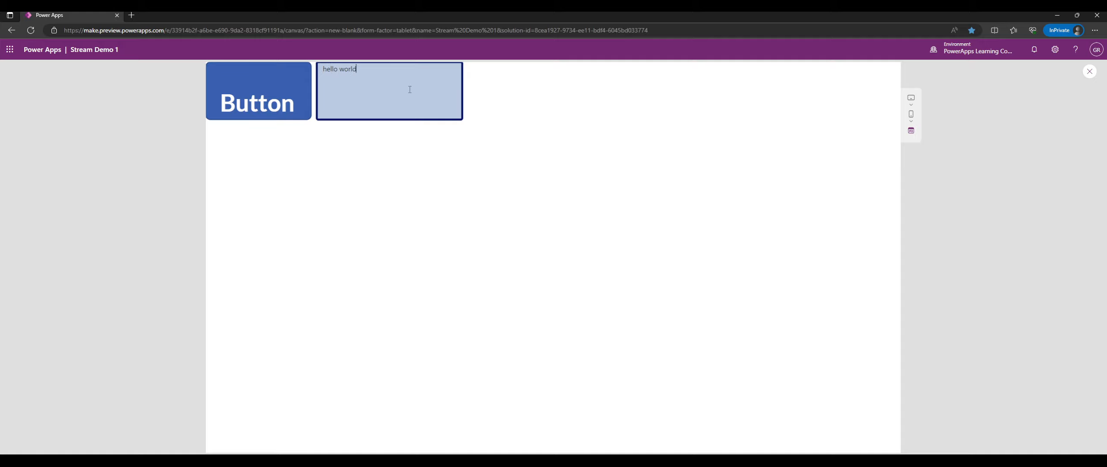
click(1089, 71)
click(428, 135)
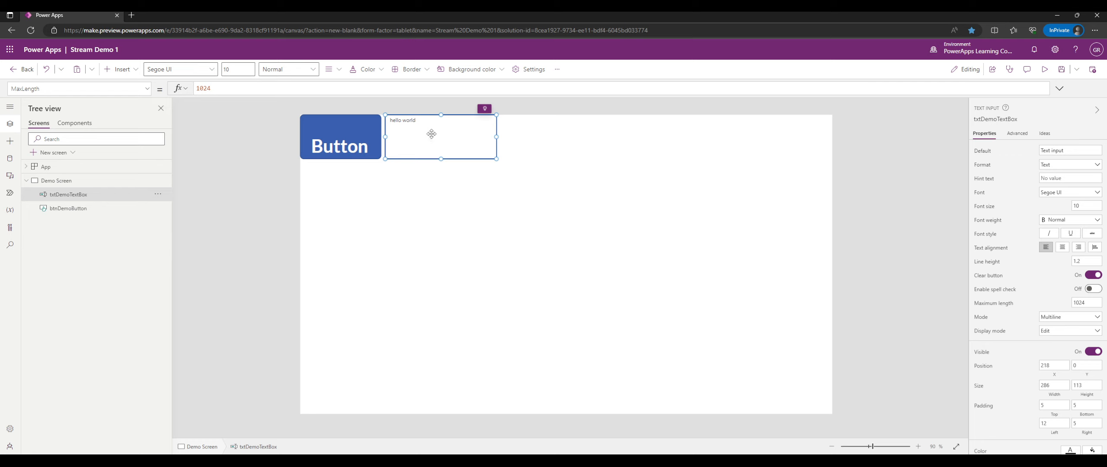
scroll(984, 203, down, 3)
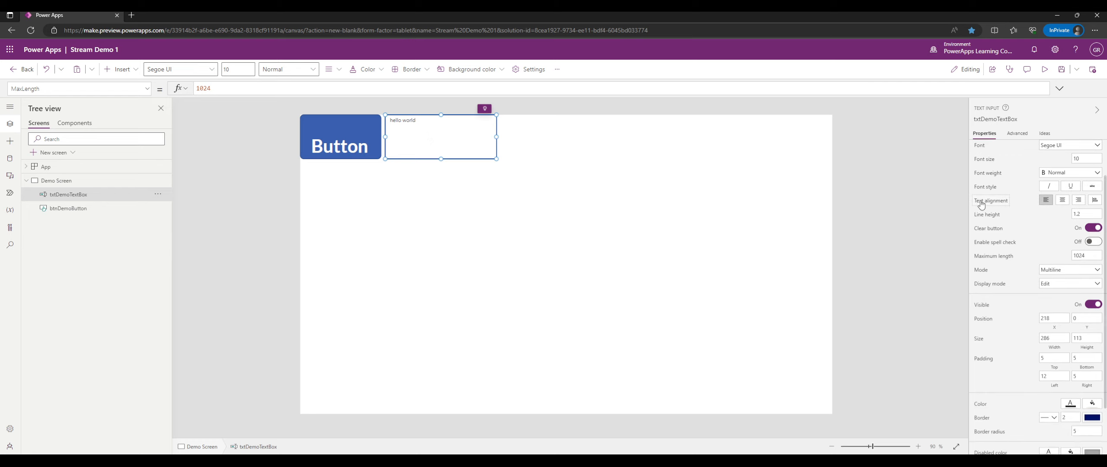
scroll(1008, 197, up, 3)
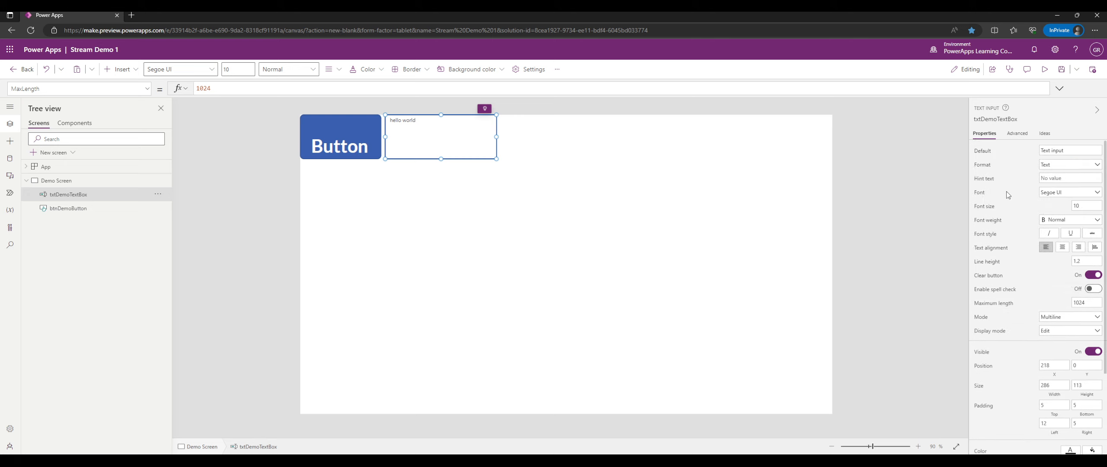
click(607, 209)
Add a pen input beside the hello world box and draw freehand strokes in preview.
click(10, 142)
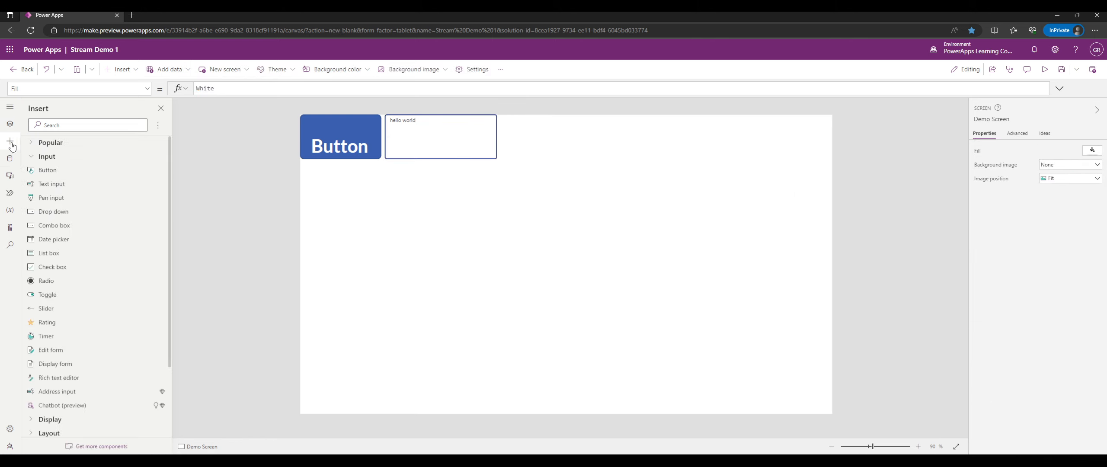
click(72, 197)
drag(361, 170, 564, 170)
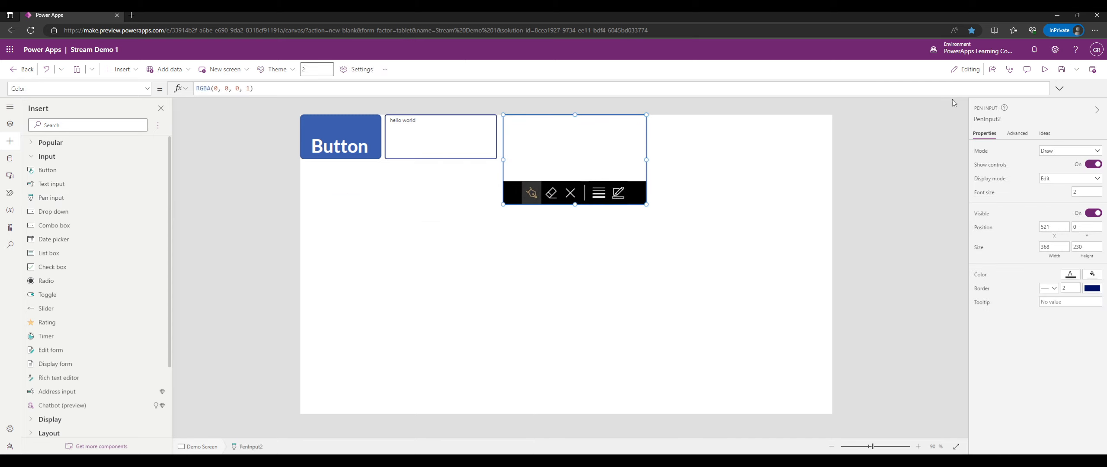
click(1045, 75)
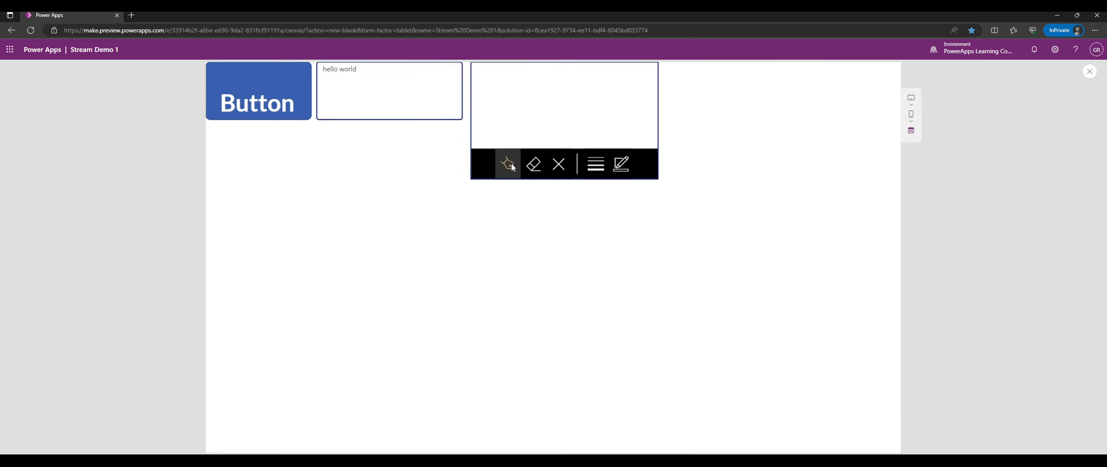
mouse_move(502, 91)
mouse_down()
mouse_move(570, 80)
mouse_move(575, 114)
mouse_move(564, 112)
mouse_up()
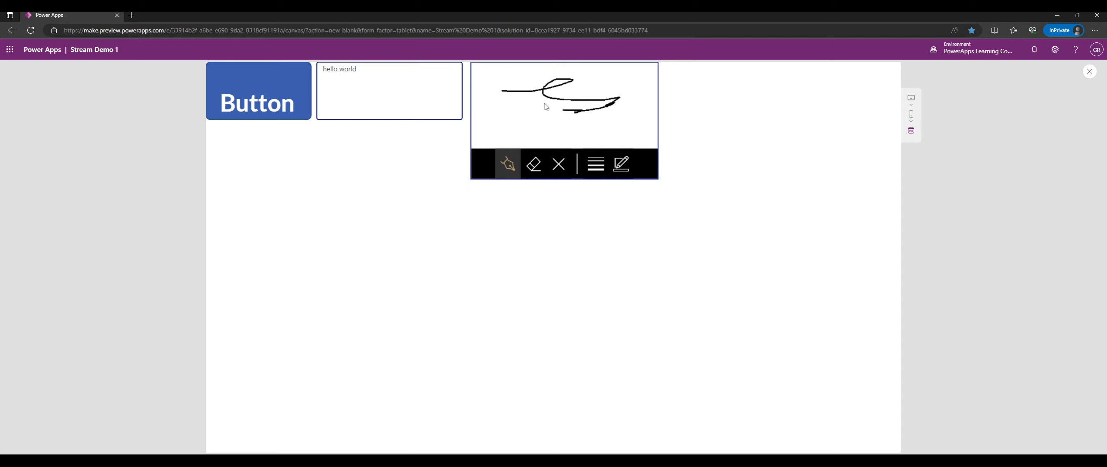
mouse_move(497, 126)
mouse_down()
mouse_move(555, 113)
mouse_move(593, 131)
mouse_move(619, 115)
mouse_up()
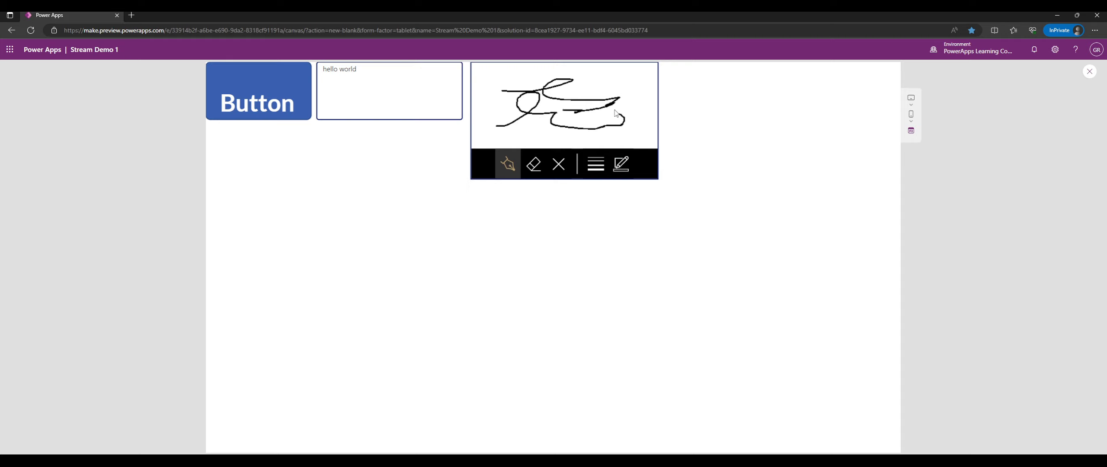
Make the pen ink thicker and draw a thick stroke.
click(598, 166)
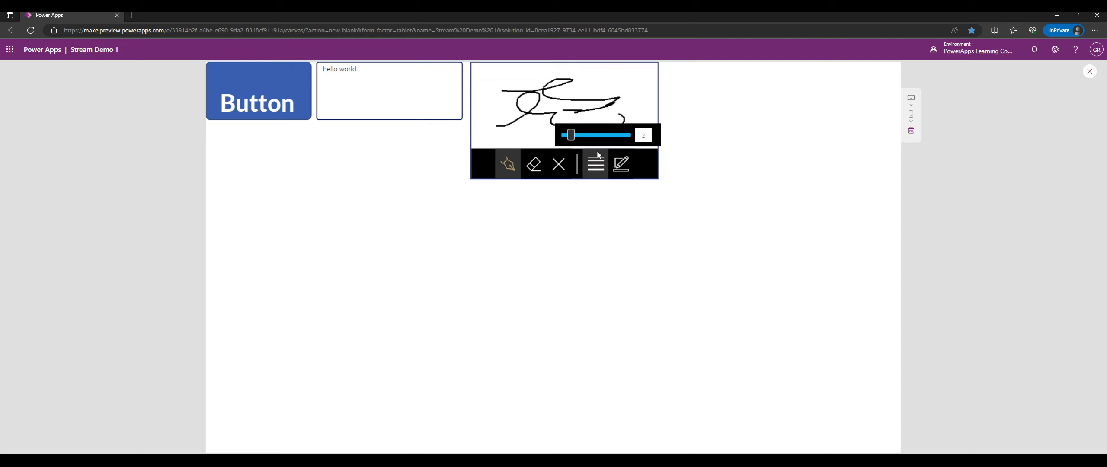
click(592, 134)
drag(620, 85, 640, 121)
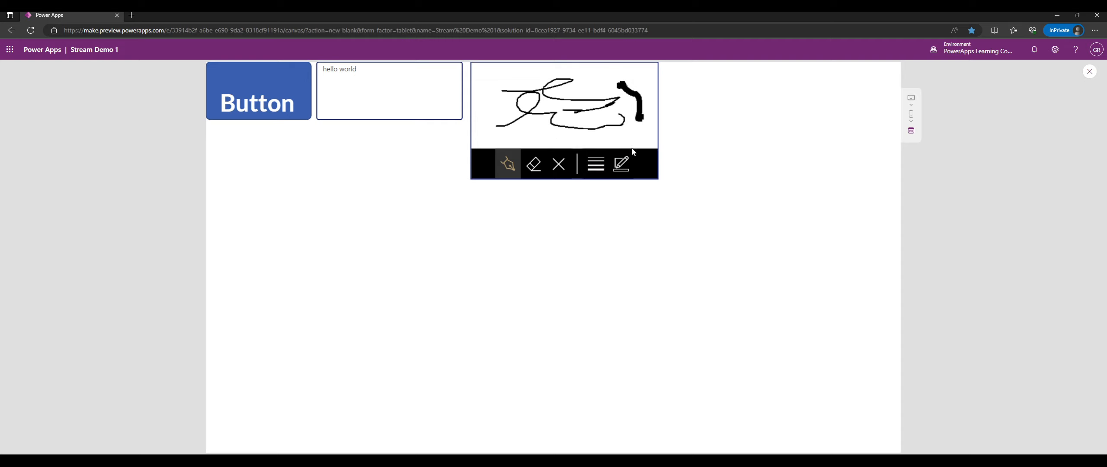
Switch the ink to blue, clear the pen box and draw new blue strokes.
click(626, 167)
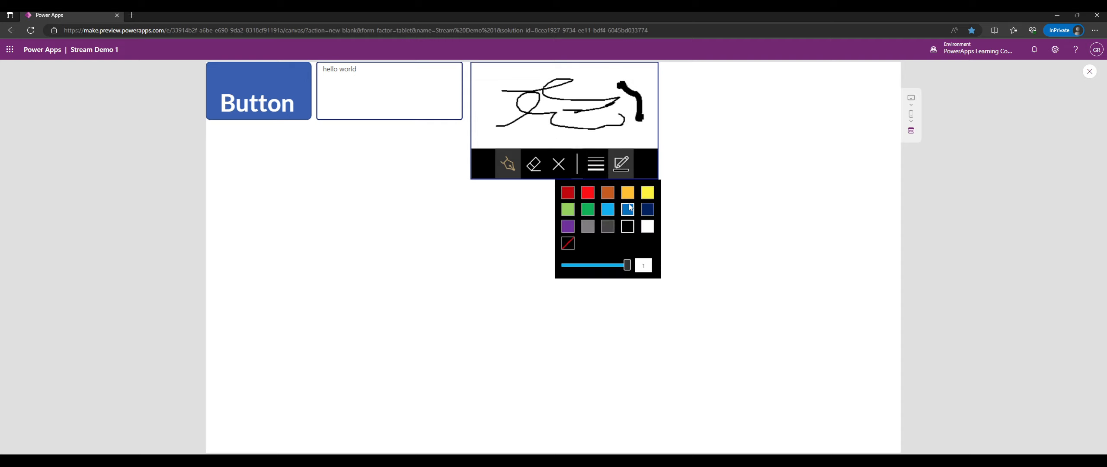
click(627, 208)
click(564, 170)
mouse_move(575, 112)
mouse_down()
mouse_move(587, 92)
mouse_move(574, 128)
mouse_up()
mouse_move(491, 126)
mouse_down()
mouse_move(494, 94)
mouse_move(519, 103)
mouse_up()
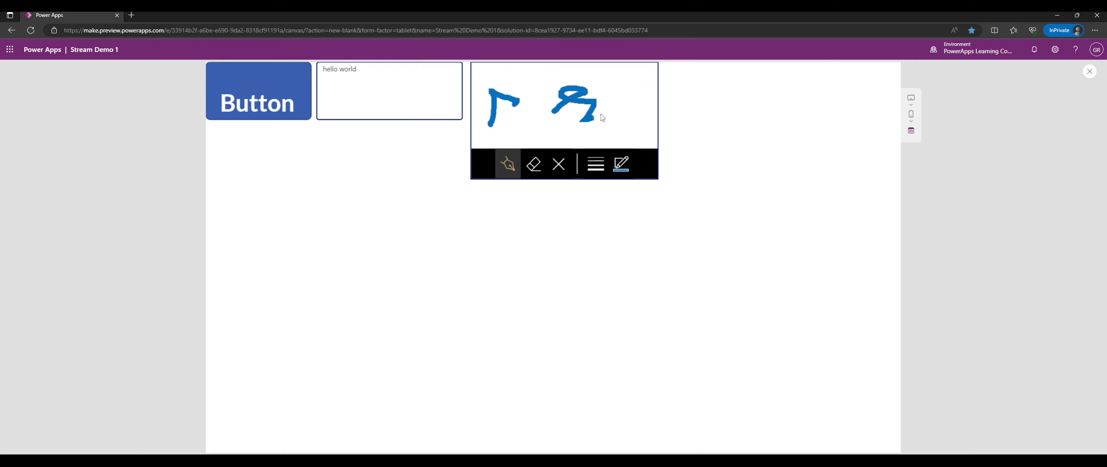
drag(603, 121, 621, 119)
mouse_move(599, 74)
mouse_down()
mouse_move(554, 97)
mouse_move(529, 130)
mouse_move(534, 81)
mouse_move(552, 124)
mouse_move(598, 112)
mouse_move(596, 91)
mouse_up()
drag(614, 92, 636, 112)
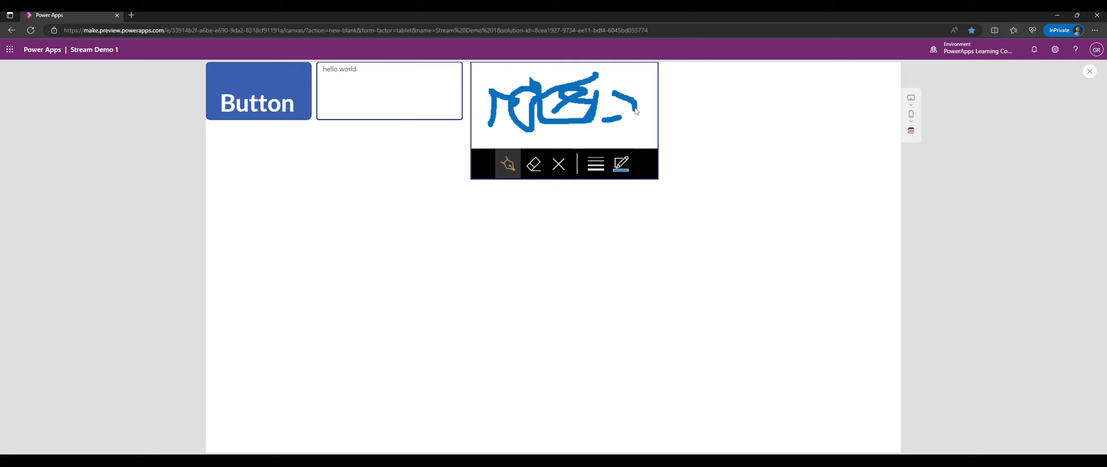
Insert an image control from the Media controls and place it right of the pen input.
click(1089, 71)
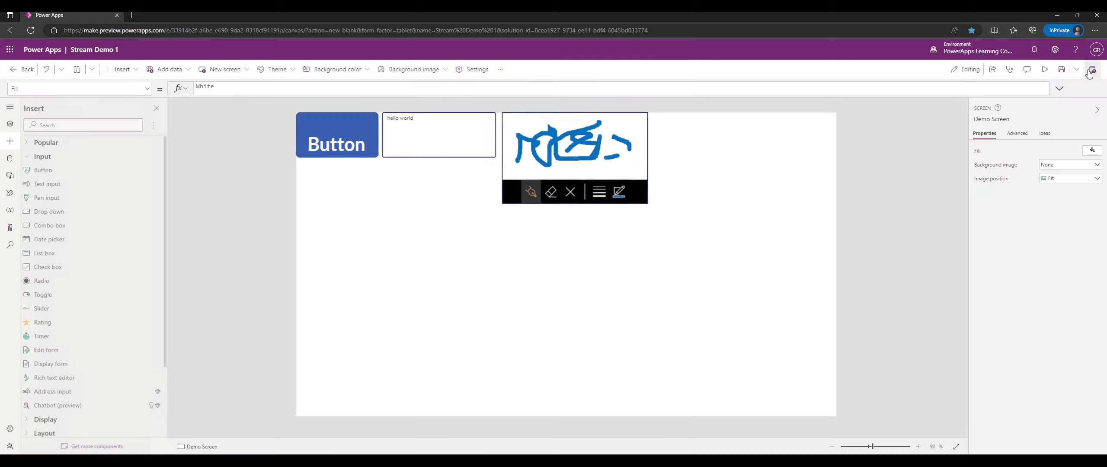
click(605, 144)
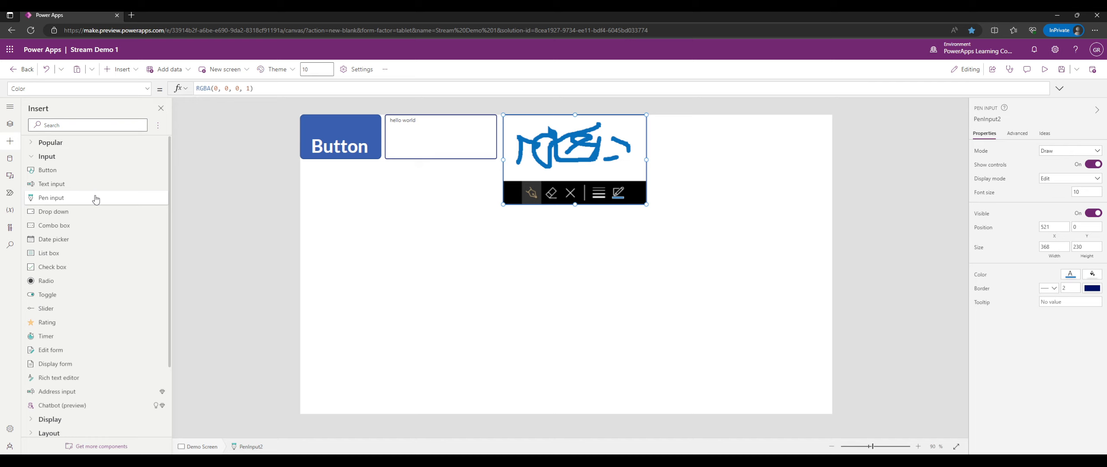
scroll(96, 199, down, 3)
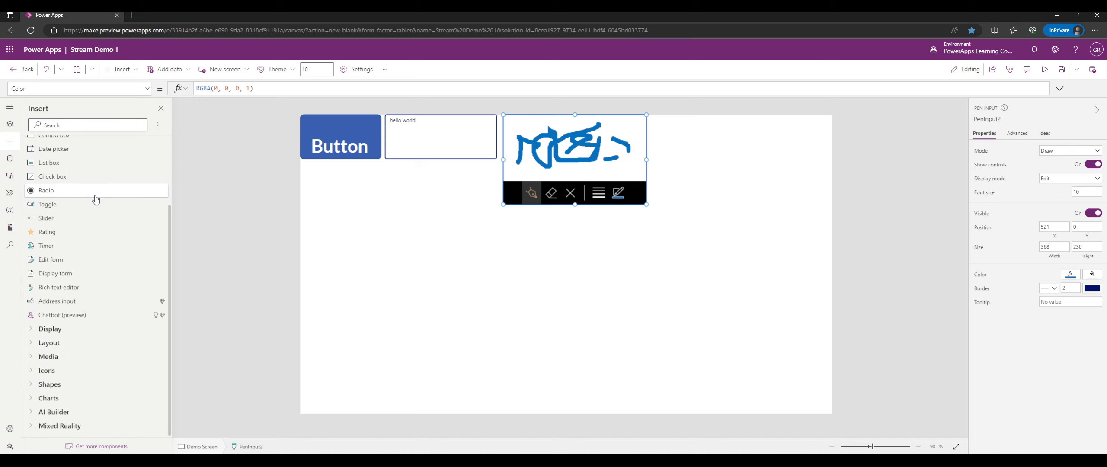
click(57, 330)
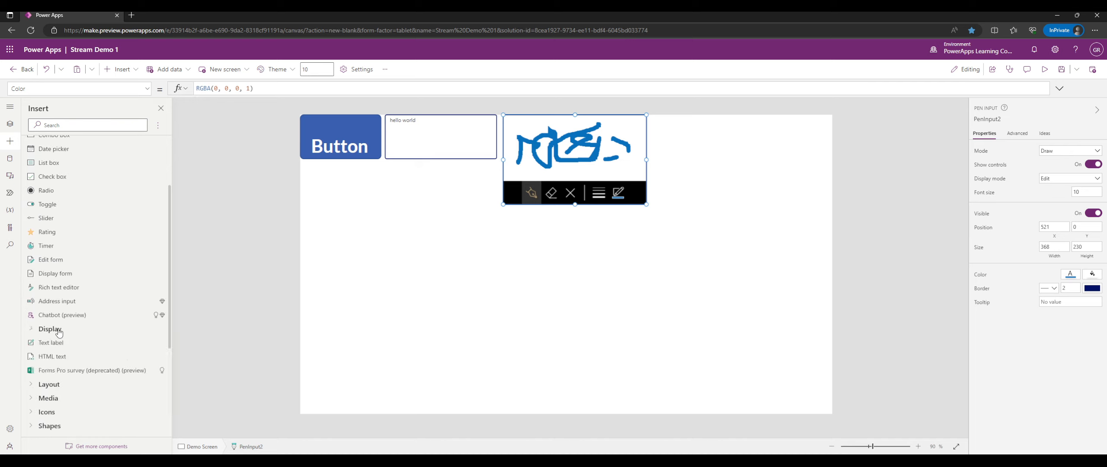
scroll(62, 352, down, 1)
click(63, 357)
click(63, 371)
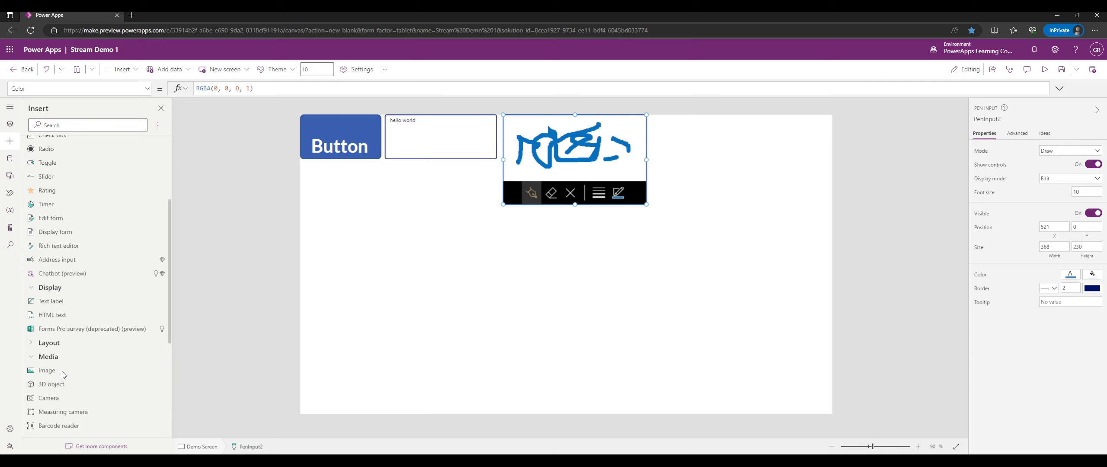
drag(339, 150, 752, 204)
click(700, 162)
click(687, 147)
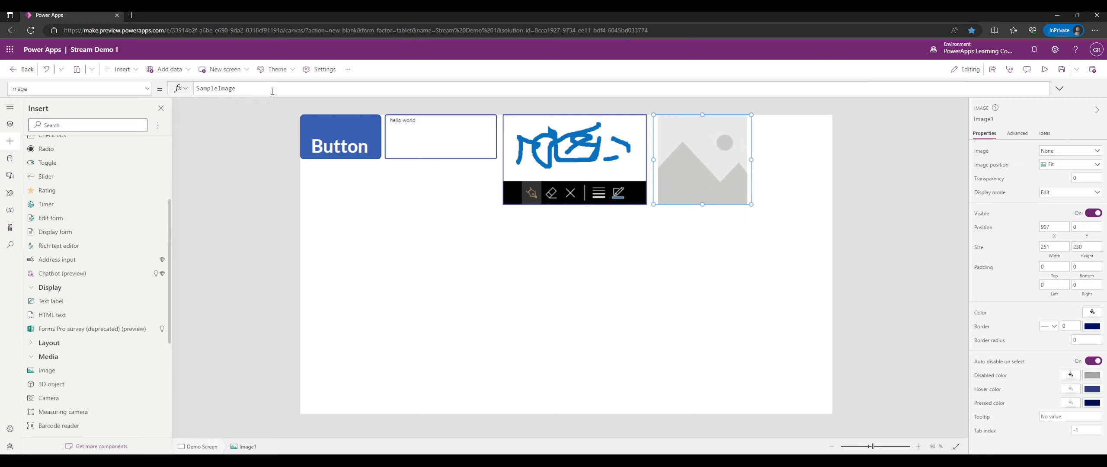
Rename the pen input to penDemoPenInput and begin naming the image 'img…'.
click(547, 156)
click(990, 119)
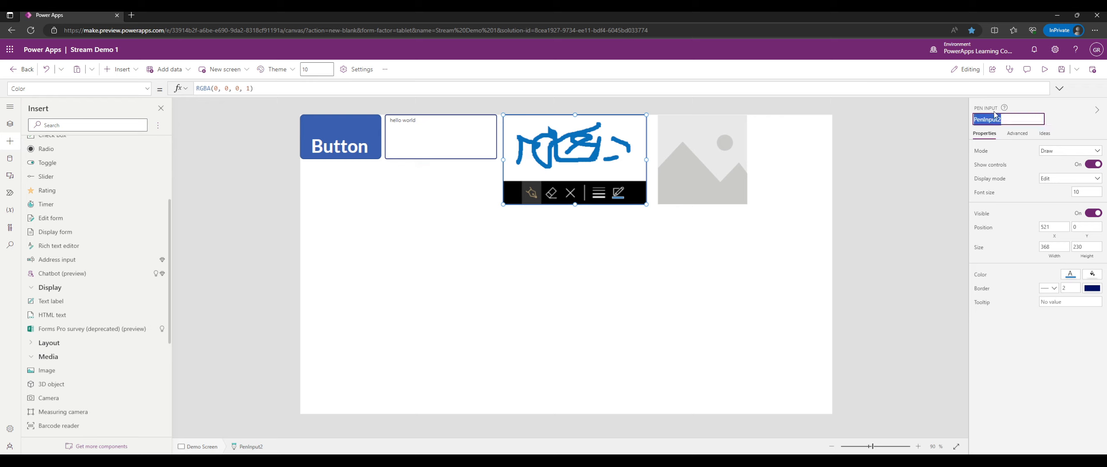
text(penDemoPenInput)
key(Return)
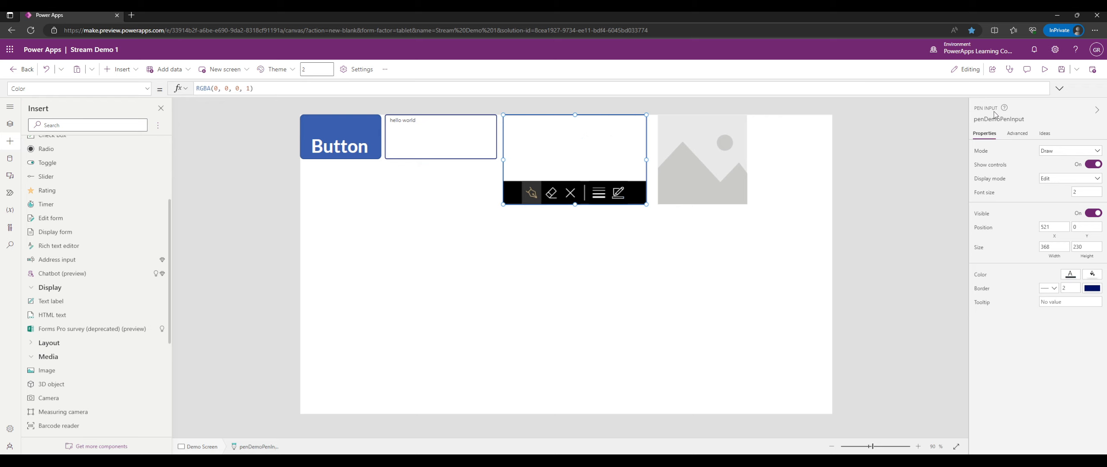
click(739, 162)
click(1004, 120)
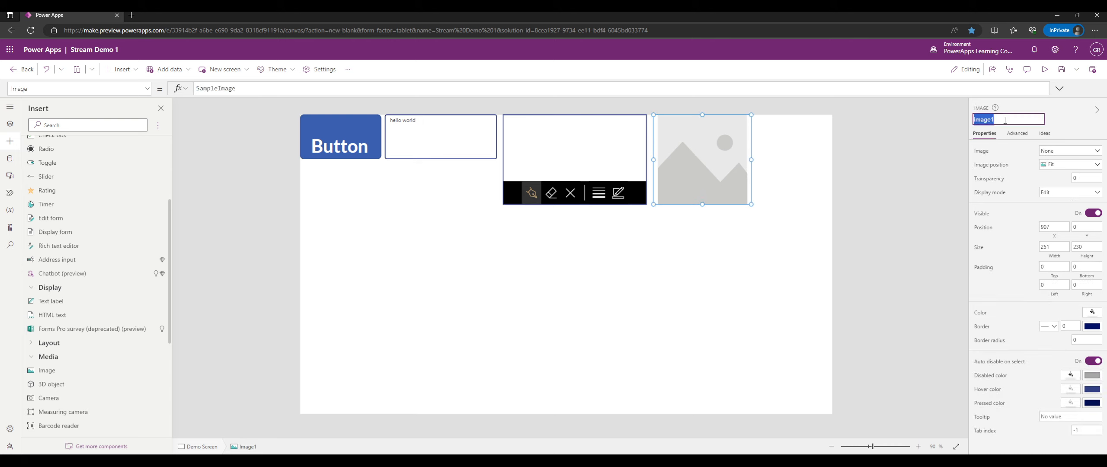
text(img)
Finish naming the image imgDemoImage and enlarge it to 374 by 243.
text(DemoImage)
key(Return)
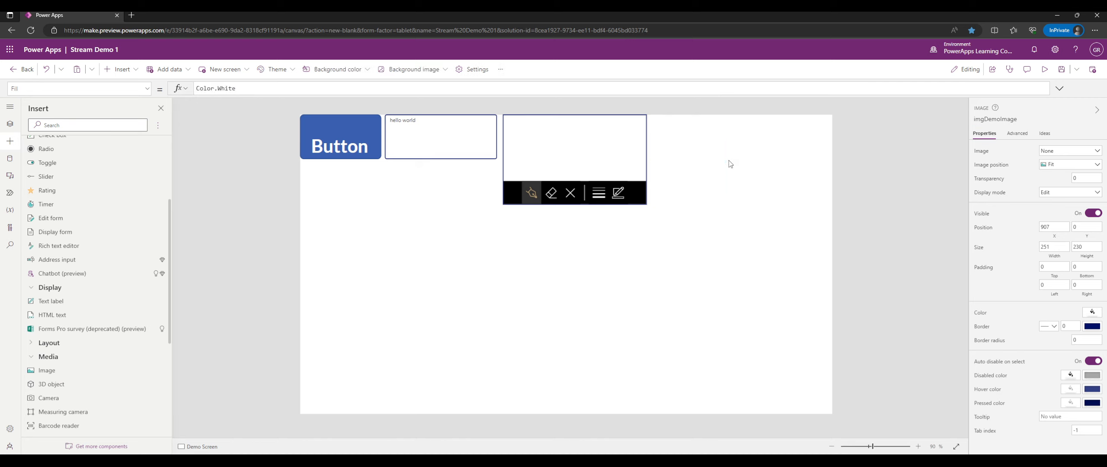
drag(752, 203, 800, 210)
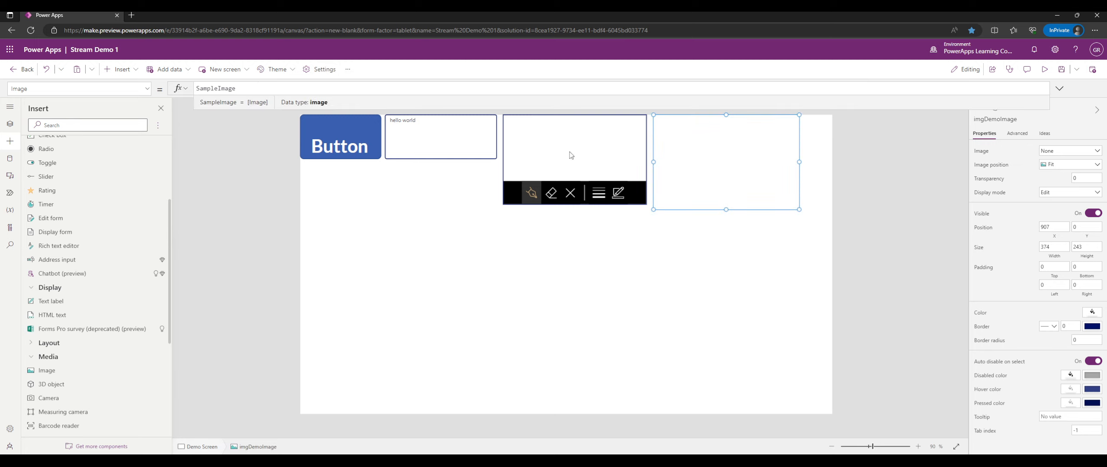
Set the image's Image property to penDemoPenInput.Image.
double_click(217, 87)
text(pen)
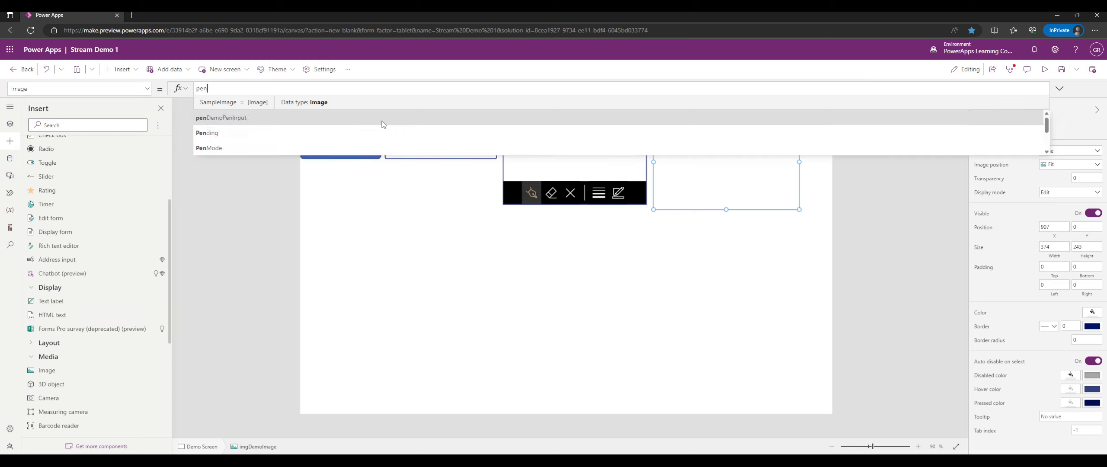
click(385, 105)
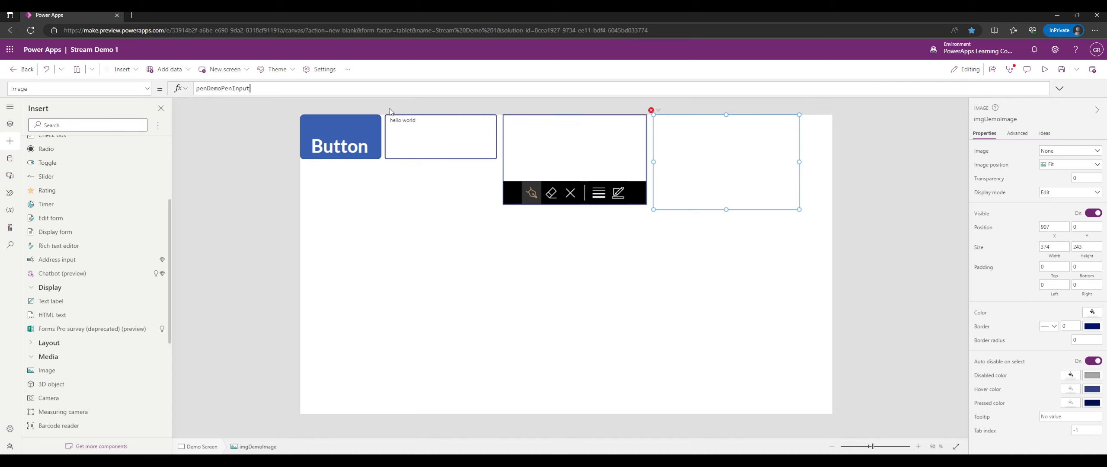
text(.)
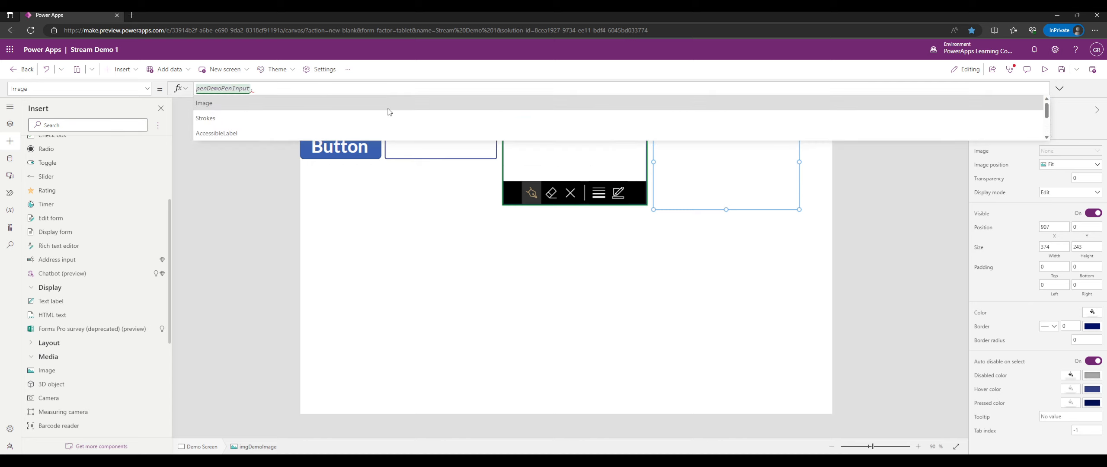
click(387, 107)
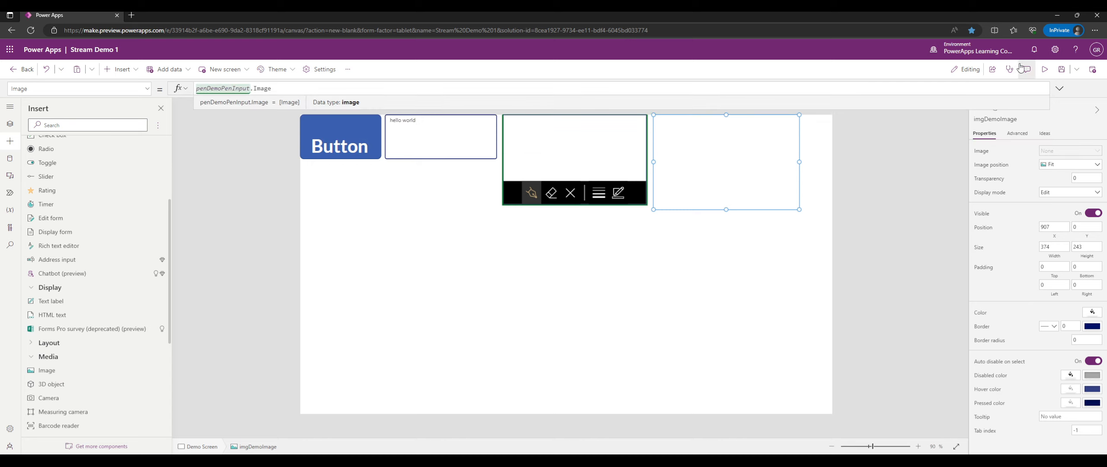
In preview, draw a black stroke, then switch to orange and draw several orange strokes.
click(1045, 69)
mouse_move(573, 113)
mouse_down()
mouse_move(588, 109)
mouse_move(542, 113)
mouse_move(513, 96)
mouse_move(525, 93)
mouse_up()
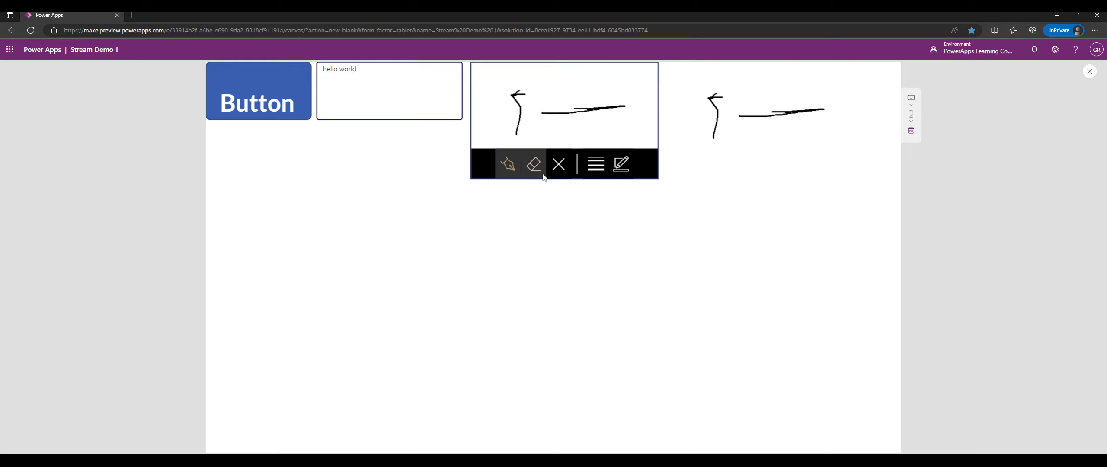
click(620, 163)
click(609, 197)
drag(570, 72, 614, 124)
mouse_move(611, 75)
mouse_down()
mouse_move(541, 110)
mouse_move(528, 126)
mouse_move(538, 134)
mouse_up()
drag(508, 76, 493, 94)
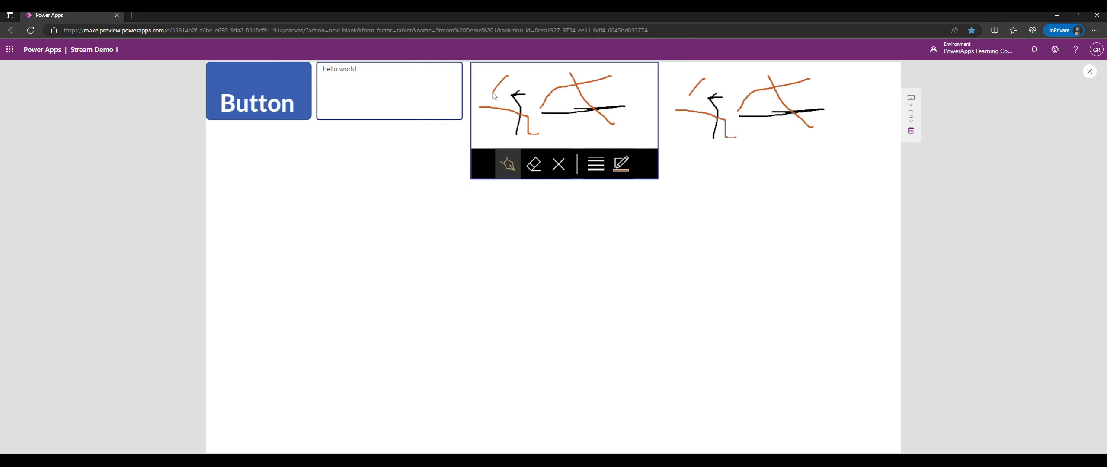
Switch the pen colour to dark red and draw a small red arc.
click(621, 164)
click(567, 193)
drag(571, 134, 557, 130)
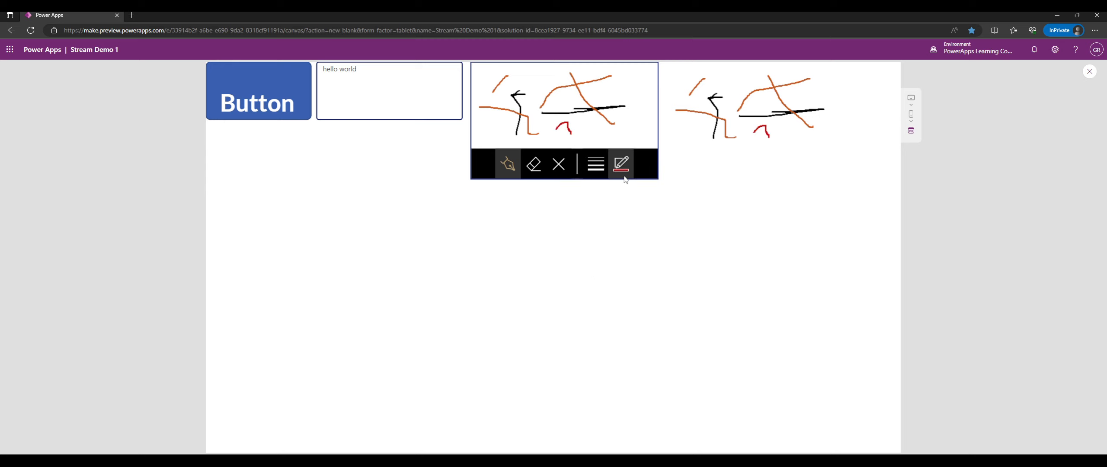
Use the eraser to remove the line crossing and the black stroke's arrowhead.
click(528, 173)
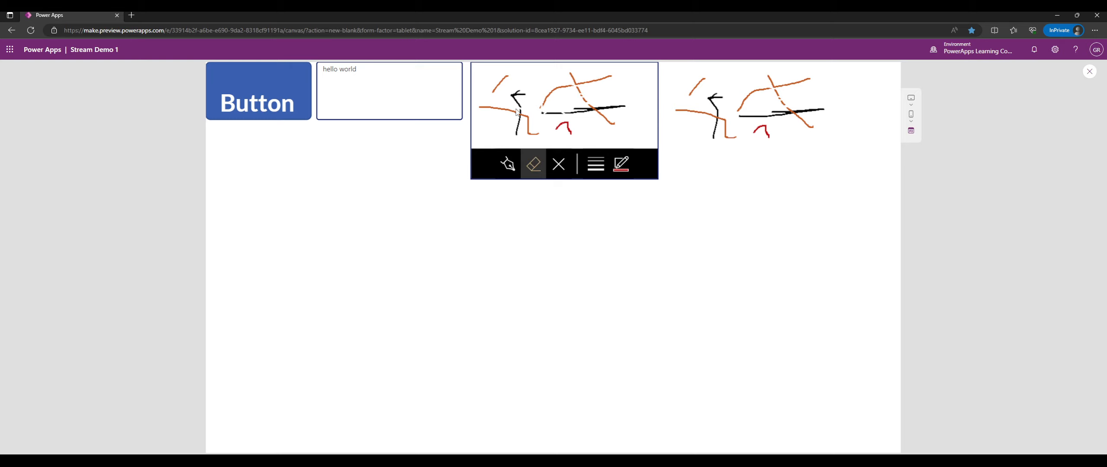
click(596, 169)
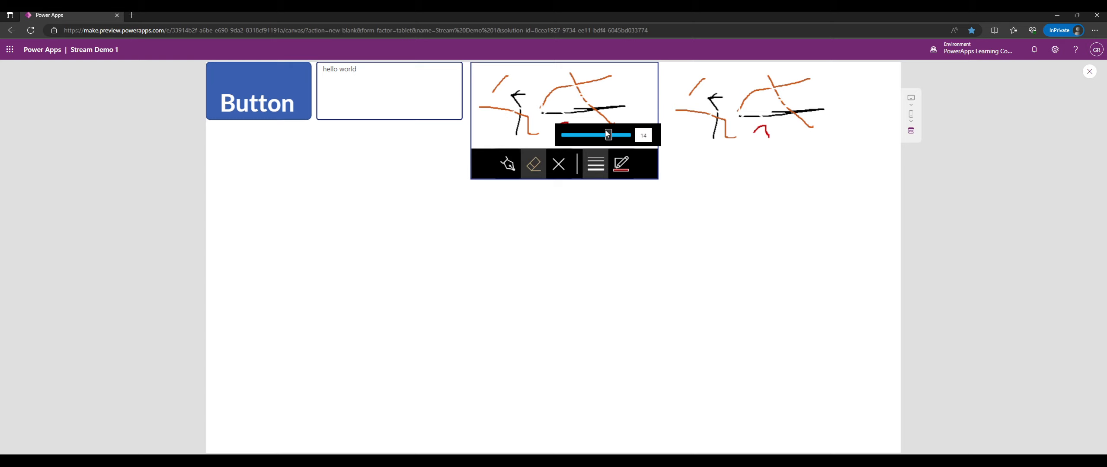
drag(597, 92, 608, 121)
mouse_move(513, 106)
mouse_down()
mouse_move(517, 93)
mouse_move(503, 86)
mouse_move(491, 99)
mouse_up()
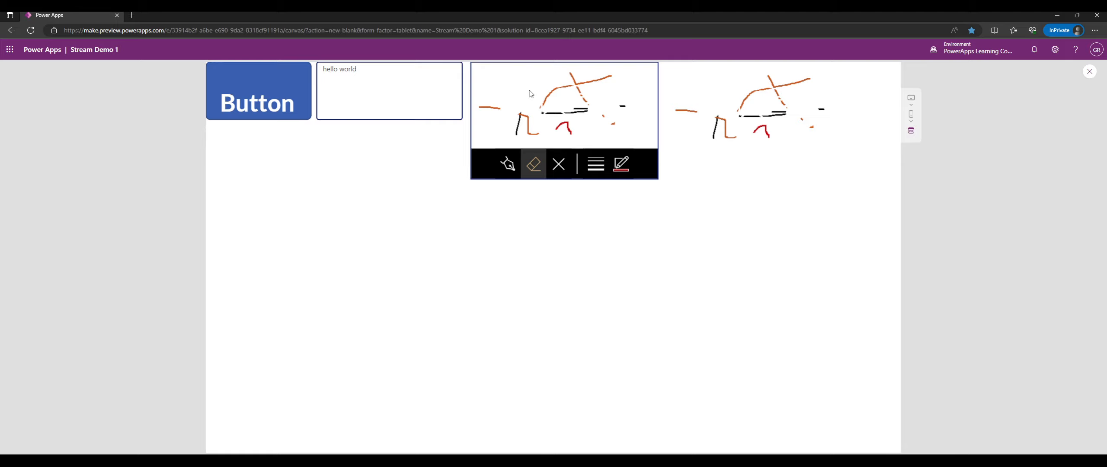
Insert a dropdown control and place it below the button.
click(1089, 72)
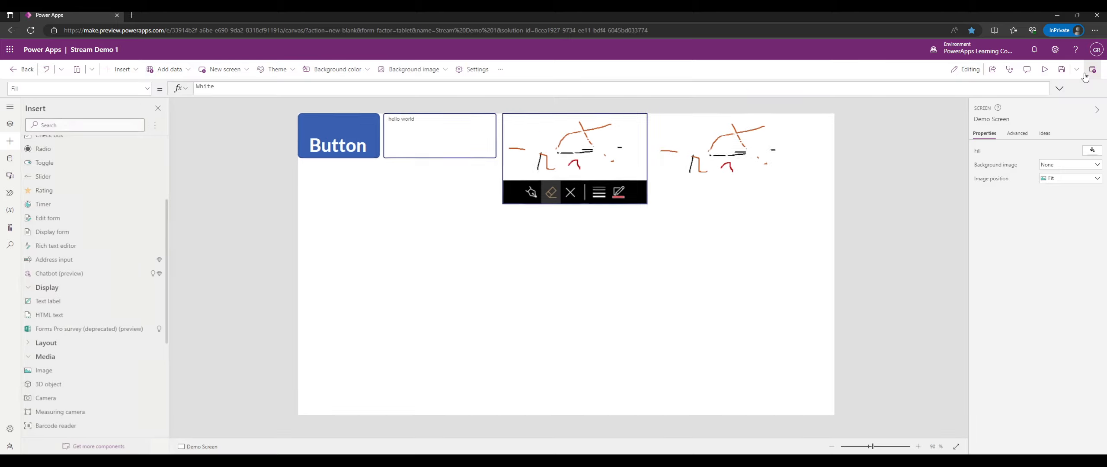
scroll(73, 173, up, 3)
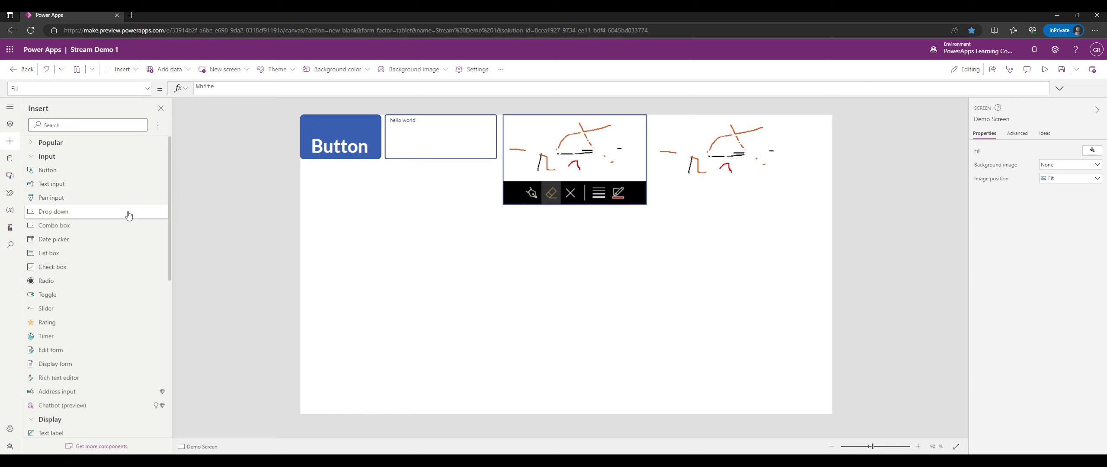
click(81, 212)
drag(386, 140, 385, 197)
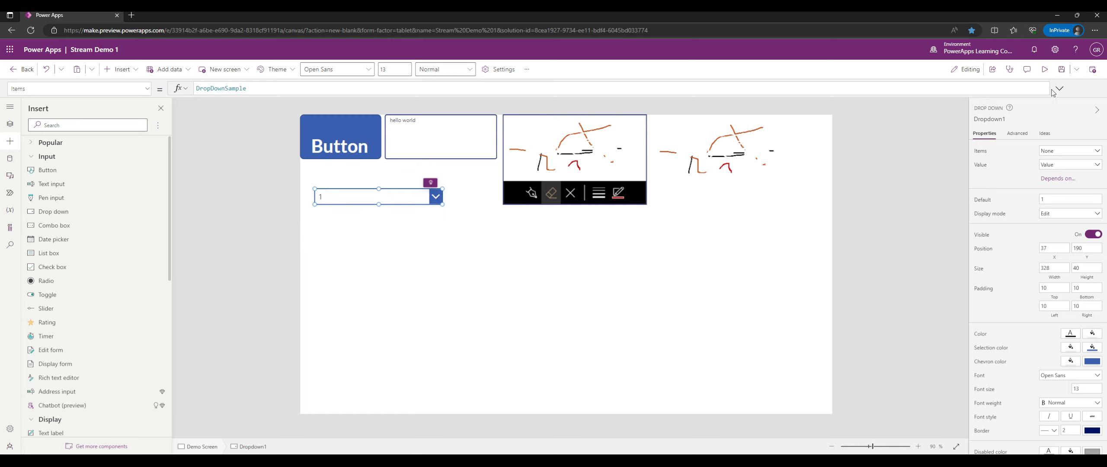
Test the dropdown in preview by picking choices 1, 2 and 3, ending on 1.
click(1044, 70)
click(368, 169)
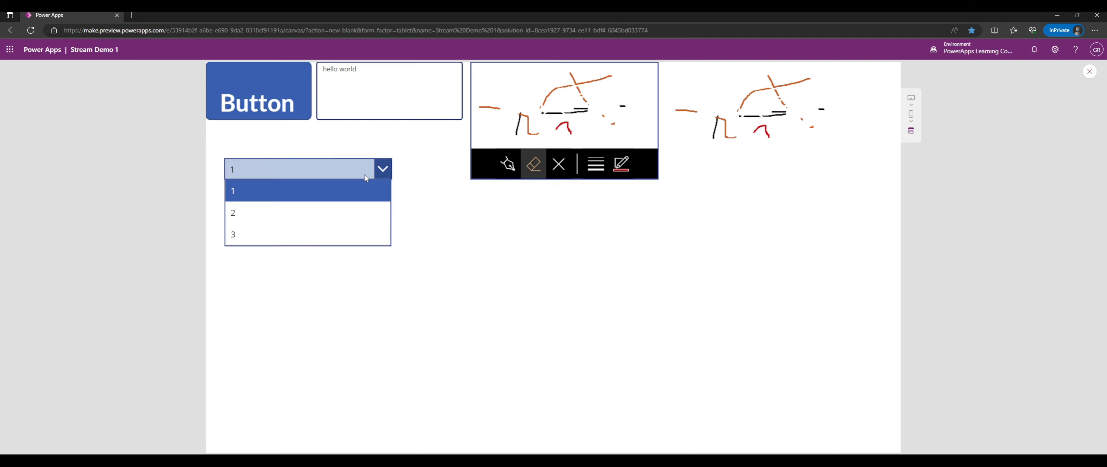
click(311, 212)
click(303, 171)
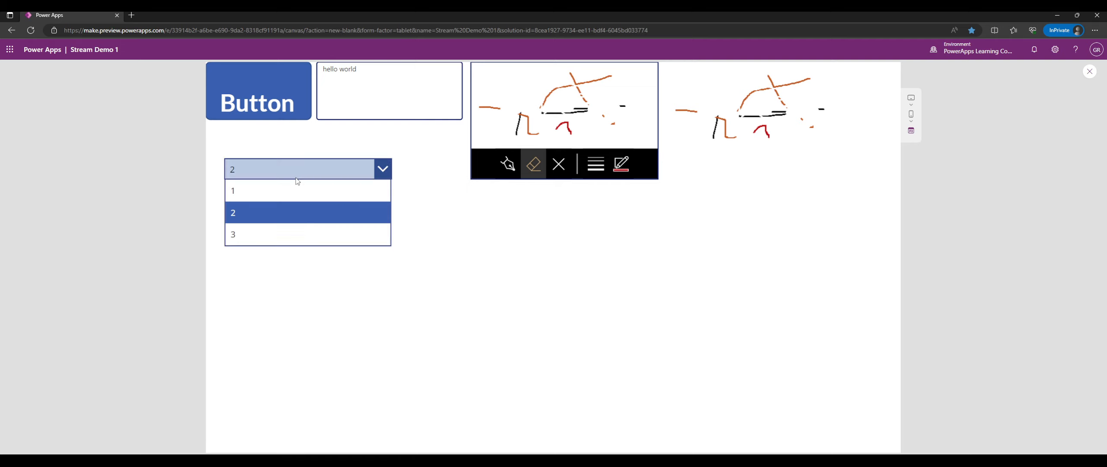
click(297, 149)
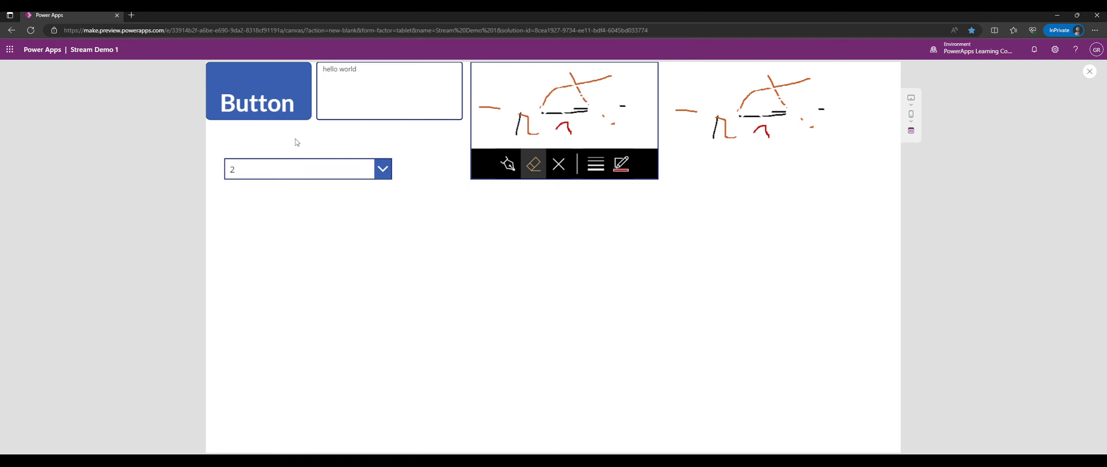
click(300, 165)
click(431, 175)
click(368, 170)
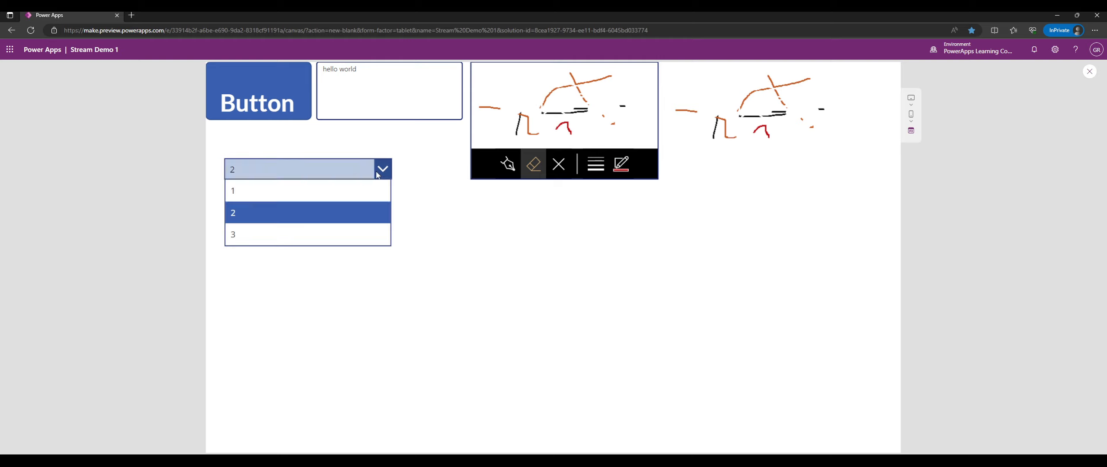
click(356, 187)
click(346, 173)
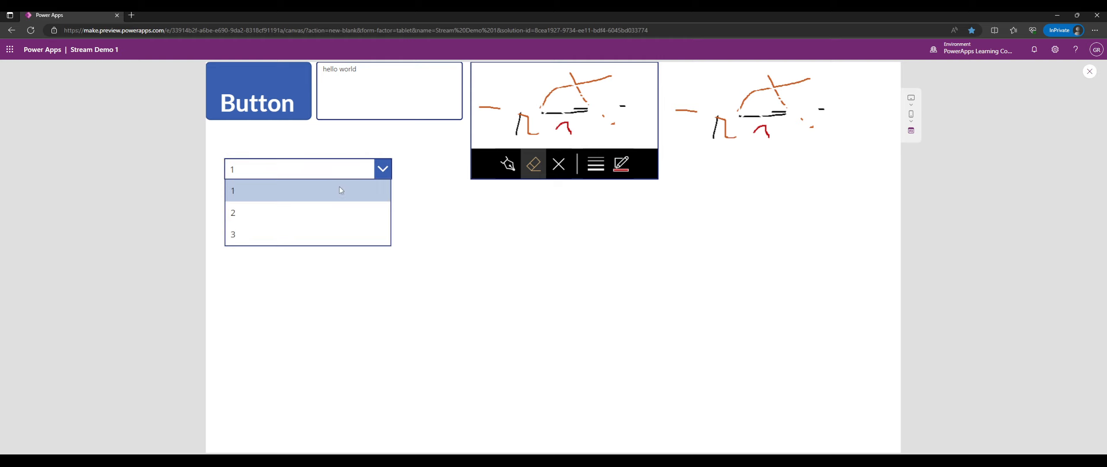
click(304, 170)
click(275, 190)
click(277, 169)
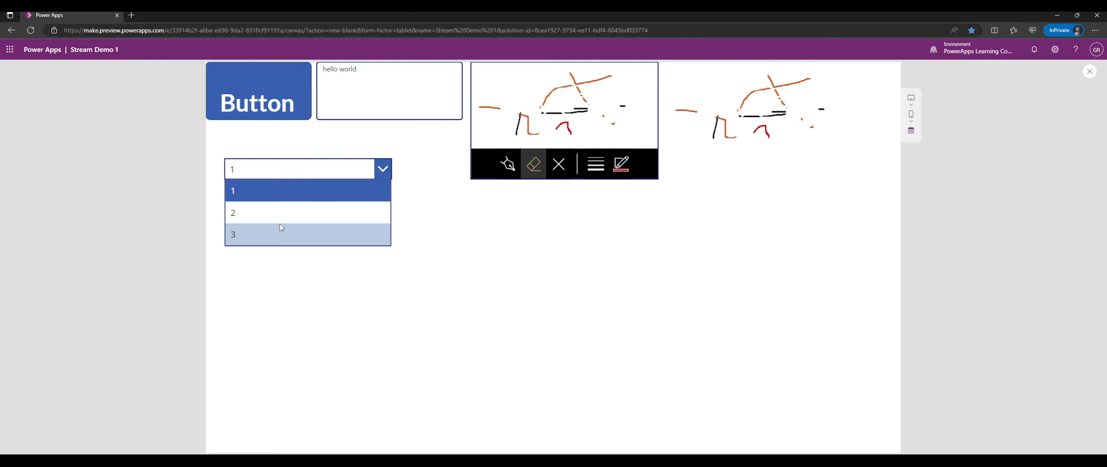
click(268, 209)
click(276, 169)
click(266, 231)
click(277, 171)
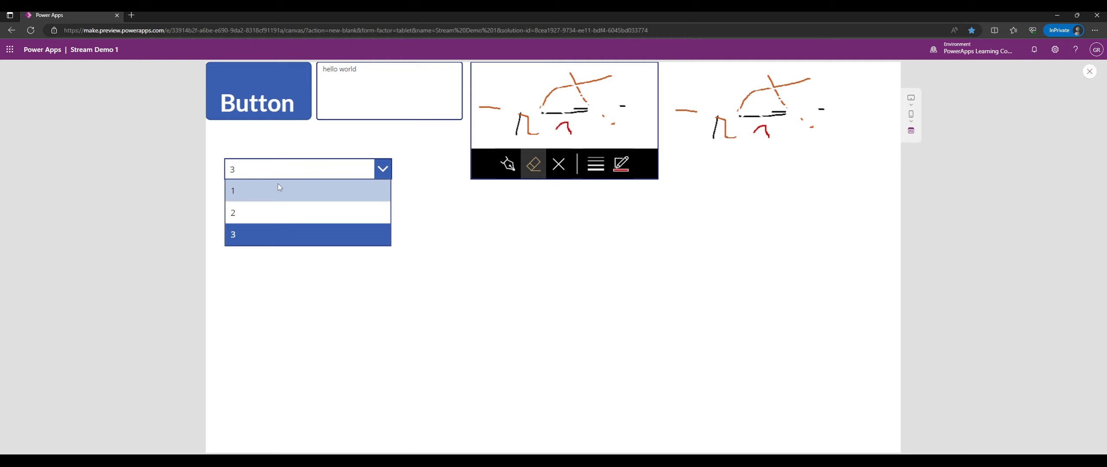
click(240, 174)
click(241, 174)
click(375, 196)
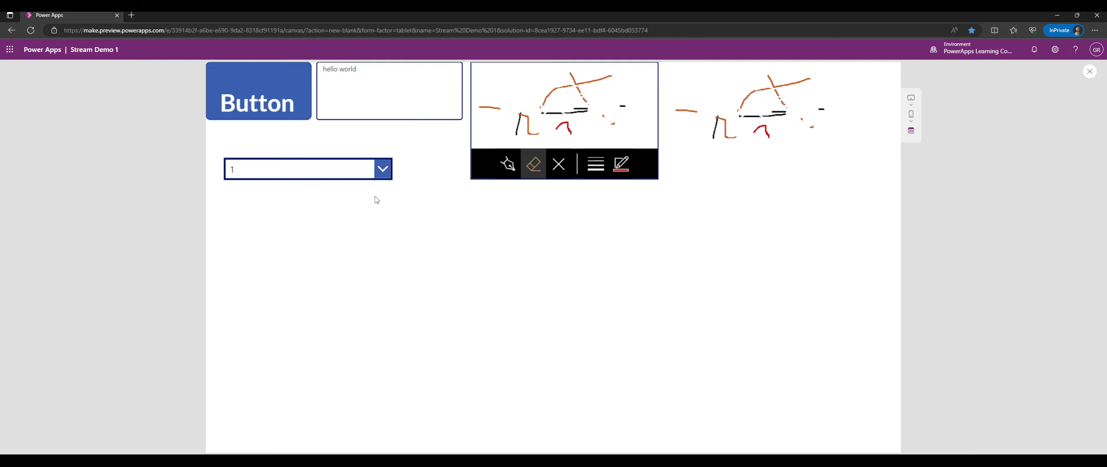
click(358, 168)
click(316, 214)
click(230, 175)
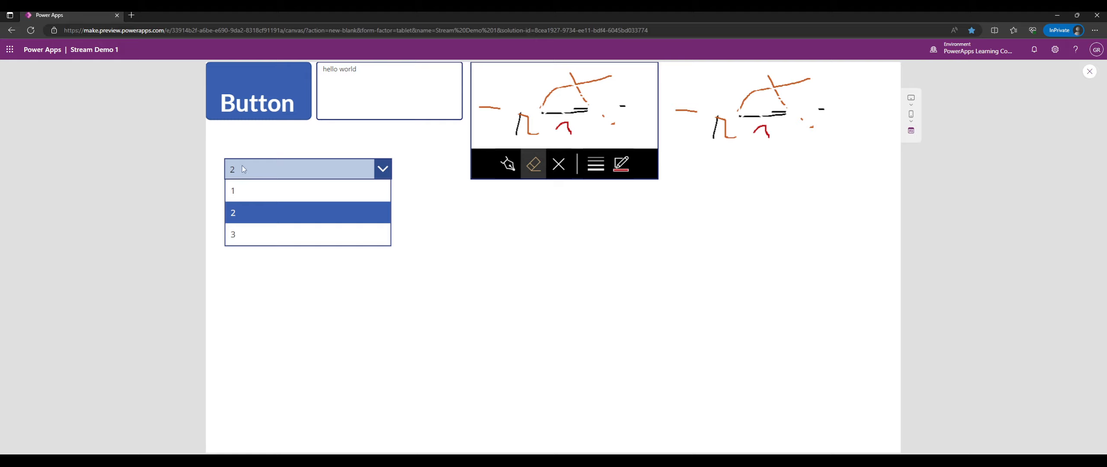
click(243, 166)
click(251, 177)
click(249, 193)
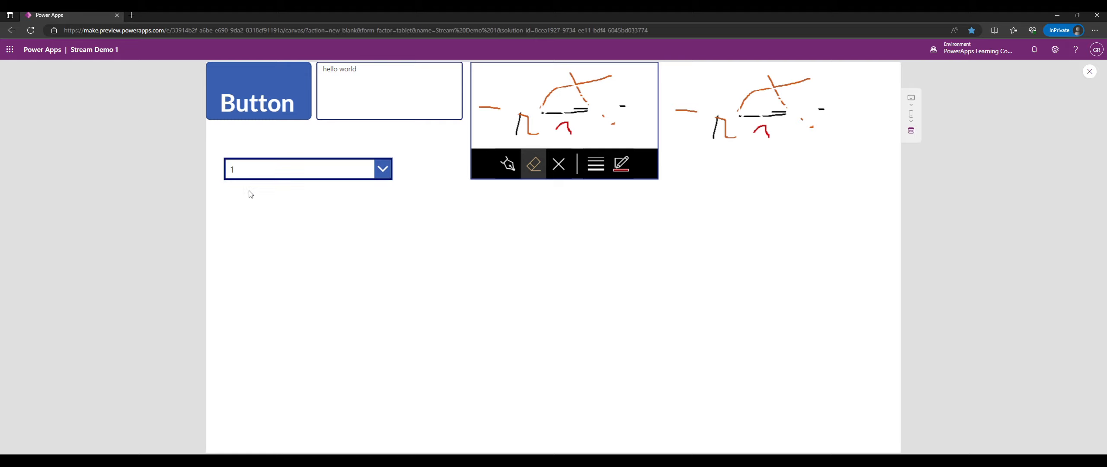
click(1088, 72)
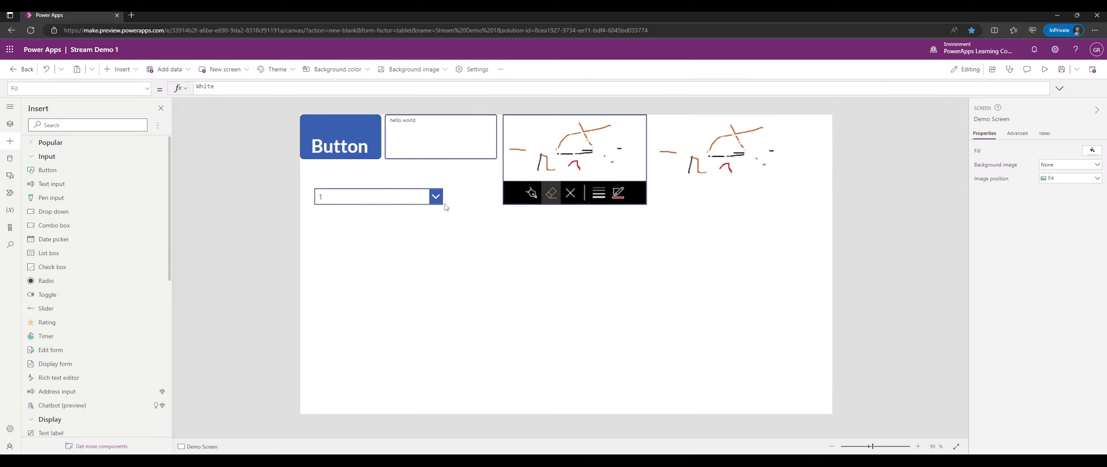
Move the dropdown to the screen's left edge and resize it to 504 by 46.
click(981, 200)
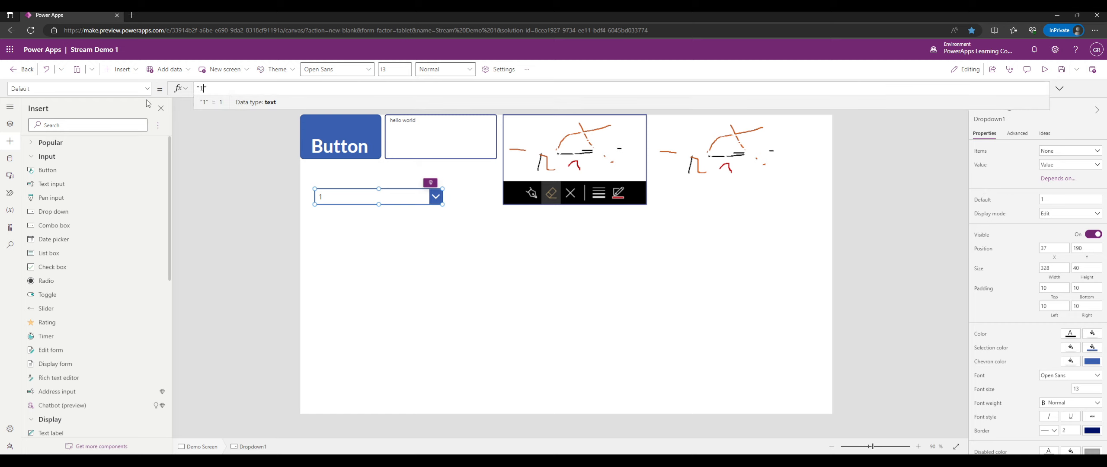
drag(358, 197, 346, 183)
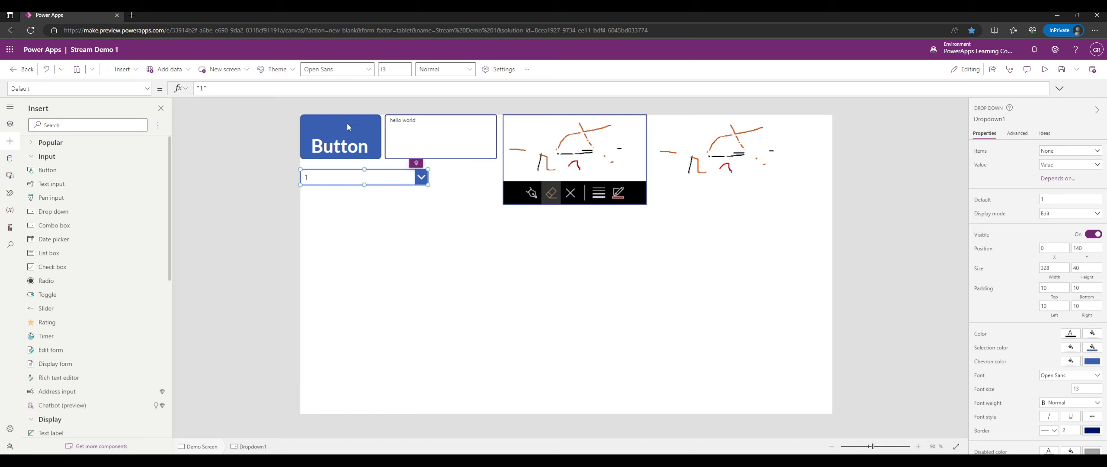
drag(428, 184, 497, 189)
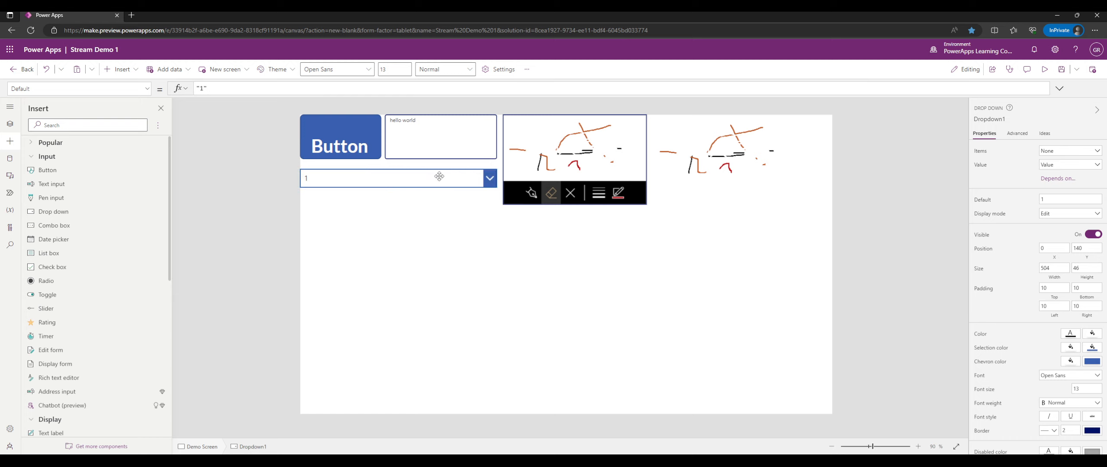
click(437, 145)
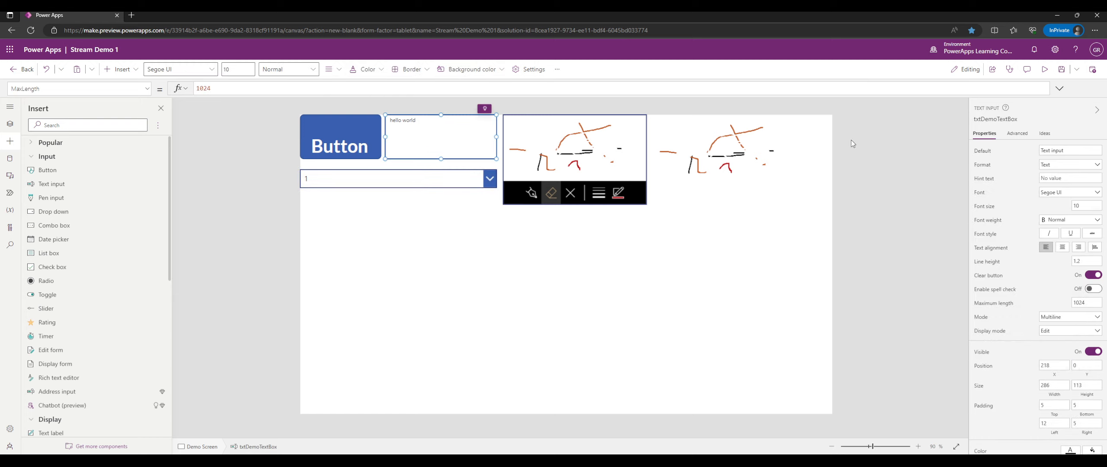
Set the text box's Default to 'This is the default text'.
click(986, 154)
drag(236, 89, 200, 88)
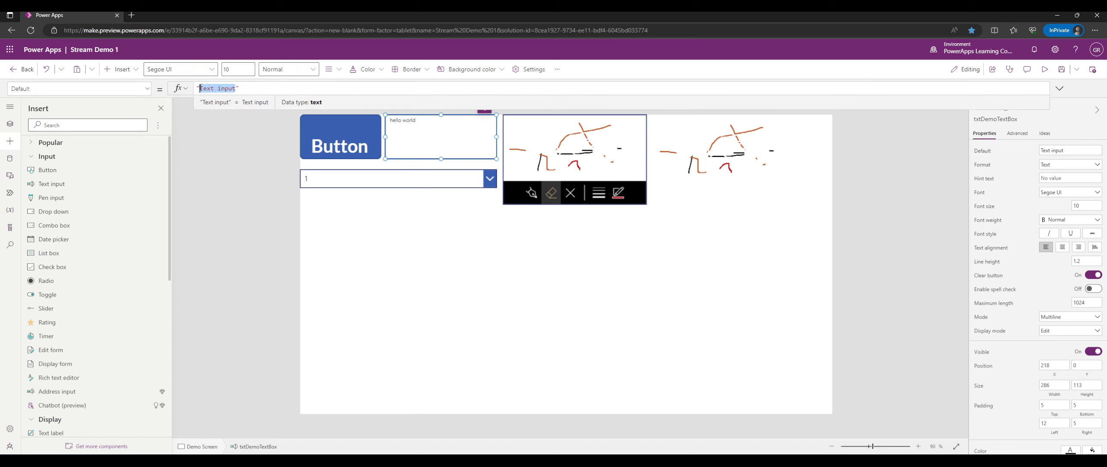
text(This is the default)
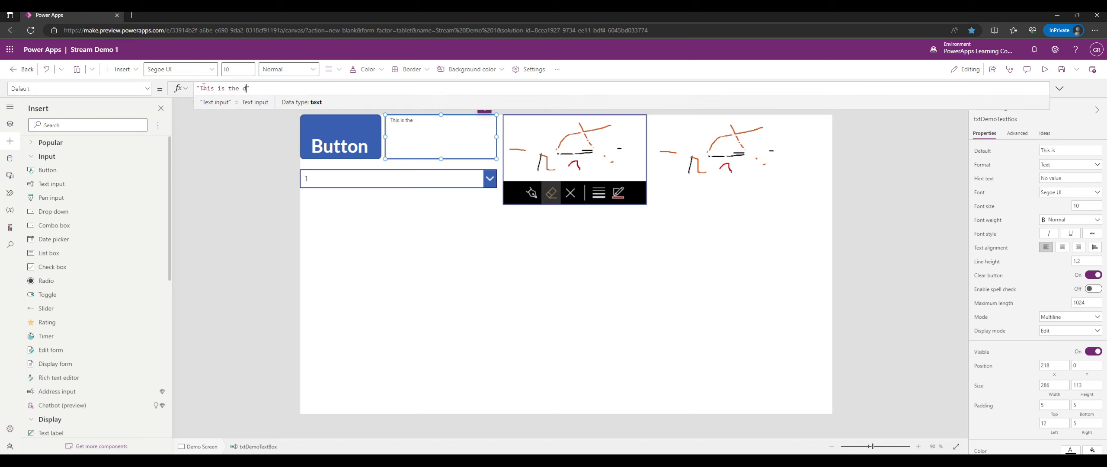
text( text)
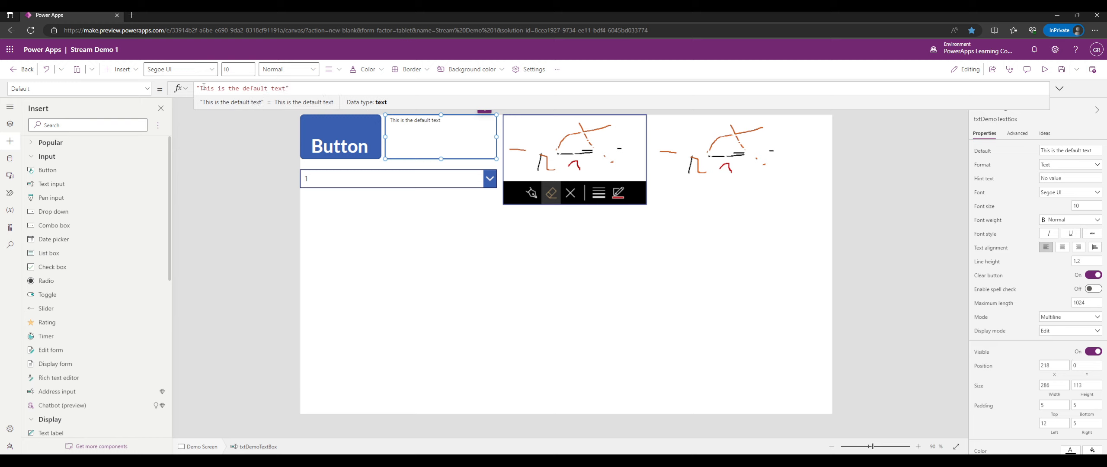
click(548, 274)
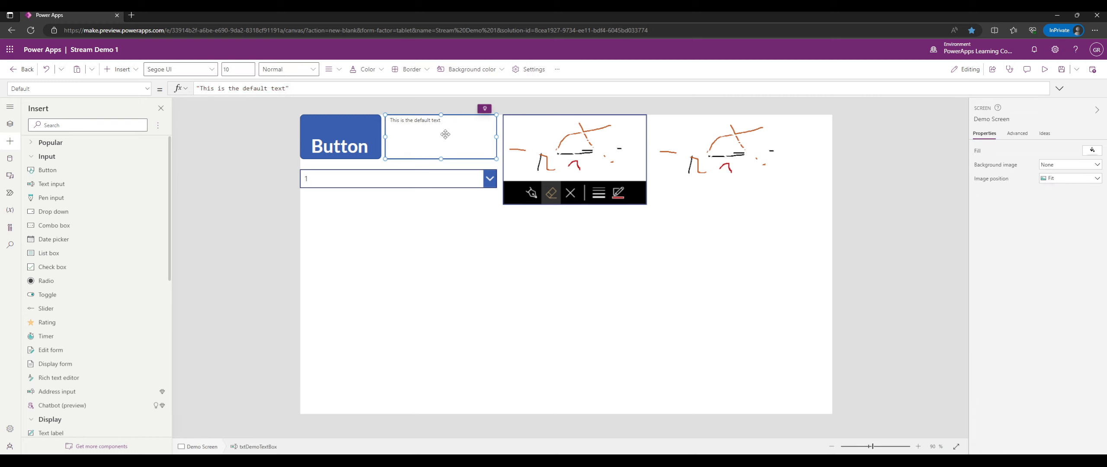
click(429, 135)
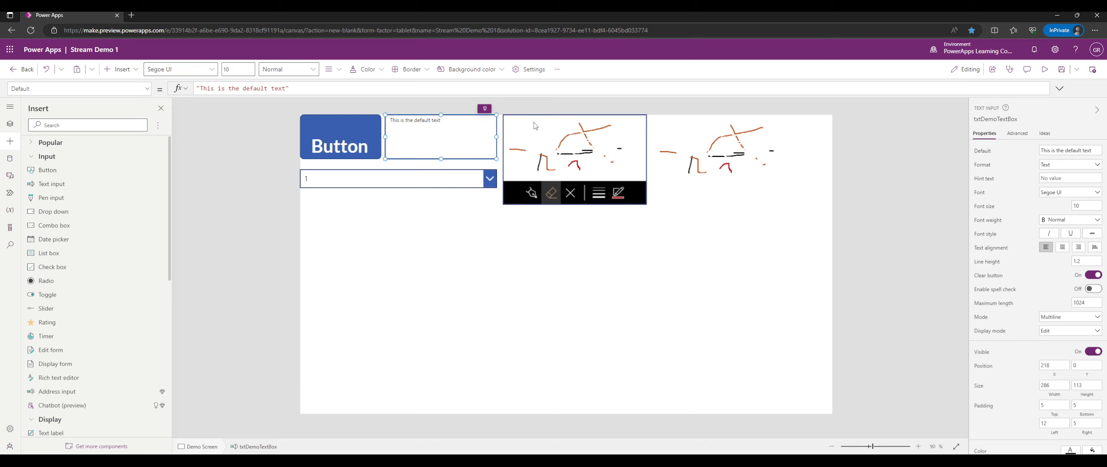
Clear the text box's Default property so it shows no text.
drag(289, 88, 182, 89)
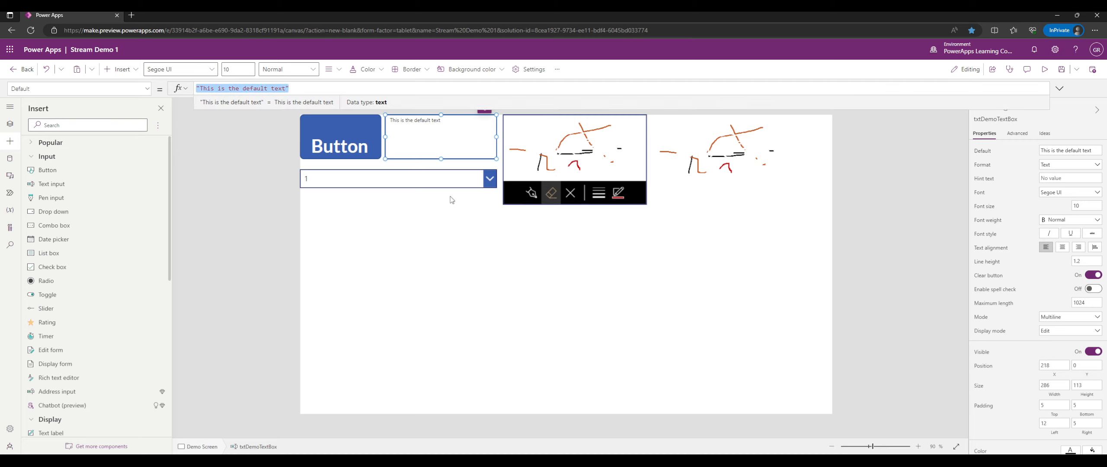
click(425, 150)
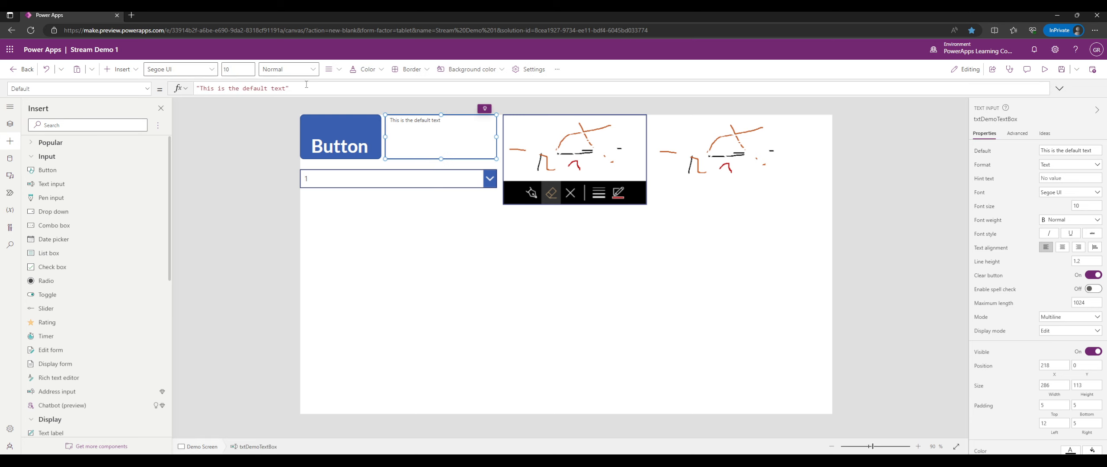
drag(306, 84, 183, 82)
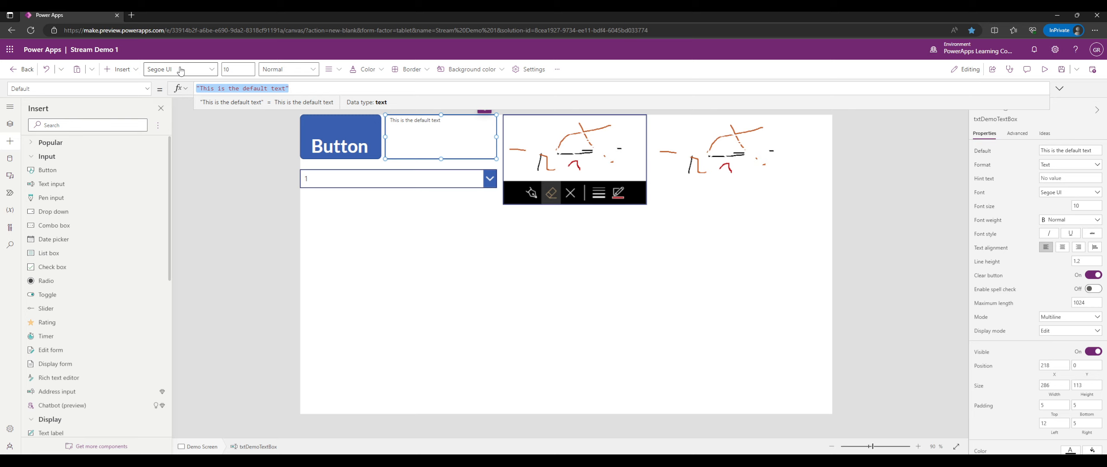
click(1074, 150)
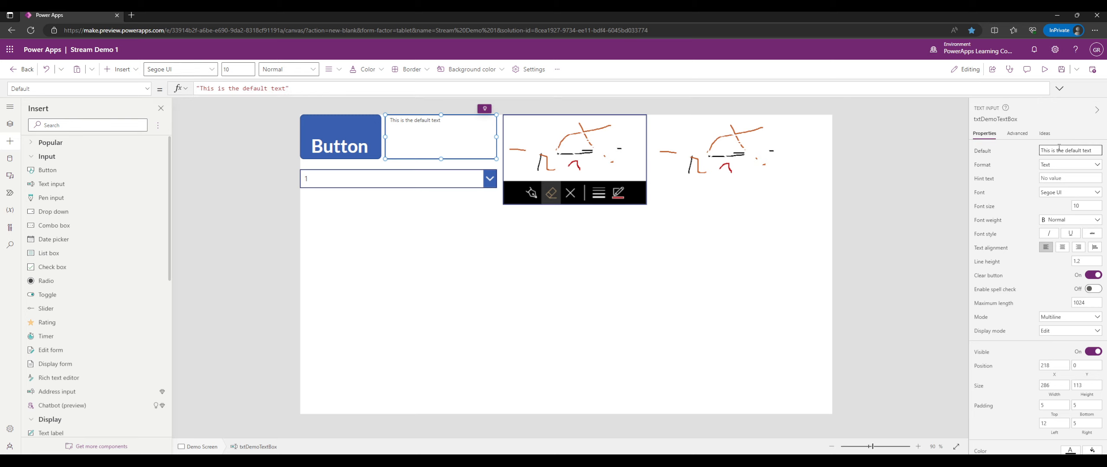
key(ctrl+a)
key(BackSpace)
Set the hint to 'This is the hint text', then in preview type and clear 'hint text is gone'.
click(1046, 178)
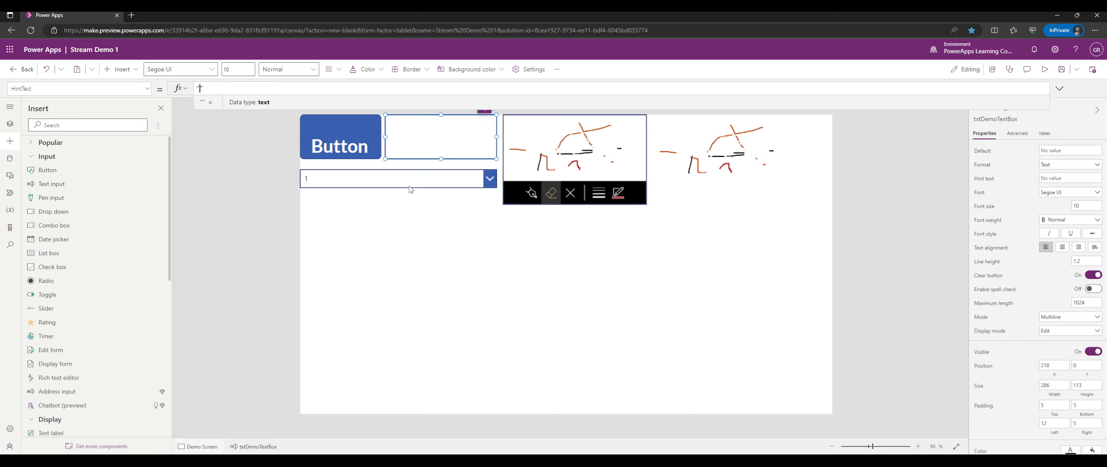
text(This is the hint text)
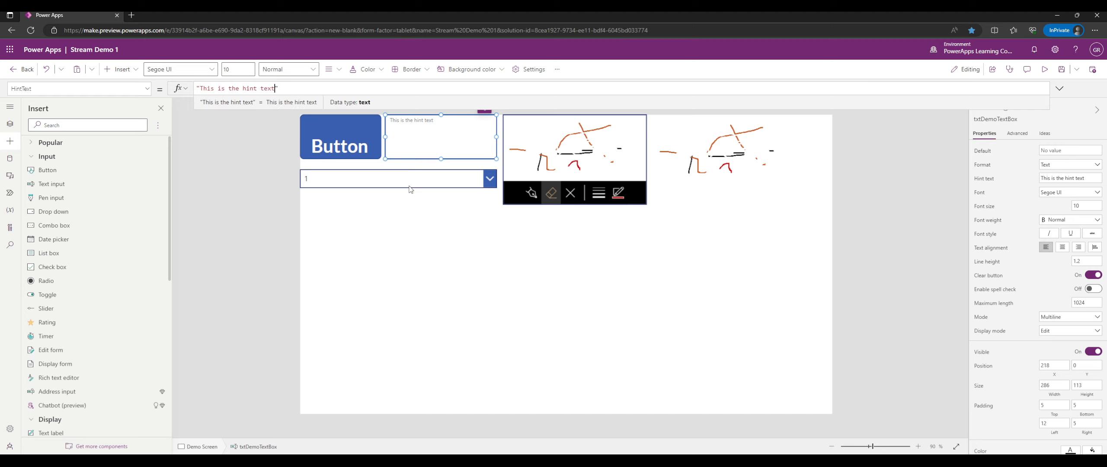
click(1043, 70)
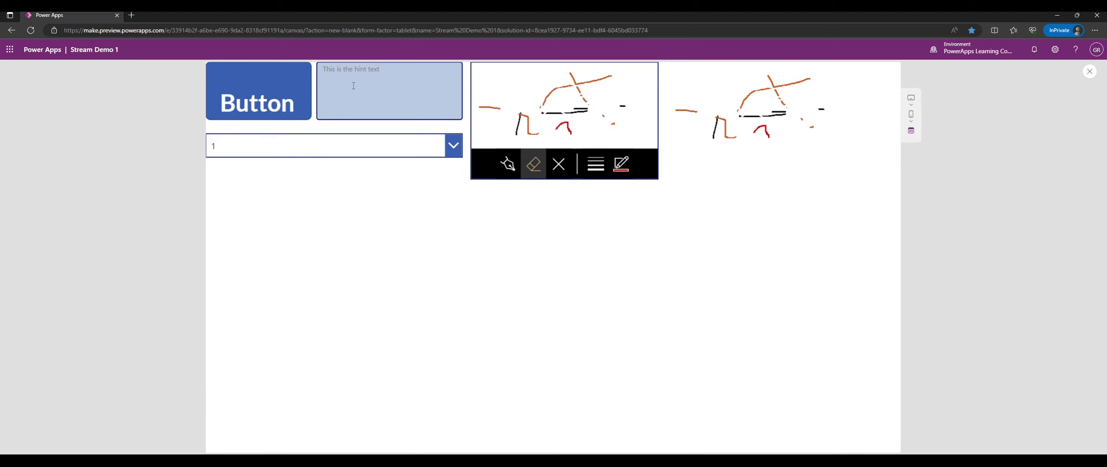
click(367, 105)
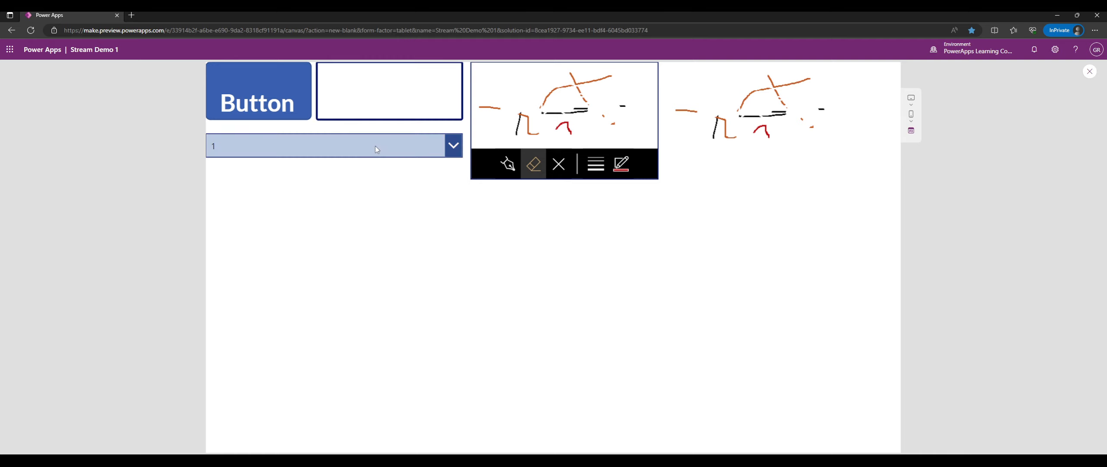
text(hint text is gone)
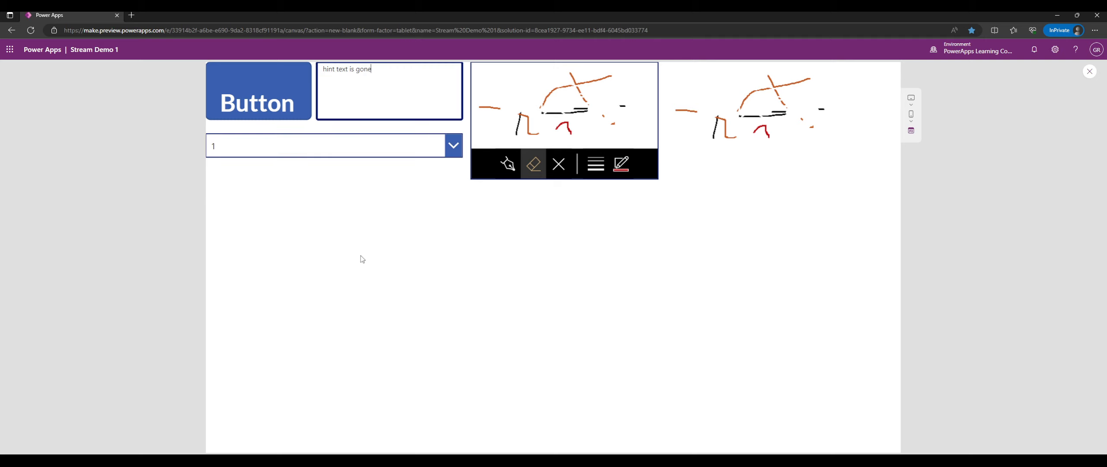
key(ctrl+a)
key(BackSpace)
click(361, 256)
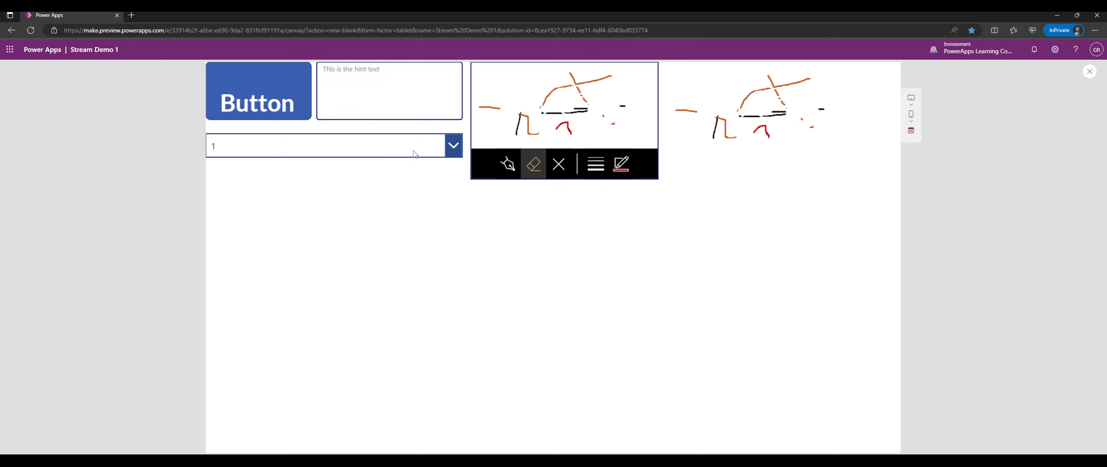
Indent Dropdown1 to X 40, add a combo box below it, and widen it to 465.
click(1089, 71)
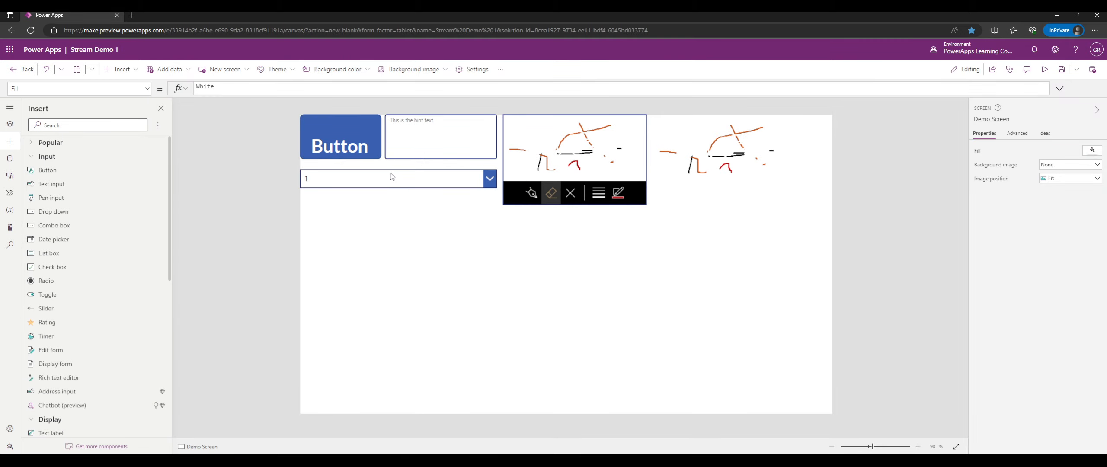
click(374, 178)
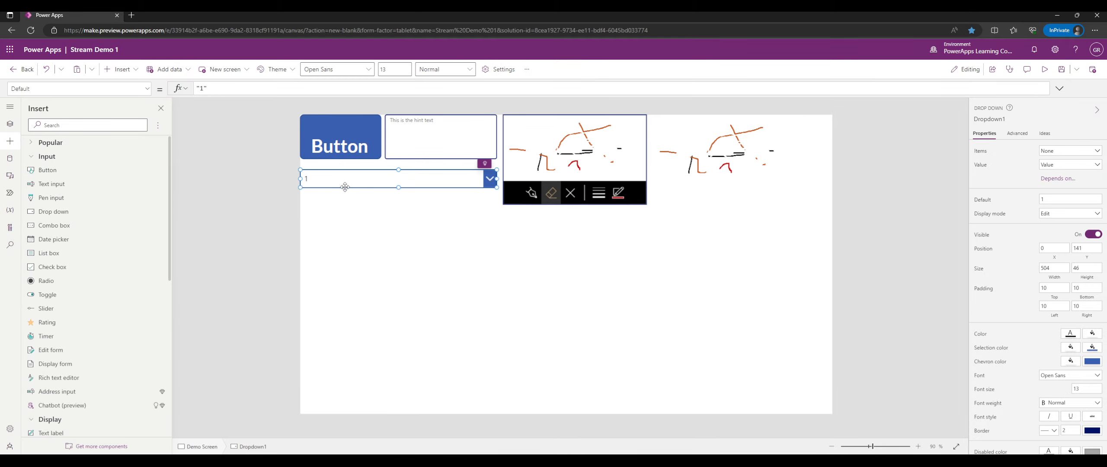
drag(300, 187, 316, 186)
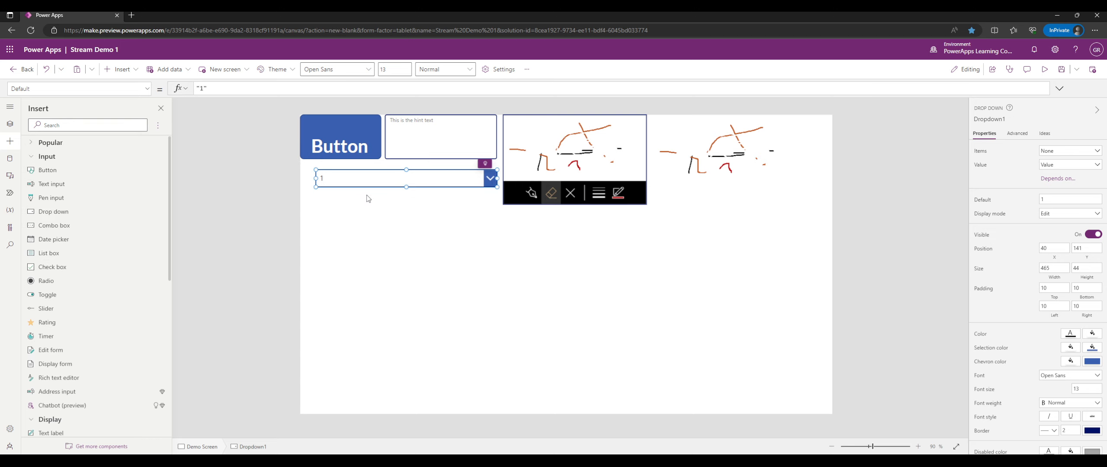
drag(384, 149, 376, 204)
drag(448, 209, 498, 210)
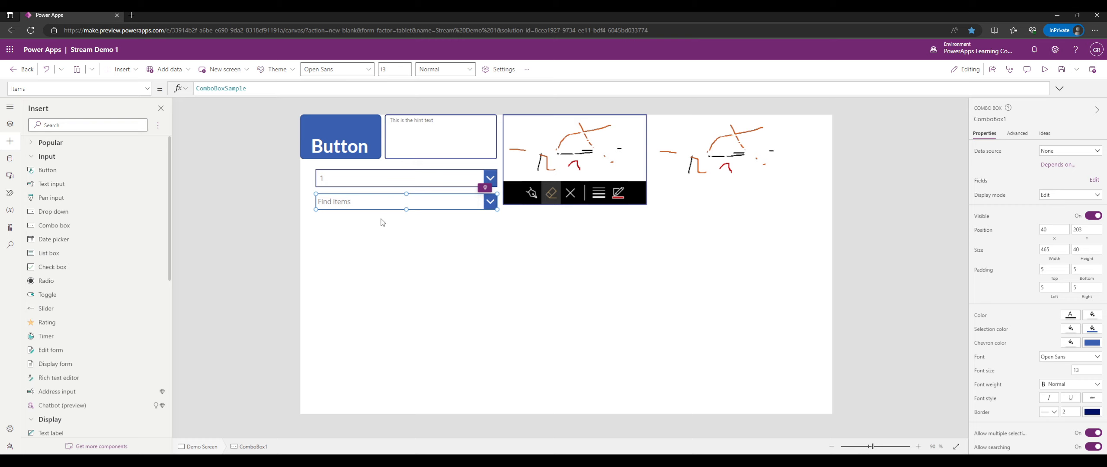
In preview, open the combo box and scroll through its sample item list.
click(1044, 69)
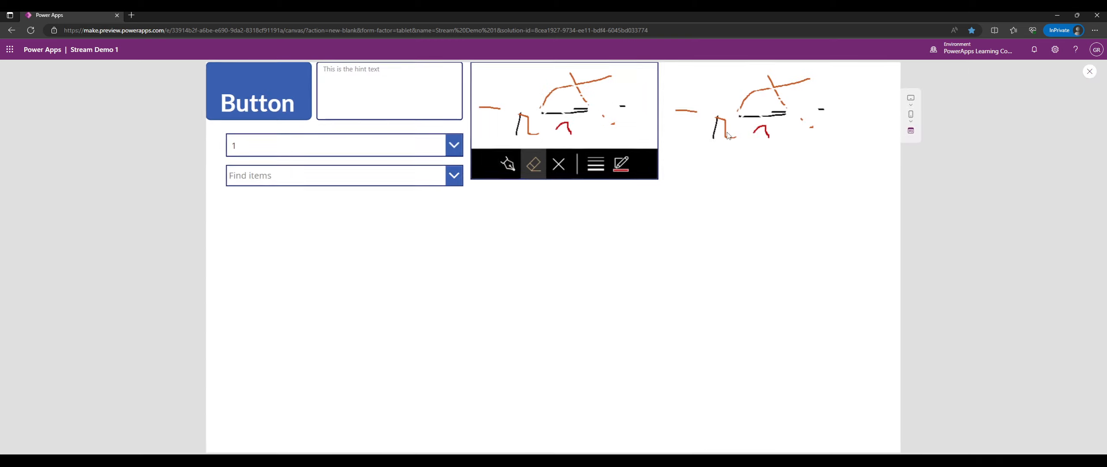
click(454, 176)
scroll(397, 251, down, 5)
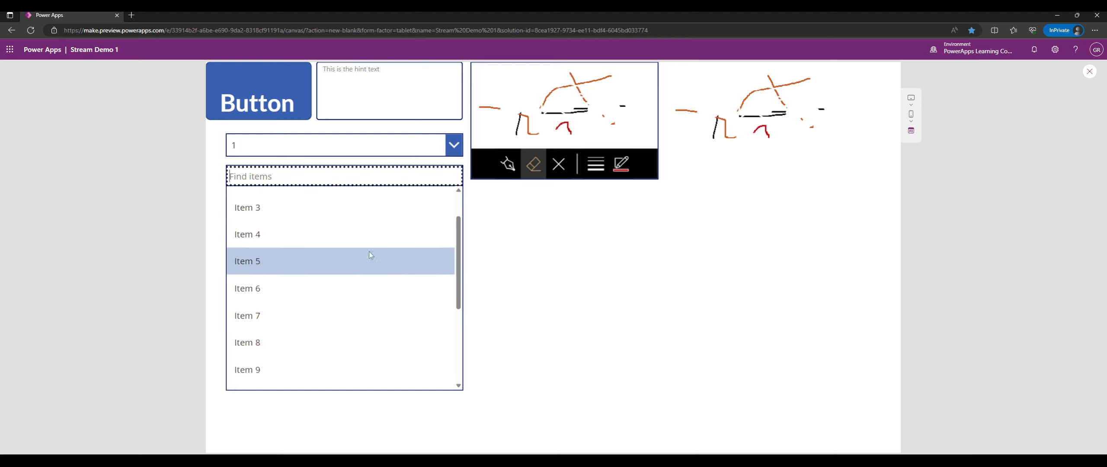
scroll(397, 248, up, 5)
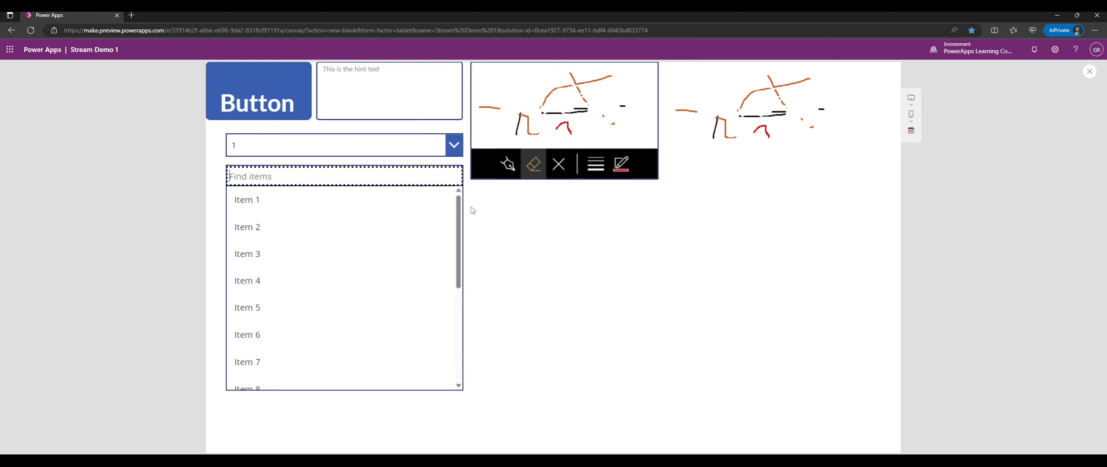
click(460, 183)
click(459, 183)
mouse_move(458, 208)
mouse_down()
mouse_move(454, 350)
mouse_move(453, 209)
mouse_up()
scroll(412, 228, down, 3)
scroll(413, 229, up, 3)
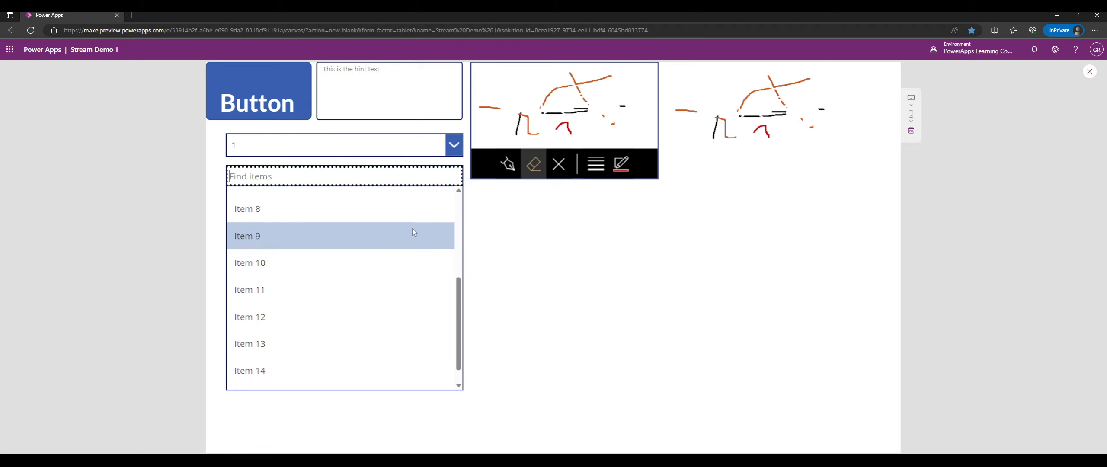
click(1089, 71)
Check the combo box's ComboBoxSample Items formula, then reopen its list in preview.
click(343, 203)
click(221, 89)
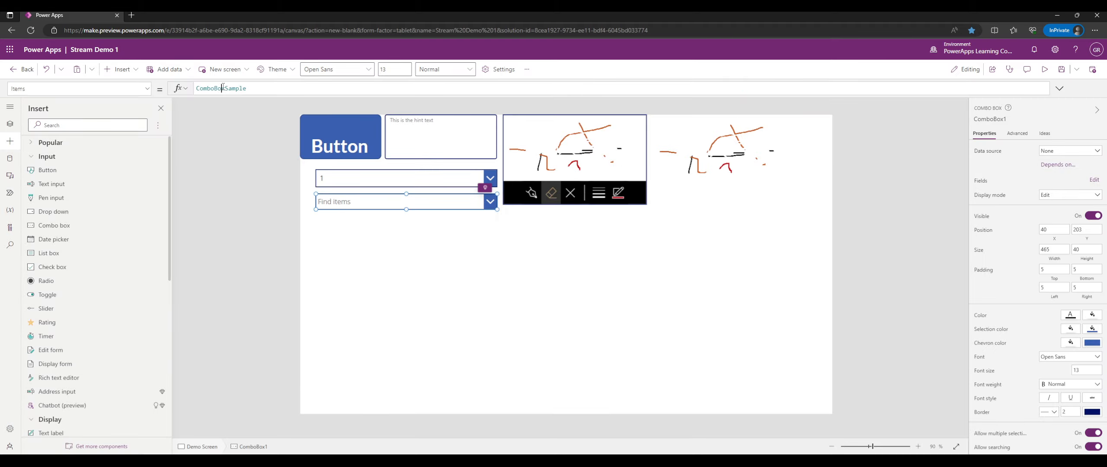
click(1046, 70)
click(363, 174)
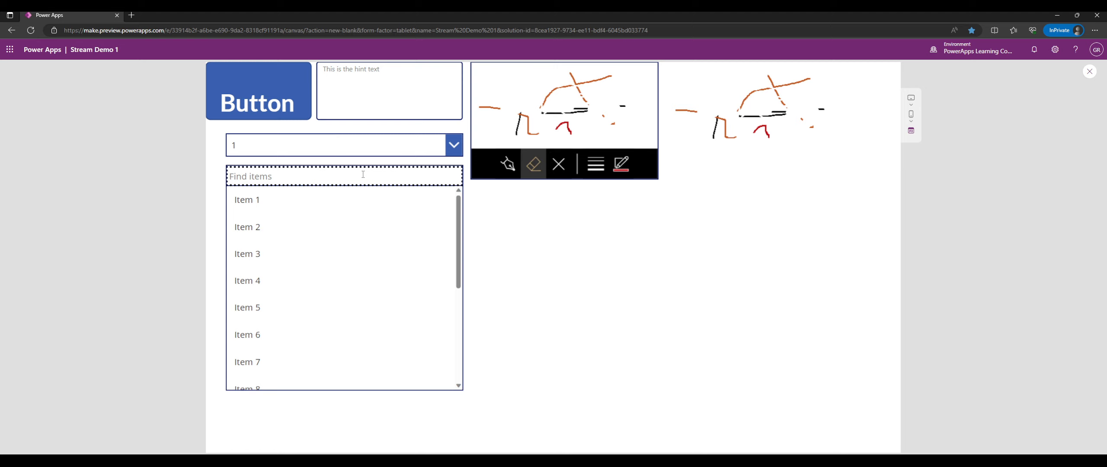
Filter the combo box by 1, select Items 10 through 14, then deselect Item 12.
text(1)
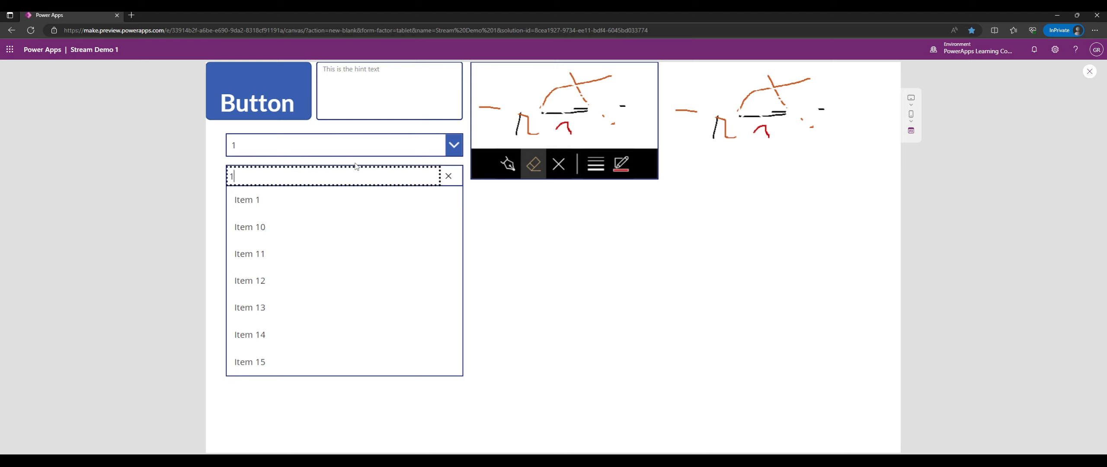
click(303, 228)
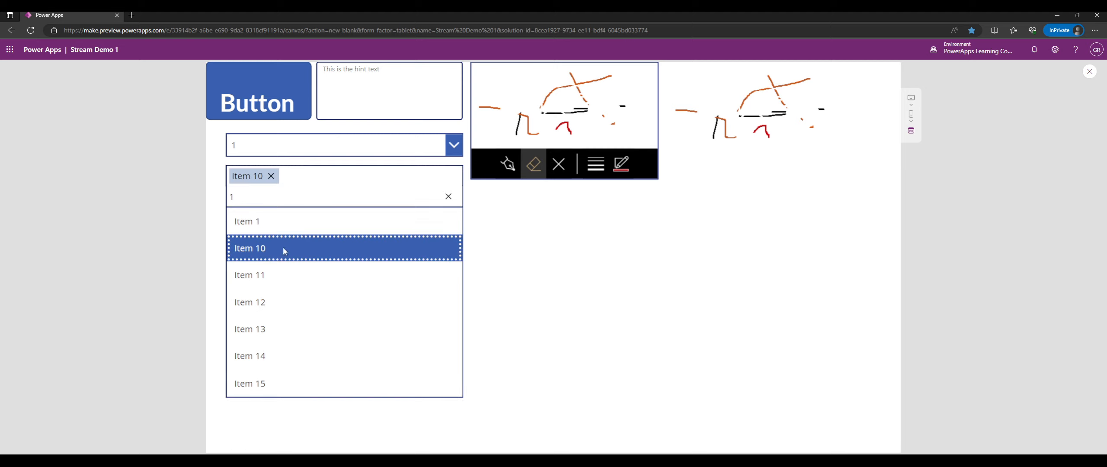
click(264, 281)
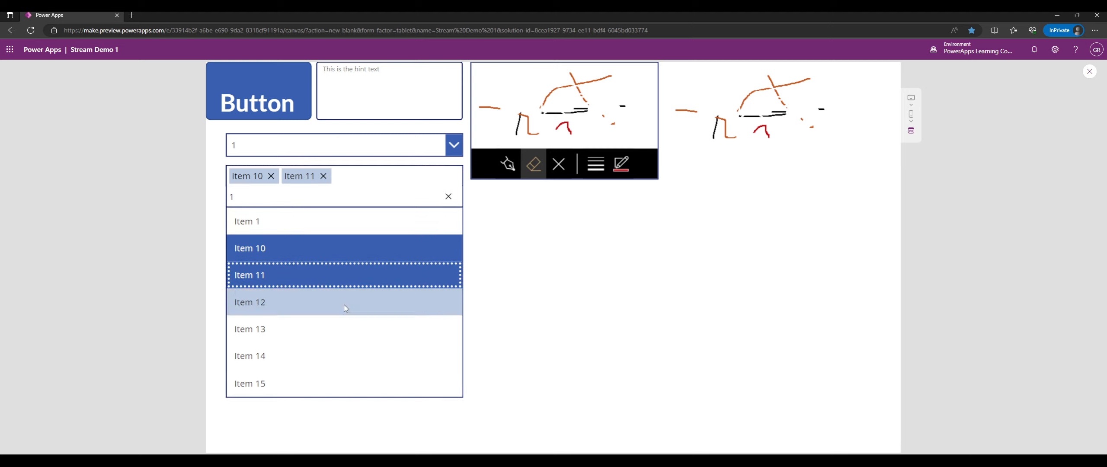
click(298, 311)
click(285, 356)
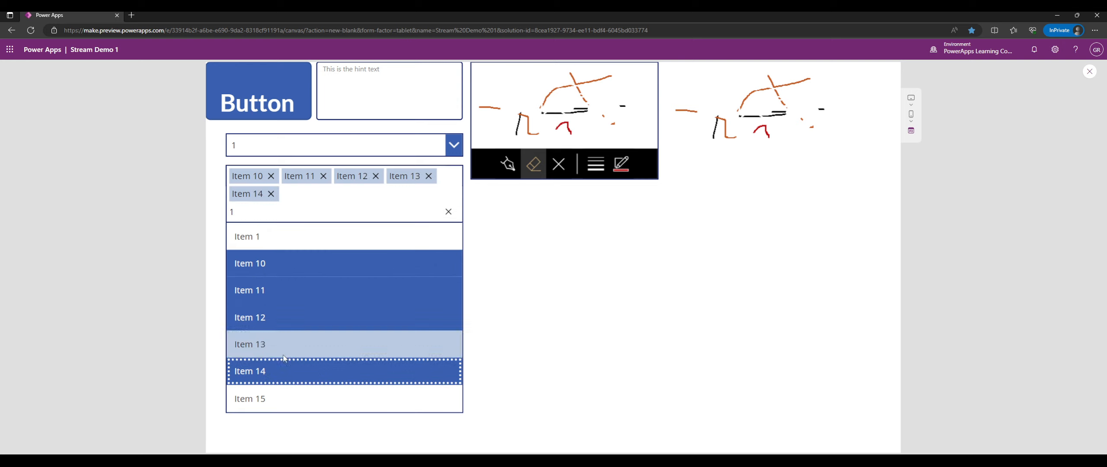
click(284, 344)
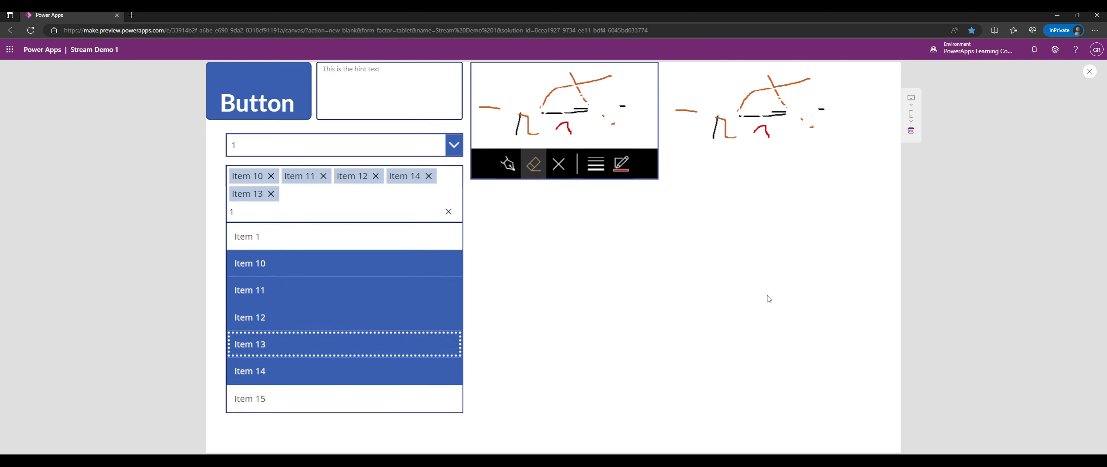
click(326, 309)
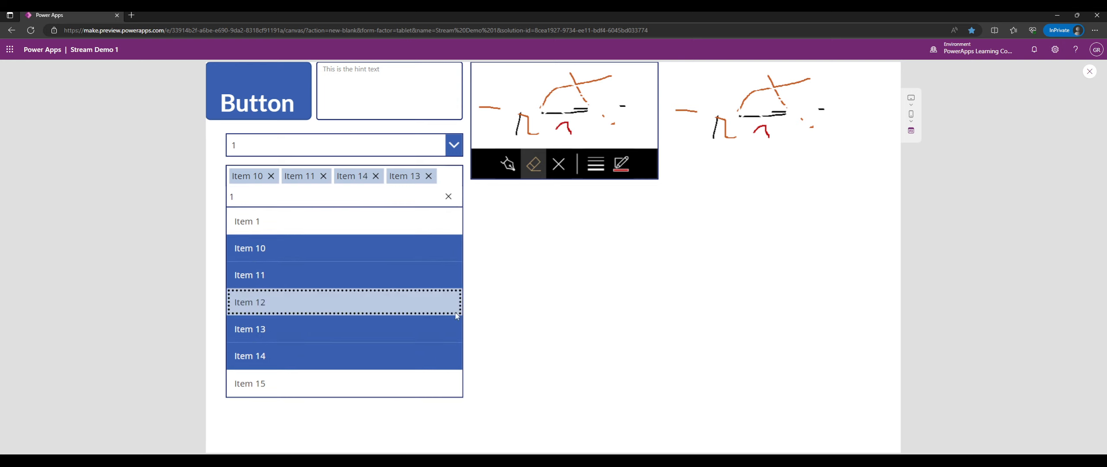
click(516, 297)
Toggle Items 11 and 12, clear the '1' search filter, keeping five items selected.
click(460, 181)
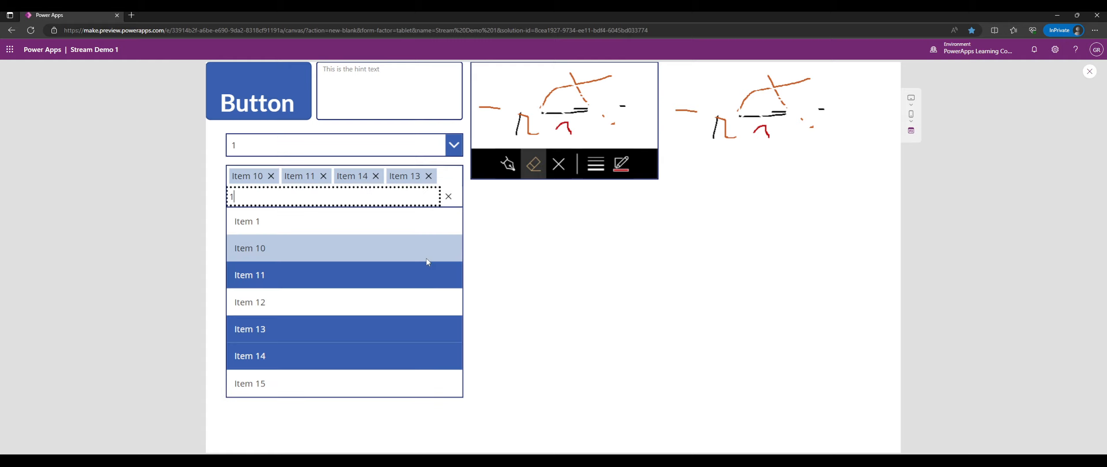
click(309, 277)
click(303, 296)
click(302, 282)
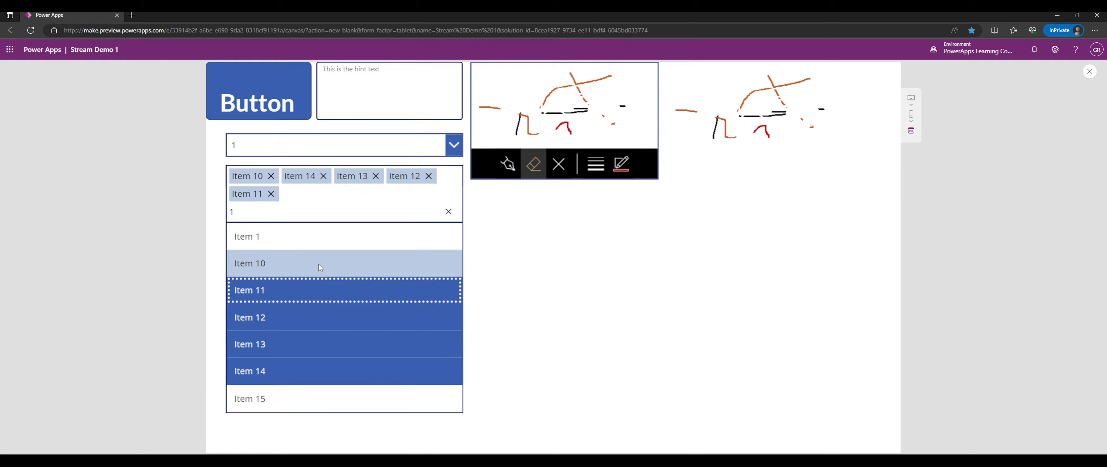
click(448, 211)
click(523, 236)
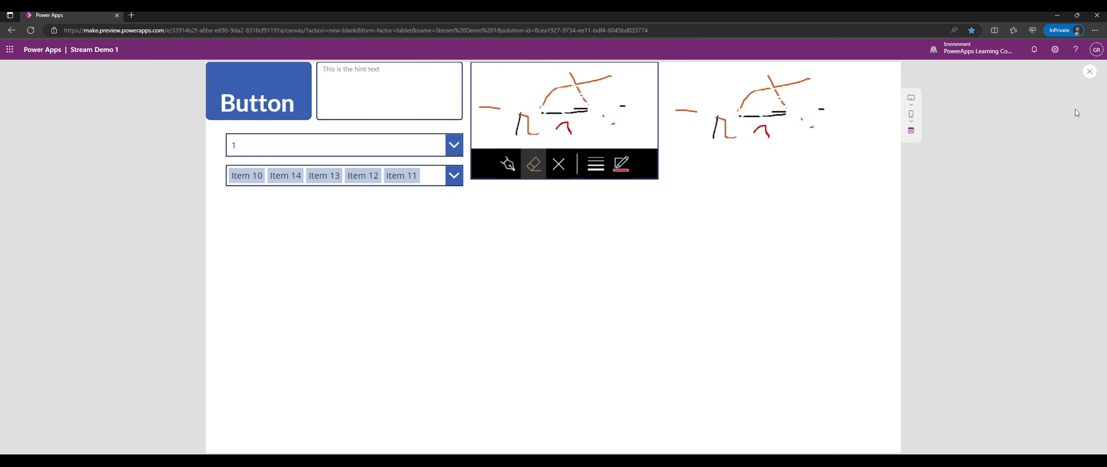
Remove all selected items with Backspace so the combo box shows 'Find items'.
click(454, 175)
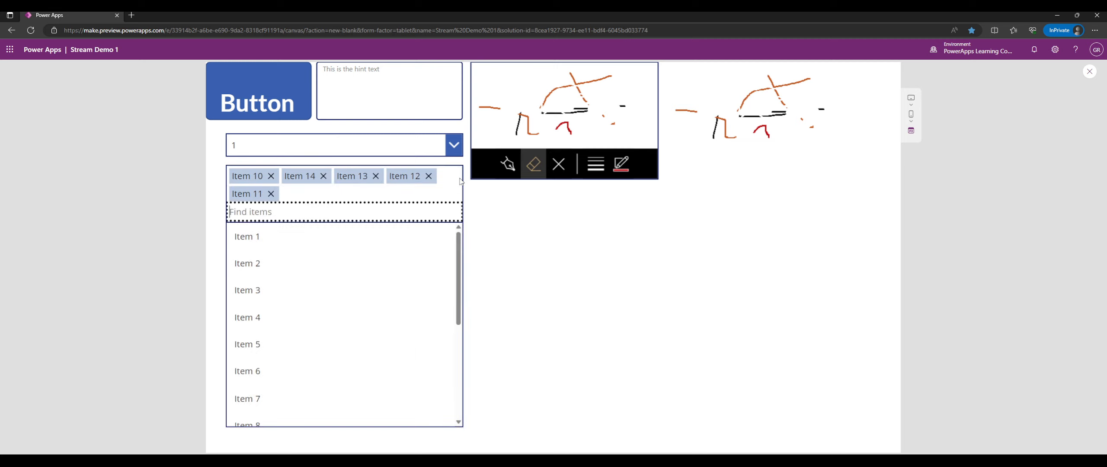
key(BackSpace)
key(BackSpace)
key(BackSpace)
key(BackSpace)
key(BackSpace)
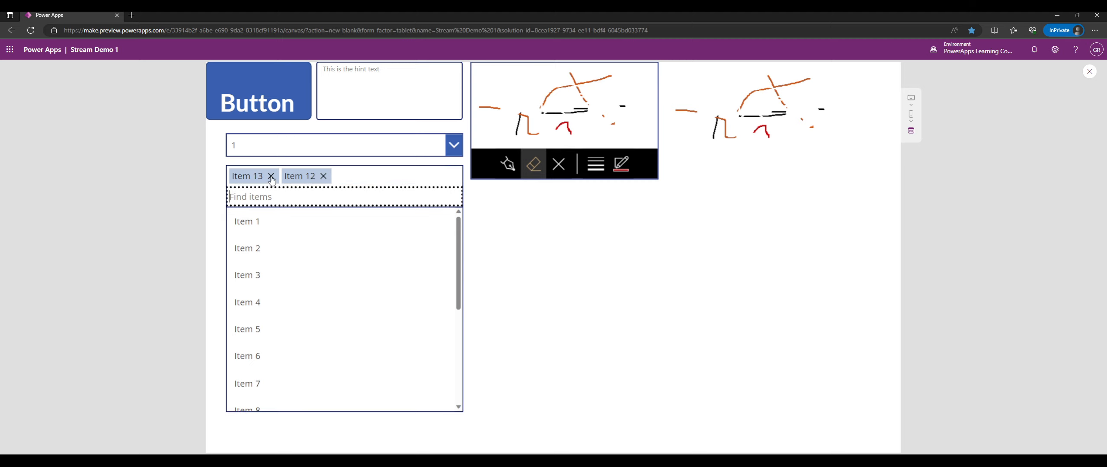
click(585, 254)
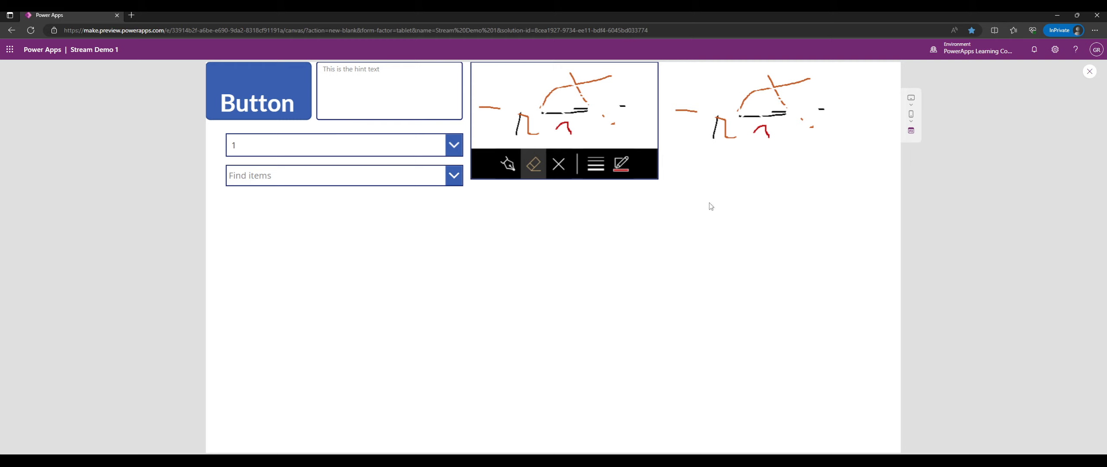
click(422, 177)
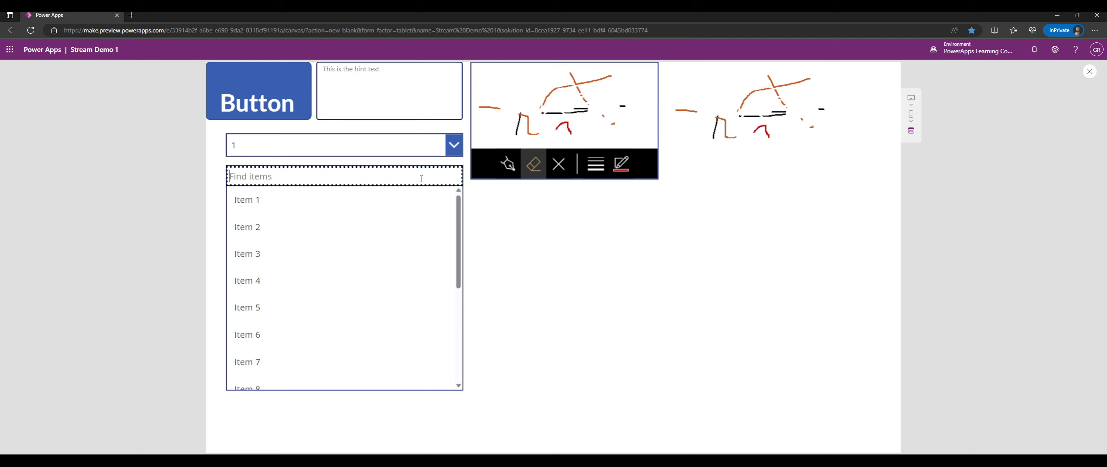
click(692, 262)
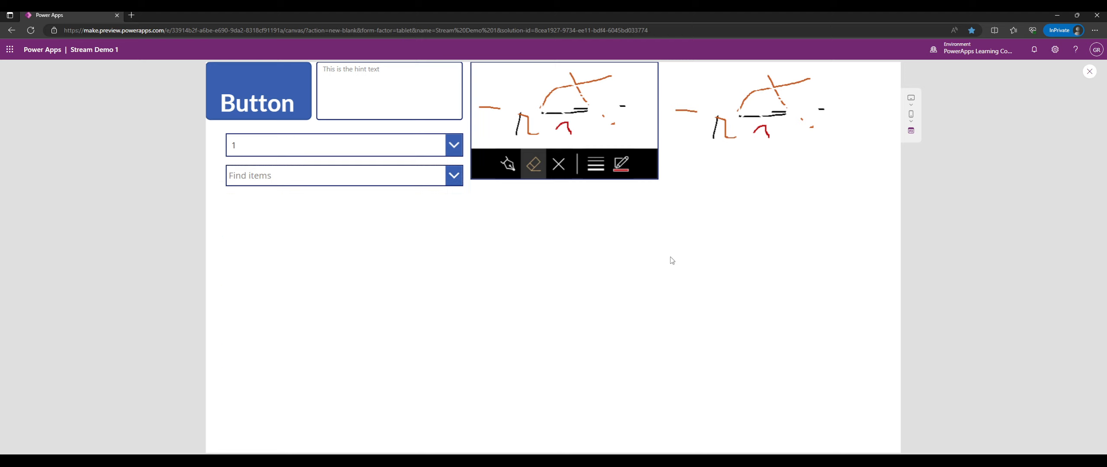
click(448, 181)
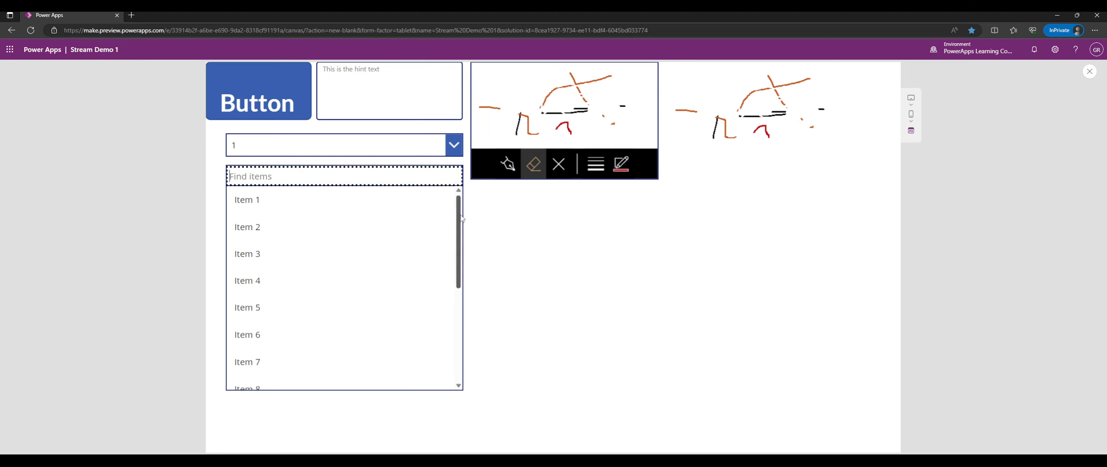
drag(460, 216, 460, 183)
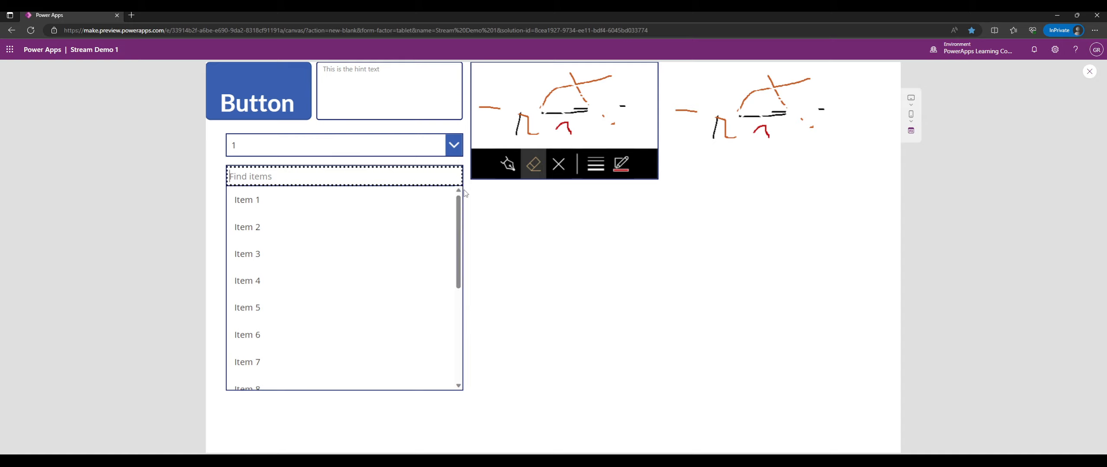
click(514, 234)
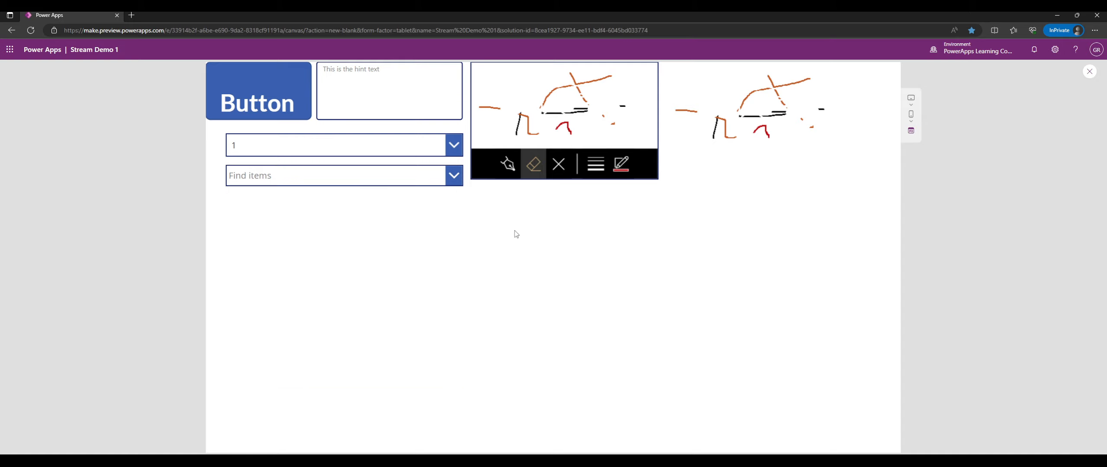
In the editor, review the combo box's Single item layout under Fields and nudge it under the dropdown.
click(1089, 72)
click(451, 204)
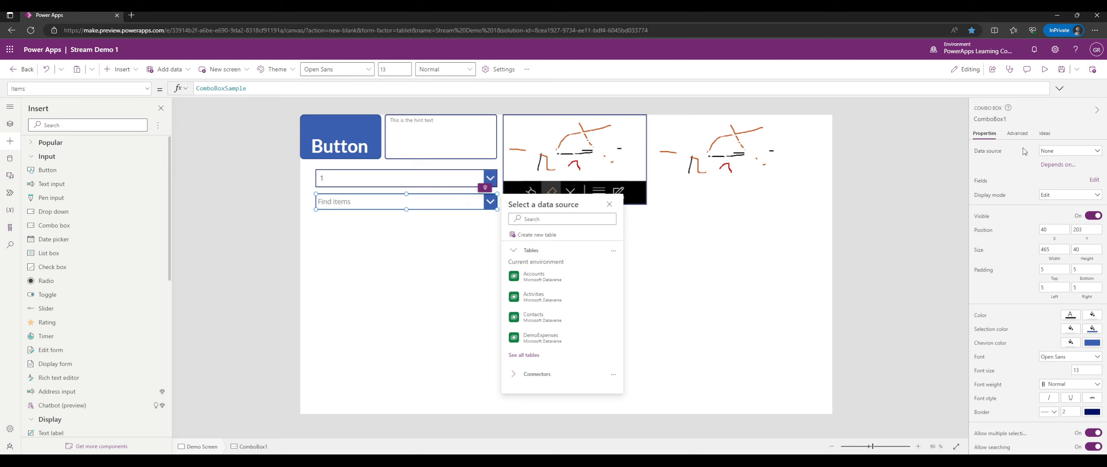
click(1065, 186)
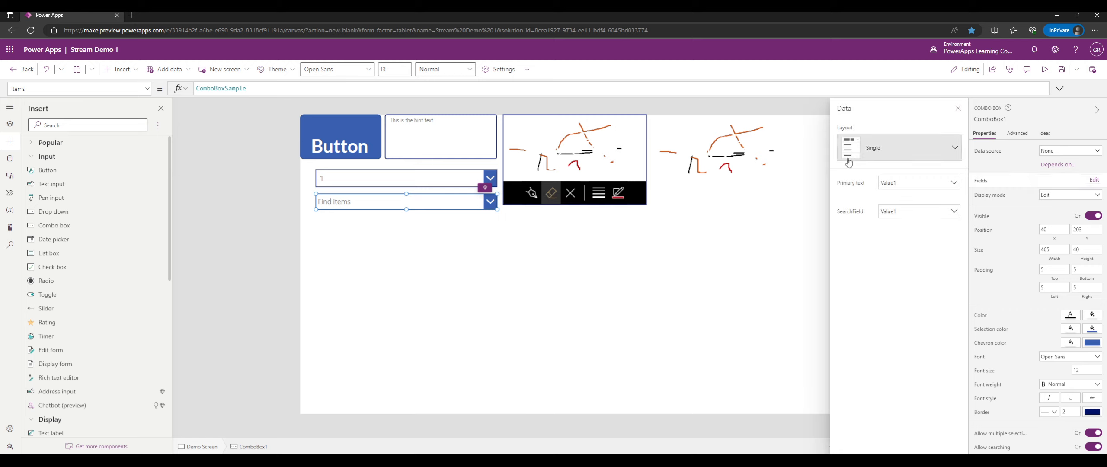
click(900, 154)
click(926, 135)
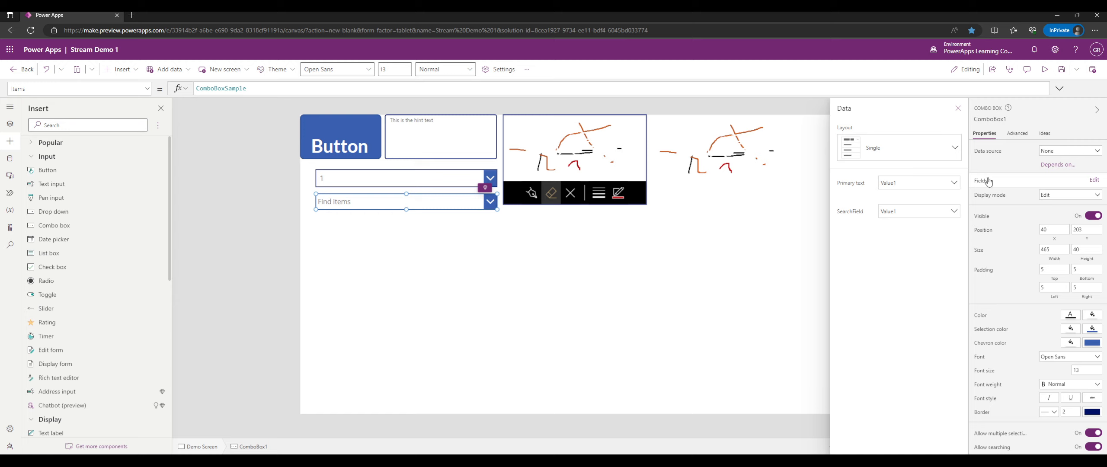
click(958, 108)
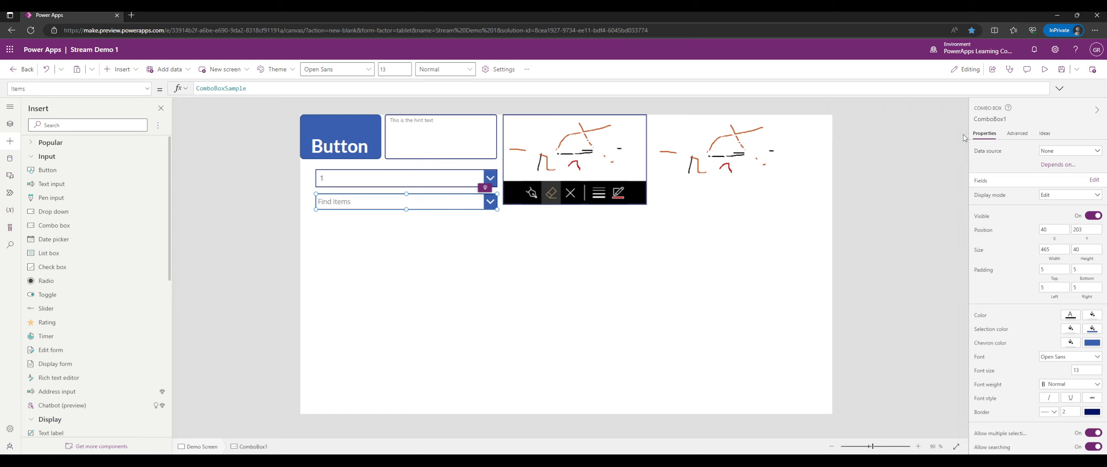
mouse_move(460, 205)
mouse_down()
mouse_move(442, 249)
mouse_move(447, 203)
mouse_move(459, 209)
mouse_up()
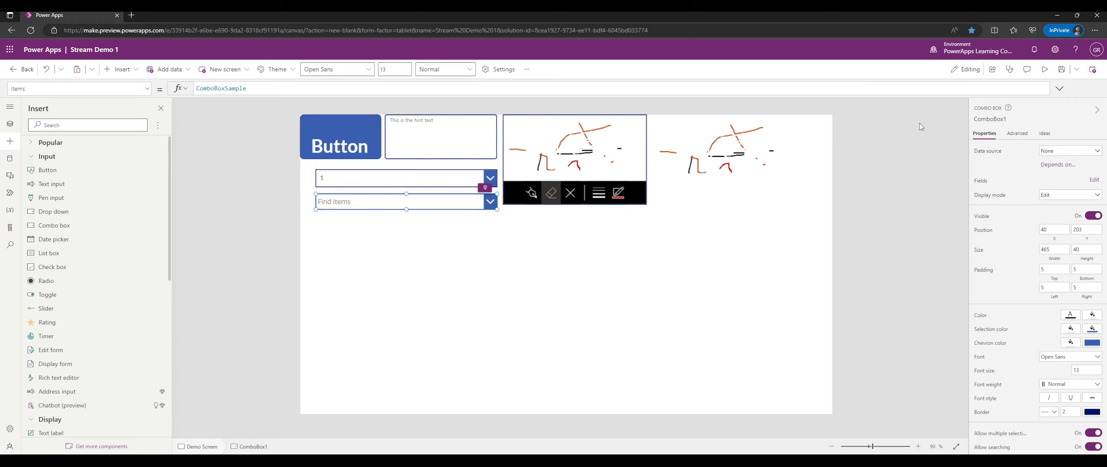
Rename the combo box to cmbDemoComboBox.
click(983, 118)
text(cmb)
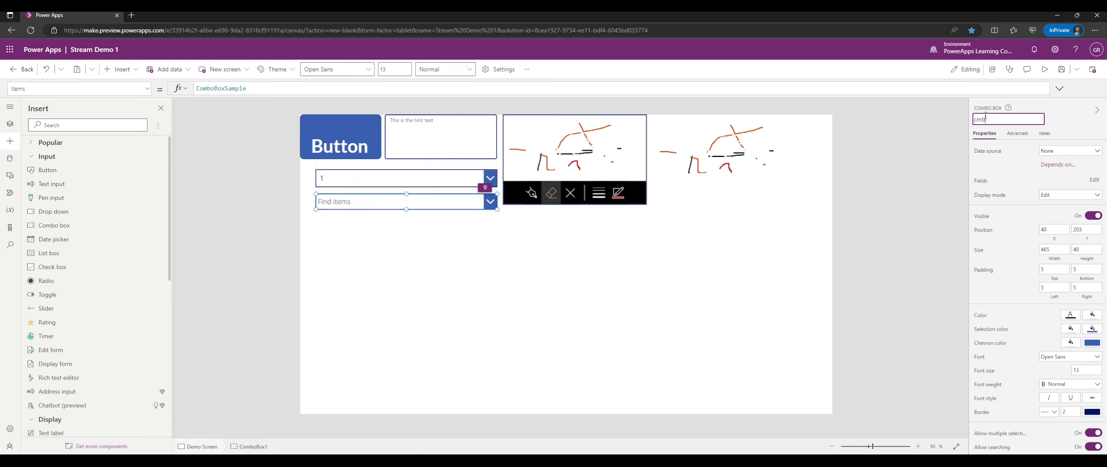
text(DemoComboBox)
key(Return)
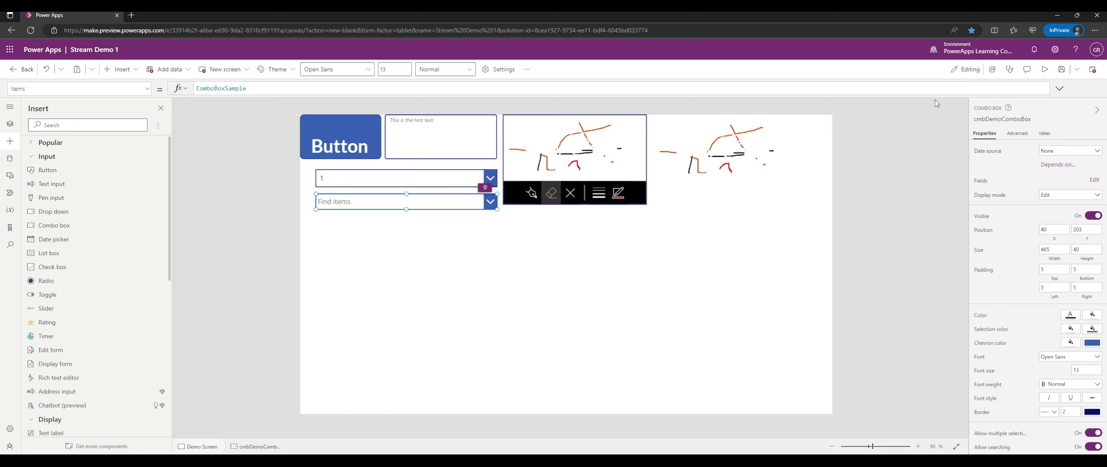
Rename Dropdown1 to drpDemoDropDown from the Tree view.
click(8, 126)
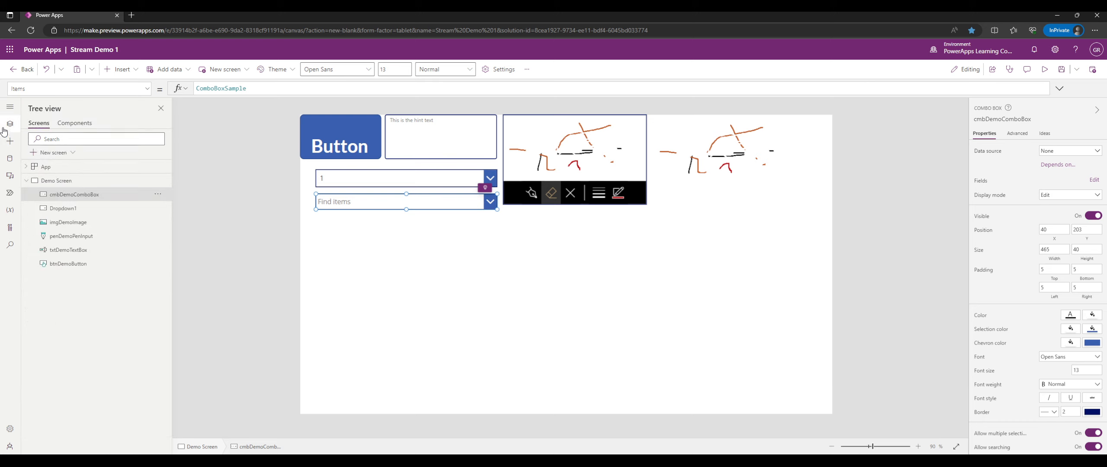
double_click(85, 209)
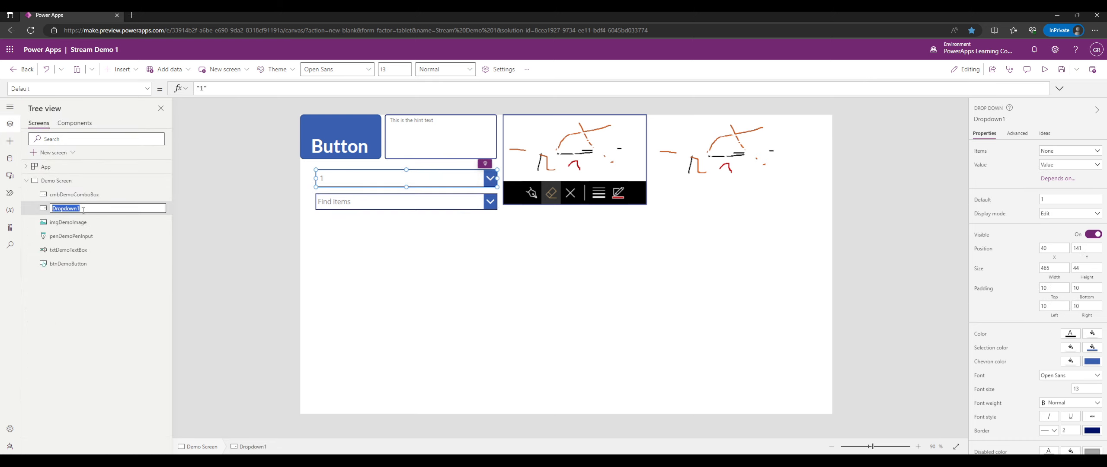
text(drpDemoDropDown)
key(Return)
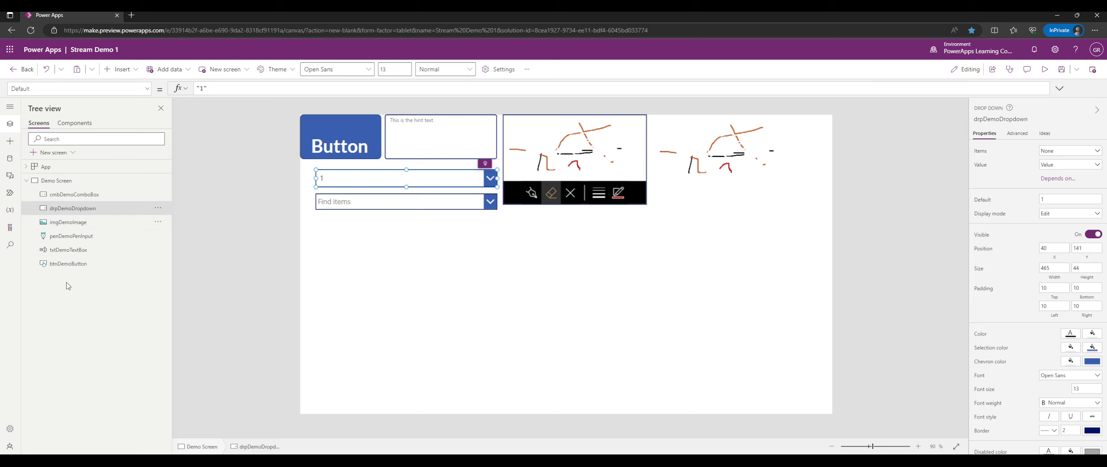
Select the combo box and open its data field settings in a widened properties pane.
click(359, 205)
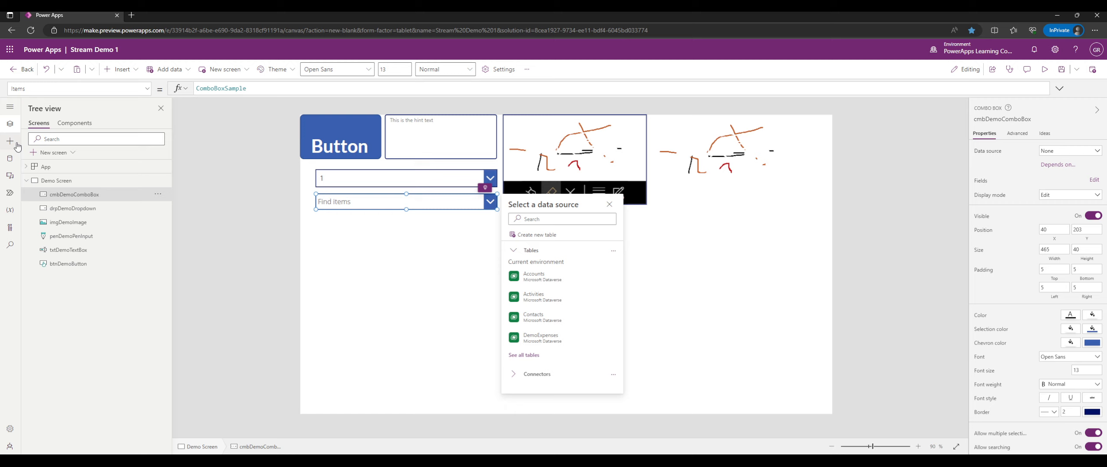
click(609, 205)
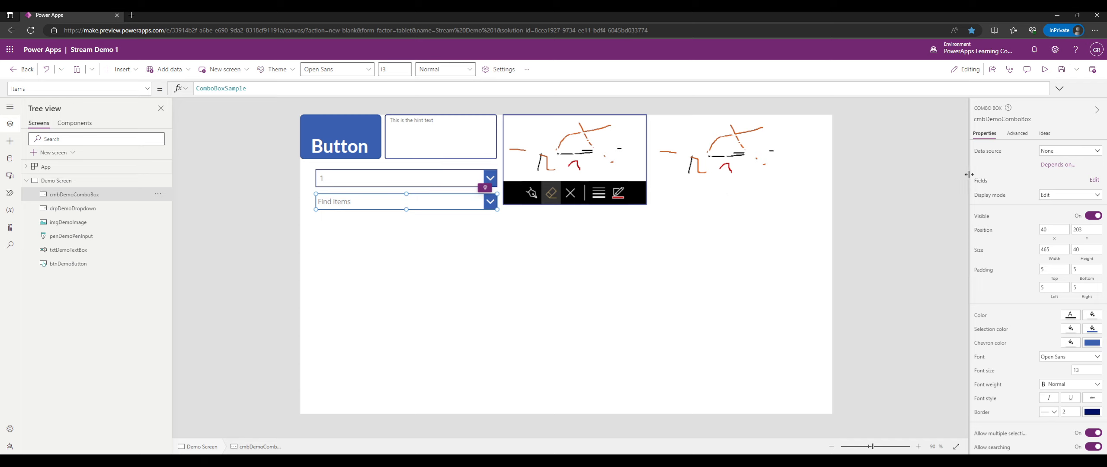
drag(969, 177, 906, 177)
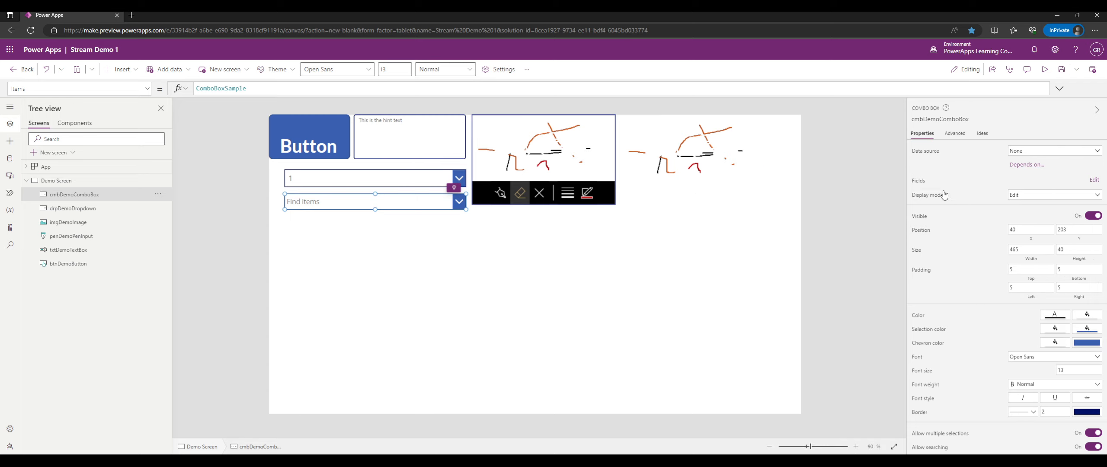
click(1093, 179)
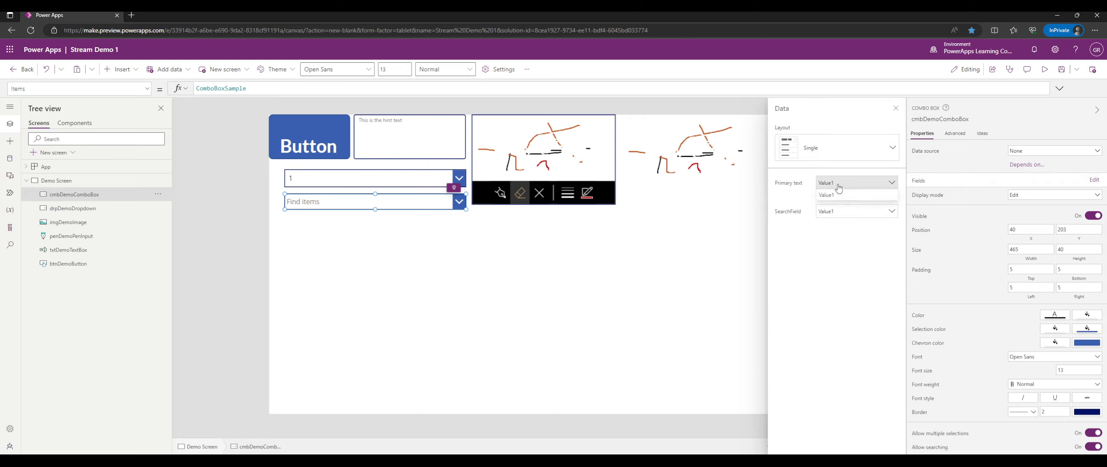
click(834, 211)
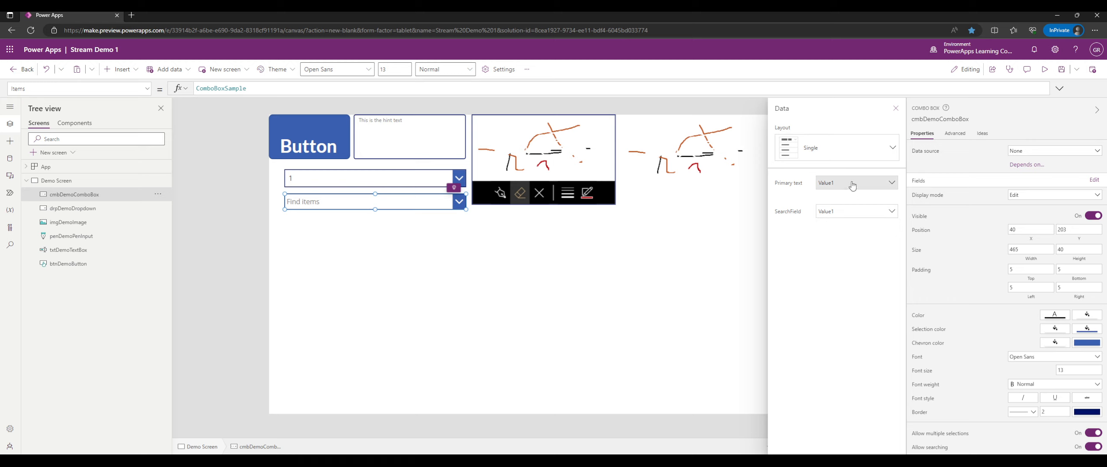
click(843, 147)
Try the Double and Person item layouts, settling on the two-line Double layout.
click(830, 198)
click(833, 147)
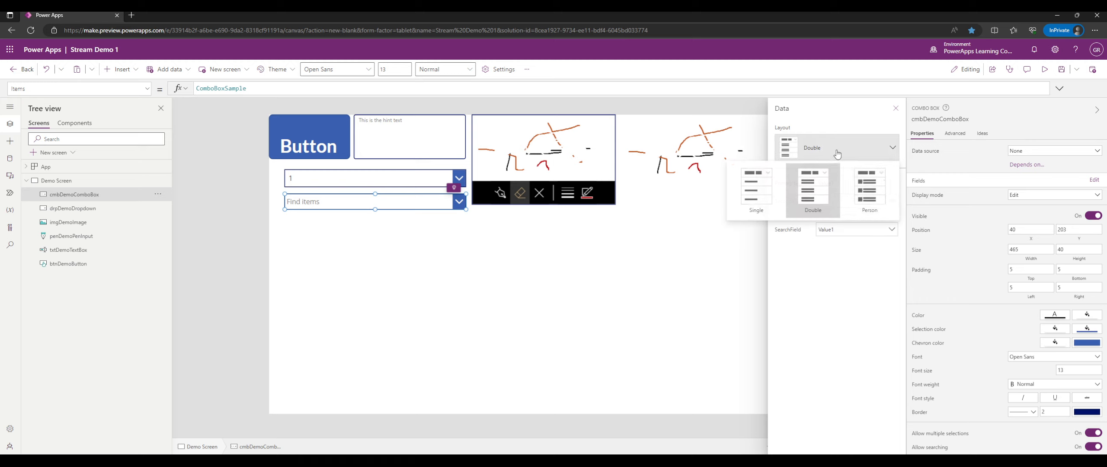
click(869, 191)
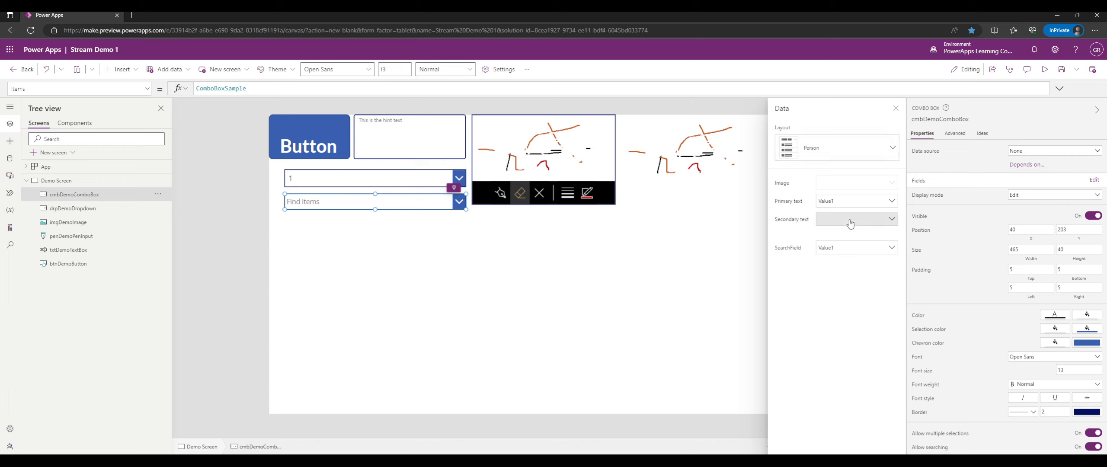
click(843, 161)
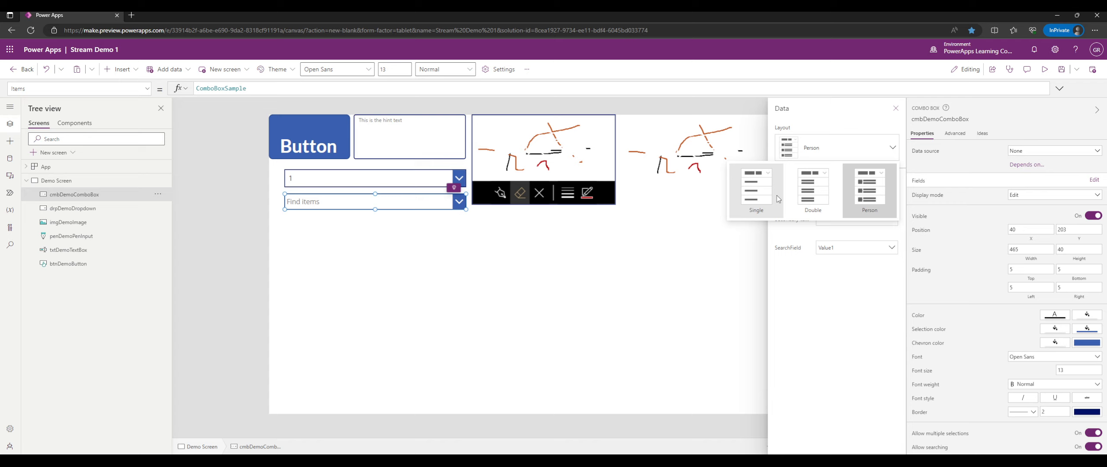
click(816, 192)
click(838, 150)
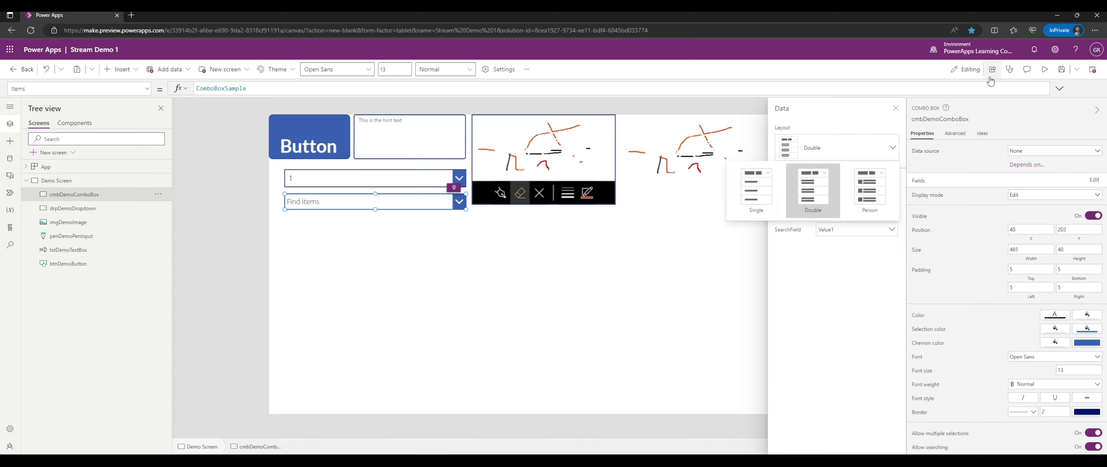
click(1044, 69)
In preview, select and remove Item 1, then filter the combo box items by typing 1.
click(453, 176)
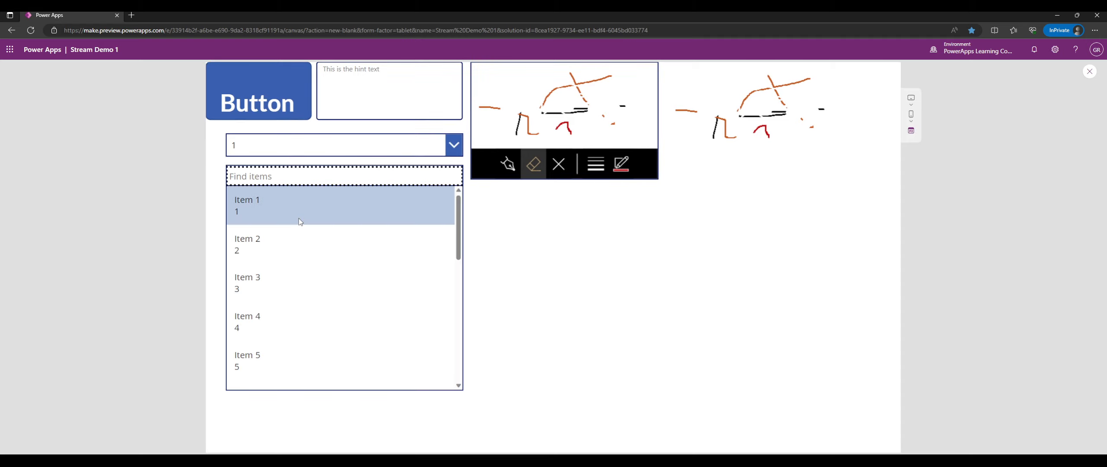
scroll(294, 220, down, 8)
scroll(282, 229, down, 1)
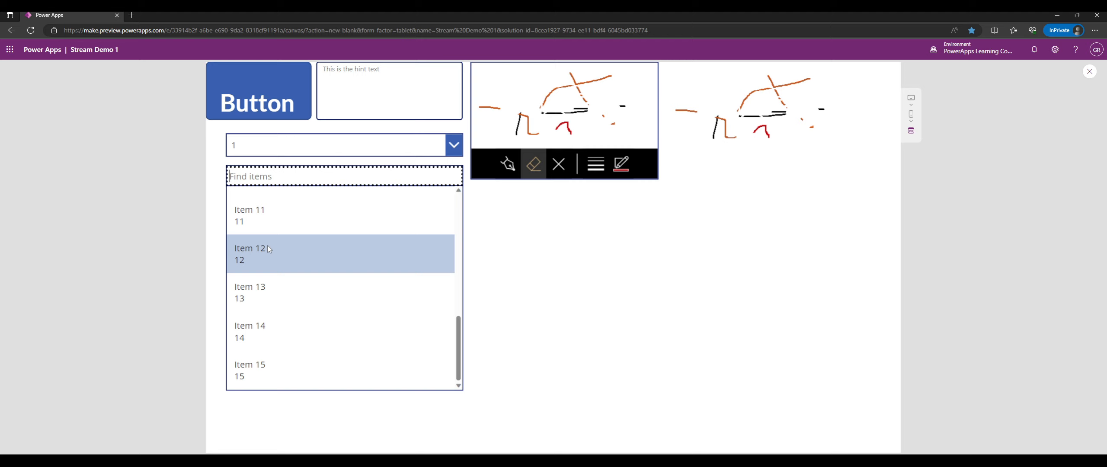
scroll(276, 229, up, 9)
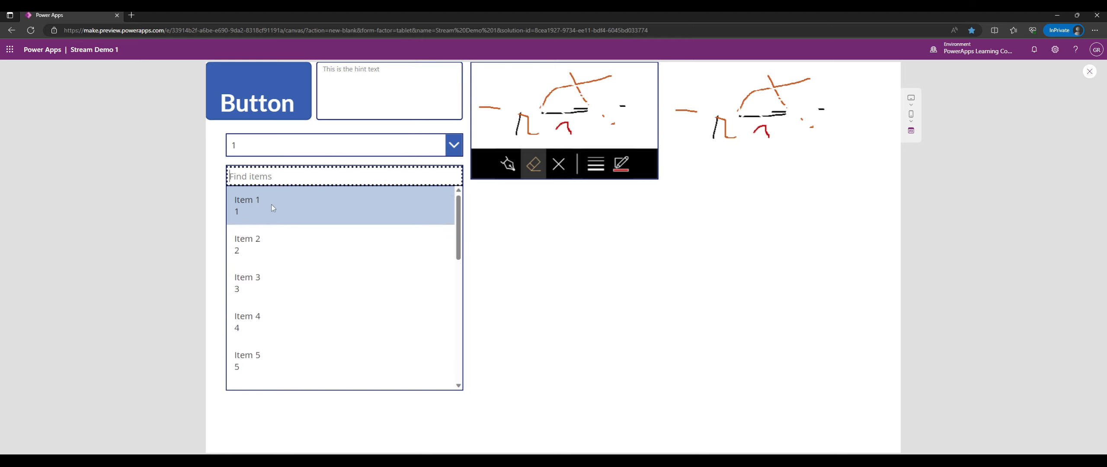
click(268, 206)
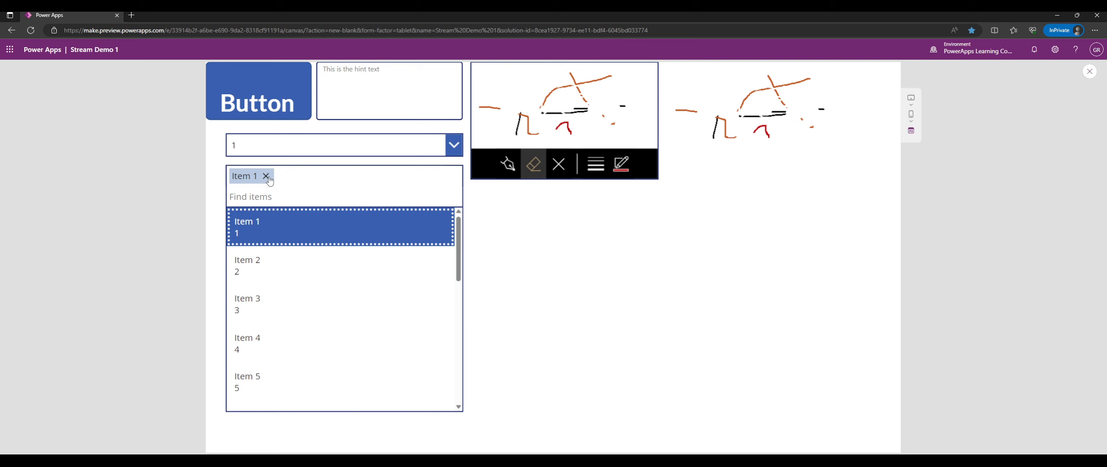
click(266, 227)
scroll(302, 272, down, 5)
scroll(308, 260, down, 5)
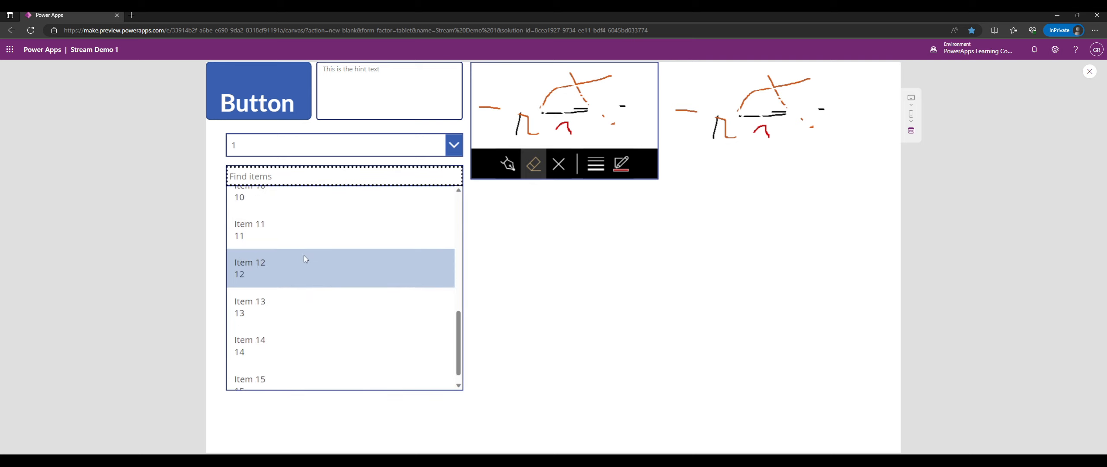
text(1)
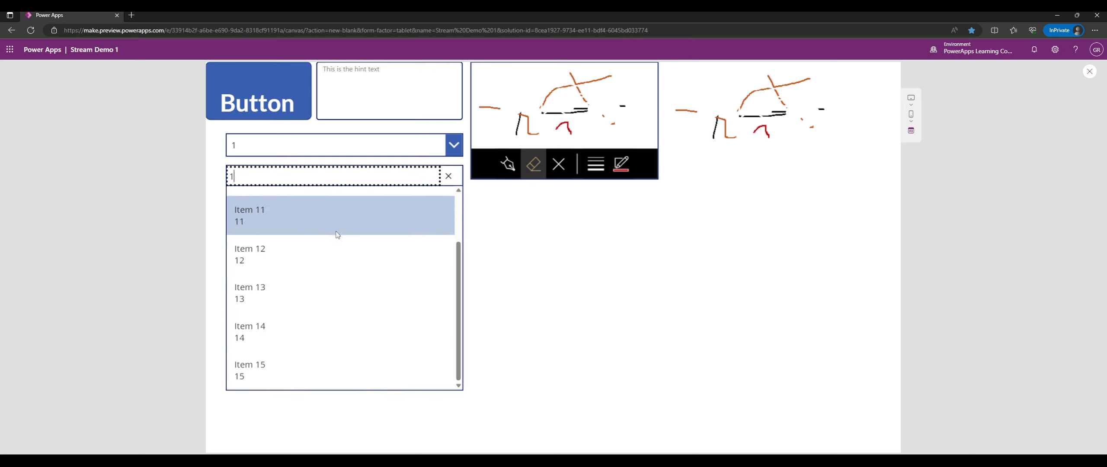
scroll(391, 256, up, 2)
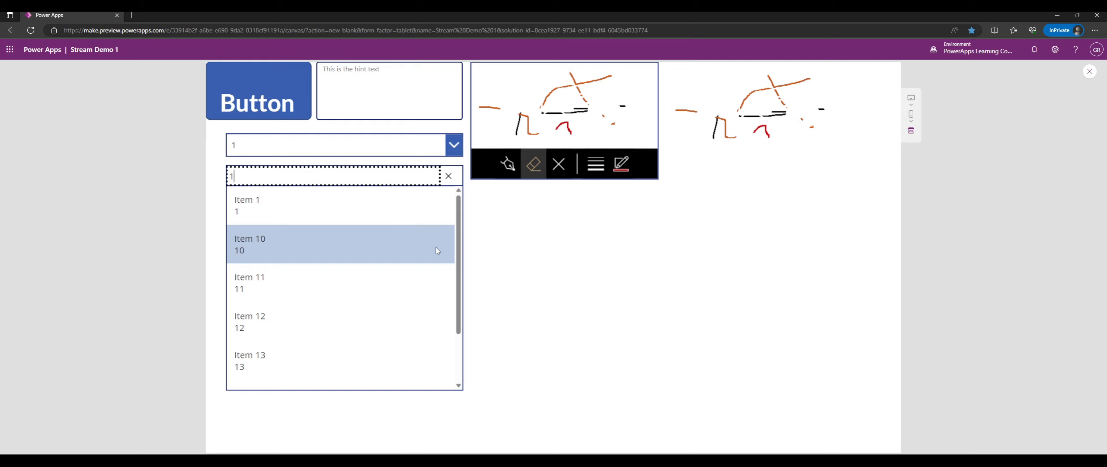
click(764, 210)
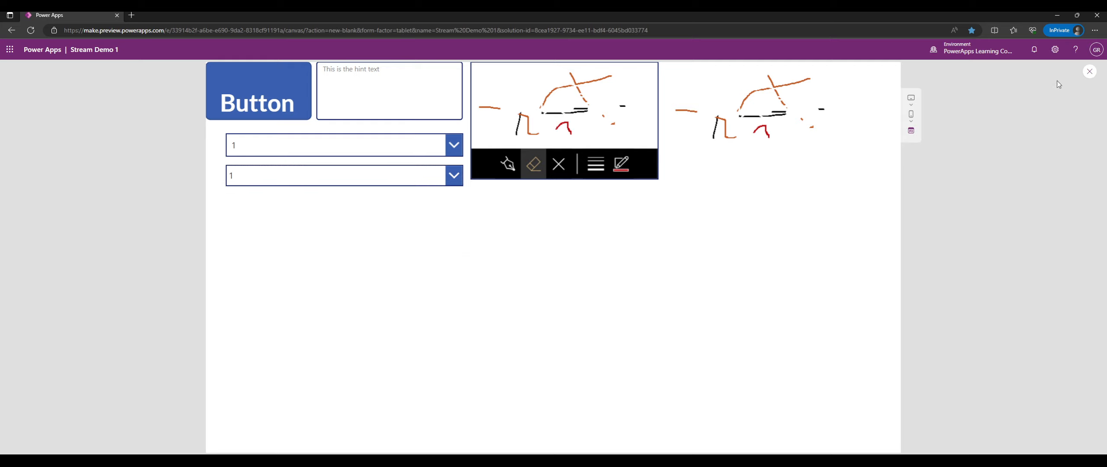
Switch the combo box's item layout to Person.
click(1089, 71)
click(363, 201)
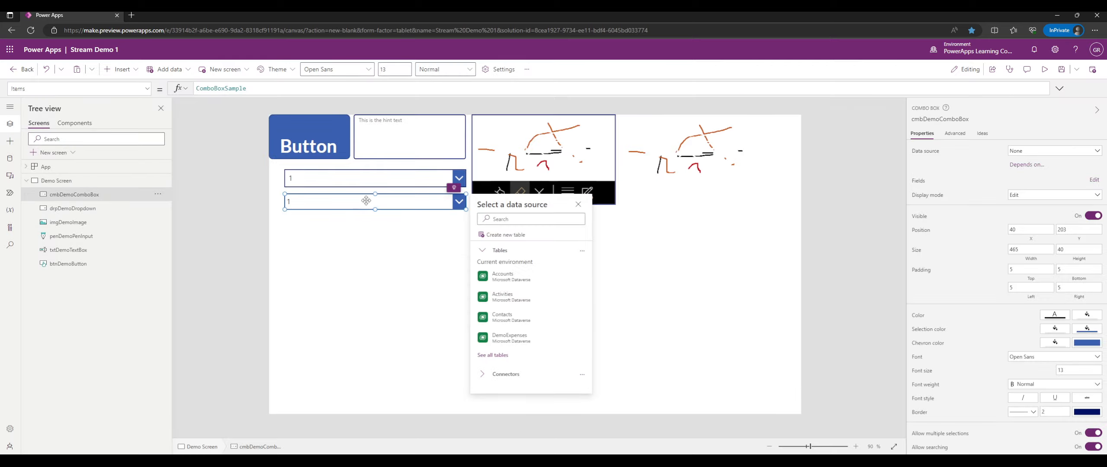
click(1094, 180)
click(837, 148)
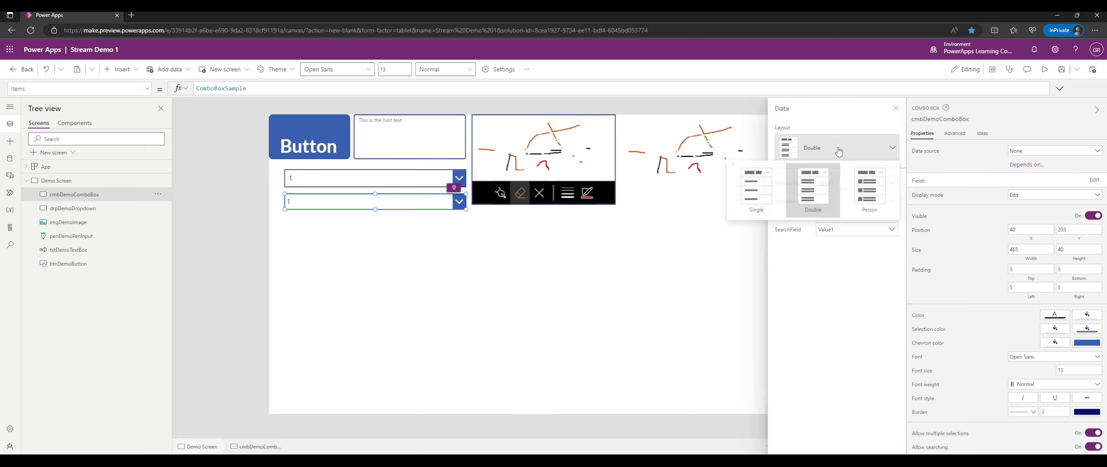
click(872, 189)
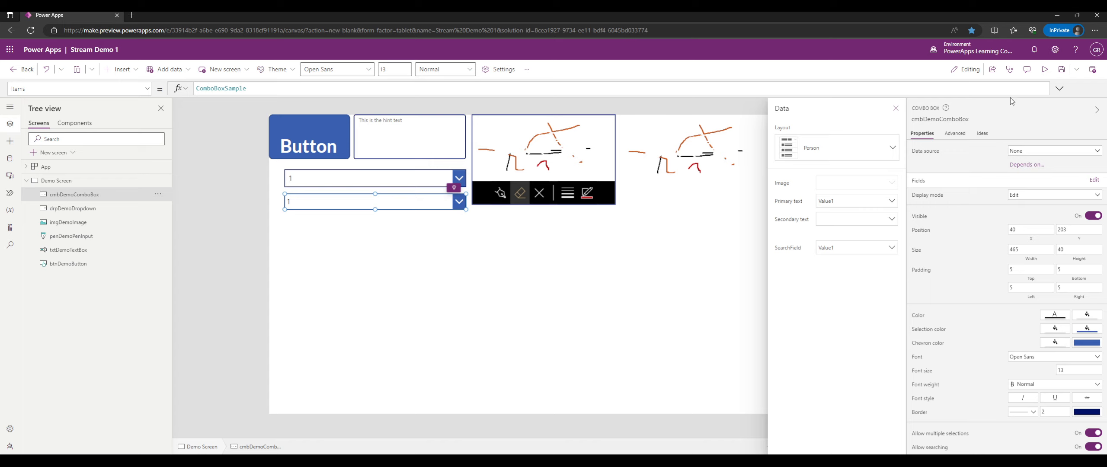
Clear the combo box's search text in preview, then return to the editor with Demo Screen selected.
click(1048, 76)
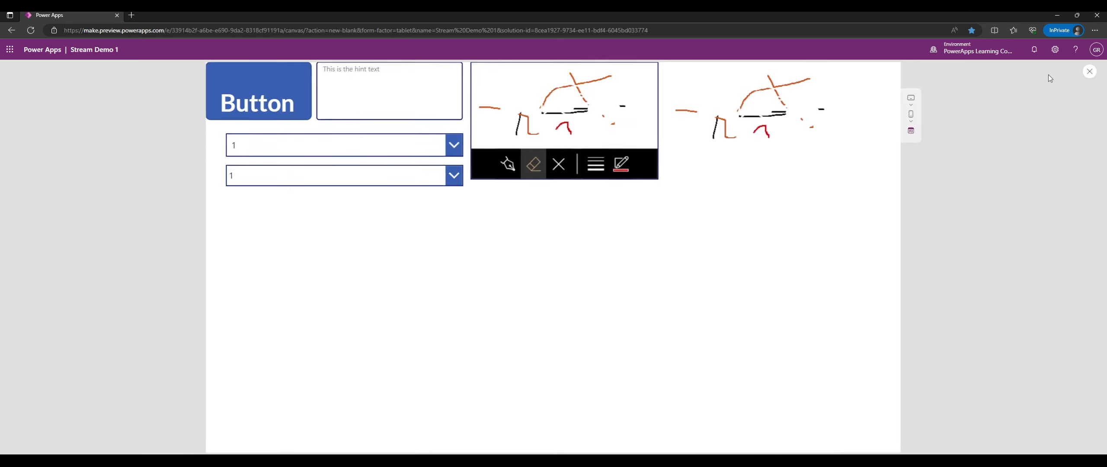
click(454, 176)
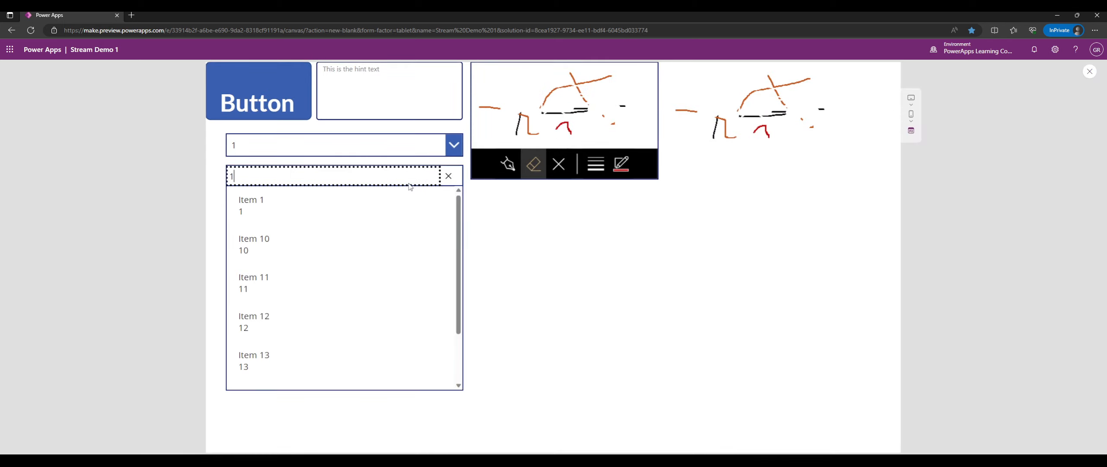
click(448, 176)
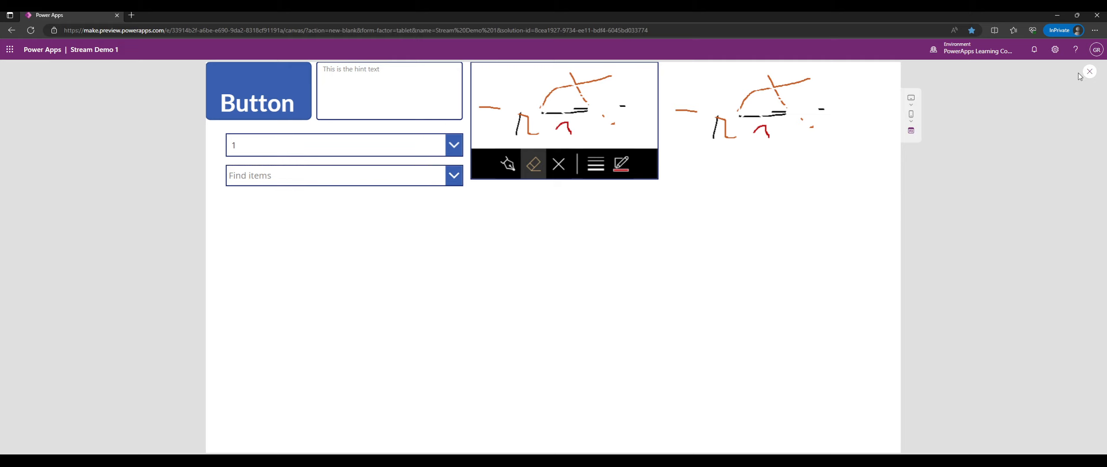
click(1090, 72)
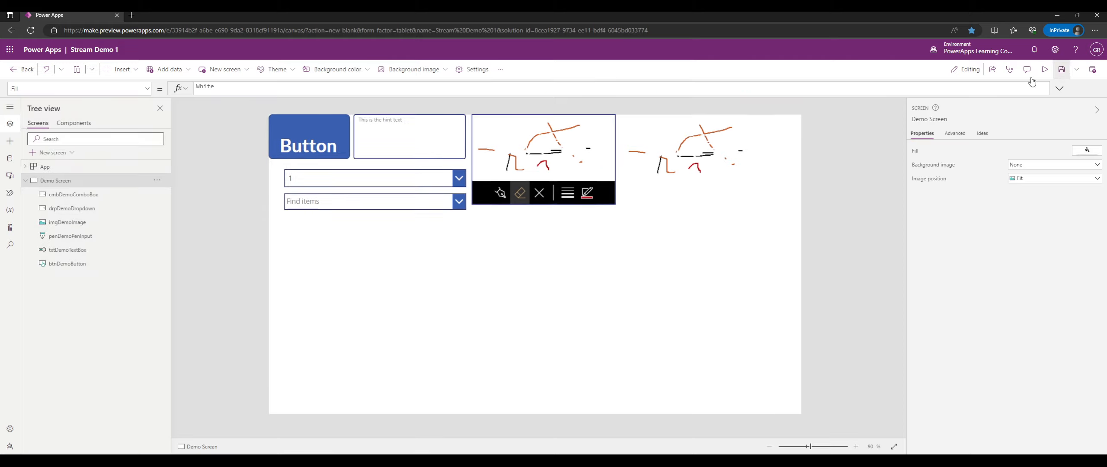
click(336, 201)
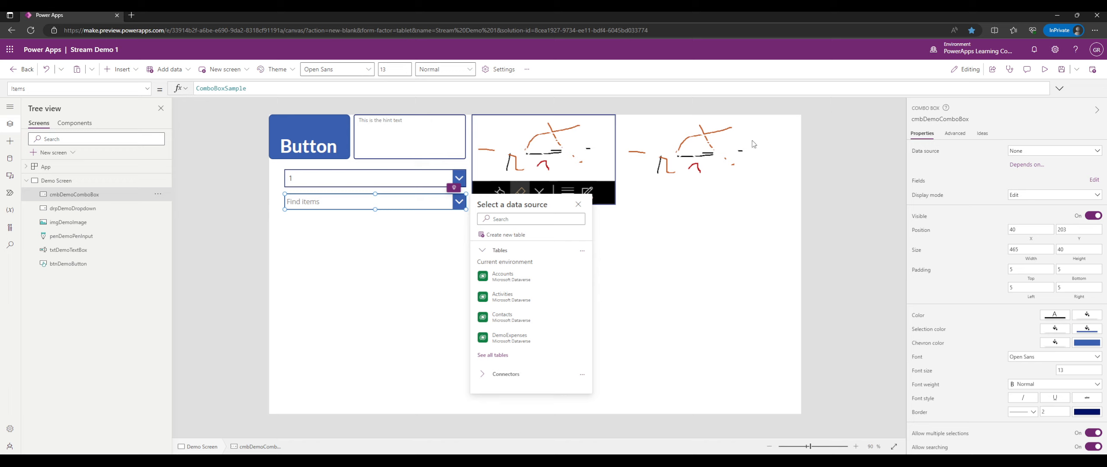
click(658, 234)
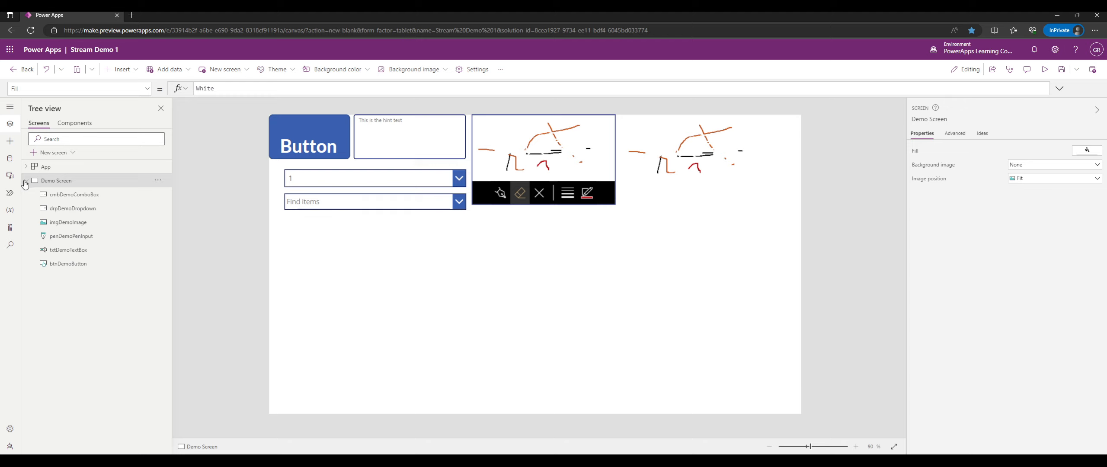
Insert a date picker below the combo box and widen it to 464 to match.
click(14, 145)
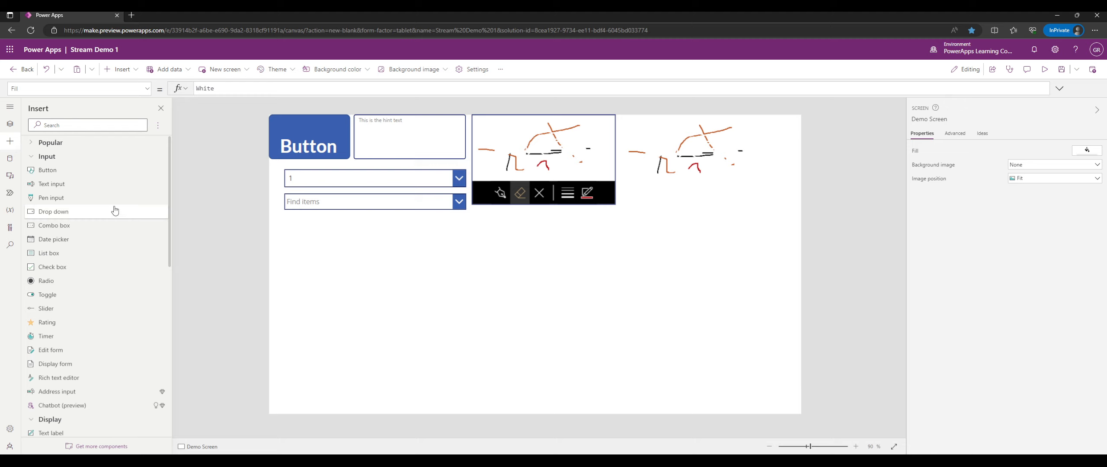
click(91, 239)
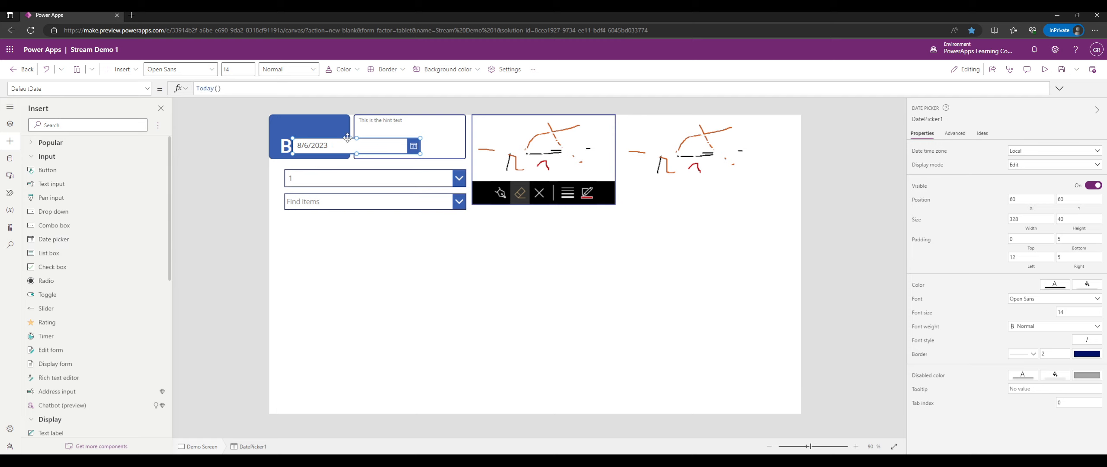
drag(339, 143, 329, 229)
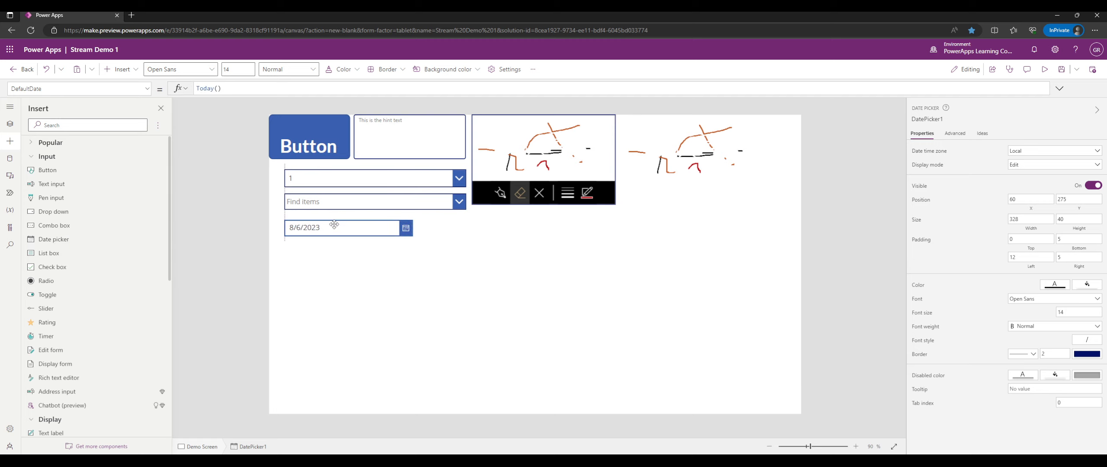
drag(413, 236, 465, 237)
In preview, set the date picker to January 23, 2009 using its calendar.
click(1044, 70)
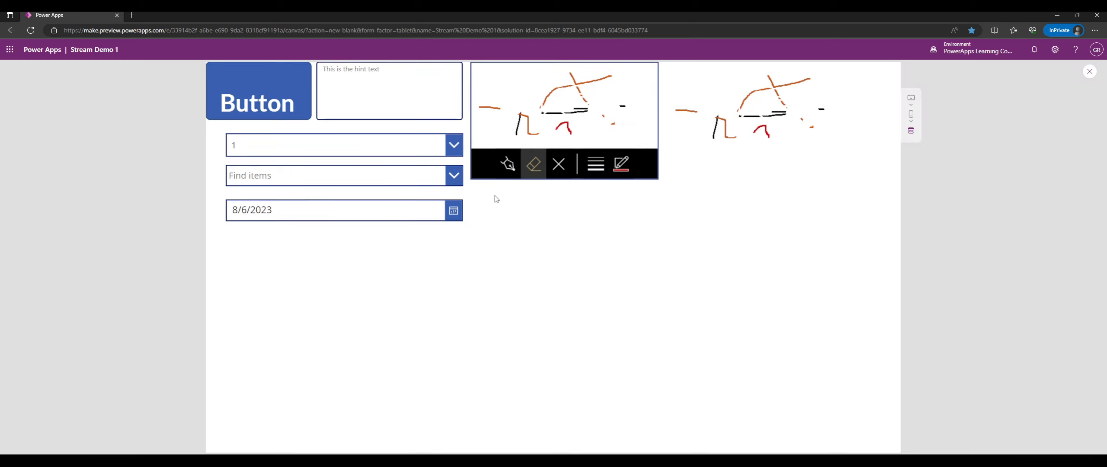
click(454, 212)
click(320, 349)
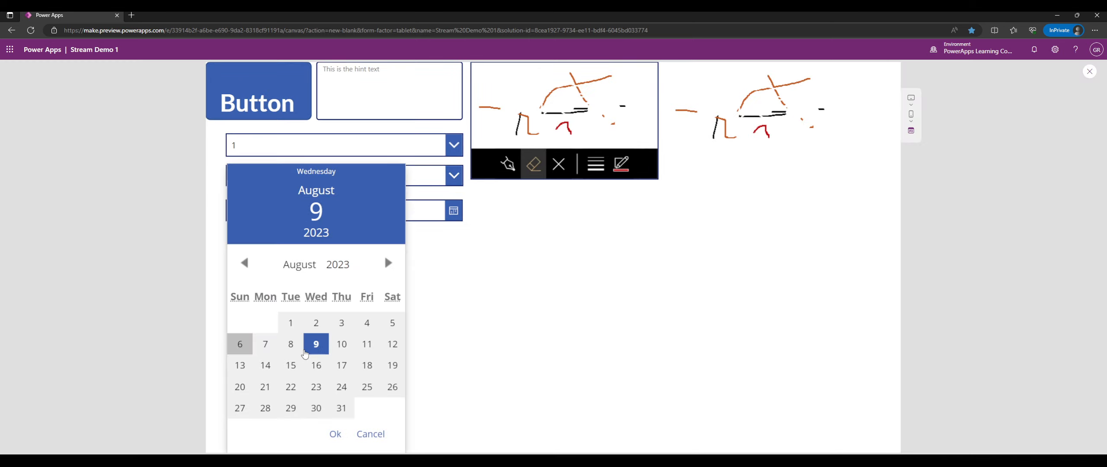
click(367, 365)
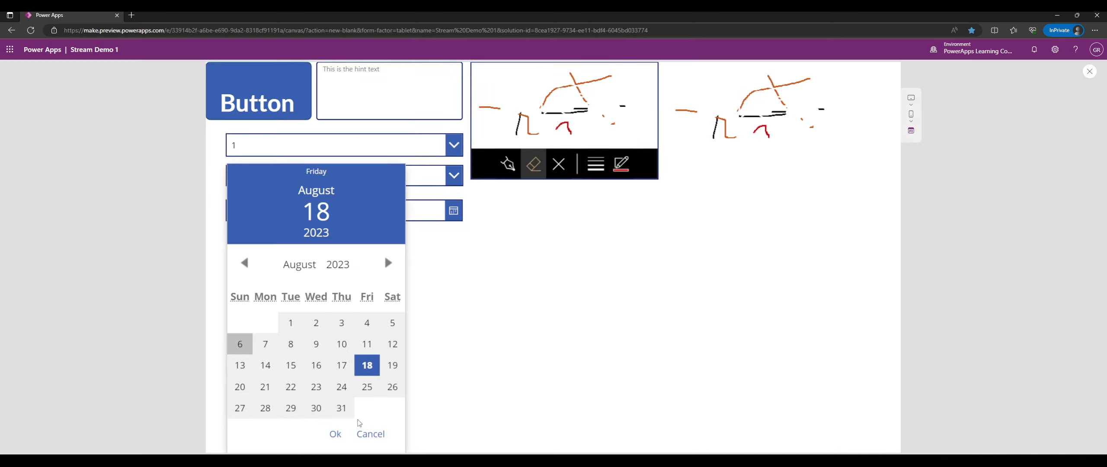
click(300, 266)
click(295, 279)
click(342, 313)
click(367, 386)
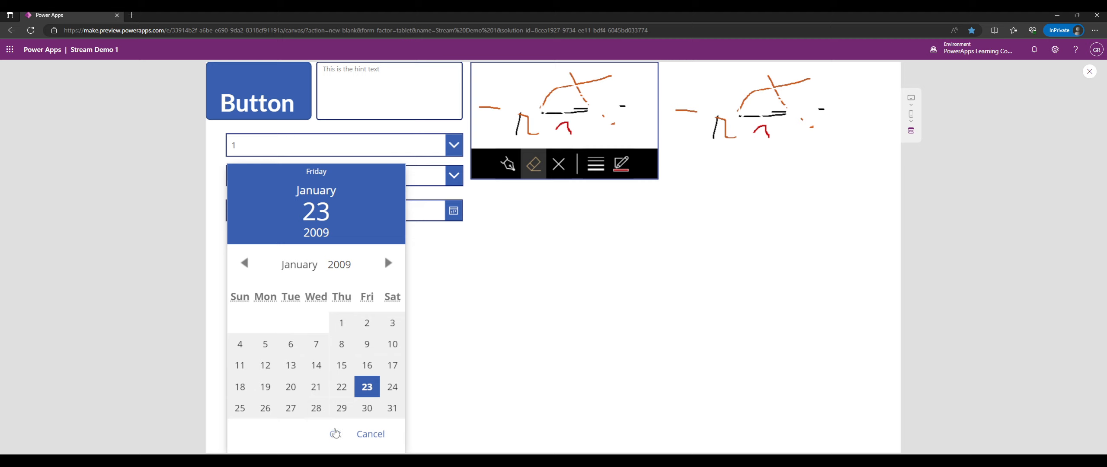
click(335, 440)
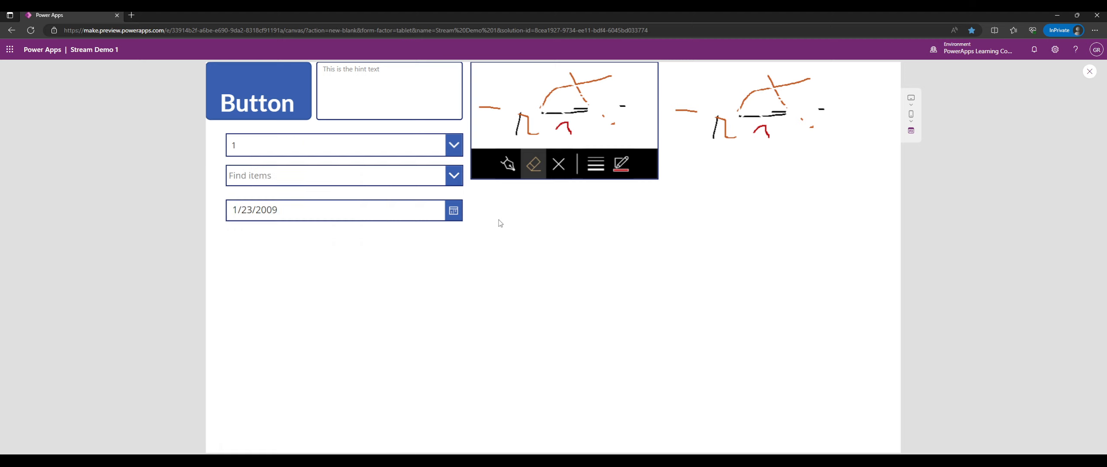
Back in the editor, begin renaming DatePicker1 by typing 'dpk' as its name.
click(1088, 72)
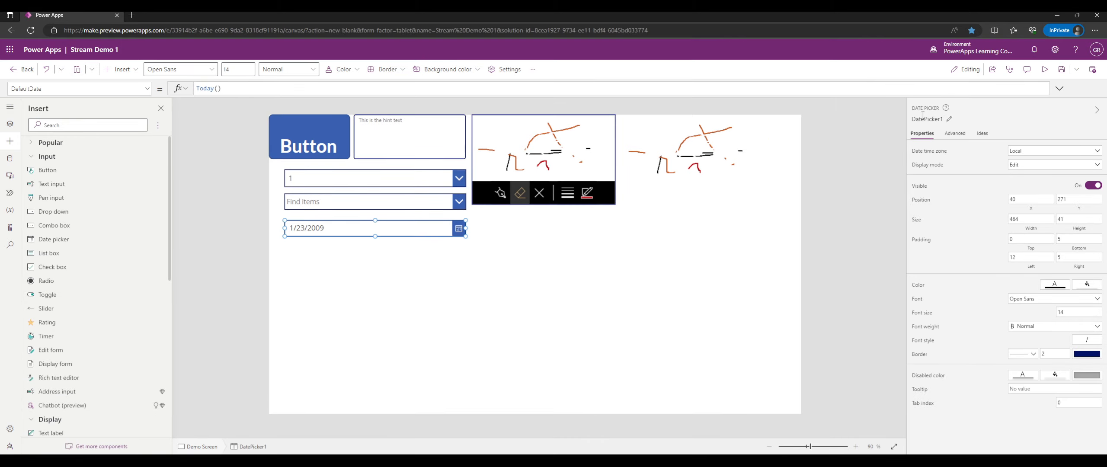
click(922, 114)
text(dpk)
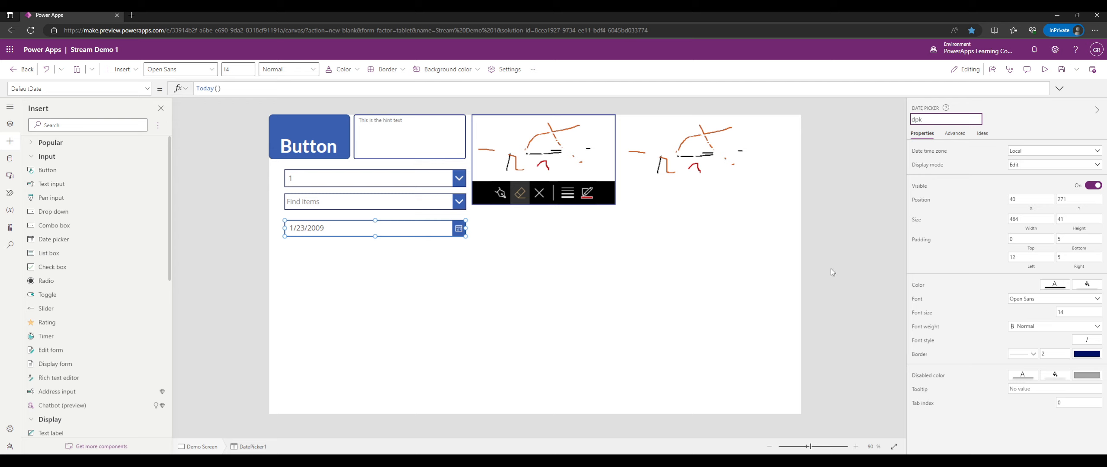
Rename the date picker to dpkDemoDatePicker and return to the list of insertable controls.
click(365, 248)
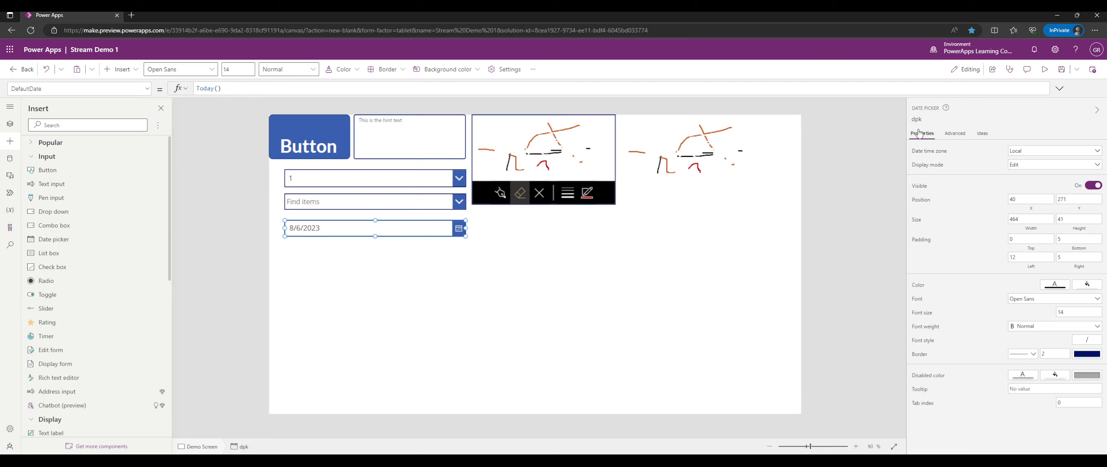
click(928, 120)
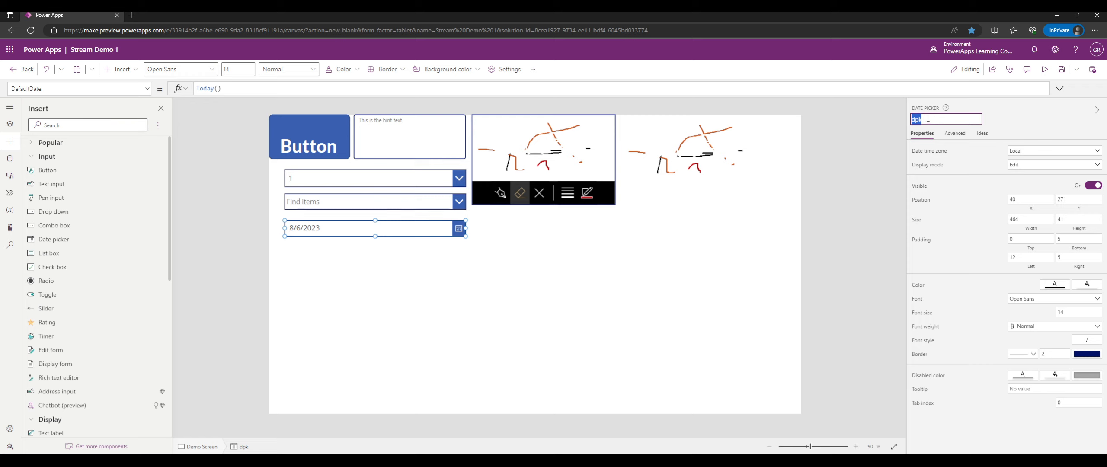
click(927, 118)
text(DemoDatePicker)
key(Return)
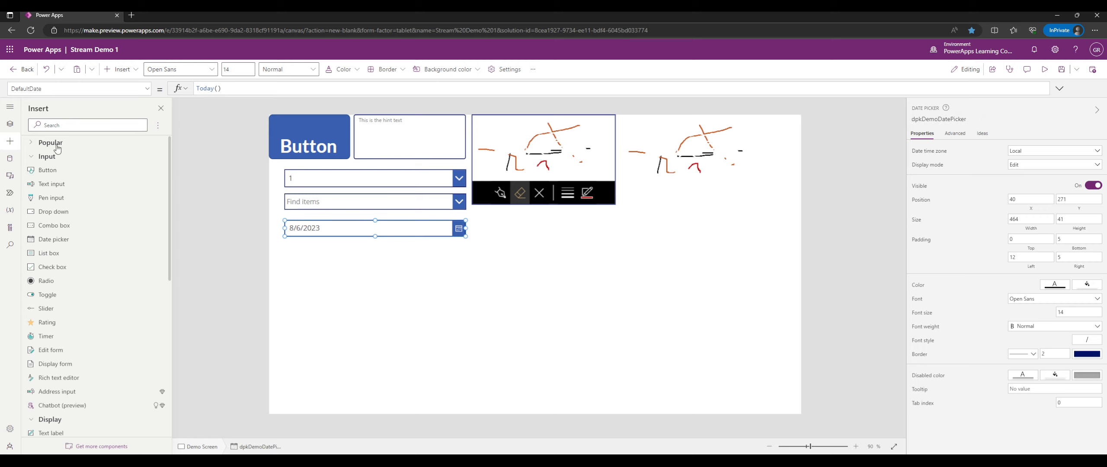
click(10, 124)
click(9, 146)
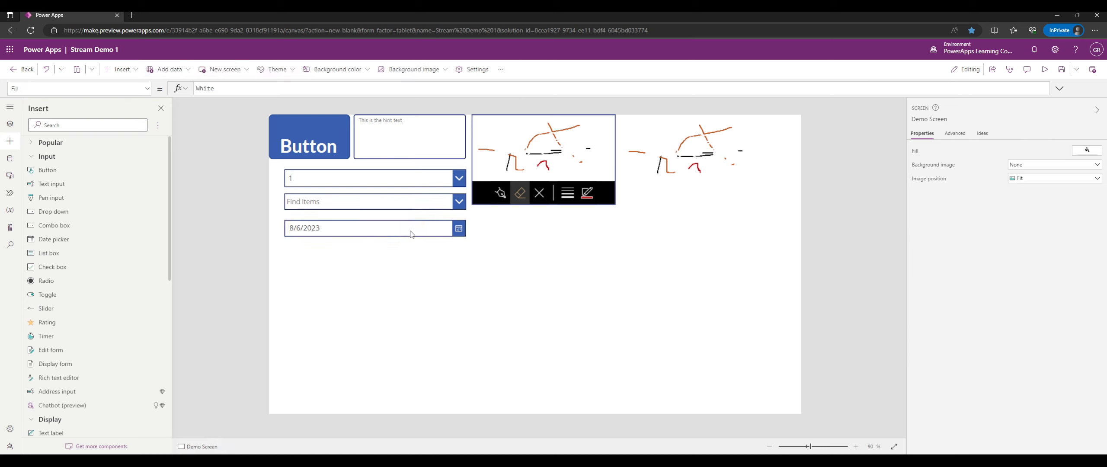
Browse the date picker's Advanced, Properties and Ideas tabs, dismissing the Got it notice.
click(955, 134)
scroll(960, 247, down, 3)
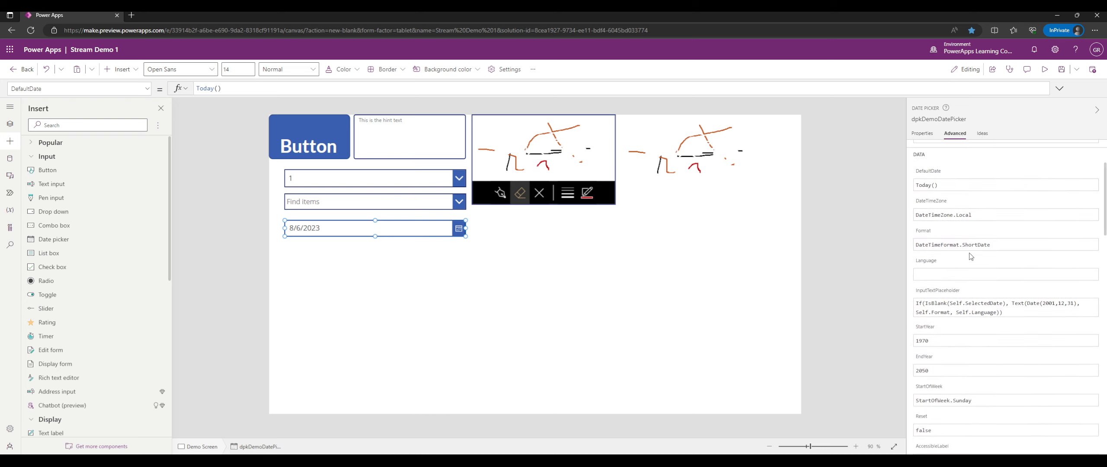
scroll(971, 257, down, 3)
scroll(971, 257, up, 3)
click(924, 133)
click(924, 134)
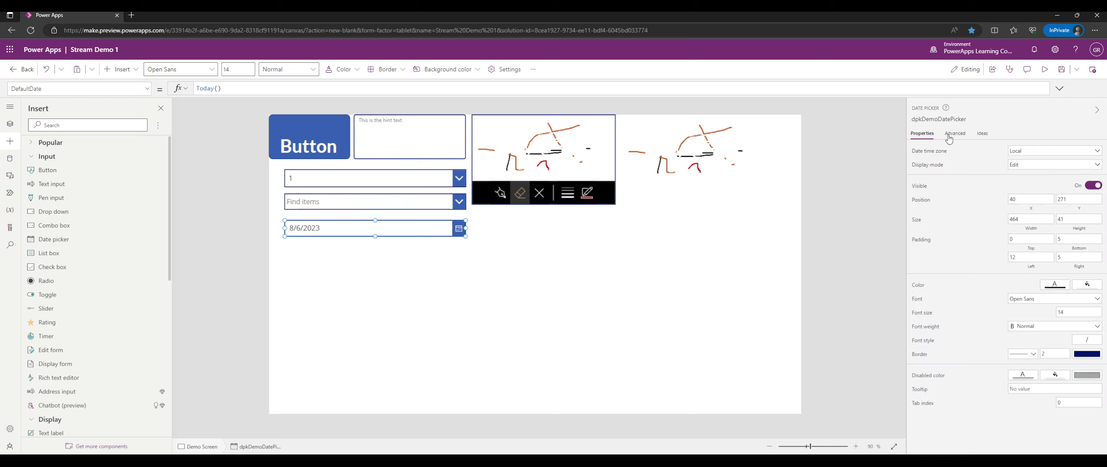
click(984, 134)
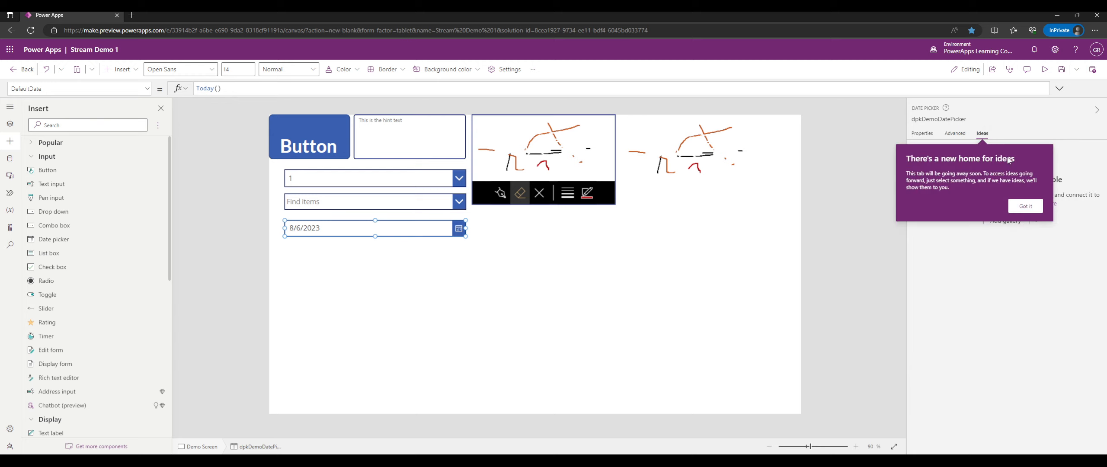
click(1023, 209)
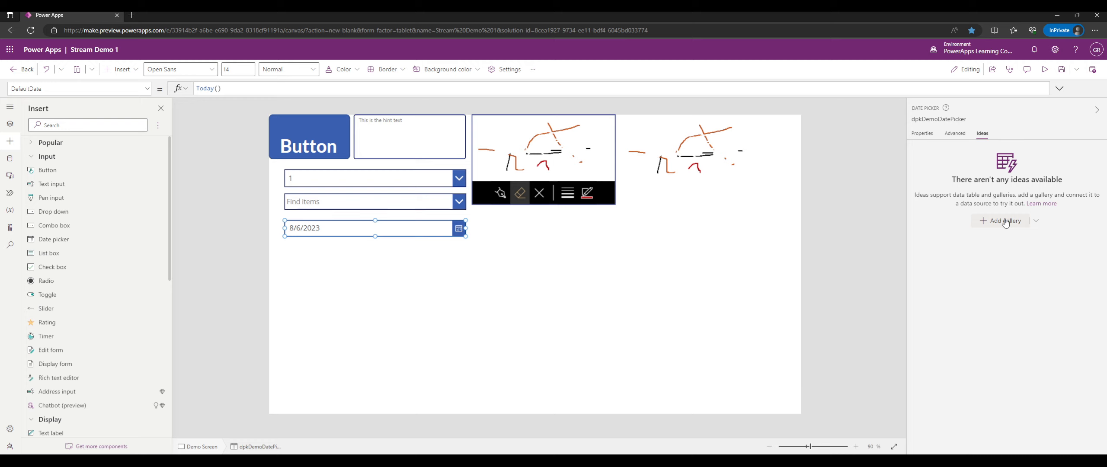
click(957, 137)
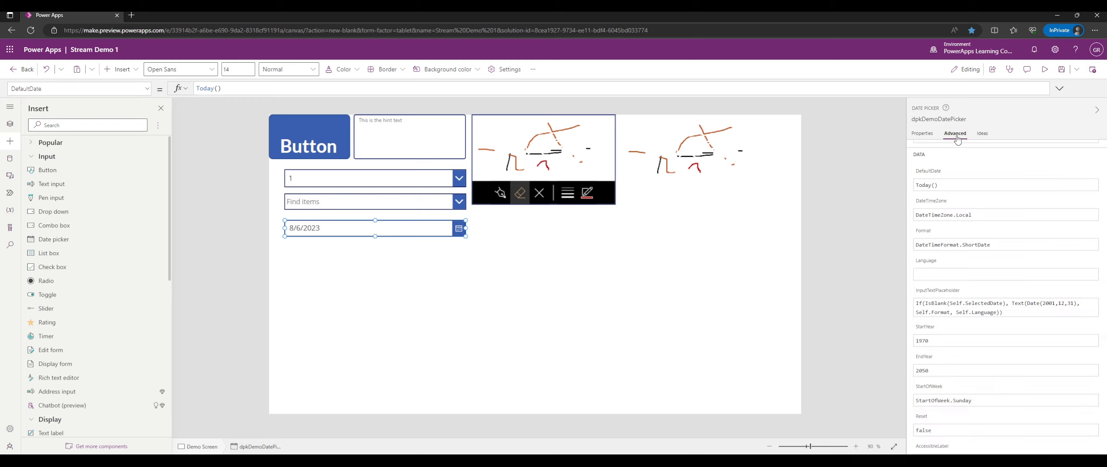
click(991, 136)
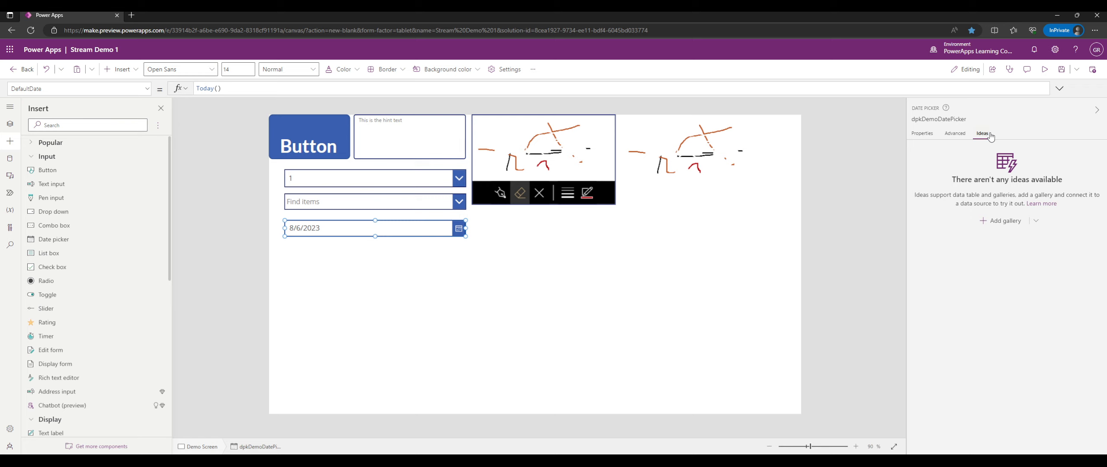
Scroll through the date picker's advanced formulas, comparing them with its basic properties.
click(953, 134)
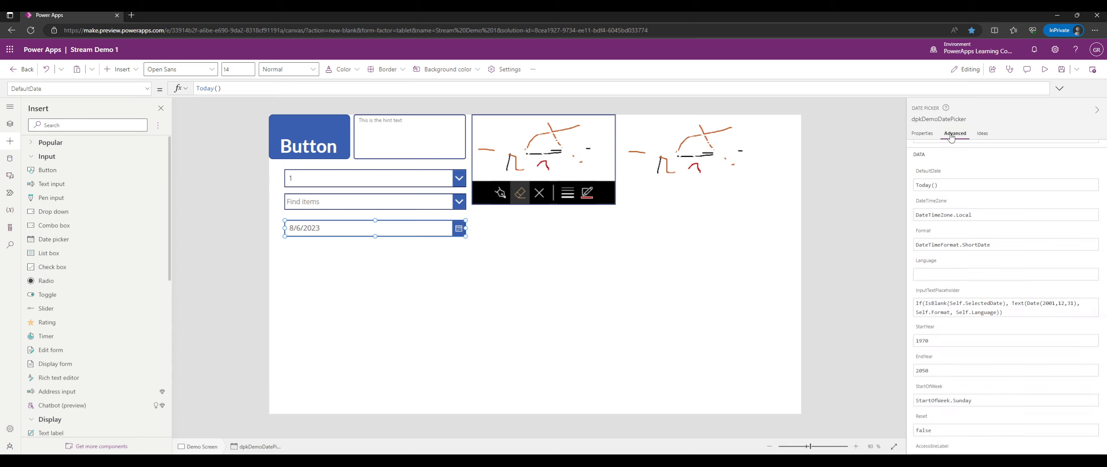
click(922, 137)
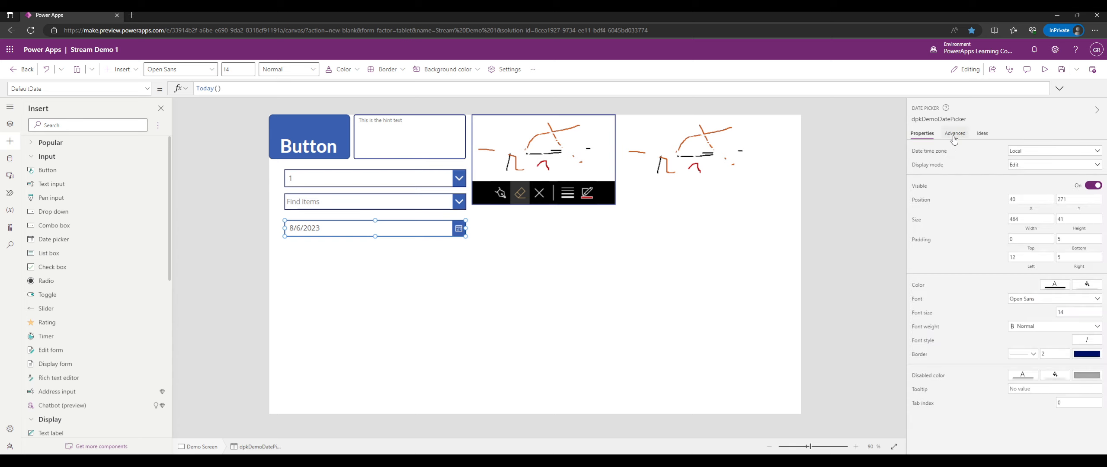
click(954, 138)
scroll(976, 231, up, 2)
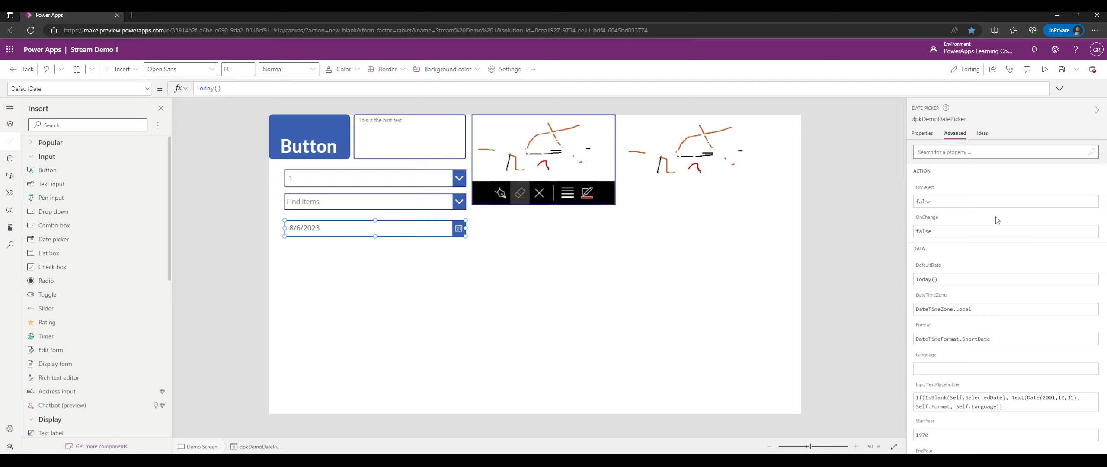
scroll(996, 221, down, 10)
scroll(991, 266, down, 10)
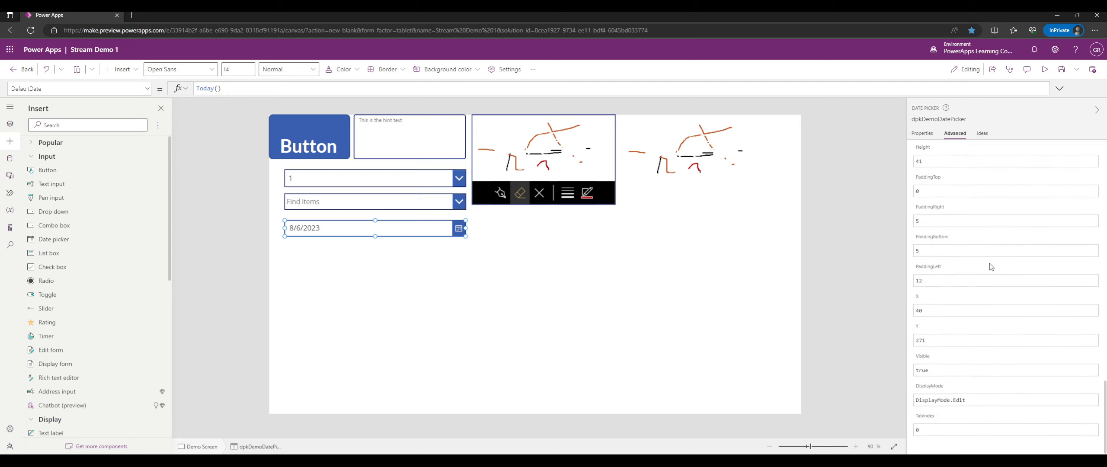
scroll(989, 263, up, 10)
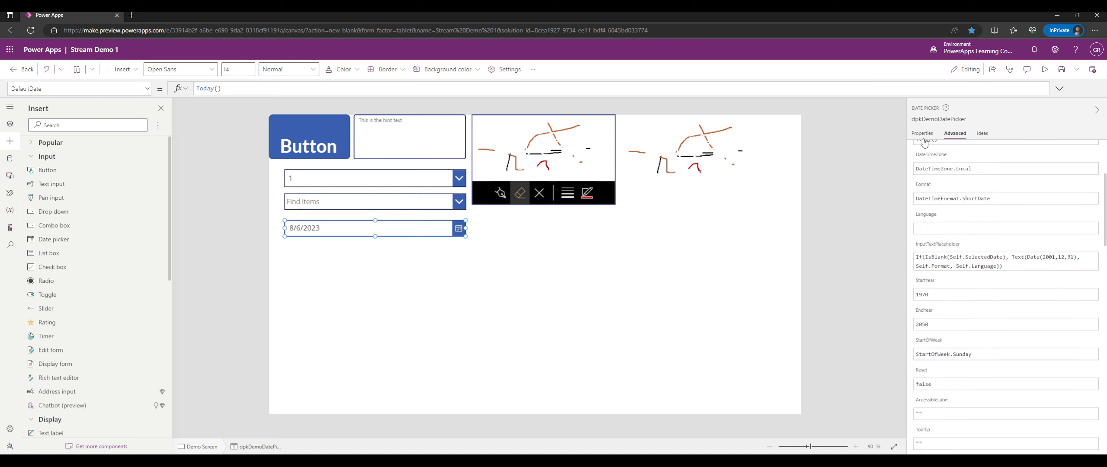
scroll(925, 137, up, 3)
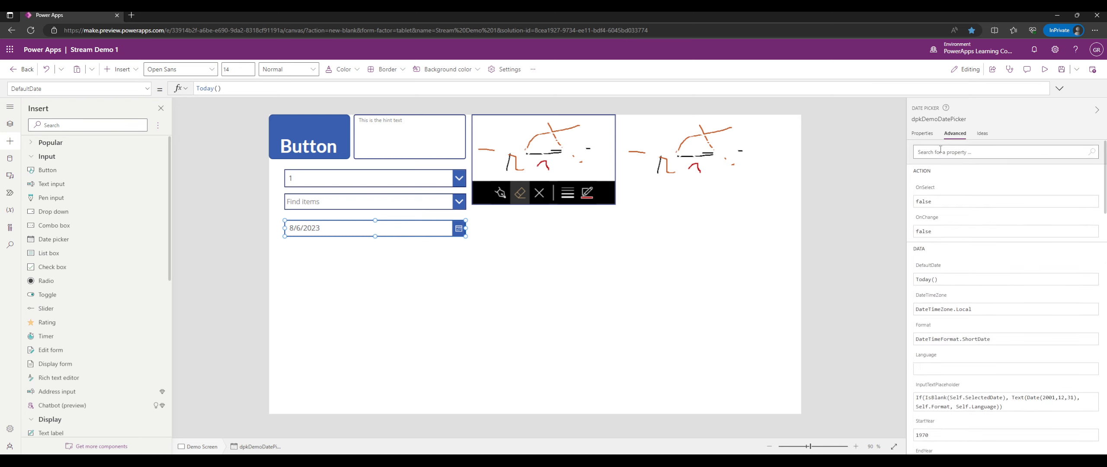
click(923, 134)
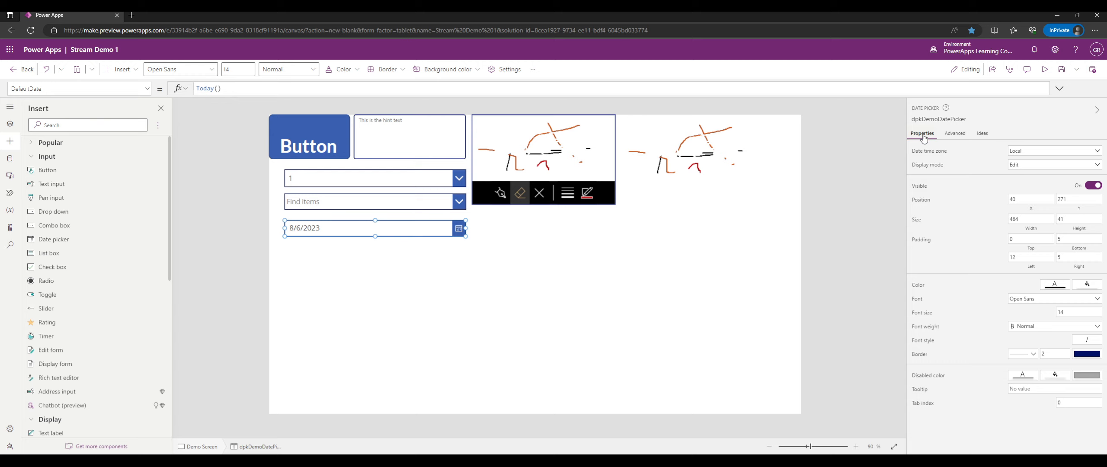
click(948, 137)
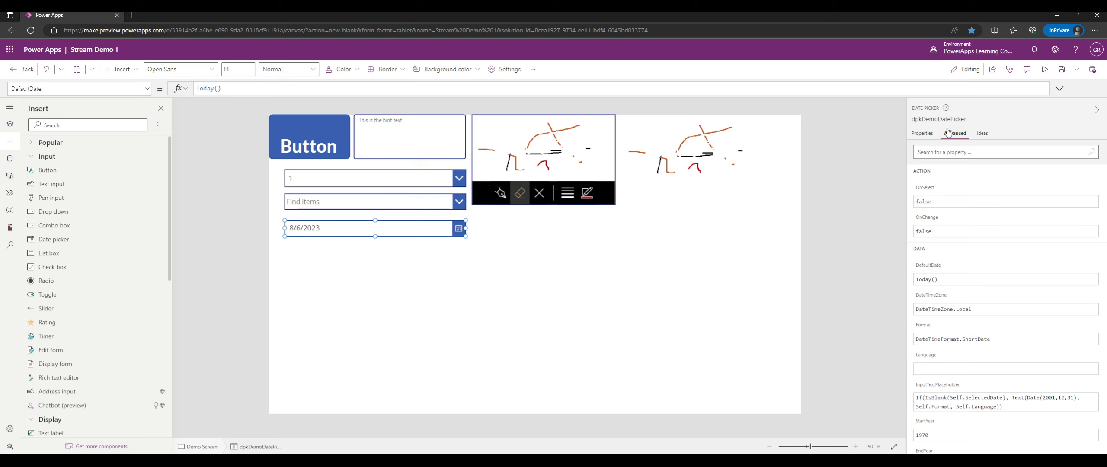
scroll(972, 195, down, 3)
scroll(971, 193, up, 3)
scroll(979, 211, down, 3)
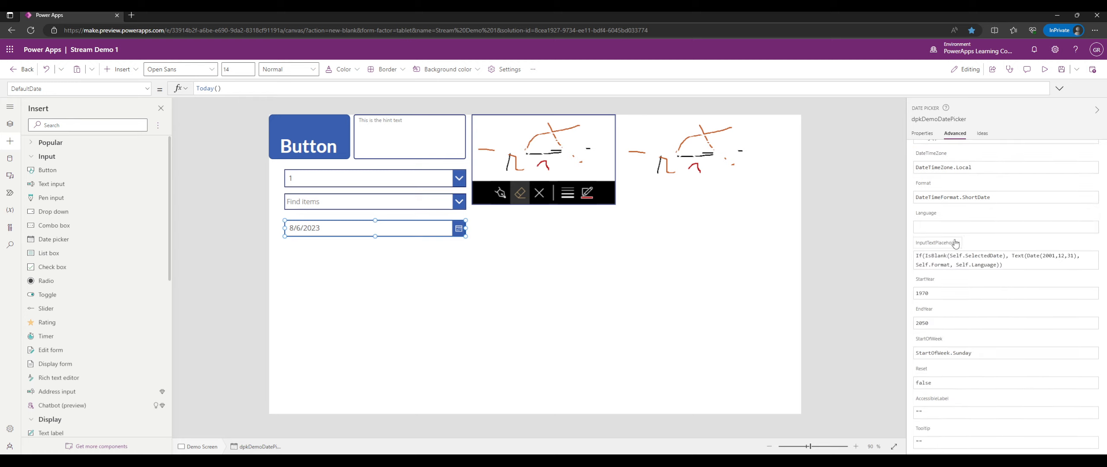
scroll(1004, 212, up, 3)
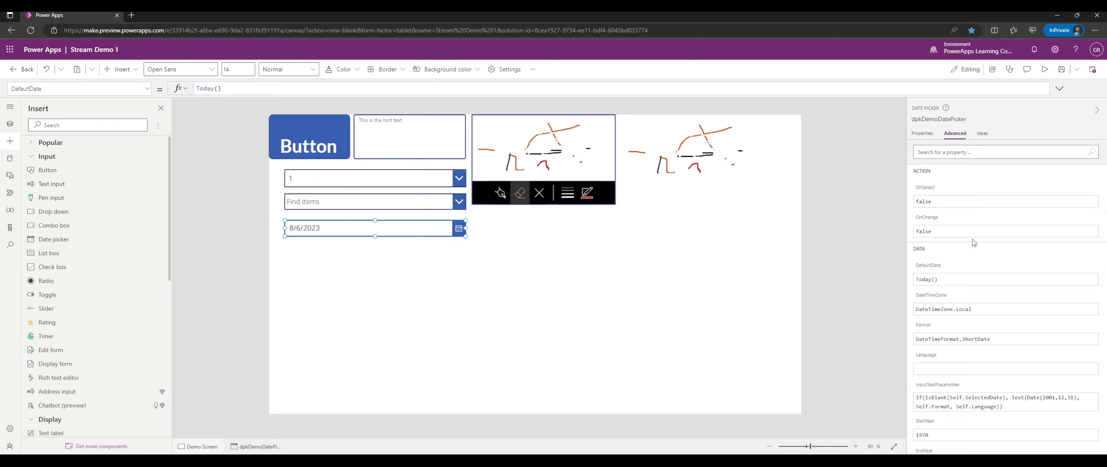
scroll(972, 238, down, 2)
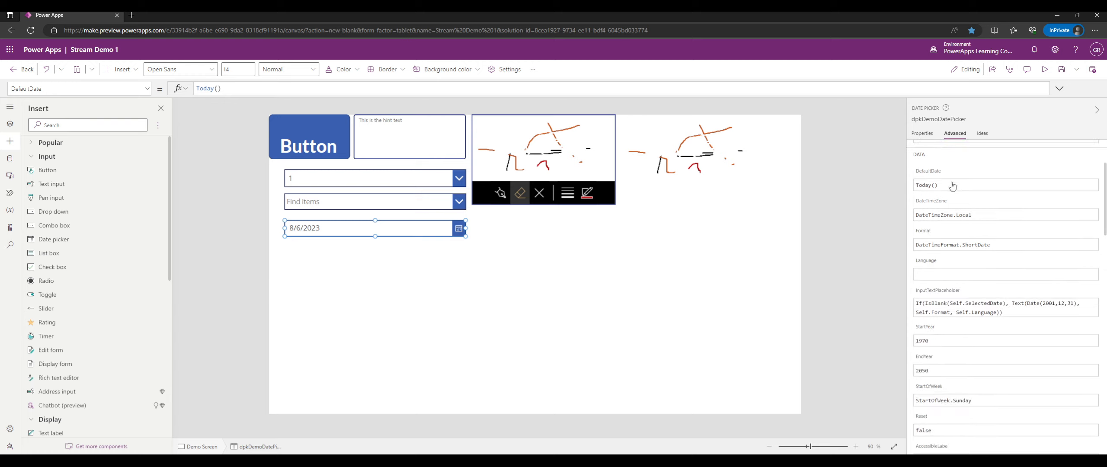
scroll(988, 204, up, 2)
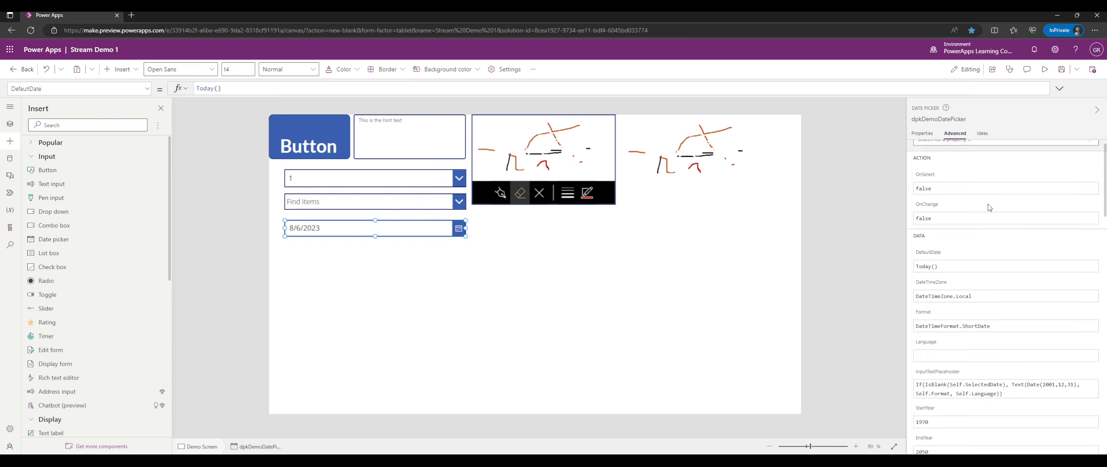
click(923, 133)
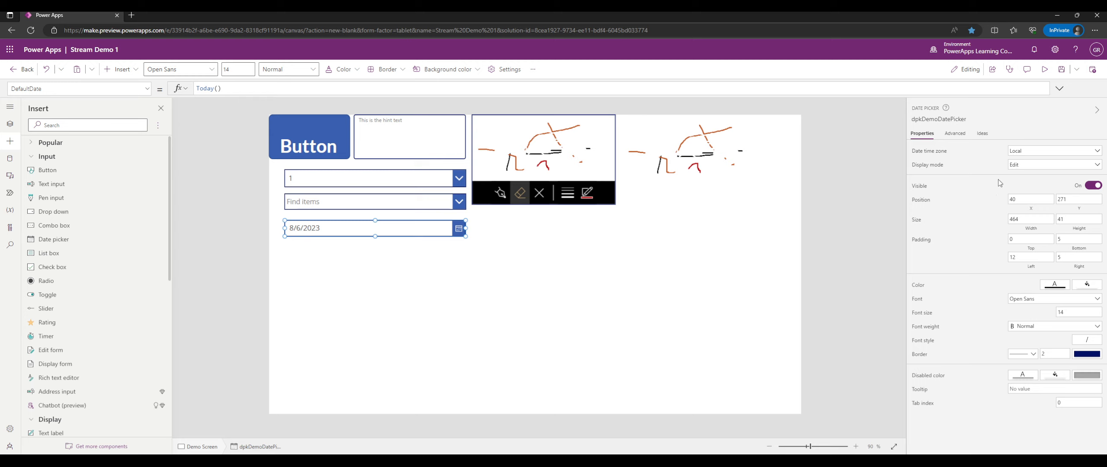
Check that the date picker's DefaultDate formula is Today(), then deselect it.
click(956, 134)
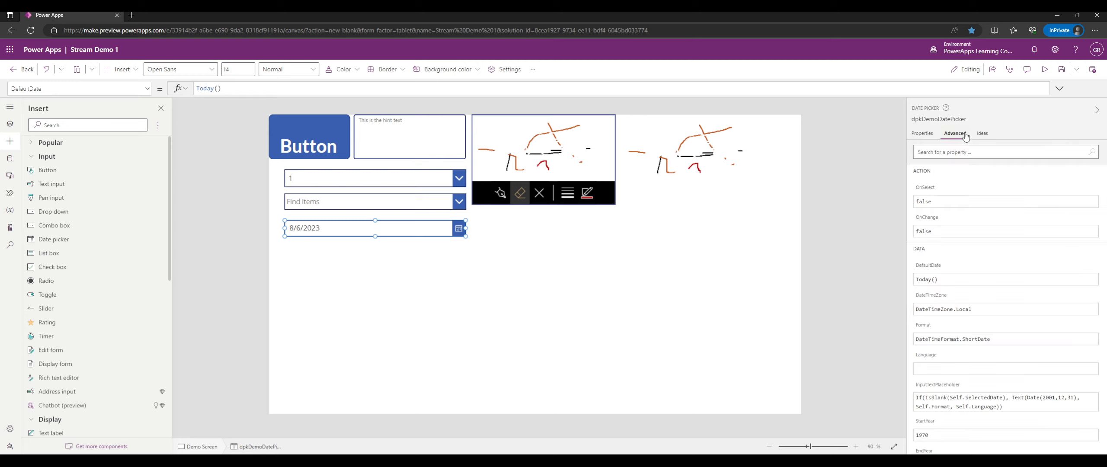
click(938, 266)
click(941, 279)
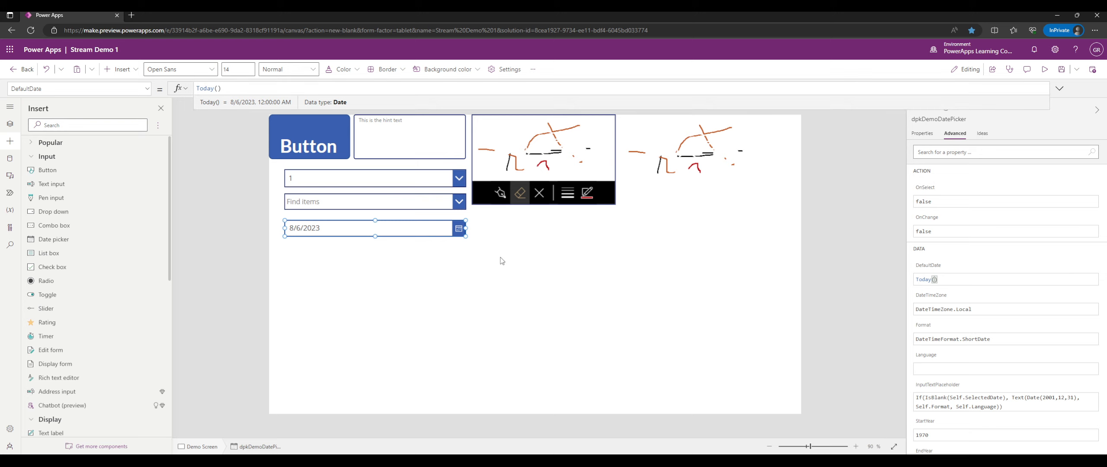
click(615, 275)
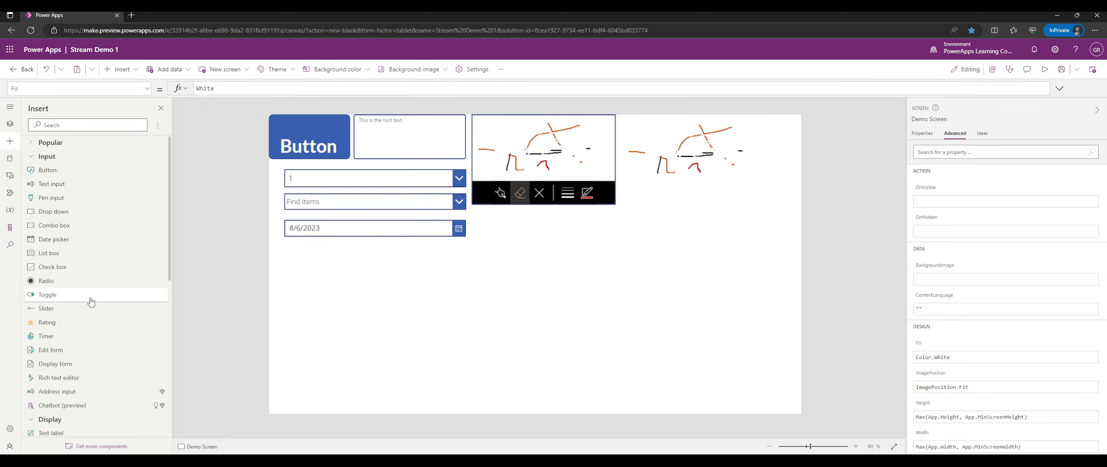
Add a list box below the date picker and widen it to match the controls above.
drag(55, 259, 328, 279)
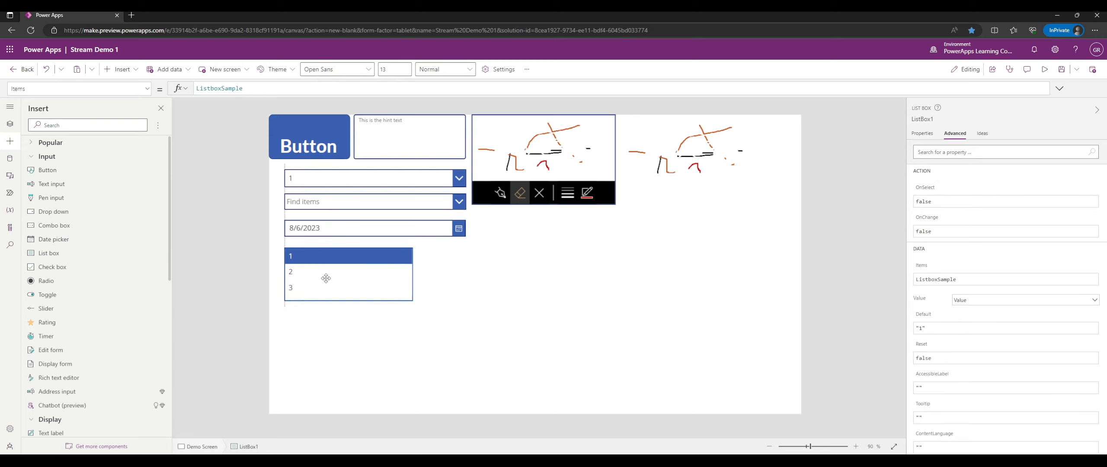
drag(412, 301, 463, 322)
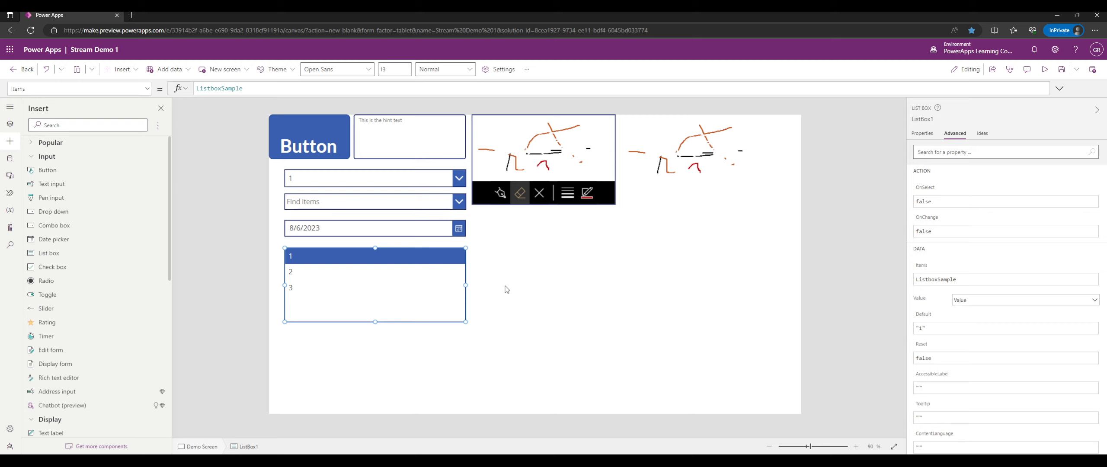
click(457, 180)
alt+click(457, 179)
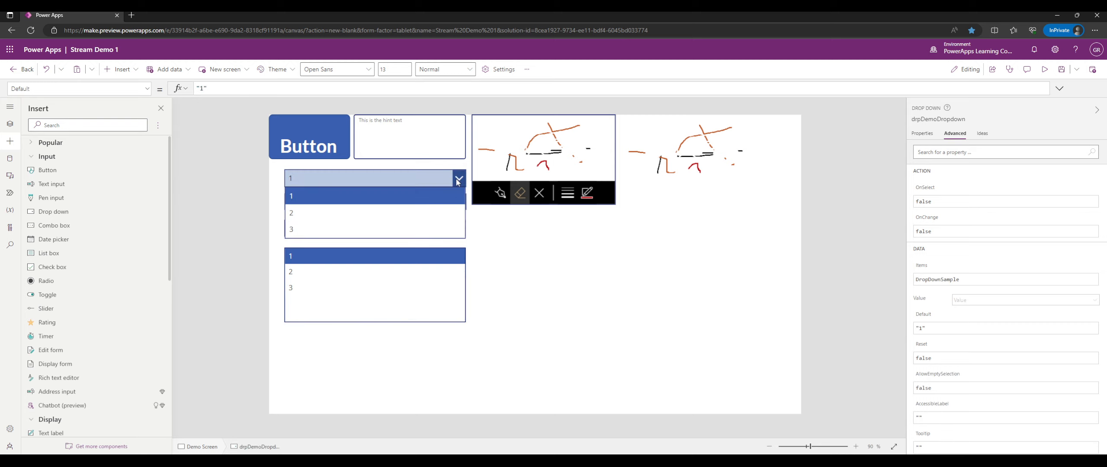
alt+click(536, 293)
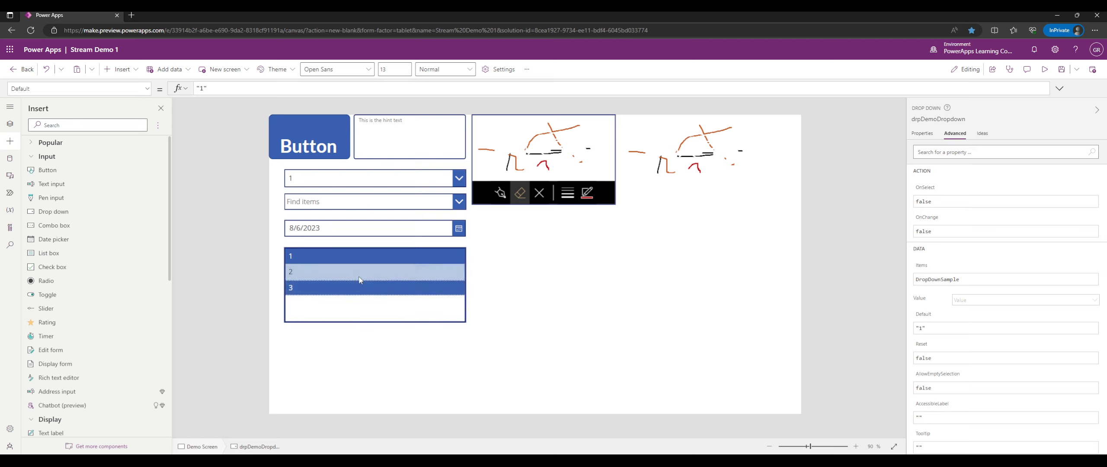
Toggle list box items on the canvas to test selection, ending with item 3.
alt+click(374, 286)
alt+click(385, 272)
alt+click(389, 252)
alt+click(392, 289)
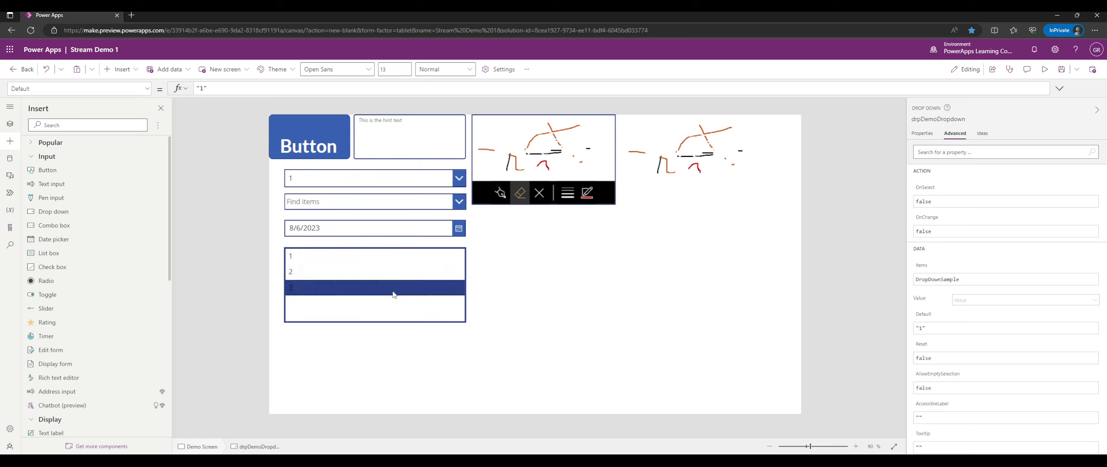
alt+click(395, 272)
alt+click(399, 257)
alt+click(397, 284)
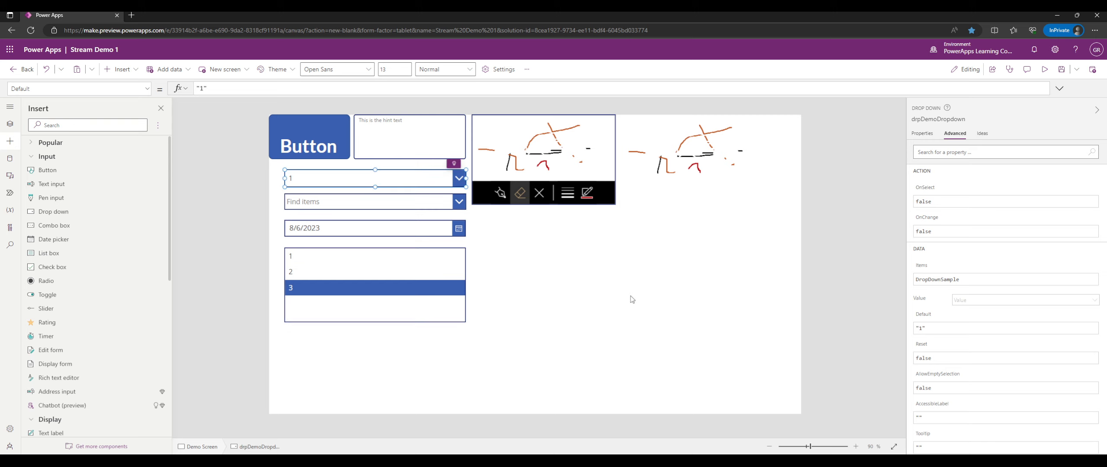
alt+click(455, 202)
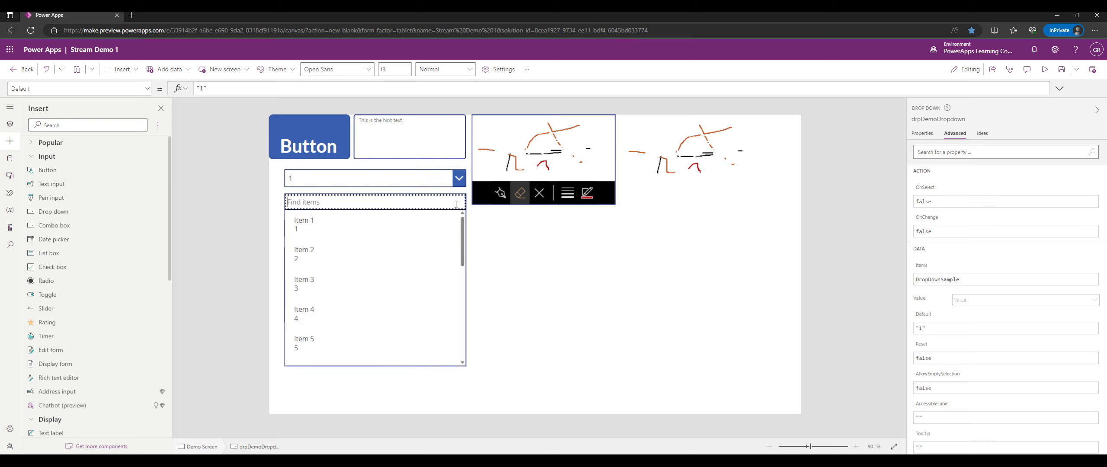
alt+click(507, 248)
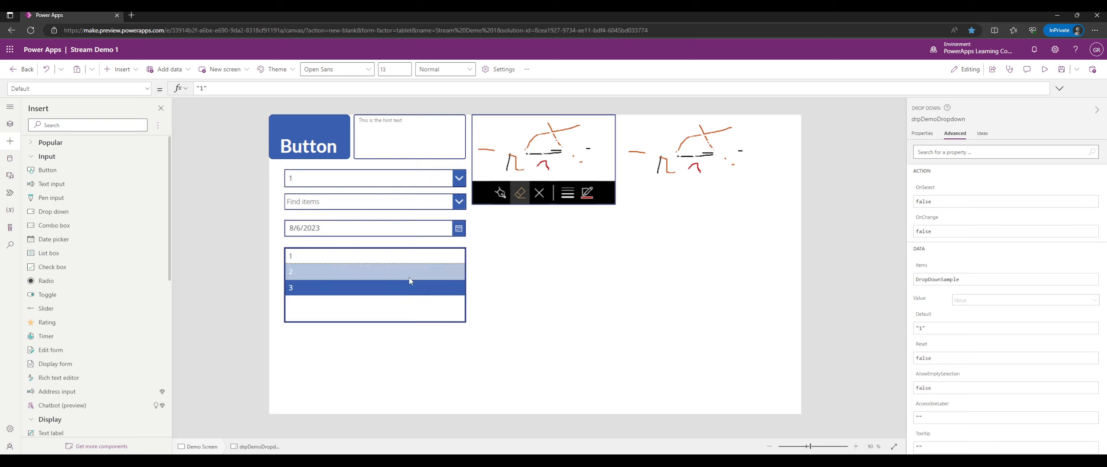
In preview, leave list box items 1 and 2 selected, then return to editing.
click(1044, 71)
click(307, 243)
click(300, 272)
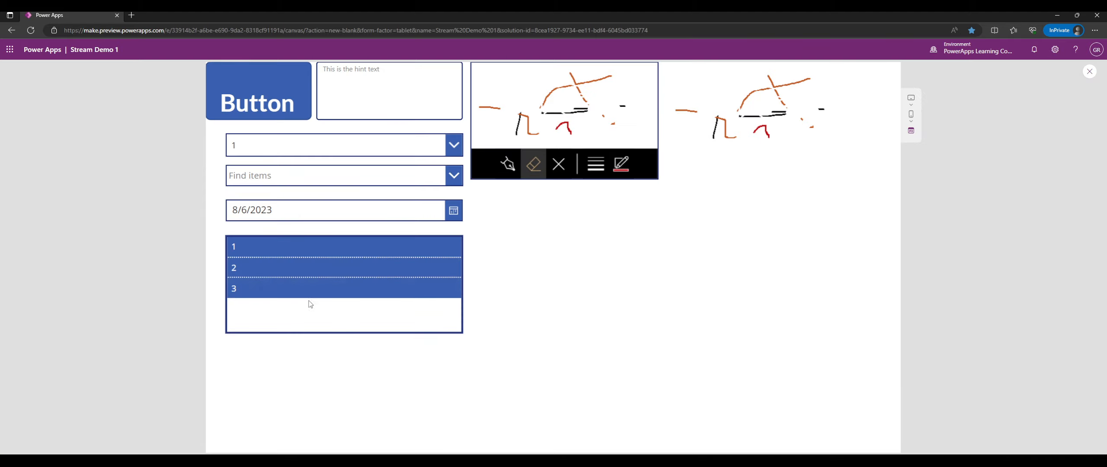
click(310, 297)
click(407, 272)
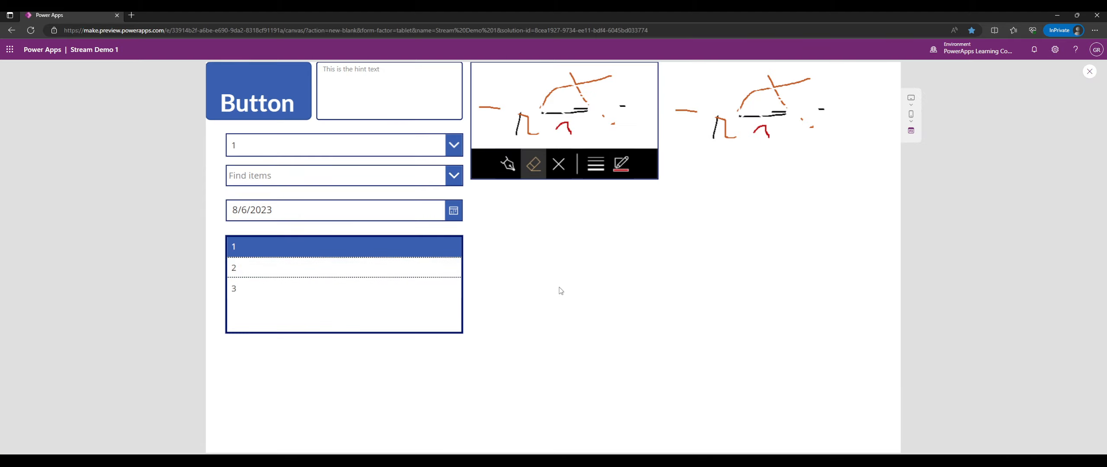
click(413, 270)
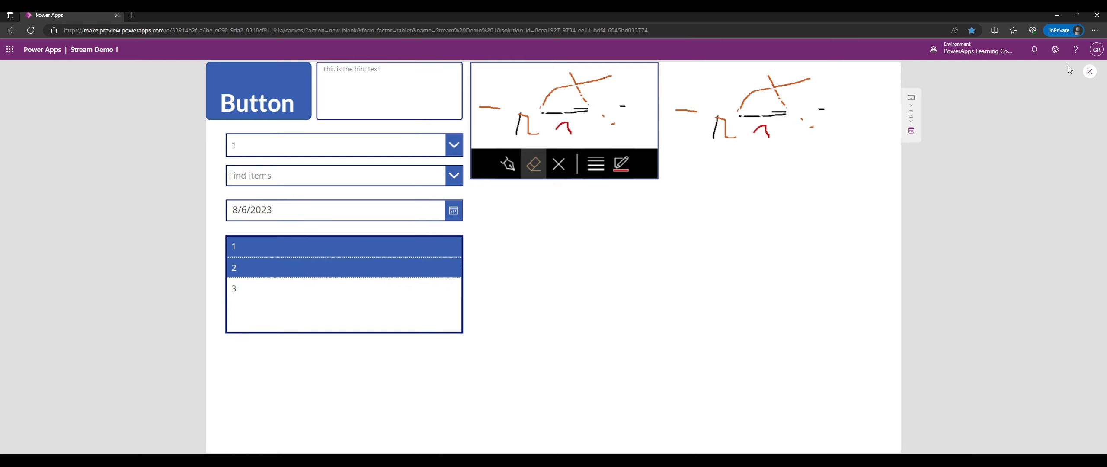
click(1090, 71)
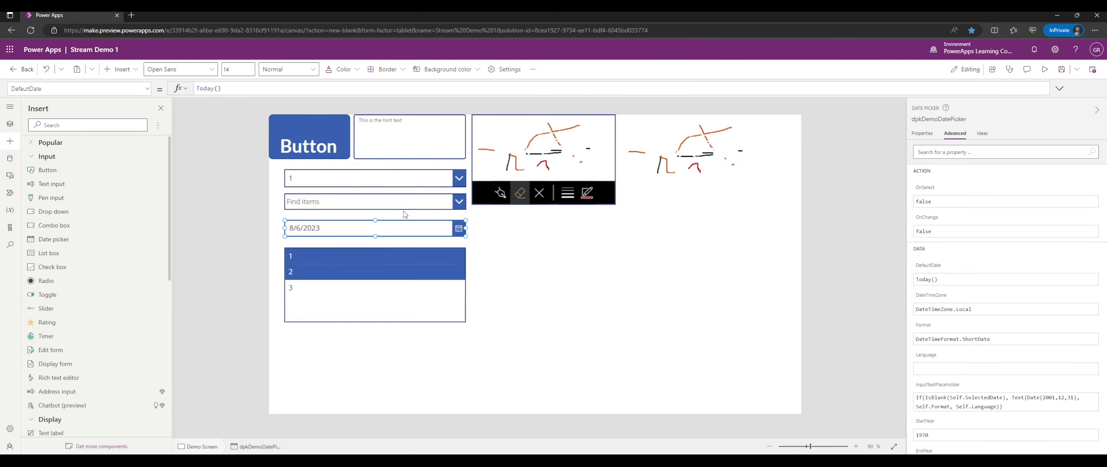
click(405, 202)
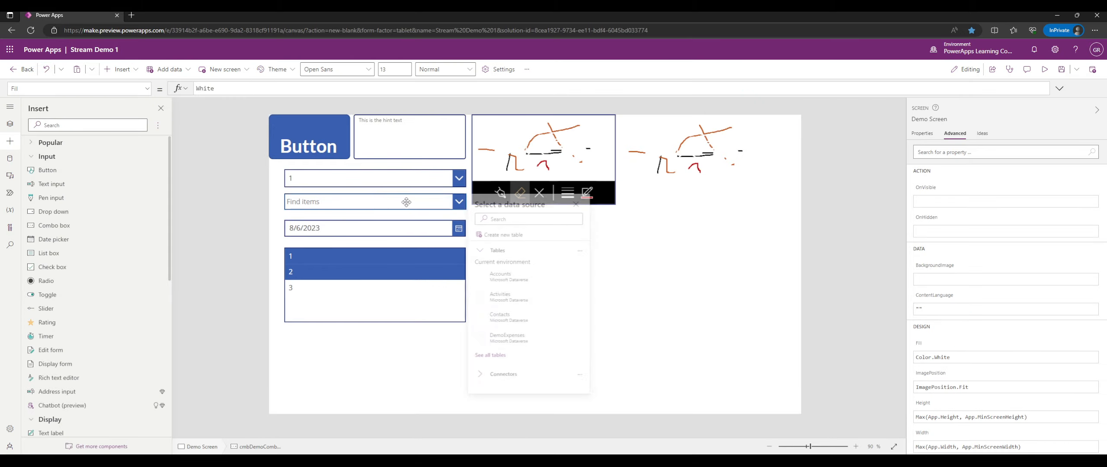
Switch the combo box's Allow searching and Allow multiple selections options to Off.
click(578, 205)
click(934, 133)
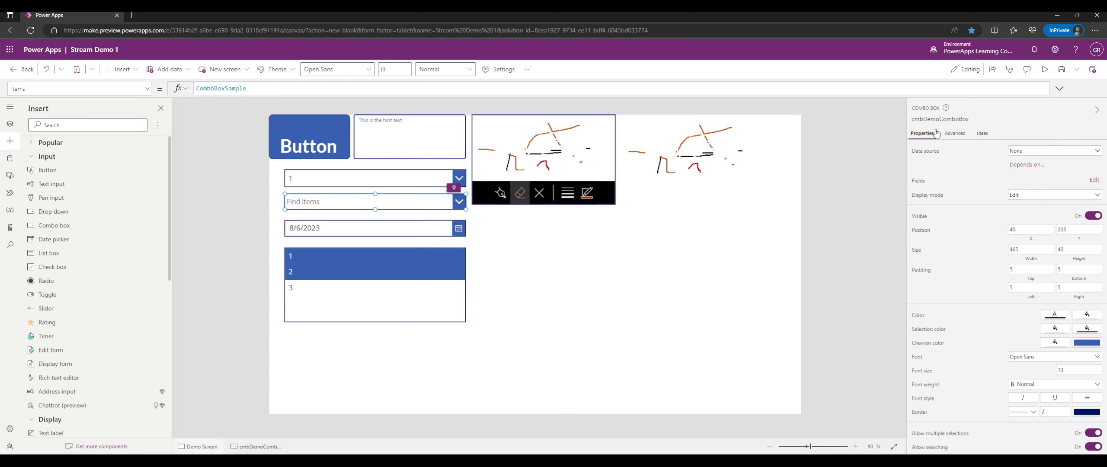
scroll(988, 257, down, 3)
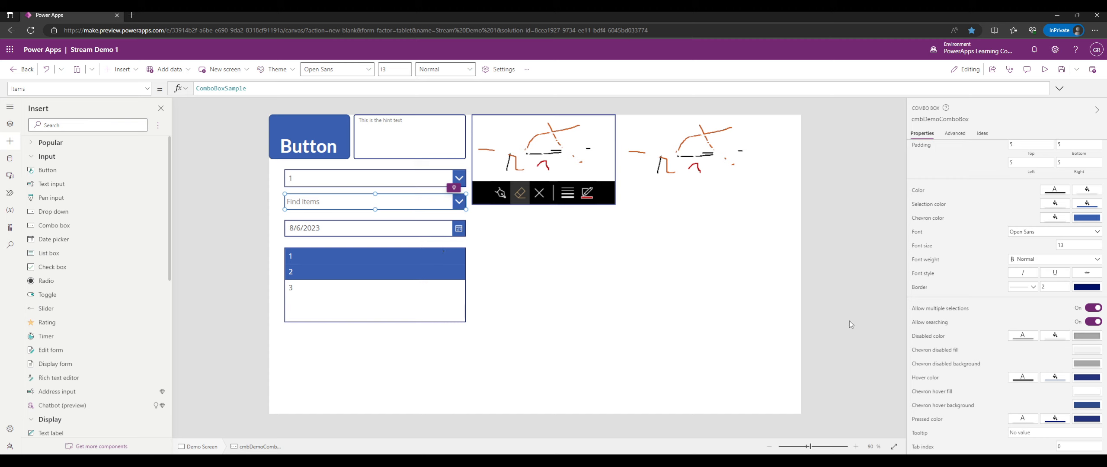
click(1096, 323)
click(1096, 308)
In preview, pick Item 2 then Item 6 in the combo box and set the first dropdown to 2.
click(1044, 70)
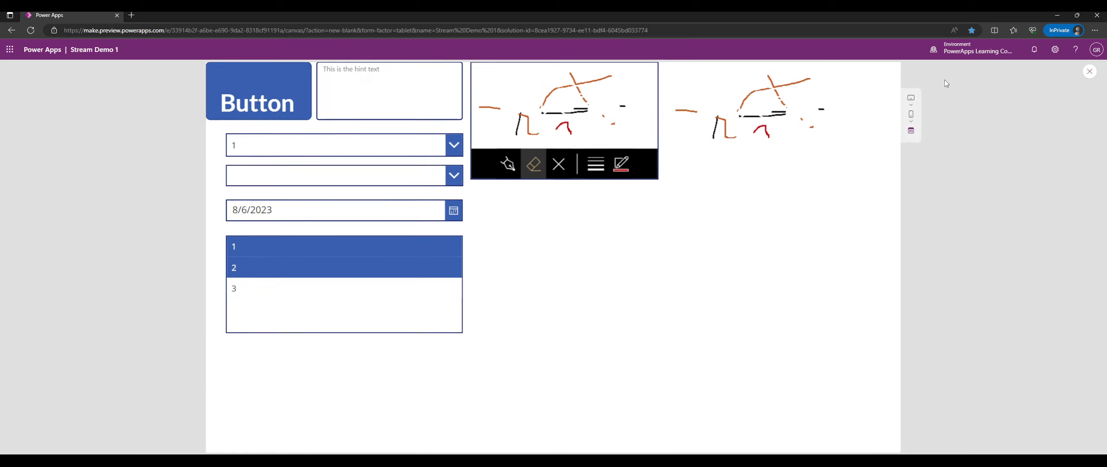
click(438, 182)
click(355, 223)
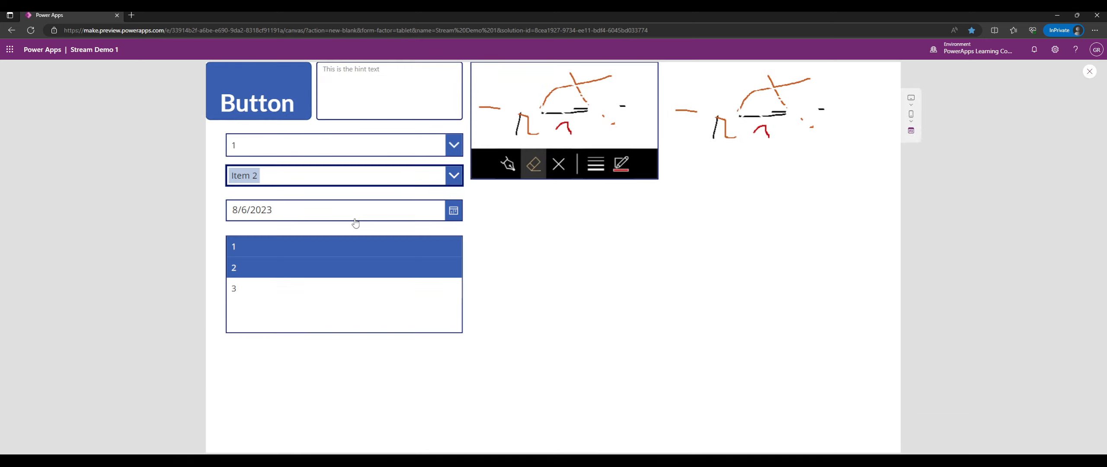
click(437, 184)
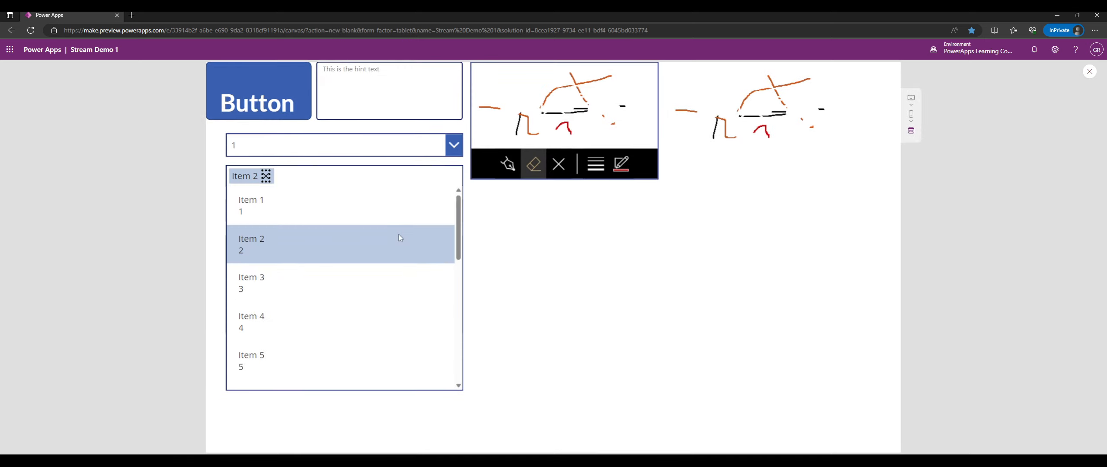
scroll(342, 306, down, 3)
click(342, 286)
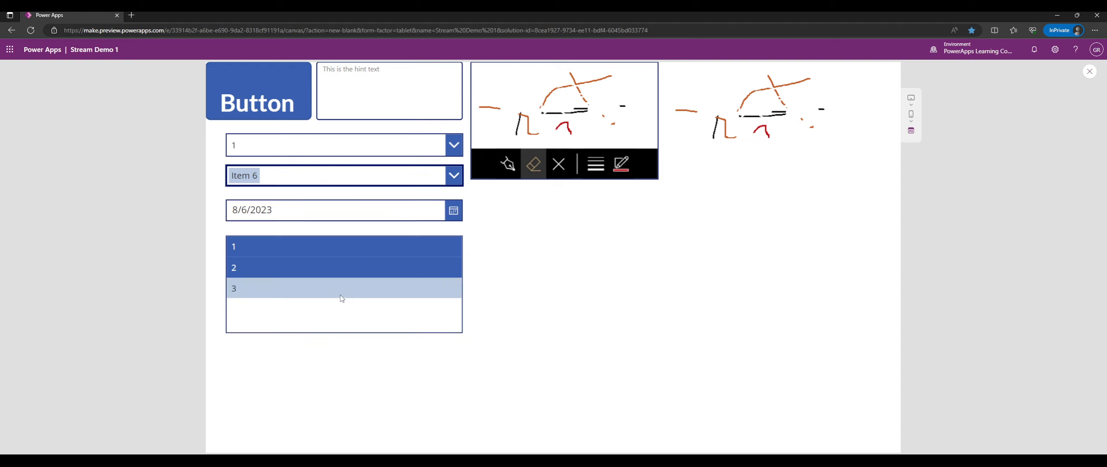
click(385, 154)
click(388, 187)
Pick Item 12, then Item 13 in the combo box.
click(393, 177)
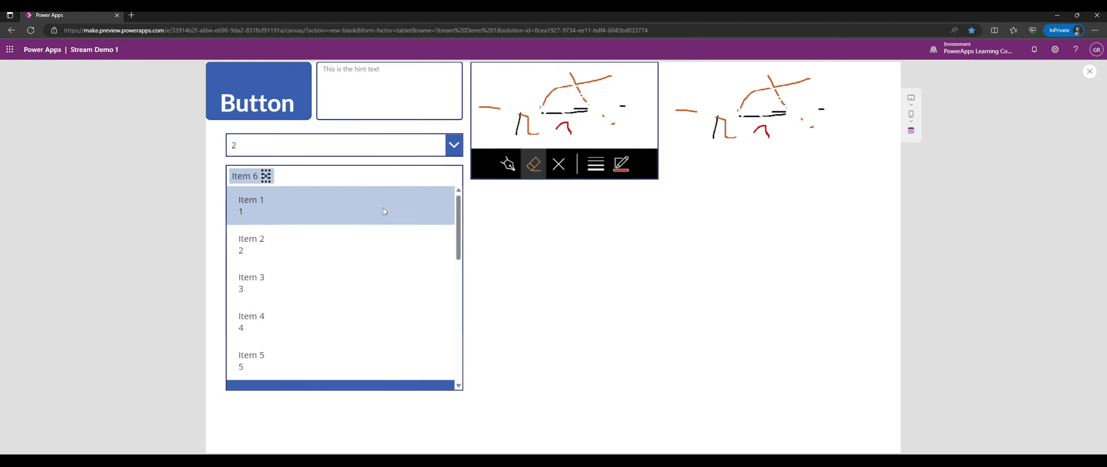
scroll(384, 212, down, 5)
click(363, 268)
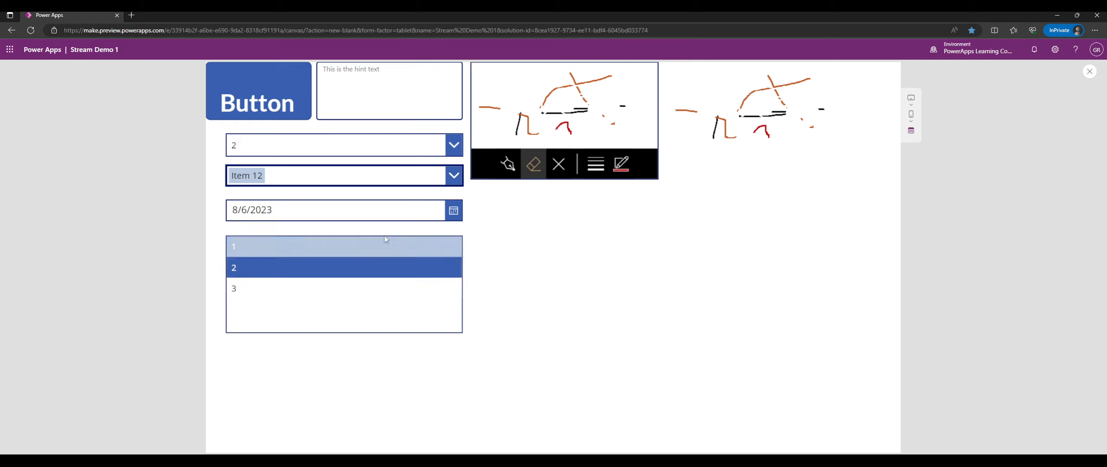
click(453, 176)
scroll(398, 240, down, 3)
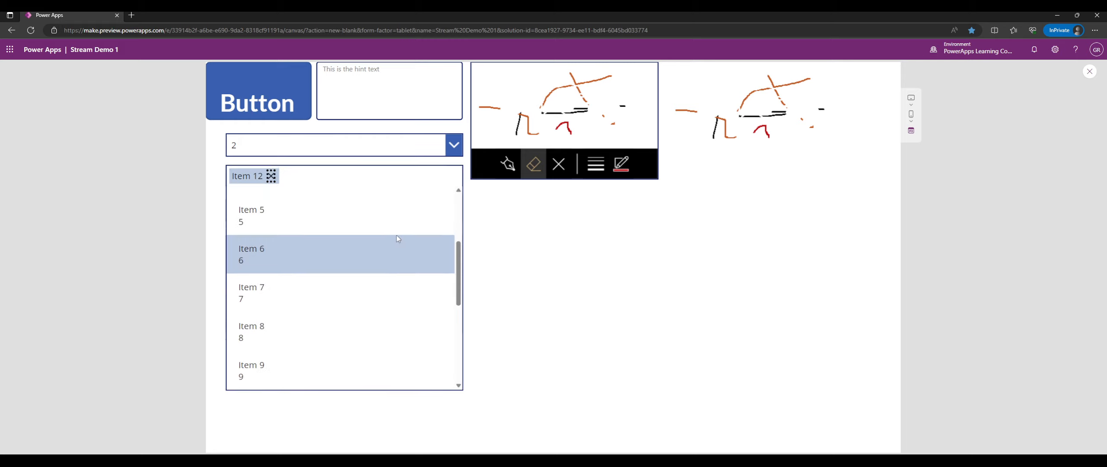
scroll(397, 238, down, 5)
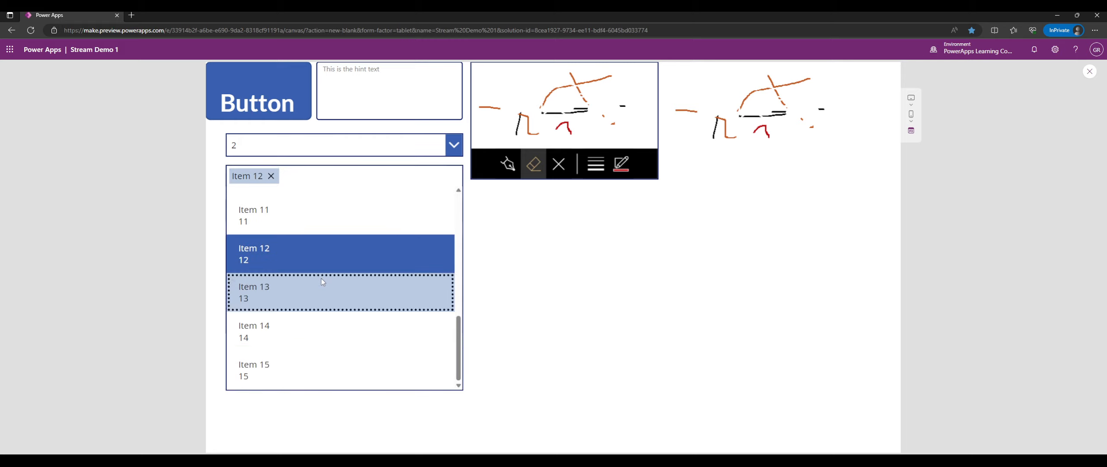
click(321, 282)
Pick Item 1 in the combo box and close the preview.
click(321, 178)
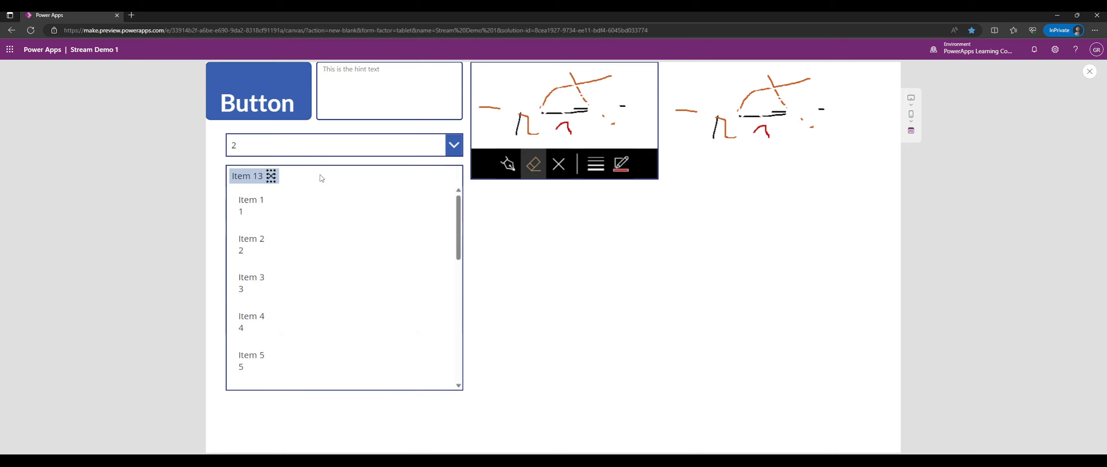
scroll(316, 255, down, 5)
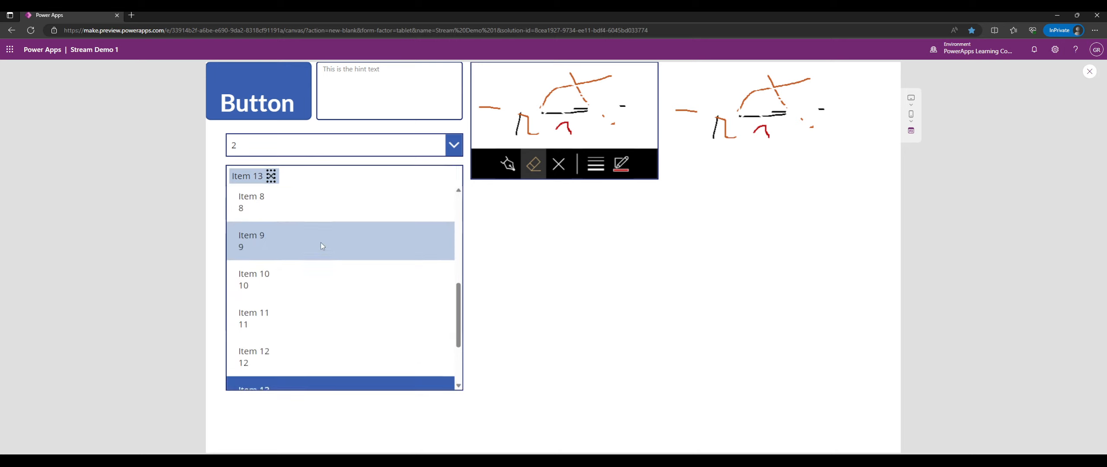
scroll(321, 245, down, 2)
scroll(322, 245, up, 7)
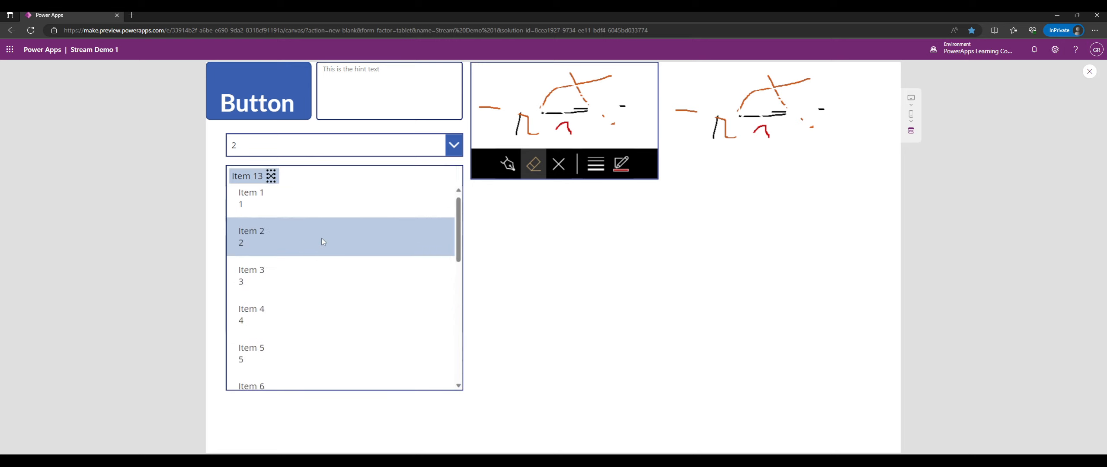
click(335, 212)
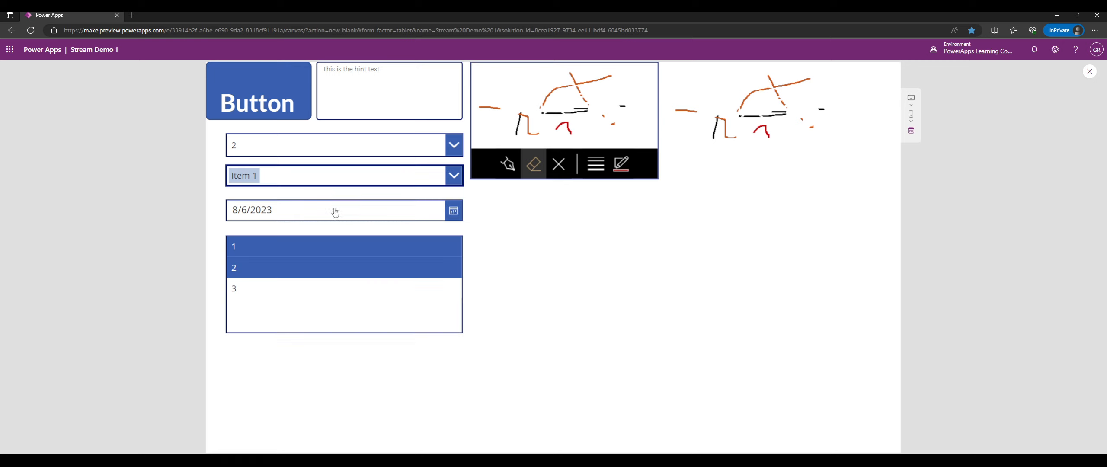
click(452, 177)
scroll(397, 279, down, 3)
scroll(396, 278, down, 4)
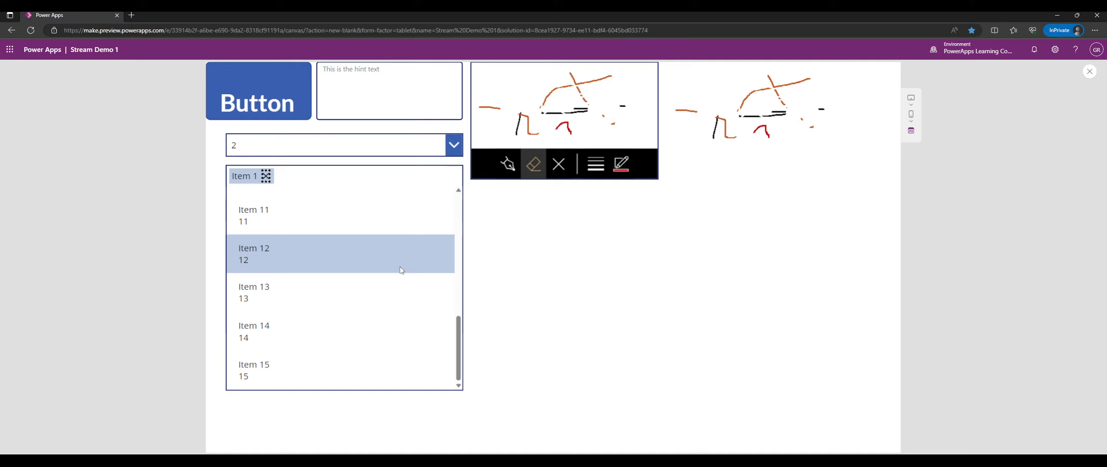
click(603, 285)
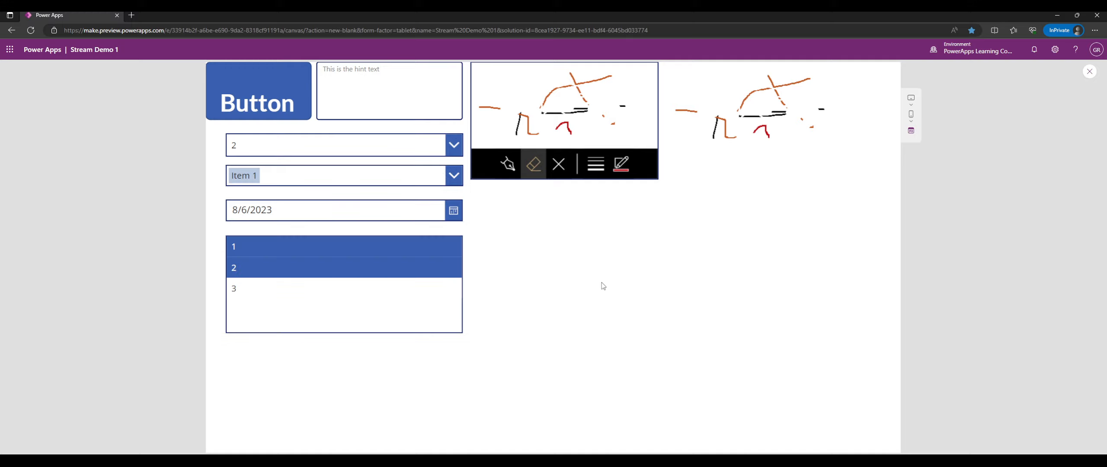
click(1089, 71)
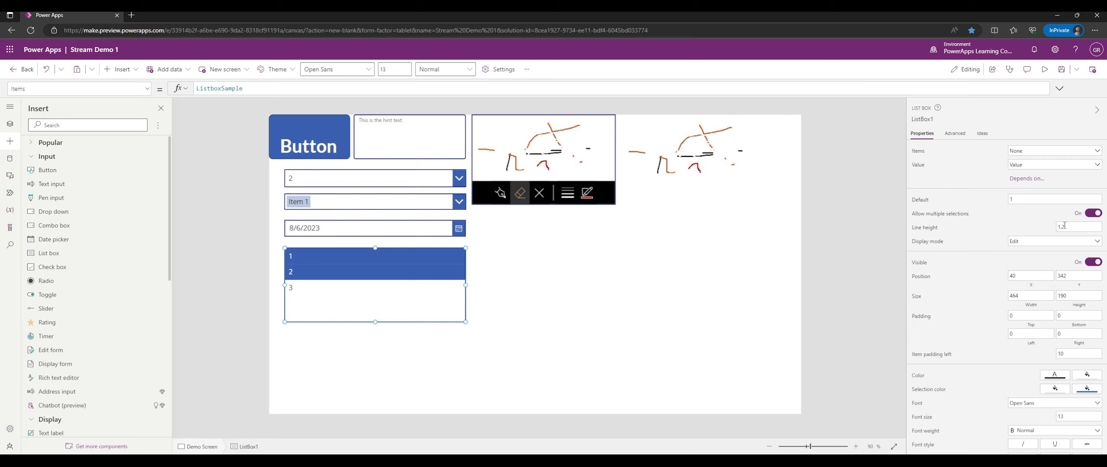
Turn off Allow multiple selections for the list box.
scroll(1065, 226, down, 3)
scroll(1061, 225, up, 3)
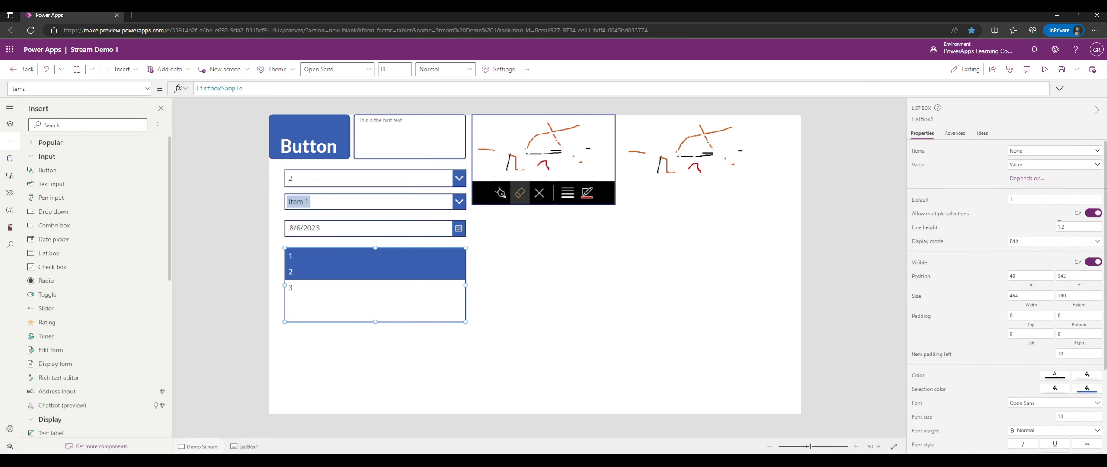
click(1092, 213)
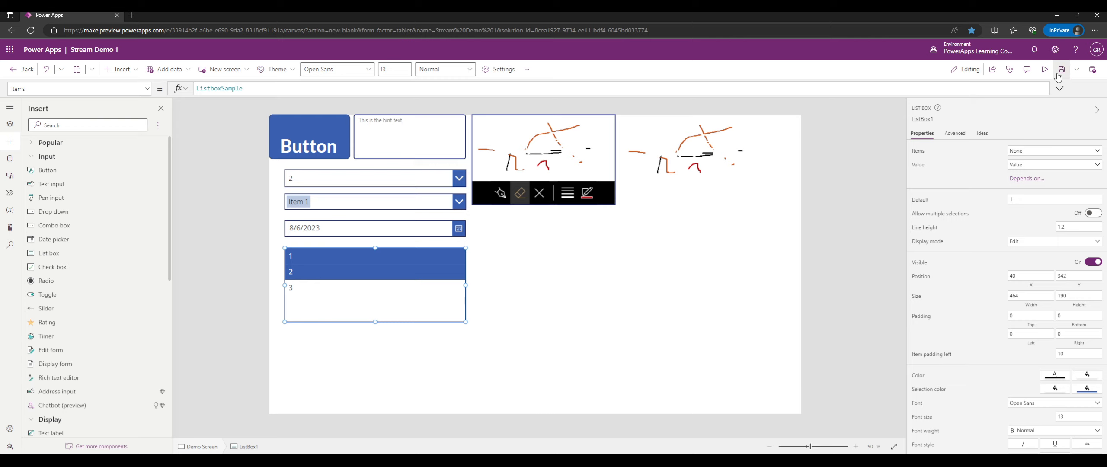
In preview, click list box items 1, 2 and 3 repeatedly, confirming only one stays selected, ending on 1.
click(1044, 69)
click(363, 251)
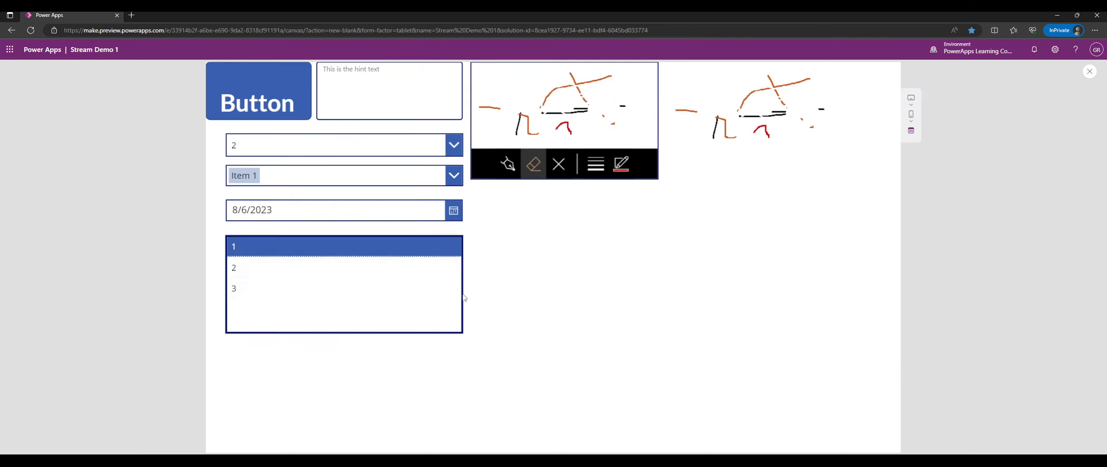
click(389, 267)
click(401, 289)
click(380, 247)
click(366, 269)
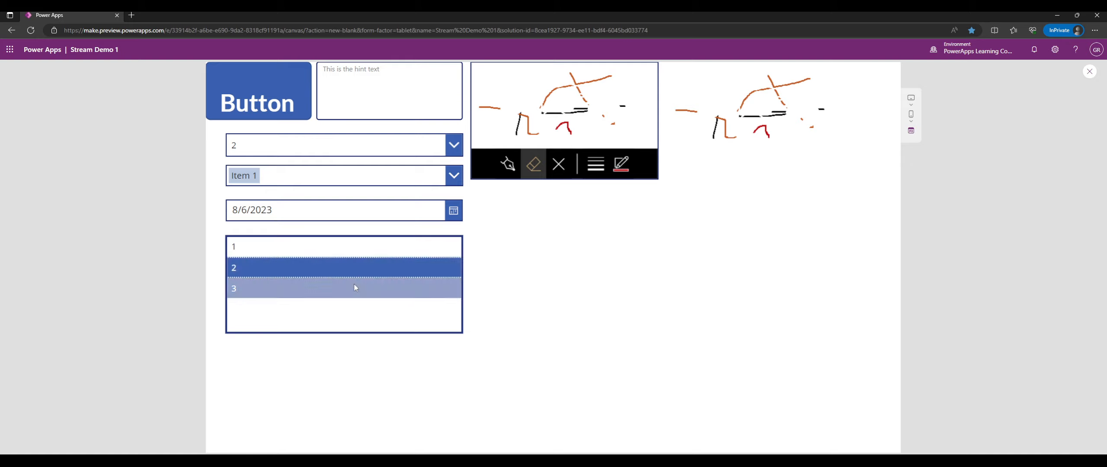
click(351, 287)
click(361, 248)
click(373, 271)
click(335, 289)
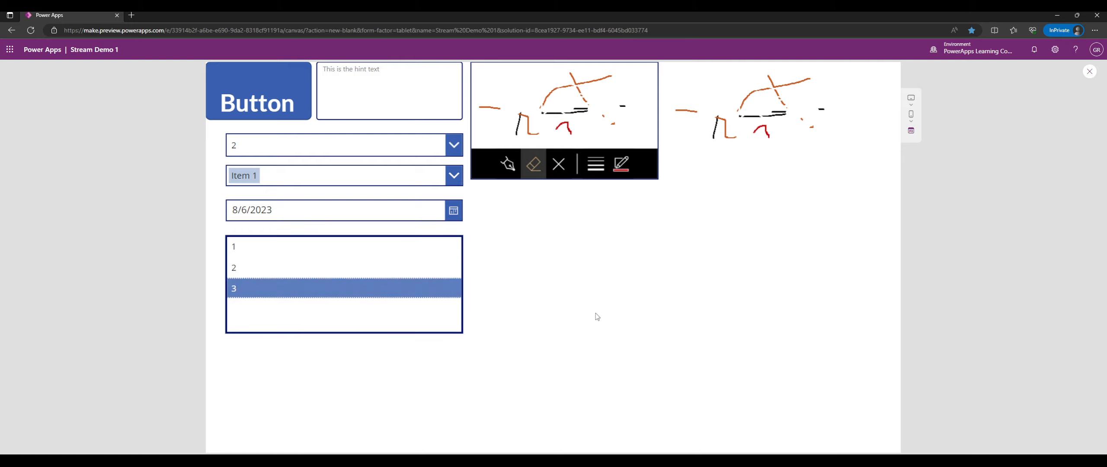
click(439, 248)
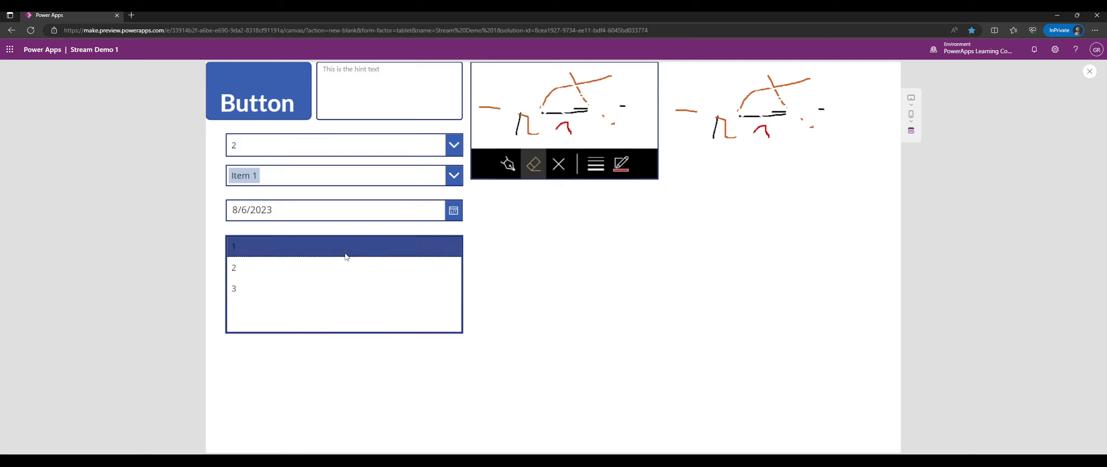
click(285, 290)
click(302, 274)
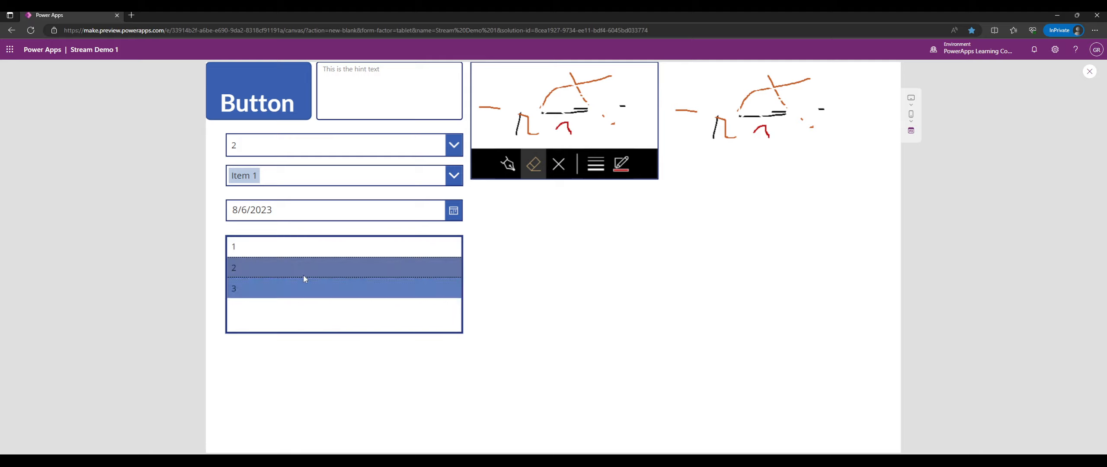
click(376, 254)
click(373, 273)
click(375, 250)
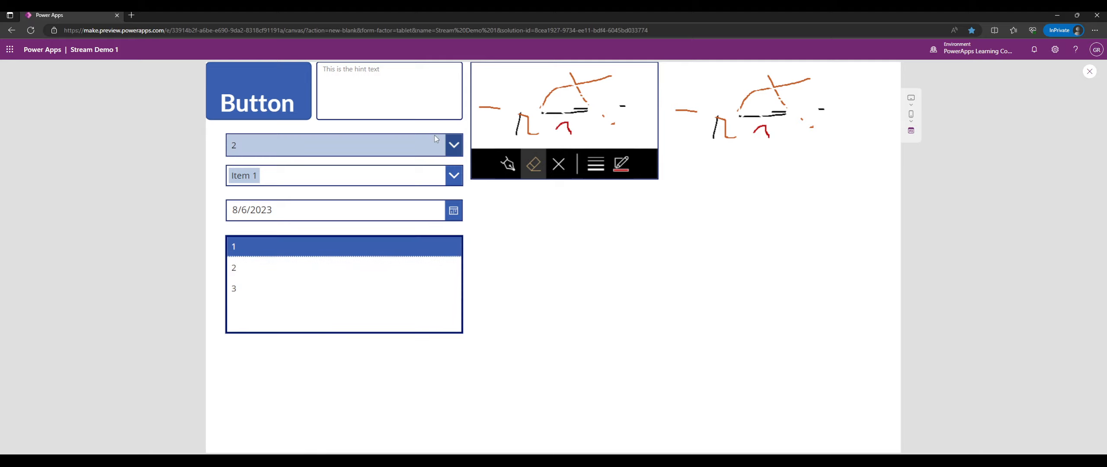
Set the first dropdown to 1 and close the preview.
click(411, 145)
click(384, 165)
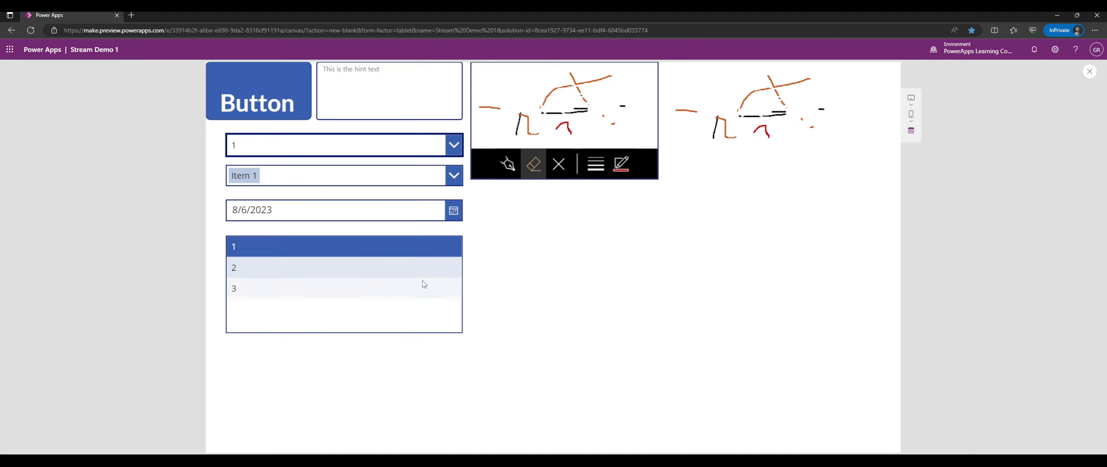
click(1092, 73)
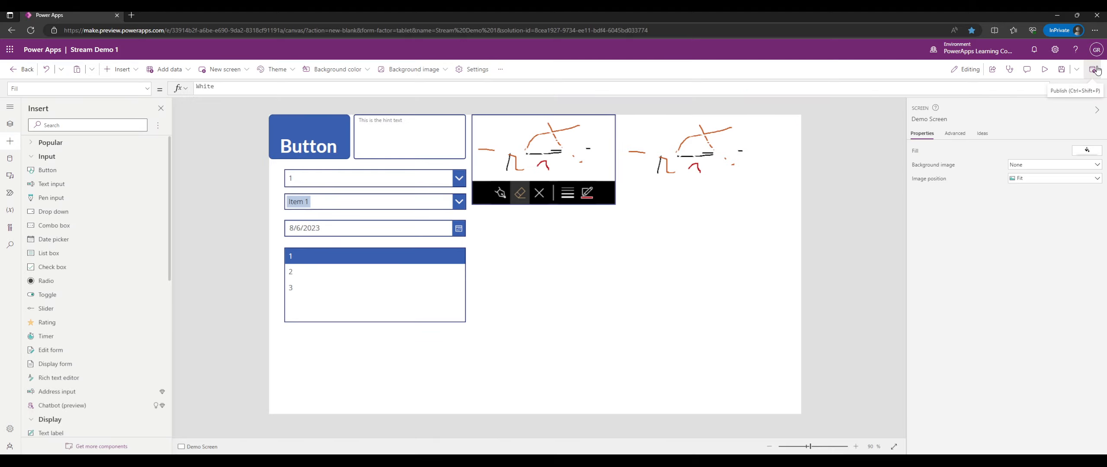
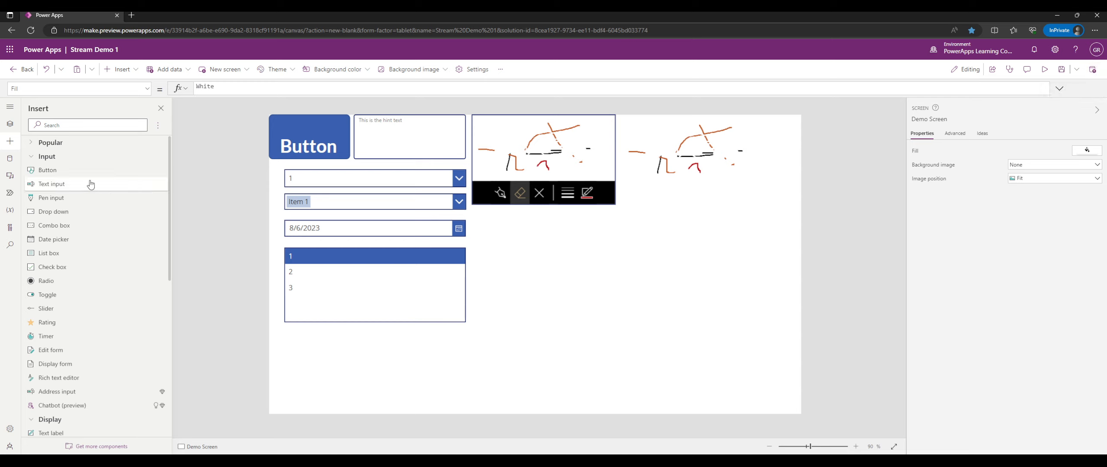
Insert a combo box, nudge it right, then delete it again.
click(83, 226)
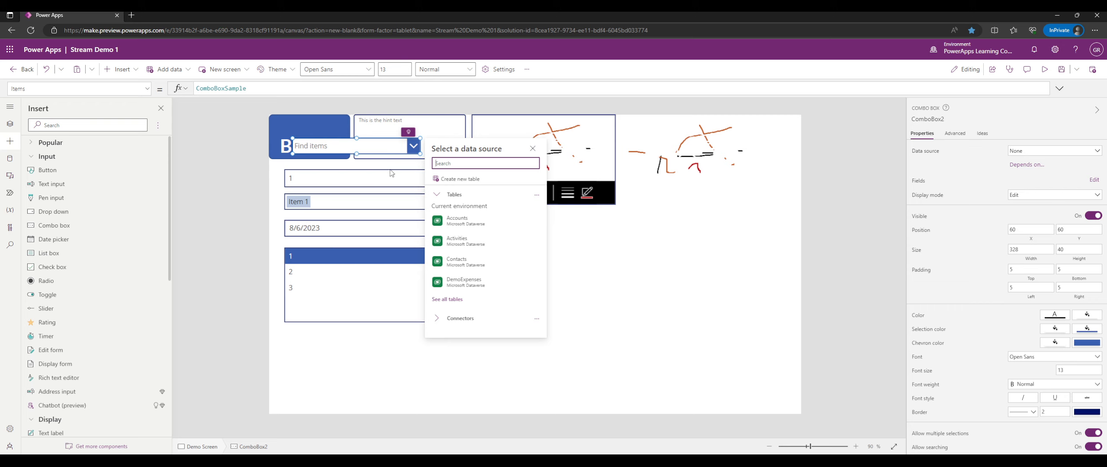
drag(381, 147, 395, 148)
key(Delete)
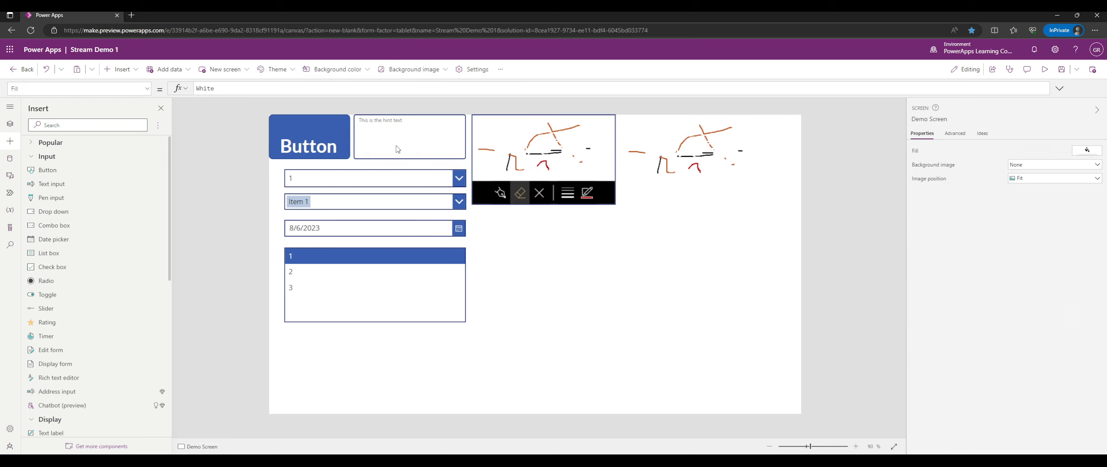
Rename the list box of numbers to lstDemoListBox.
click(305, 276)
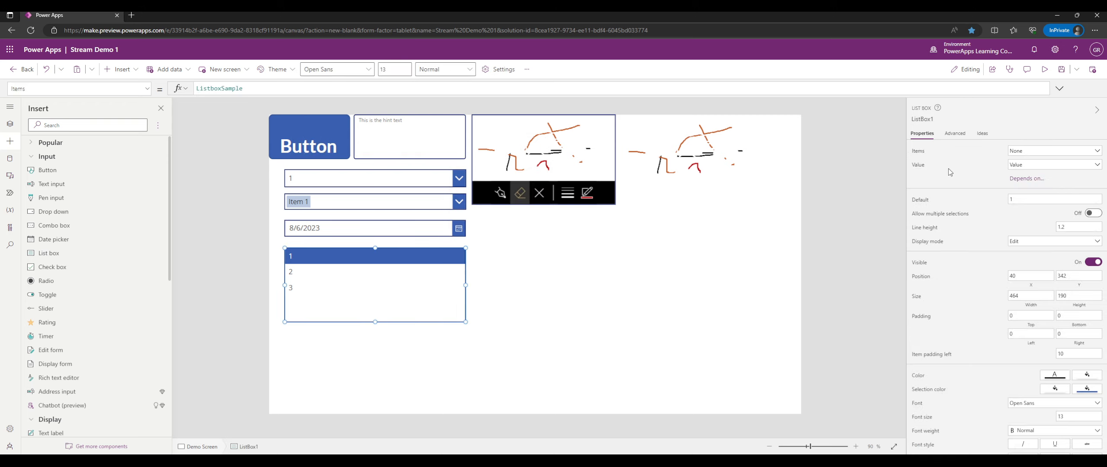
click(922, 119)
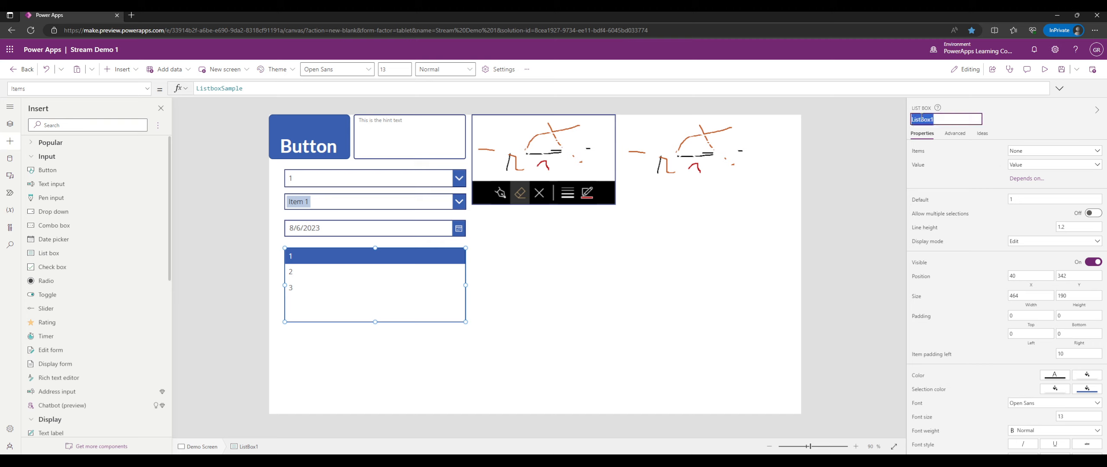
text(lstDemoListBox)
key(Return)
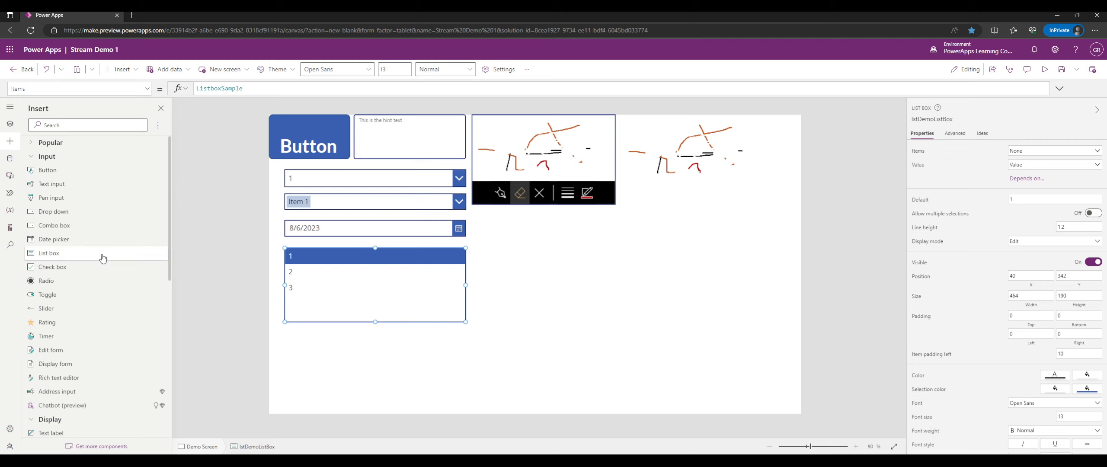
Insert a checkbox below the list box, widen it to match, and test ticking it.
click(76, 268)
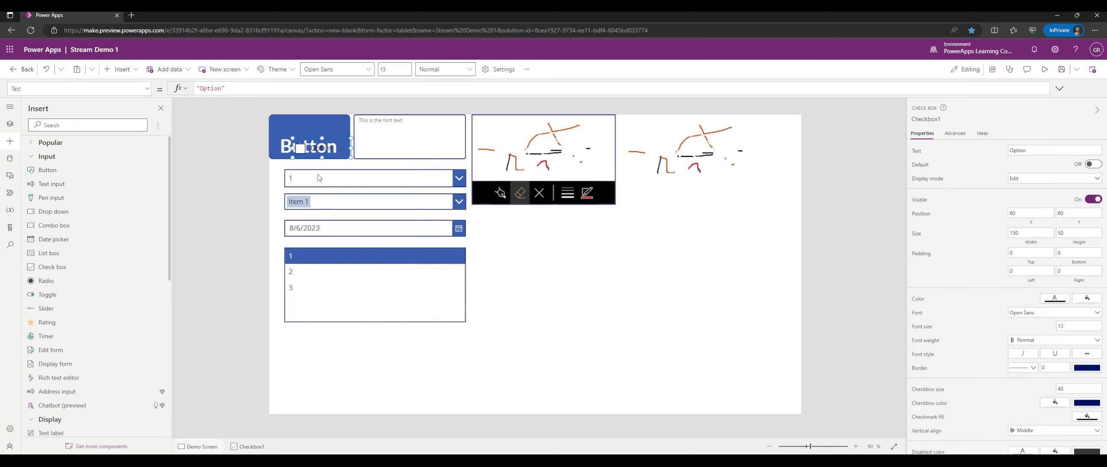
drag(304, 147, 295, 336)
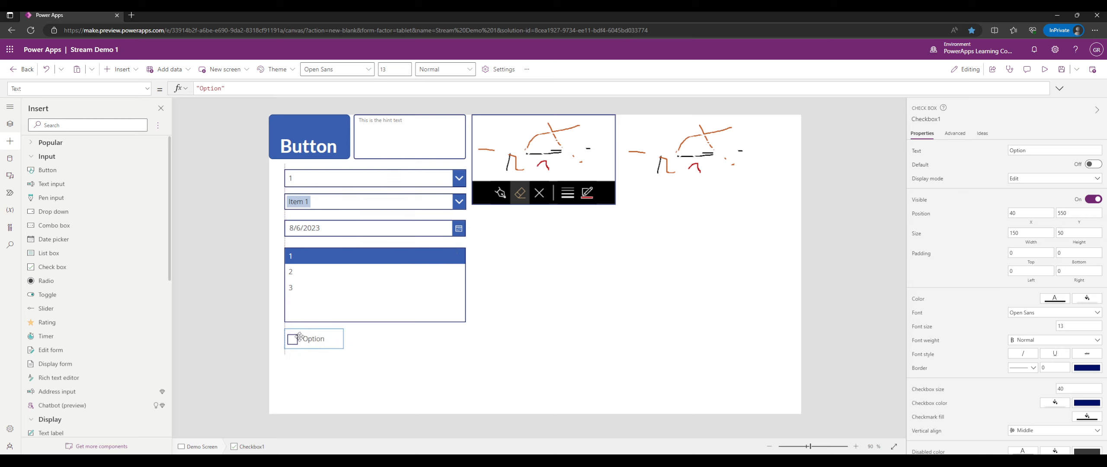
drag(343, 340, 465, 338)
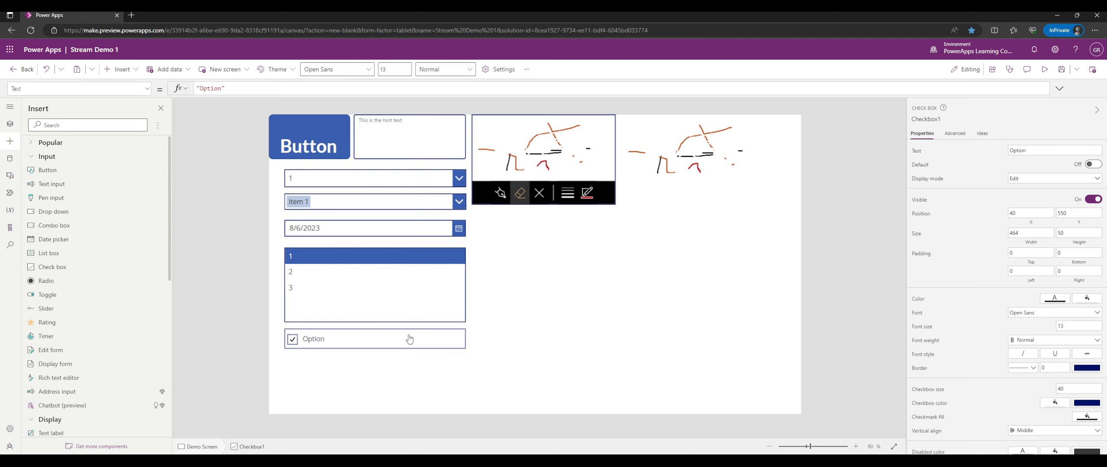
alt+click(448, 349)
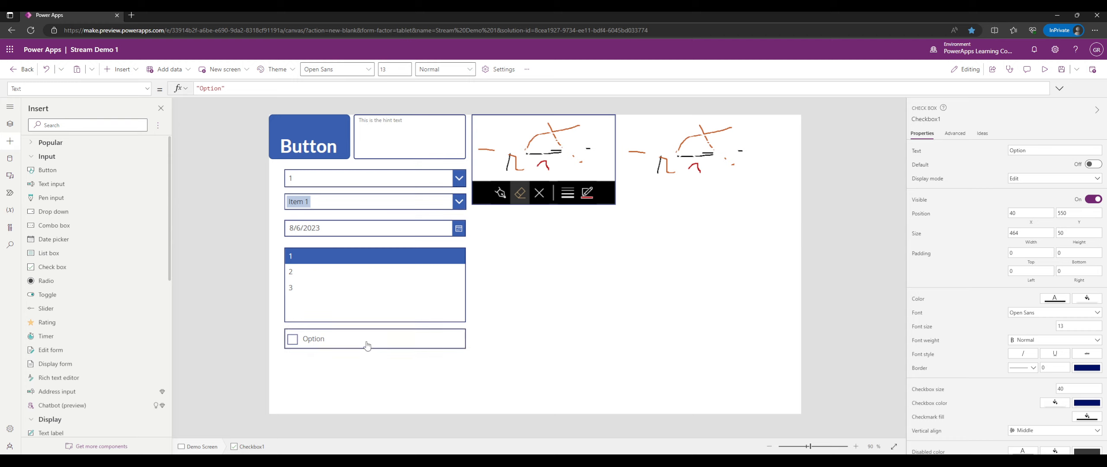
alt+click(317, 346)
click(539, 340)
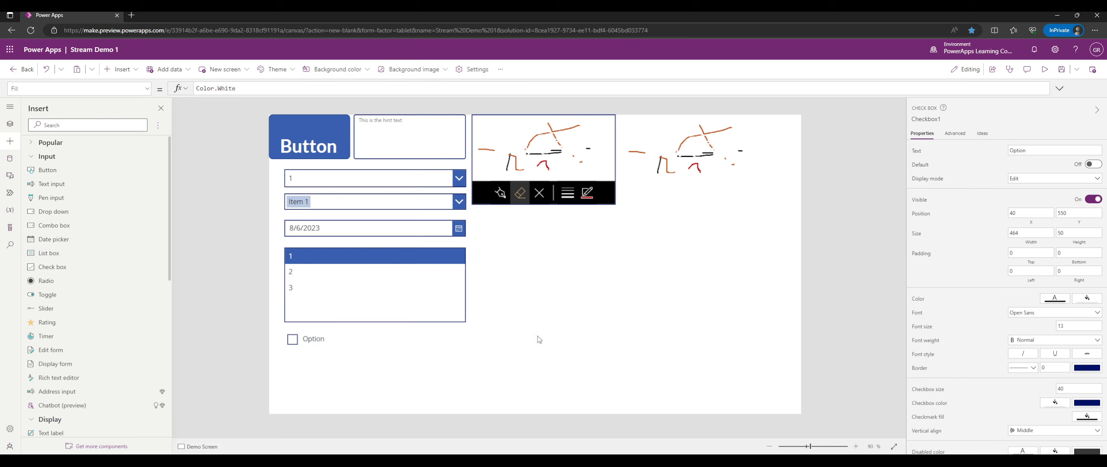
click(329, 348)
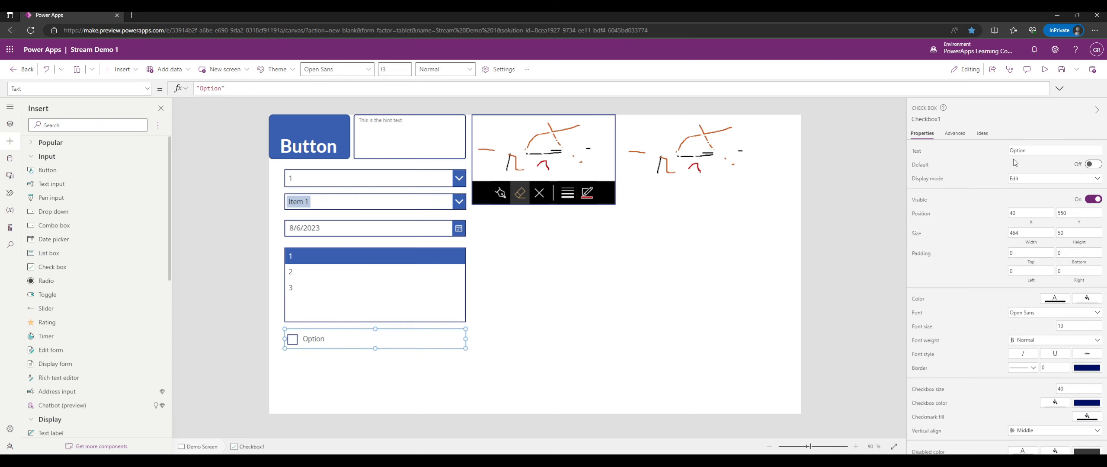
Rename the checkbox chkDemoCheckbox and change its label to Demo Checkbox.
click(924, 119)
text(chkDemoChec)
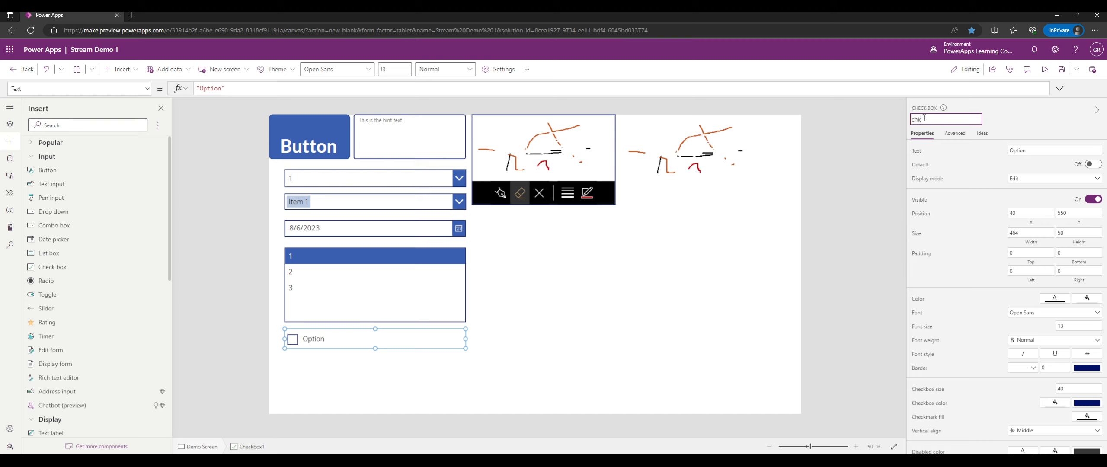
key(Return)
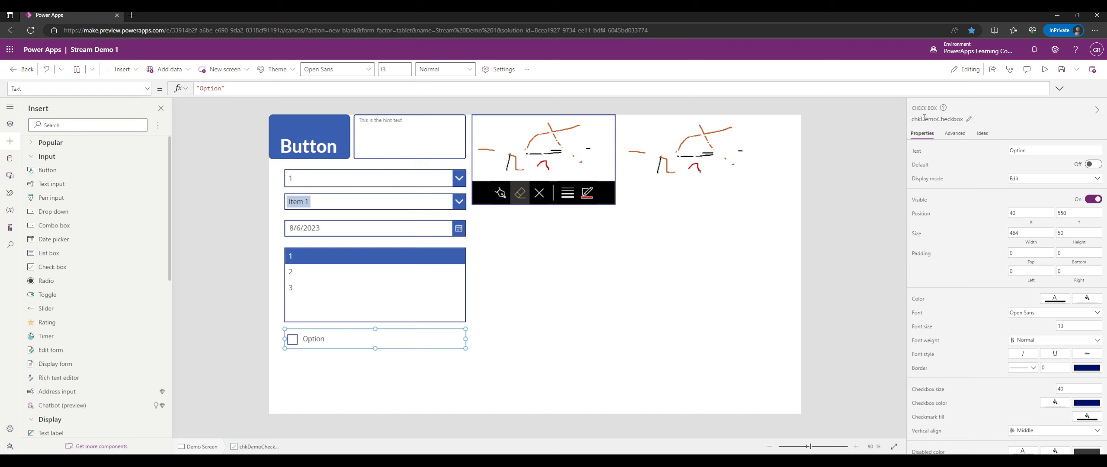
double_click(1015, 150)
text(Demo Checkbox)
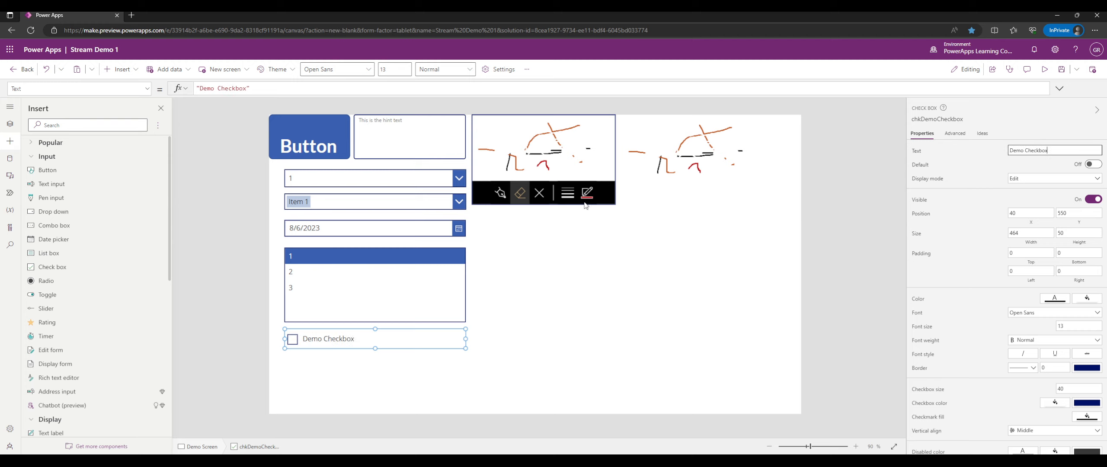
Set the button's top and left padding to 5.
click(508, 299)
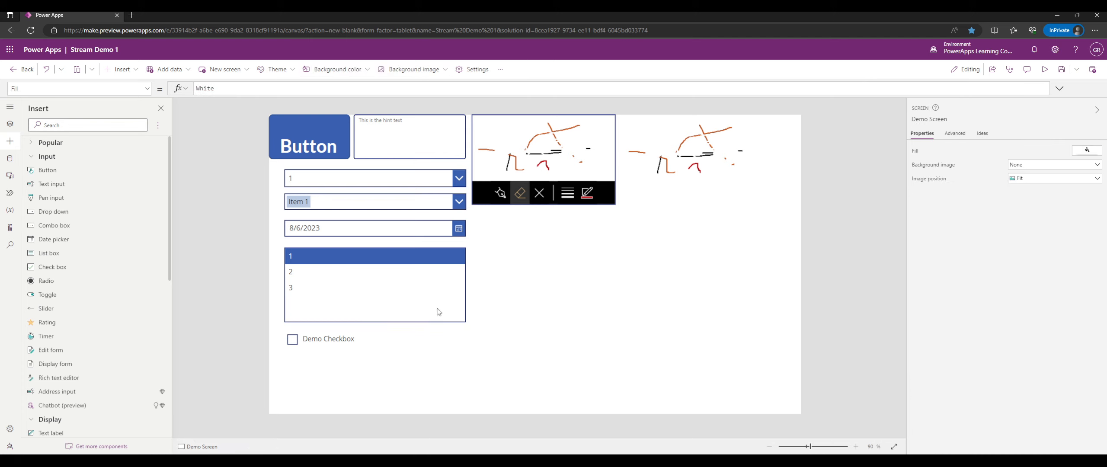
click(321, 135)
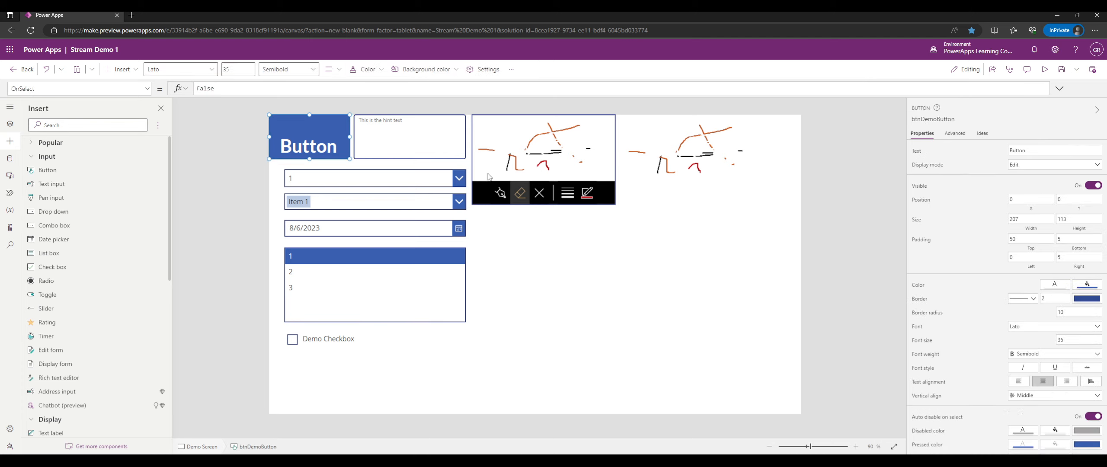
scroll(1071, 337, down, 1)
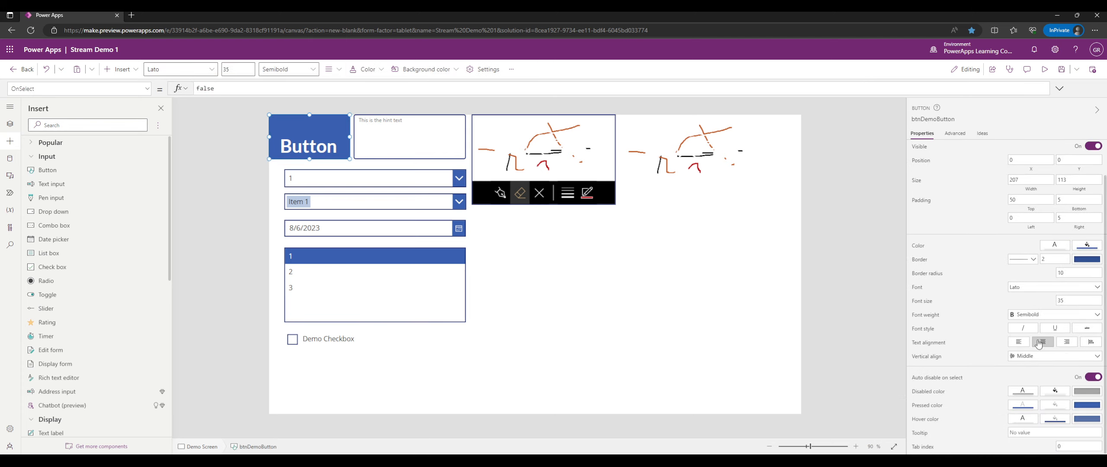
scroll(1067, 300, up, 1)
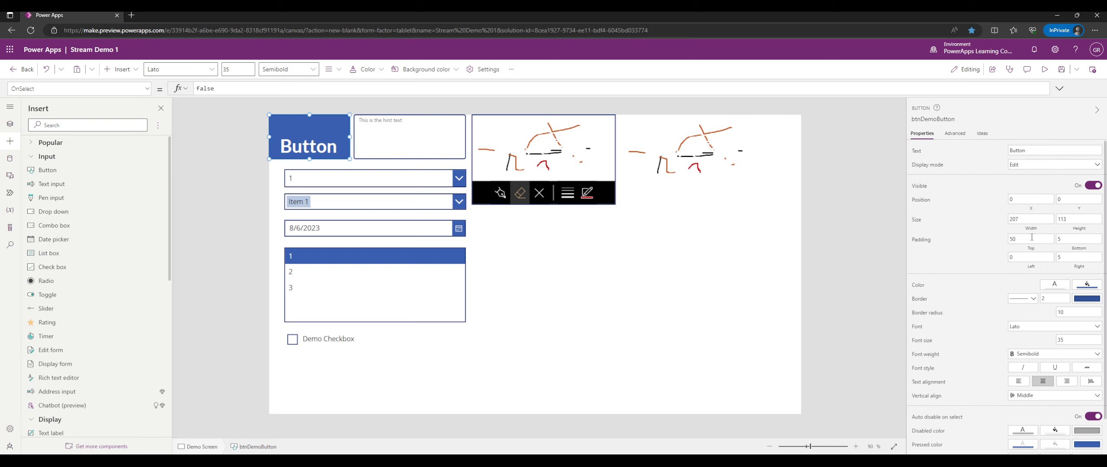
click(1025, 239)
key(BackSpace)
click(1028, 257)
click(972, 257)
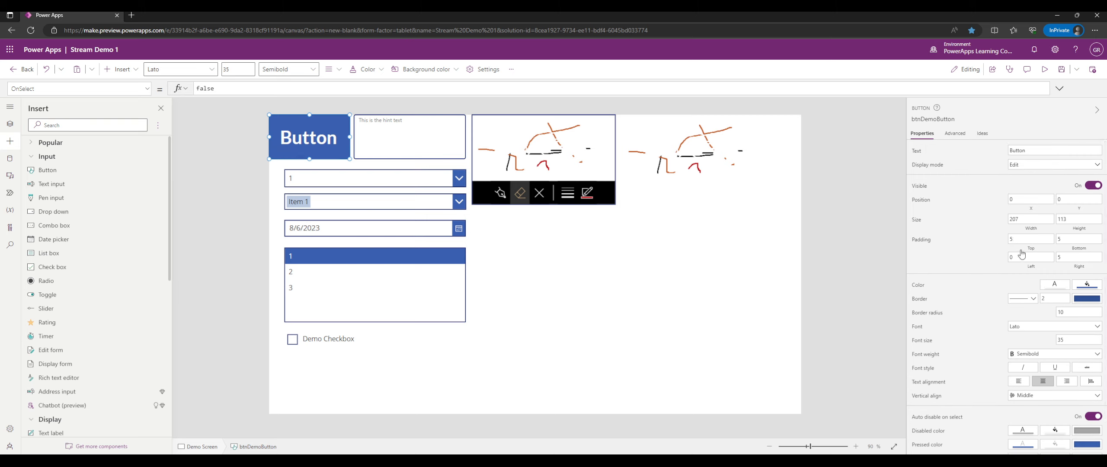
drag(1021, 256, 999, 264)
text(5)
click(1000, 264)
Change the button's text to Demo Button, then select the Demo Checkbox.
double_click(1039, 152)
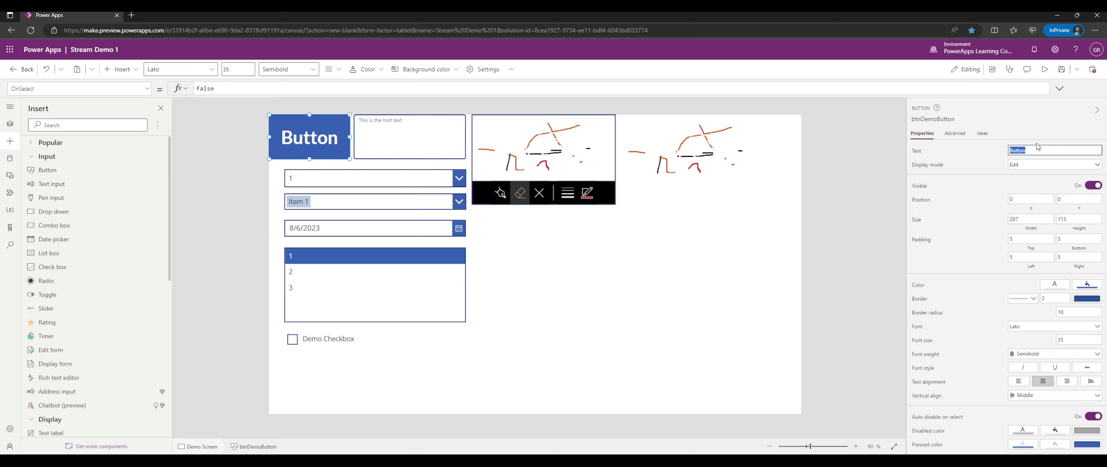
text(Demo Button)
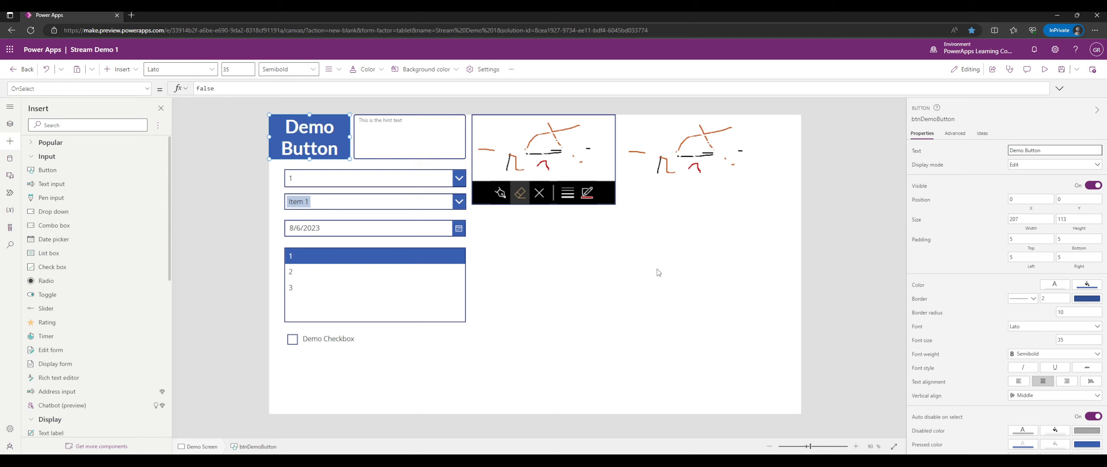
click(558, 306)
click(317, 339)
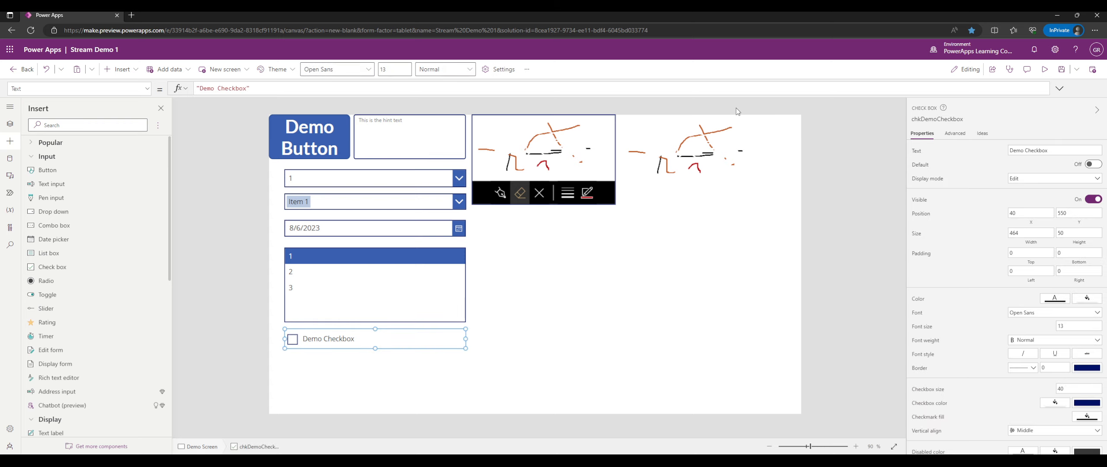
Tick and untick Demo Checkbox in preview, then nudge it up to Y 548.
click(1046, 70)
click(276, 358)
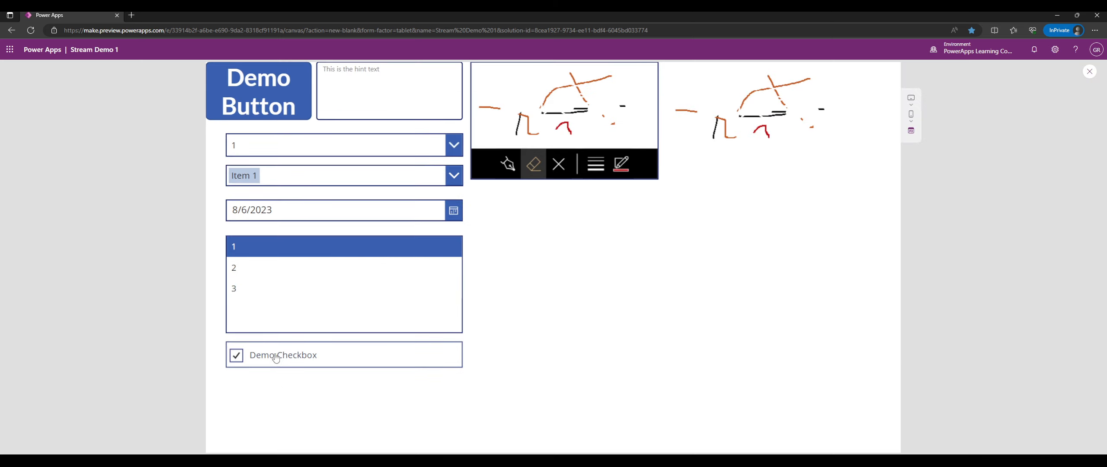
click(289, 358)
click(1089, 71)
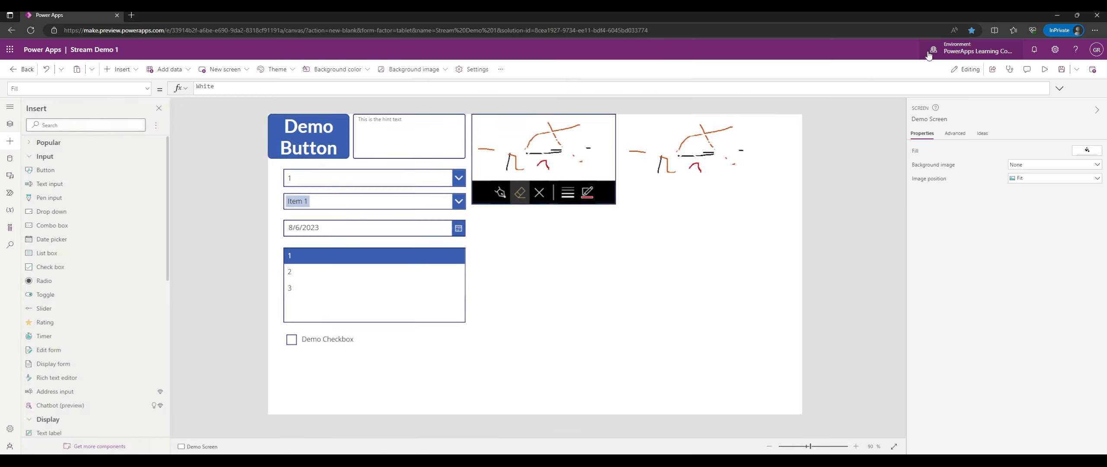
click(303, 344)
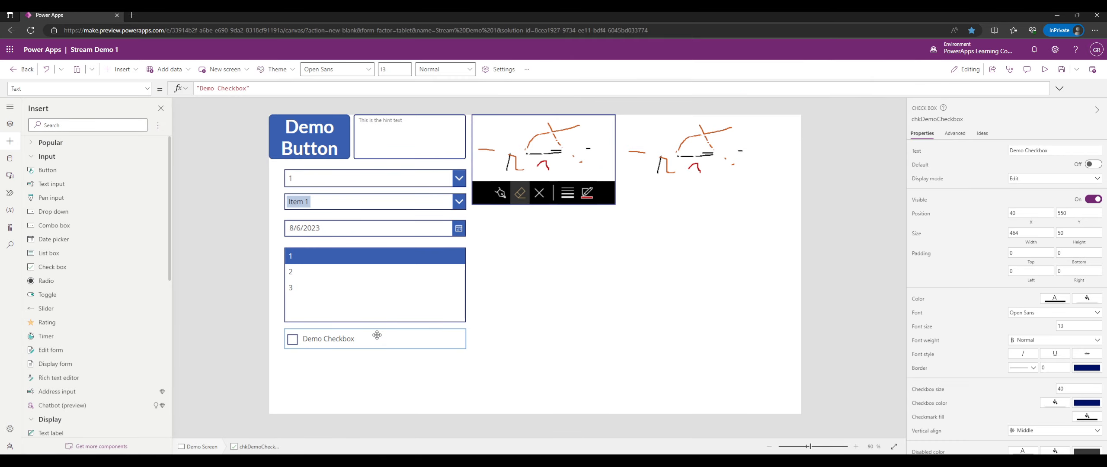
drag(377, 335, 377, 334)
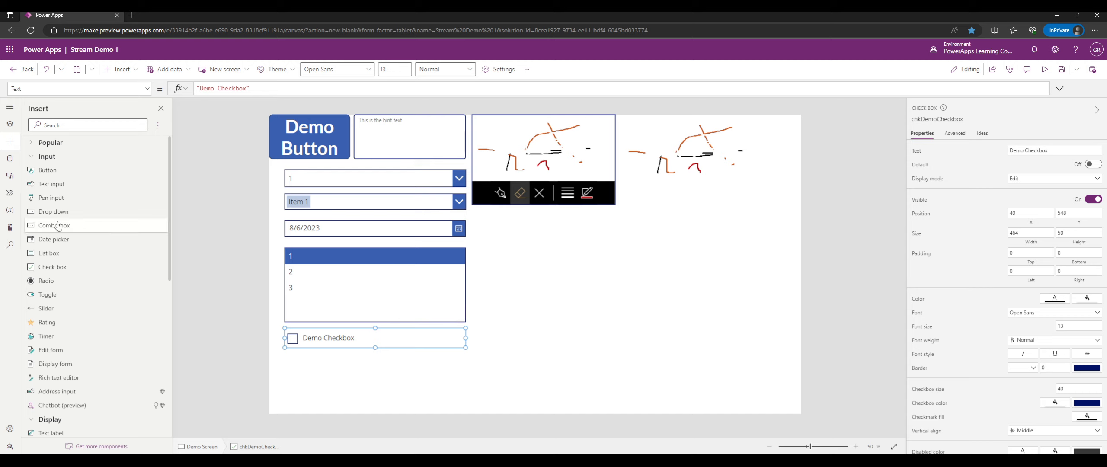
Insert a radio group below Demo Checkbox, sized 464 wide at 40, 617.
click(46, 281)
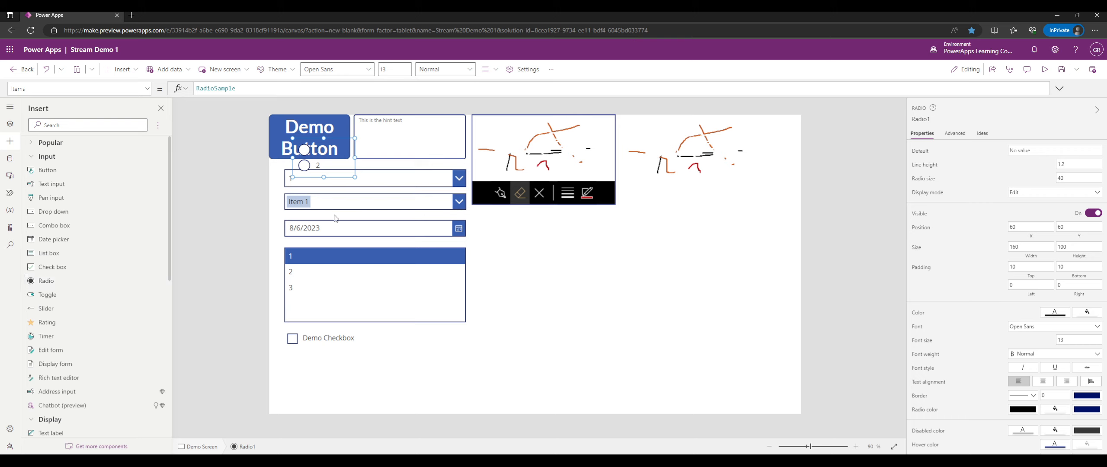
drag(334, 162, 463, 375)
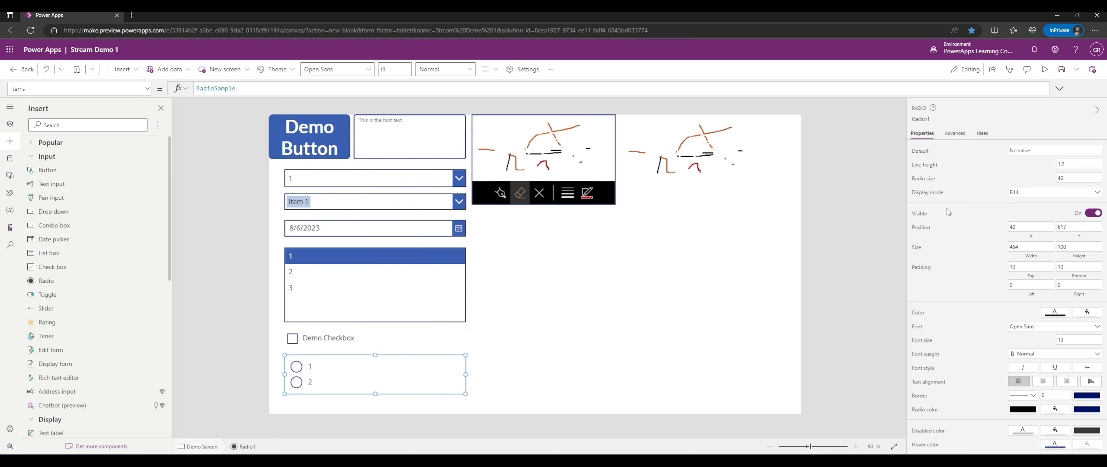
scroll(948, 212, down, 1)
scroll(961, 166, up, 1)
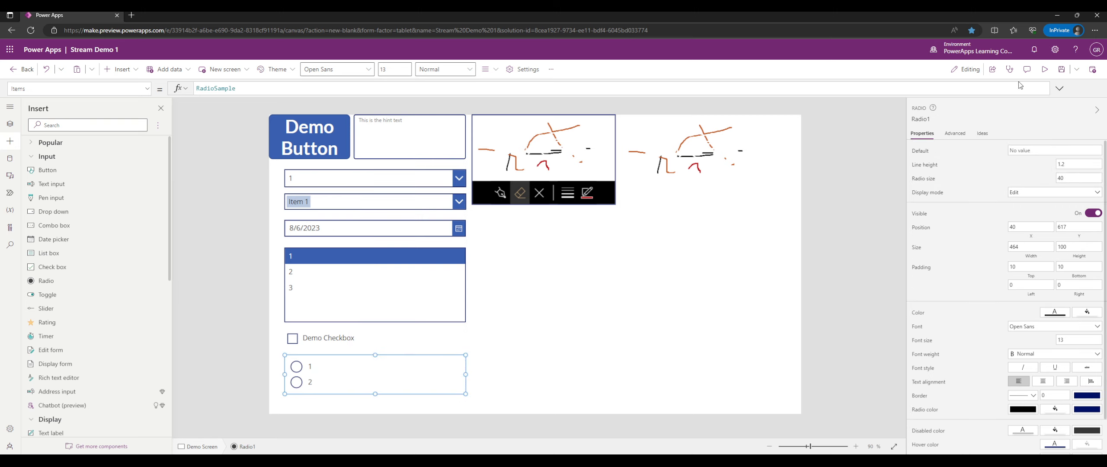
Switch between radio options 1 and 2 in preview, ending on 1.
click(1045, 70)
click(259, 392)
click(260, 414)
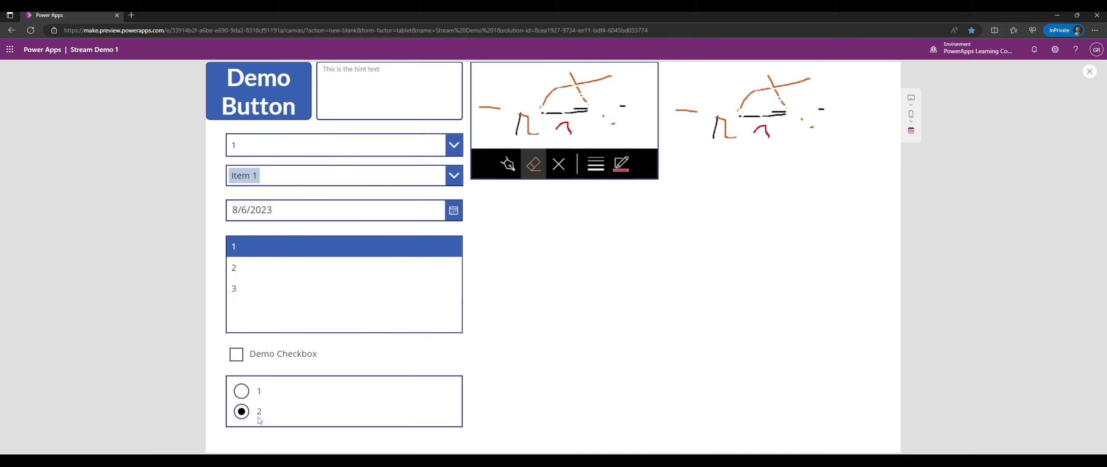
click(259, 394)
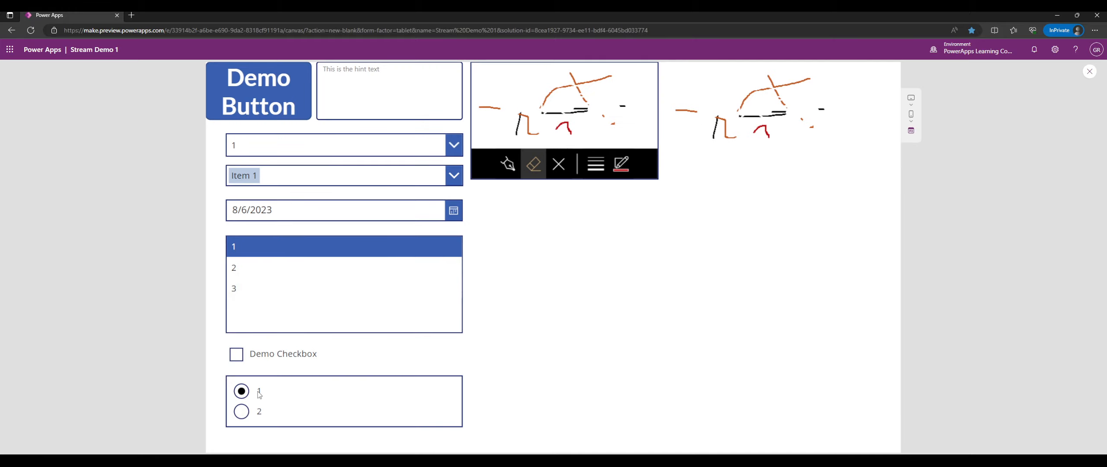
click(312, 418)
click(311, 396)
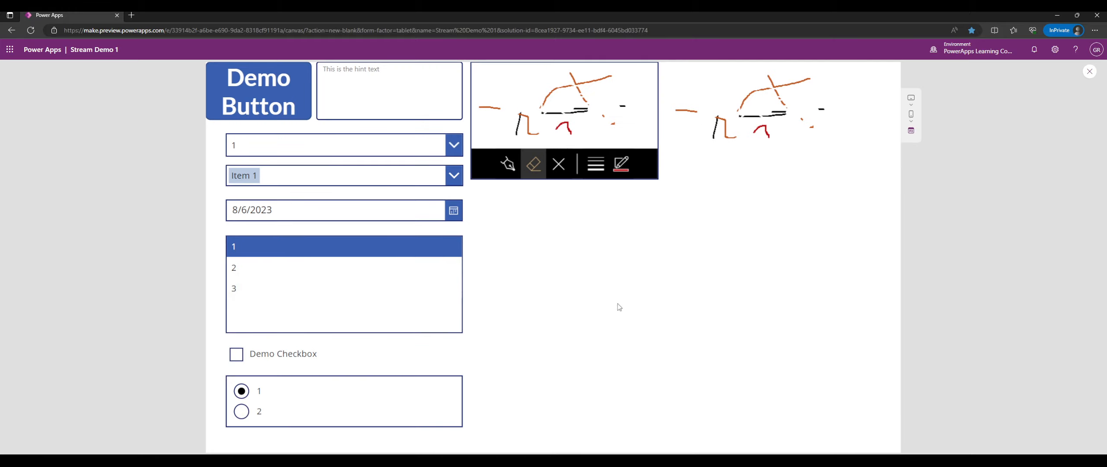
click(1089, 71)
click(344, 357)
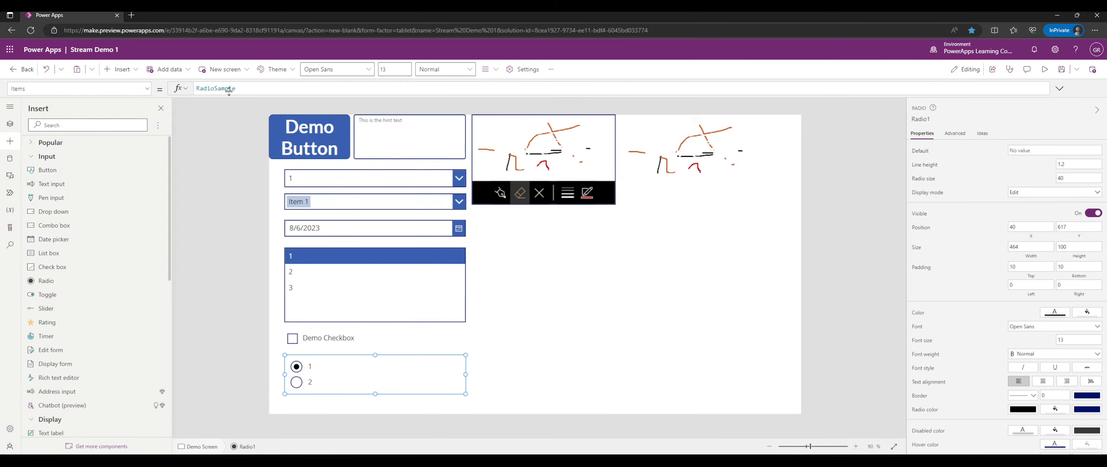
Replace the radio group's Items RadioSample with ["cat", "dog"].
drag(229, 91, 205, 100)
click(326, 373)
click(222, 87)
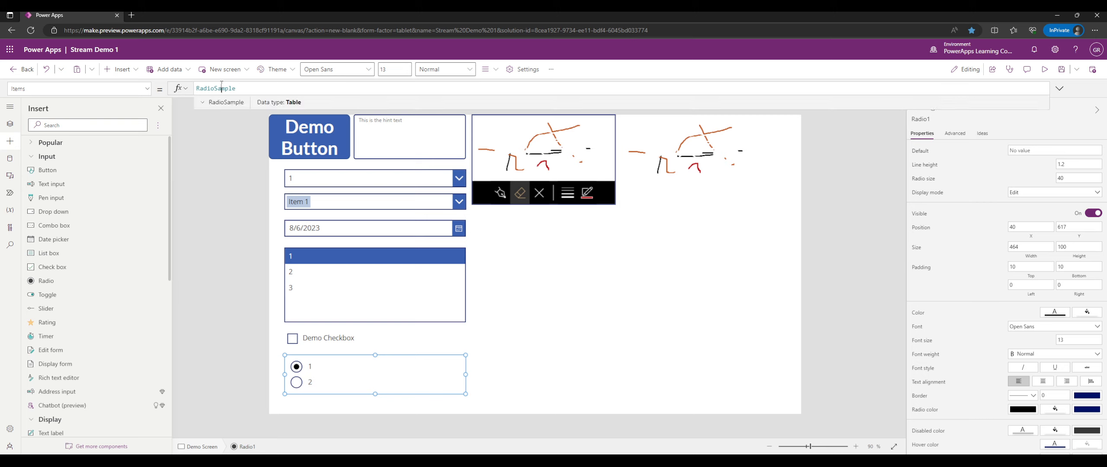
click(199, 103)
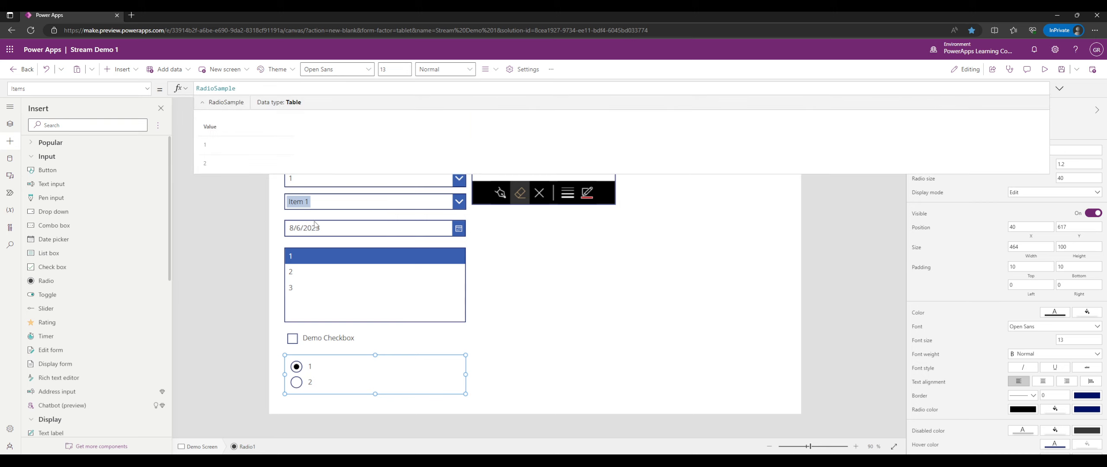
double_click(243, 86)
text(["cat", ")
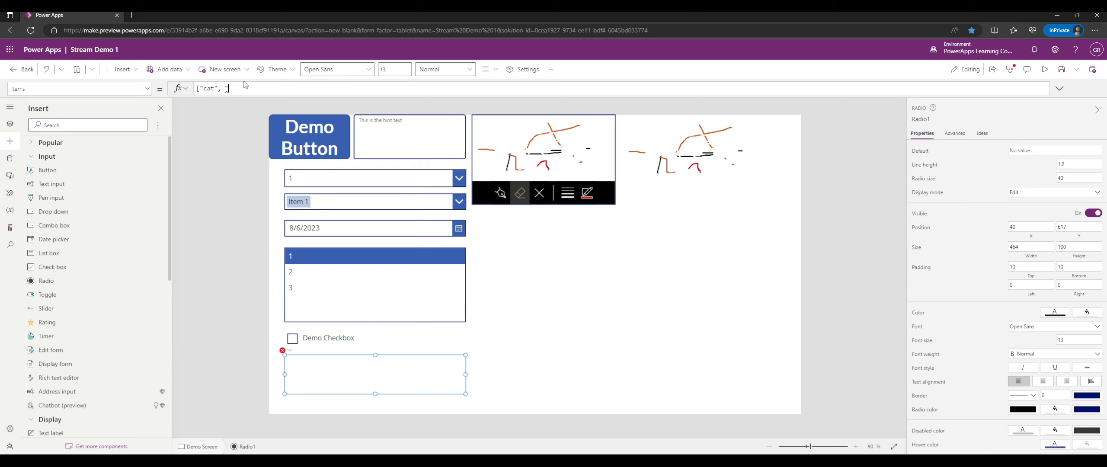
text(dog")
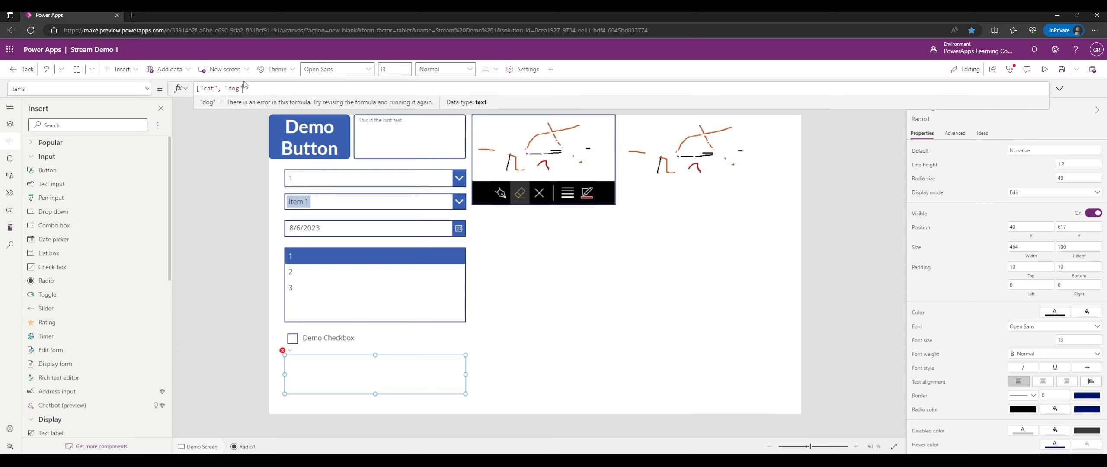
text(])
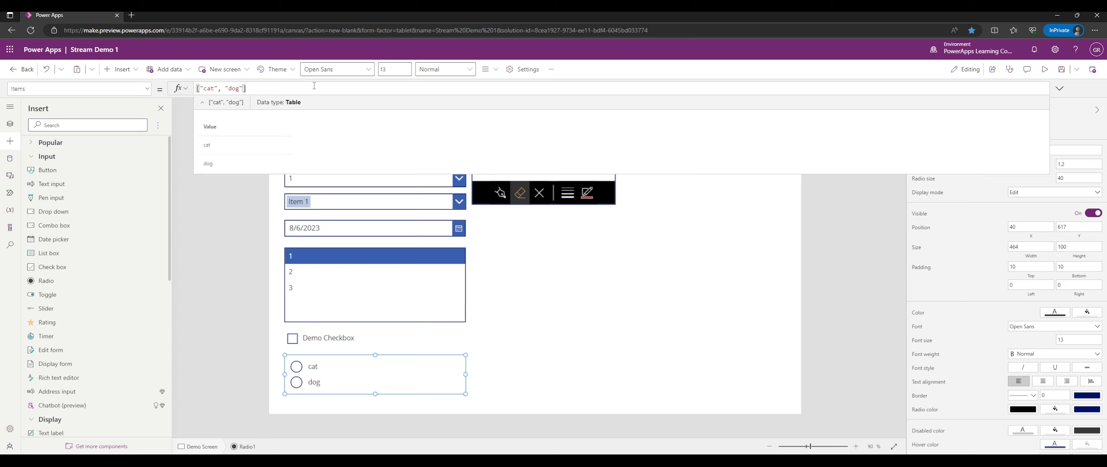
Alternate between cat and dog in preview, ending on cat.
click(1044, 69)
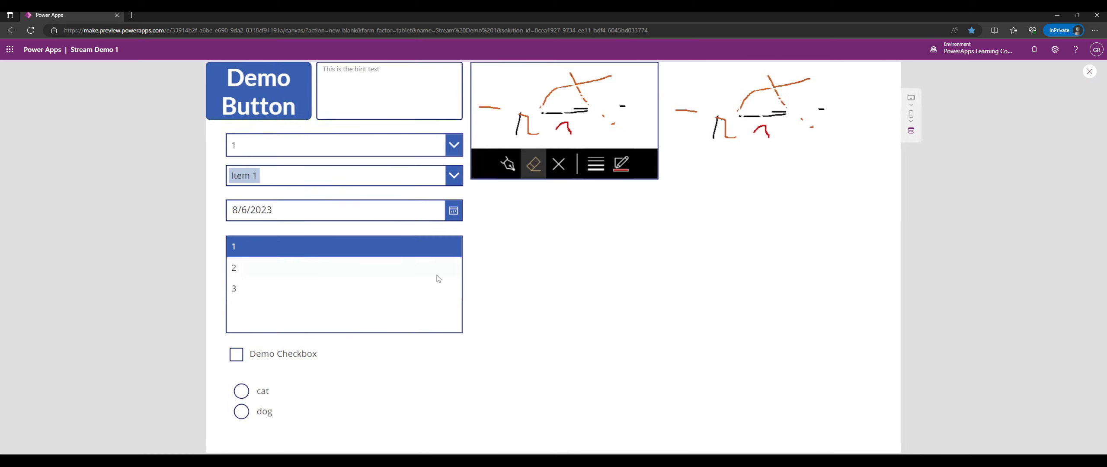
click(240, 392)
click(254, 413)
click(261, 394)
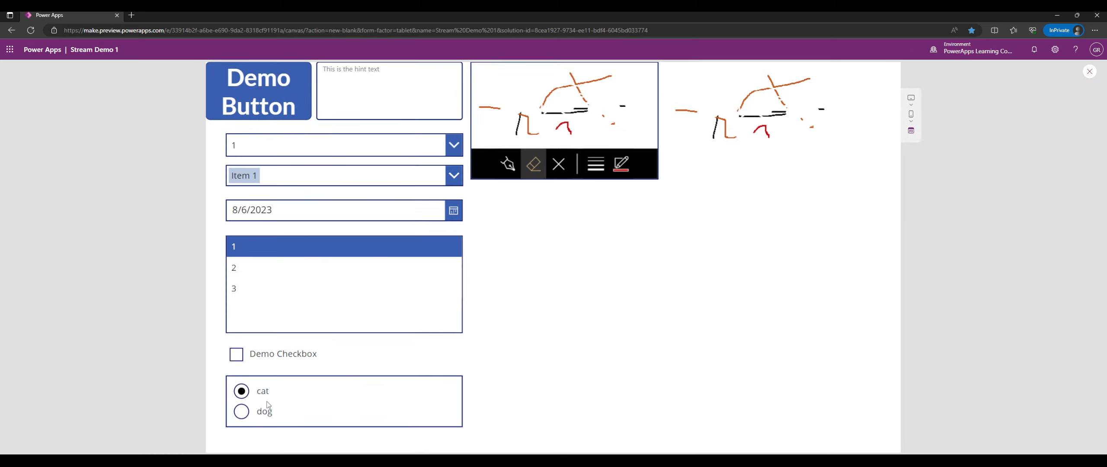
click(270, 410)
click(286, 393)
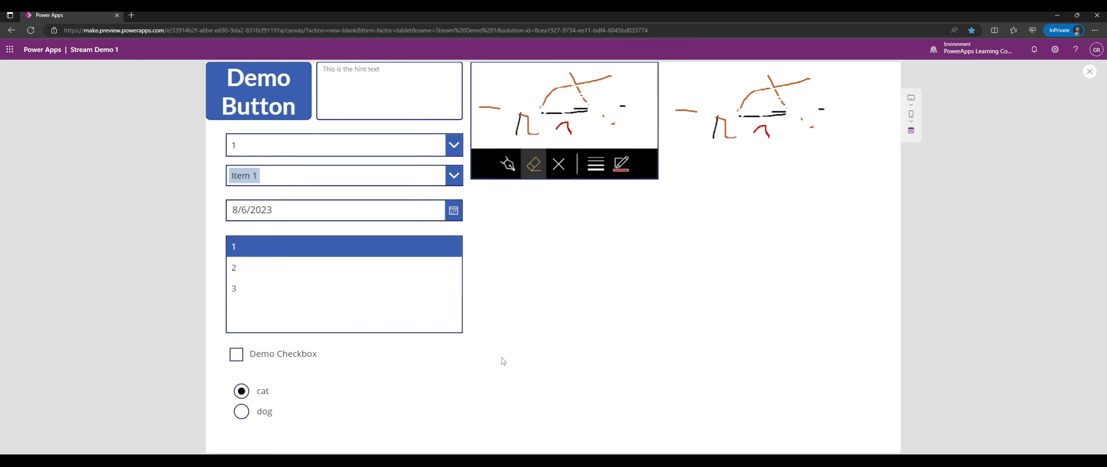
click(410, 414)
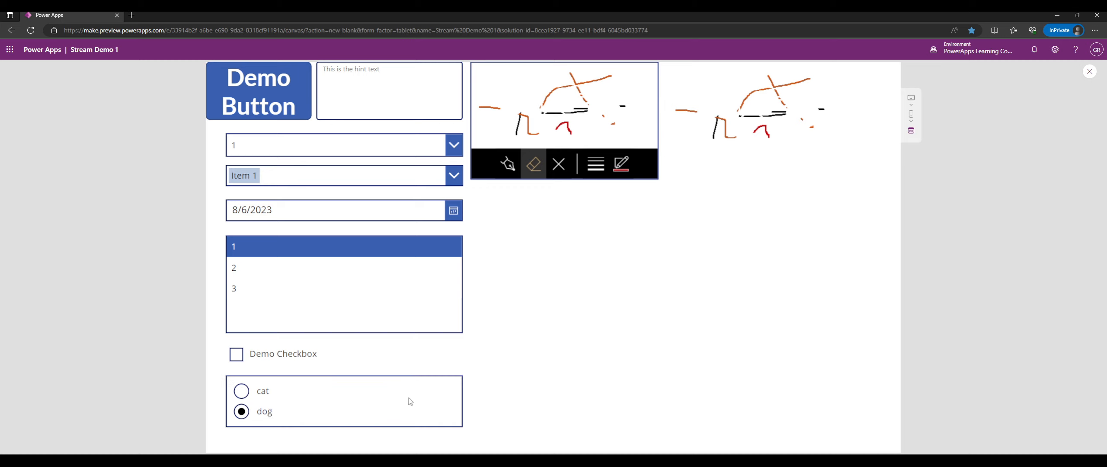
click(412, 397)
click(1089, 72)
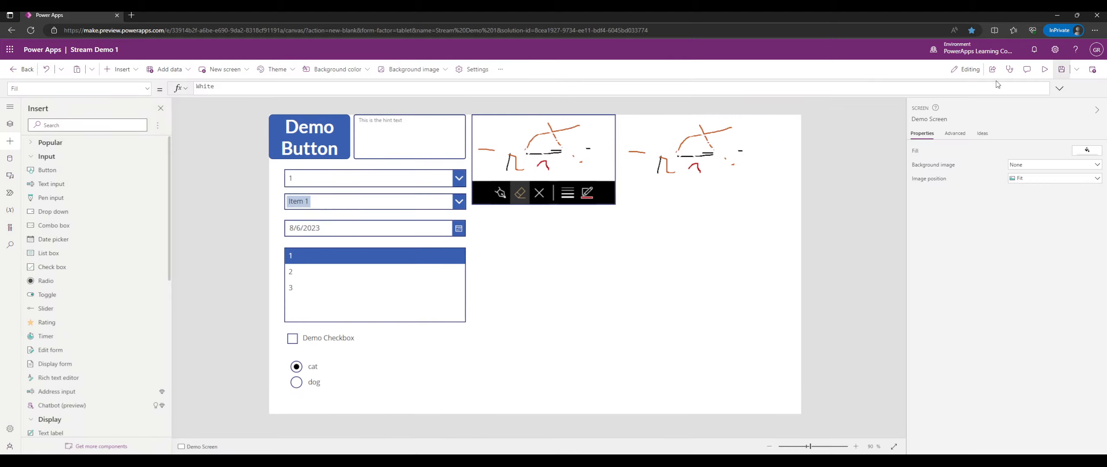
Add "bird" to the Items list and stretch the radio group to height 141.
click(368, 376)
click(245, 88)
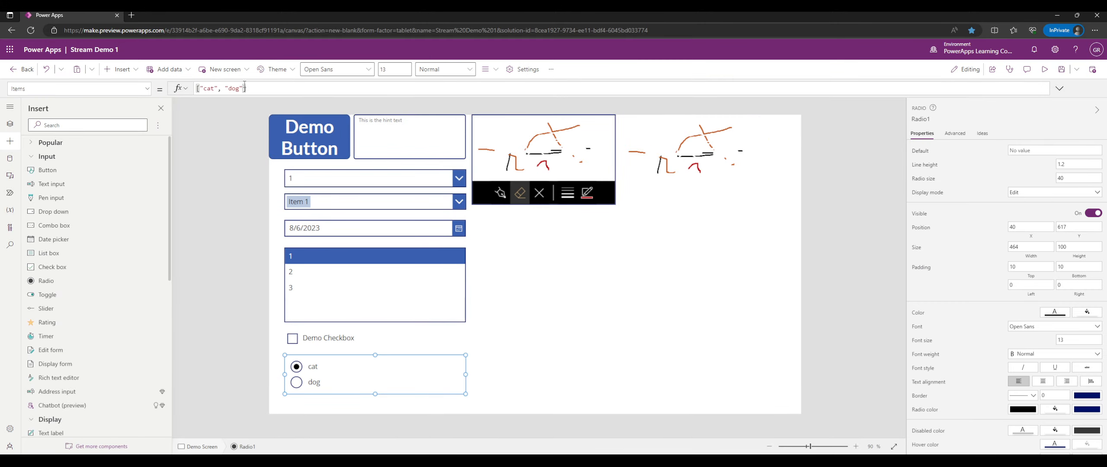
text(, "bird")
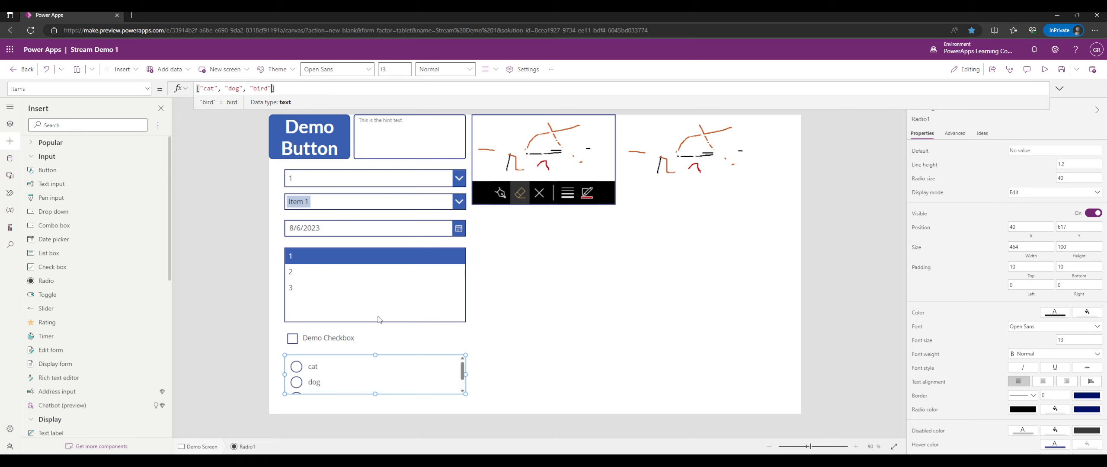
drag(374, 394, 378, 410)
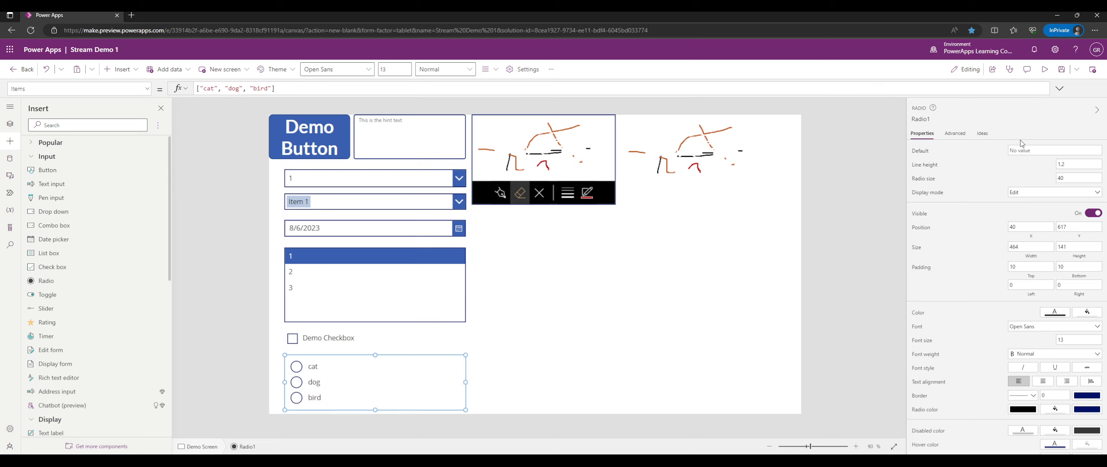
Pick bird, dog and cat in preview, then nudge the radio group to 30, 615.
click(1044, 69)
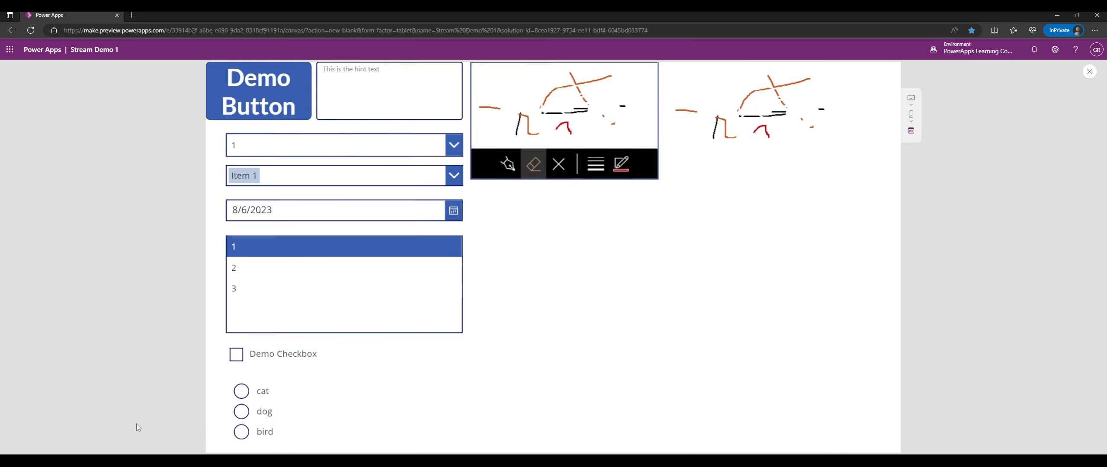
click(265, 433)
click(268, 413)
click(271, 394)
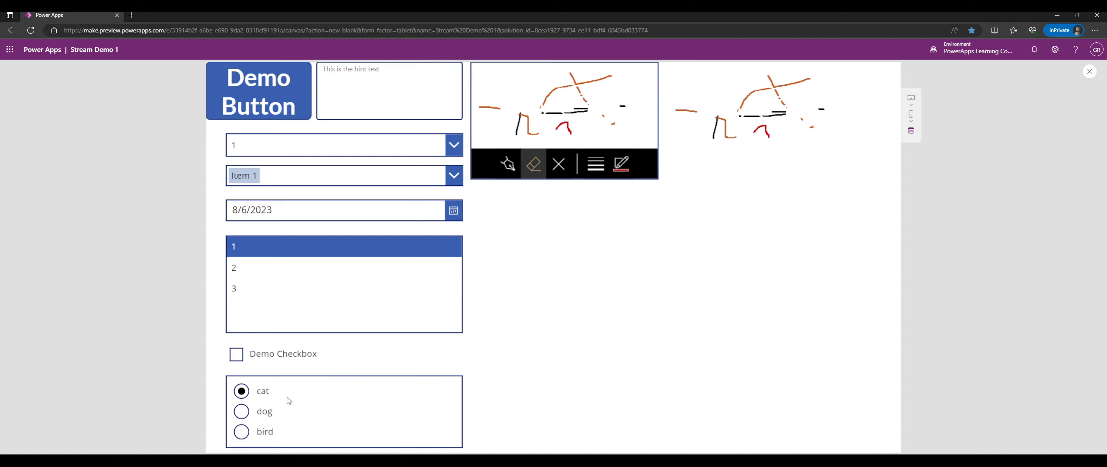
click(1089, 72)
click(371, 381)
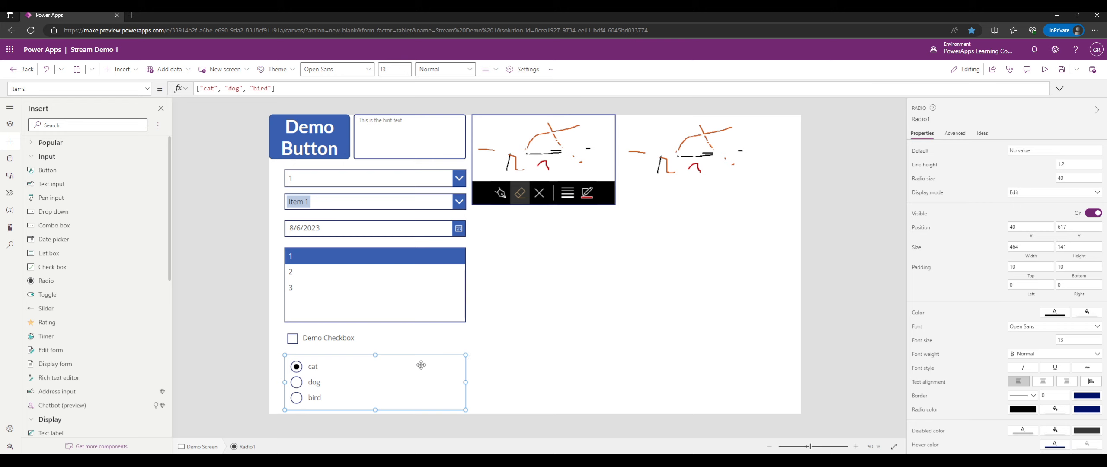
drag(420, 366, 416, 366)
click(528, 362)
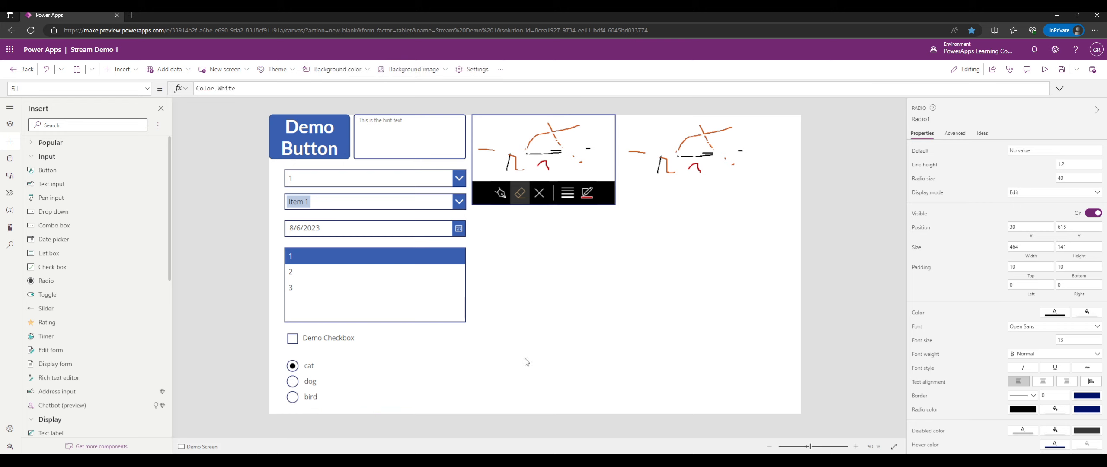
click(389, 367)
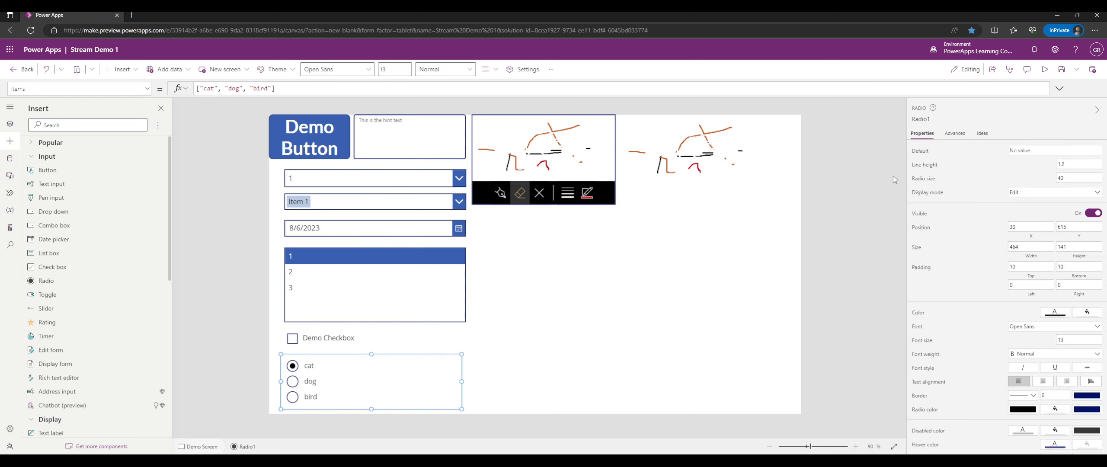
Rename the radio group radDemoRadio and insert a Toggle control.
click(916, 119)
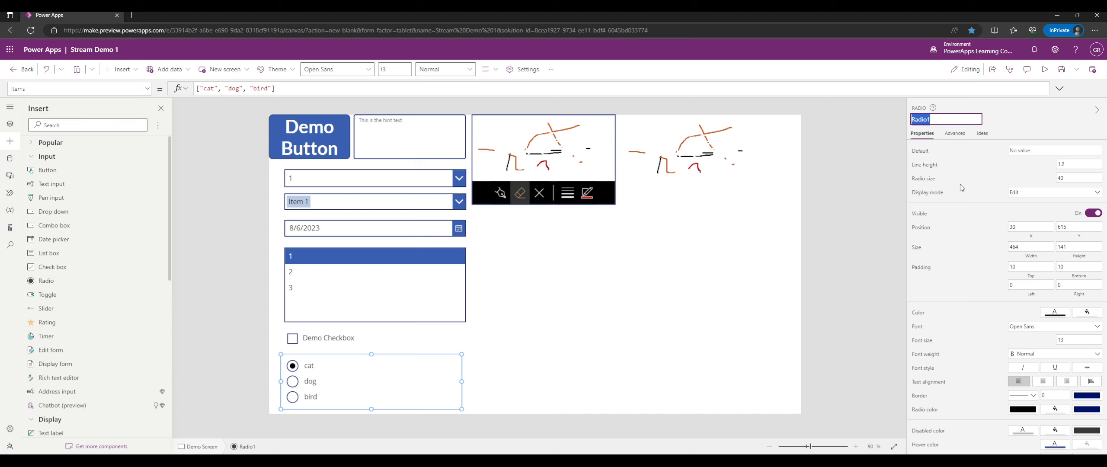
text(rad)
text(DemoRadio)
key(Return)
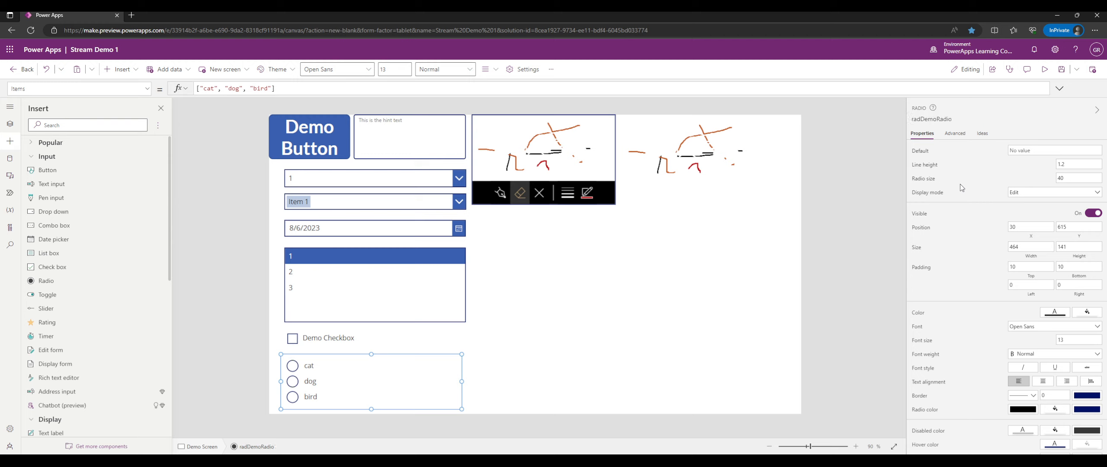
click(65, 297)
Place Toggle1 beside the date picker and flip it on and off repeatedly in preview.
drag(299, 144, 482, 215)
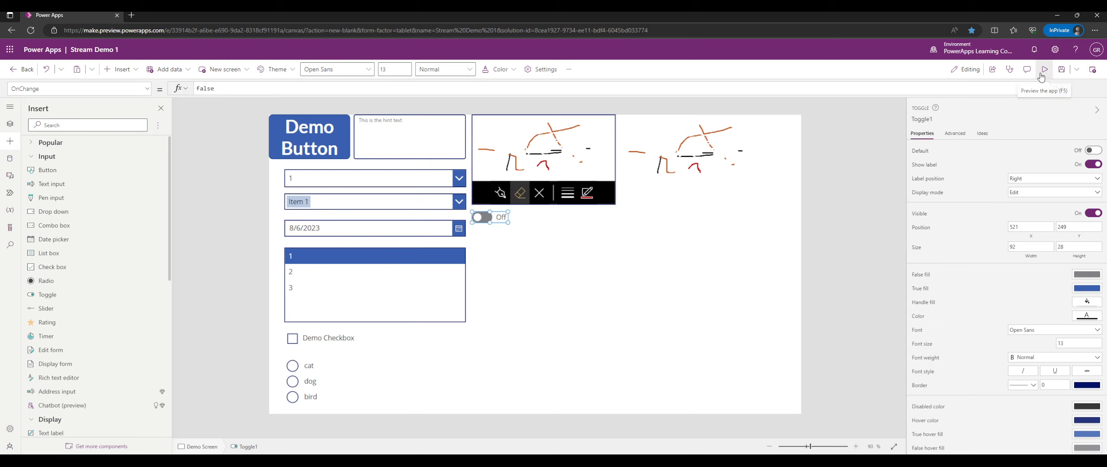
click(1044, 70)
click(487, 198)
click(487, 198)
click(487, 198)
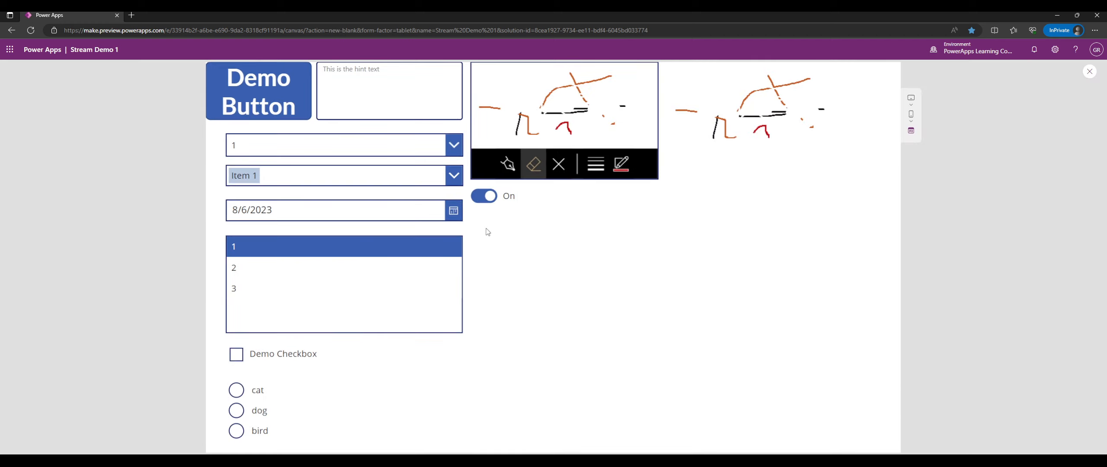
click(494, 200)
click(496, 201)
click(496, 201)
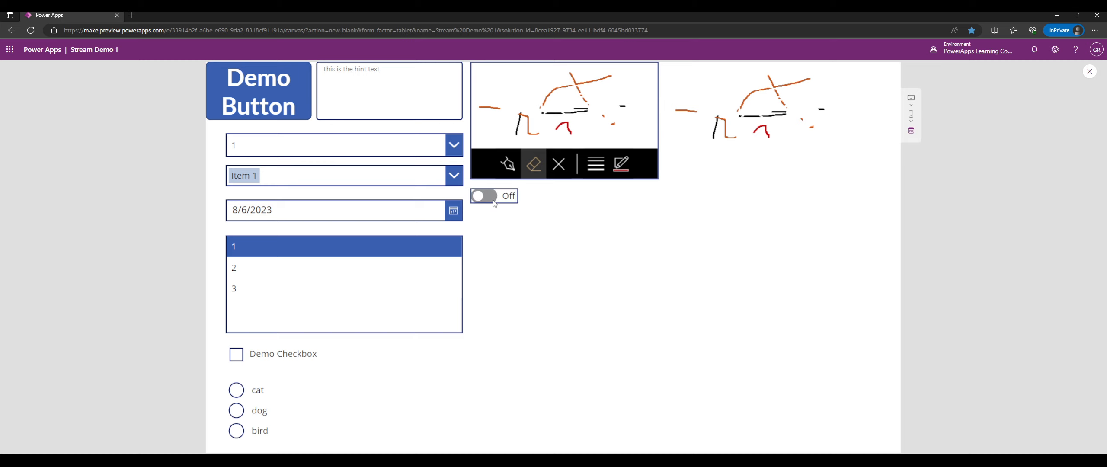
click(497, 201)
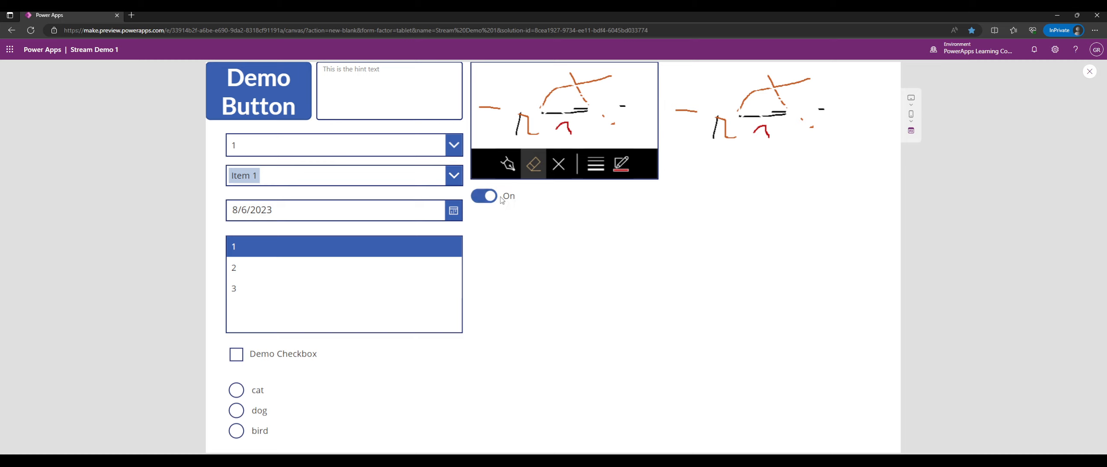
click(501, 200)
click(515, 198)
click(516, 198)
click(517, 198)
click(517, 198)
click(516, 198)
click(1089, 71)
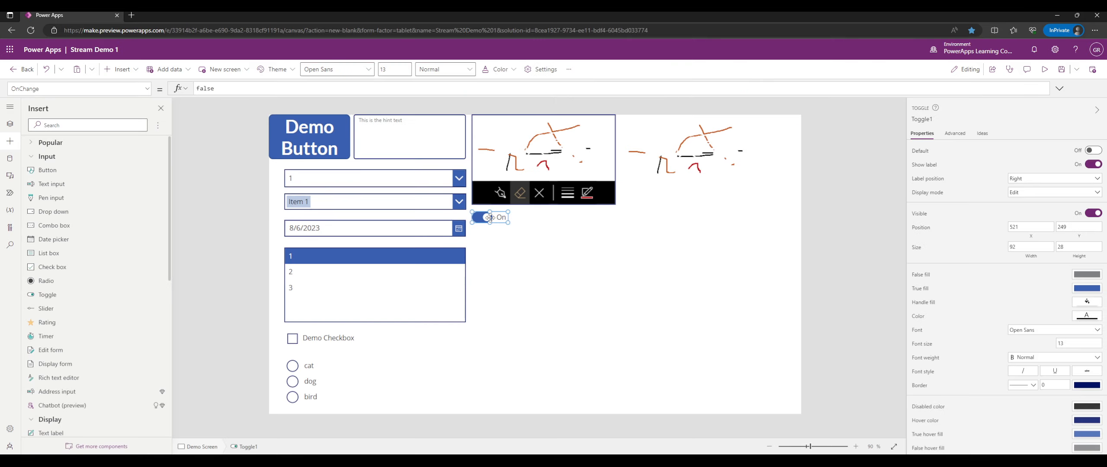
click(1093, 151)
click(1094, 153)
click(1095, 152)
click(1092, 166)
click(1091, 166)
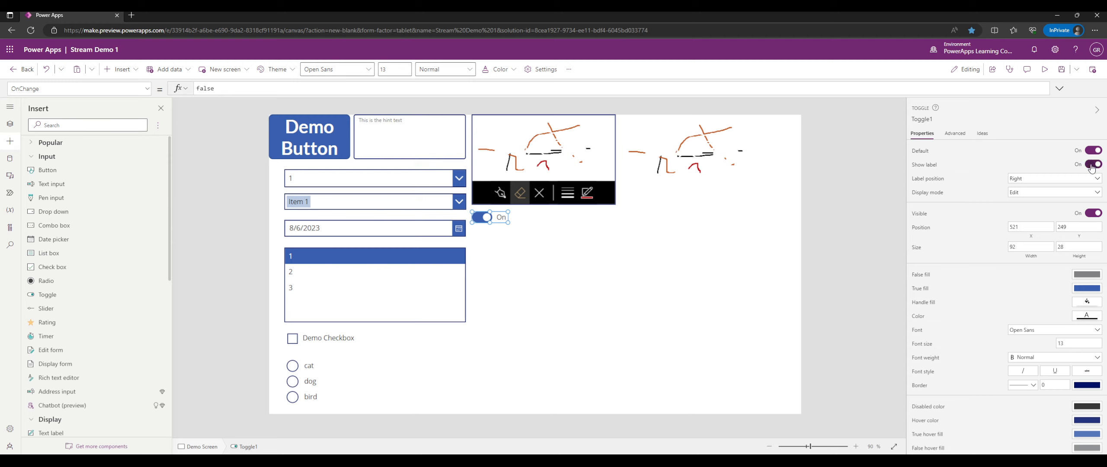
click(1031, 182)
click(1027, 191)
click(954, 134)
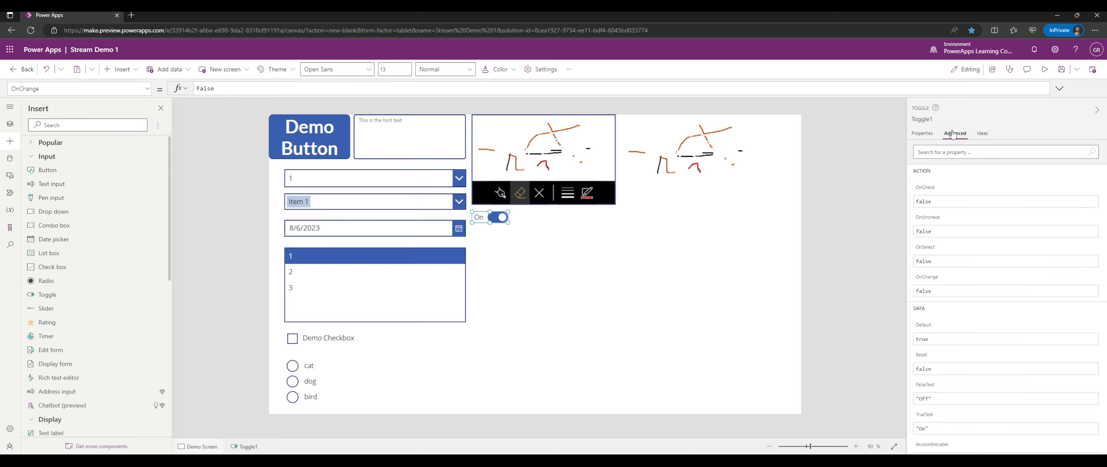
click(930, 137)
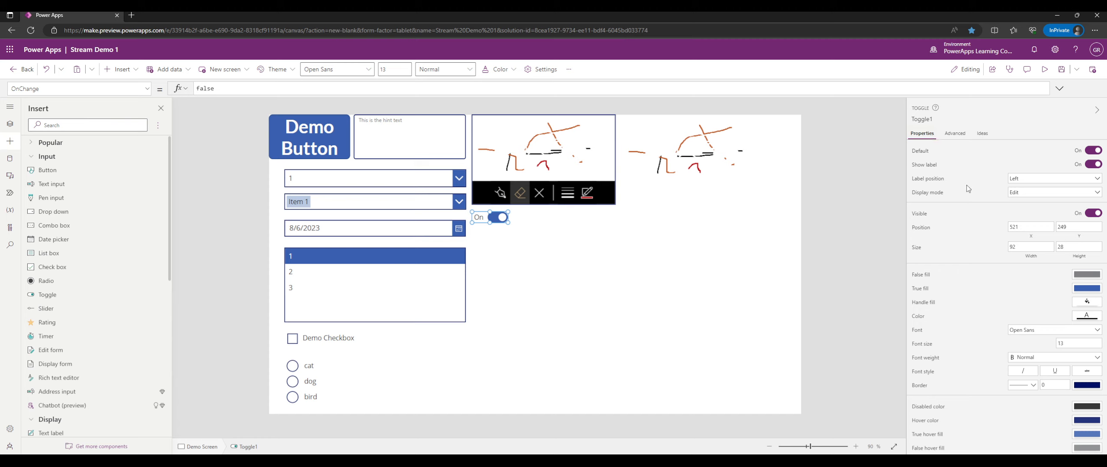
click(1021, 195)
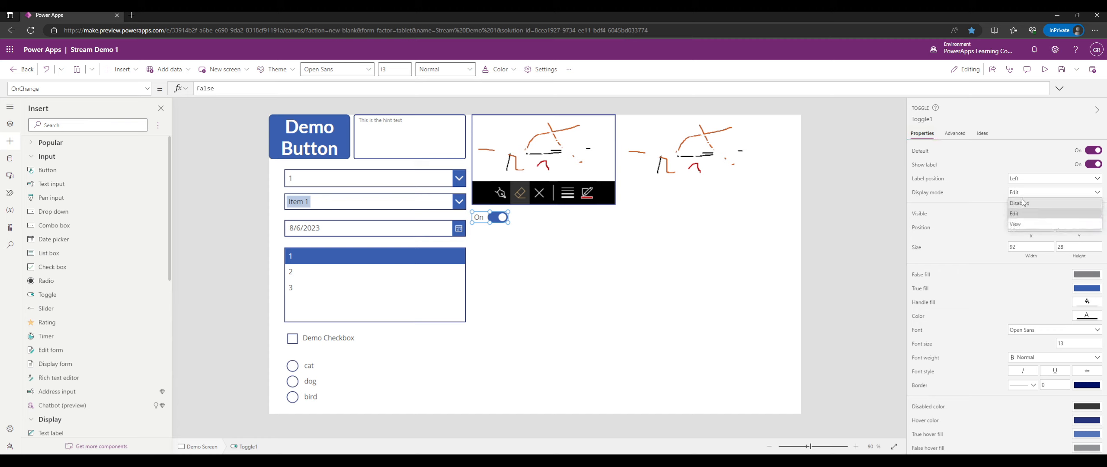
click(987, 197)
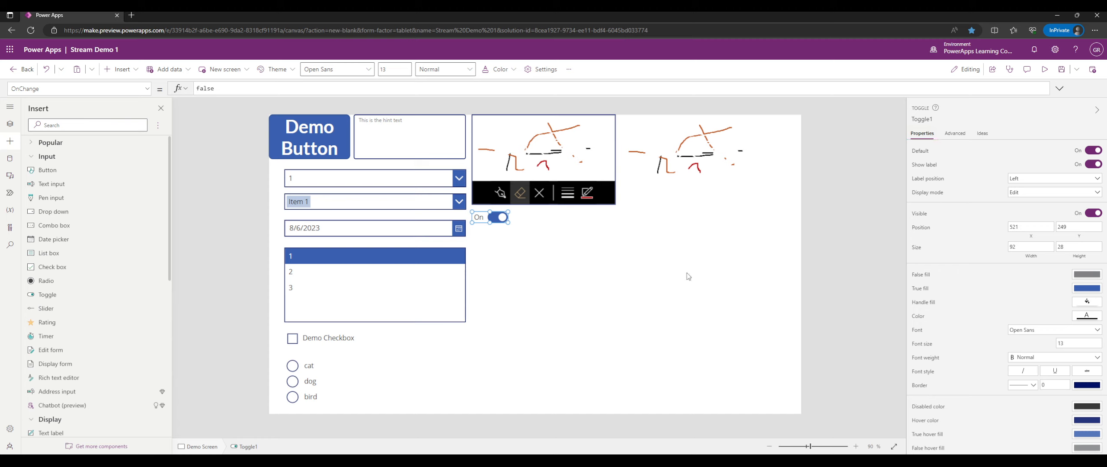
click(721, 338)
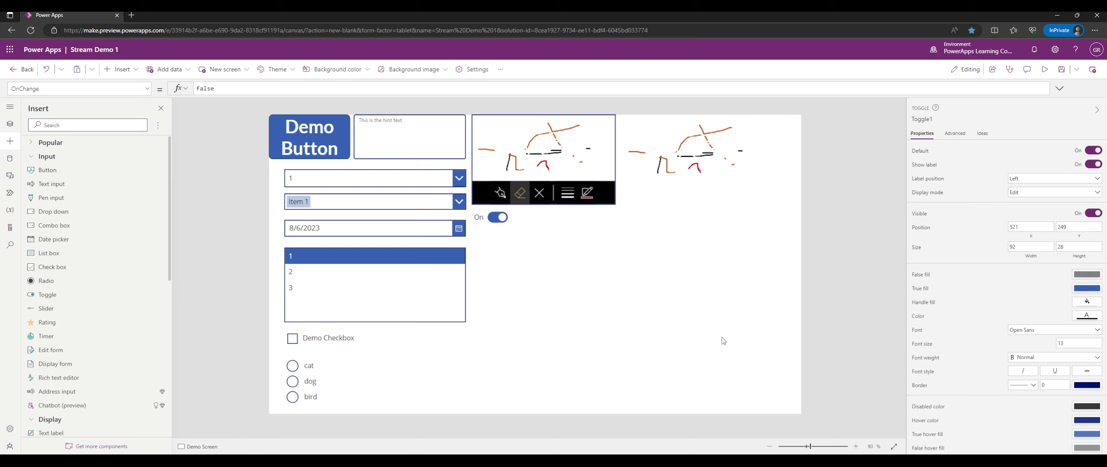
click(488, 216)
click(1022, 196)
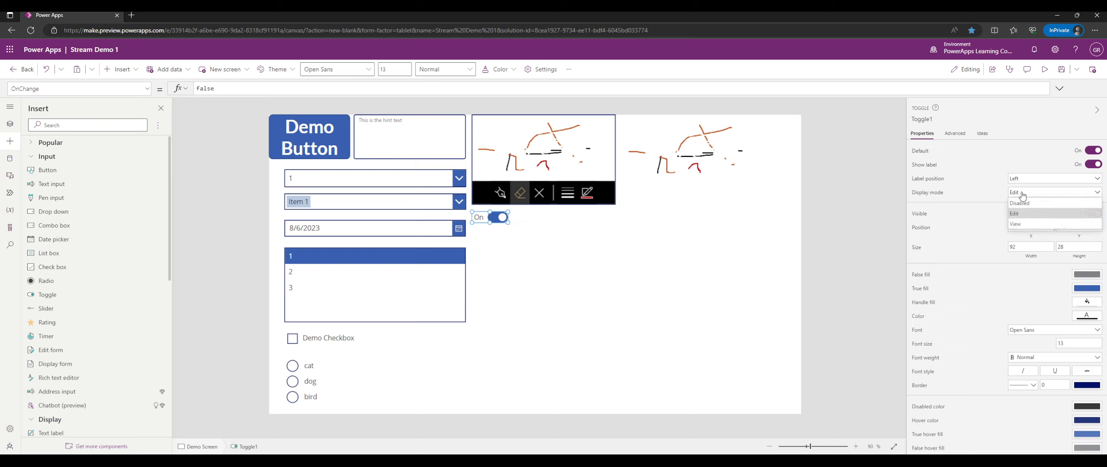
click(1025, 222)
click(1023, 193)
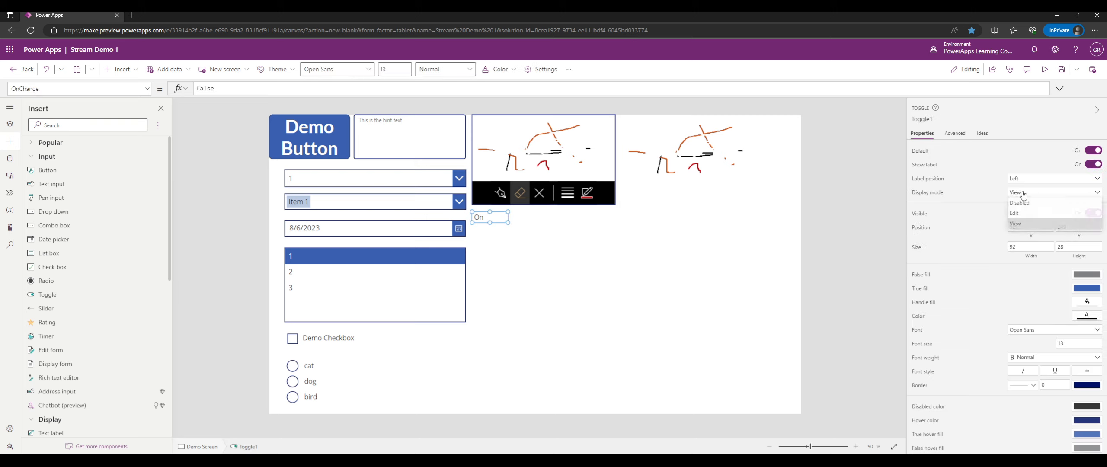
click(1024, 207)
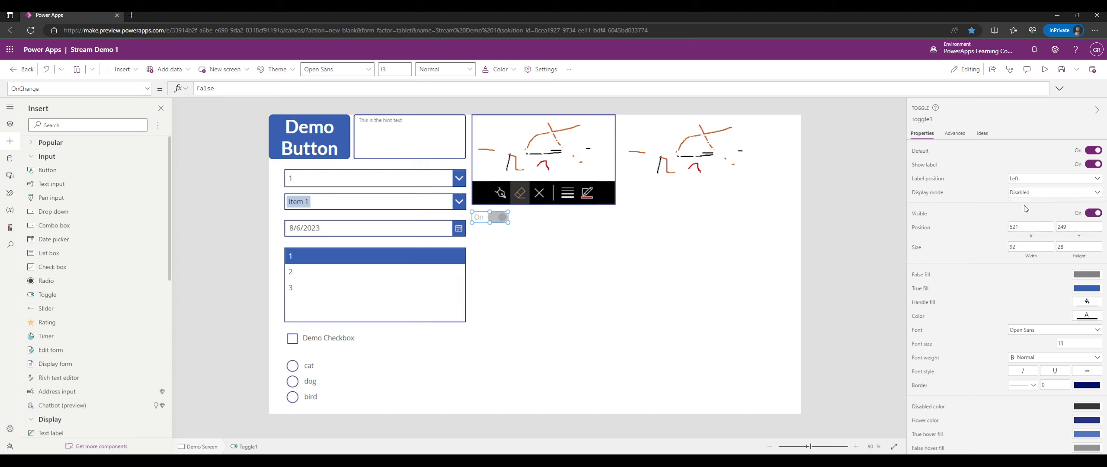
click(1028, 192)
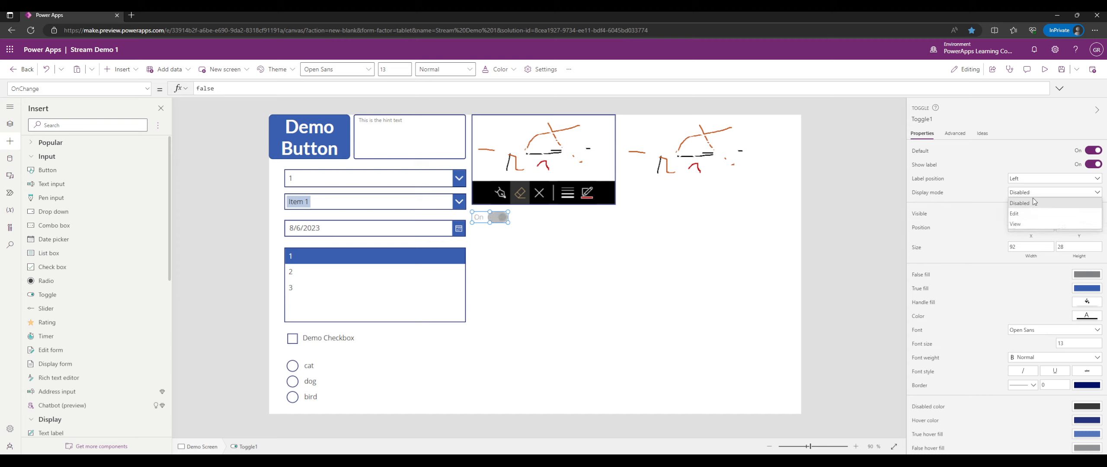
click(1023, 224)
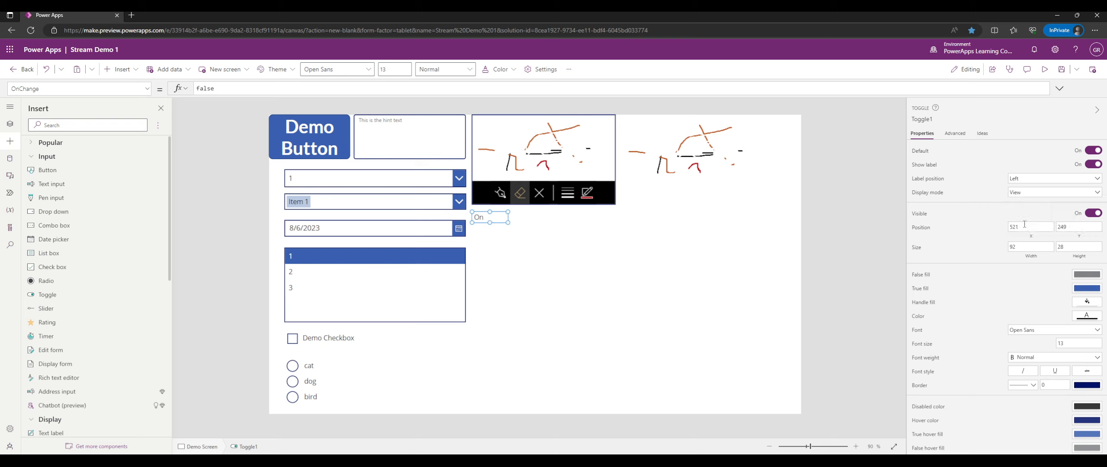
click(1023, 199)
click(1023, 213)
click(390, 308)
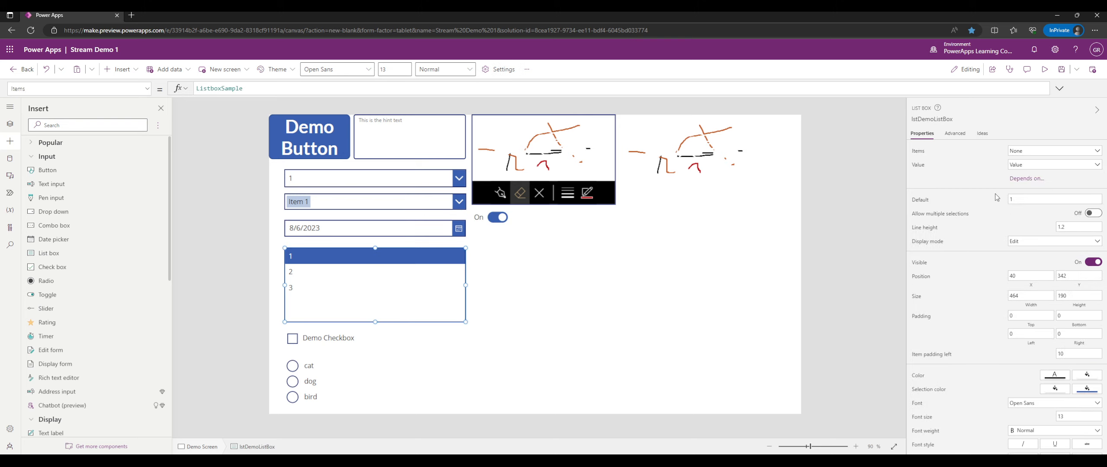
click(1025, 241)
click(1024, 276)
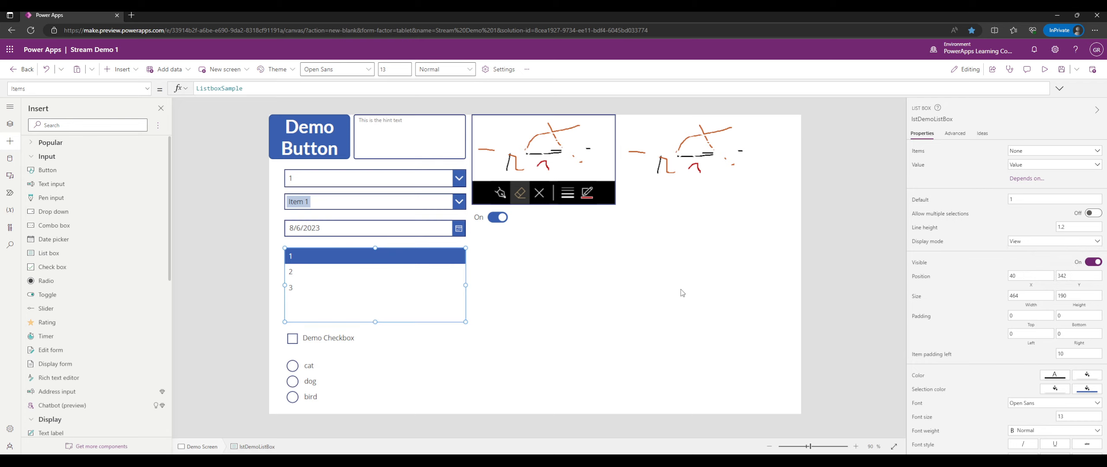
click(1045, 69)
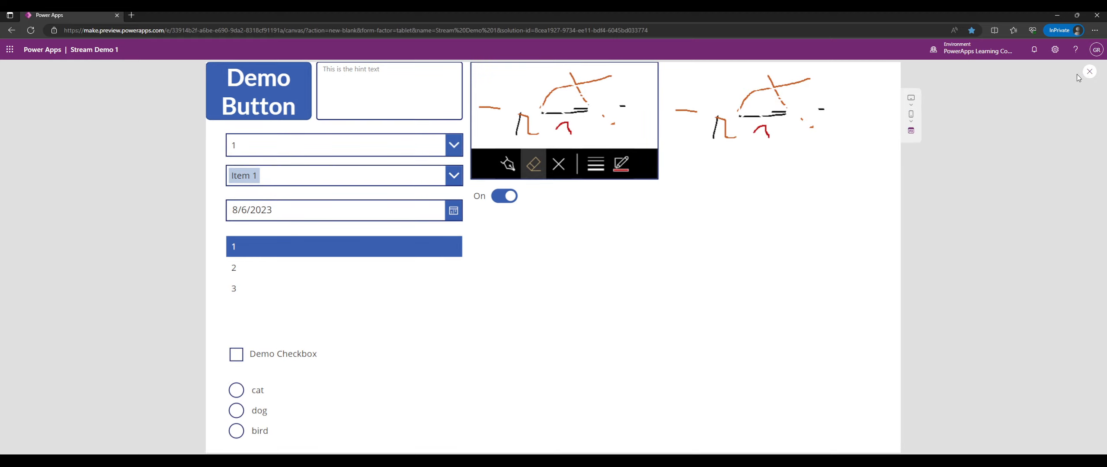
click(1089, 72)
click(376, 283)
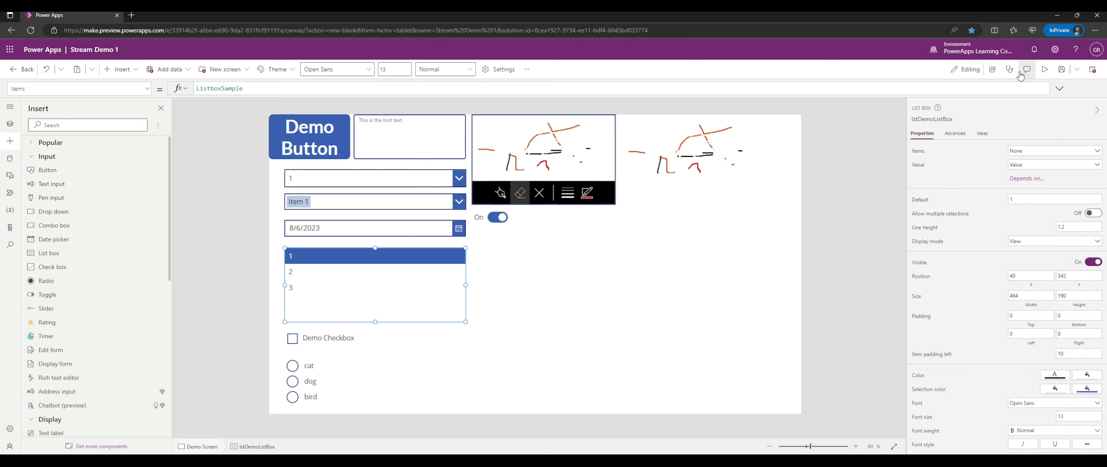
click(1044, 70)
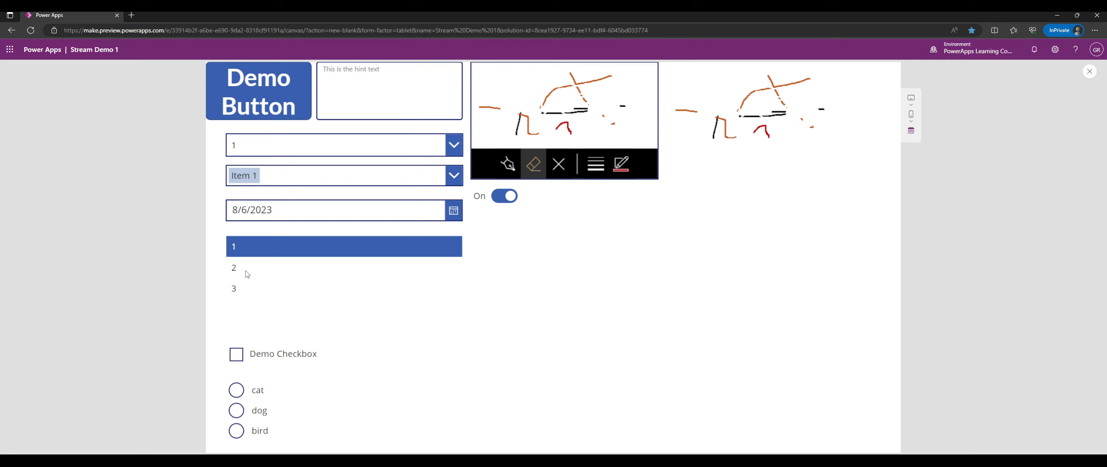
click(1089, 73)
click(374, 277)
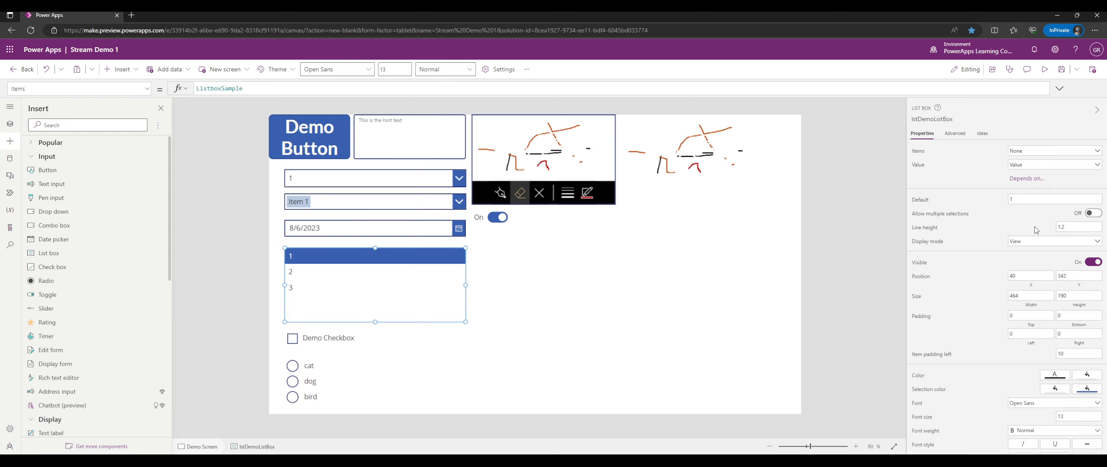
click(1031, 241)
click(1031, 252)
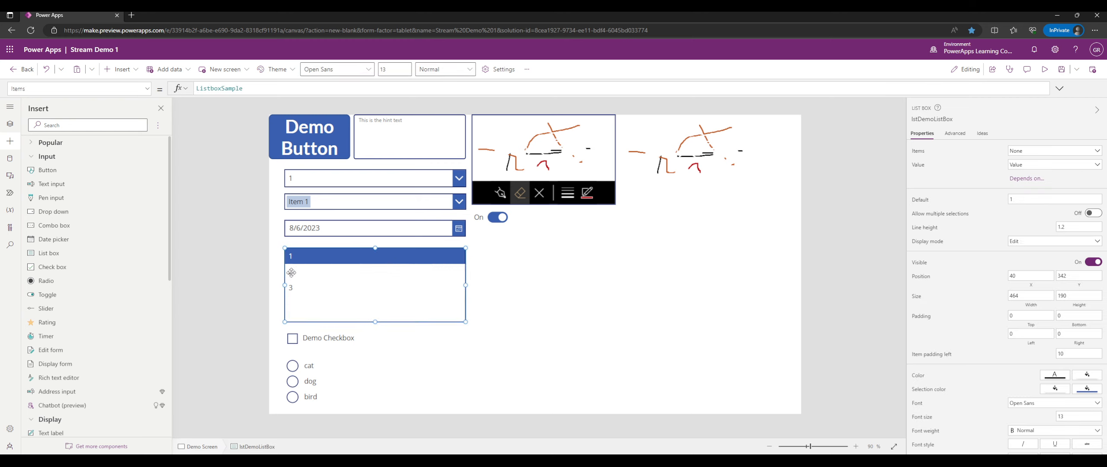
Set the date picker's Display mode to View.
click(349, 231)
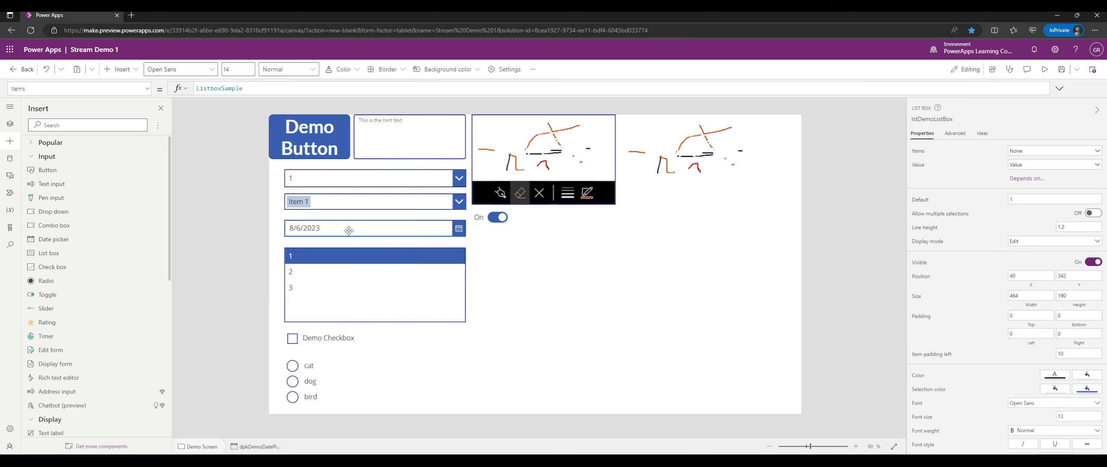
click(1035, 166)
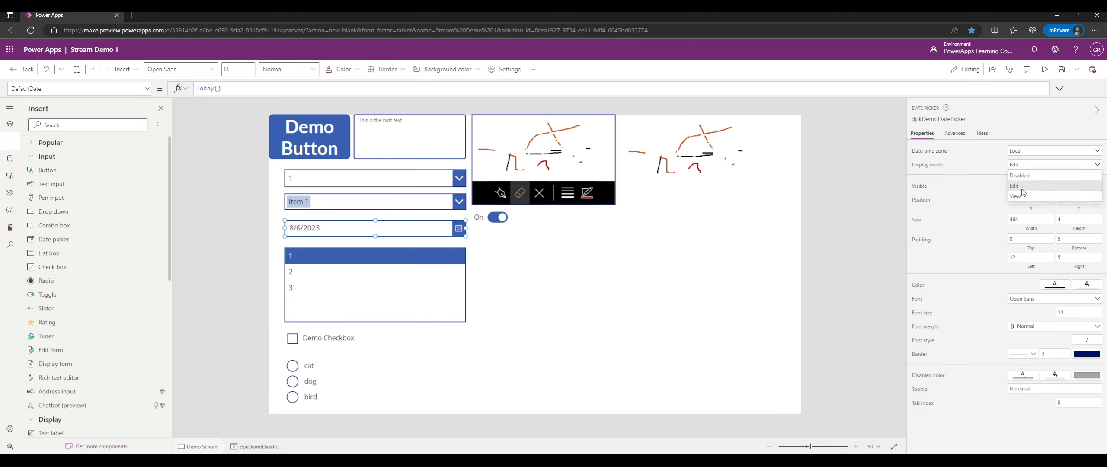
click(1016, 196)
In preview, try highlighting the read-only date text, then close the preview.
click(1045, 69)
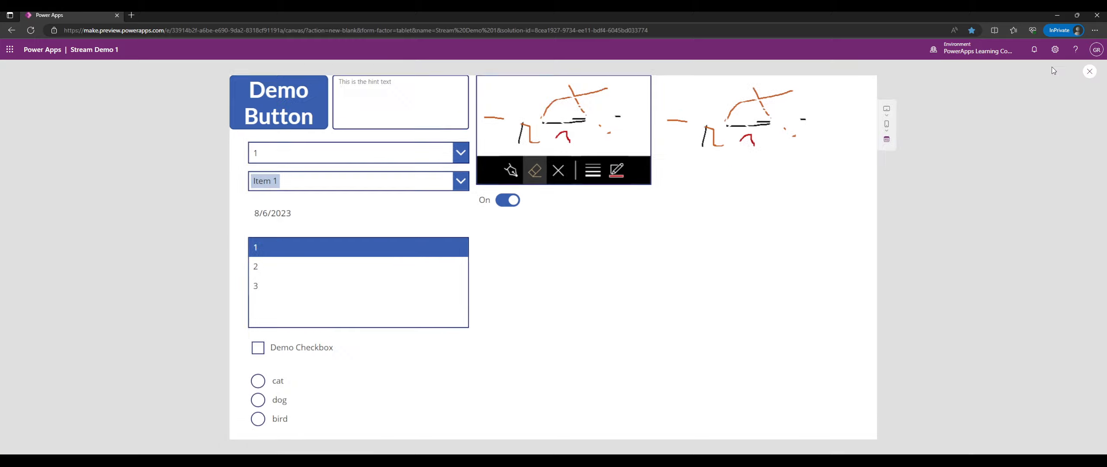
drag(234, 212, 277, 217)
click(288, 216)
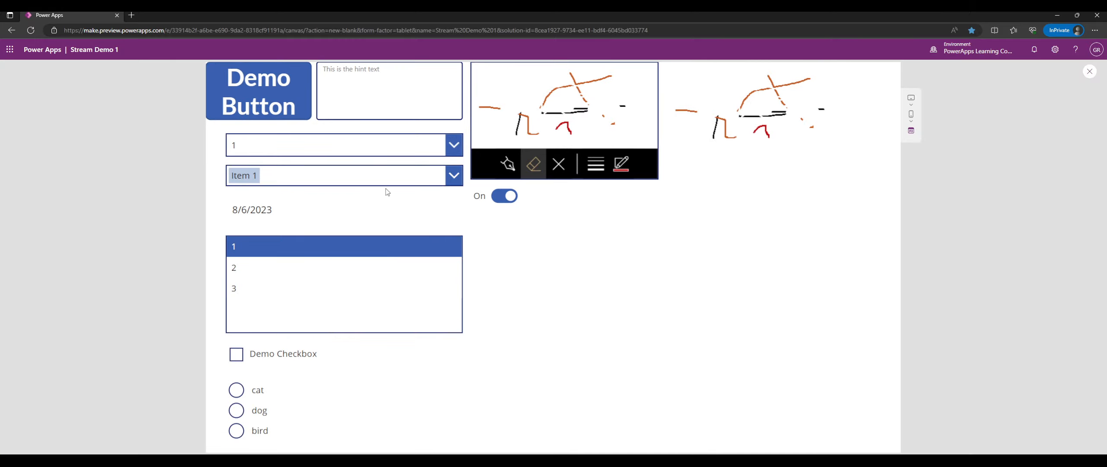
drag(297, 216, 230, 214)
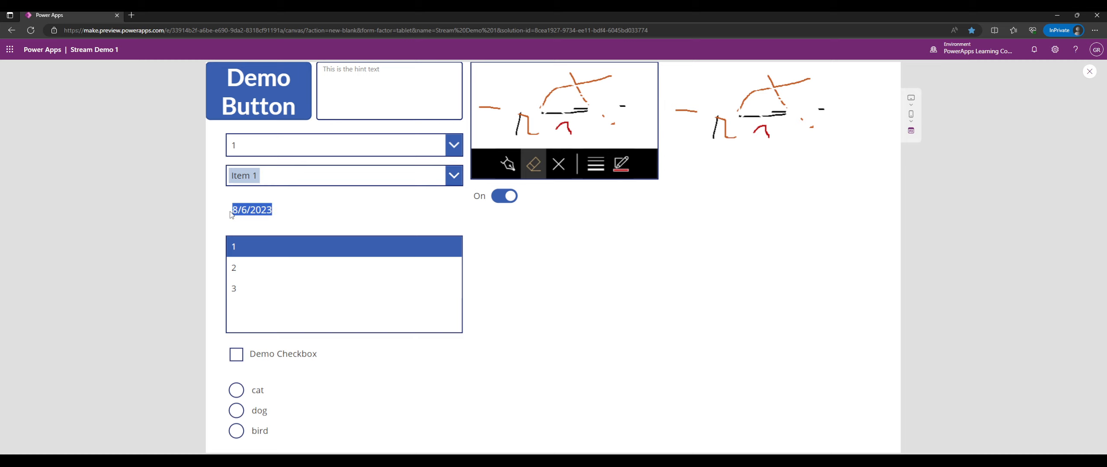
click(230, 214)
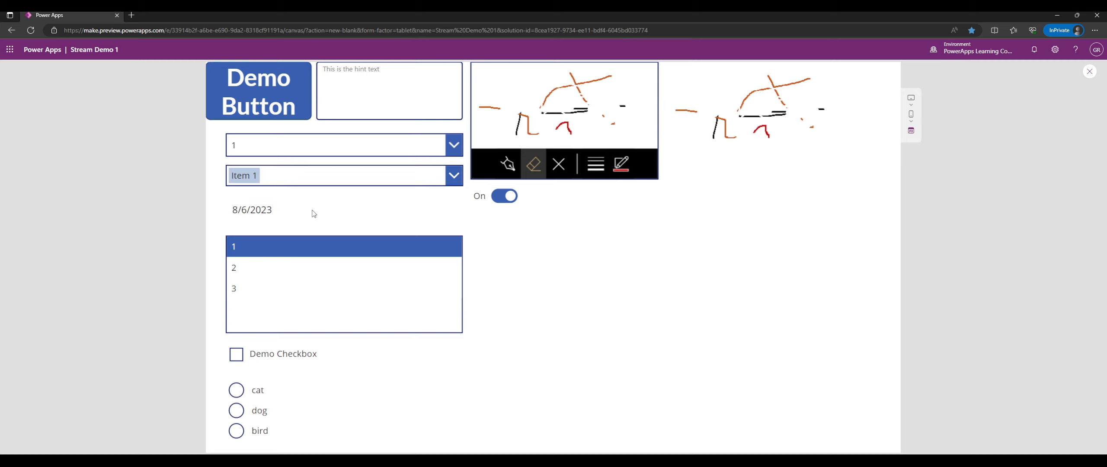
drag(230, 213, 277, 221)
click(272, 209)
click(284, 217)
click(1089, 71)
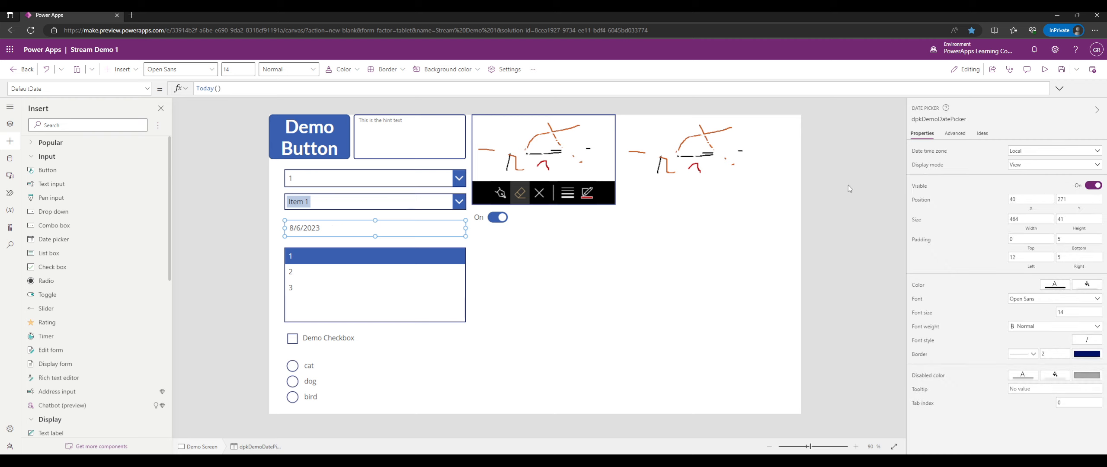
Set the date picker's Display mode back to Edit and deselect it.
click(1059, 166)
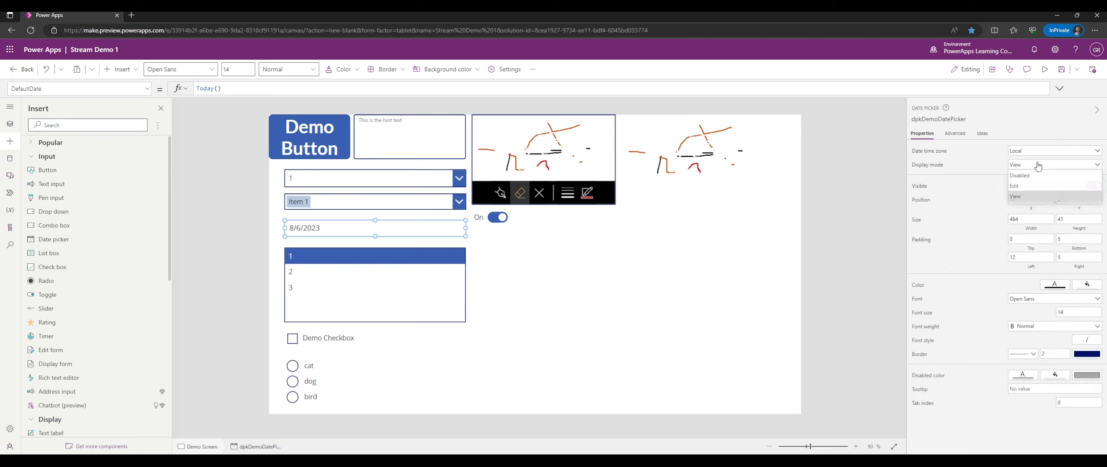
click(1027, 187)
click(868, 196)
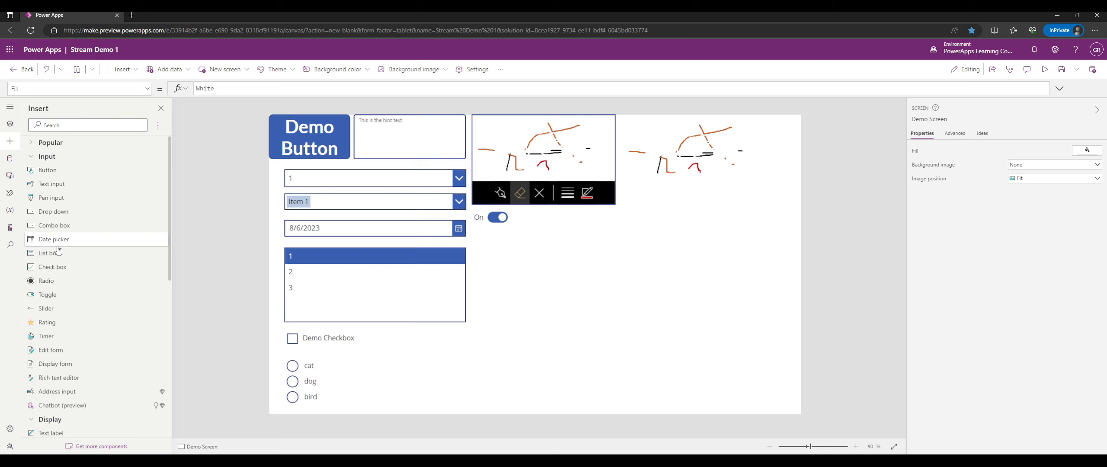
Add a slider just below the toggle and try it in preview.
click(46, 309)
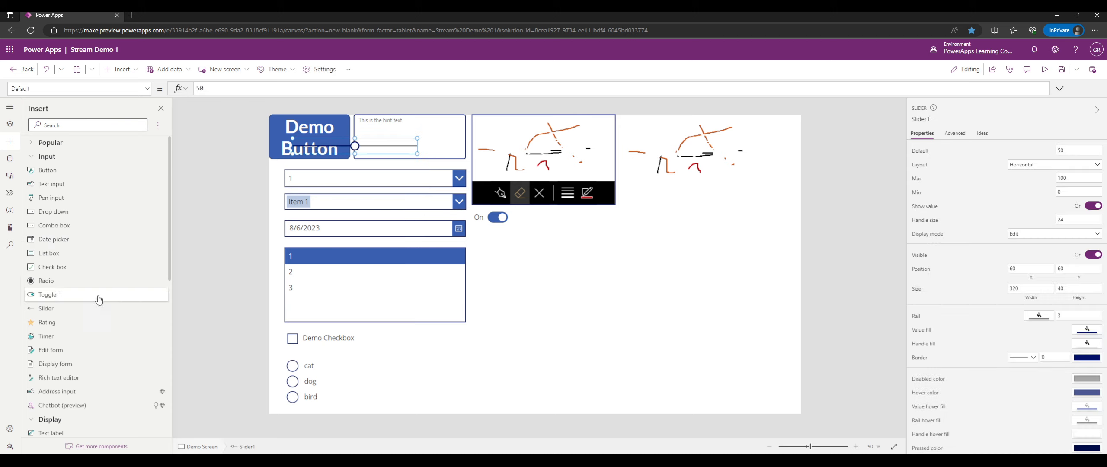
drag(393, 155, 630, 234)
click(1044, 69)
click(1089, 71)
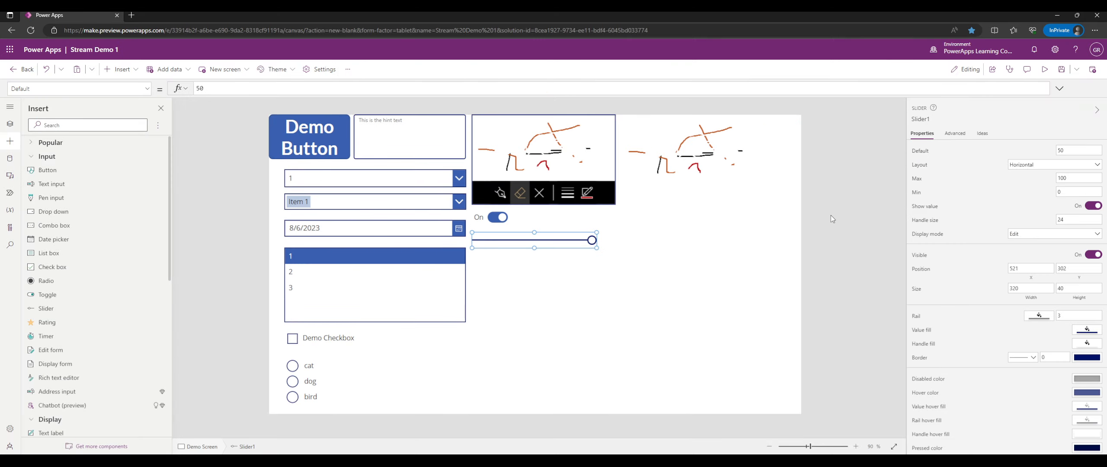
Make the slider vertical, taller and a thin 47-wide bar, then test it in preview.
click(1017, 167)
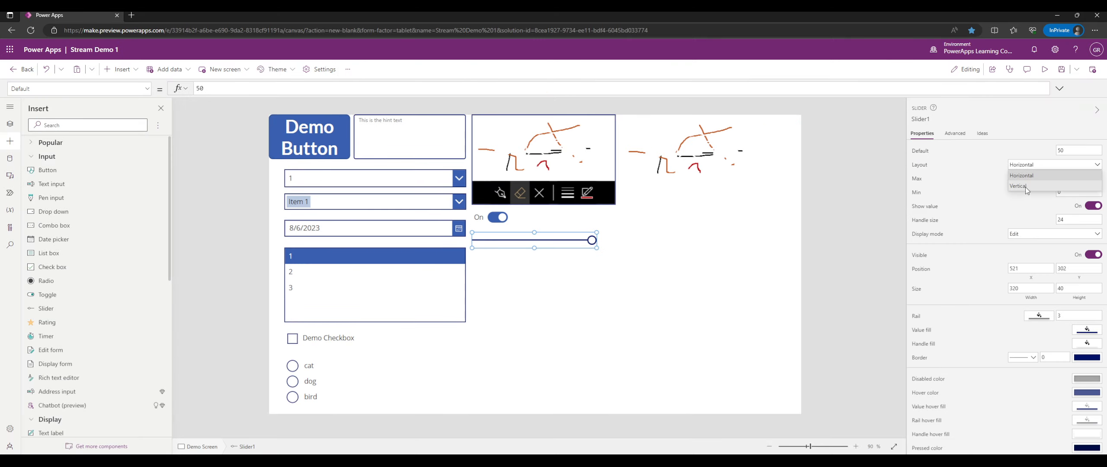
click(1025, 187)
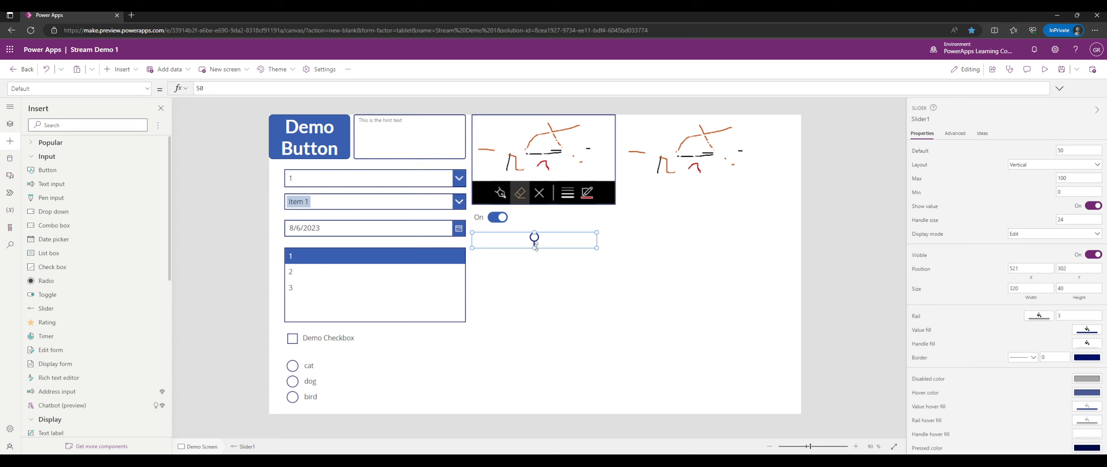
drag(534, 248, 534, 351)
drag(597, 294, 491, 303)
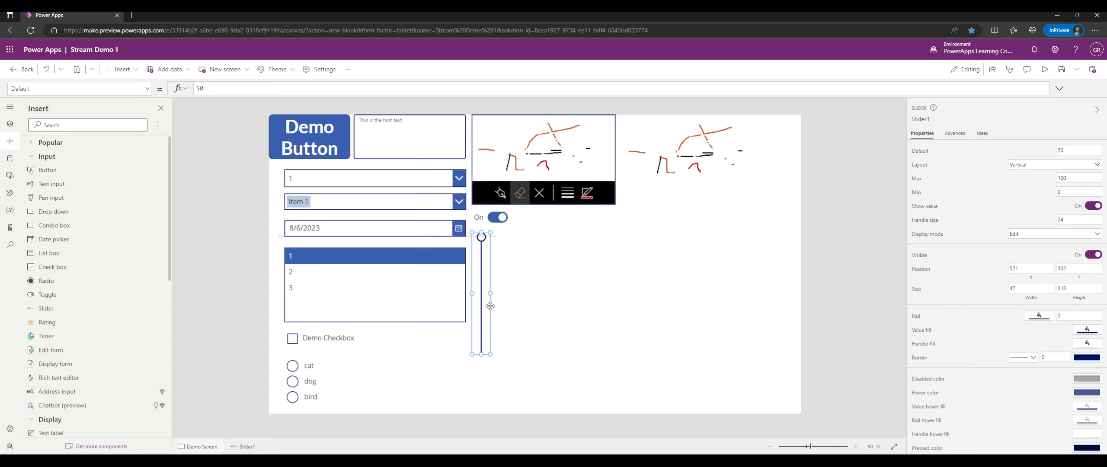
click(1044, 69)
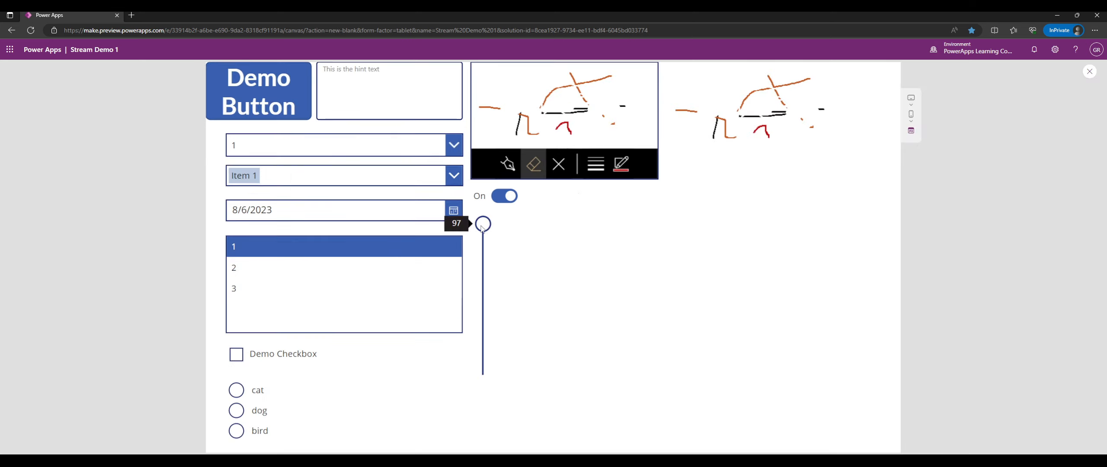
mouse_move(483, 218)
mouse_down()
mouse_move(487, 294)
mouse_move(484, 220)
mouse_up()
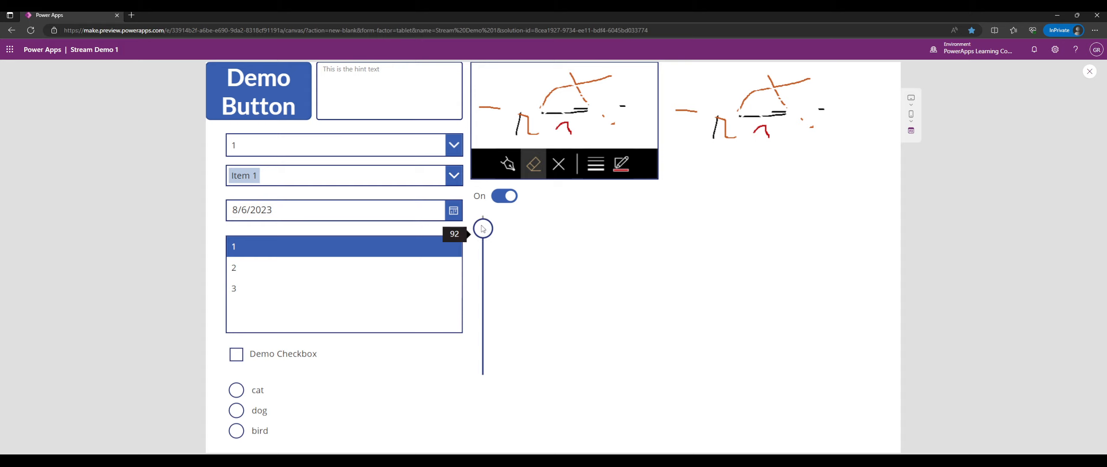
click(1089, 71)
Set the slider's Max to 200 and Min to 5, then test the new range in preview.
click(489, 265)
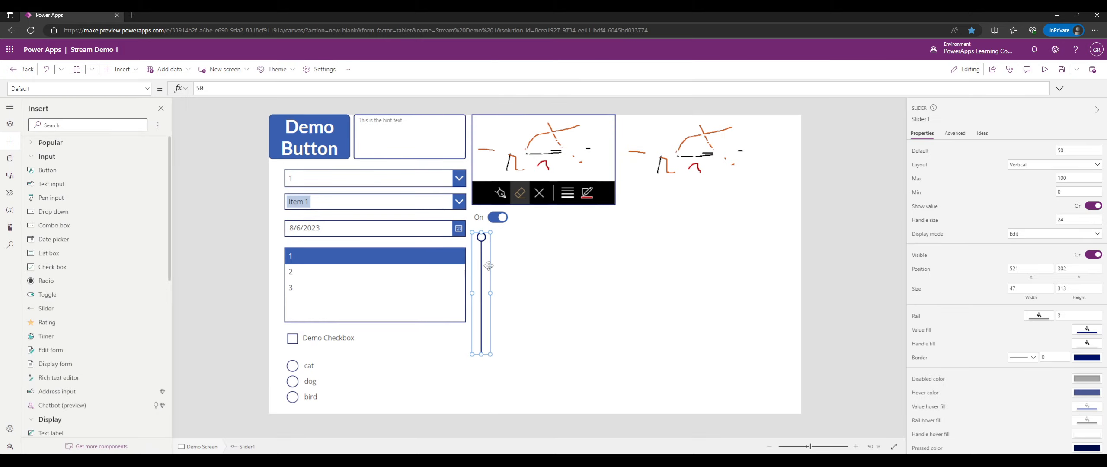
click(1062, 178)
text(200)
key(Tab)
click(1044, 69)
drag(483, 338, 506, 247)
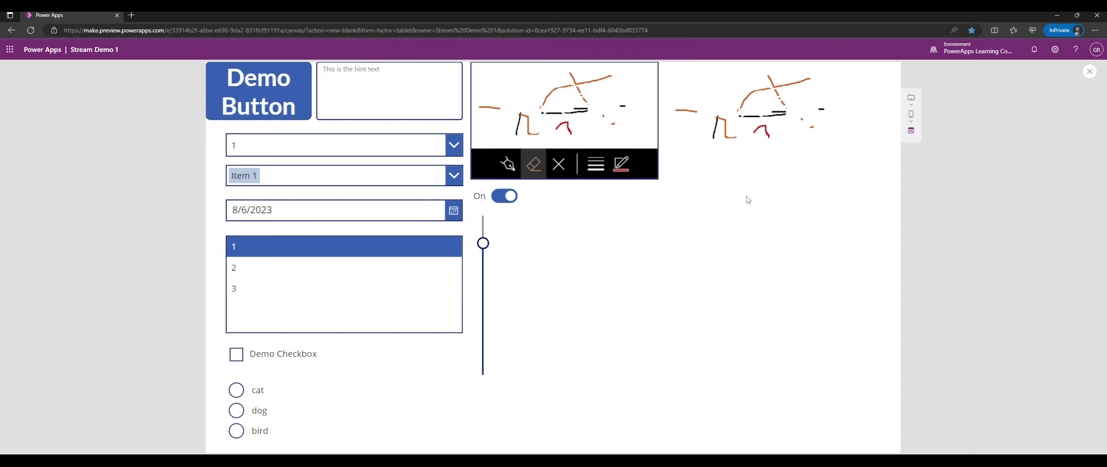
click(1089, 72)
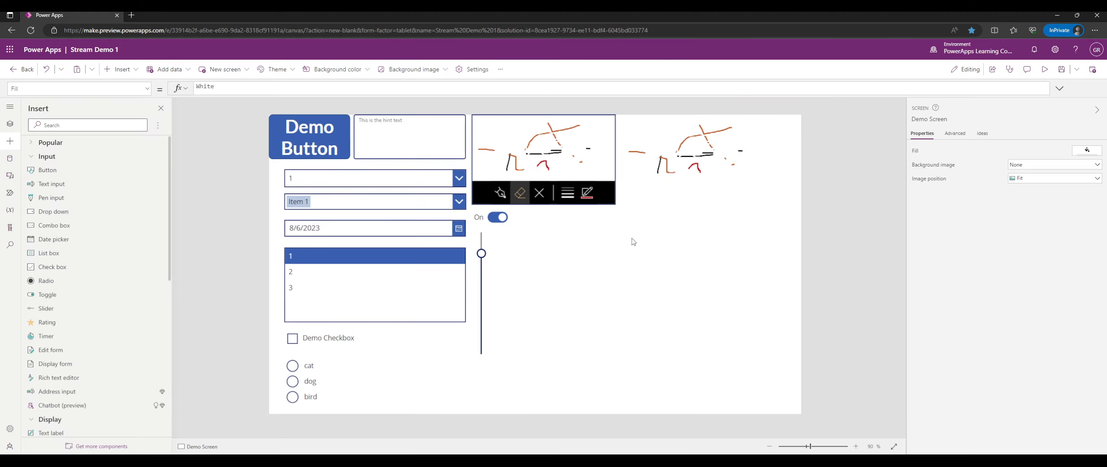
click(484, 274)
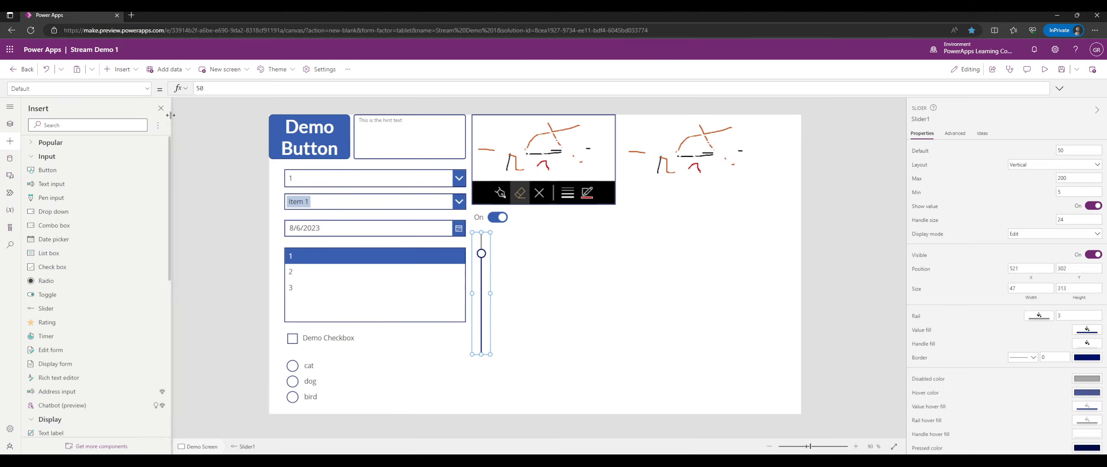
Insert a text label beside the slider.
click(147, 90)
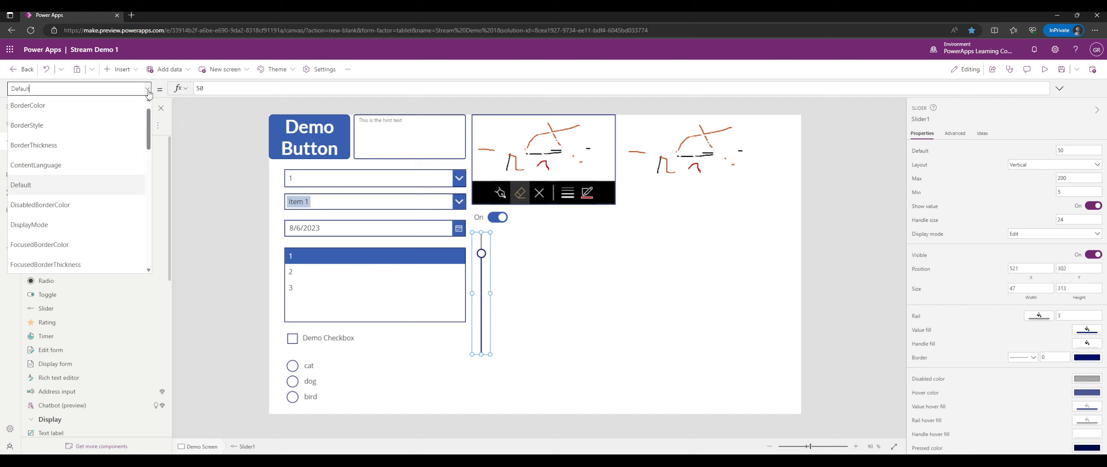
click(481, 265)
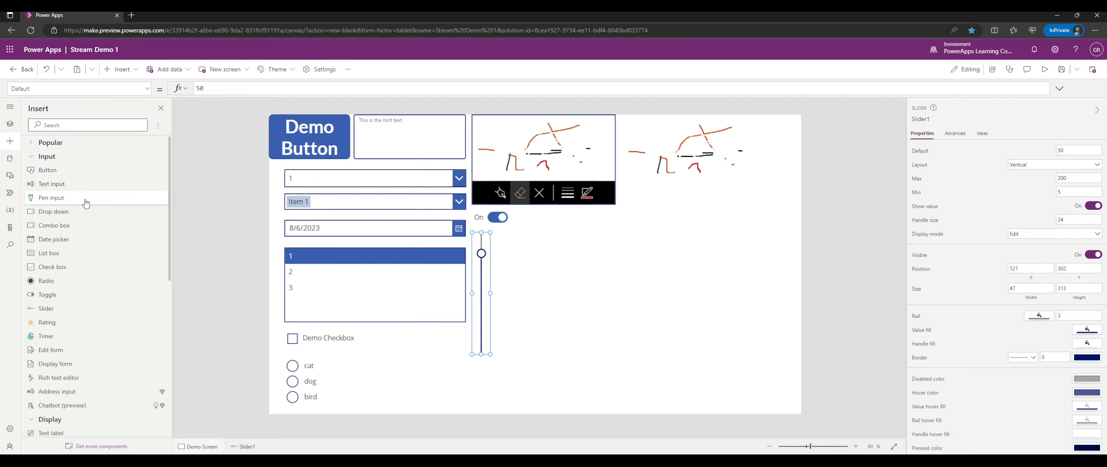
scroll(82, 302, down, 3)
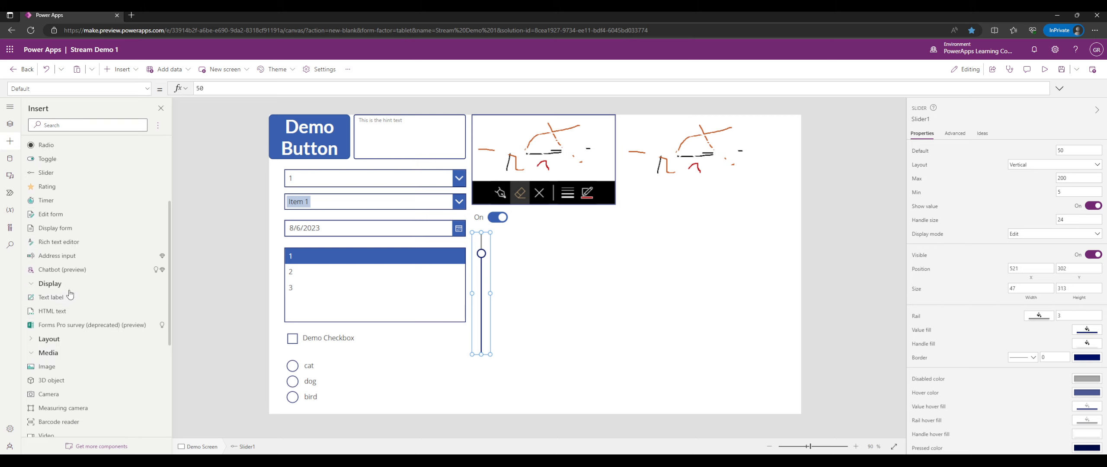
click(50, 297)
drag(341, 149, 534, 243)
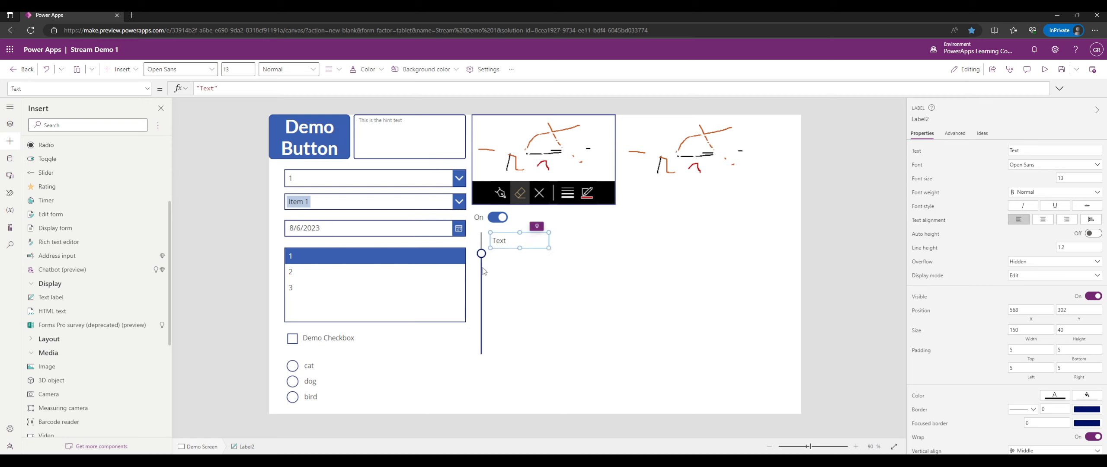
Rename the slider to sldDemoSlider.
click(482, 272)
click(921, 119)
text(sld)
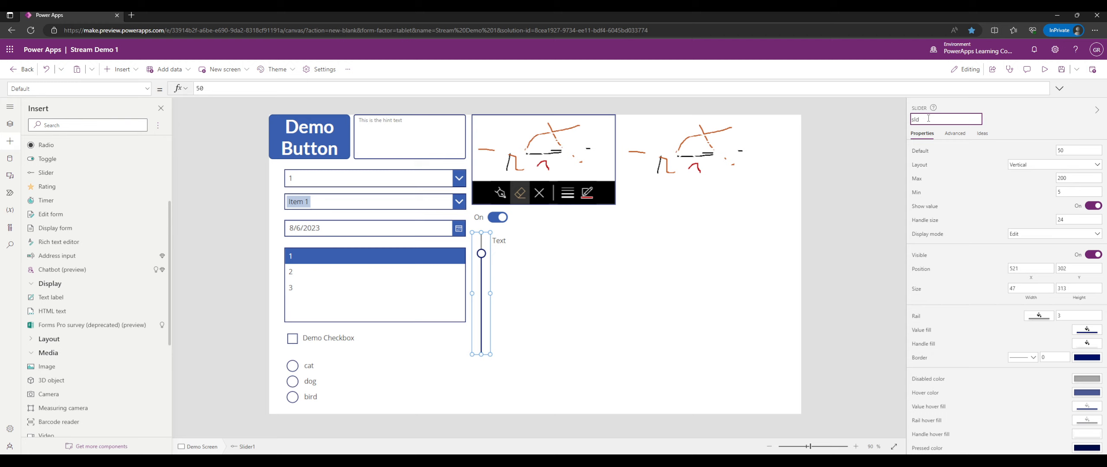
text(DemoSlider)
key(Return)
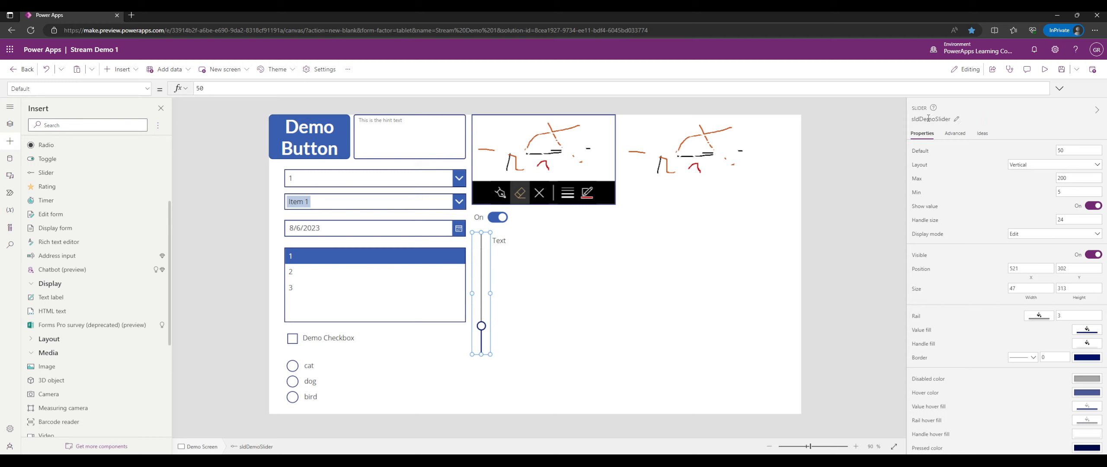
Set the label's Text to sldDemoSlider.Value and nudge it slightly right.
click(505, 243)
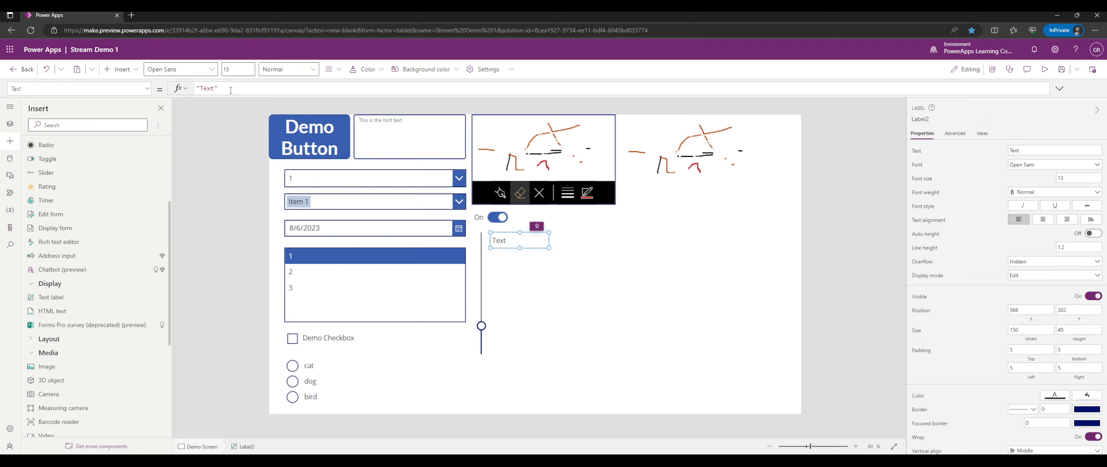
triple_click(201, 87)
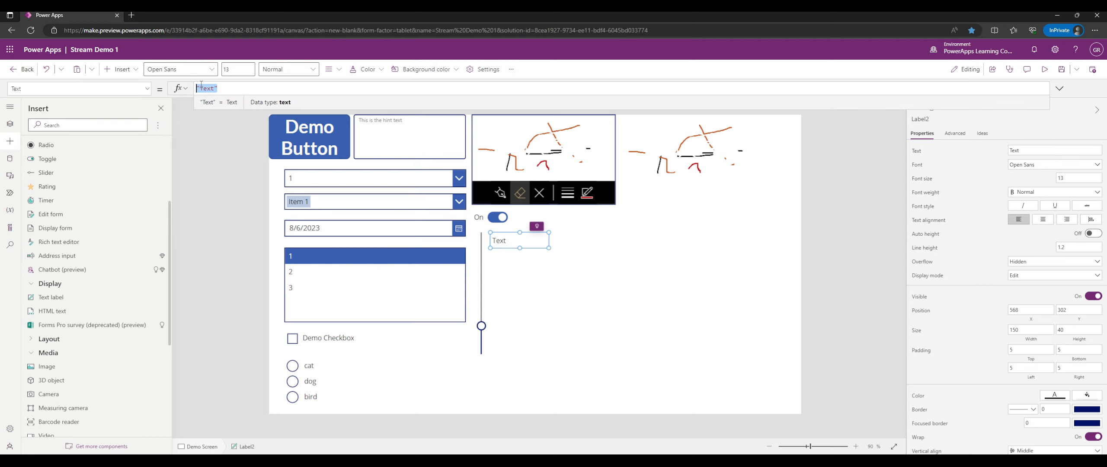
key(BackSpace)
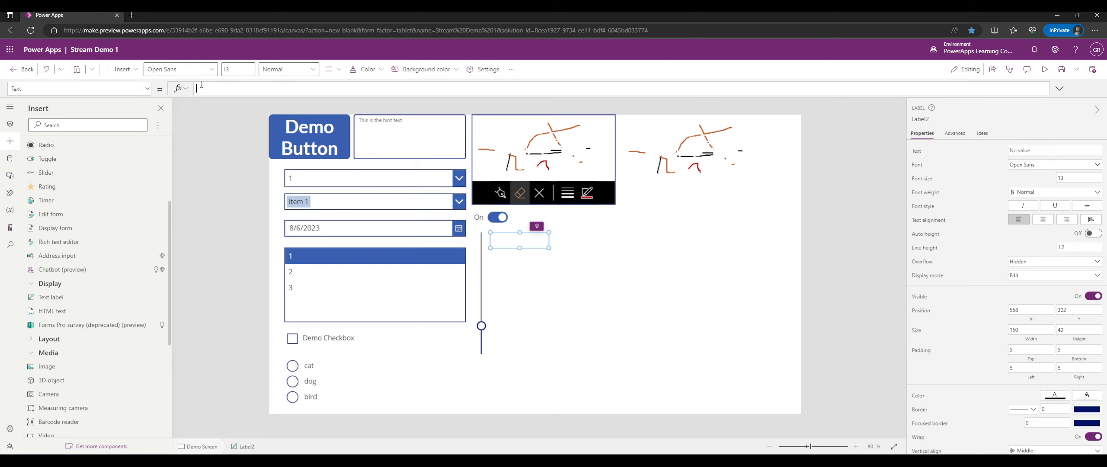
text(sldDemoSlider)
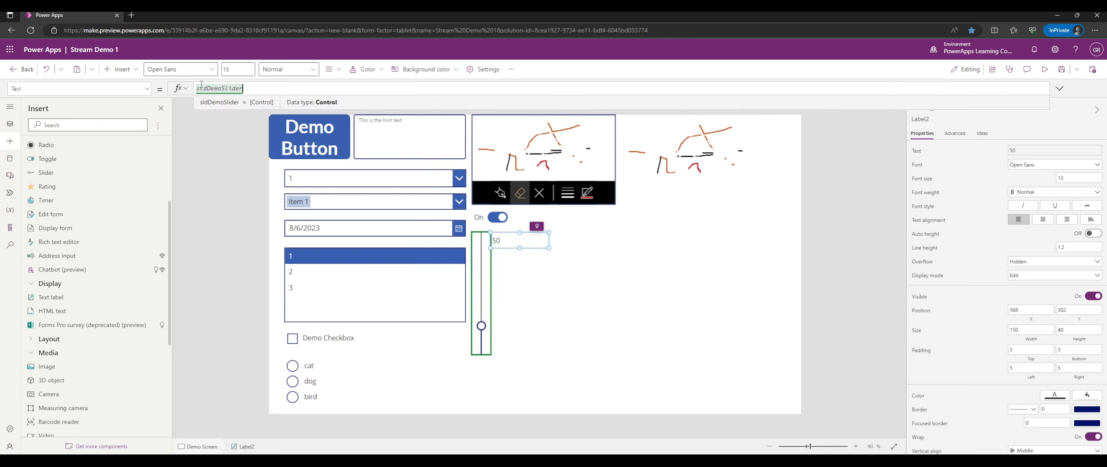
text(.Value)
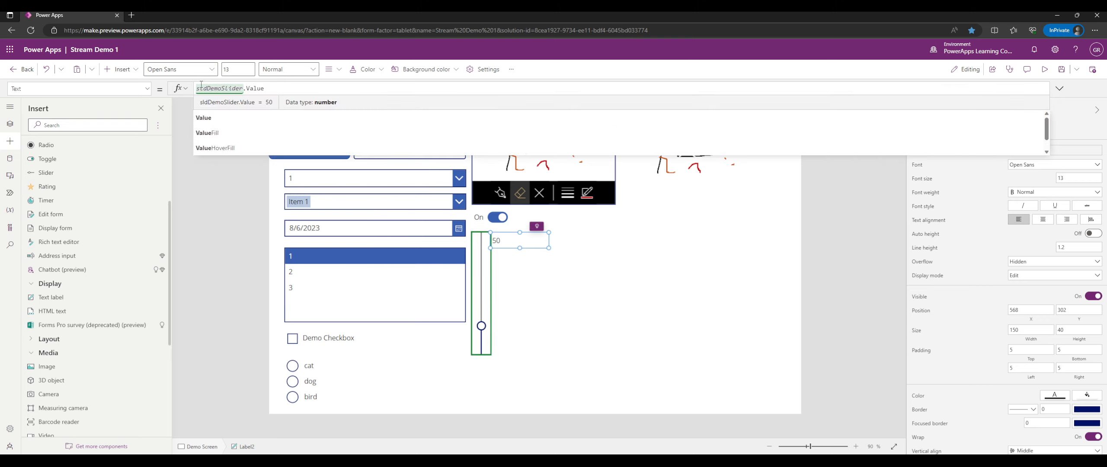
mouse_move(507, 240)
mouse_down()
mouse_move(526, 248)
mouse_move(514, 248)
mouse_up()
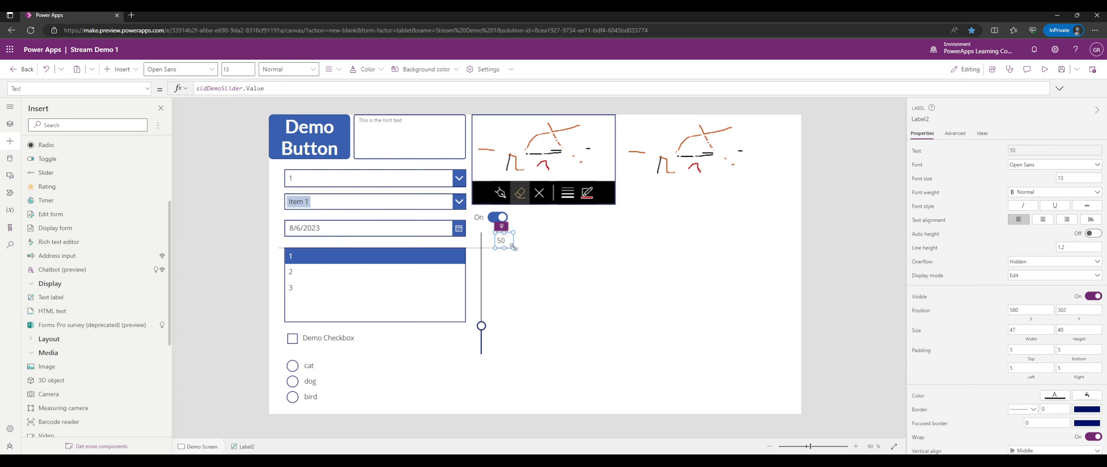
Preview the slider until the label reads 143, then move the label below the slider.
click(1045, 69)
drag(482, 333, 485, 356)
click(484, 227)
click(1090, 72)
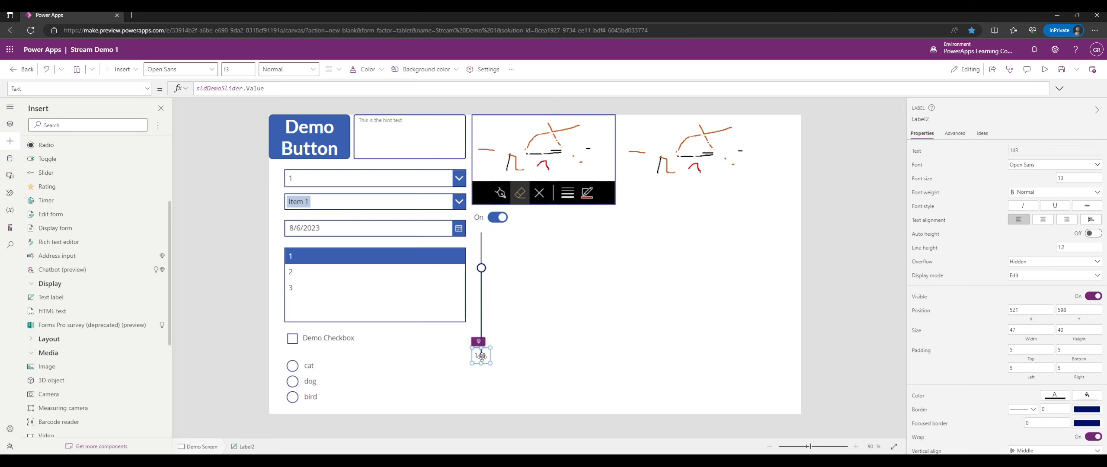
click(543, 335)
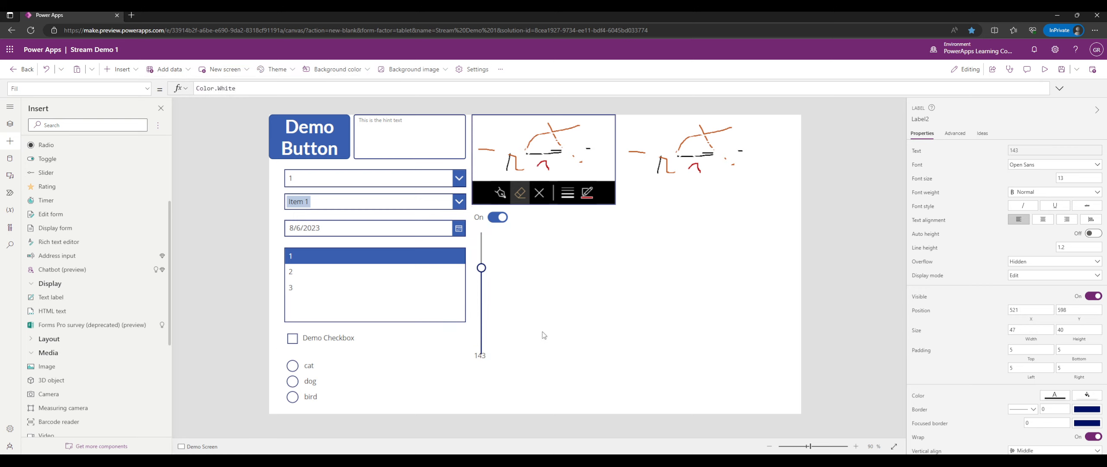
Move the value label back up beside the top of the slider.
click(481, 356)
drag(480, 356, 497, 241)
click(561, 256)
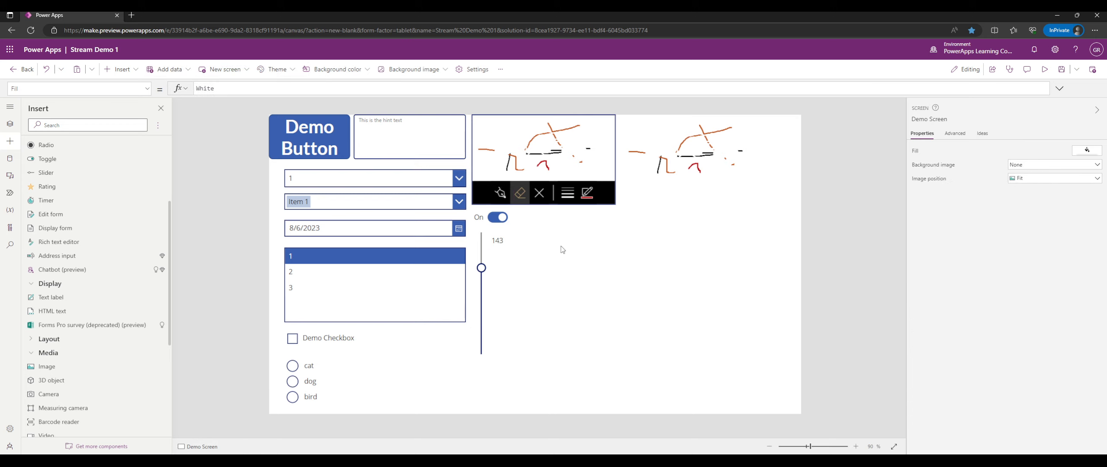
scroll(77, 255, up, 5)
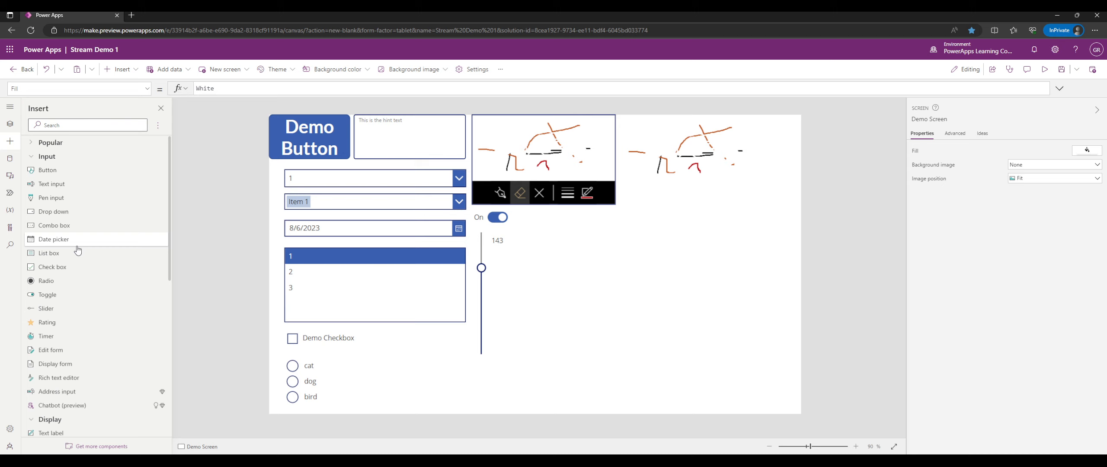
Add a star rating beside the toggle and try five stars in preview.
click(66, 321)
drag(363, 159, 597, 220)
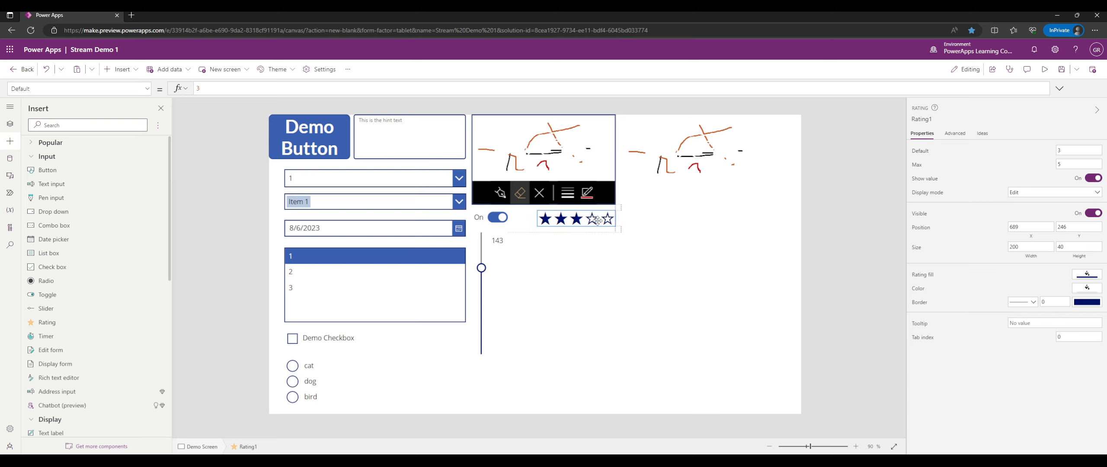
click(1044, 69)
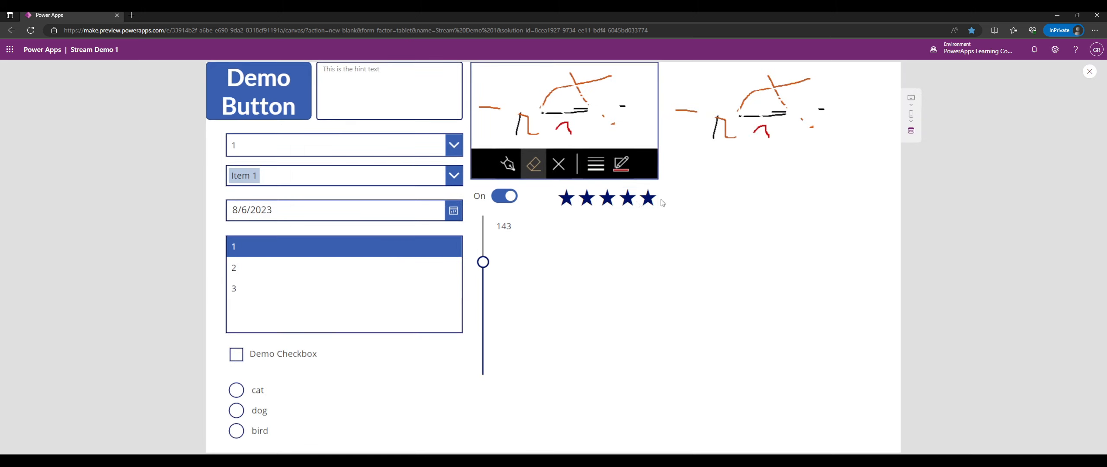
click(607, 200)
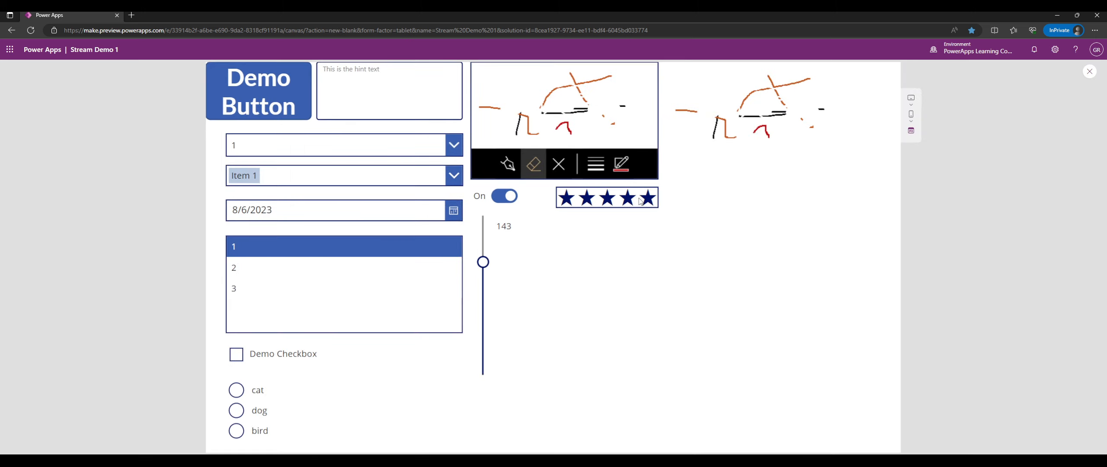
click(1088, 73)
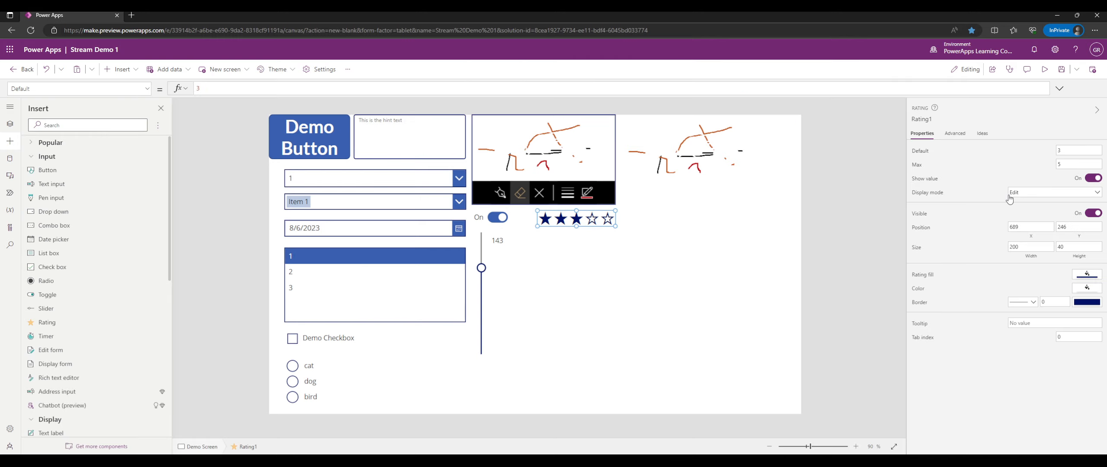
Turn the rating's Show value off and recheck five stars in preview.
click(1092, 179)
click(1046, 70)
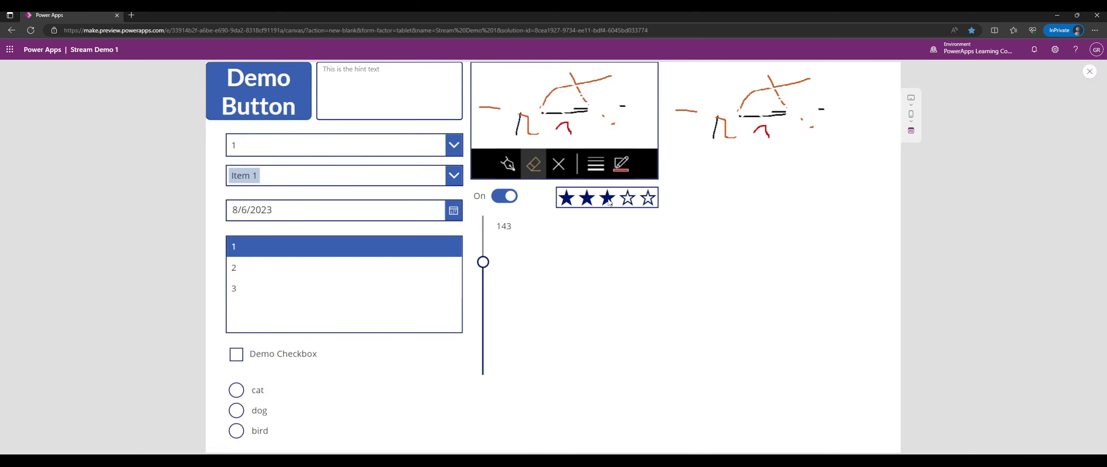
click(643, 201)
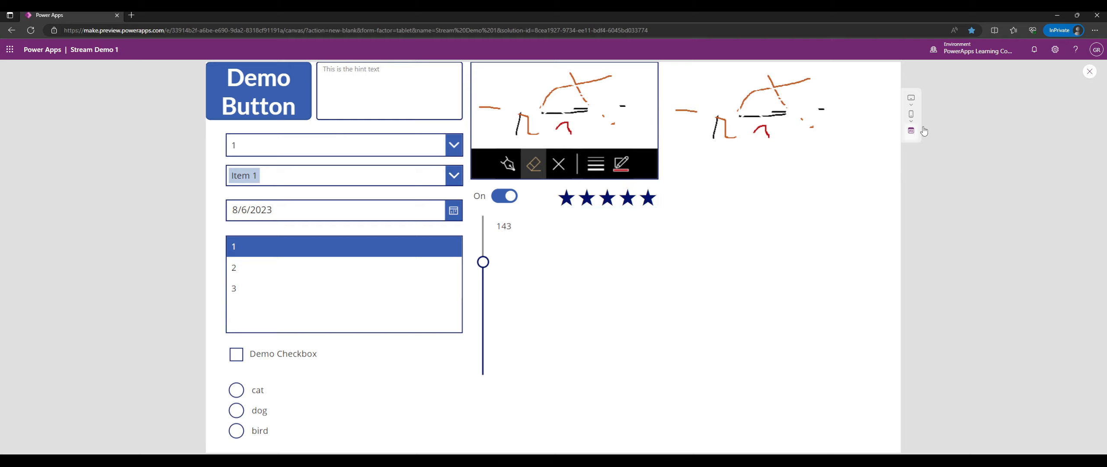
click(1094, 78)
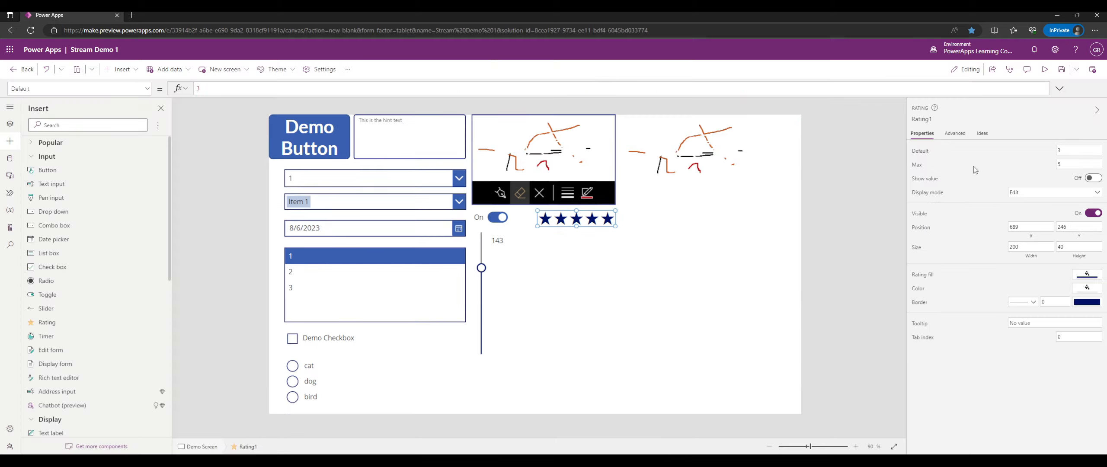
Turn Rating1's Show value on and set its Max to 10 stars.
click(1093, 179)
click(1093, 179)
click(1093, 179)
click(1077, 164)
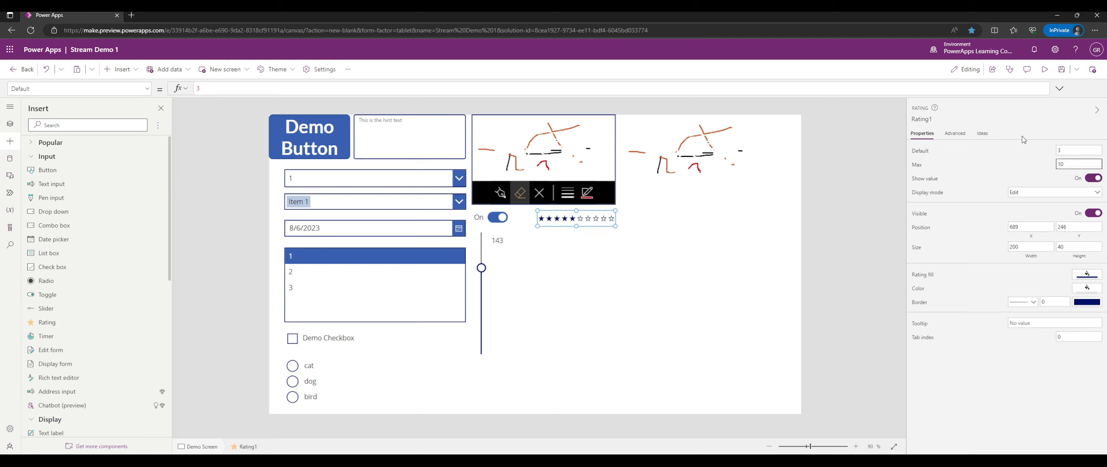
Browse Rating1's formula properties on the Advanced tab.
click(955, 133)
scroll(1003, 219, down, 10)
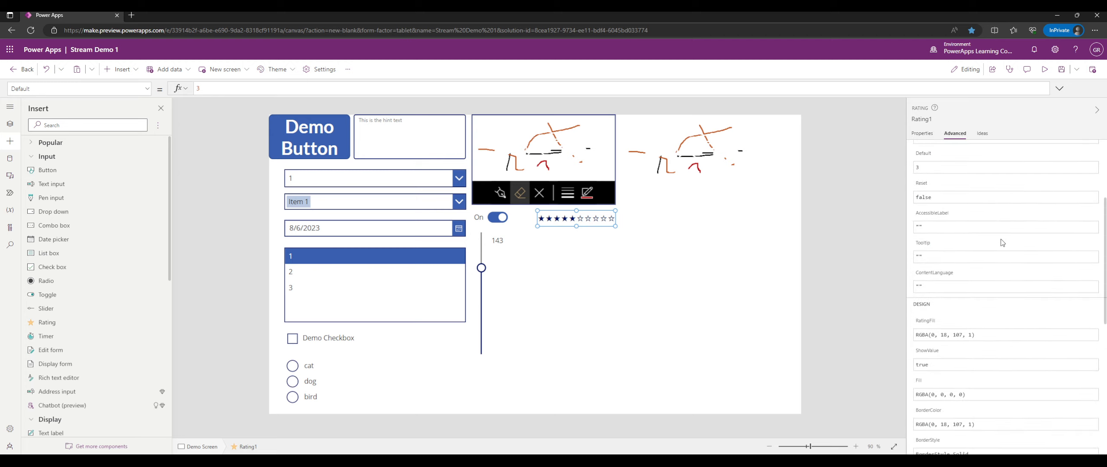
scroll(1002, 241, up, 1)
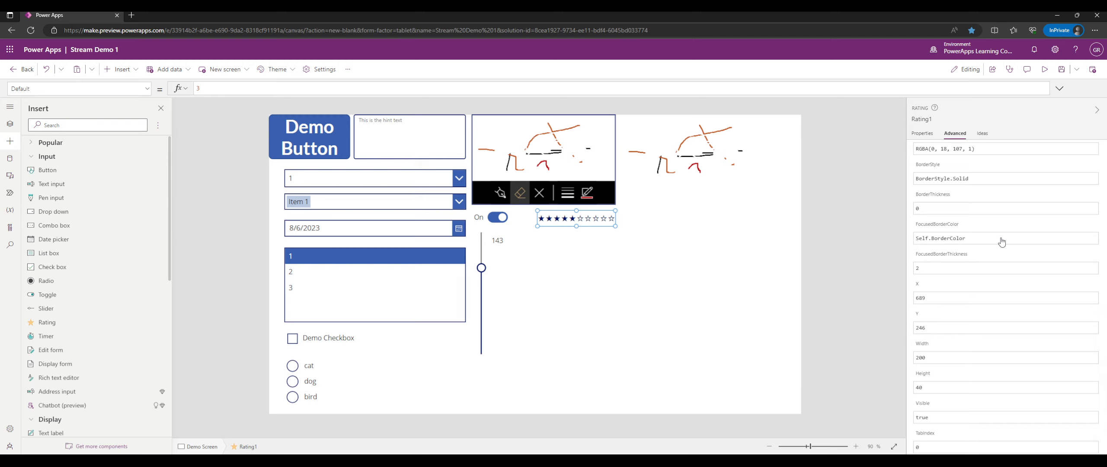
scroll(1001, 241, down, 1)
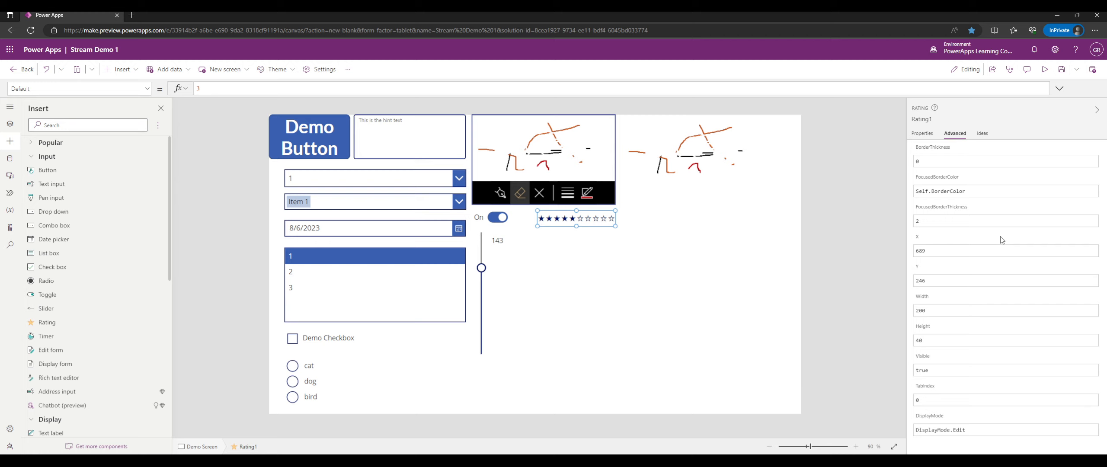
scroll(1000, 236, up, 4)
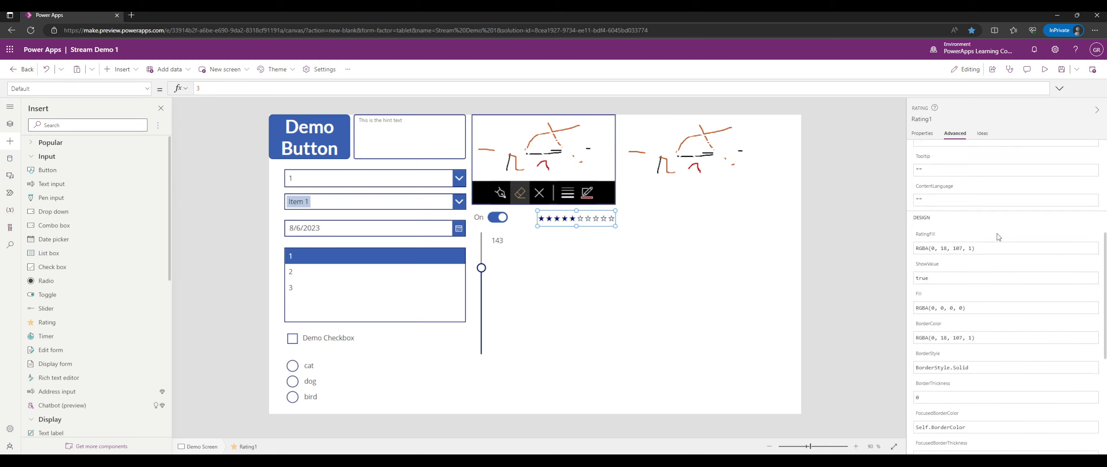
scroll(997, 236, up, 5)
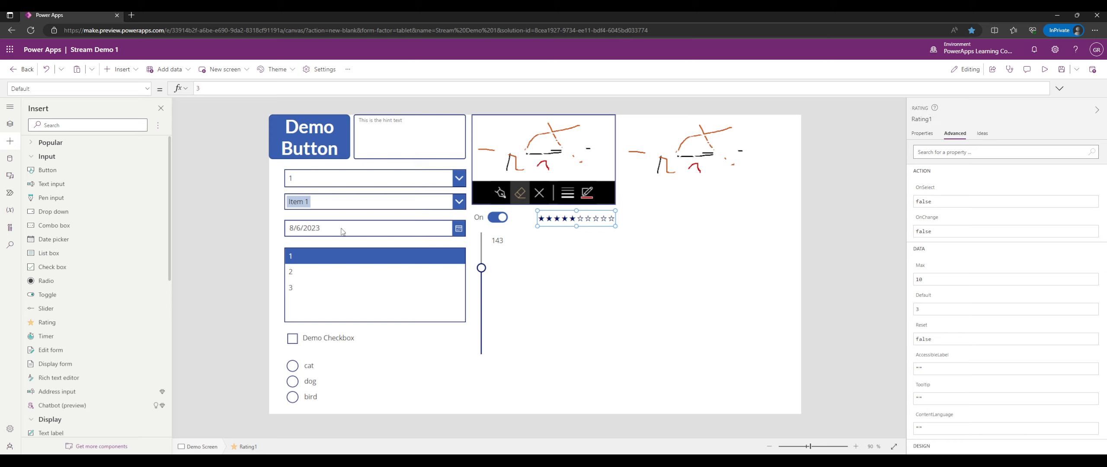
Move the 143 label beneath the rating and rename Rating1 to ratDemoRating.
drag(500, 236, 554, 233)
click(591, 219)
click(926, 120)
text(rat)
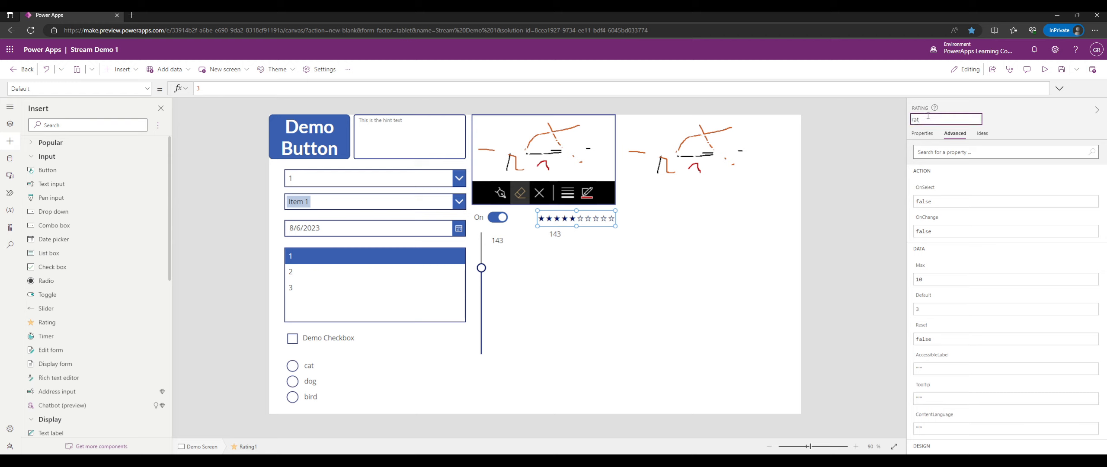
text(DemoRating)
key(Return)
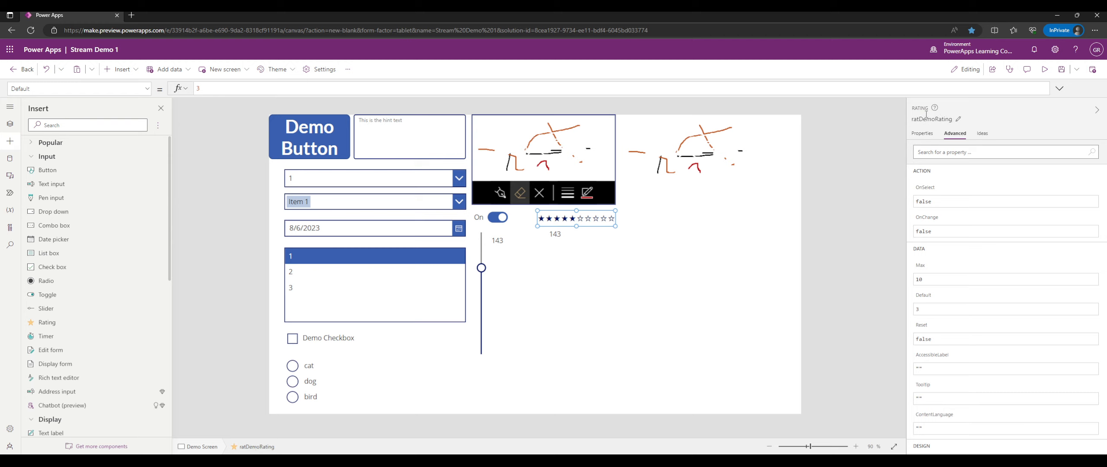
Set the label's Text to ratDemoRating.Value & " Stars".
click(550, 236)
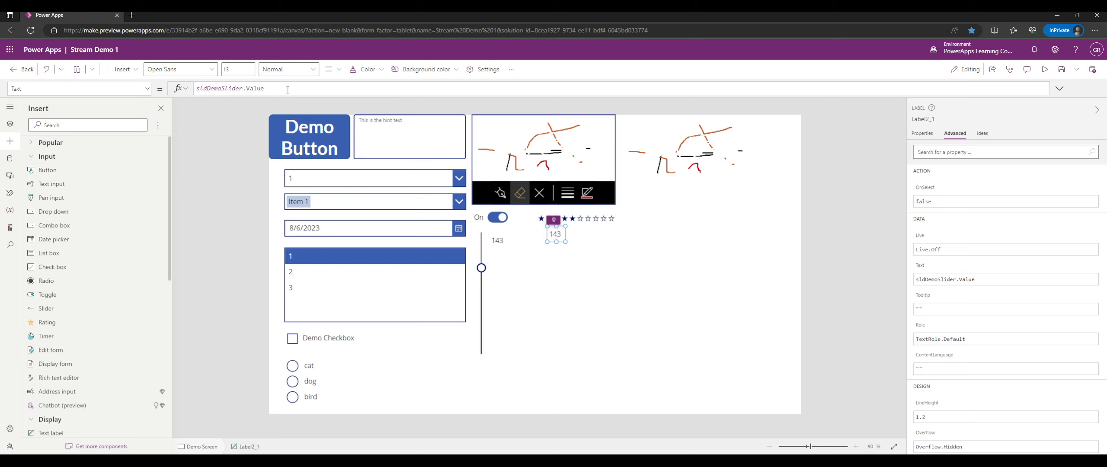
drag(288, 90, 169, 90)
text(ratDemo)
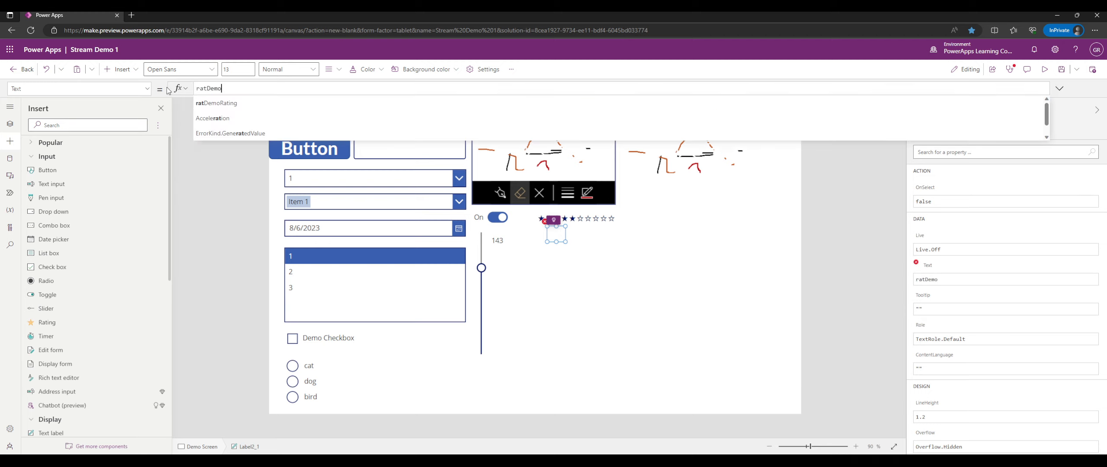
key(Tab)
text(.Value)
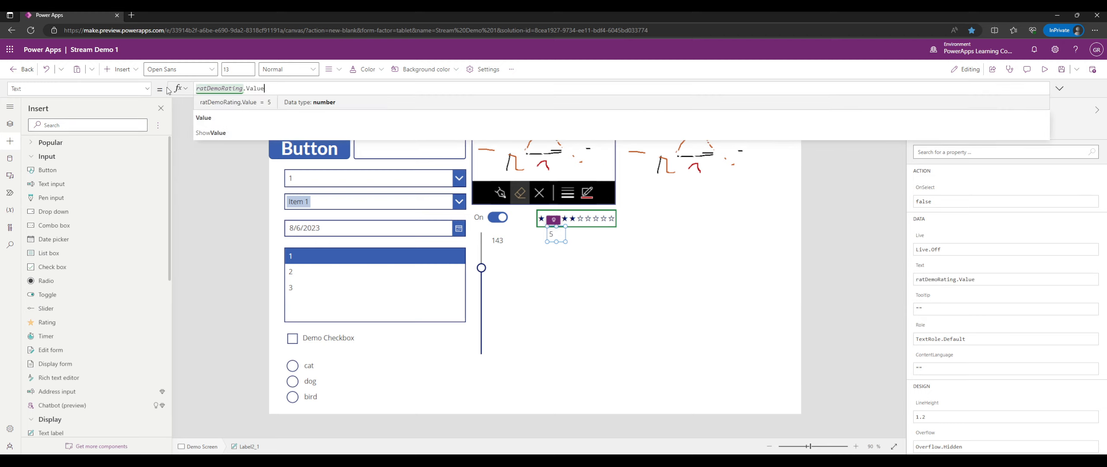
text( &"s)
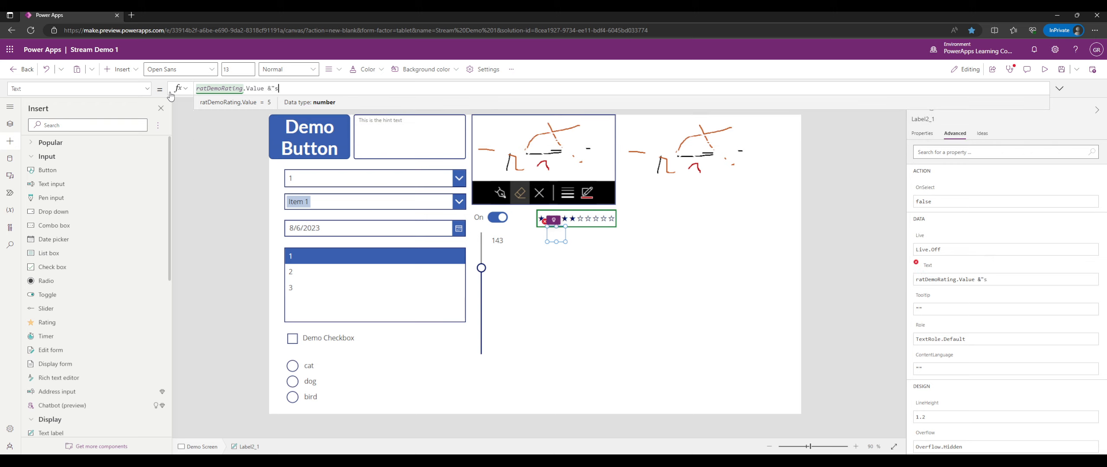
key(BackSpace)
key(BackSpace)
text( " Stars")
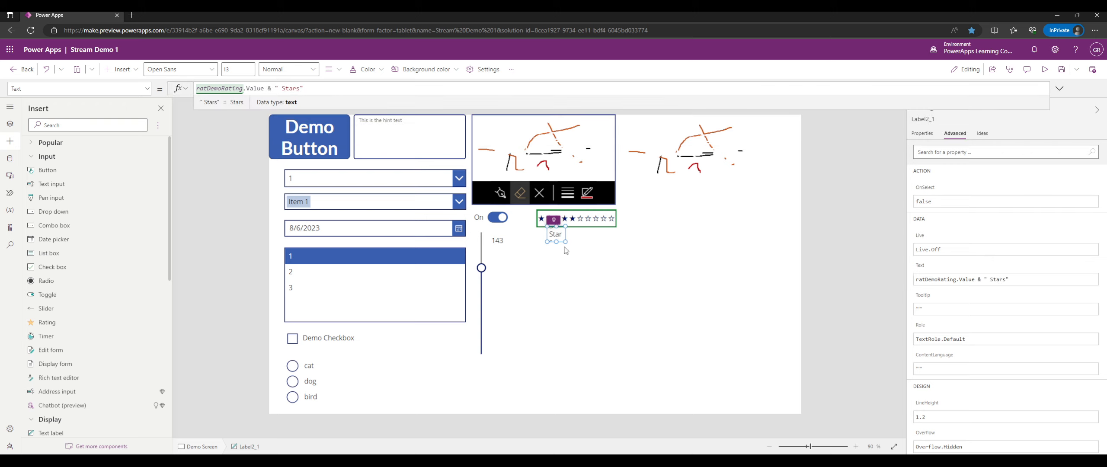
Widen the 5 Stars label on both sides and centre-align its text.
drag(565, 243, 623, 236)
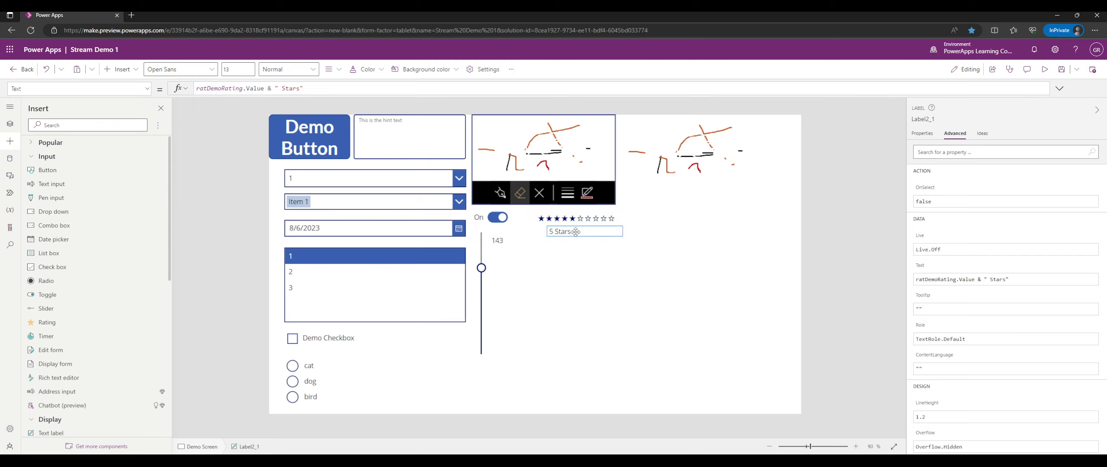
drag(545, 237, 537, 237)
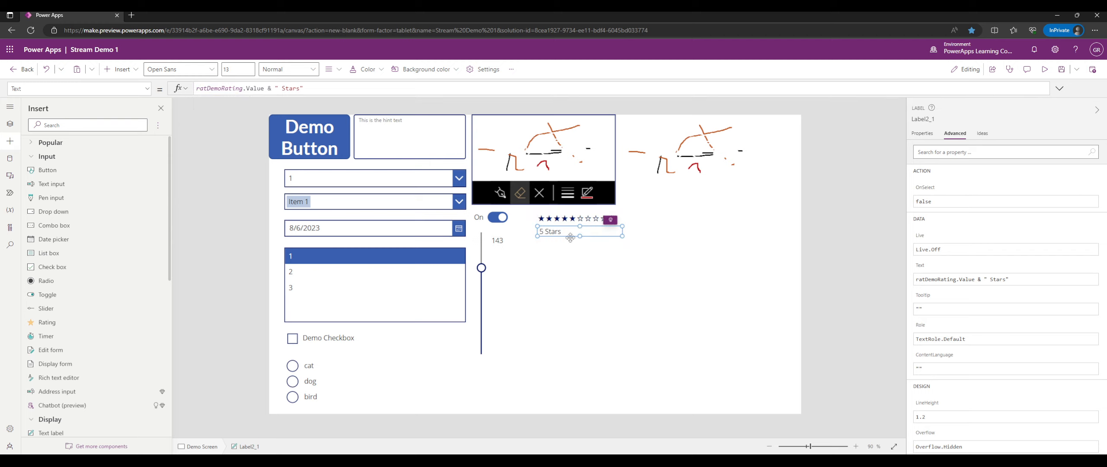
click(923, 134)
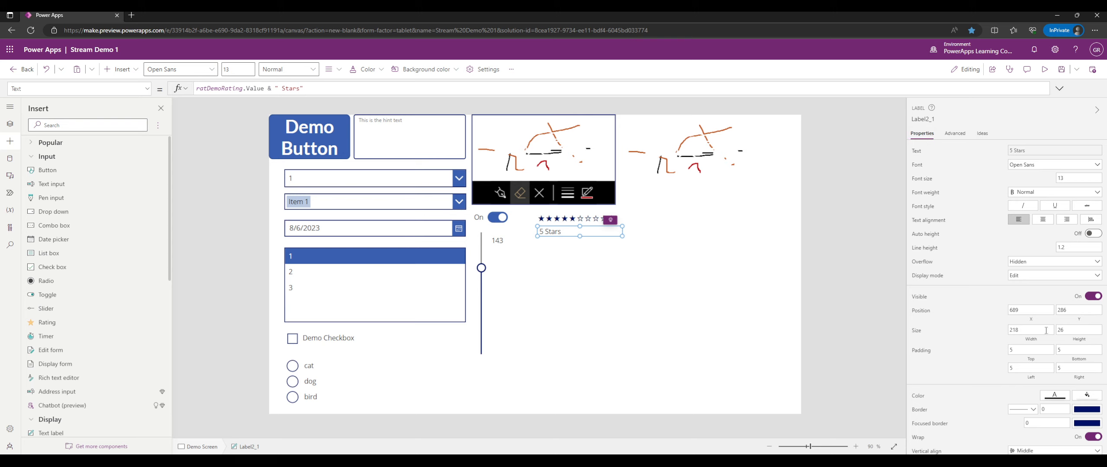
click(1052, 221)
In preview, pick 10 then 3 stars, set the slider to 155, and return to editing.
key(F5)
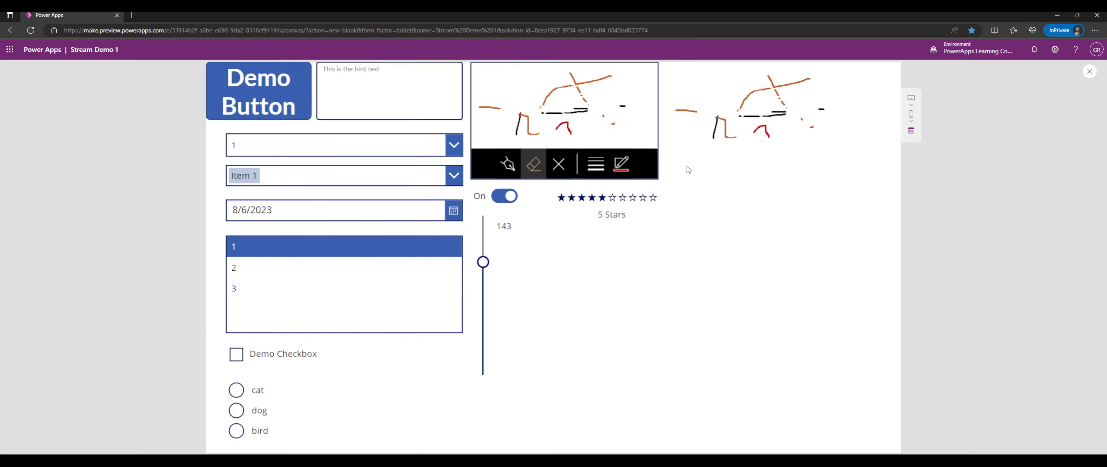
click(655, 199)
click(581, 197)
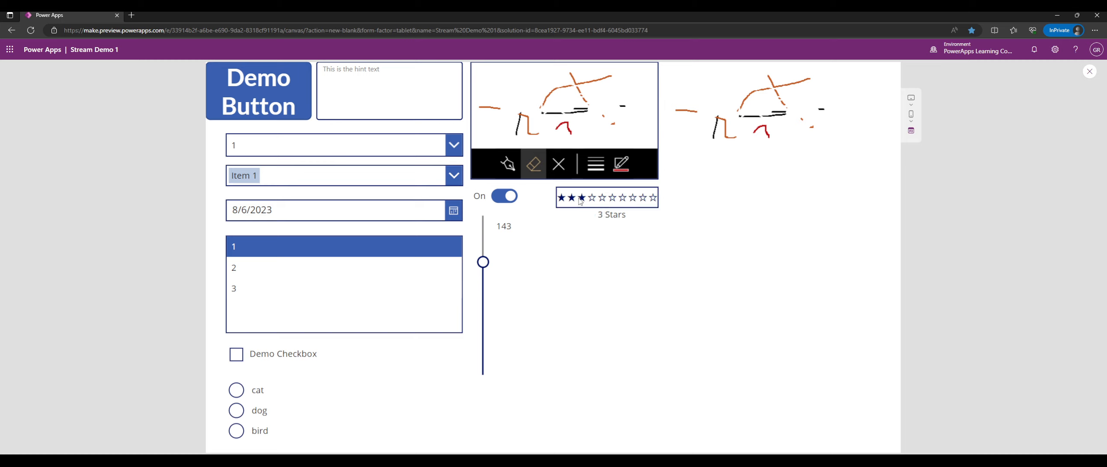
click(490, 252)
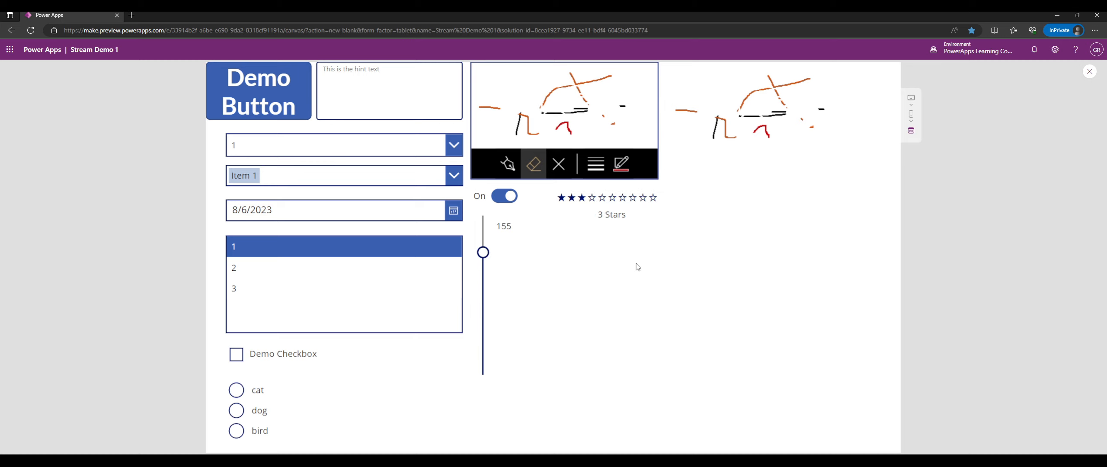
click(1090, 72)
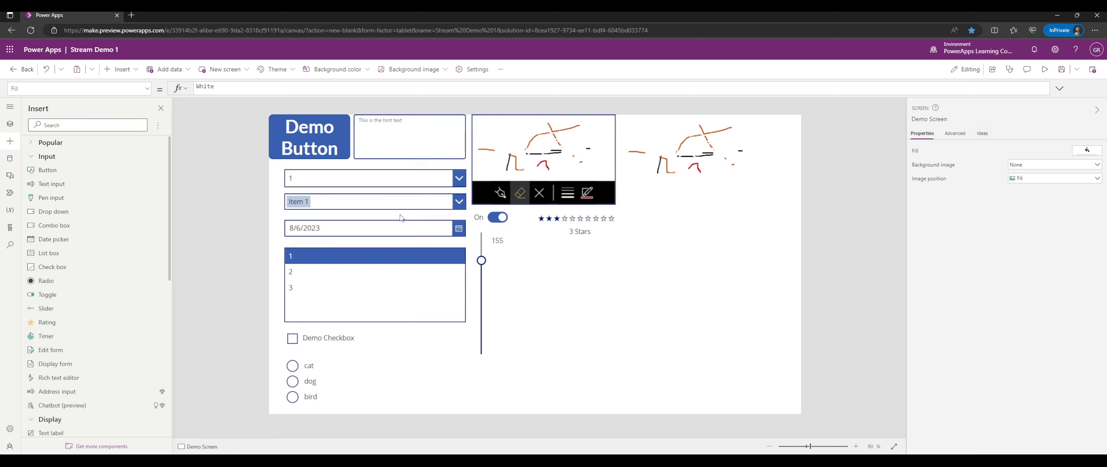
Insert a timer under the rating, enlarge it to 250 by 92, and preview.
scroll(125, 222, down, 2)
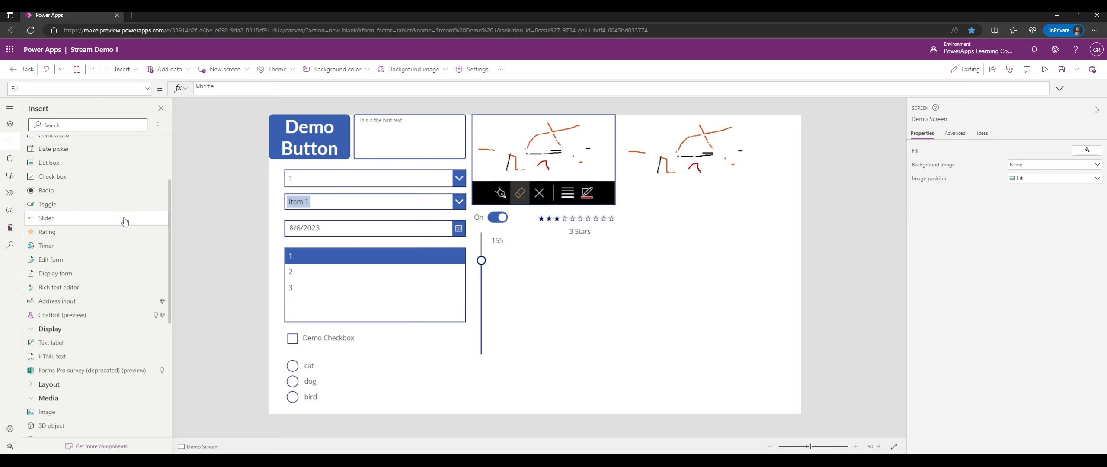
click(106, 247)
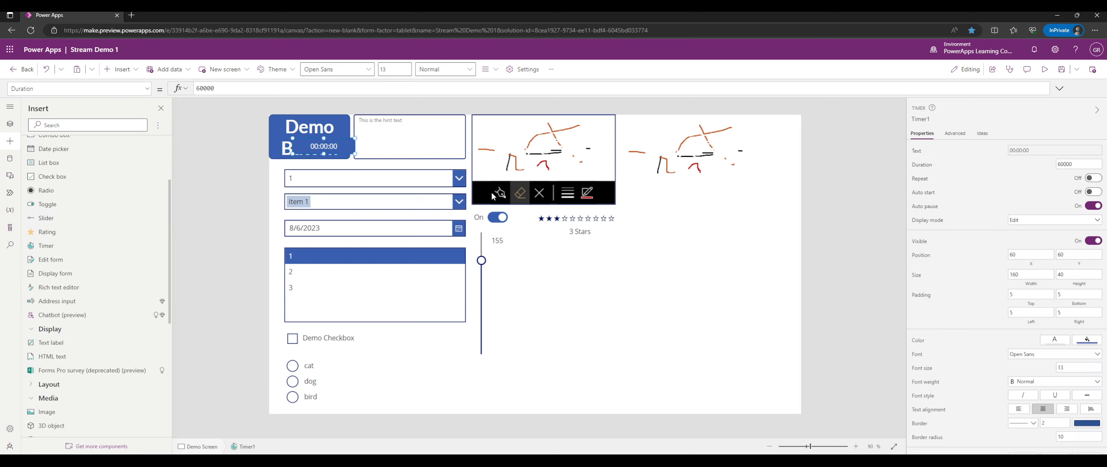
drag(314, 146, 623, 285)
drag(571, 256, 578, 259)
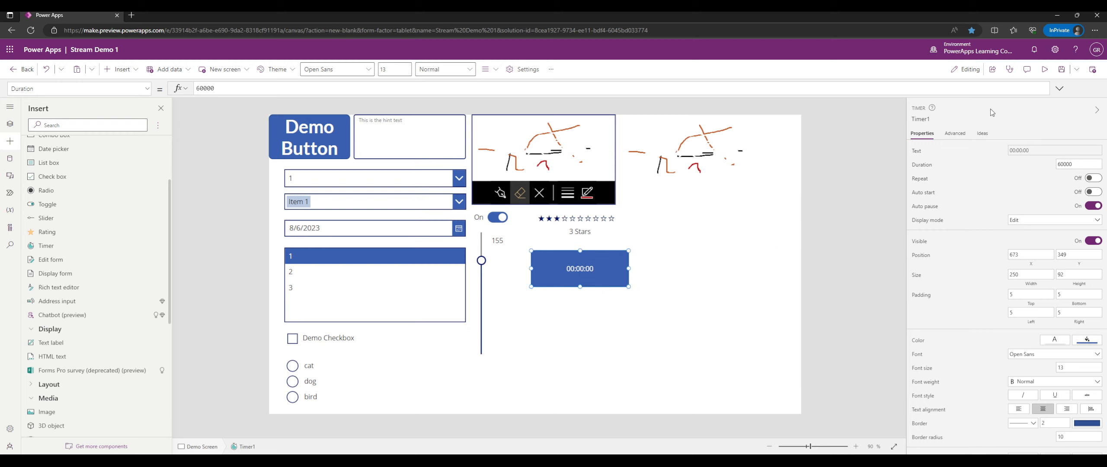
click(1044, 69)
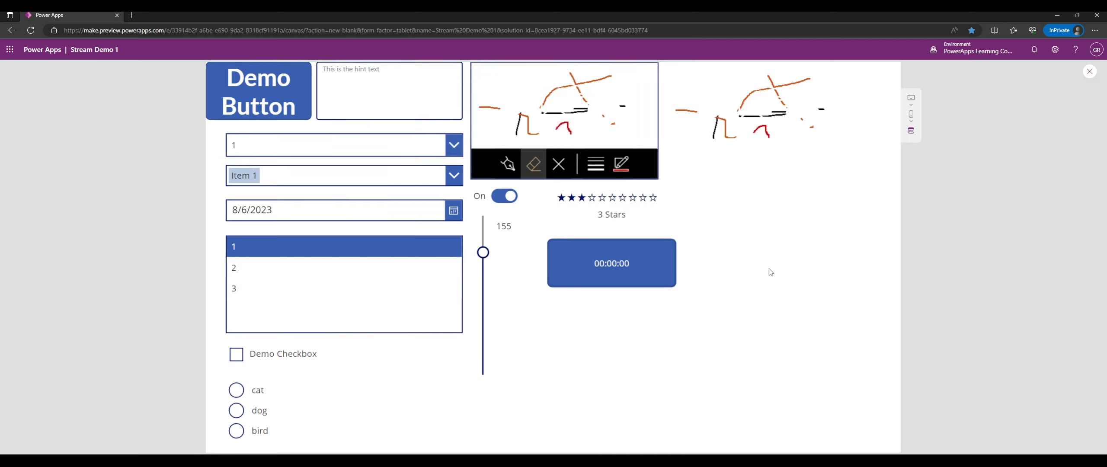
Start, stop and restart Timer1 in preview, reaching 00:00:07, then return to editing.
click(648, 264)
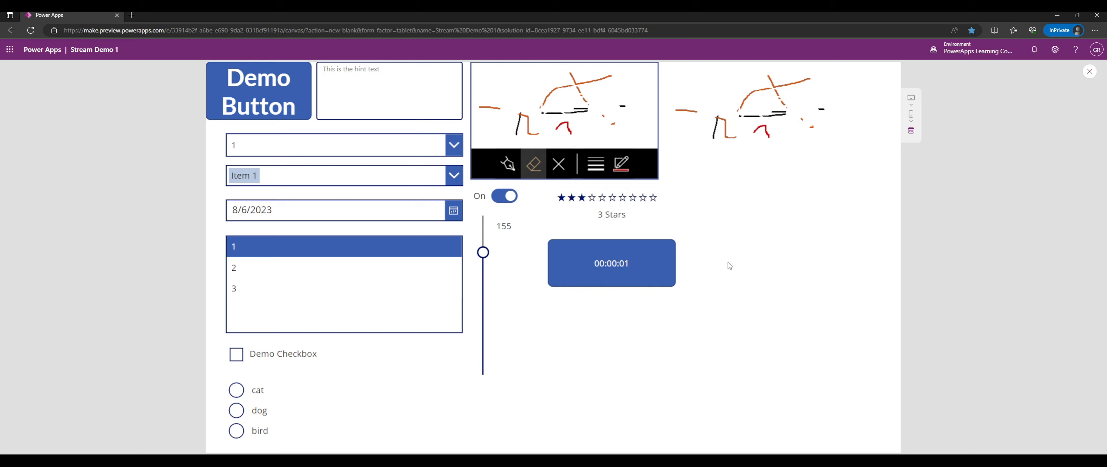
click(645, 265)
click(637, 279)
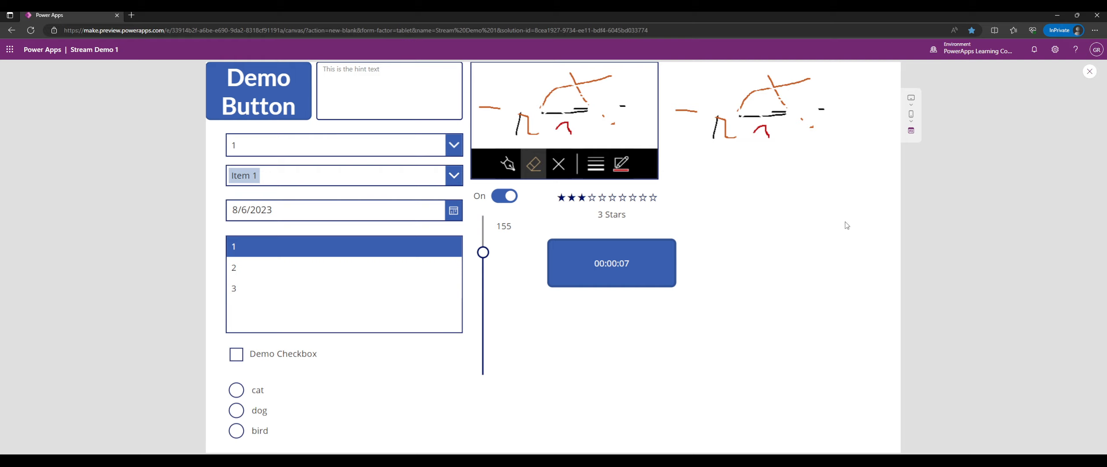
click(1089, 71)
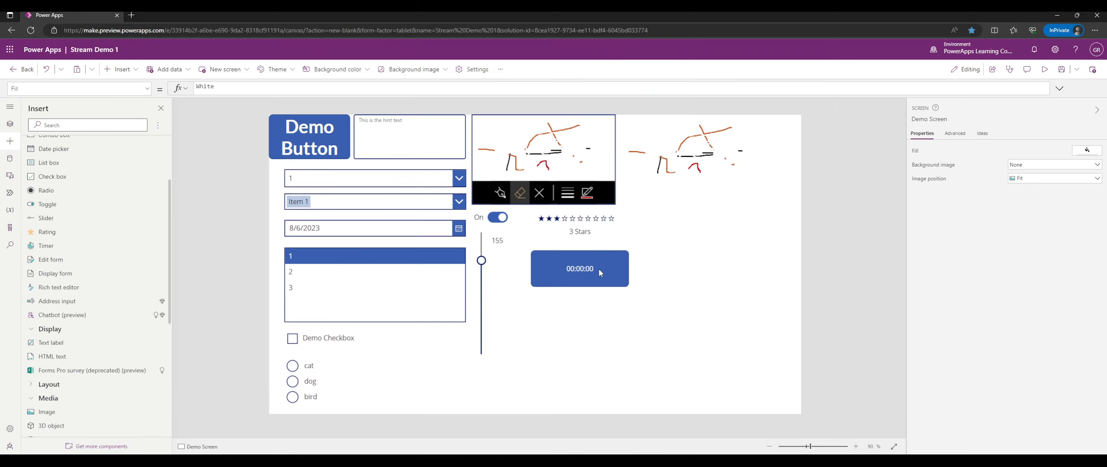
Nudge Timer1 slightly left and check its Auto start setting.
drag(595, 268, 592, 268)
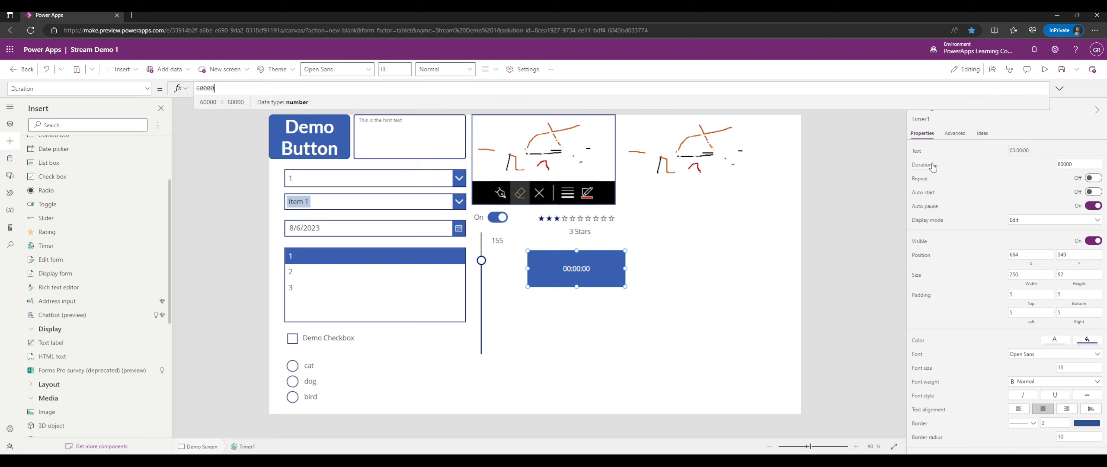
click(921, 191)
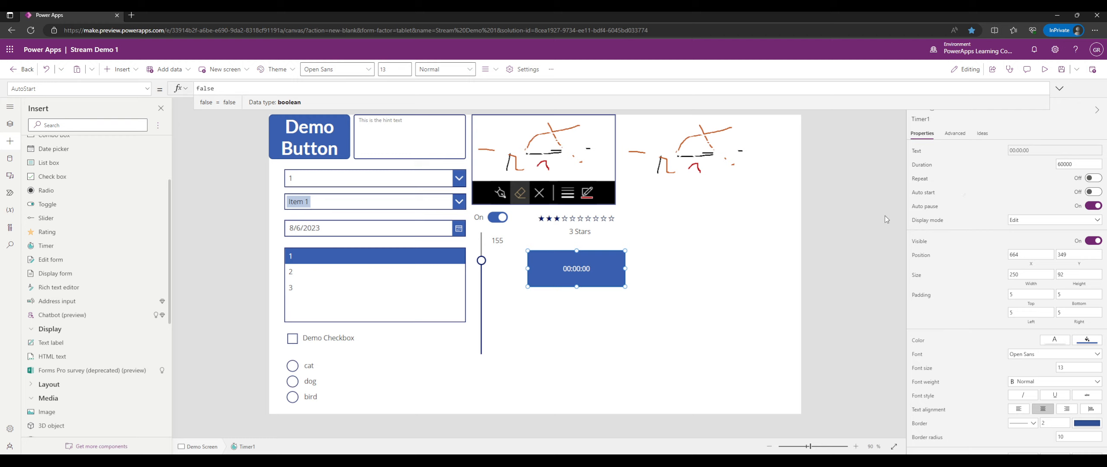
Move Timer1 to X 657, Y 343 and cycle Display mode through View, Disabled, Edit.
drag(592, 271, 582, 269)
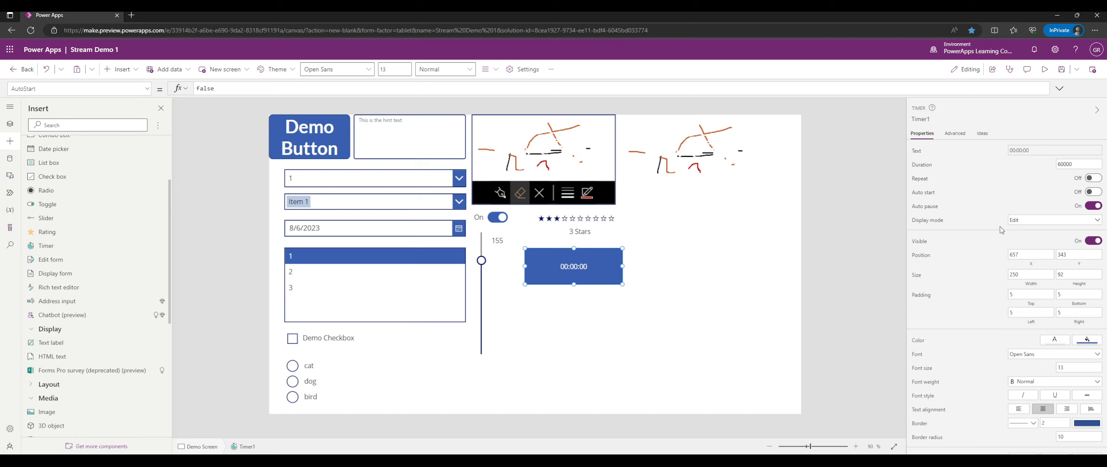
click(1012, 222)
click(1023, 252)
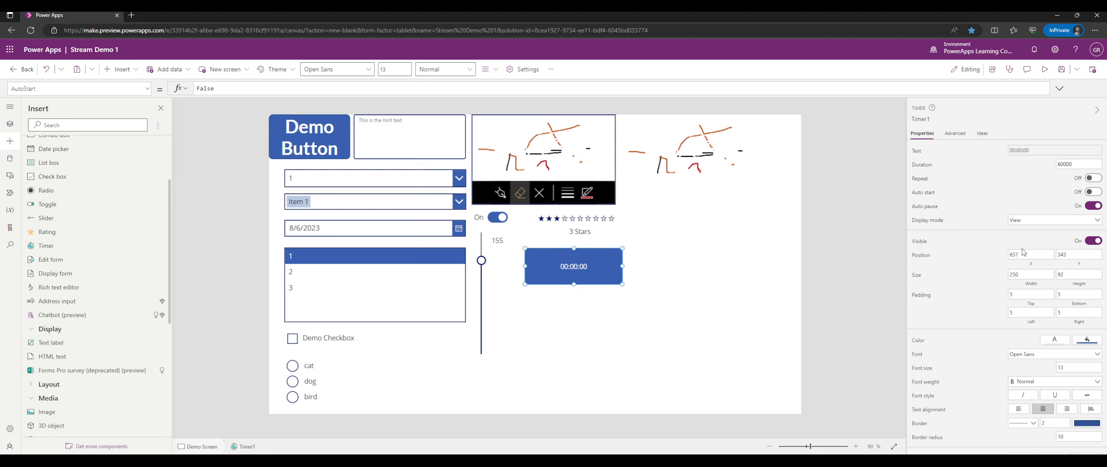
click(1021, 220)
click(1021, 225)
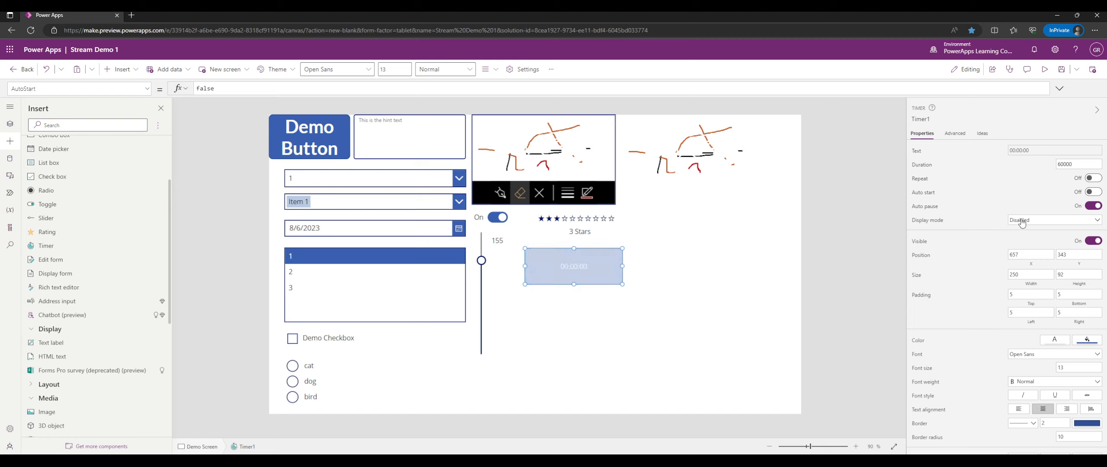
click(1021, 221)
click(1023, 241)
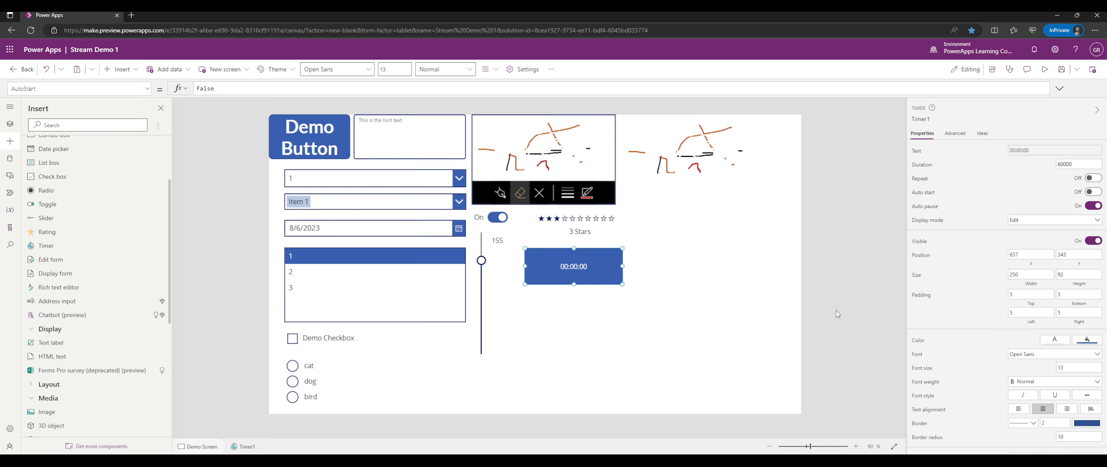
Turn Timer1's Visible property off.
scroll(955, 299, down, 2)
scroll(960, 295, up, 2)
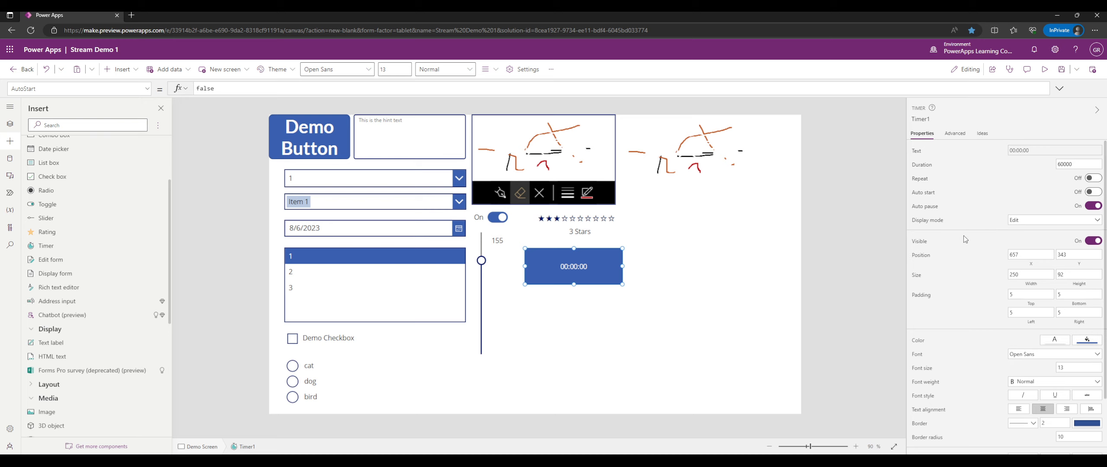
scroll(1055, 203, down, 2)
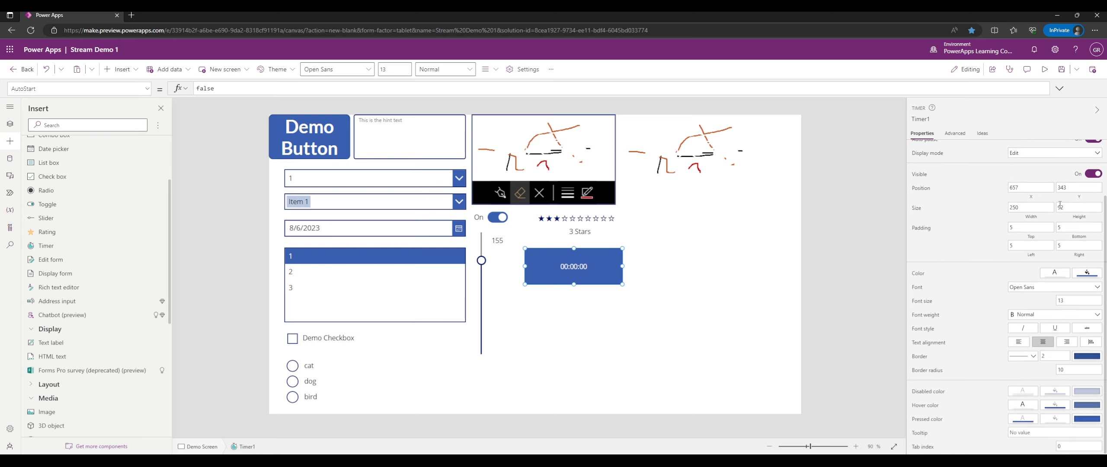
click(1092, 174)
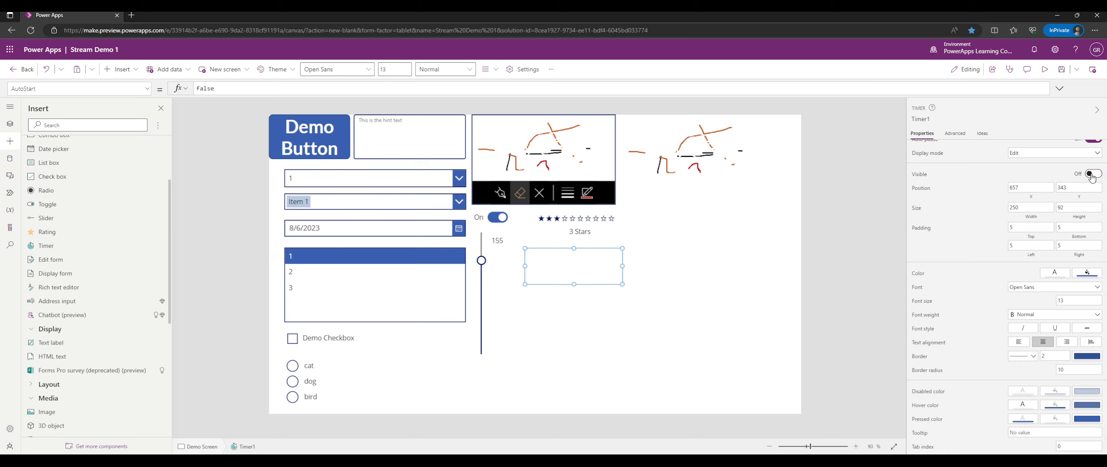
Inspect OnTimerStart in the expanded formula bar, then turn Visible back on.
click(148, 89)
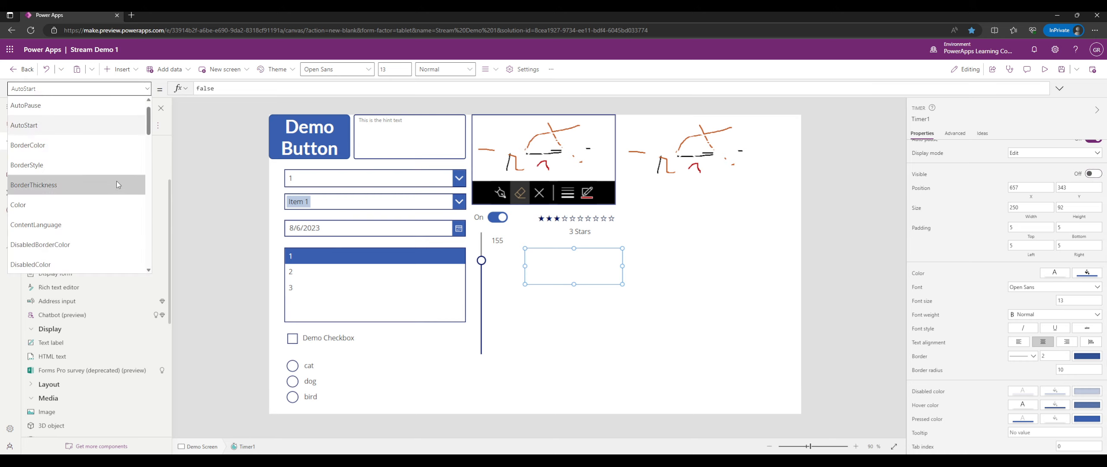
scroll(123, 162, down, 9)
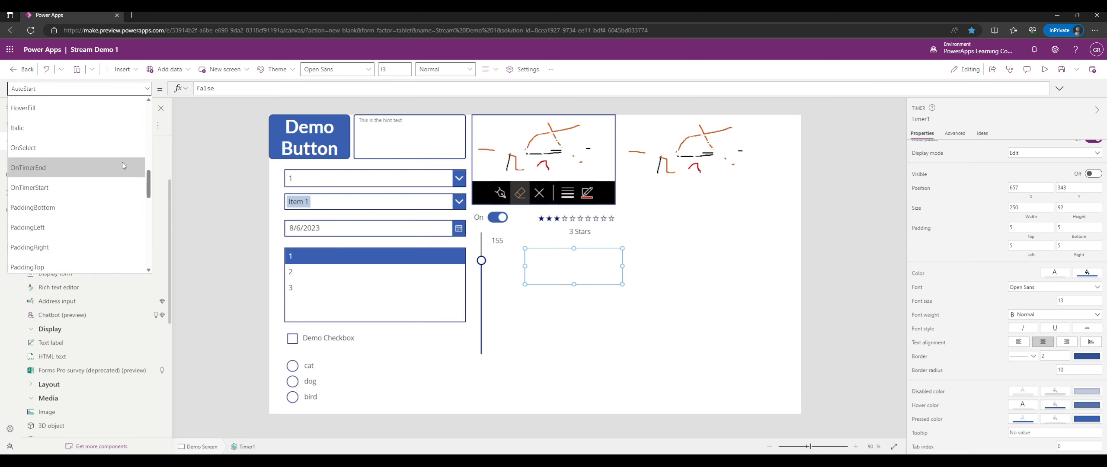
click(73, 182)
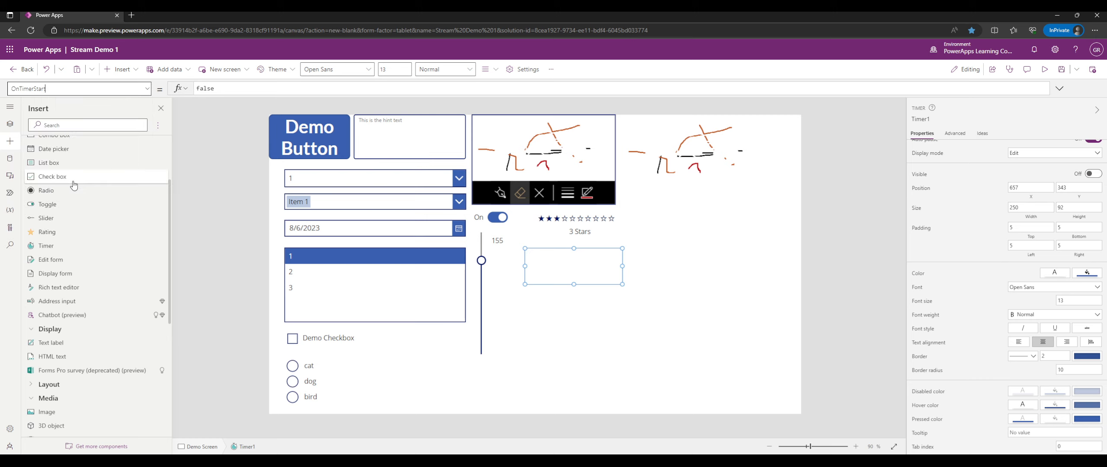
click(1059, 88)
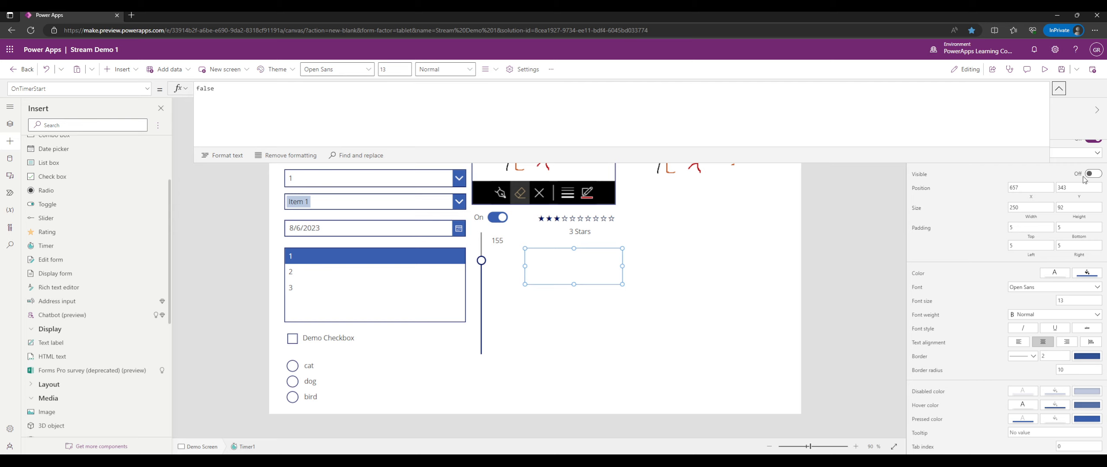
click(1058, 89)
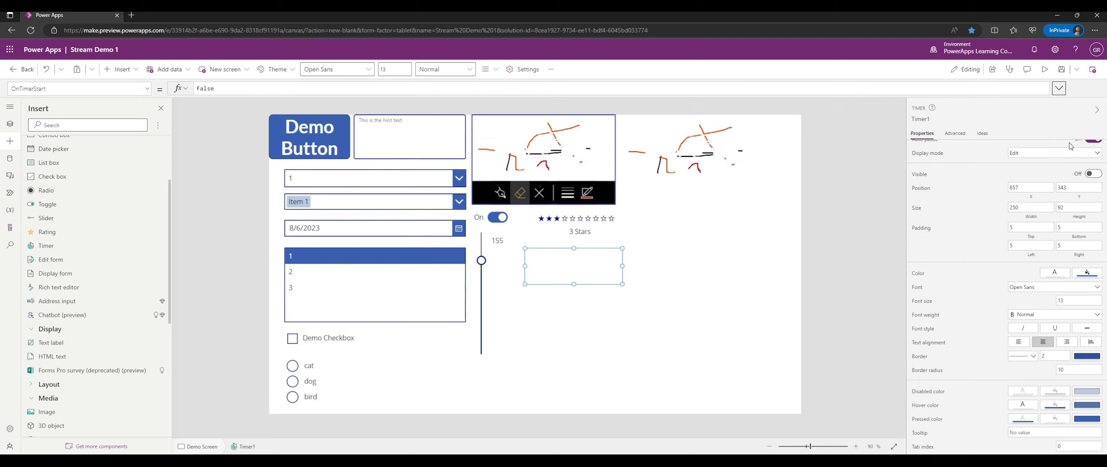
click(1091, 174)
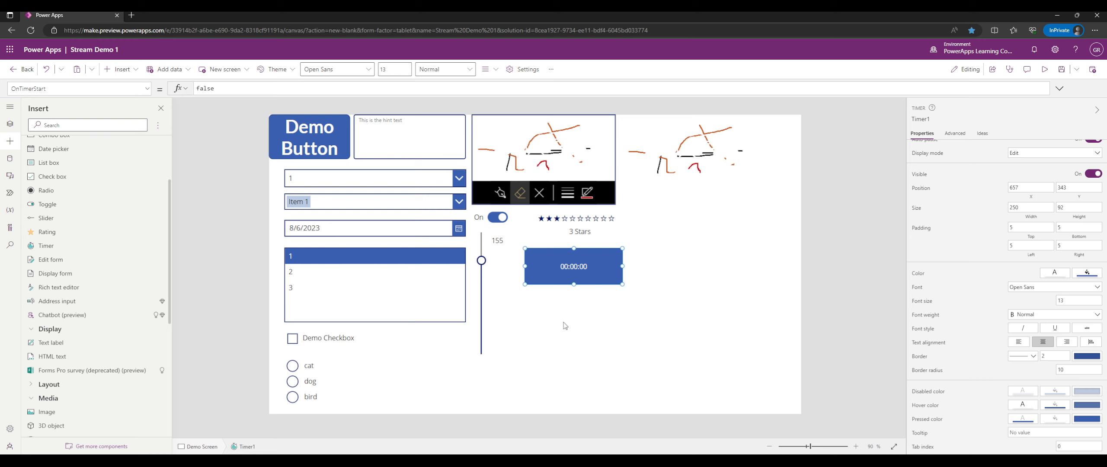
Select the timer and rename it from Timer1 to timDemoTimer.
click(611, 273)
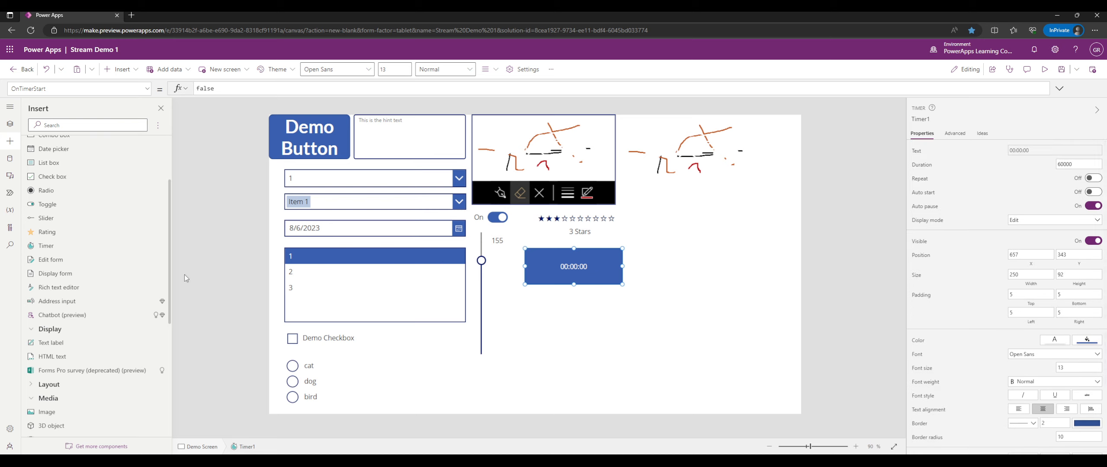
click(913, 120)
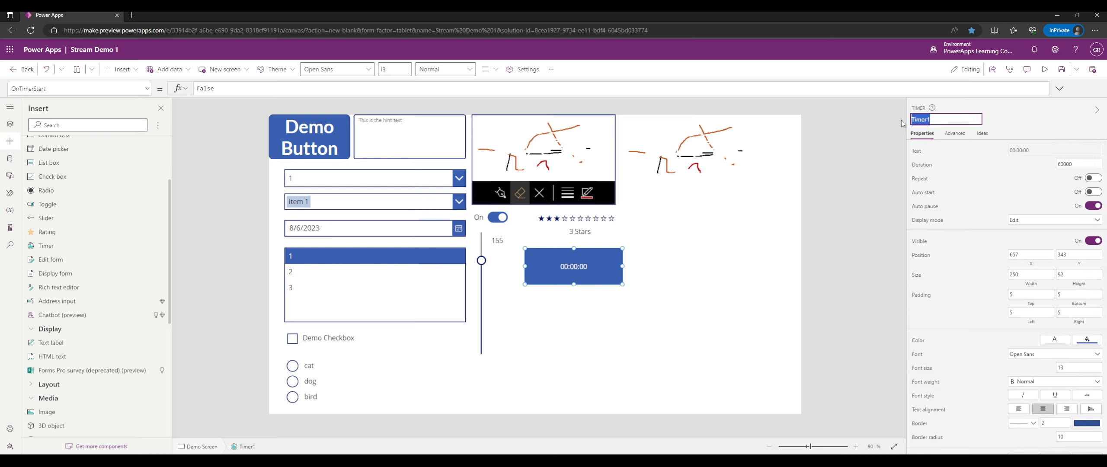
text(timDemoTimer)
key(Return)
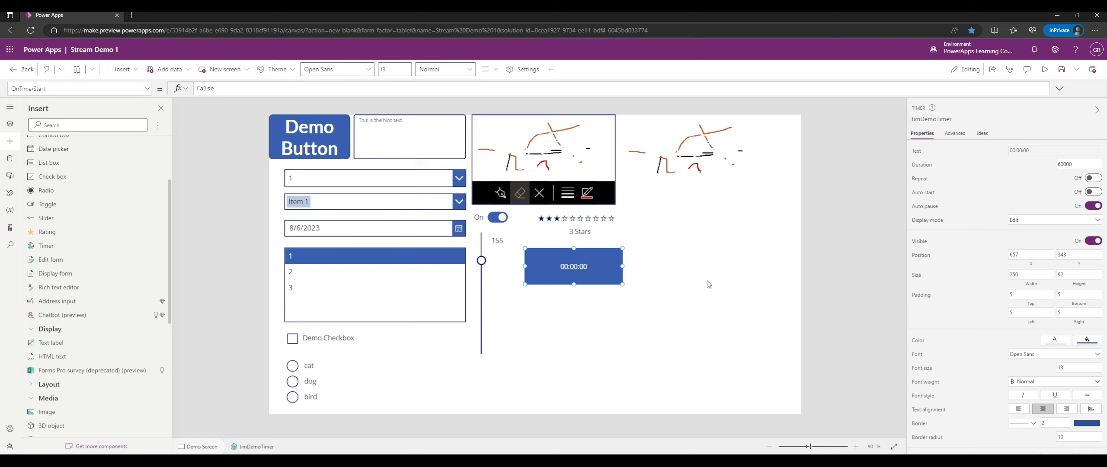
click(594, 312)
click(576, 269)
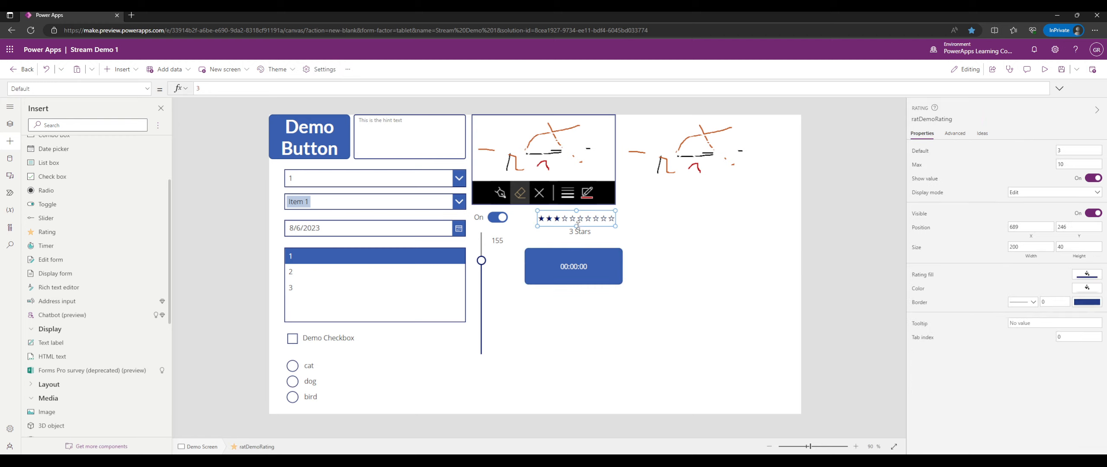
click(389, 213)
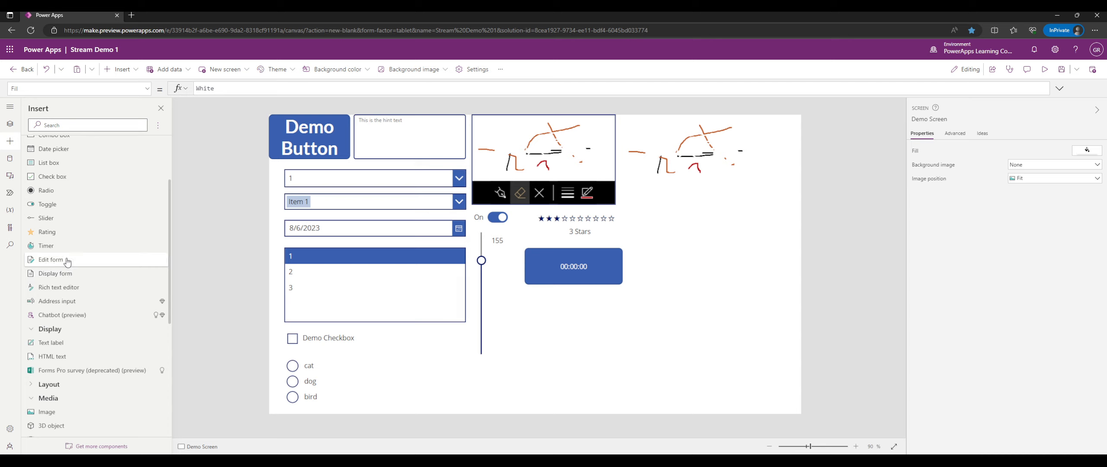
Insert a rich text editor under the timer and resize it to 682 by 221.
scroll(65, 260, down, 2)
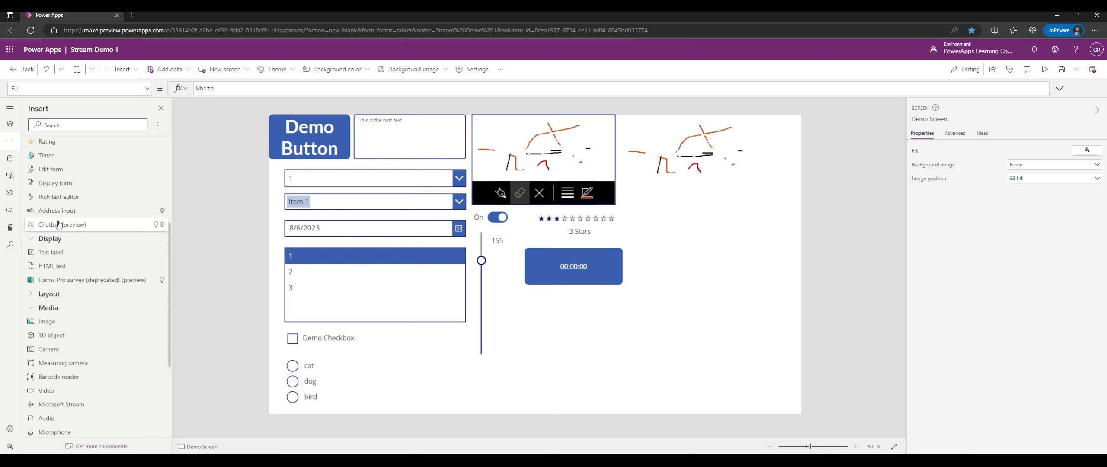
click(77, 197)
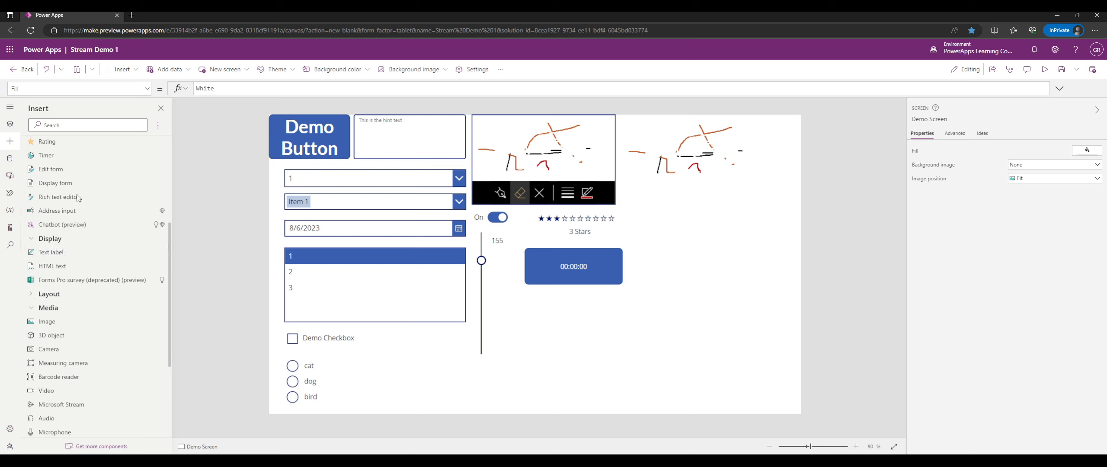
drag(398, 160, 616, 333)
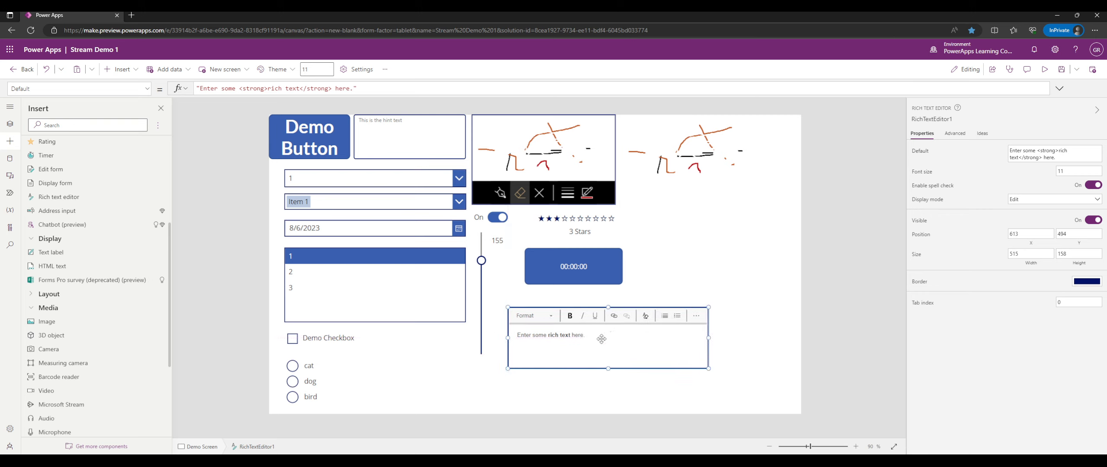
drag(708, 367, 773, 393)
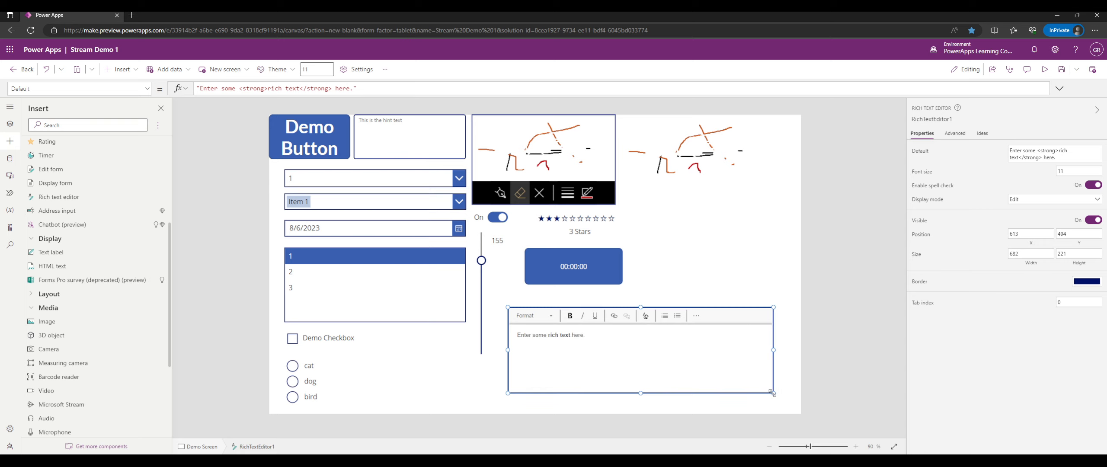
Preview the app and delete the rich text editor's placeholder text.
click(1040, 70)
drag(619, 350, 538, 363)
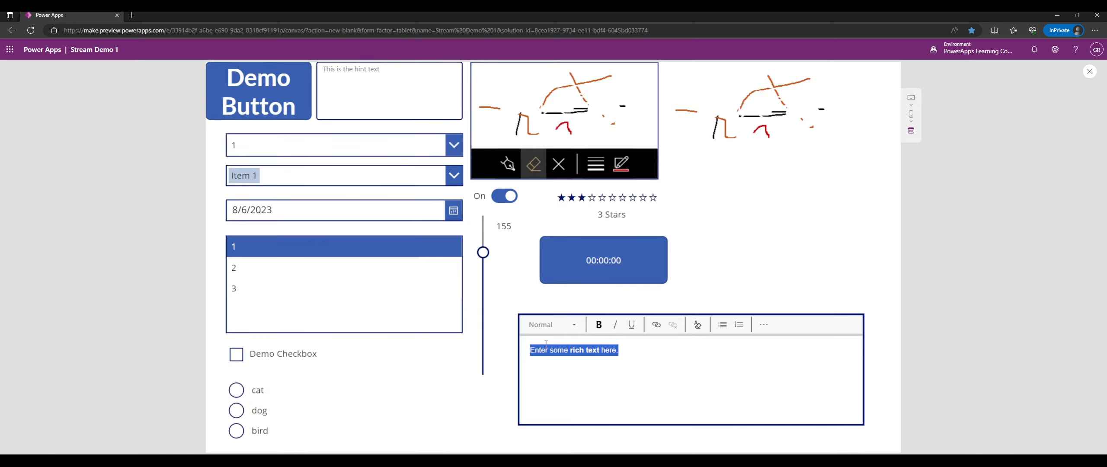
key(BackSpace)
Type sample text in bold and underline, centre the line, and add empty lines below.
click(763, 325)
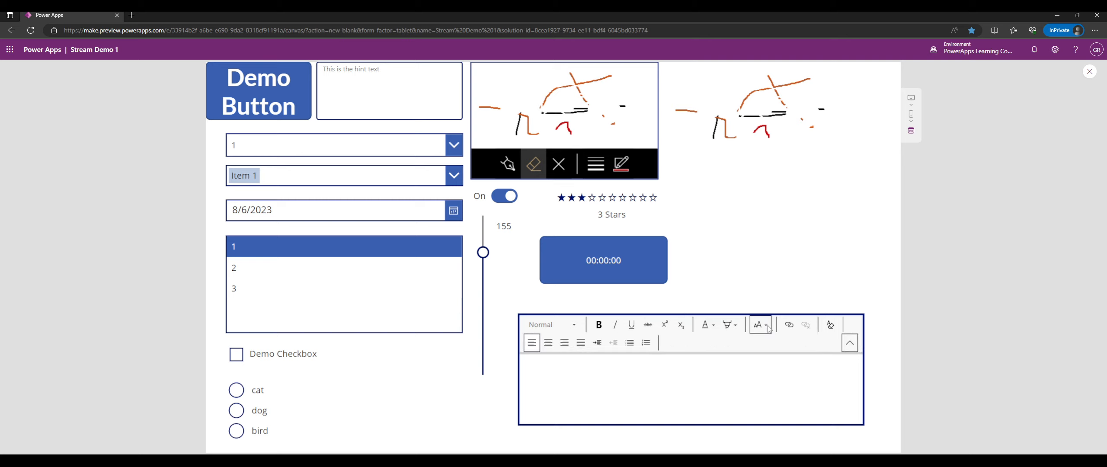
click(598, 327)
text(sdafsdfasd)
click(632, 329)
text(asdfasdfasdf)
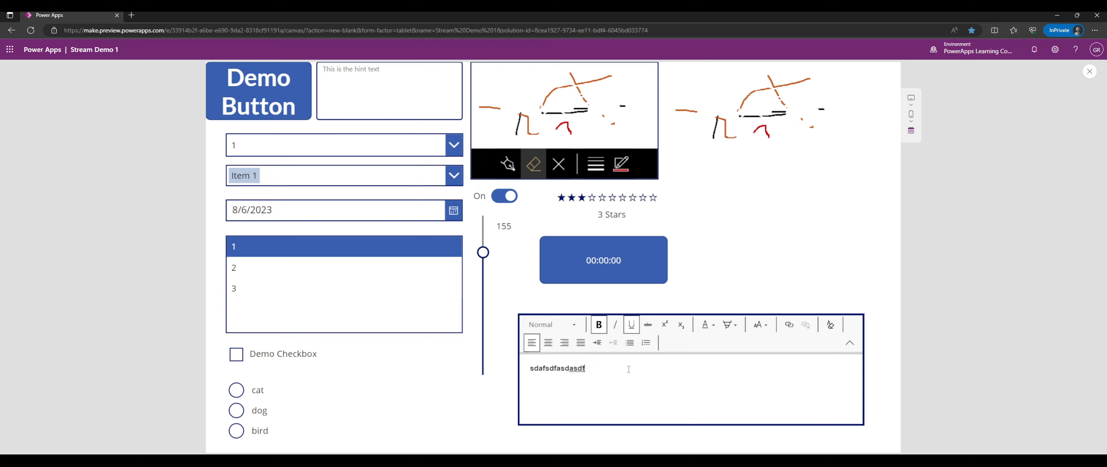
click(547, 343)
drag(722, 368, 648, 369)
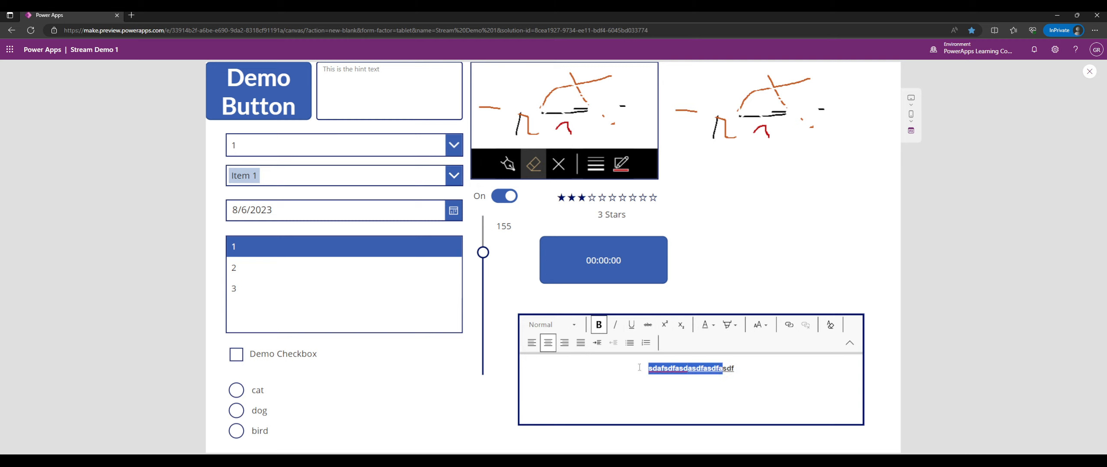
key(ctrl+u)
key(Return)
key(Return)
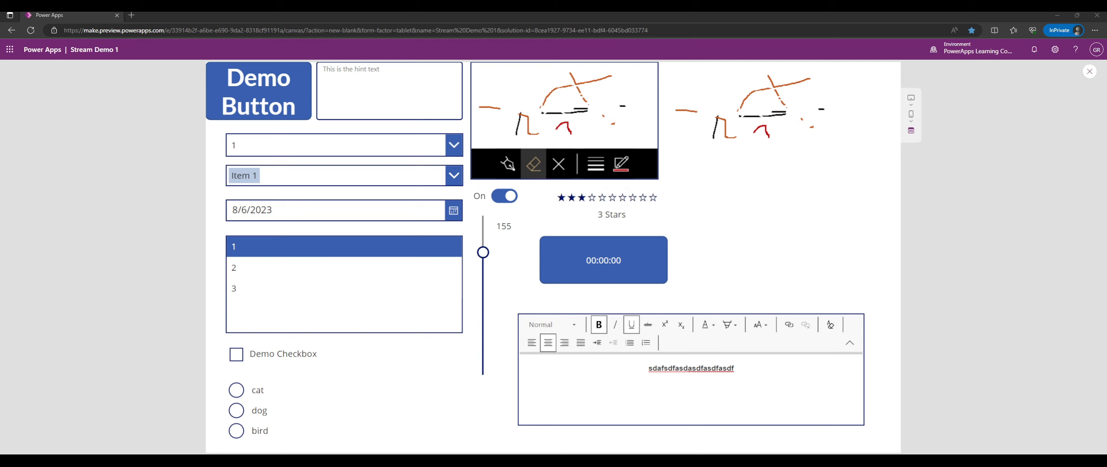
Close the preview, shrink the rich text editor to 428 by 185, and collapse the Input group.
click(1090, 71)
click(593, 383)
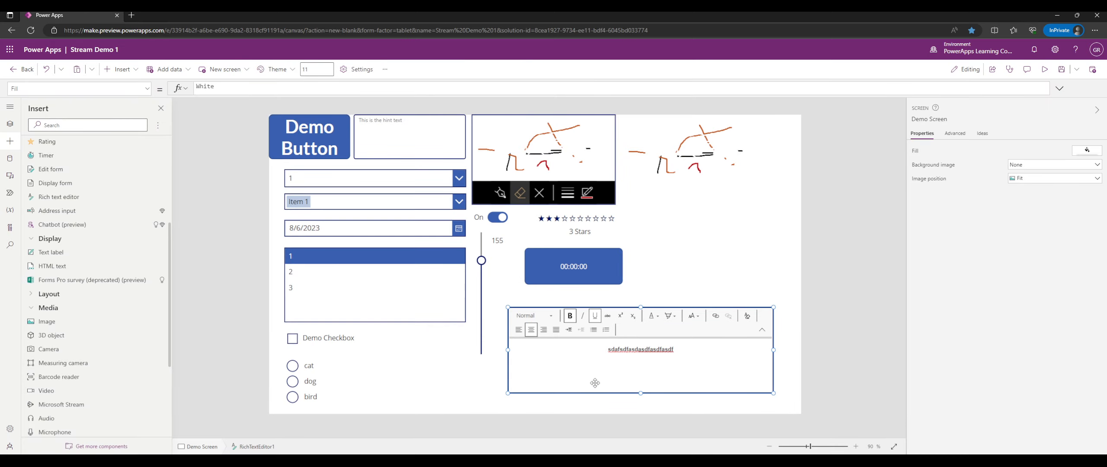
drag(591, 341, 587, 336)
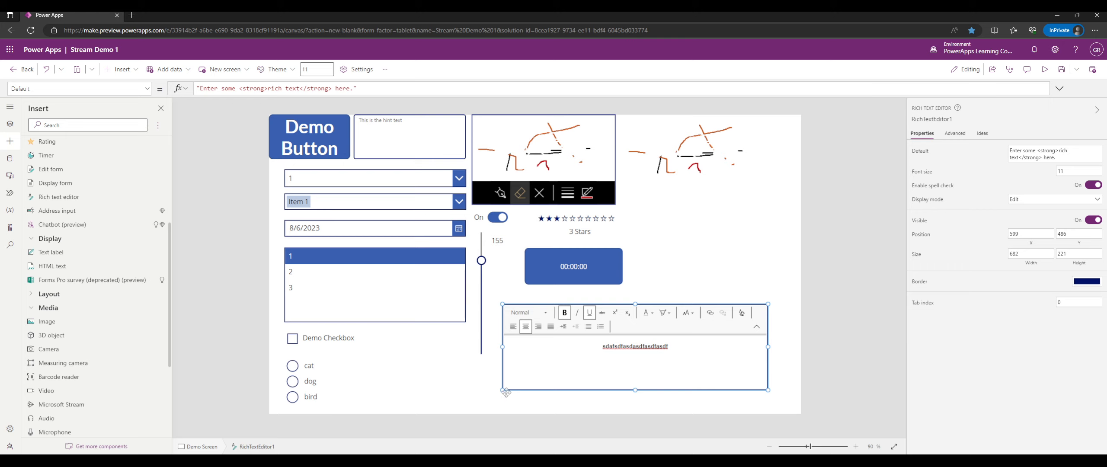
drag(502, 390, 650, 244)
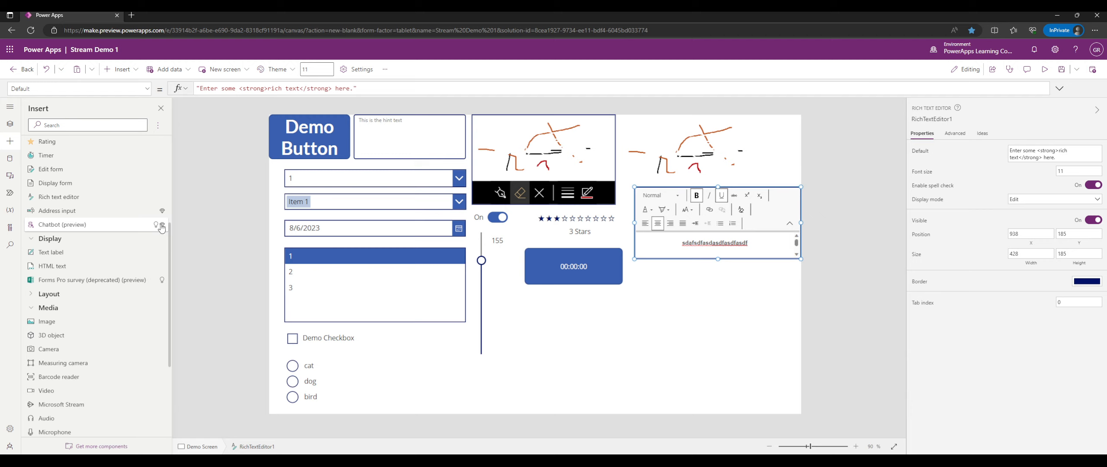
scroll(60, 233, up, 2)
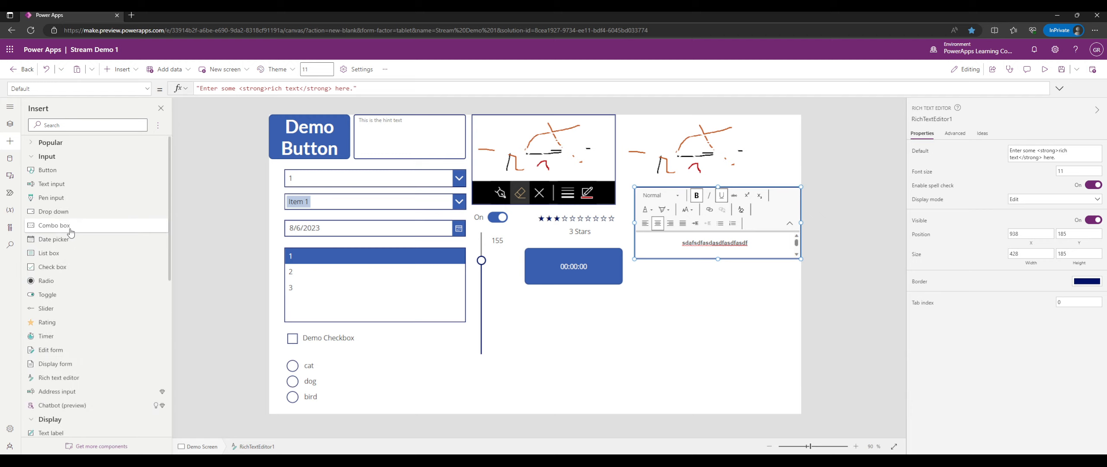
click(45, 156)
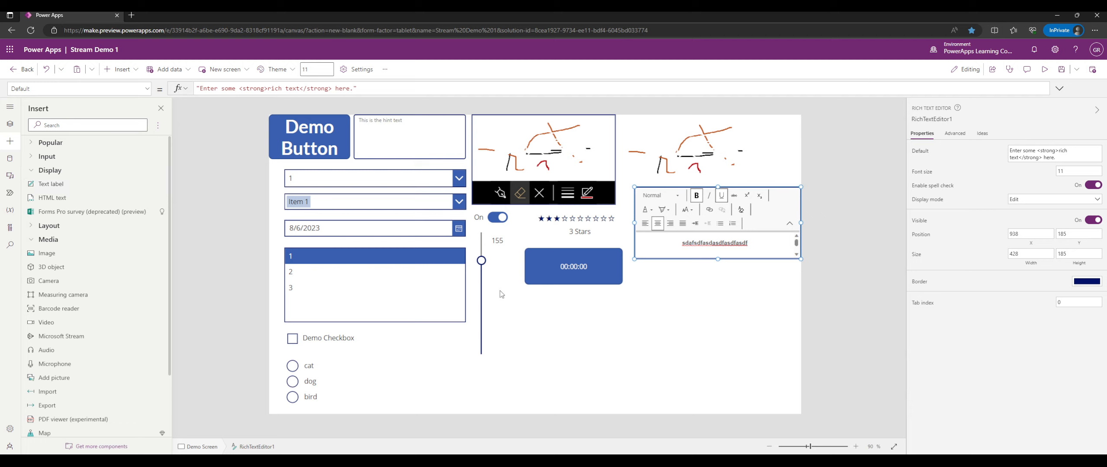
Insert a text label below the timer and centre its text.
click(704, 316)
click(81, 186)
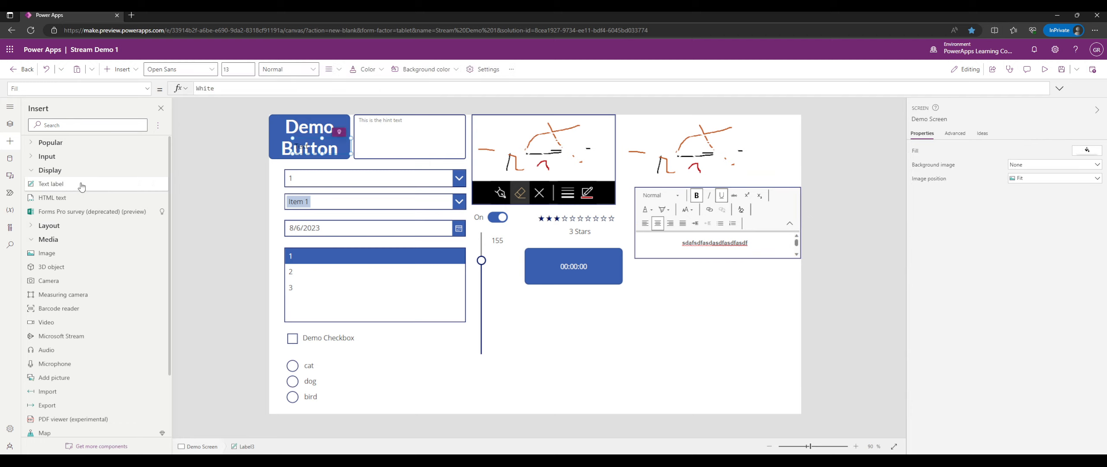
drag(335, 146, 640, 355)
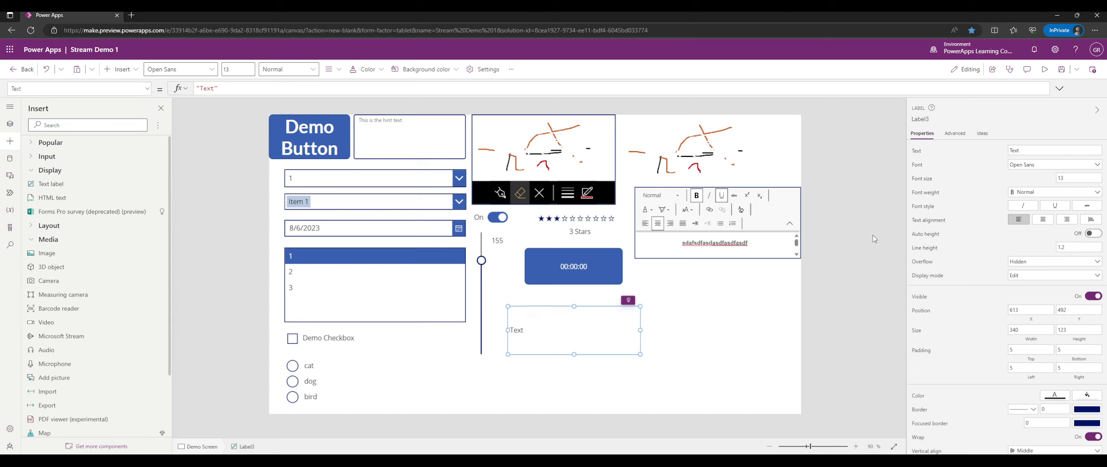
click(1042, 222)
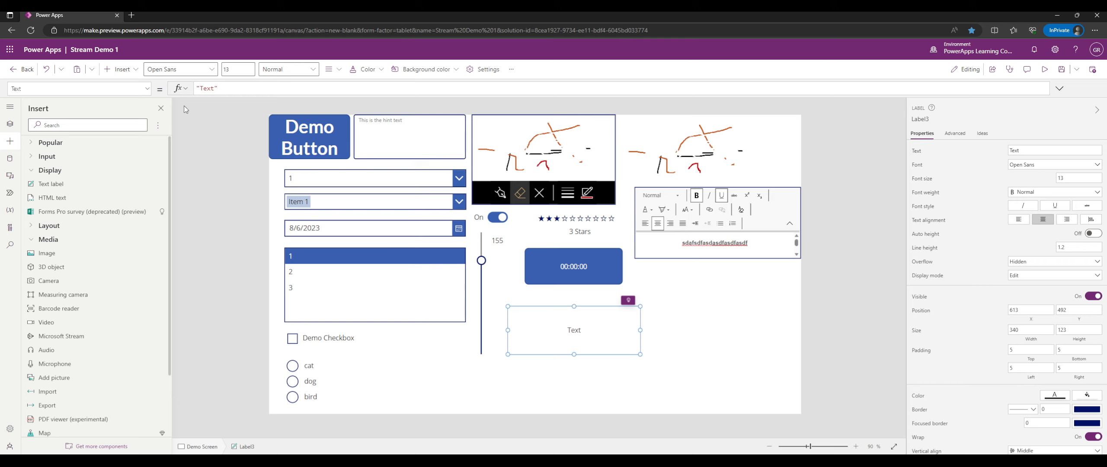
Set the label's Fill property to Color.DarkSlateBlue.
click(147, 88)
scroll(103, 133, up, 6)
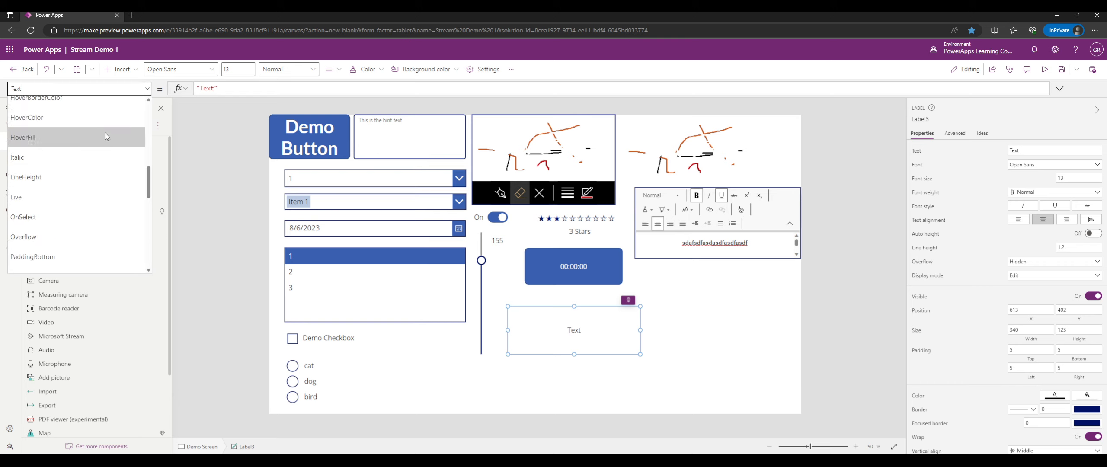
click(106, 133)
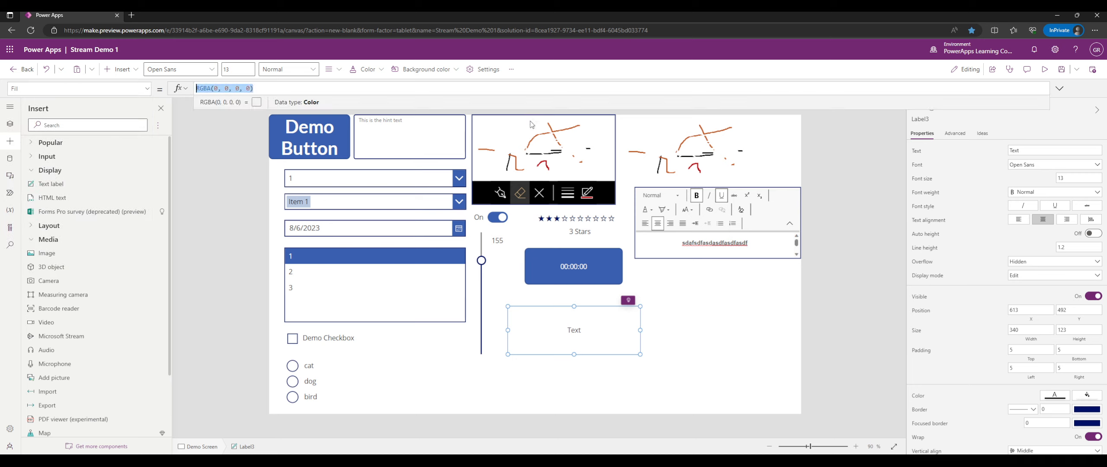
text(Color.DarkSlateBlue)
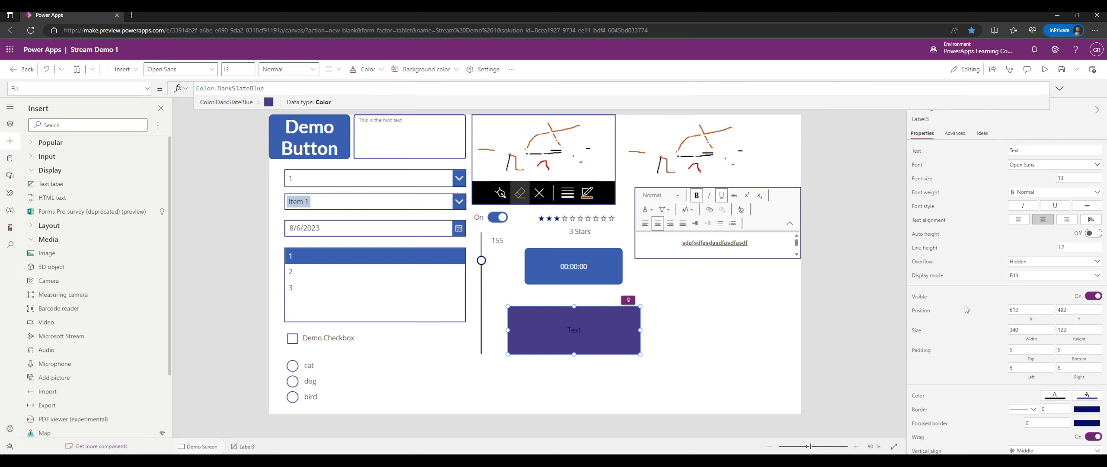
click(726, 316)
Replace the purple label's HoverFill formula Self.Fill with ColorFade( Self.Fill, -30% ).
click(544, 318)
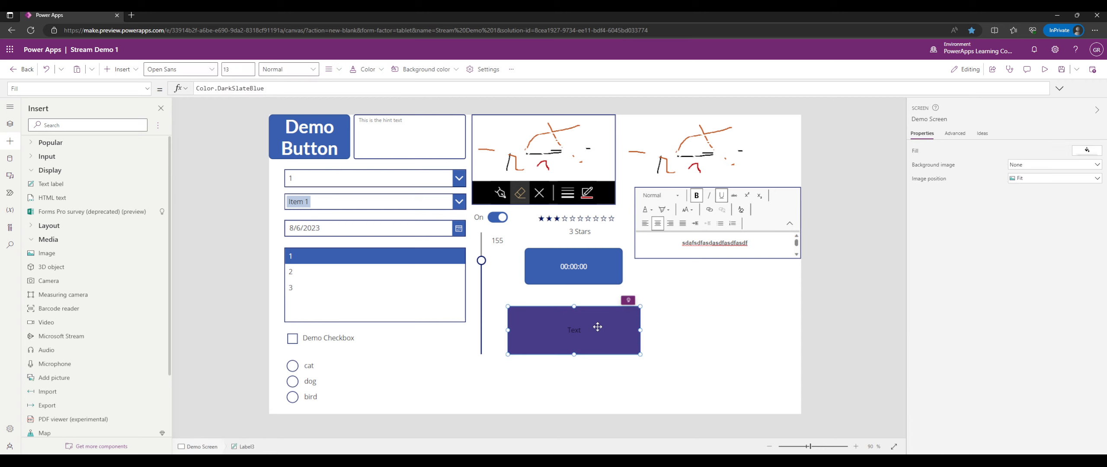
click(108, 88)
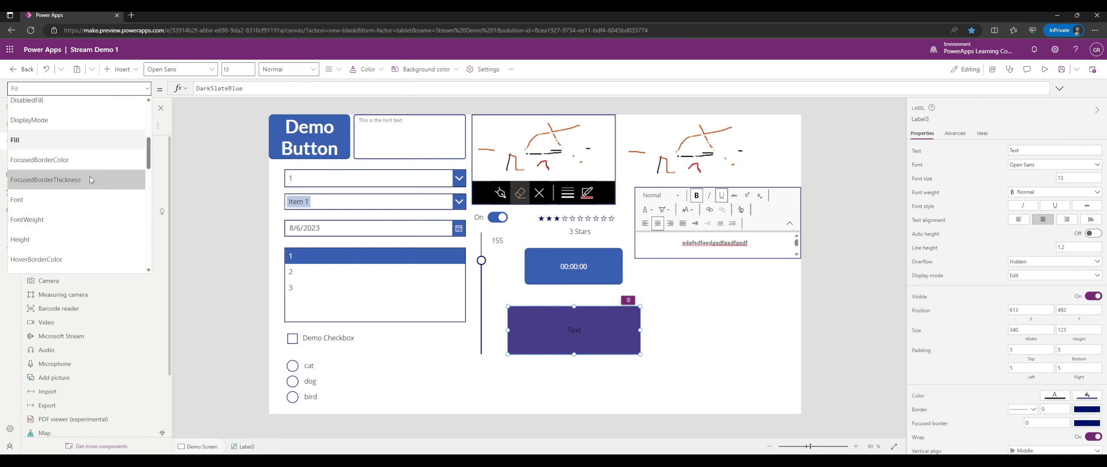
scroll(90, 176, down, 3)
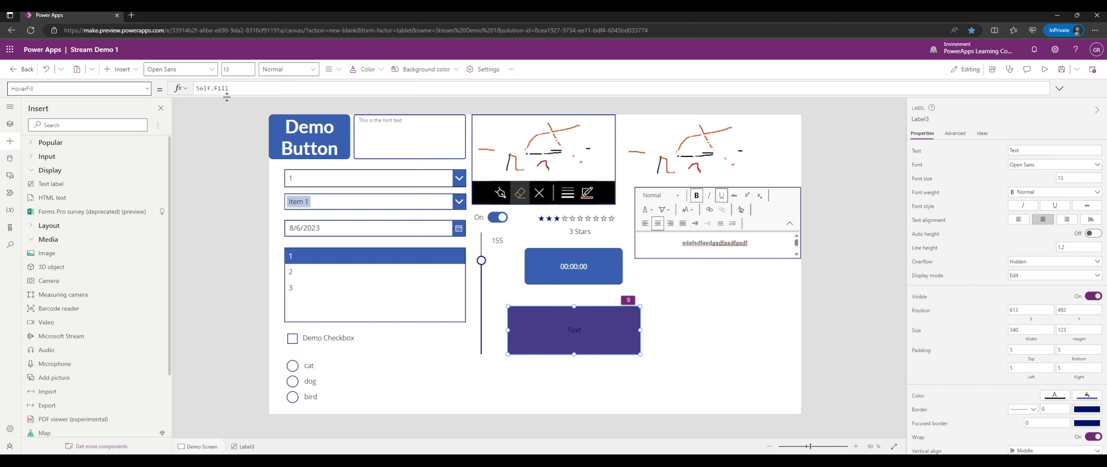
click(335, 89)
key(ctrl+a)
key(BackSpace)
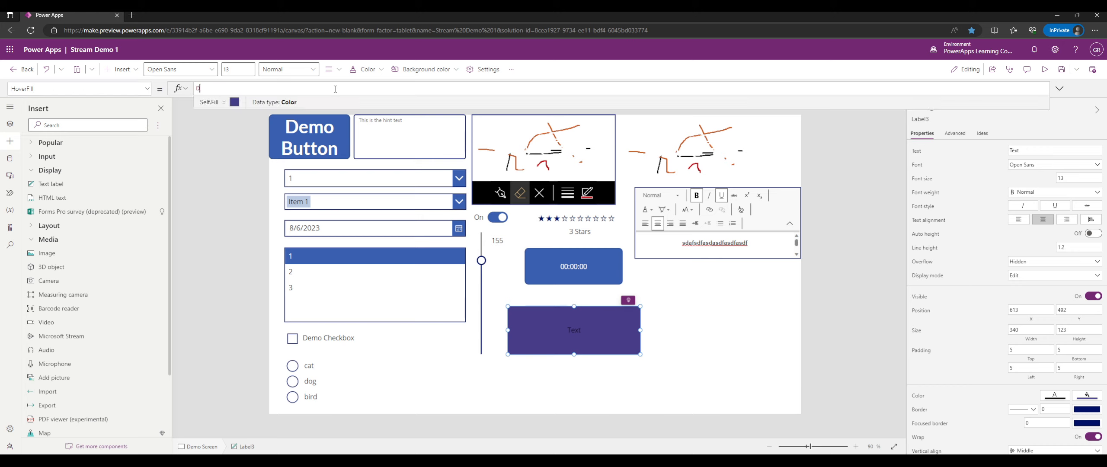
text(Co)
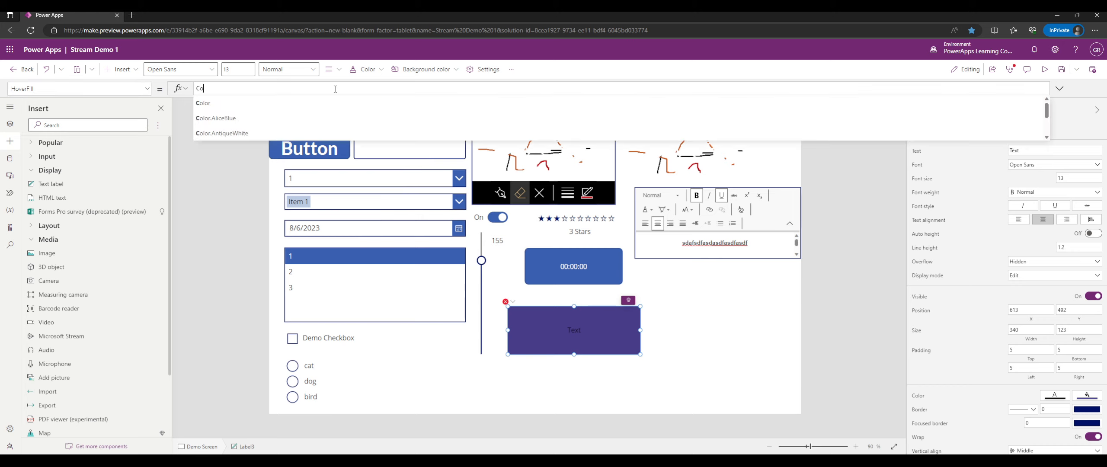
text(lorFade( )
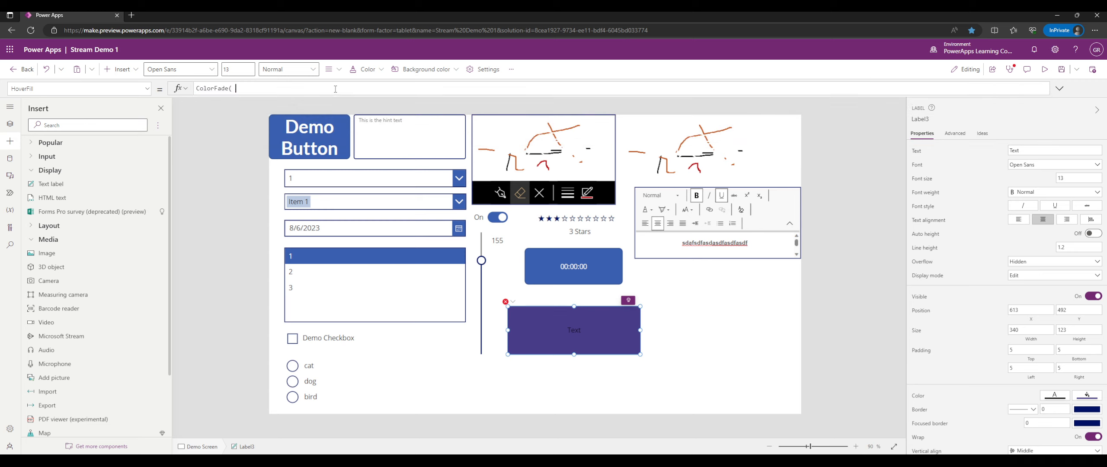
text(Self.Fill, )
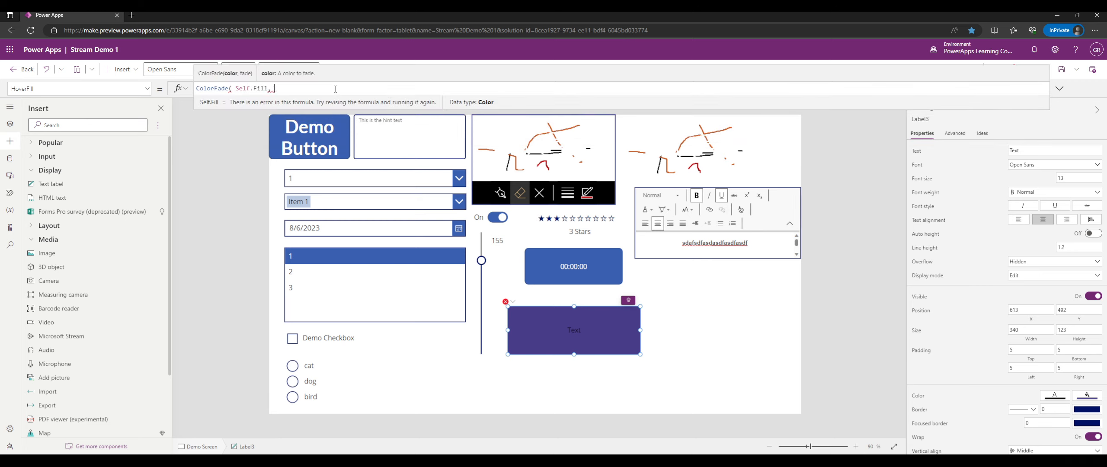
text(-30% ))
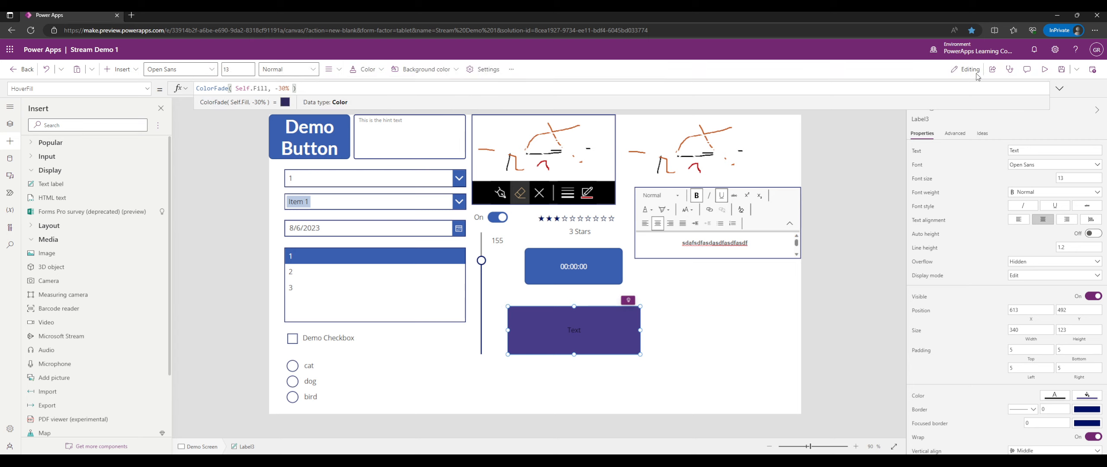
Preview the app and try the label's 30% darker hover colour, then return to editing.
click(1044, 69)
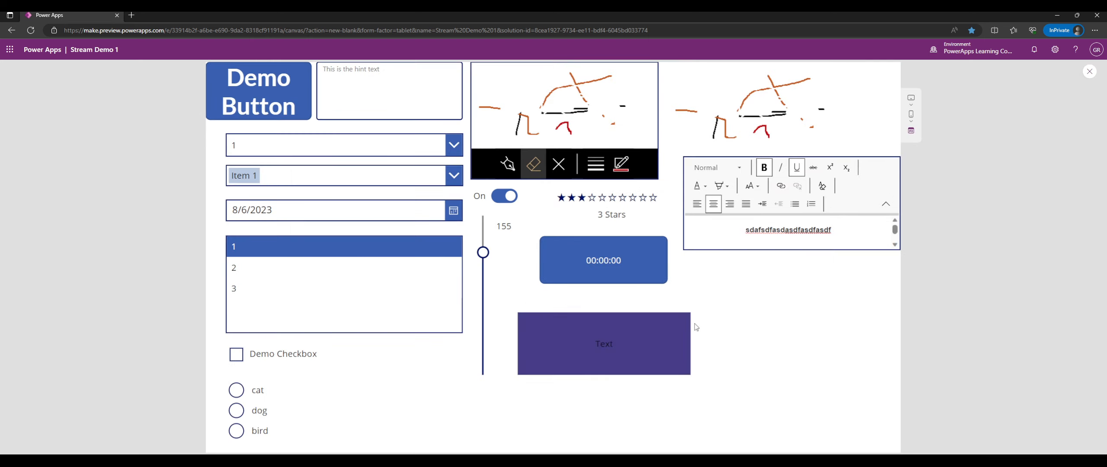
click(622, 333)
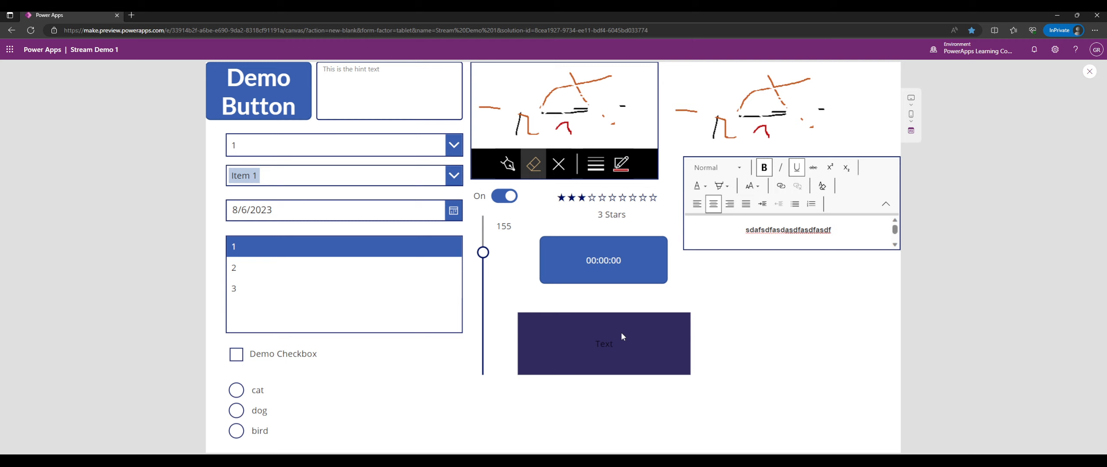
click(621, 333)
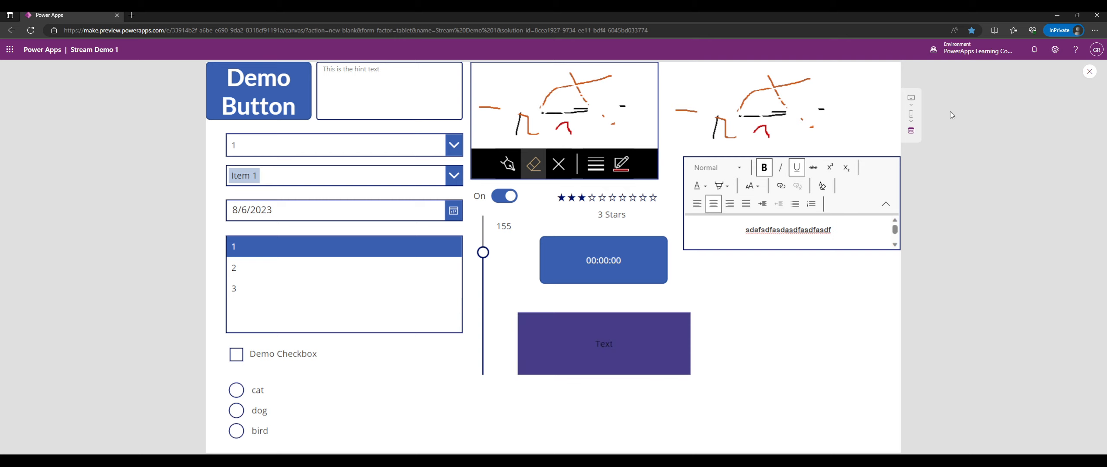
click(1088, 73)
click(613, 344)
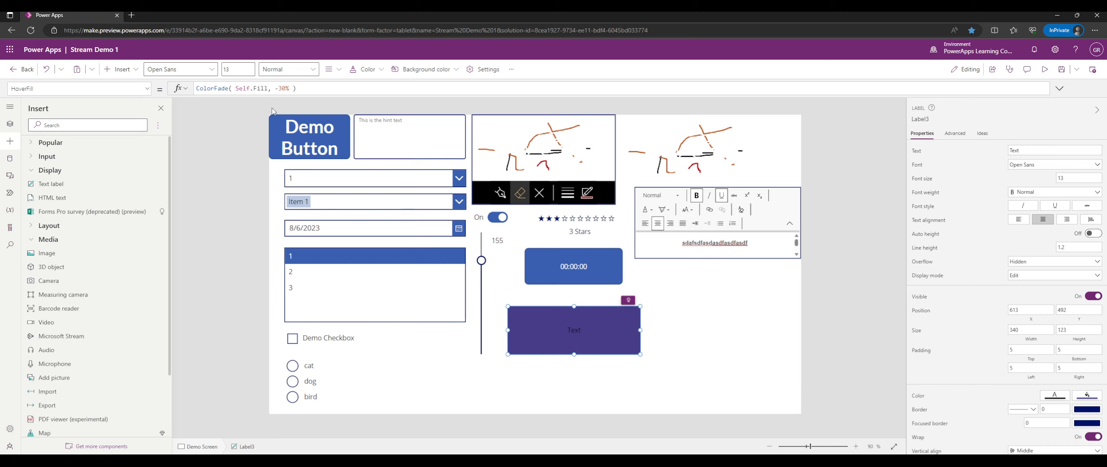
View the purple label's OnSelect formula in the property list.
click(147, 88)
scroll(69, 173, down, 5)
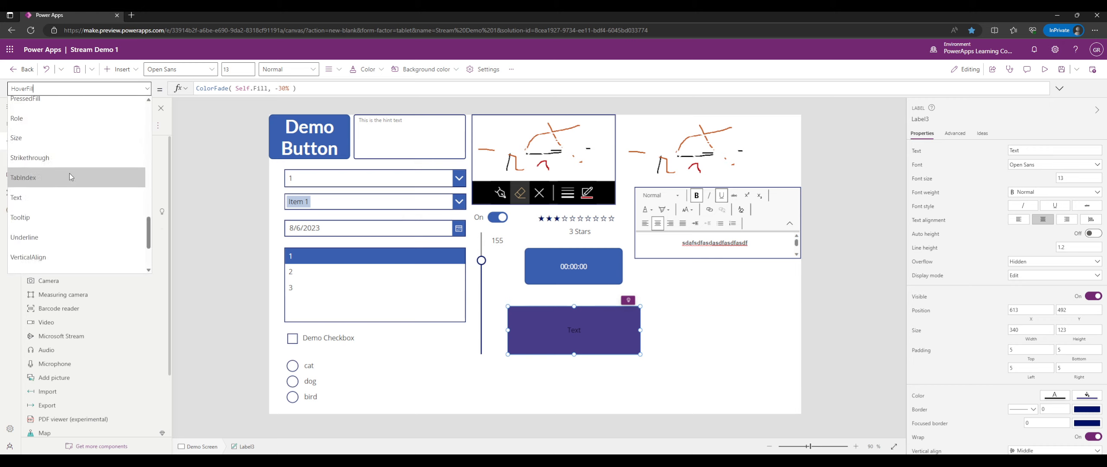
scroll(69, 173, up, 3)
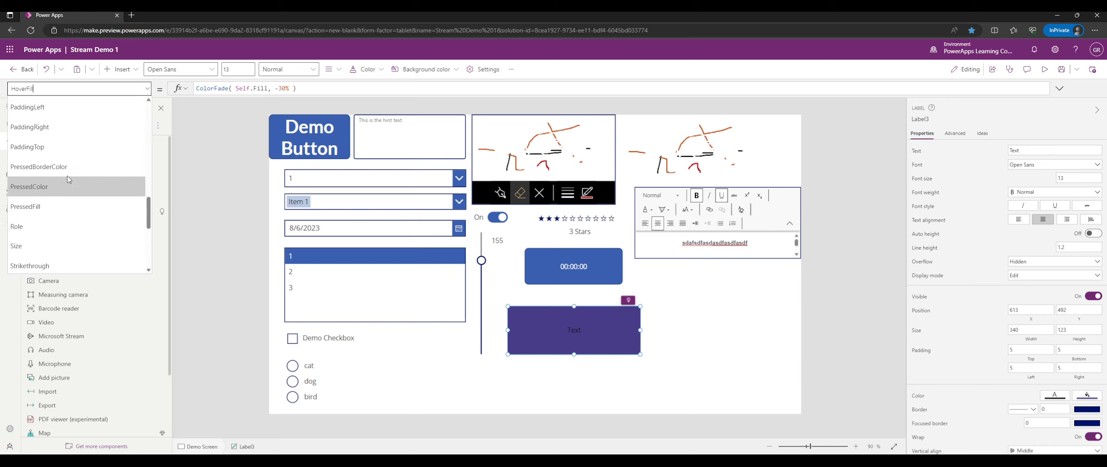
scroll(68, 175, up, 3)
click(68, 176)
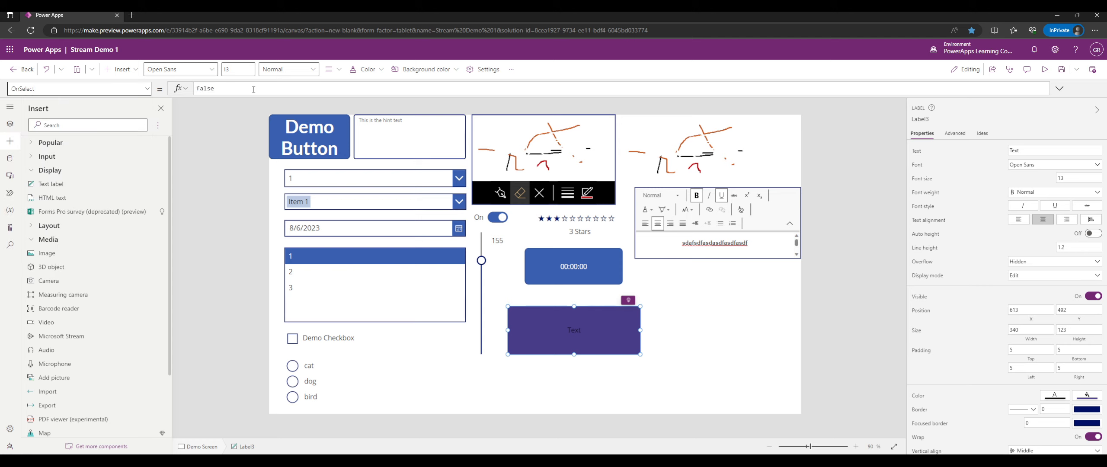
Move the purple label up under the timer to 657, 475, sized 250 by 123.
click(742, 319)
click(621, 323)
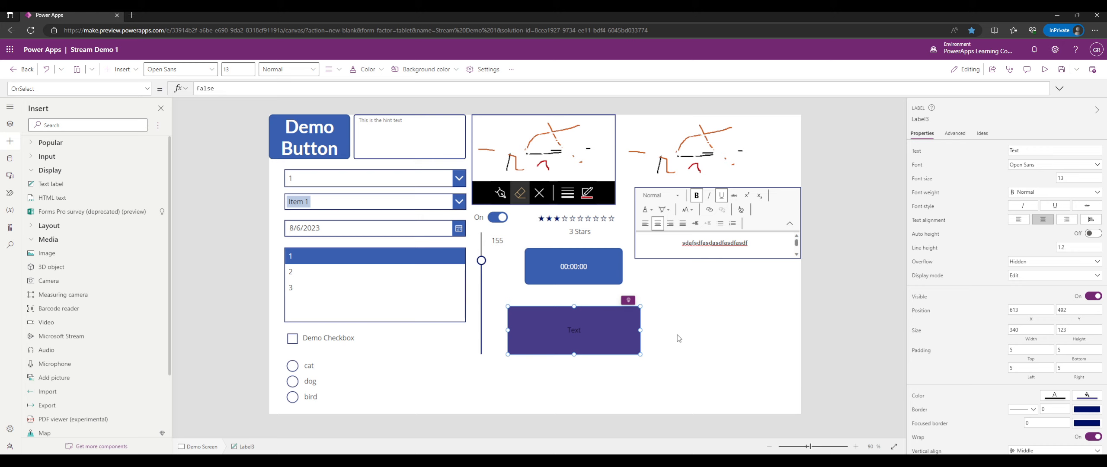
mouse_move(612, 332)
mouse_down()
mouse_move(632, 323)
mouse_move(622, 324)
mouse_up()
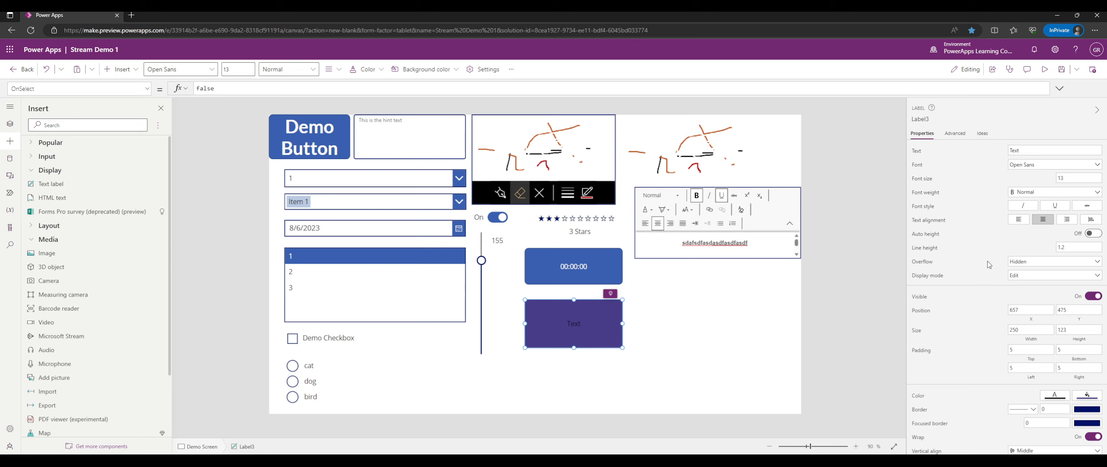
scroll(988, 261, down, 3)
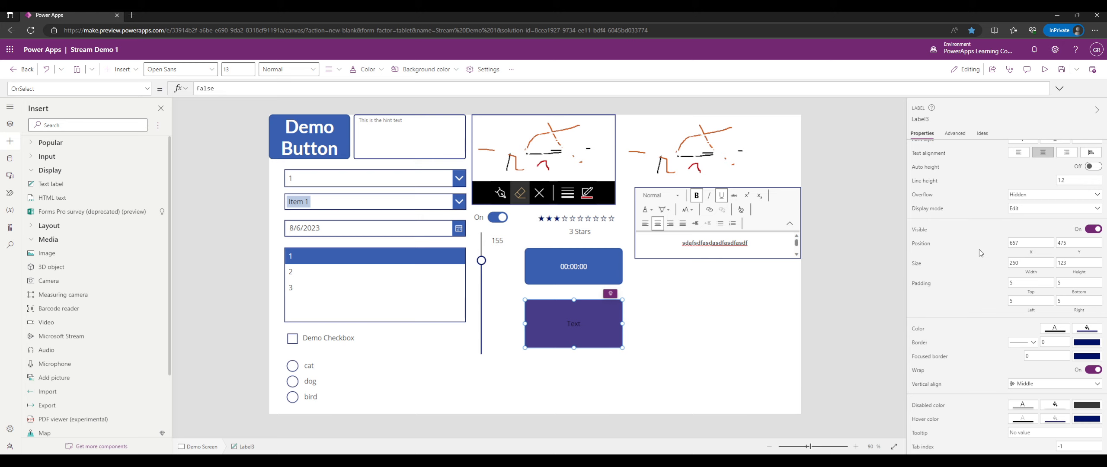
click(686, 313)
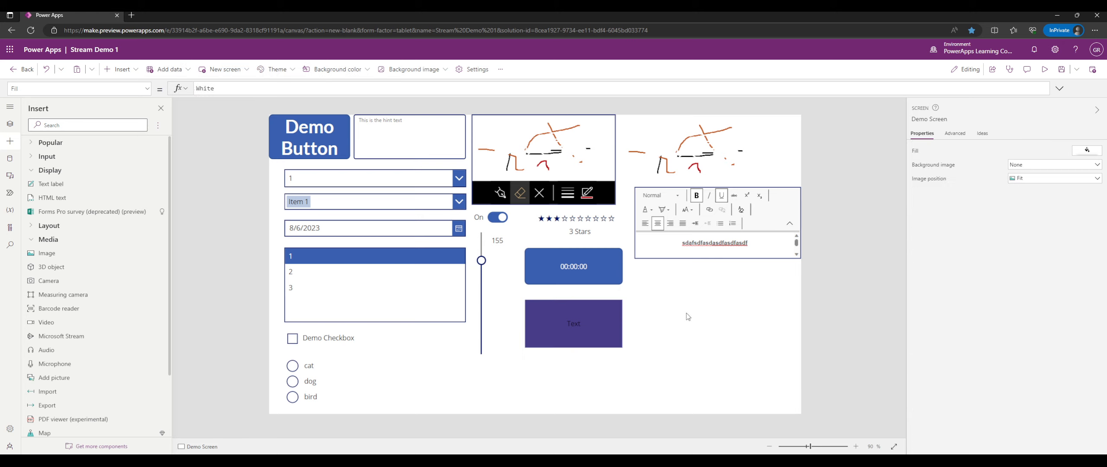
click(620, 313)
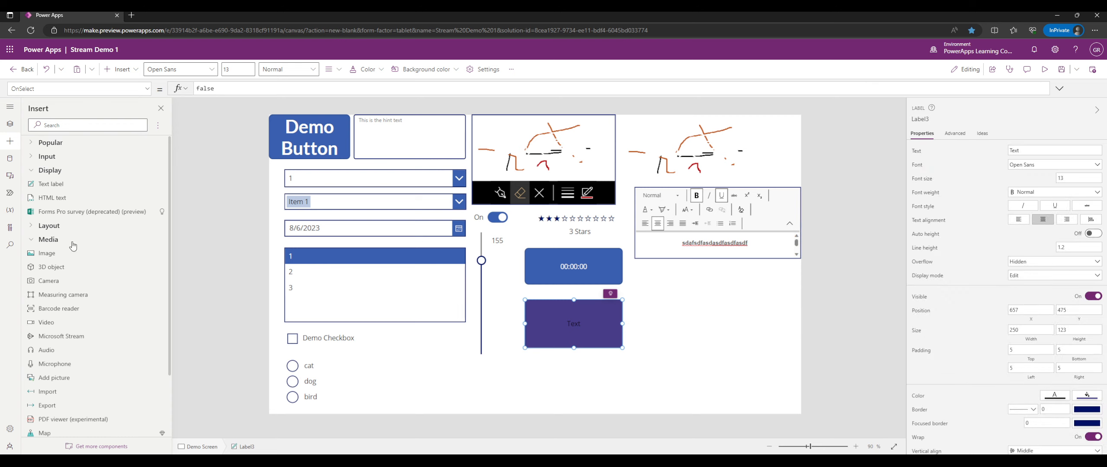
Insert an HTML text control below the purple label and narrow it to 250 wide.
click(89, 199)
drag(346, 143, 628, 395)
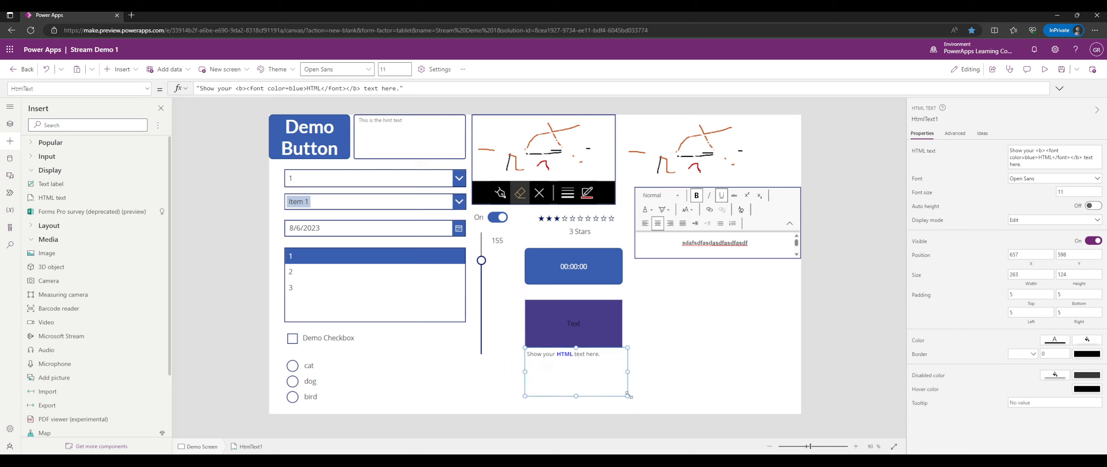
scroll(140, 246, down, 2)
scroll(138, 246, up, 2)
drag(628, 372, 623, 372)
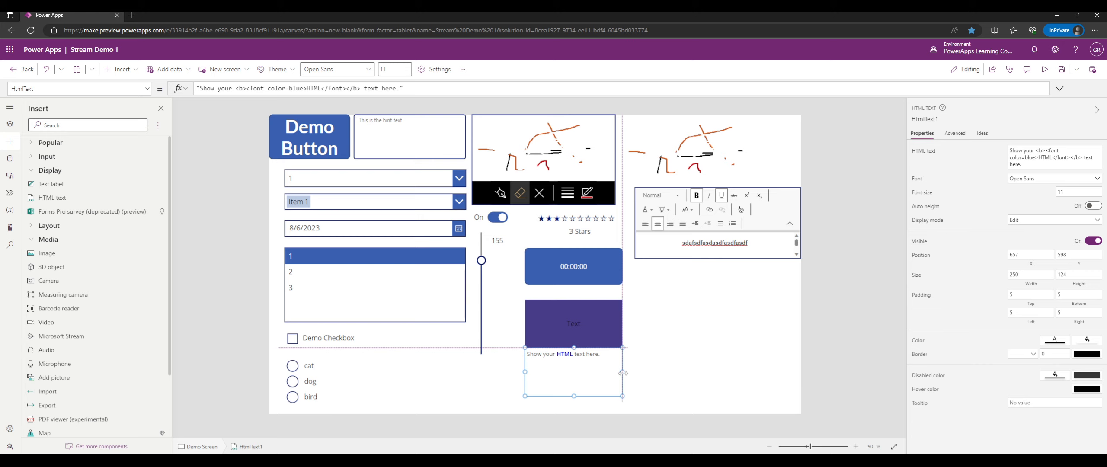
Open the HtmlText formula and place the cursor before the bold tag.
click(1037, 159)
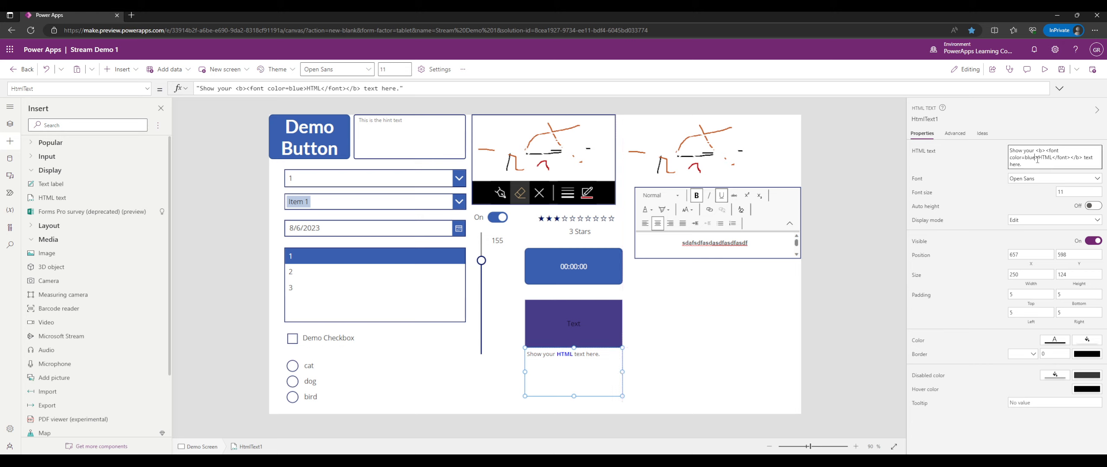
click(476, 88)
drag(396, 88, 360, 89)
click(236, 88)
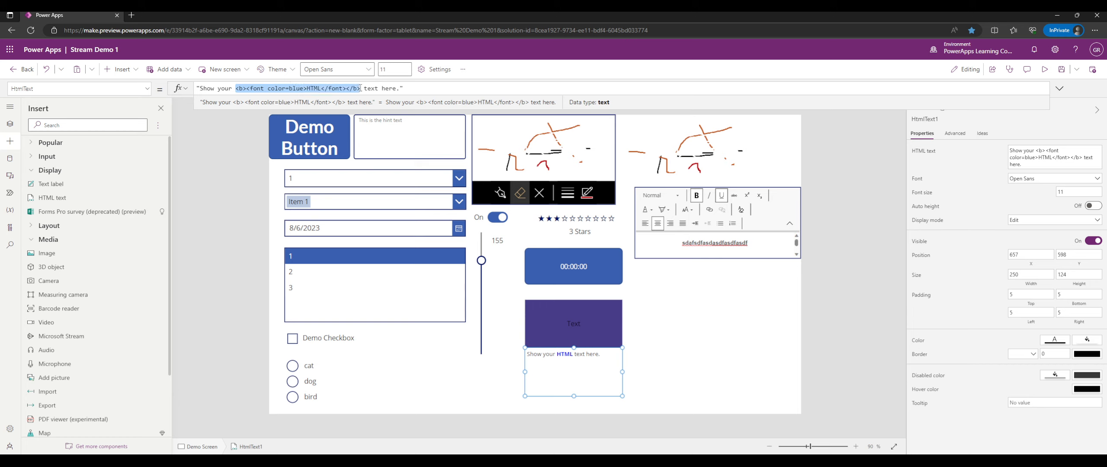
Wrap the word 'your' in <u></u> underline tags in the HtmlText formula.
click(216, 88)
key(Right)
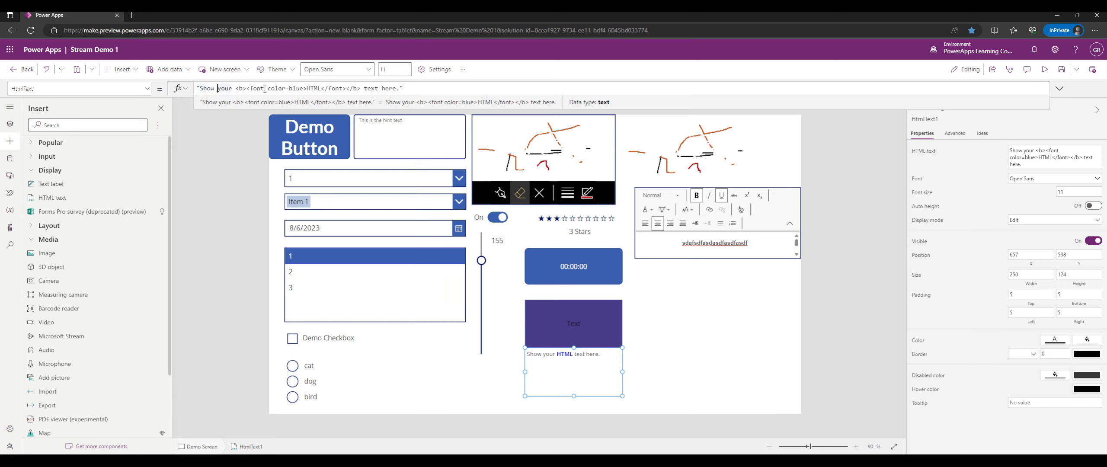
text(<u>your)
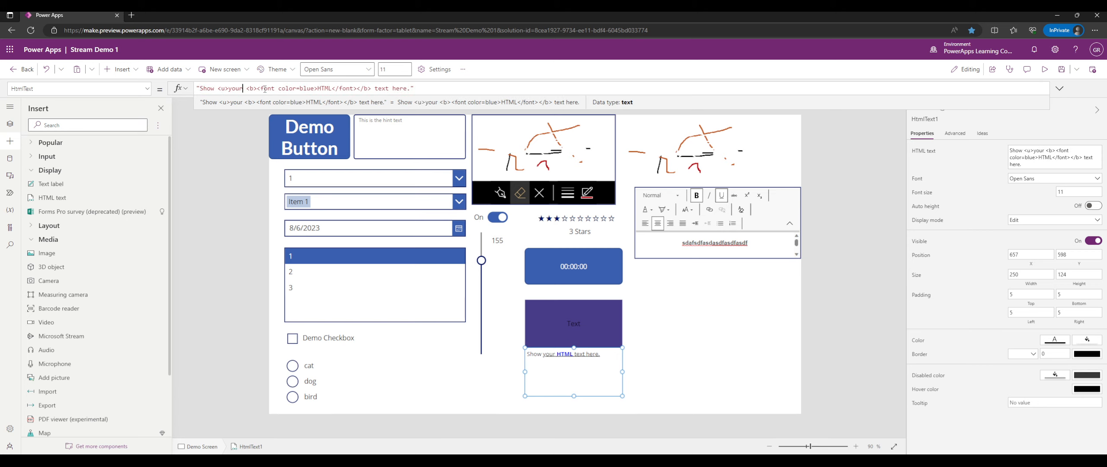
text(</u)
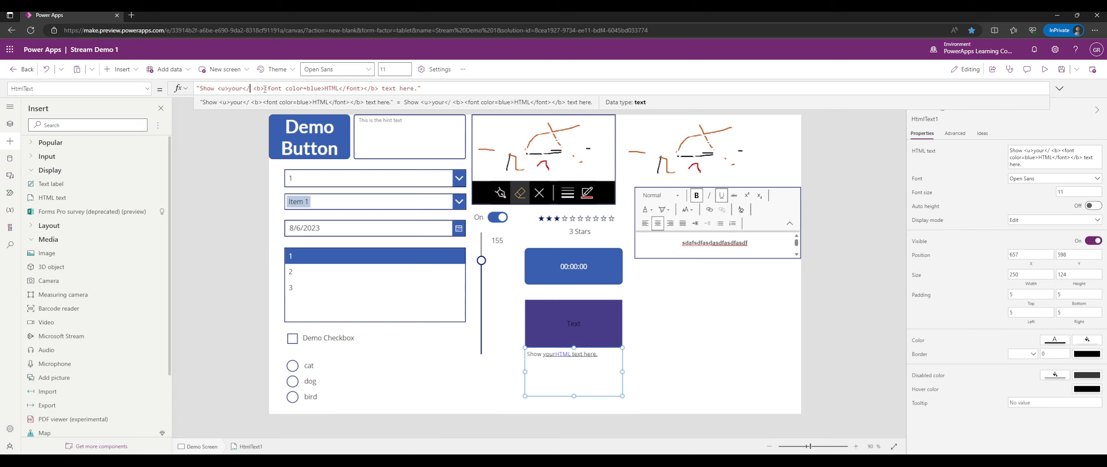
text(>)
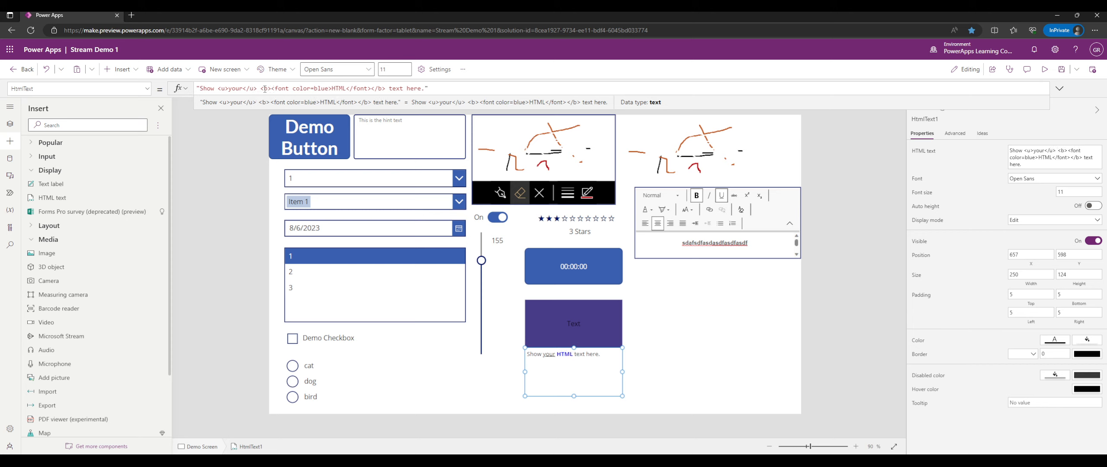
Move the HTML text control up beside the purple label.
click(661, 329)
click(581, 367)
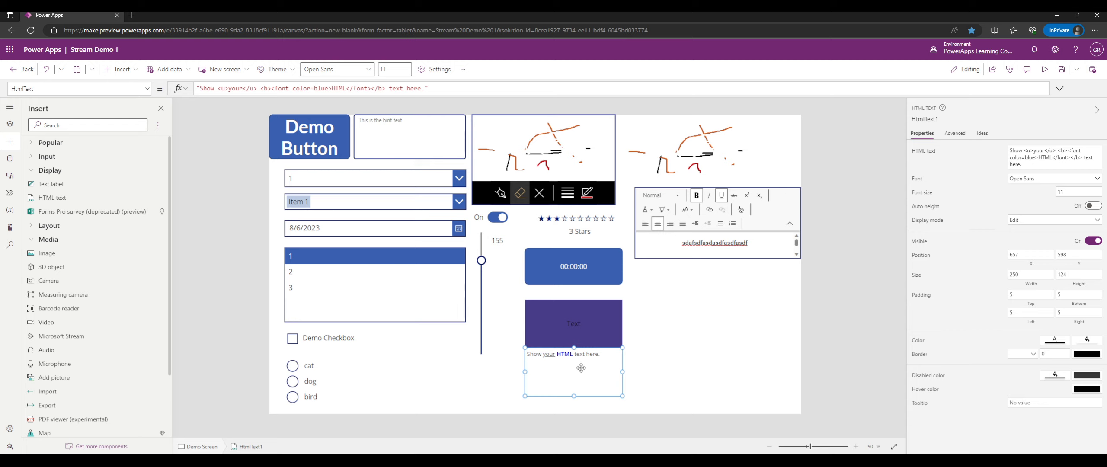
drag(573, 374, 669, 326)
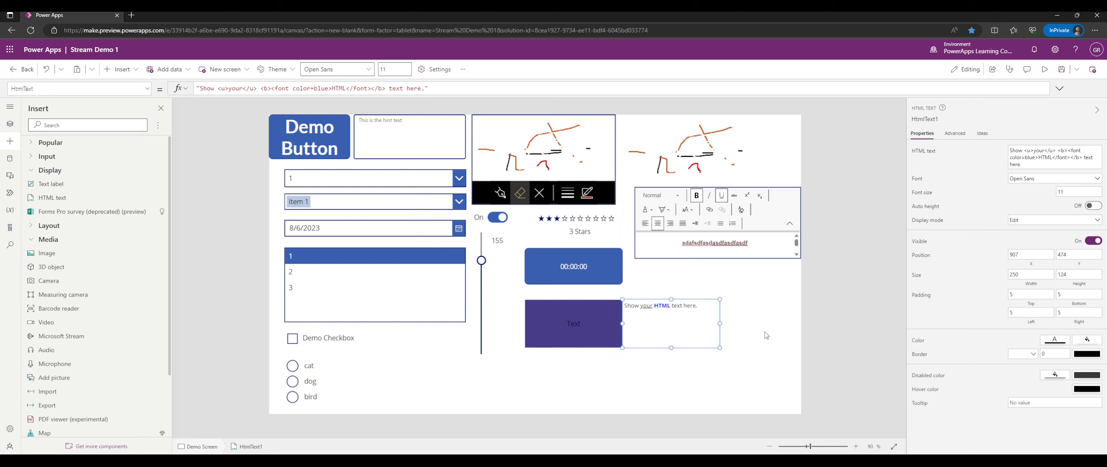
Change the underlined word from 'your' to 'my' in the HtmlText formula.
click(436, 88)
key(BackSpace)
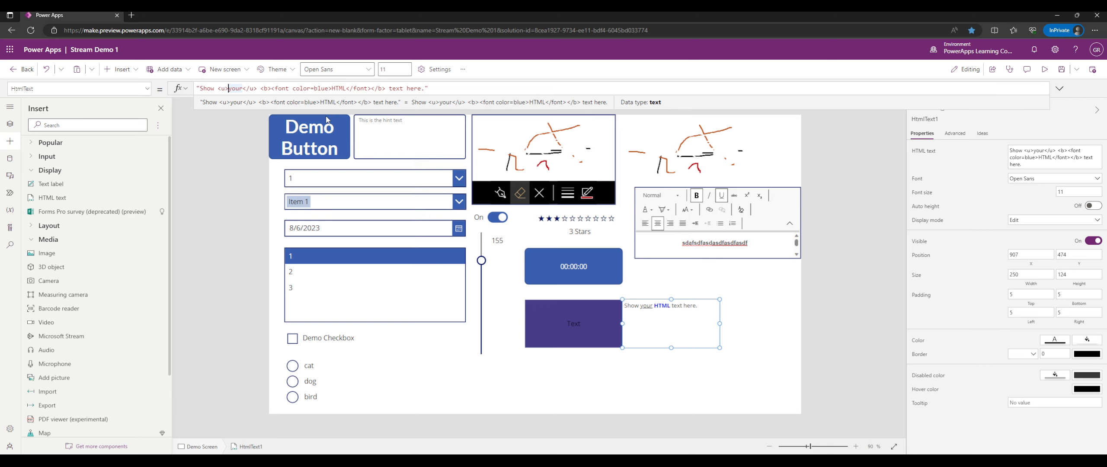
key(BackSpace)
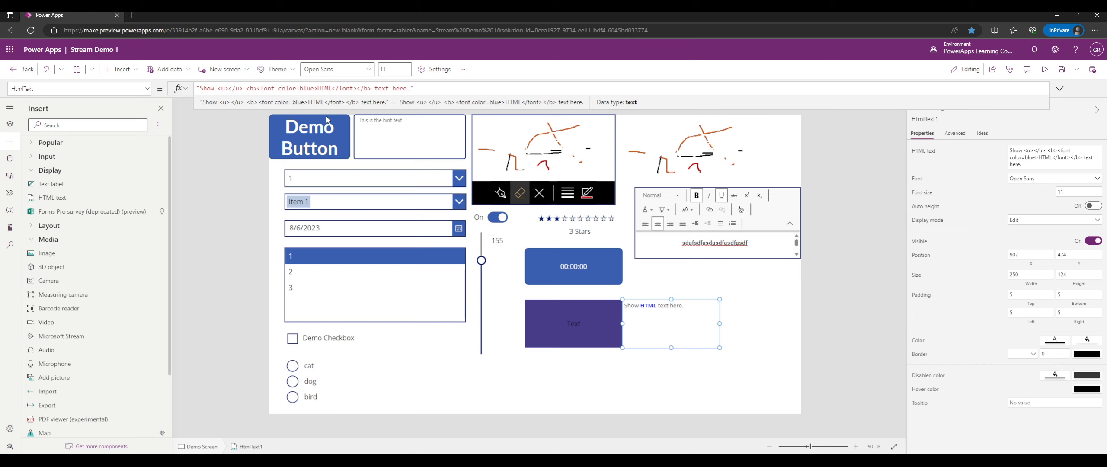
text(my)
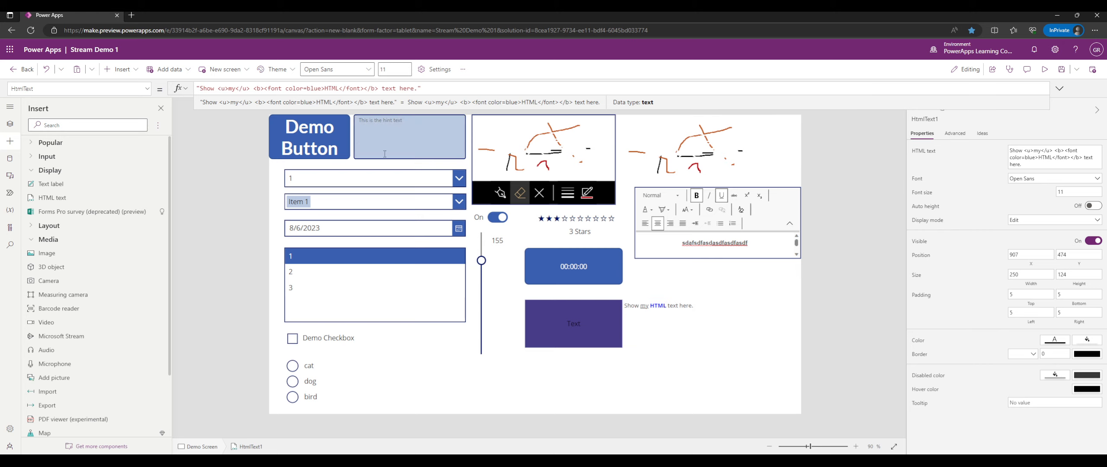
click(211, 157)
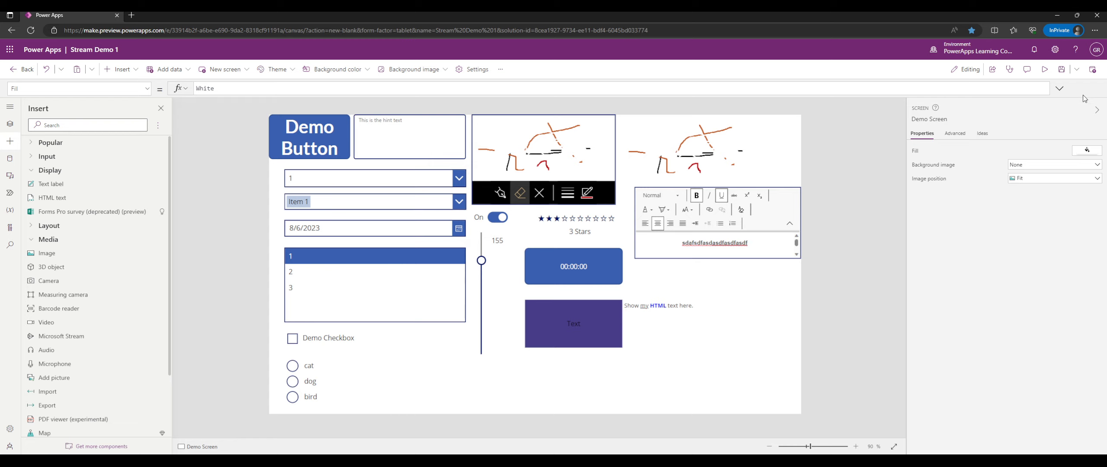
click(1045, 69)
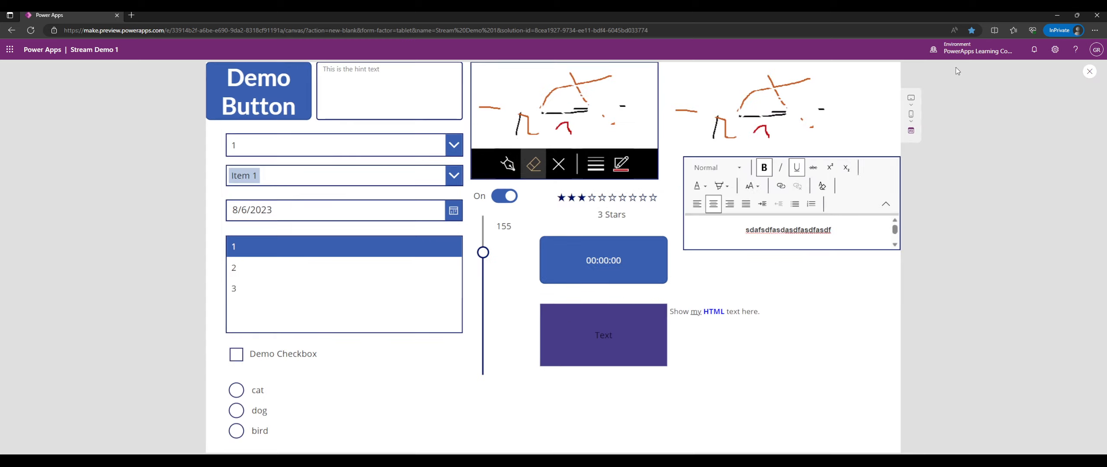
key(Escape)
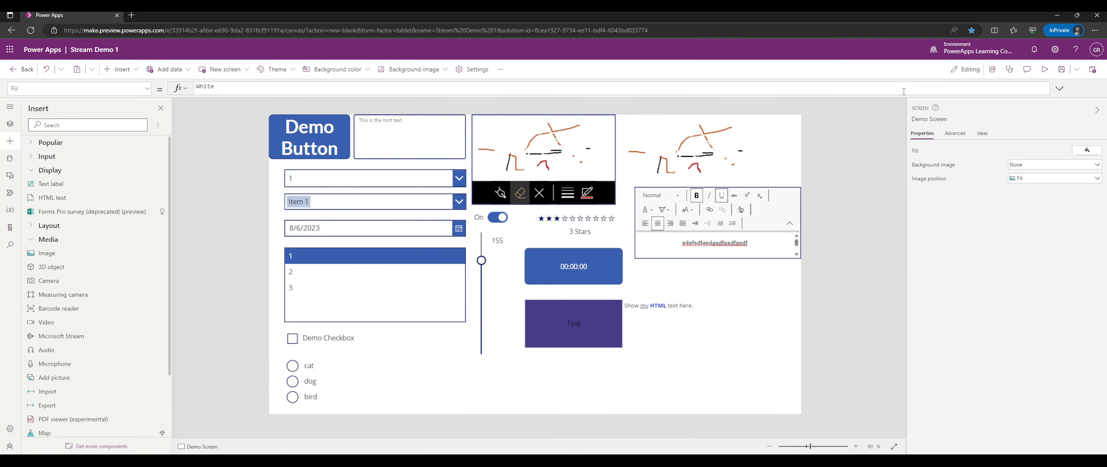
click(434, 140)
key(alt+f)
key(alt+d)
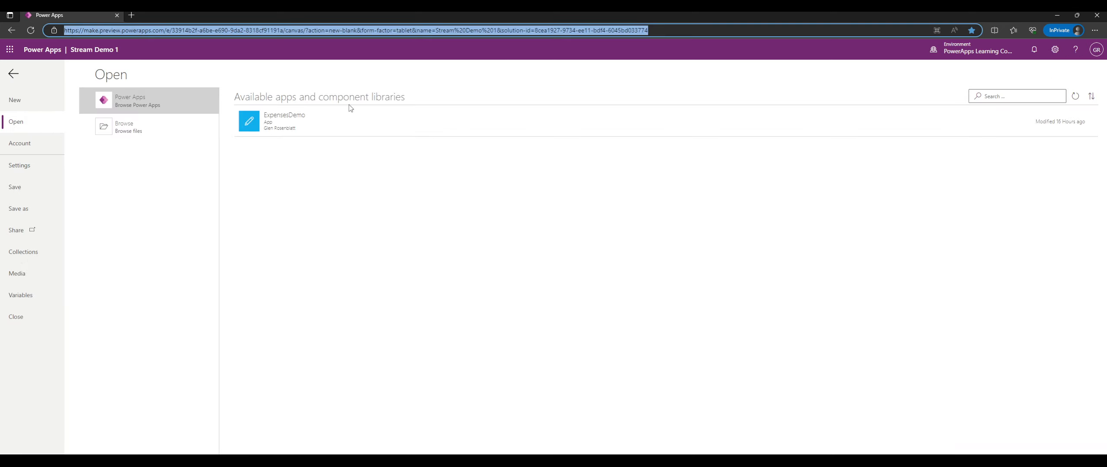
click(14, 73)
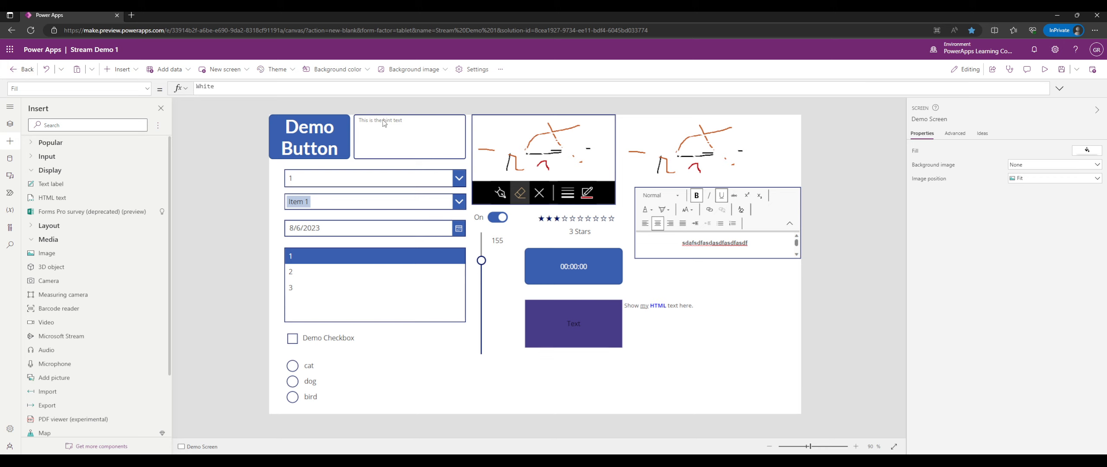
click(438, 144)
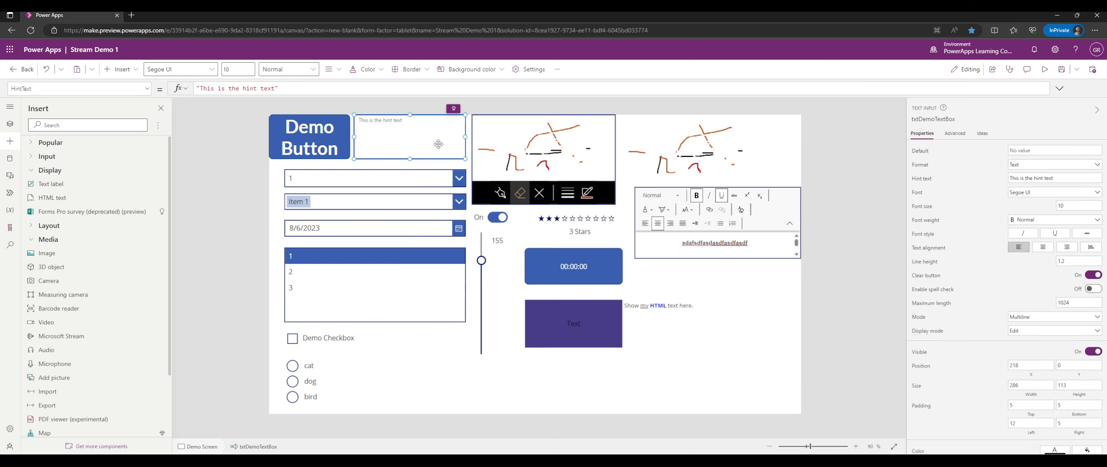
Preview the app and type sample text into the hint-text box, then exit preview and select HtmlText1.
click(1045, 70)
click(437, 100)
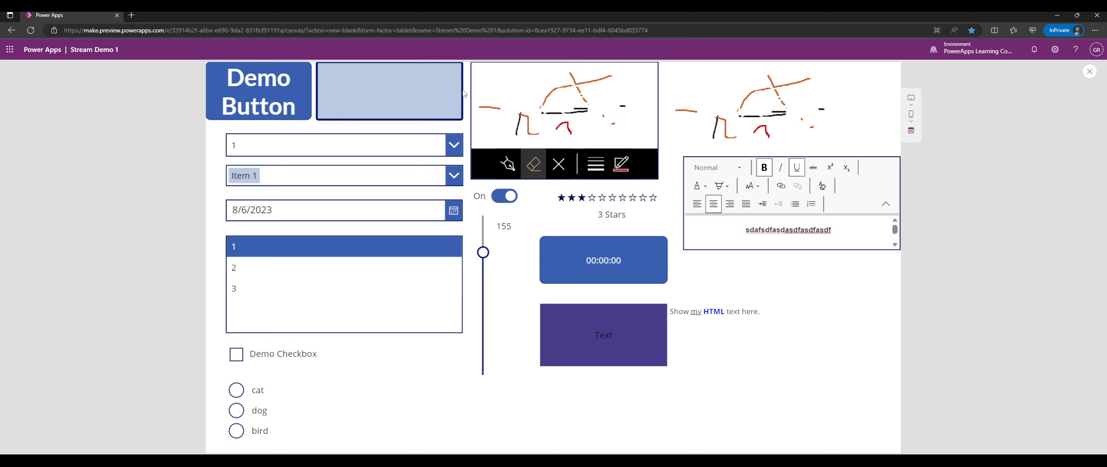
text(a;lskjfl;aksjf;lakjsdfa)
click(465, 94)
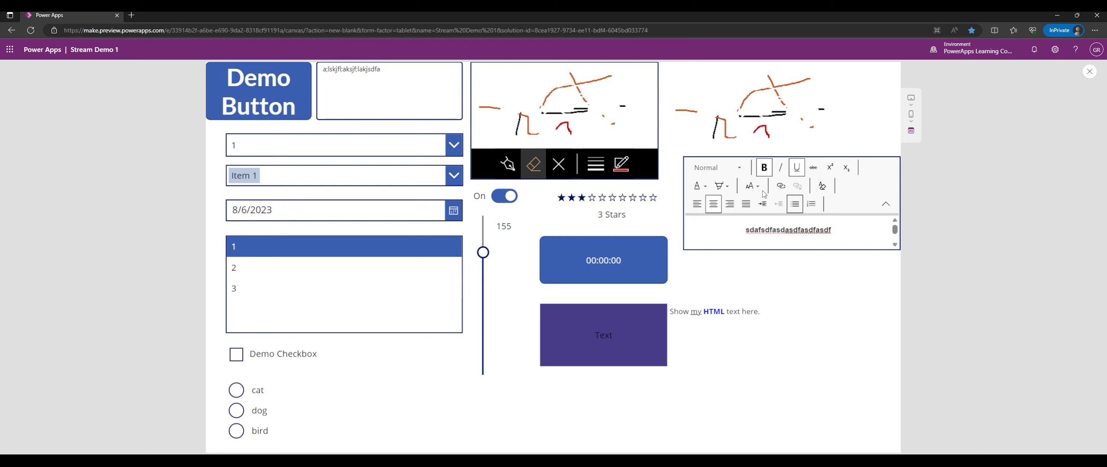
click(1090, 72)
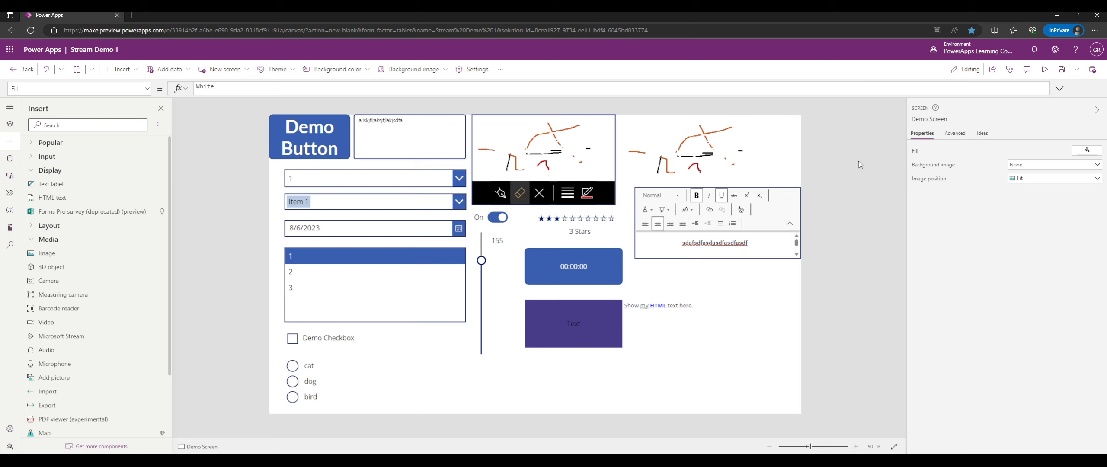
click(676, 323)
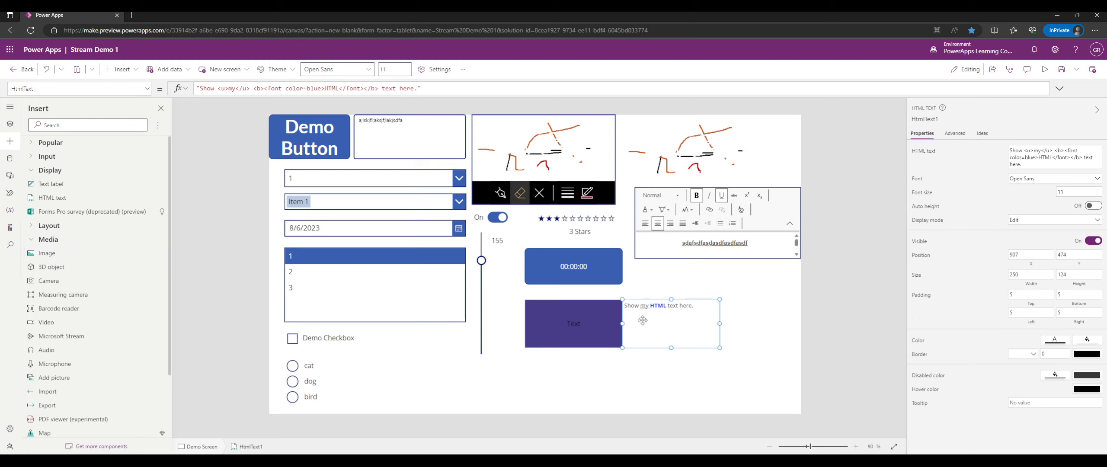
Nudge the HtmlText1 control right to position 938, 475 and check its placement.
drag(644, 321, 654, 321)
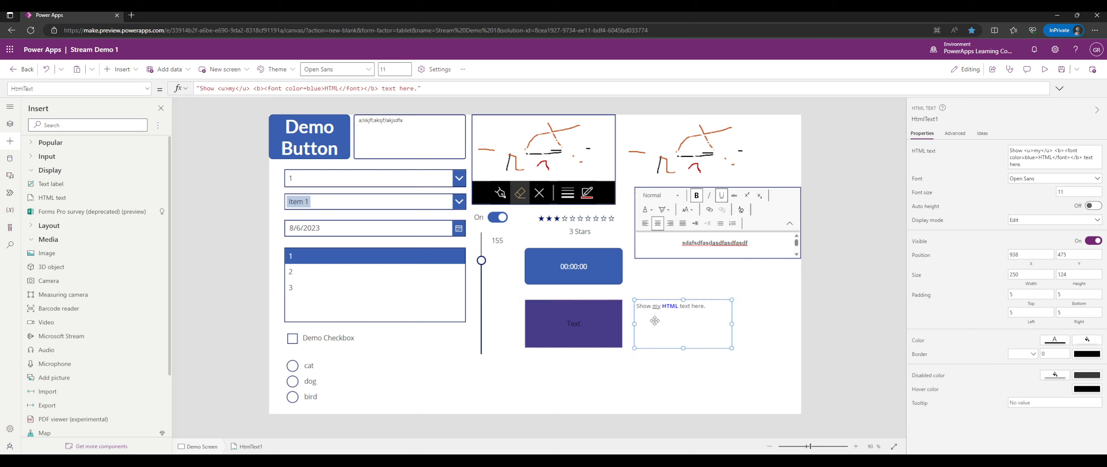
click(643, 282)
click(646, 313)
click(661, 284)
click(673, 313)
click(703, 286)
click(692, 313)
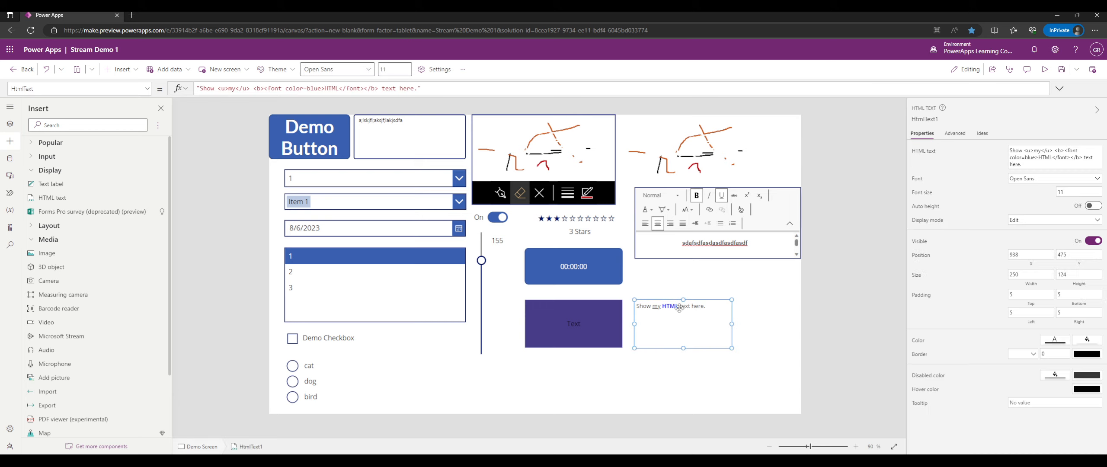
click(655, 287)
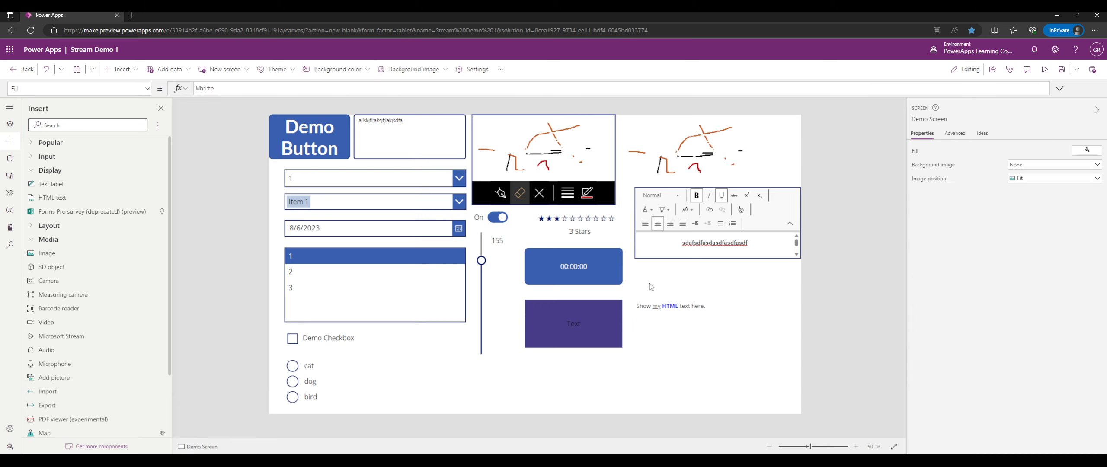
click(686, 320)
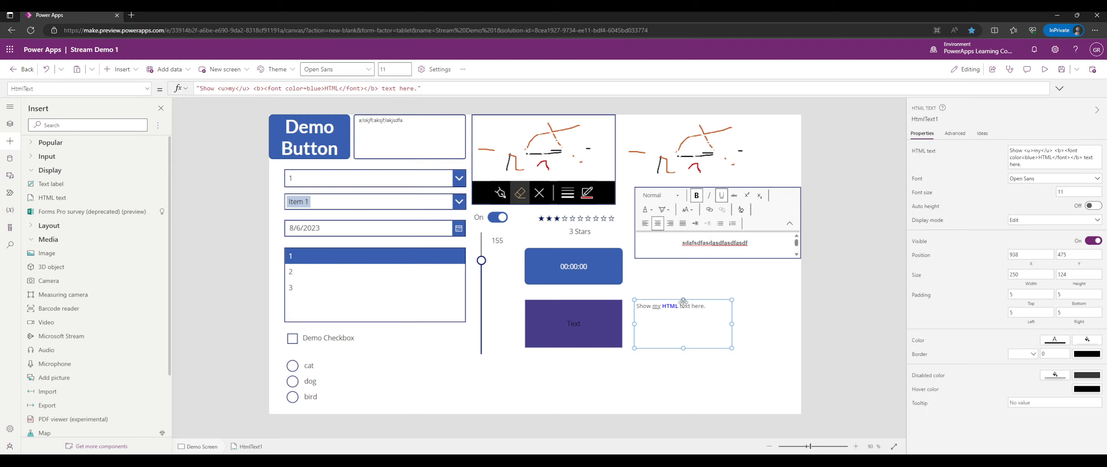
click(682, 276)
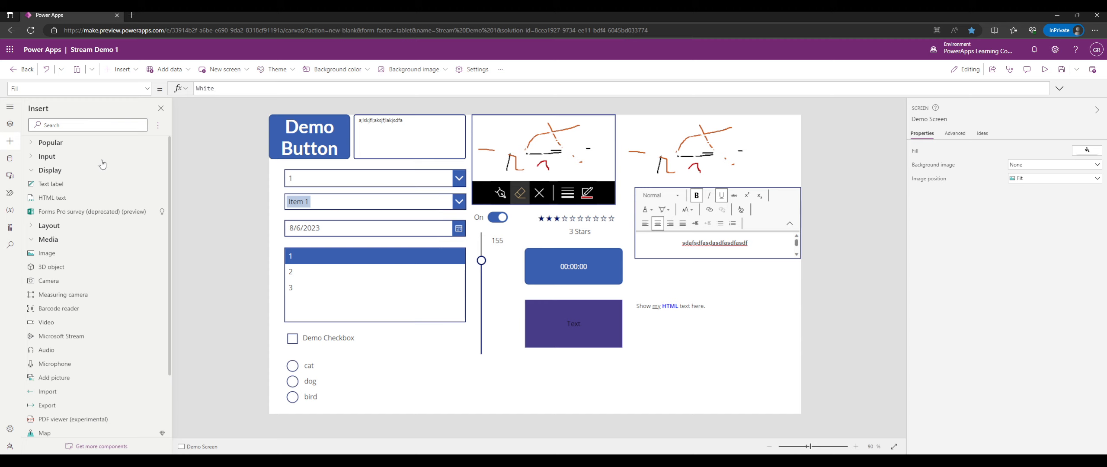
In Tree view, prefix 'Controls ' to rename Demo Screen to 'Controls Demo Screen'.
scroll(87, 175, down, 1)
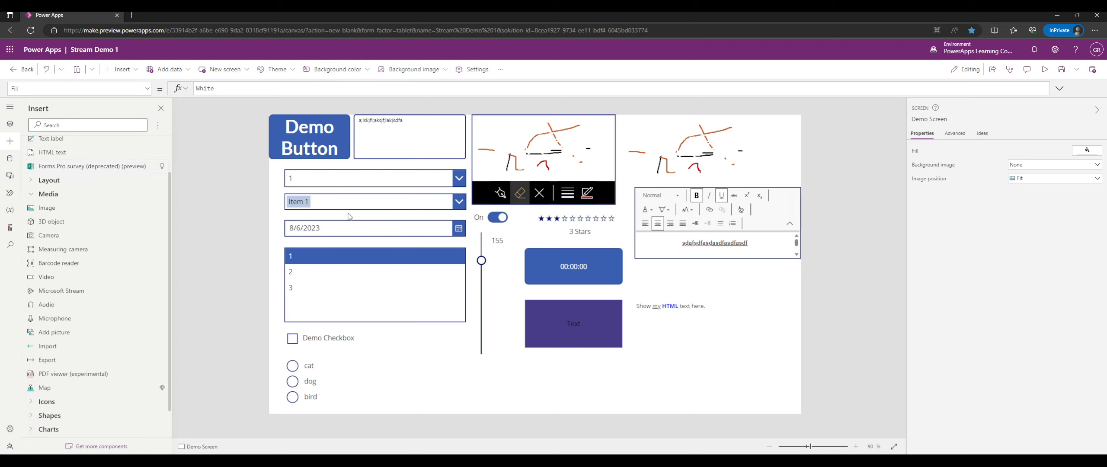
scroll(128, 209, down, 1)
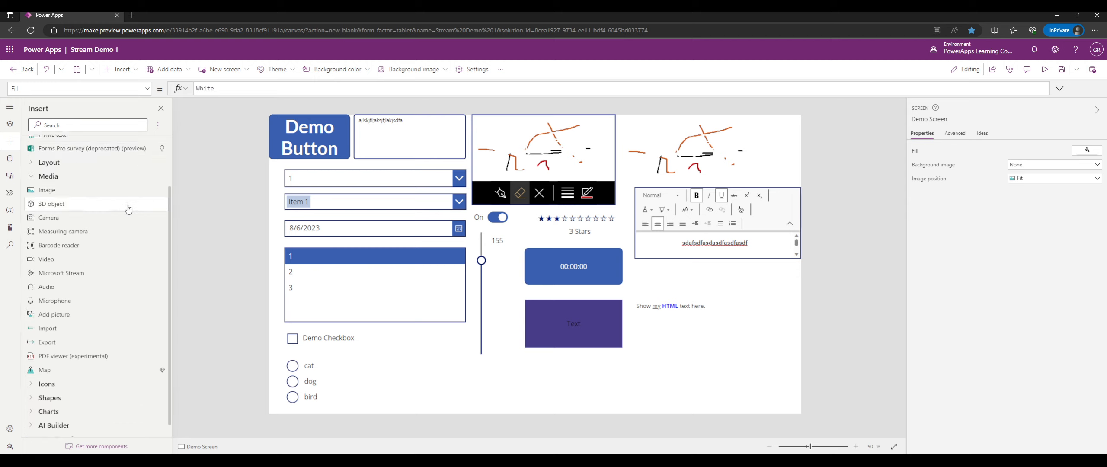
scroll(121, 203, up, 3)
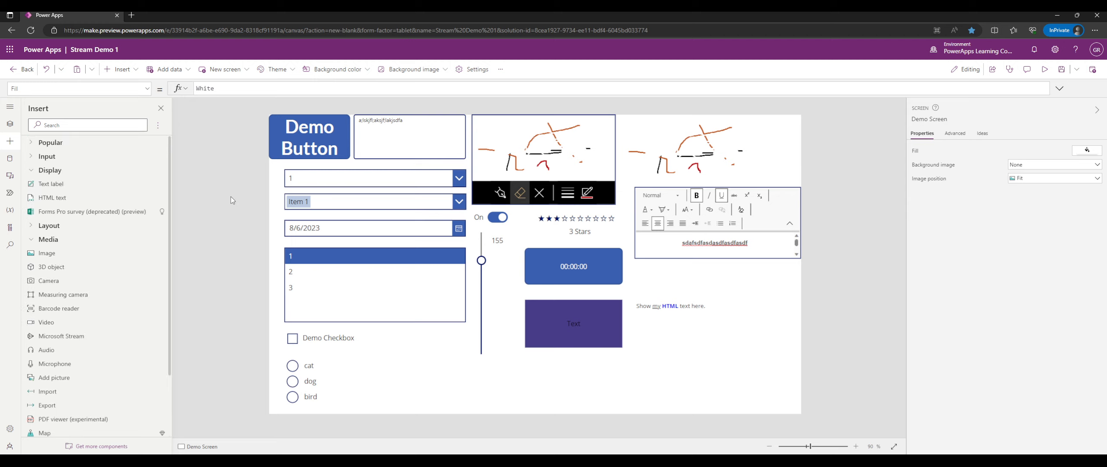
click(10, 124)
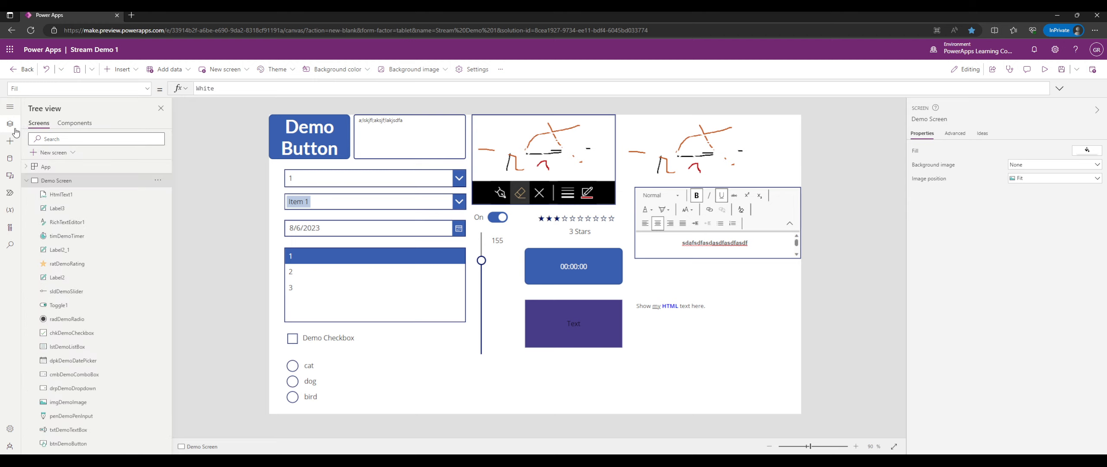
double_click(54, 182)
click(121, 185)
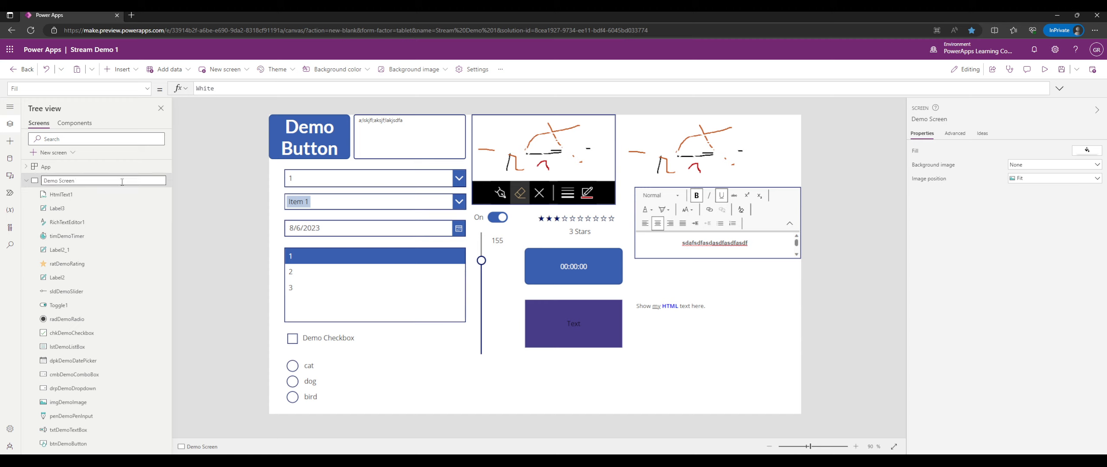
key(Home)
text(Controls)
key(Return)
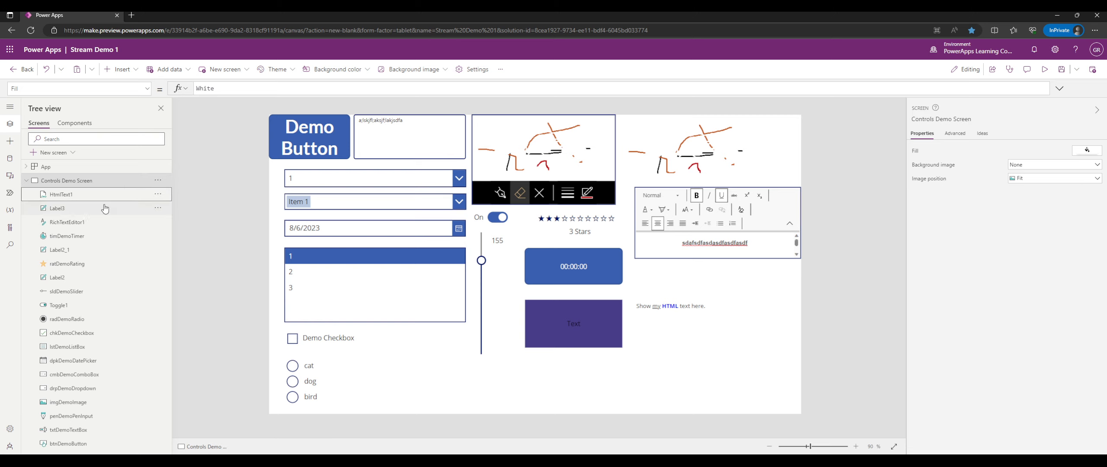
click(11, 146)
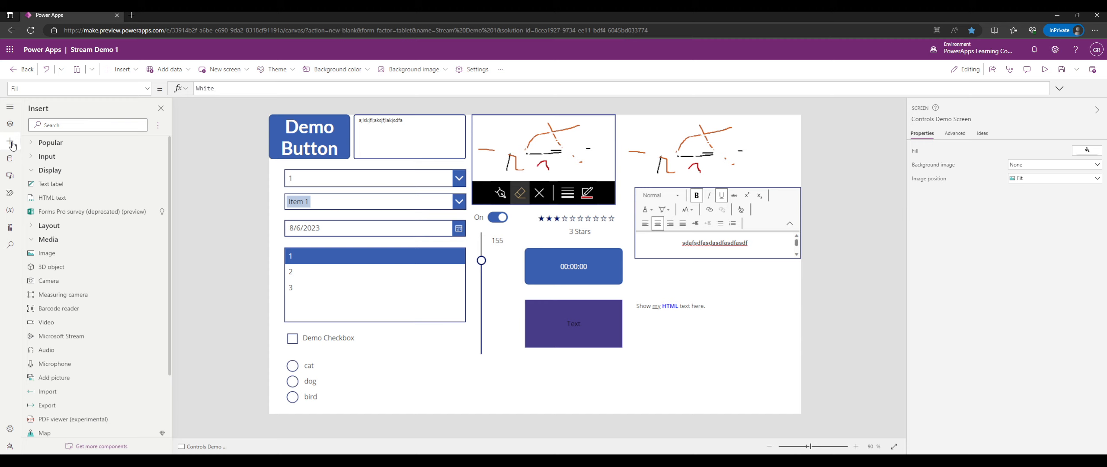
Collapse Controls Demo Screen in Tree view and browse the new-screen layouts and templates without adding one.
scroll(33, 147, down, 3)
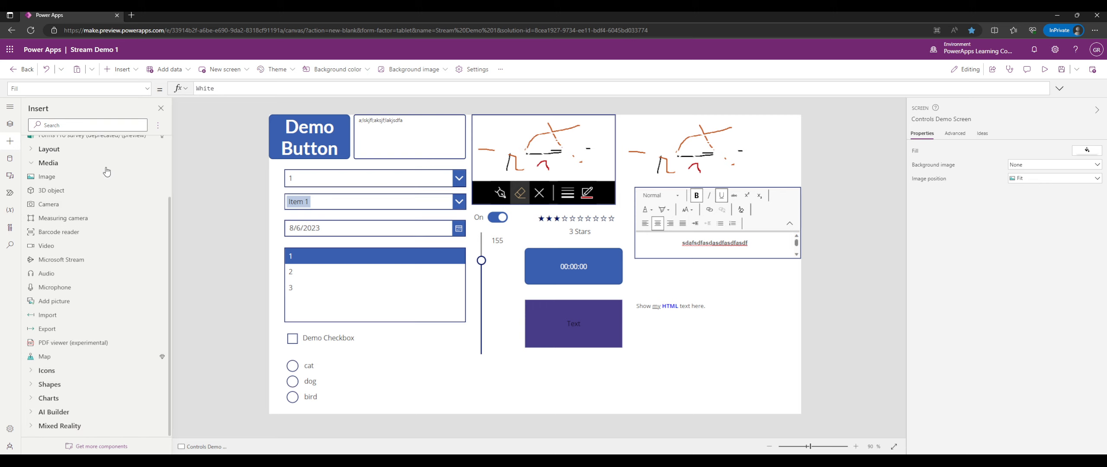
scroll(32, 147, up, 3)
click(10, 124)
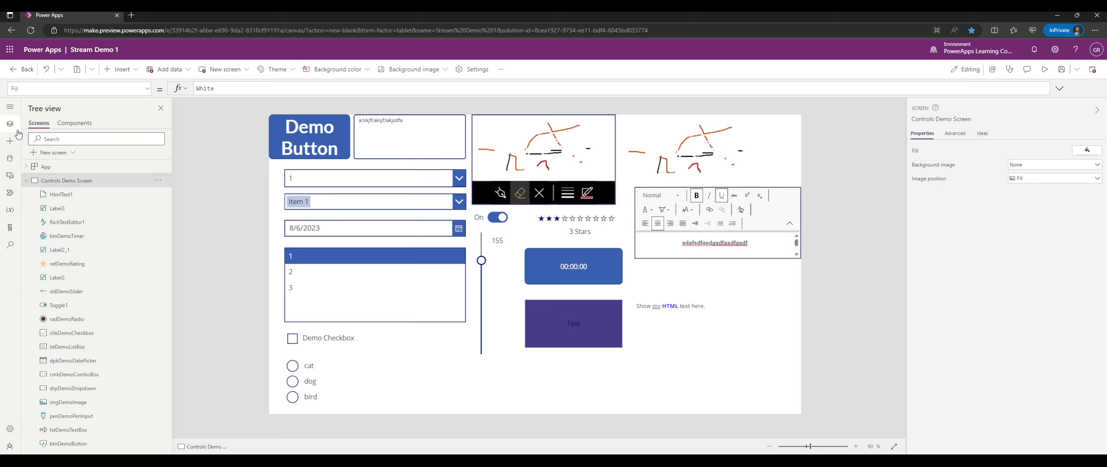
click(27, 182)
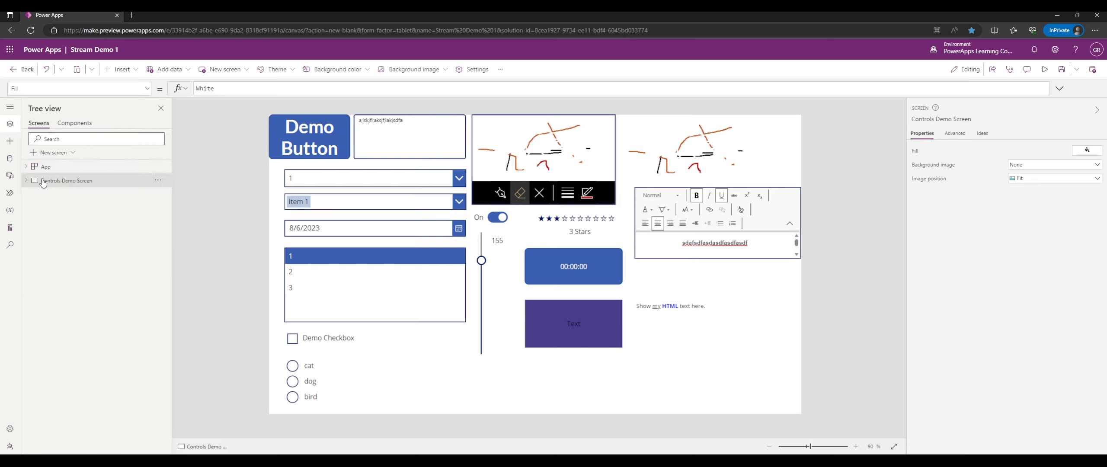
click(64, 153)
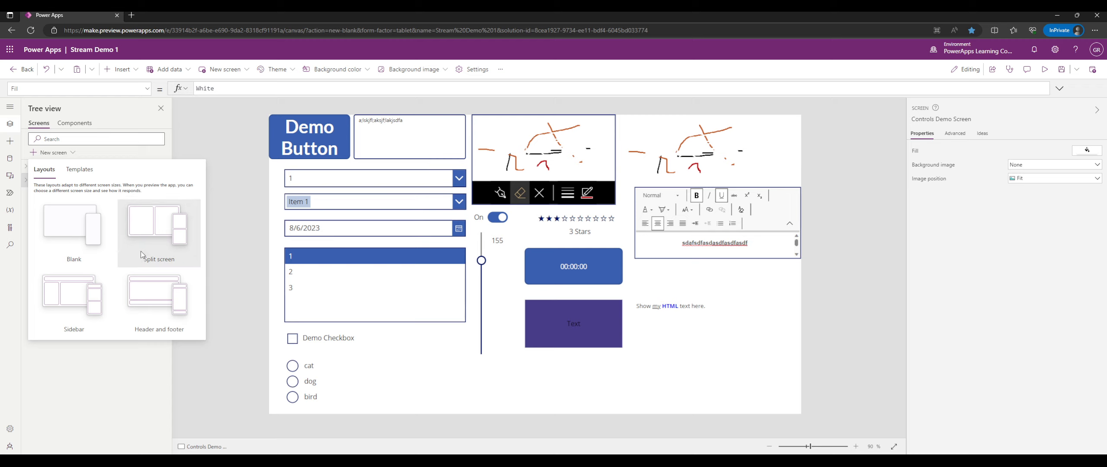
click(80, 169)
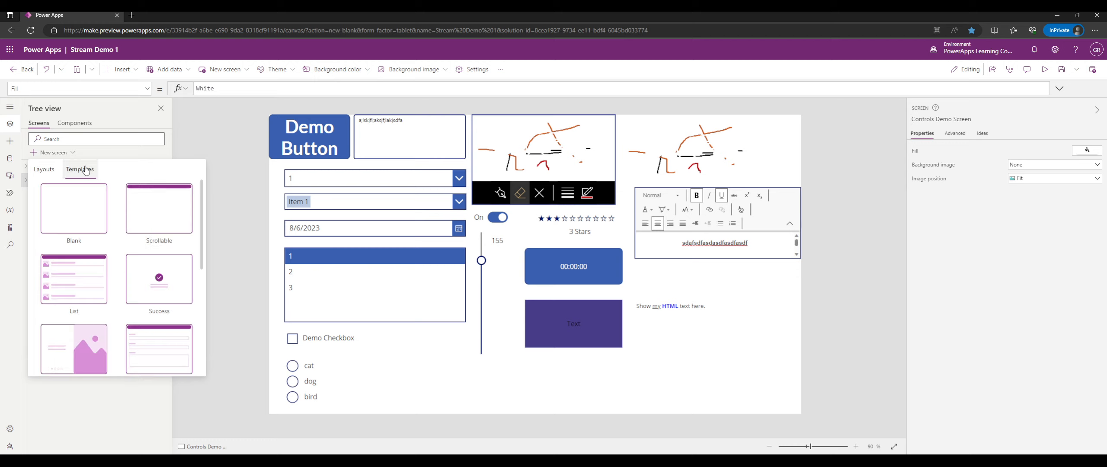
scroll(145, 283, down, 5)
scroll(148, 286, up, 5)
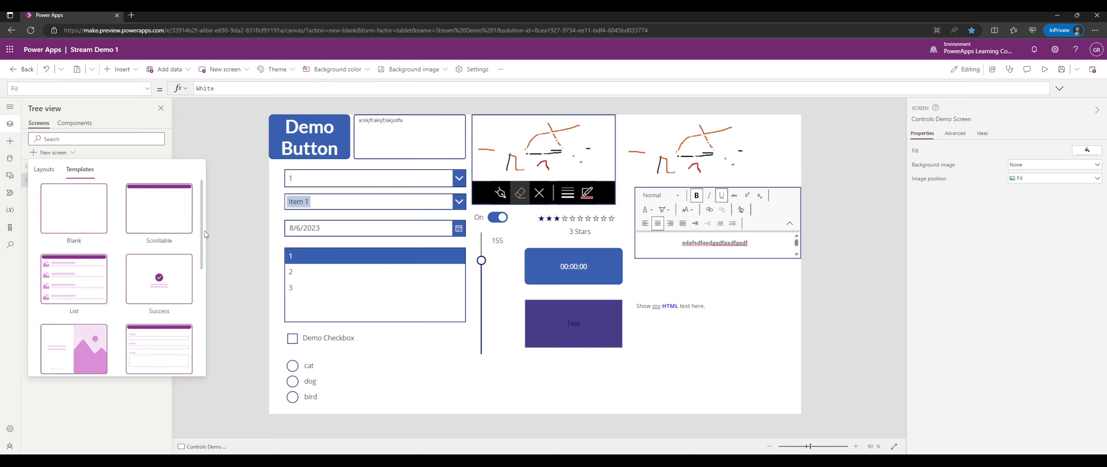
mouse_move(202, 214)
mouse_down()
mouse_move(208, 277)
mouse_move(211, 207)
mouse_up()
click(211, 208)
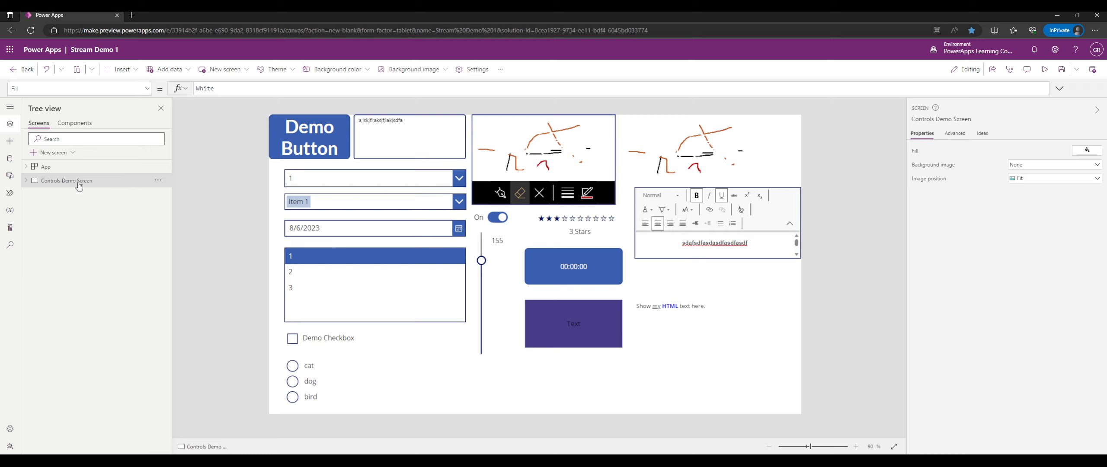
Add a Split screen layout as Screen2, then delete it.
click(51, 153)
click(155, 214)
click(158, 196)
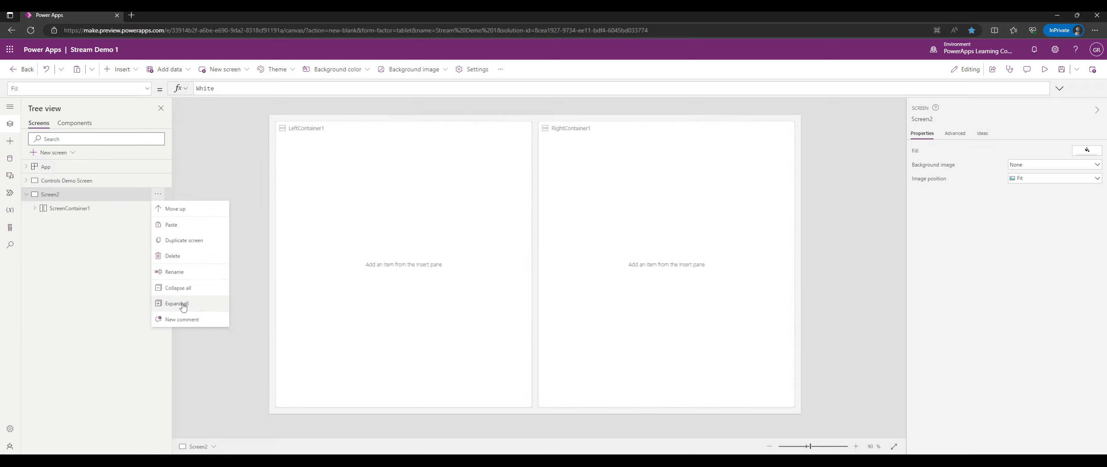
click(173, 255)
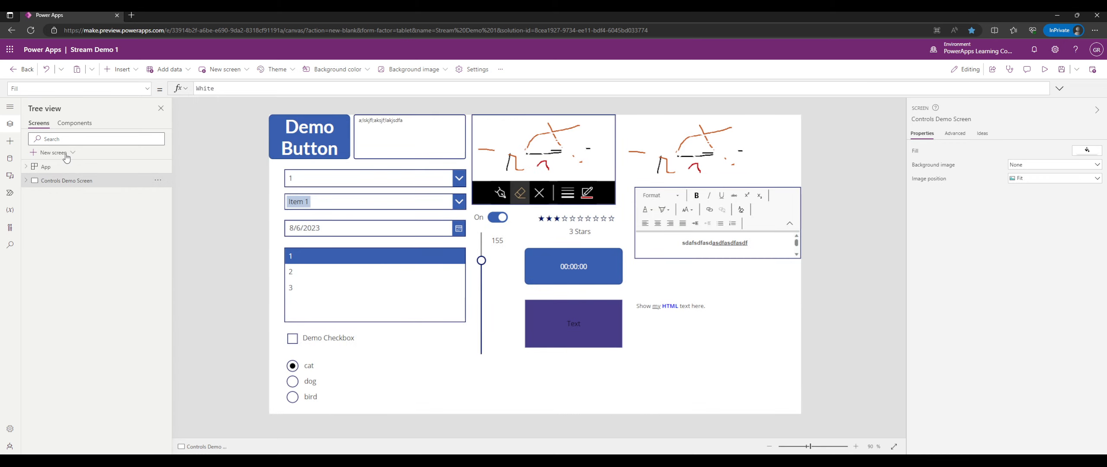
Add Screen3 from the Success template.
click(64, 153)
click(92, 179)
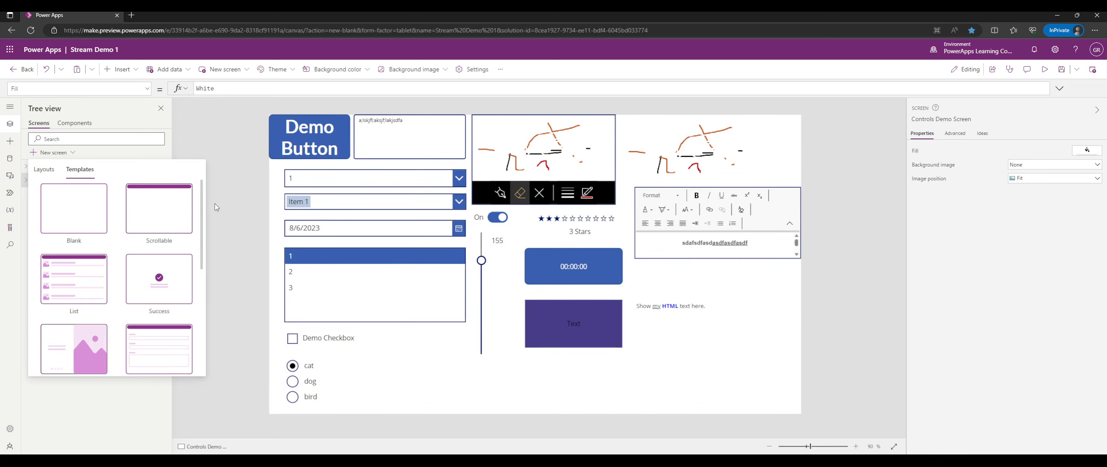
scroll(206, 230, down, 5)
mouse_move(206, 230)
mouse_down()
mouse_move(201, 293)
mouse_move(205, 217)
mouse_up()
click(174, 225)
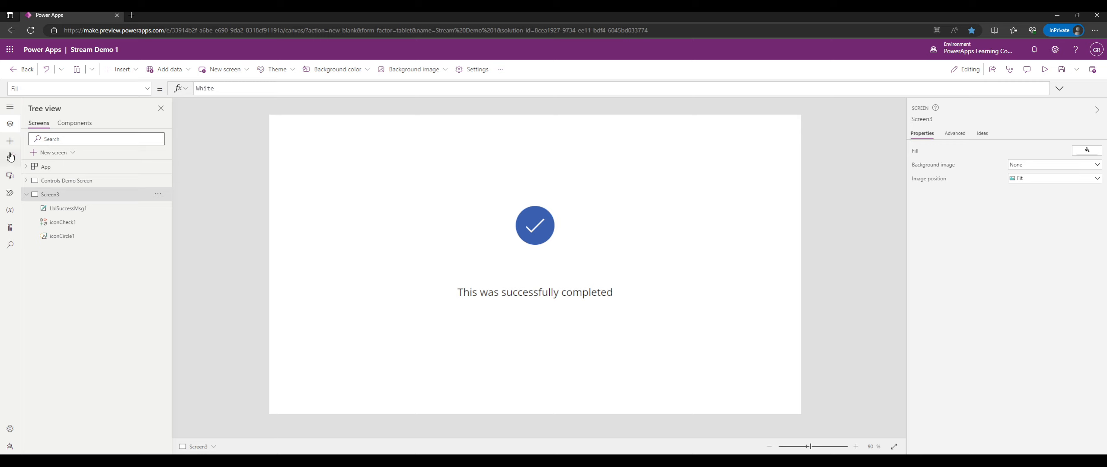
Try circled-check and pencil icons, restore the plain check, and inspect the message label's text formula.
click(110, 225)
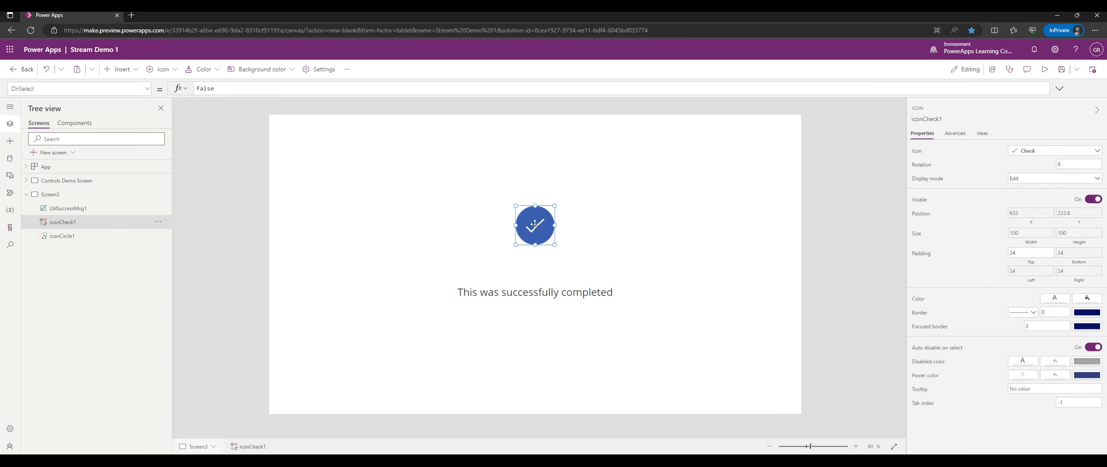
click(1036, 153)
click(1073, 245)
click(1042, 152)
click(1004, 245)
click(1037, 151)
click(1036, 243)
click(73, 209)
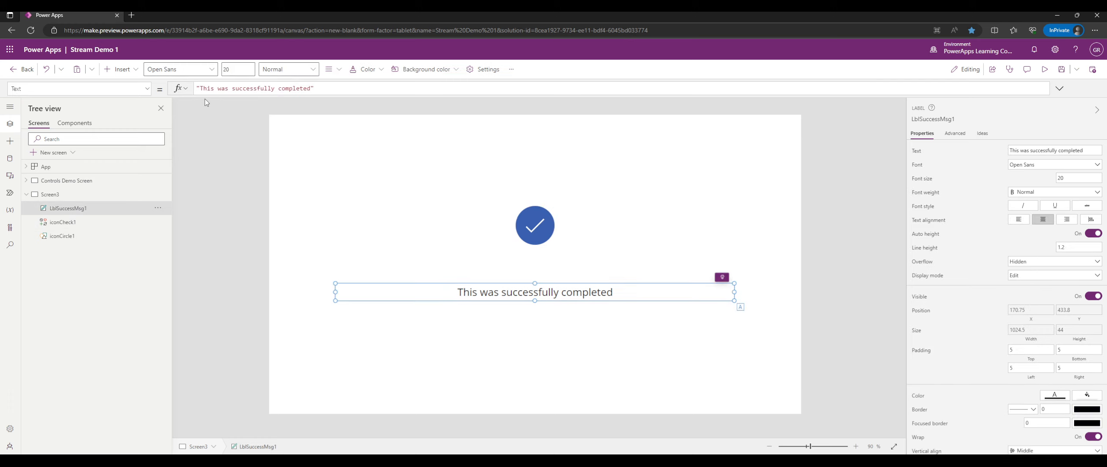
drag(201, 88, 312, 88)
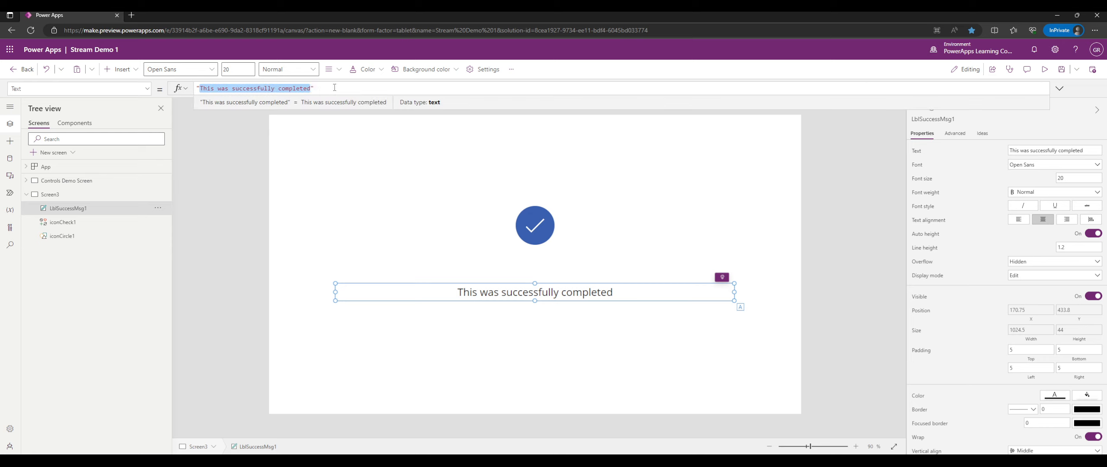
Move the blue circle away from the check, then back behind it at Y 233.
click(75, 241)
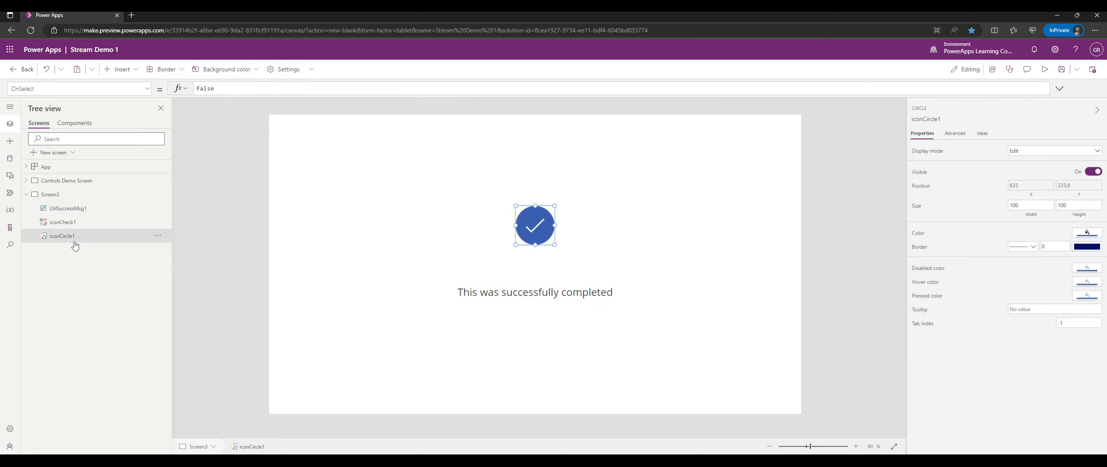
click(64, 223)
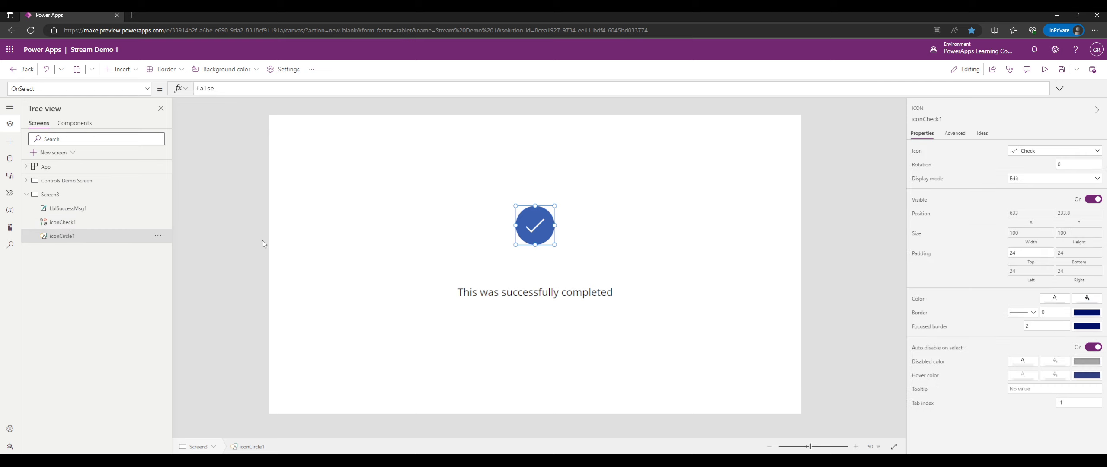
drag(521, 224, 468, 250)
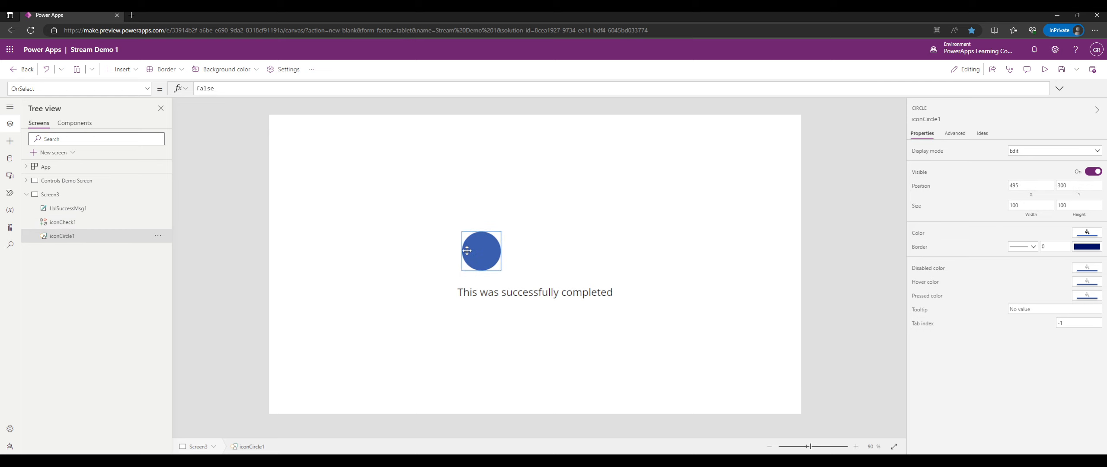
click(84, 223)
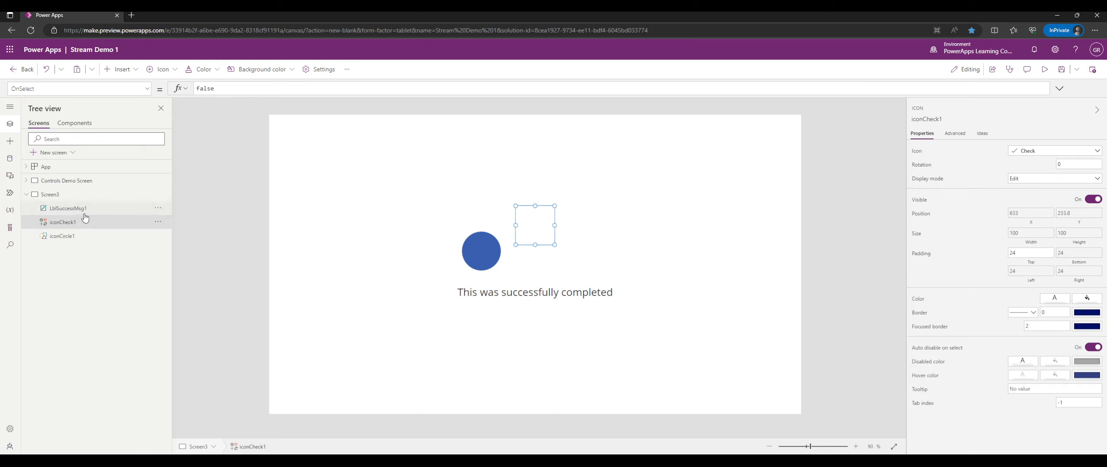
click(244, 219)
click(84, 235)
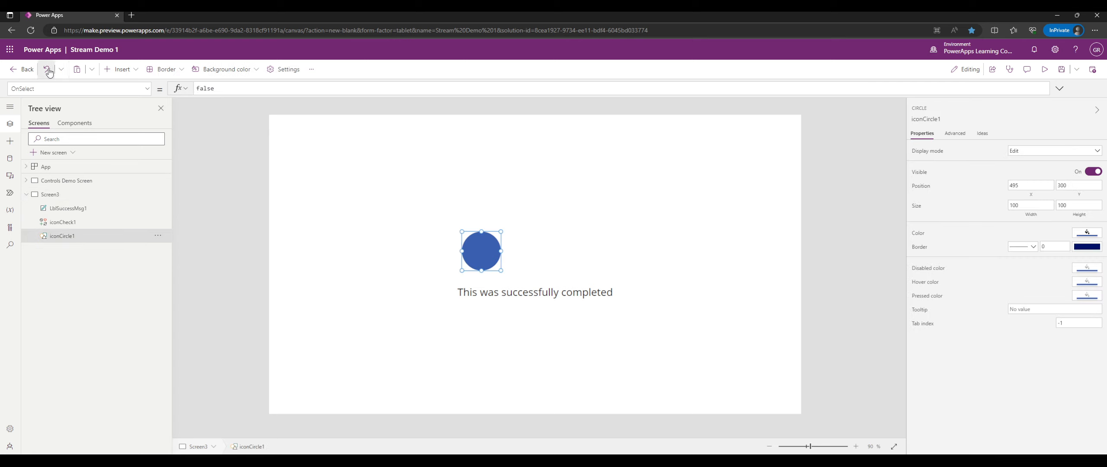
drag(486, 248, 539, 222)
click(479, 211)
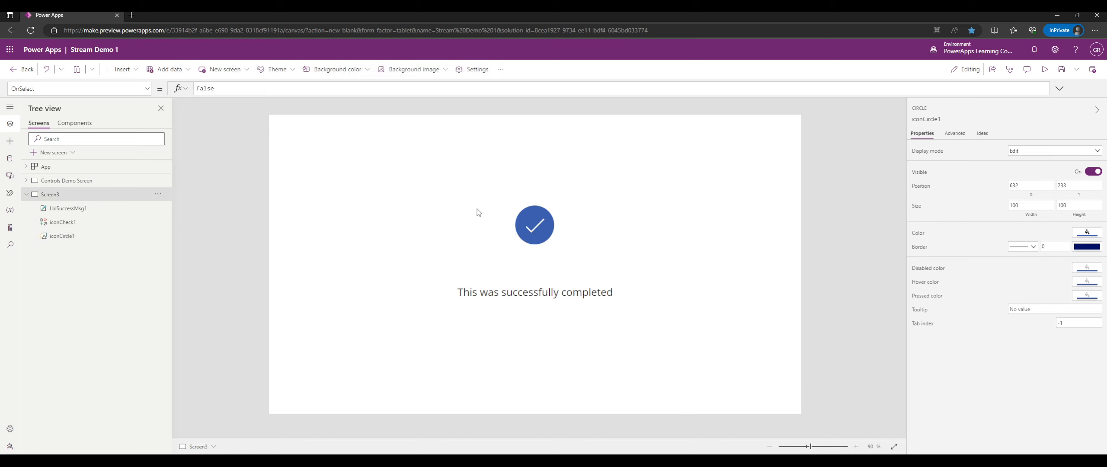
Select the circle, check icon and message label in turn, ending on Screen3.
click(116, 236)
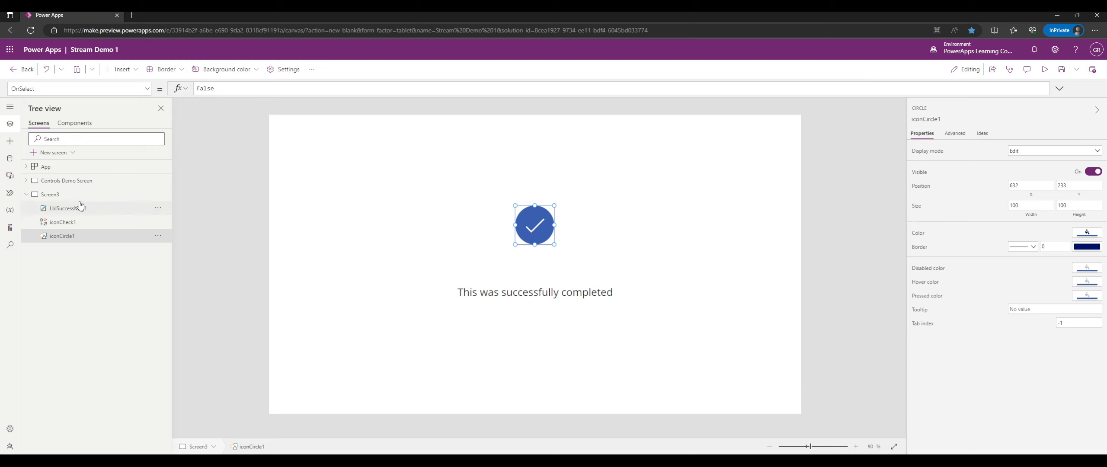
click(69, 222)
click(64, 237)
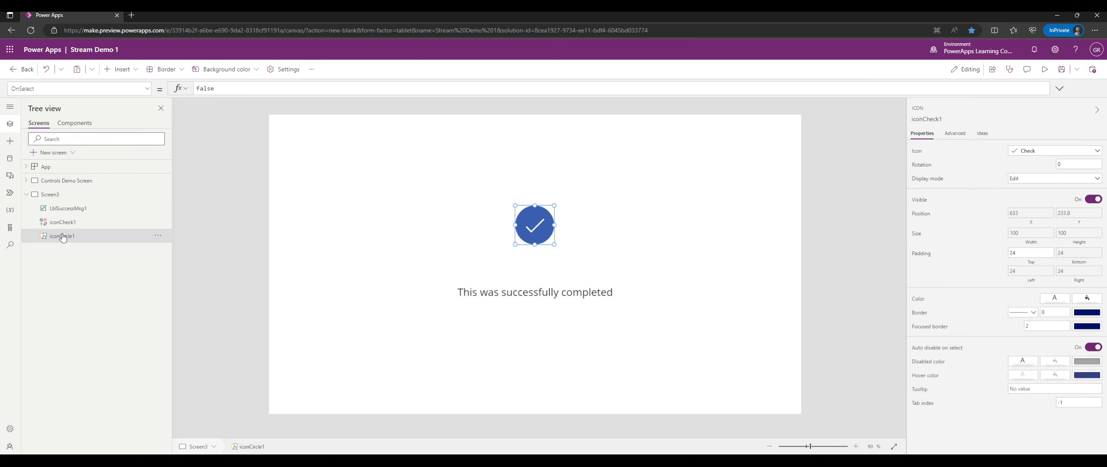
click(67, 223)
click(75, 235)
click(79, 209)
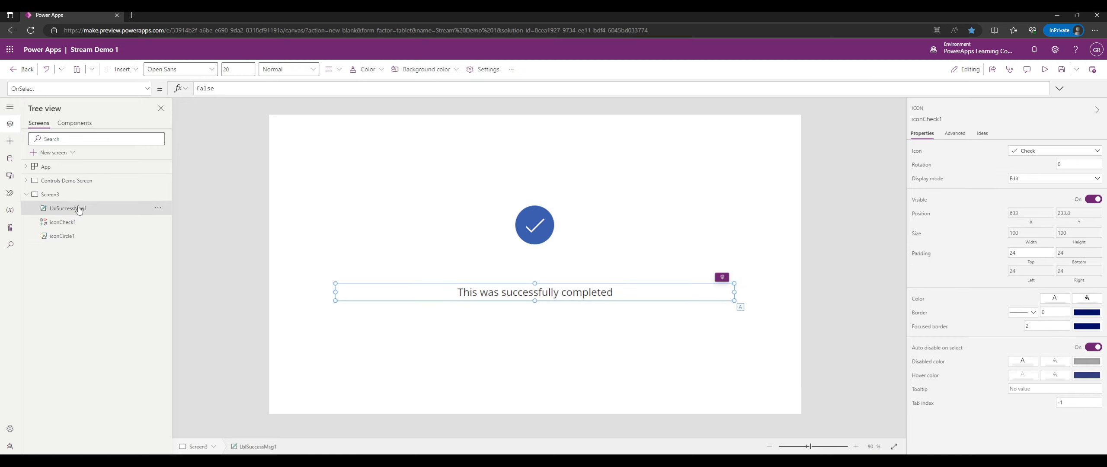
click(74, 195)
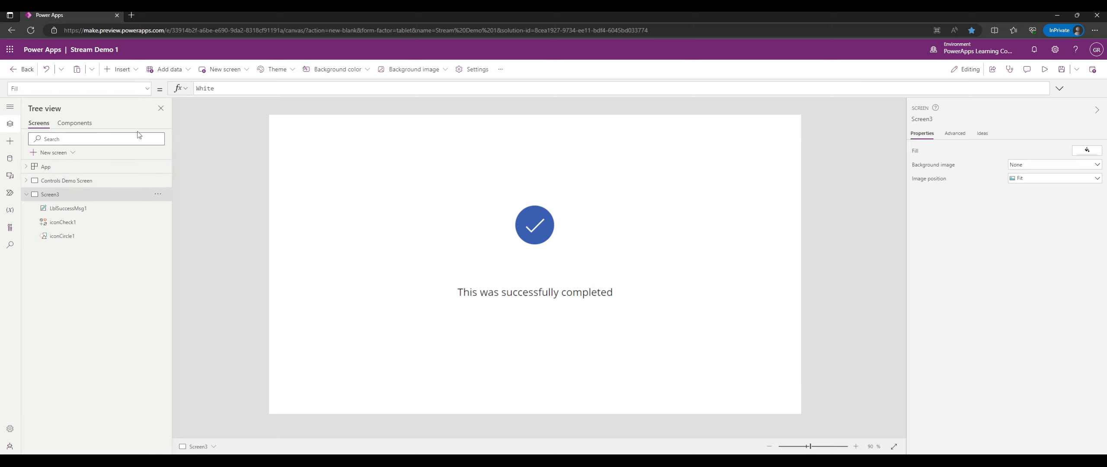
Add a new blank screen from the Layouts list after browsing templates.
click(51, 153)
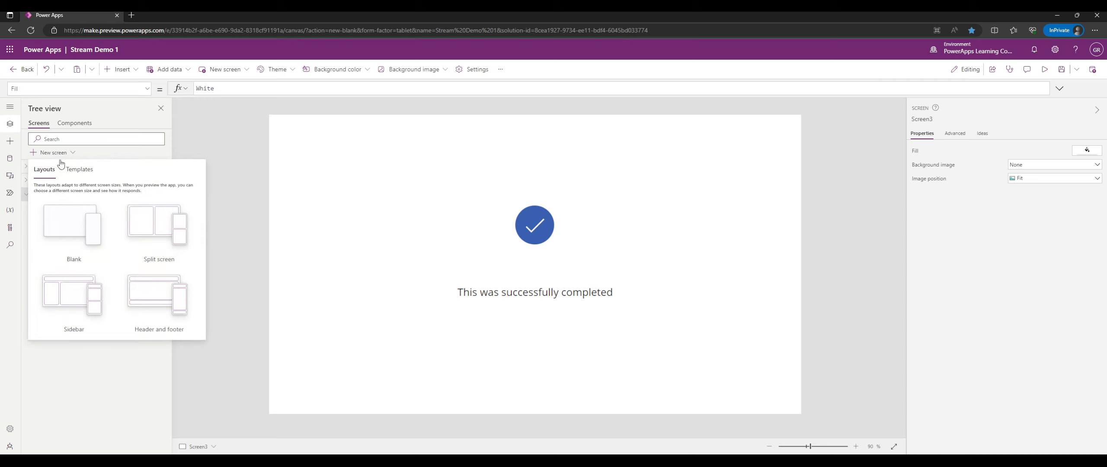
click(82, 170)
scroll(155, 216, down, 4)
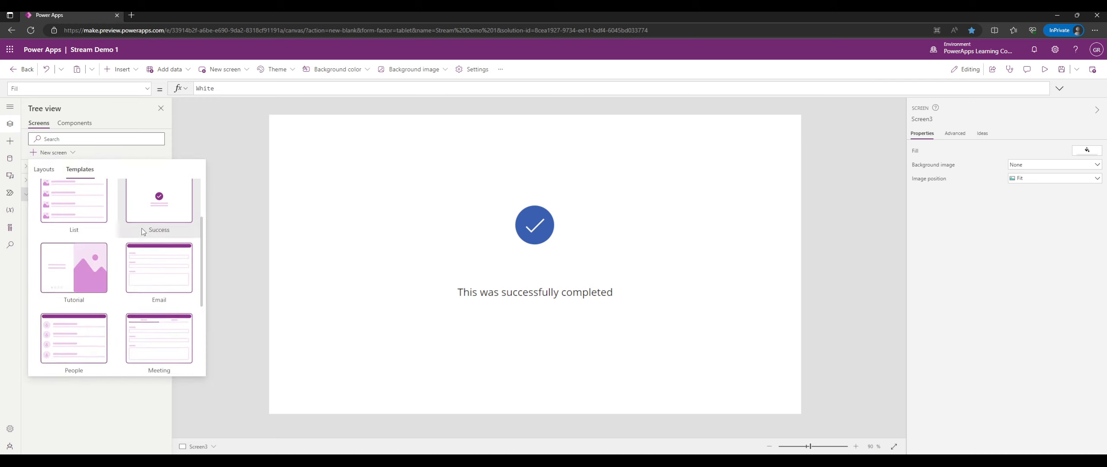
scroll(158, 241, down, 1)
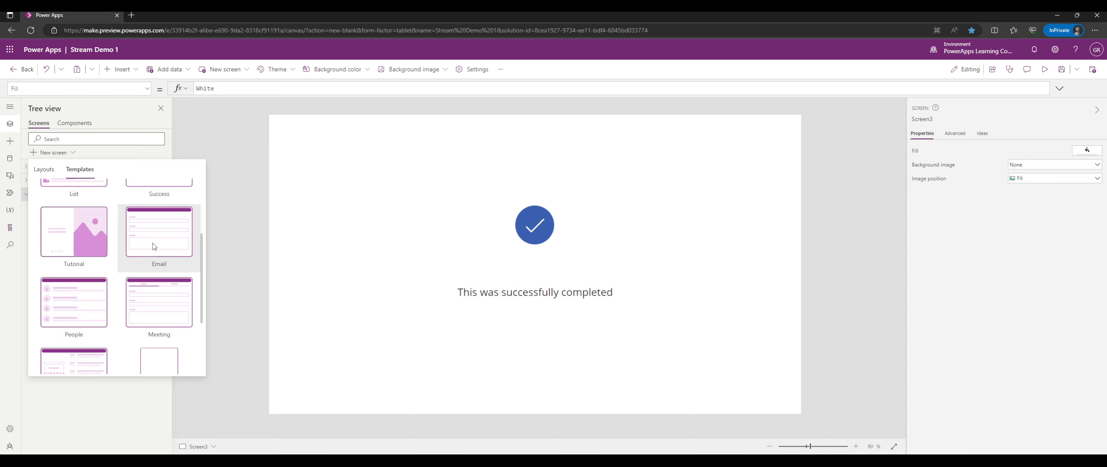
scroll(156, 251, down, 3)
scroll(154, 315, up, 8)
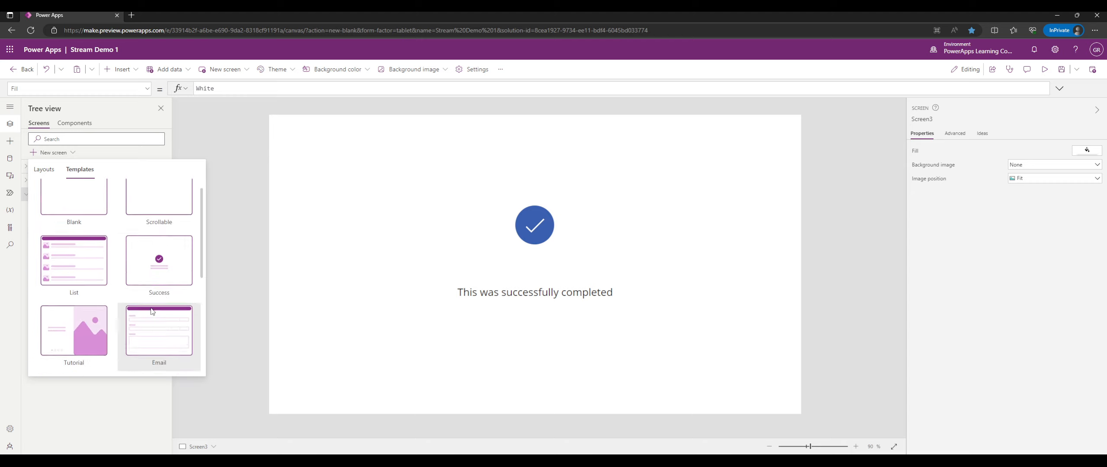
click(43, 173)
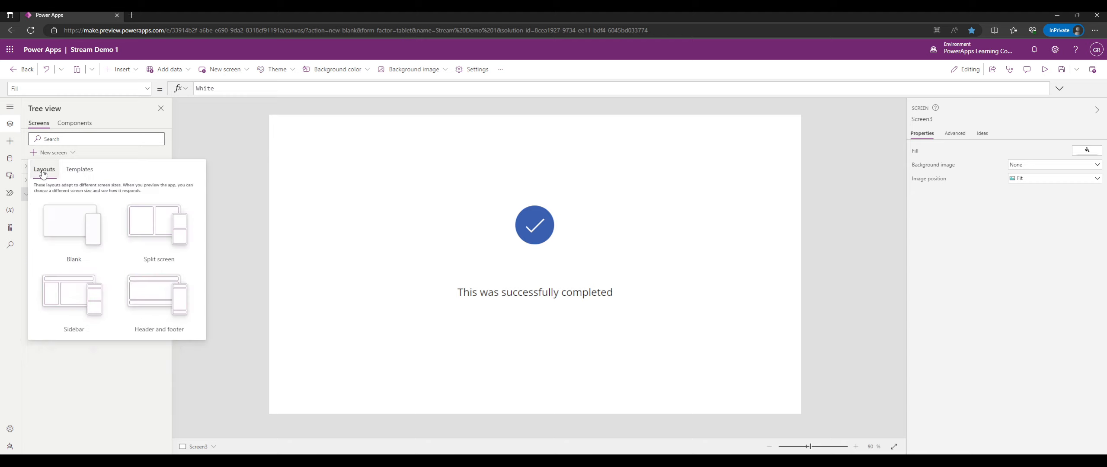
click(64, 216)
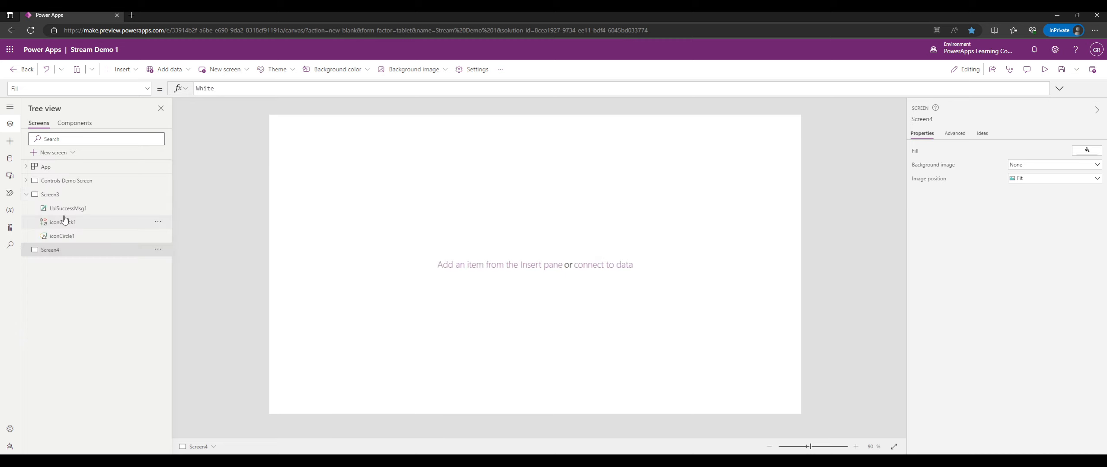
Delete Screen3 and rename the new Screen4 to 'Media Demo Screen'.
click(61, 197)
right_click(137, 195)
click(171, 267)
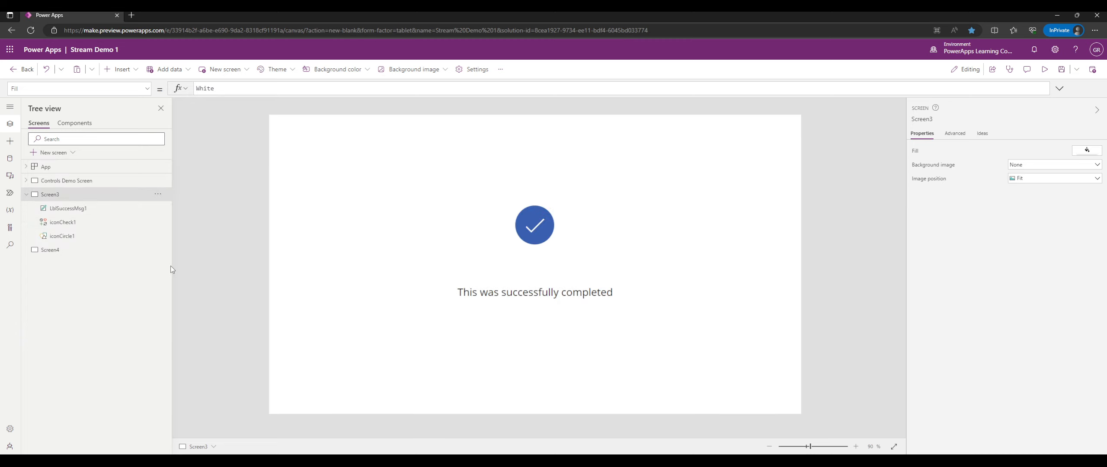
double_click(62, 196)
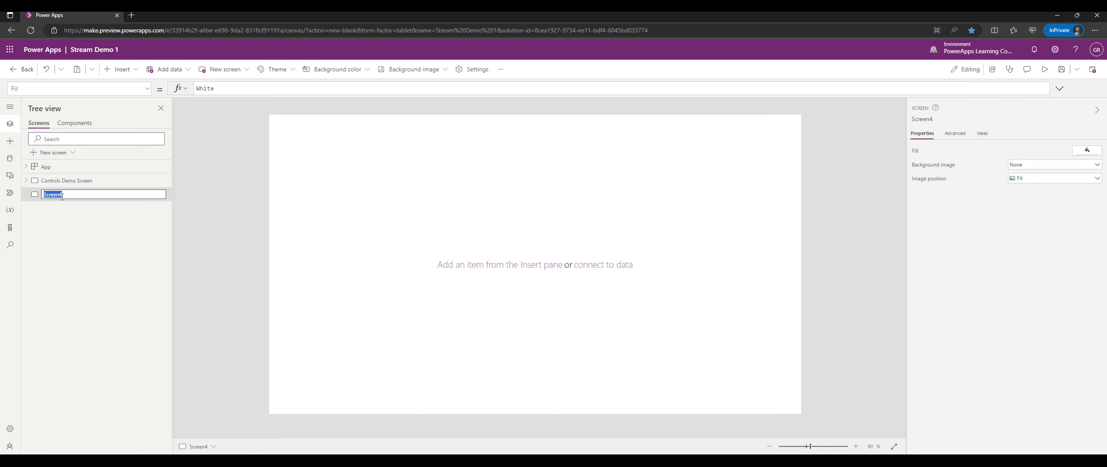
text(Media Demo)
key(Return)
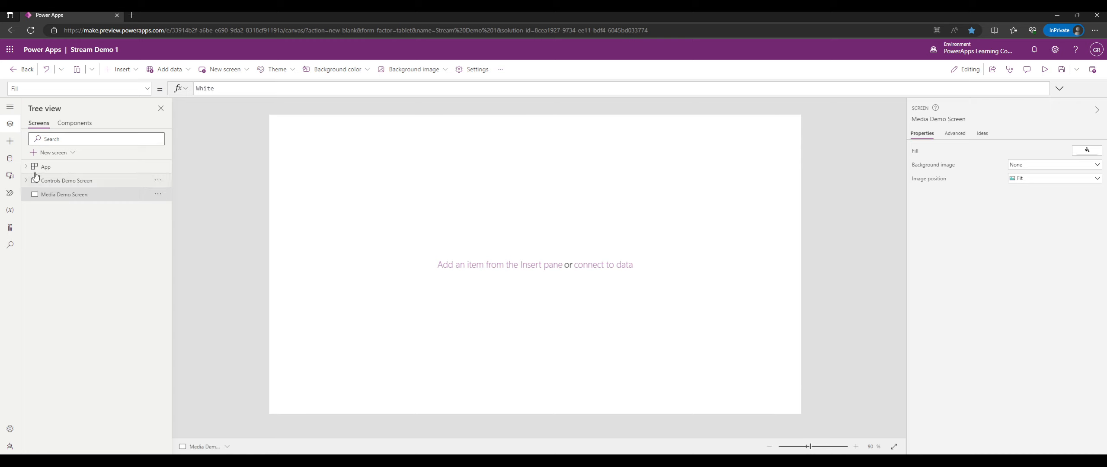
Show the insertable controls with Display collapsed and Layout toggled so the Media group is visible.
click(10, 141)
click(65, 170)
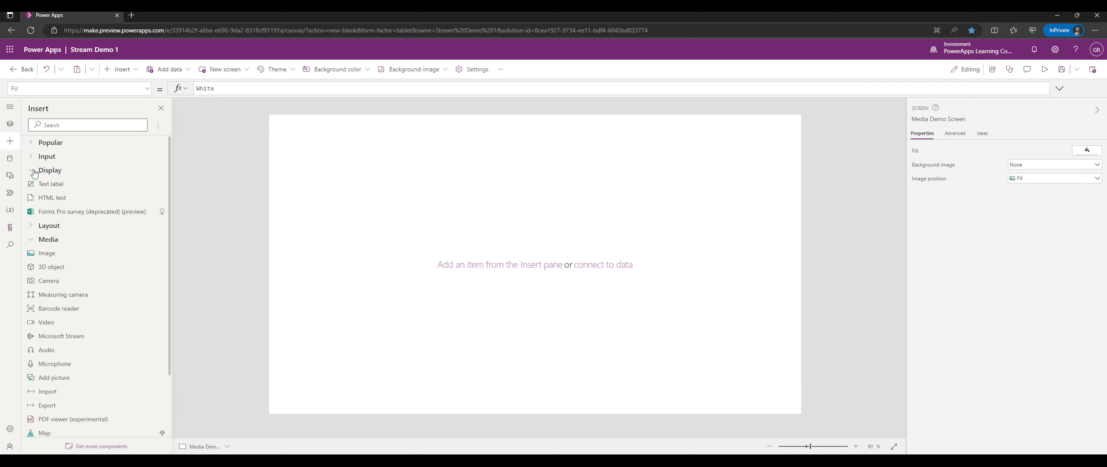
scroll(66, 204, down, 1)
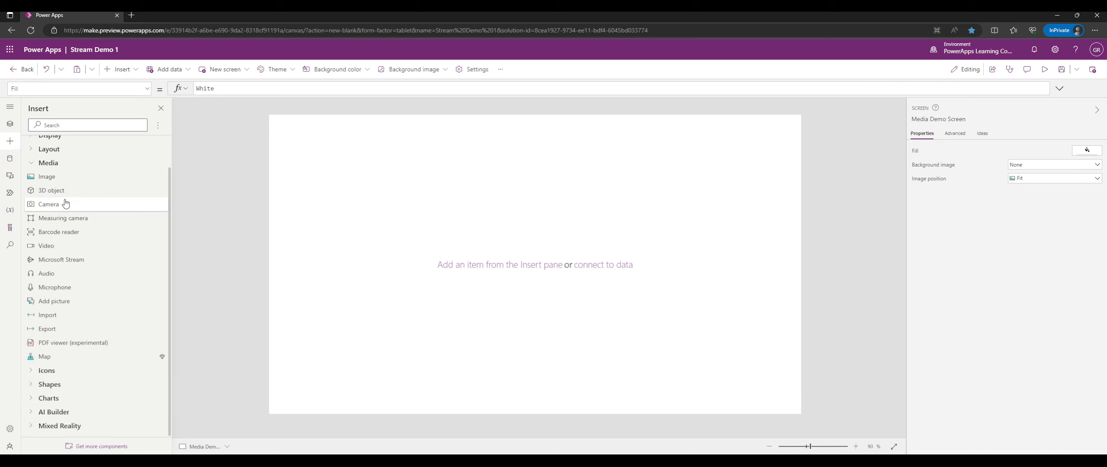
click(33, 149)
click(34, 150)
click(33, 149)
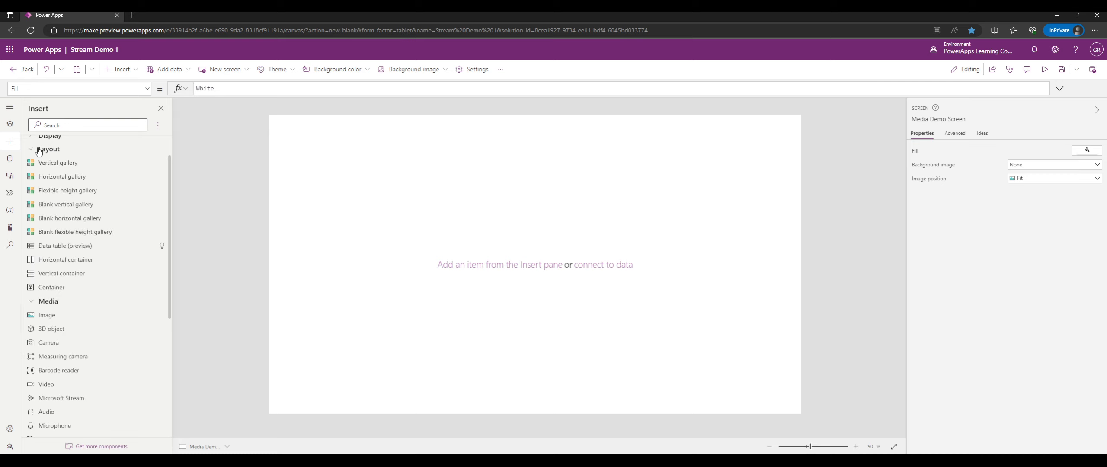
click(33, 149)
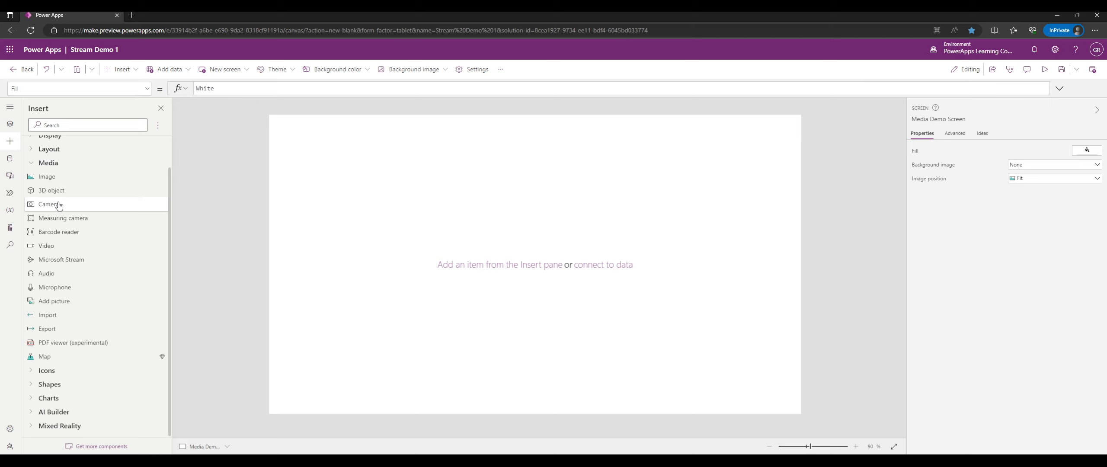
Insert Image2 at position 20, 15 and enlarge it to 286 by 242.
click(75, 177)
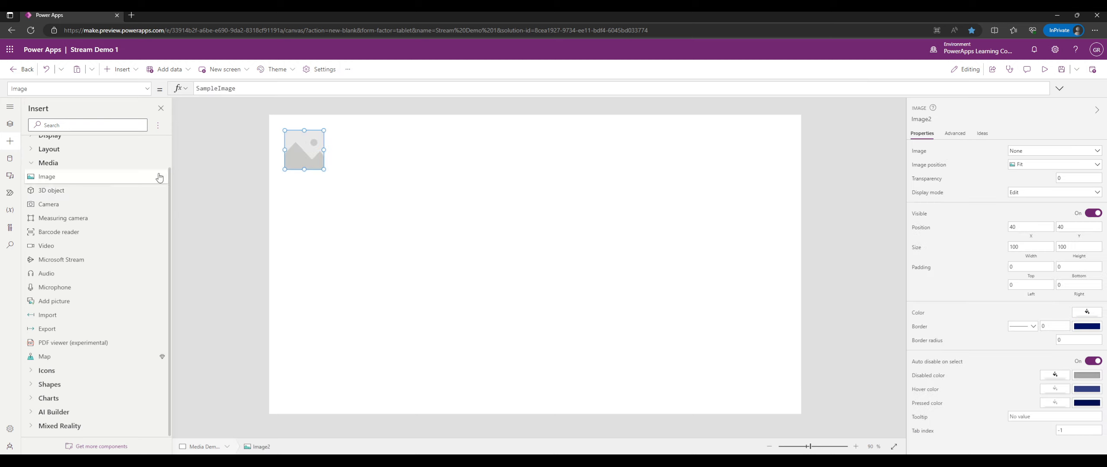
scroll(84, 177, up, 1)
drag(309, 155, 383, 194)
drag(380, 200, 389, 216)
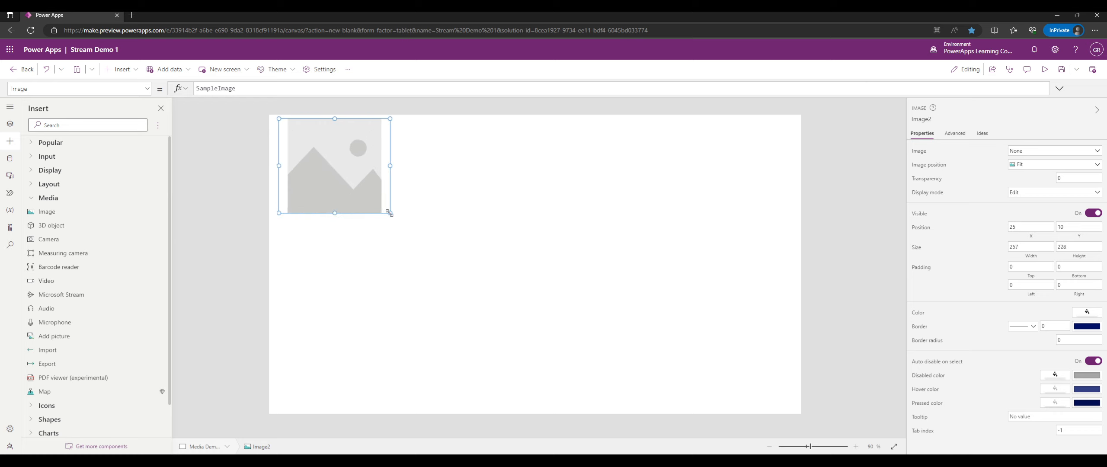
mouse_move(316, 173)
mouse_down()
mouse_move(336, 178)
mouse_move(315, 173)
mouse_up()
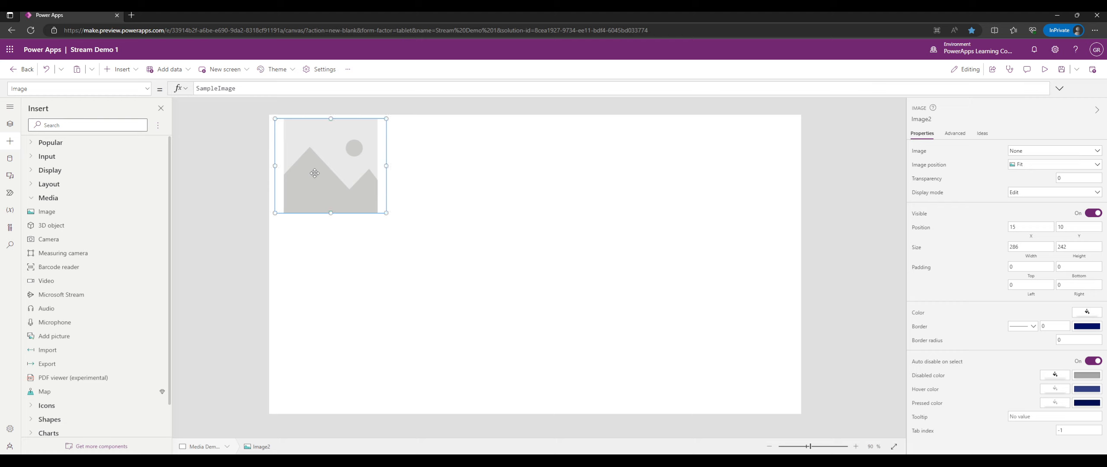
double_click(269, 91)
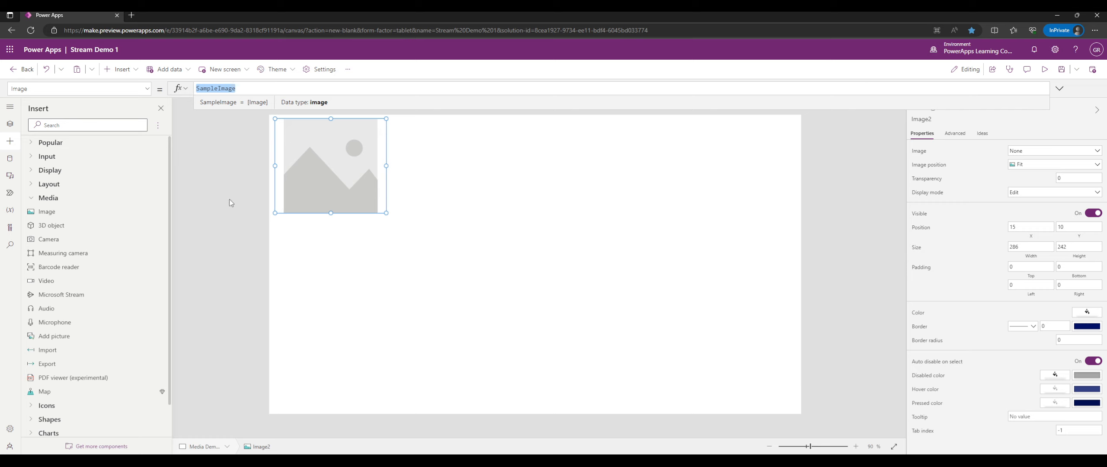
scroll(89, 283, down, 1)
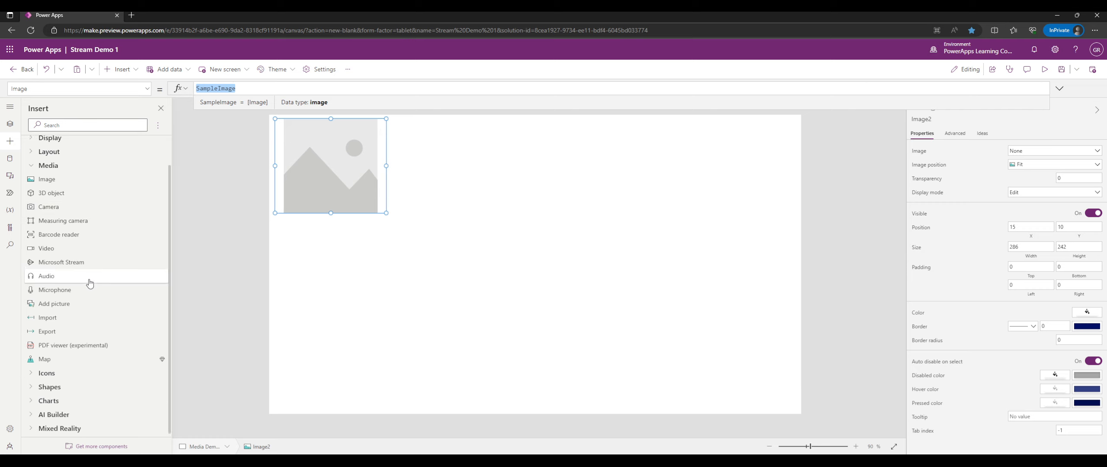
scroll(88, 281, up, 1)
drag(332, 162, 333, 164)
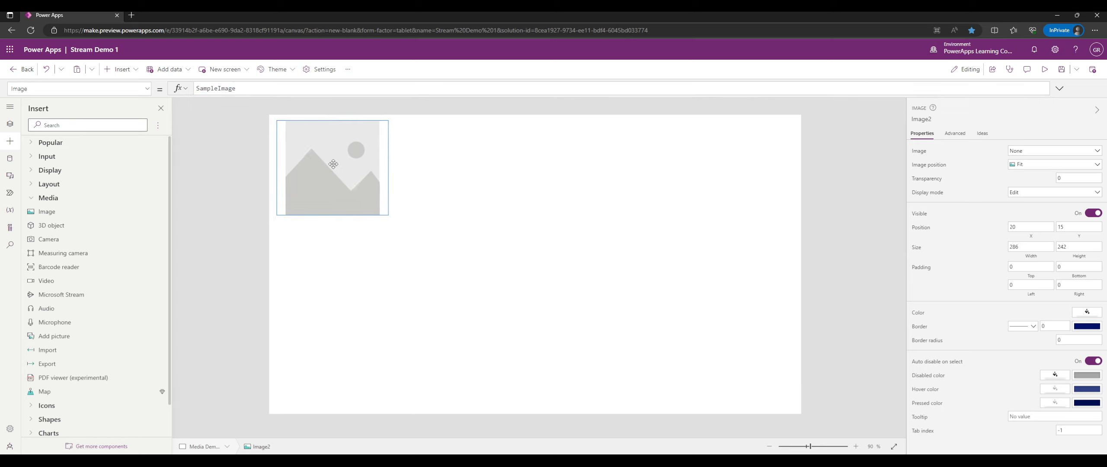
click(10, 176)
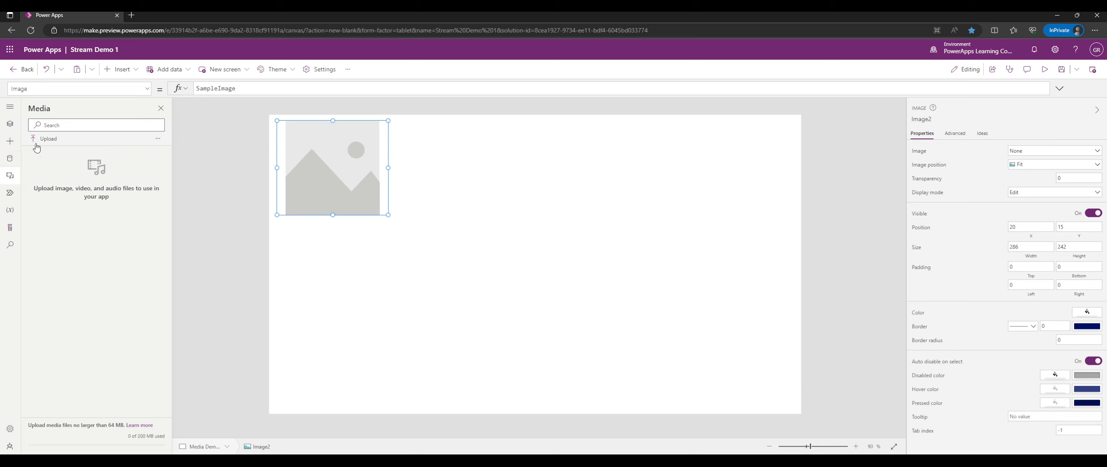
Insert a 3D object beside the image and inspect its default_cube source URL.
click(10, 141)
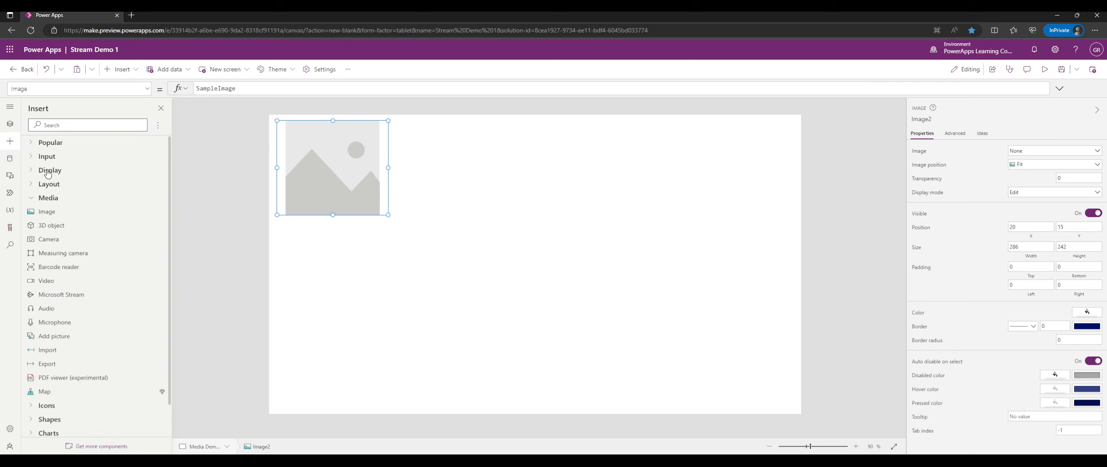
click(51, 225)
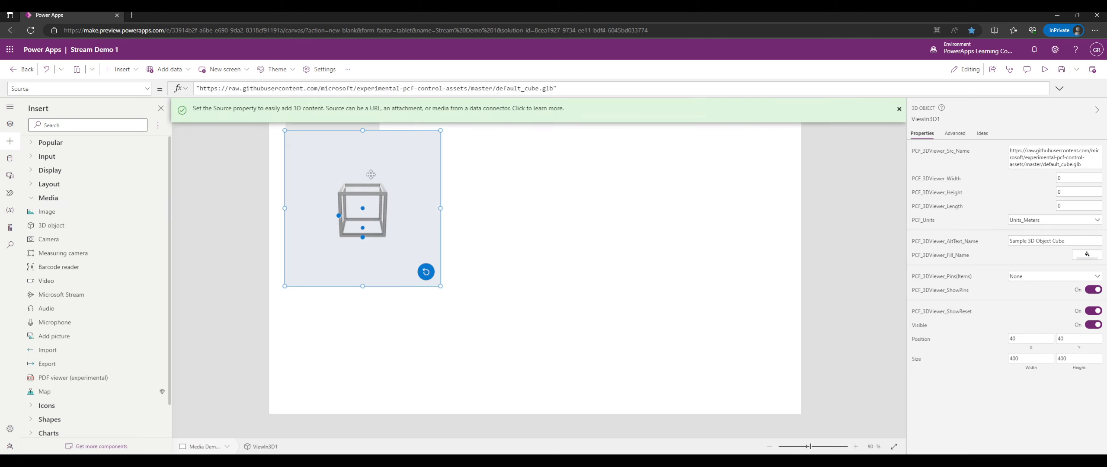
drag(372, 166, 473, 162)
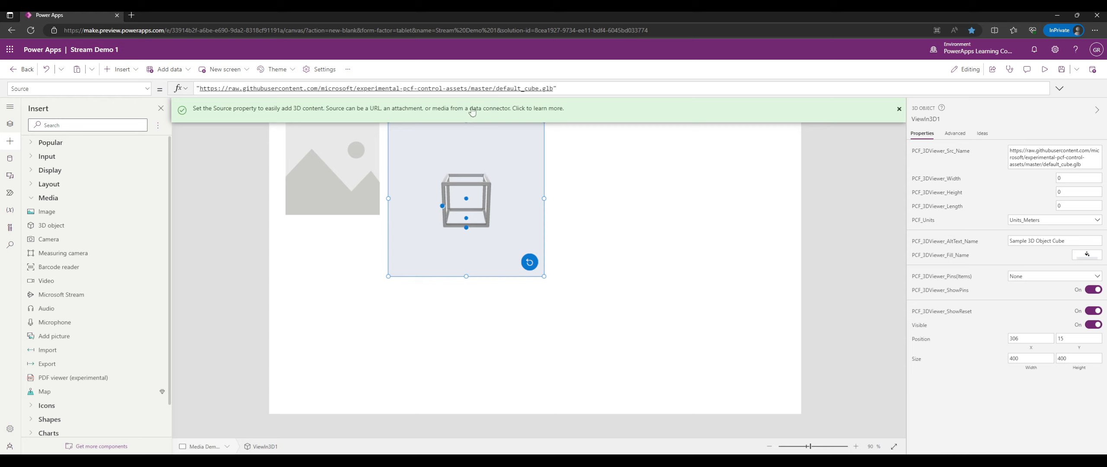
double_click(539, 89)
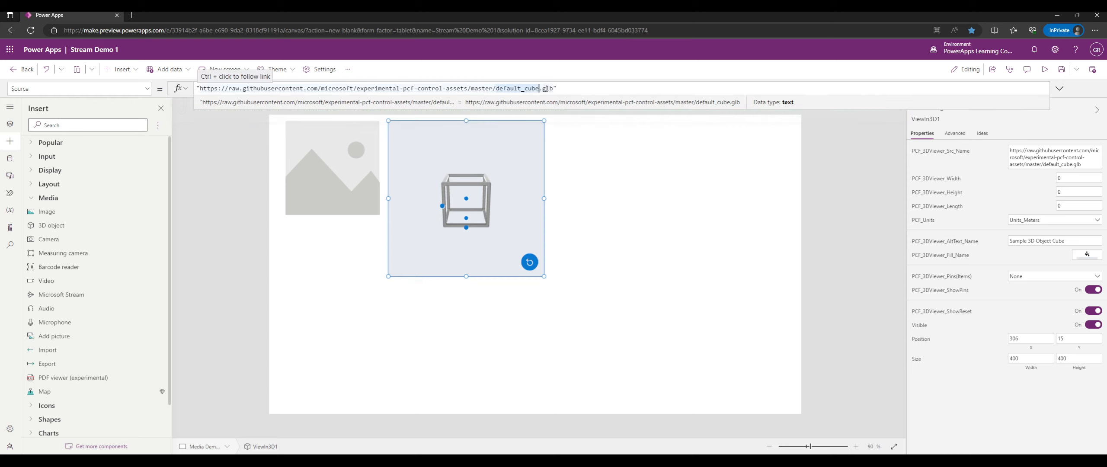
double_click(257, 88)
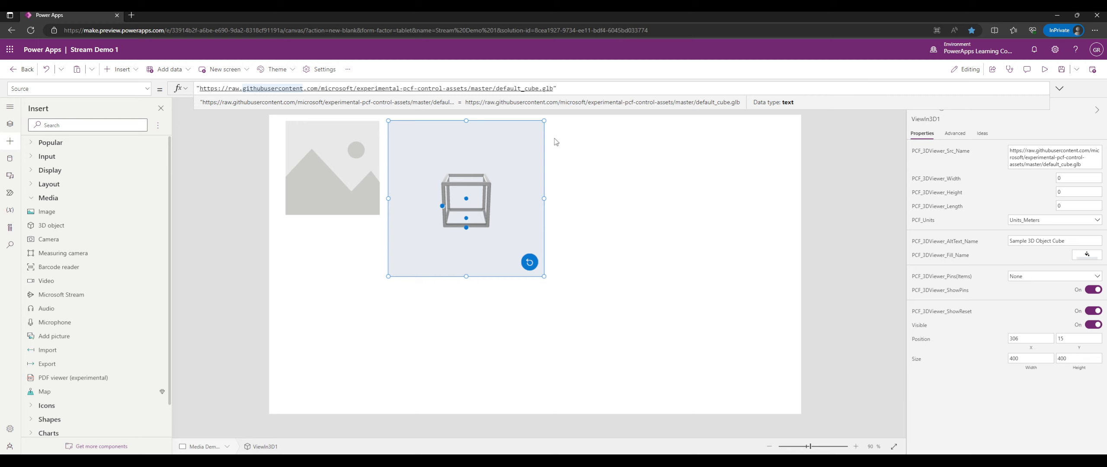
drag(557, 88, 208, 88)
click(486, 165)
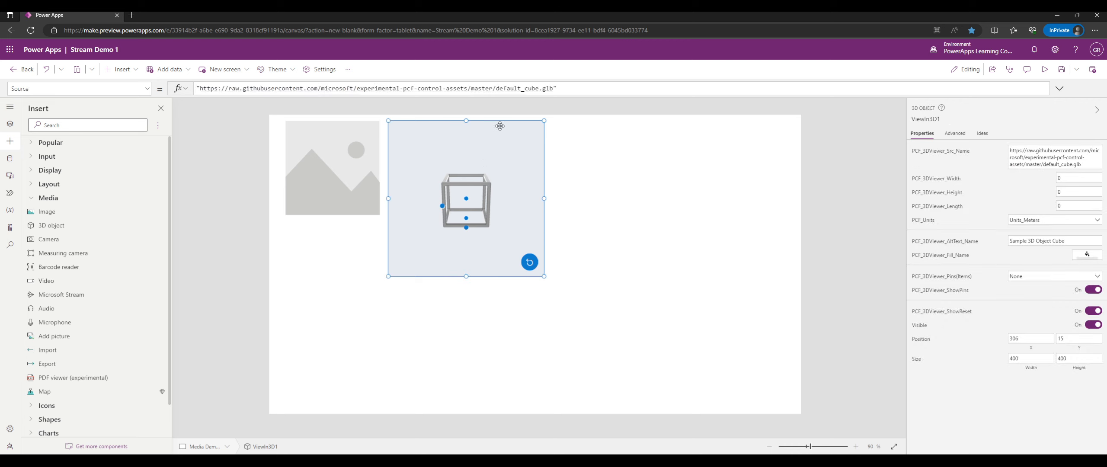
Resize the 3D viewer to 264 by 242 at 306, 15, rotating and resetting the cube.
drag(502, 154, 497, 186)
drag(544, 278, 491, 214)
click(476, 201)
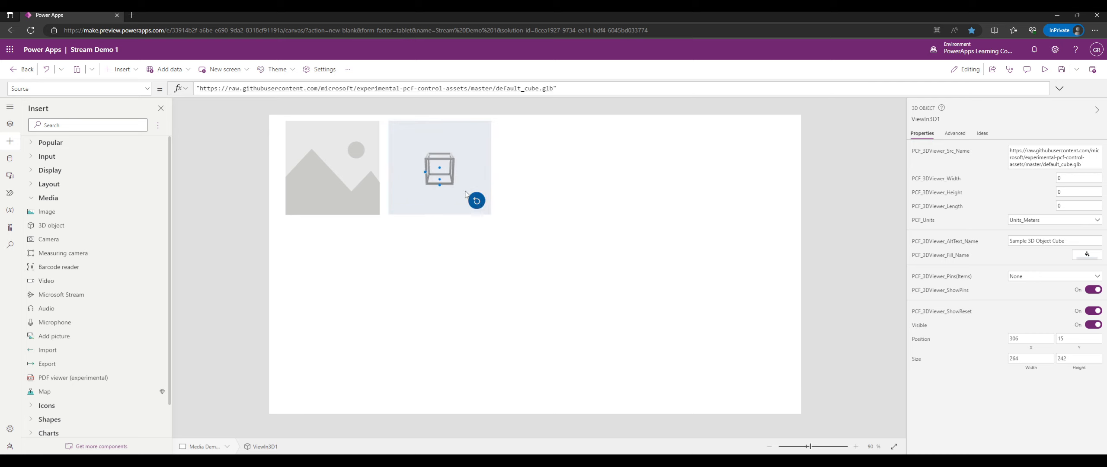
drag(438, 167, 447, 162)
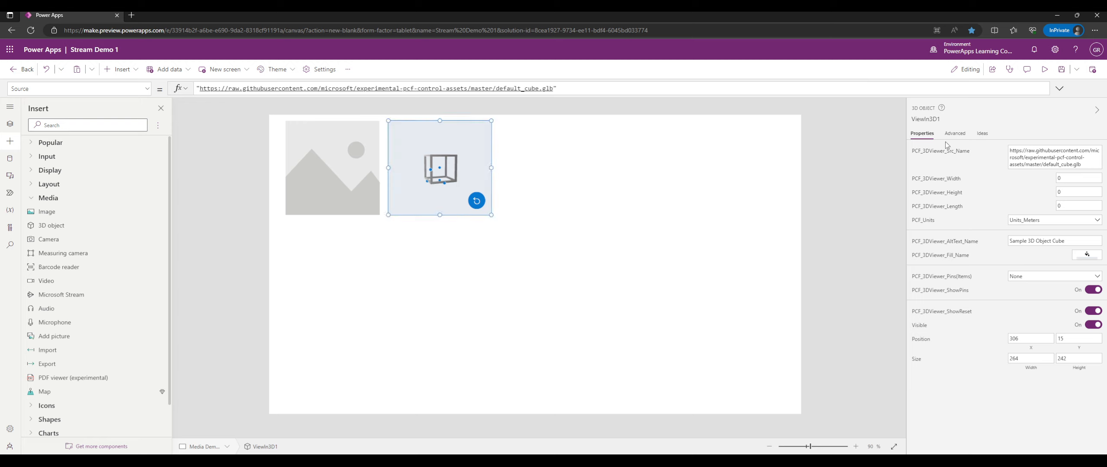
click(954, 134)
scroll(1000, 209, down, 10)
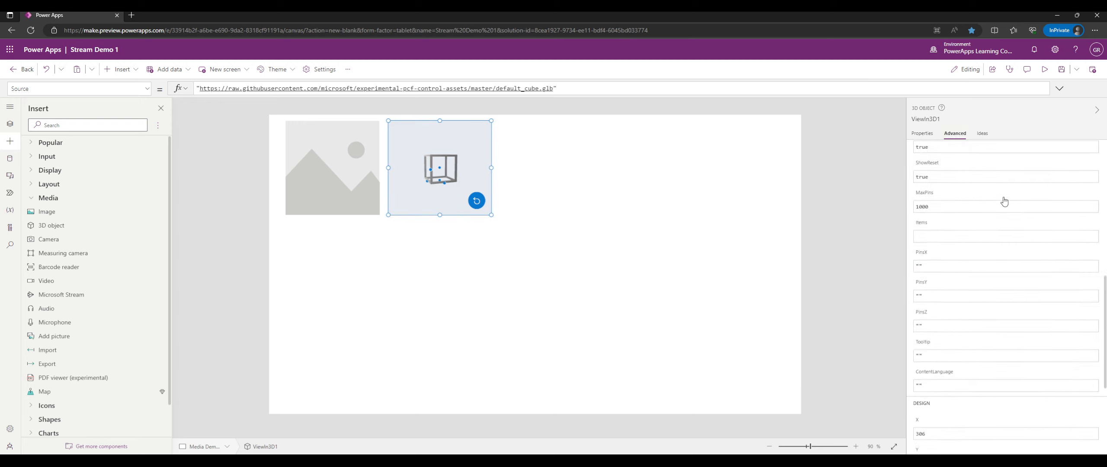
scroll(979, 180, up, 5)
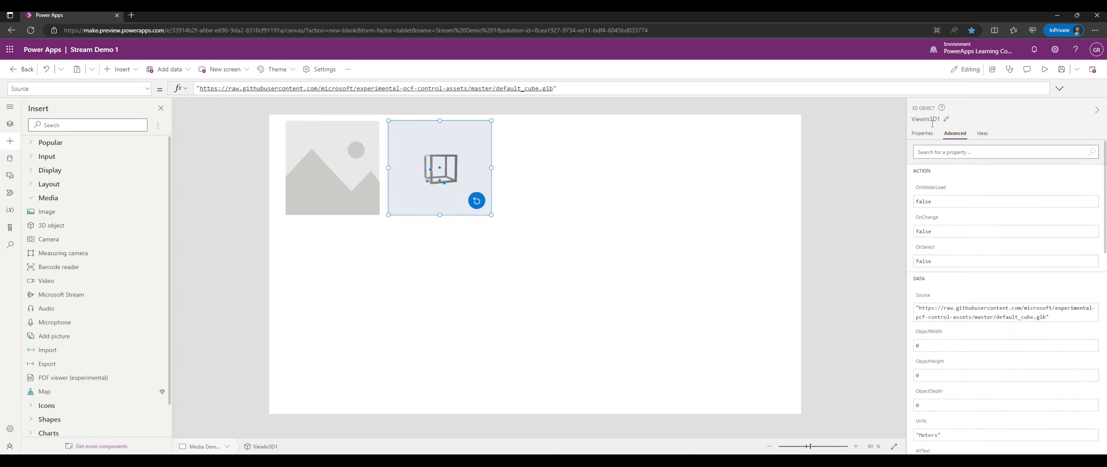
click(922, 134)
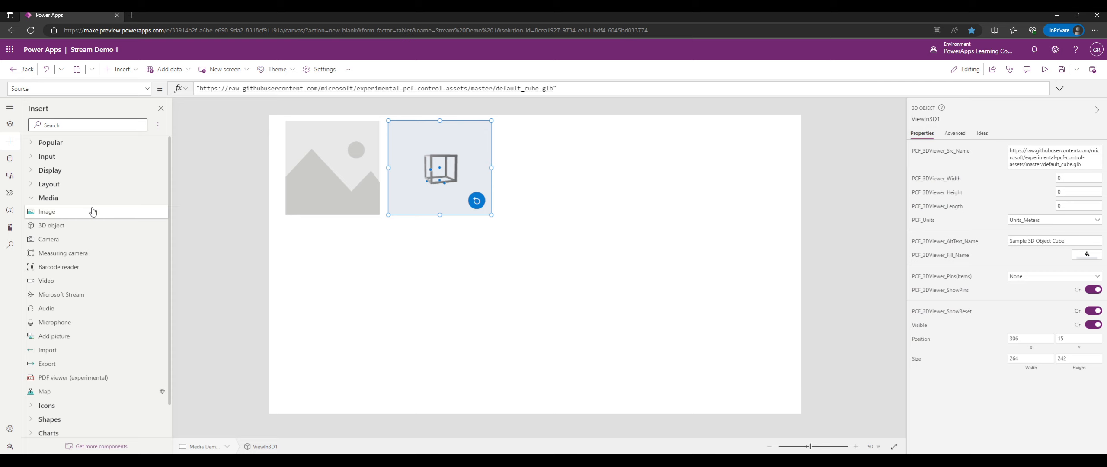
Insert Camera1 at 606, 15 and resize it to 354 by 242.
click(43, 239)
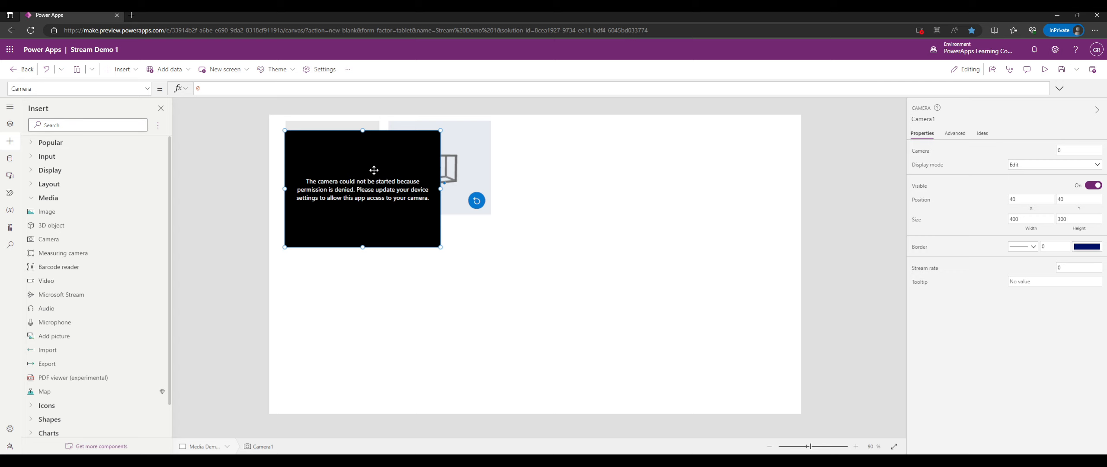
drag(374, 170, 595, 163)
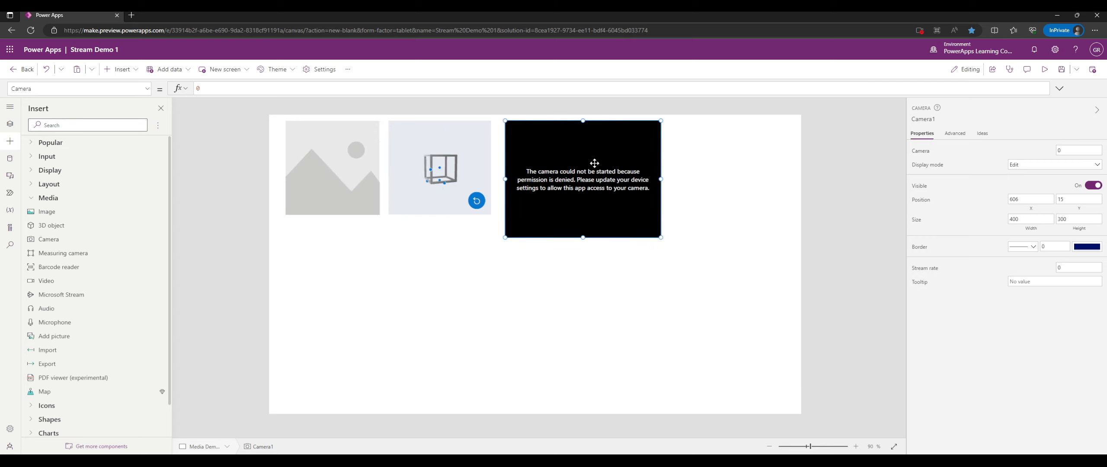
drag(661, 237, 643, 215)
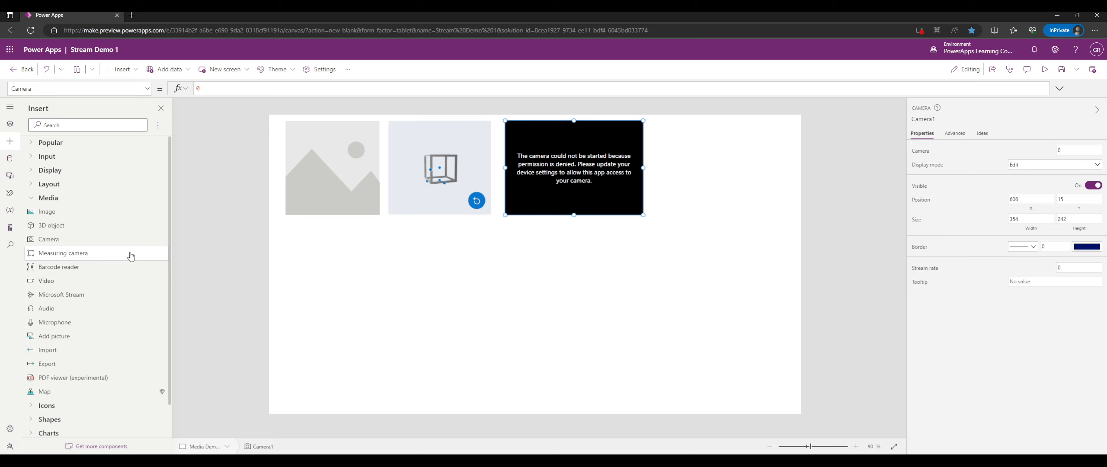
Insert a Measure in MR button at the right and add a Barcode Reader control.
click(92, 254)
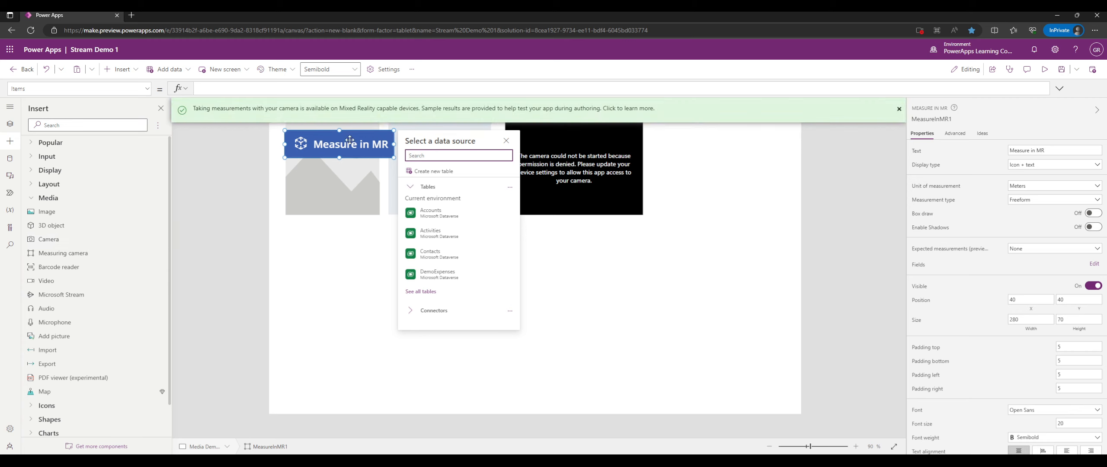
drag(349, 139, 718, 145)
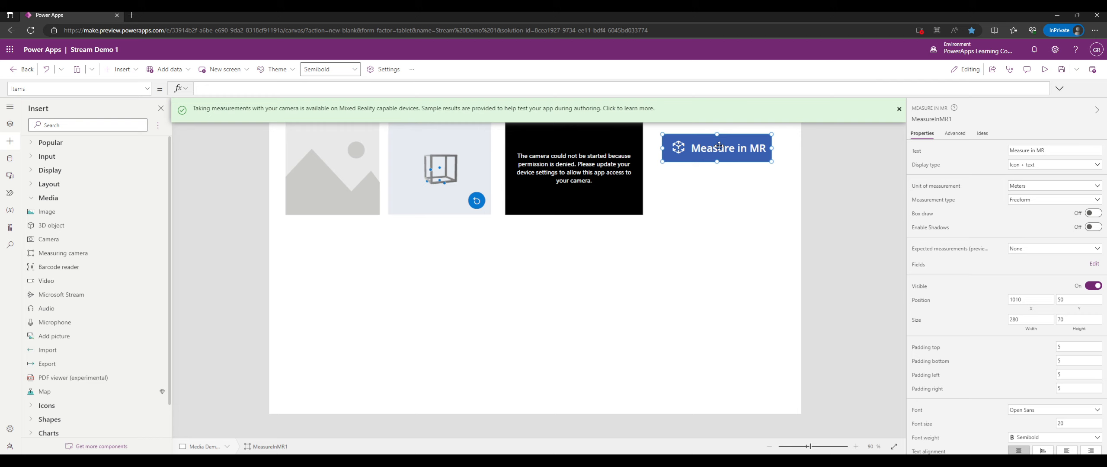
click(82, 266)
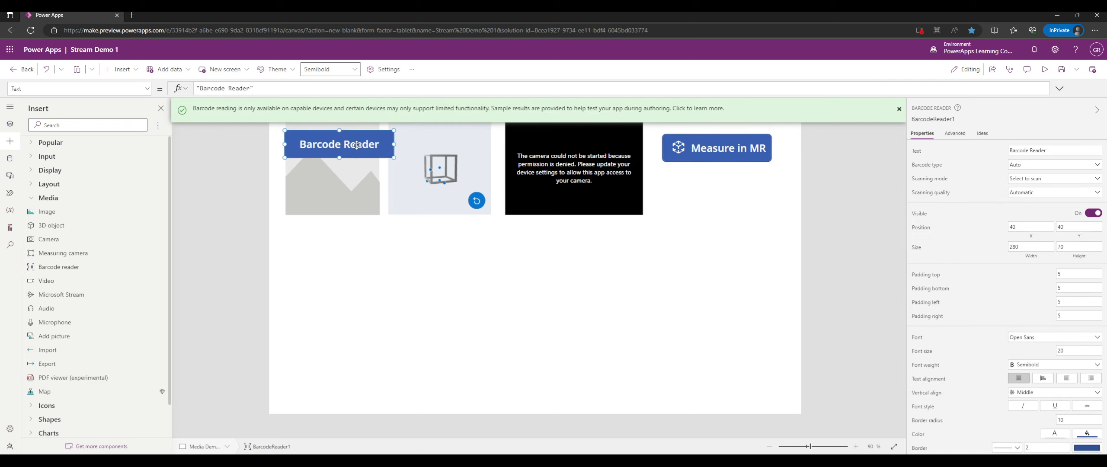
drag(356, 145, 360, 248)
Stack the Barcode Reader under Measure in MR and place a video player below the image.
click(703, 151)
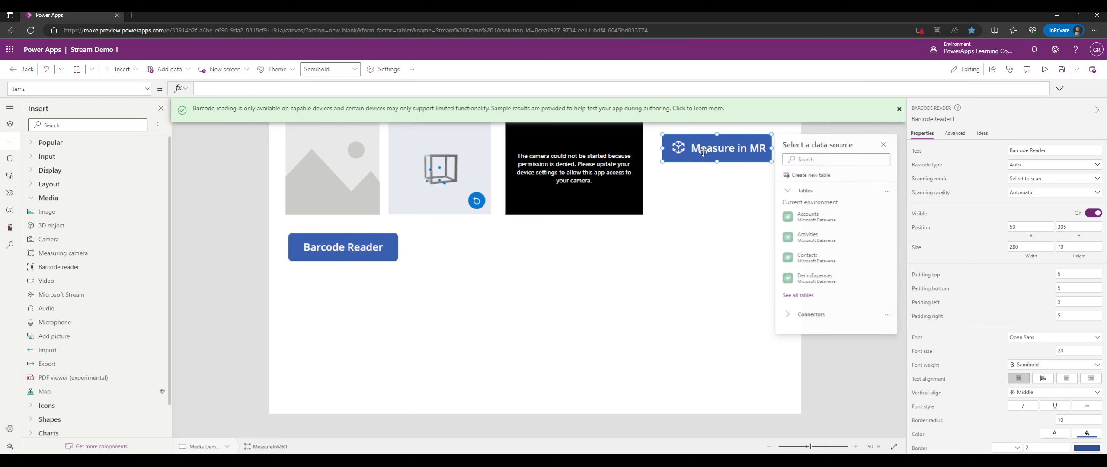
click(368, 243)
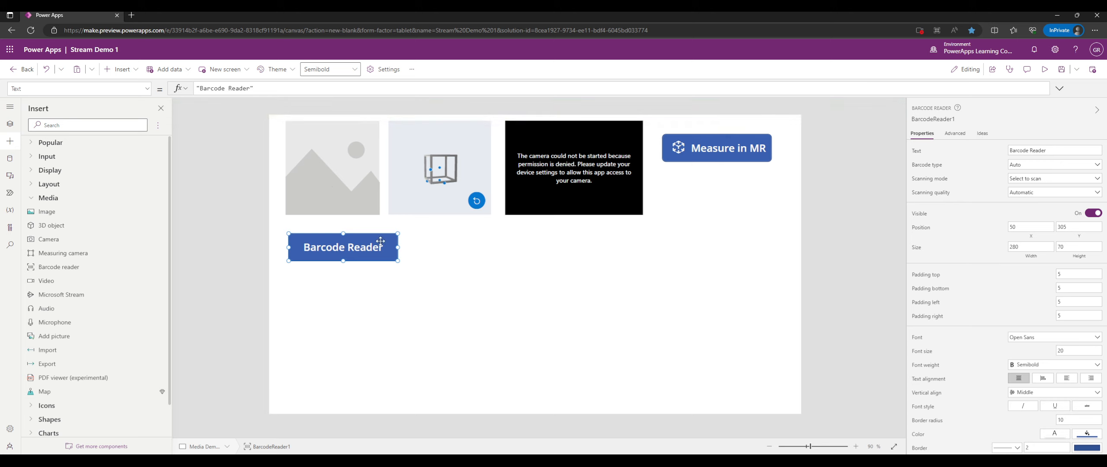
drag(383, 247, 747, 173)
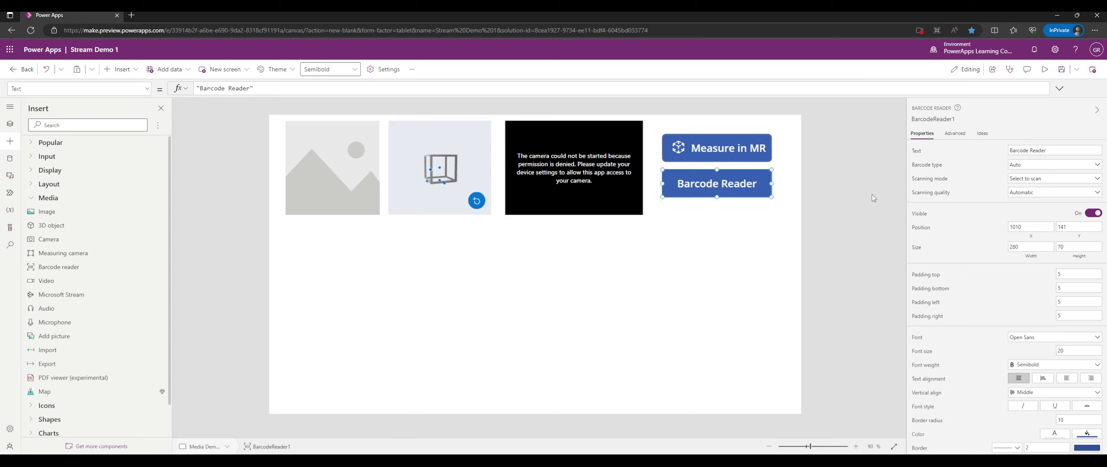
click(76, 285)
drag(412, 184, 414, 273)
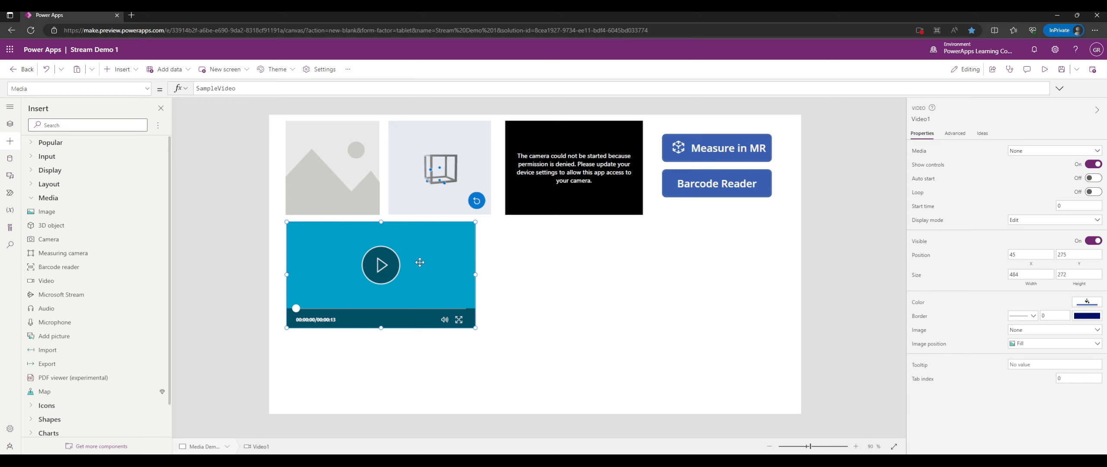
Play the SampleVideo in Video1 and drag its volume down to zero.
click(403, 270)
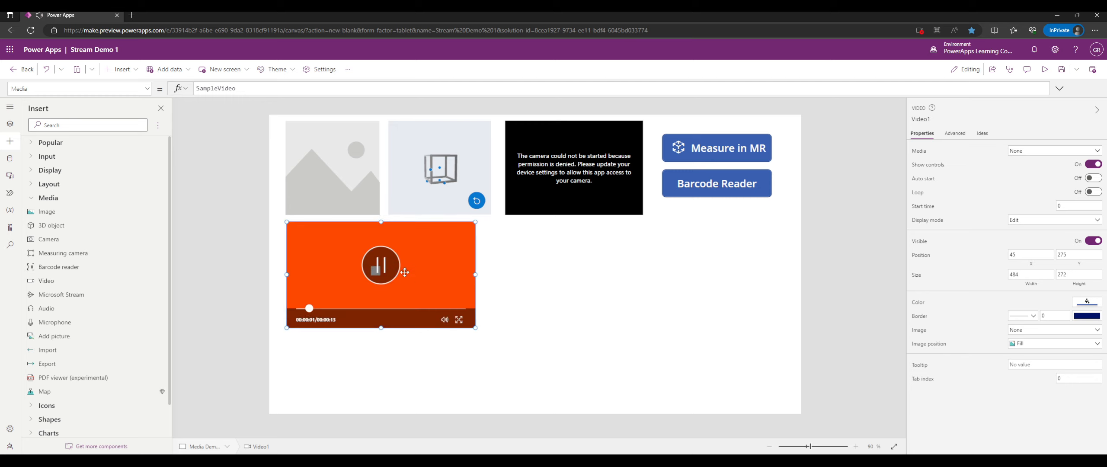
alt+click(444, 320)
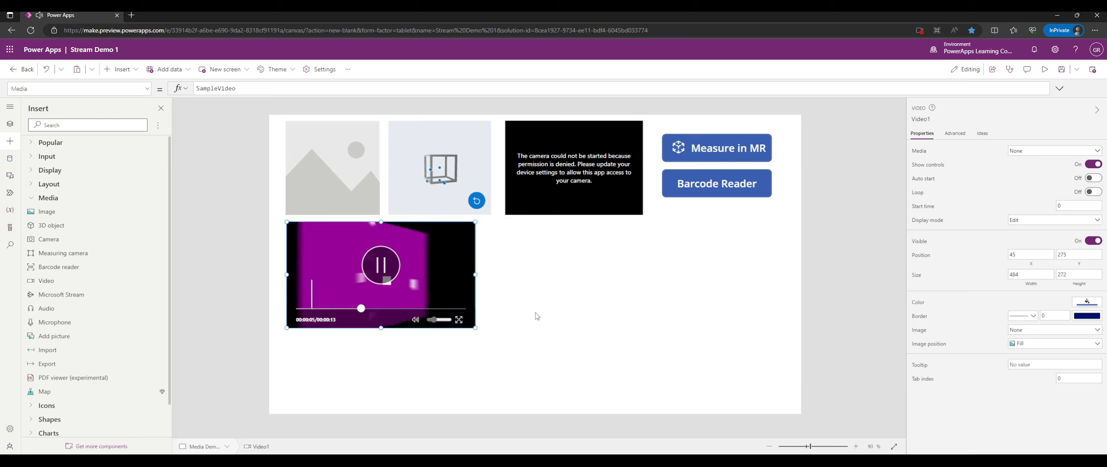
alt+click(429, 320)
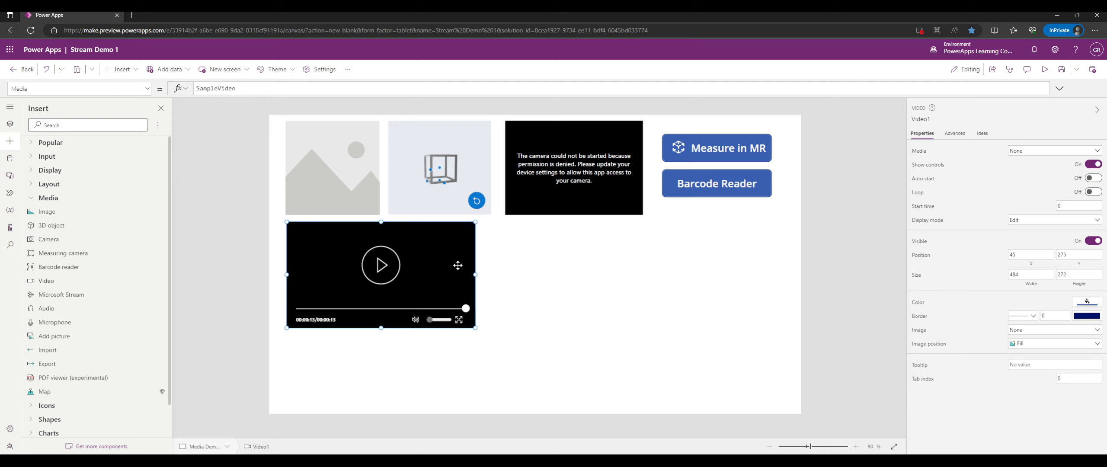
Try a Microsoft Stream control beside the video, then delete it.
click(99, 295)
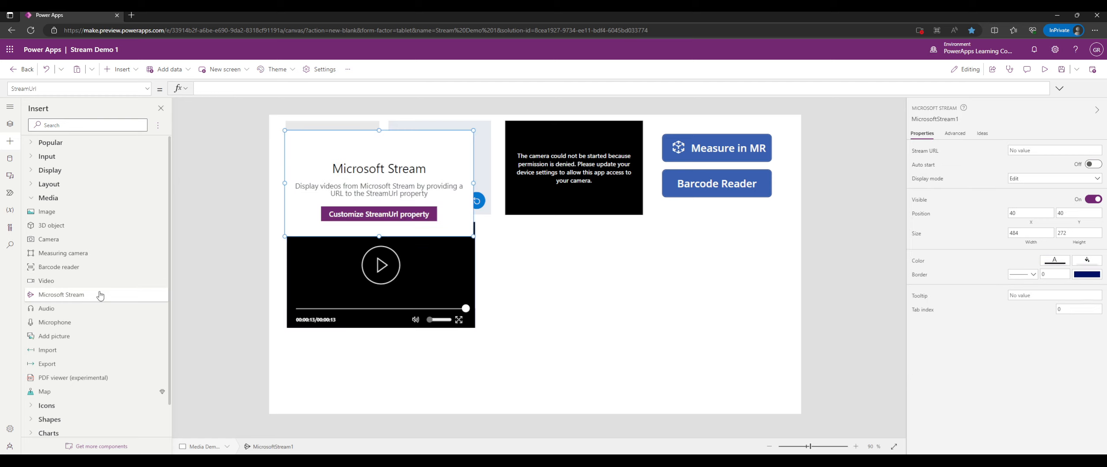
drag(417, 176, 617, 268)
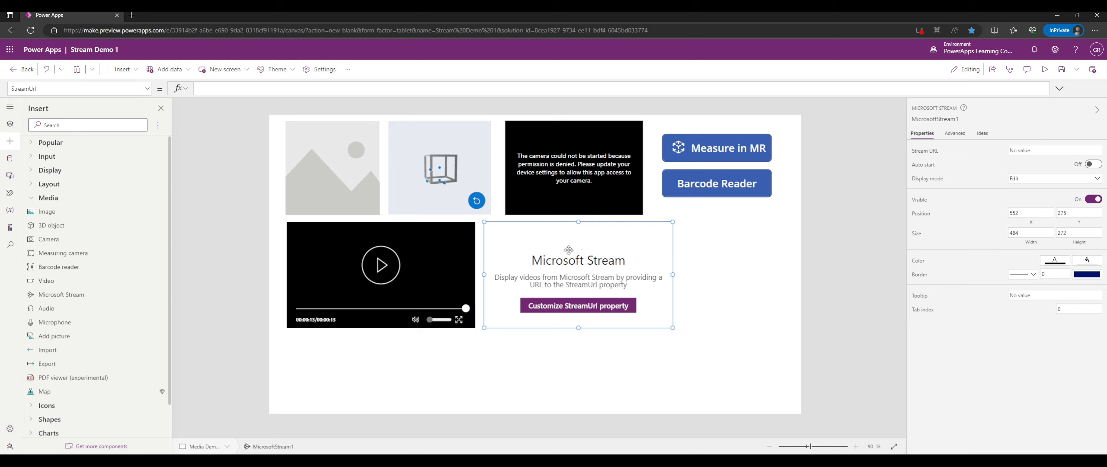
mouse_move(565, 250)
mouse_down()
mouse_move(594, 251)
mouse_move(559, 253)
mouse_up()
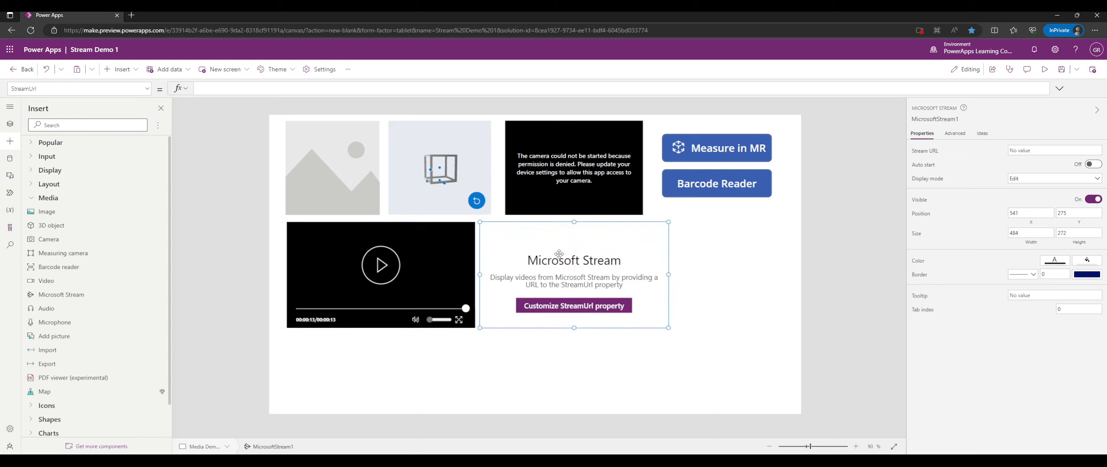
key(Delete)
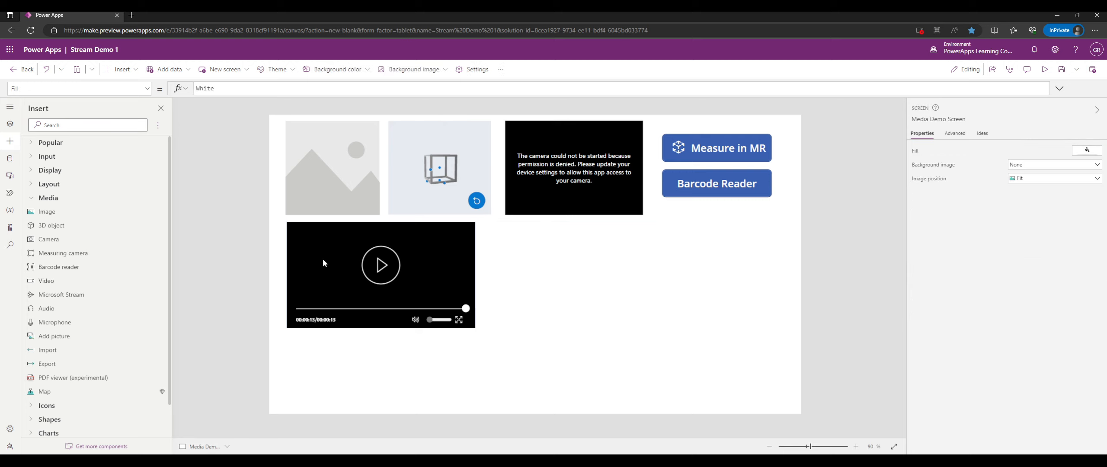
Place an Audio1 player beside the video and play its SampleAudio.
click(51, 310)
drag(396, 140, 593, 233)
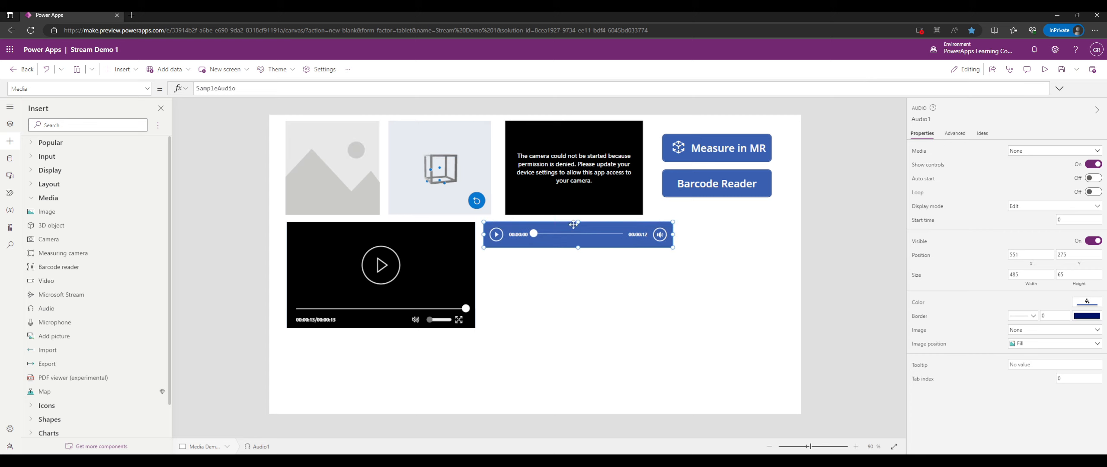
click(496, 235)
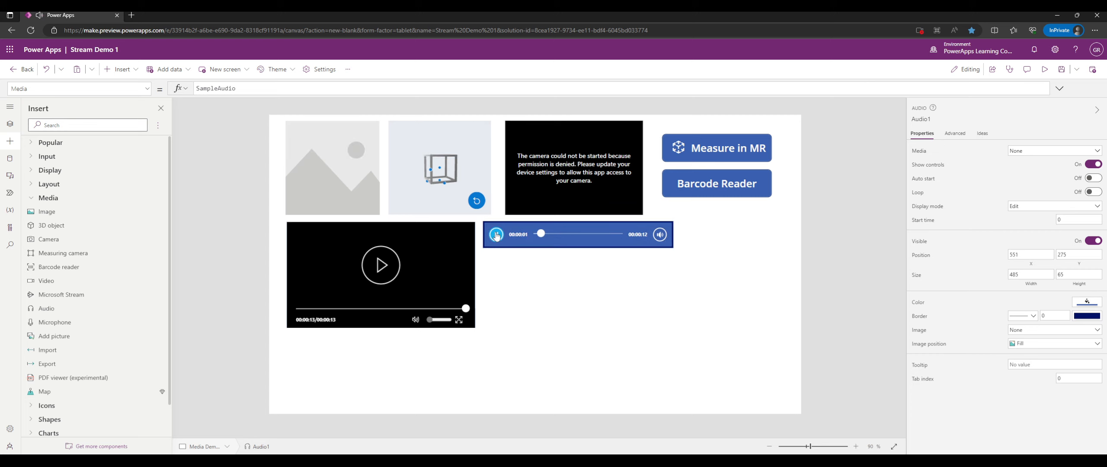
Insert Microphone1 with its Start button below the audio player, right of the video.
click(519, 325)
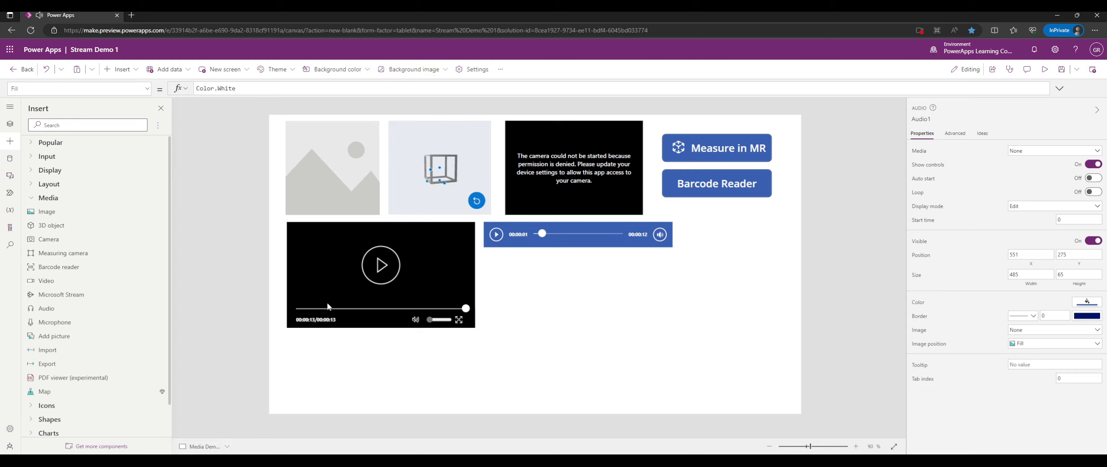
click(80, 322)
drag(303, 145, 545, 298)
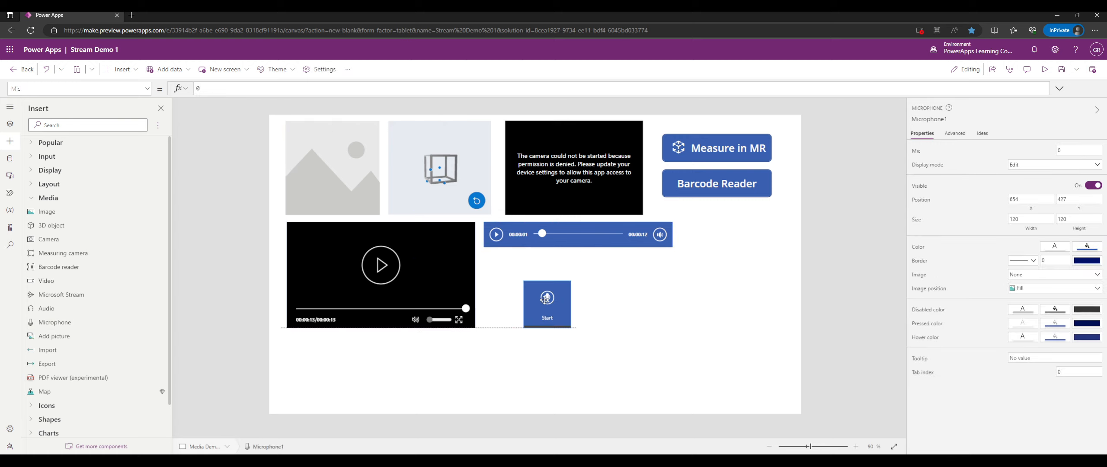
alt+click(557, 305)
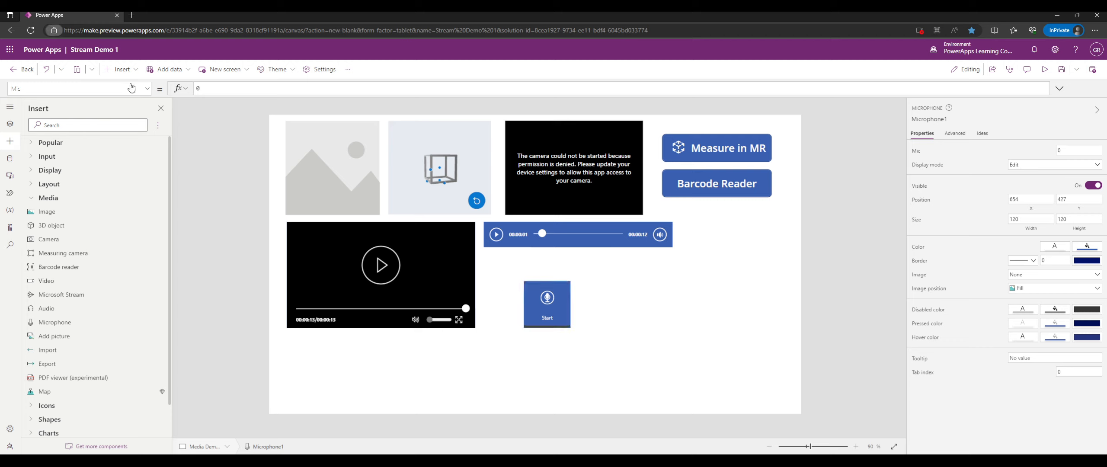
click(596, 320)
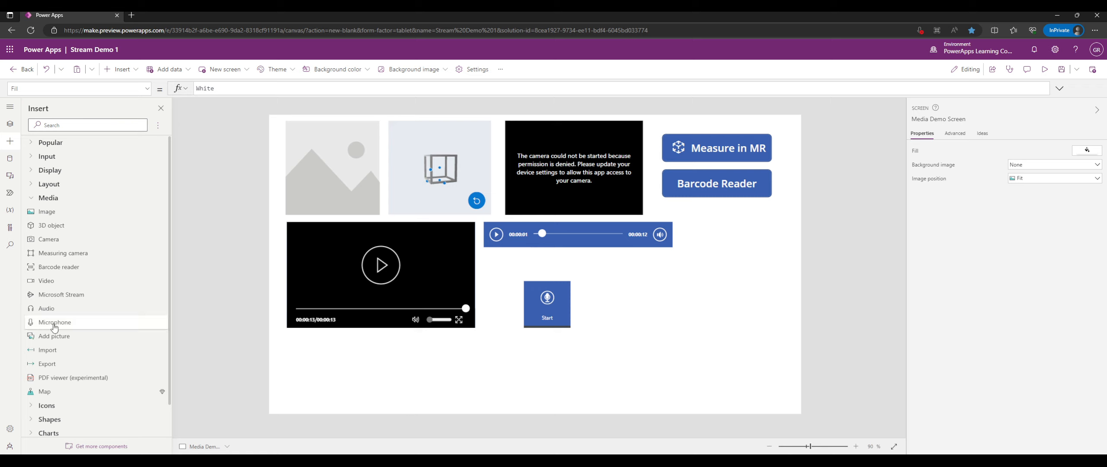
Place an add-picture control right of the microphone and preview the app.
click(82, 340)
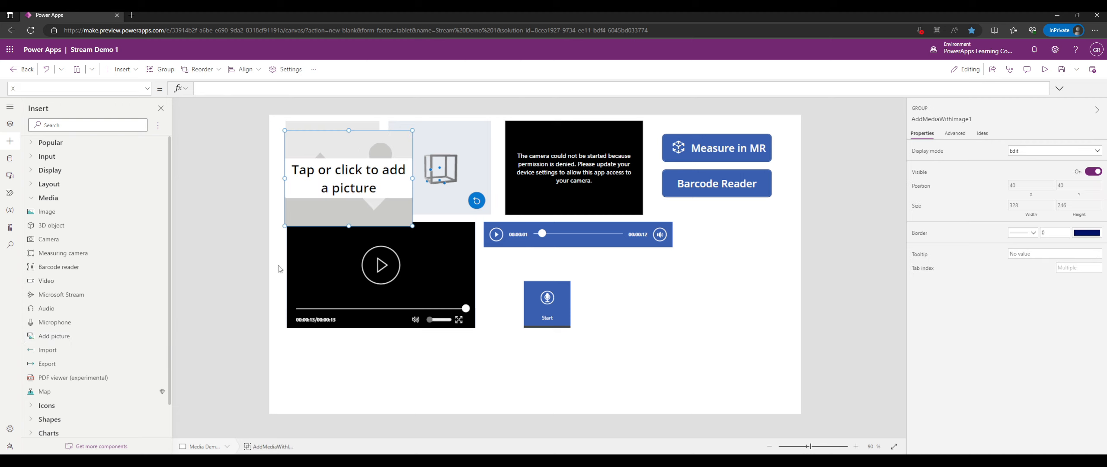
drag(406, 204, 679, 314)
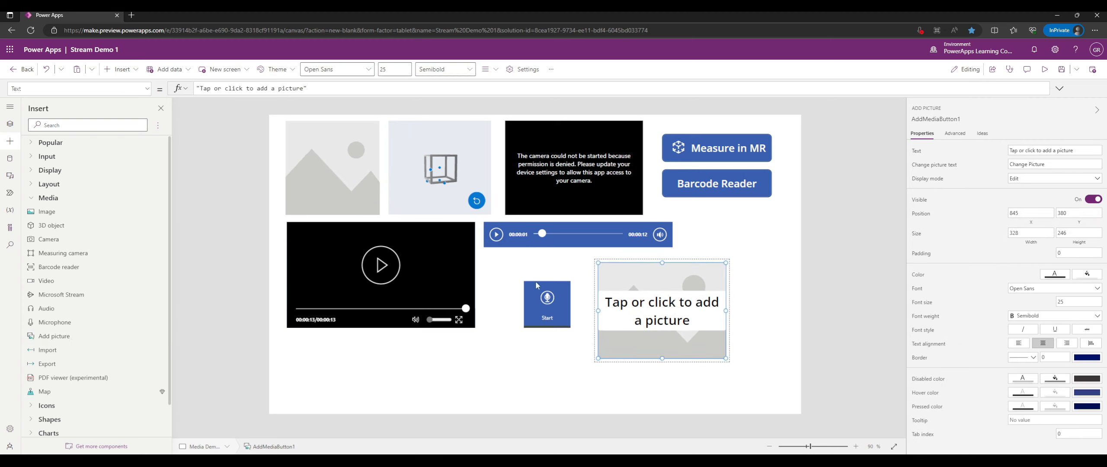
click(1044, 70)
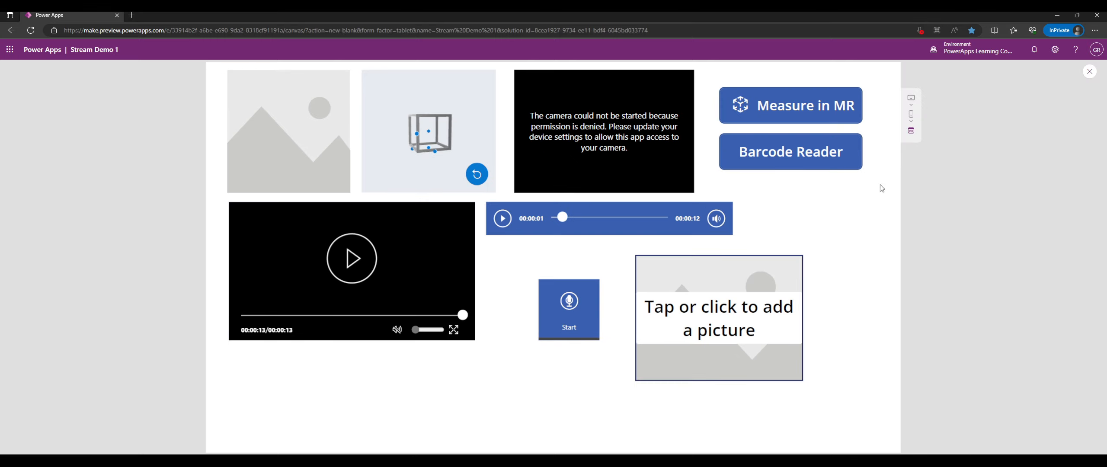
click(1089, 72)
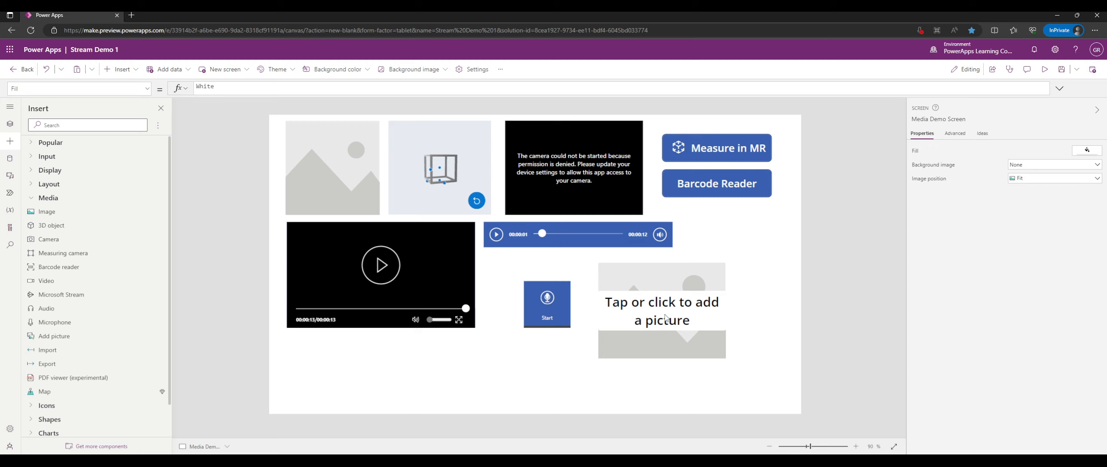
Insert an Import Data button below Barcode Reader and preview the layout.
click(102, 351)
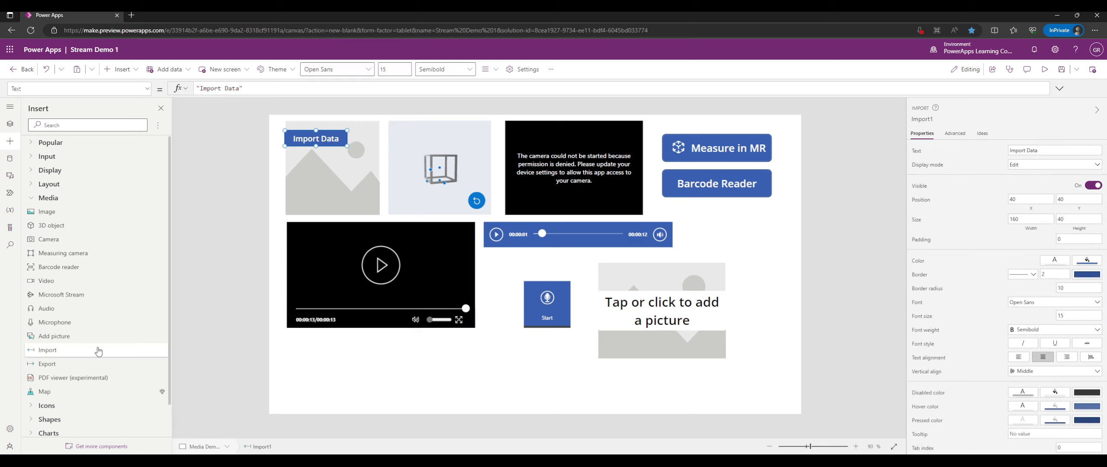
drag(294, 140, 700, 223)
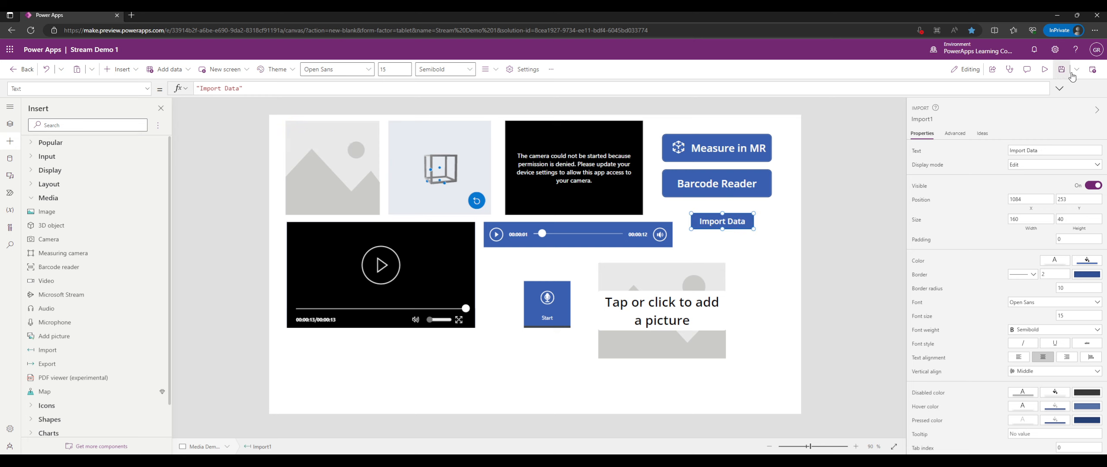
click(1044, 71)
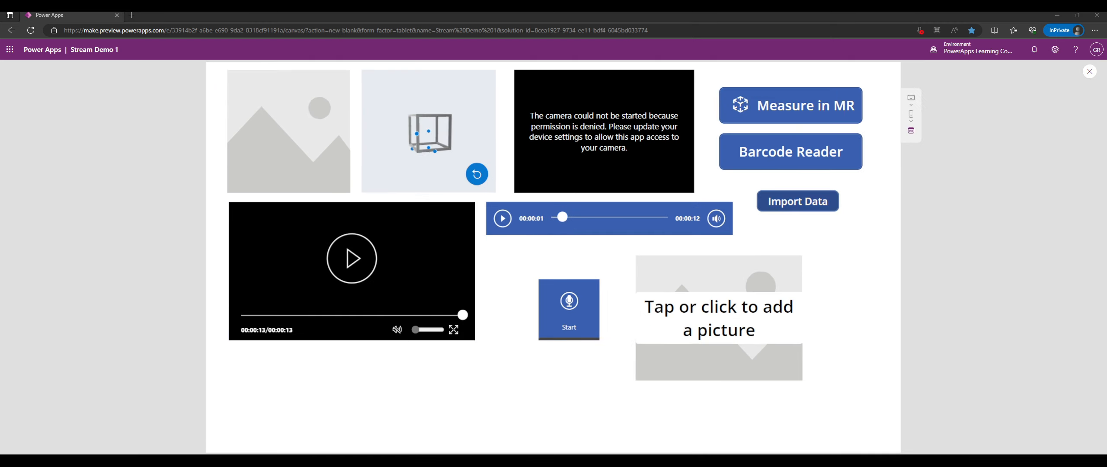
click(1089, 71)
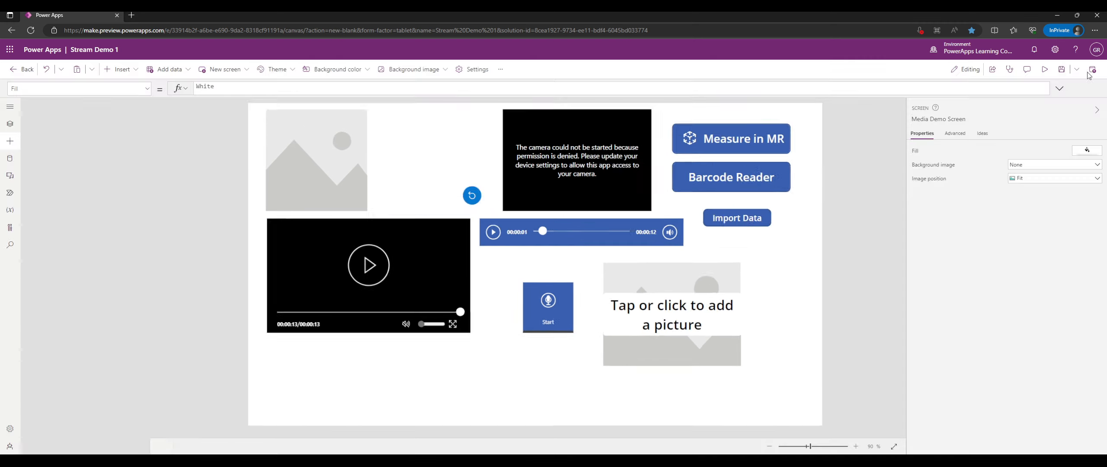
Place Export1 beneath Import Data, view its OnSelect formula, and preview the app.
click(82, 364)
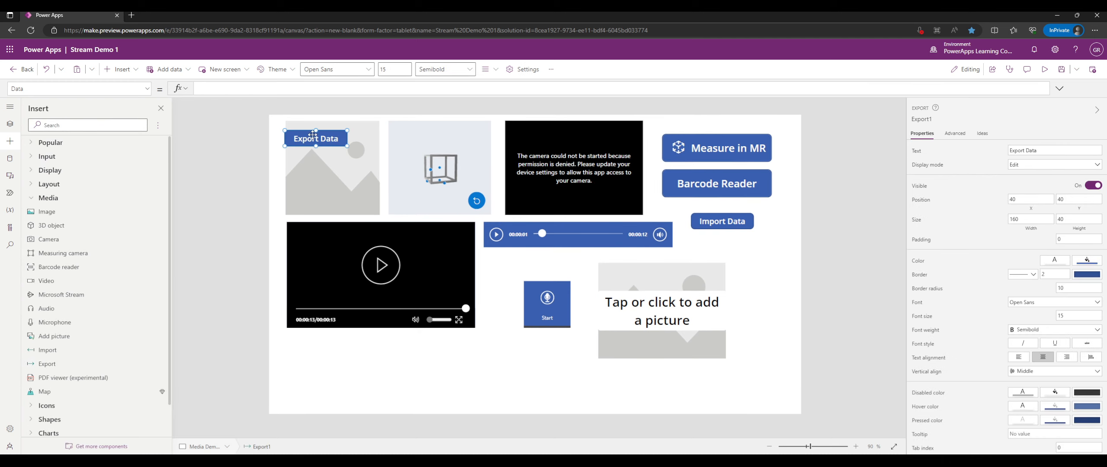
drag(314, 135, 745, 244)
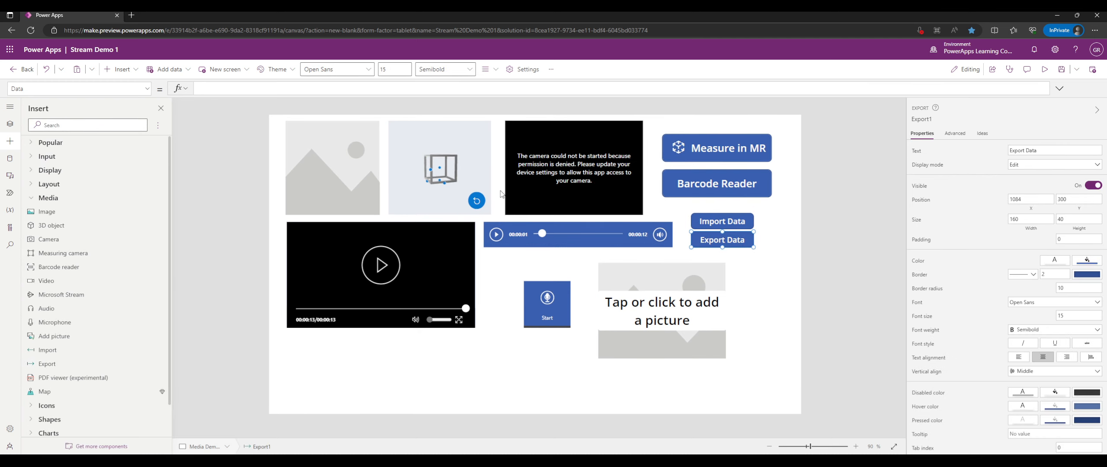
click(147, 88)
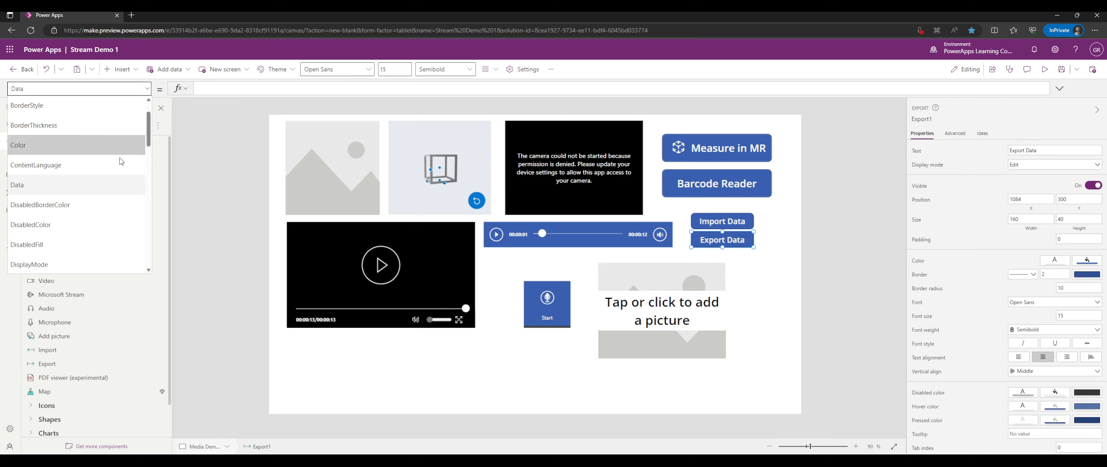
scroll(100, 170, down, 3)
scroll(98, 162, down, 5)
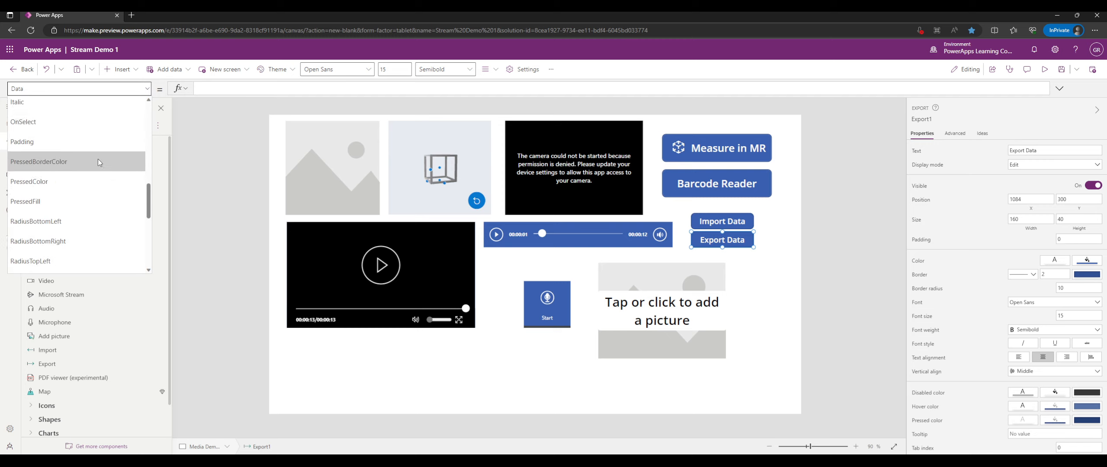
scroll(97, 154, up, 1)
click(63, 140)
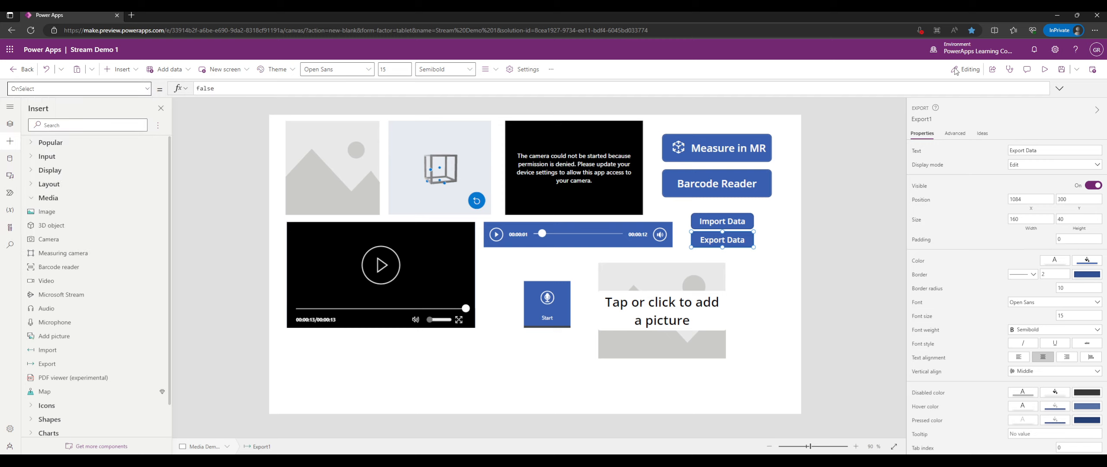
click(1040, 69)
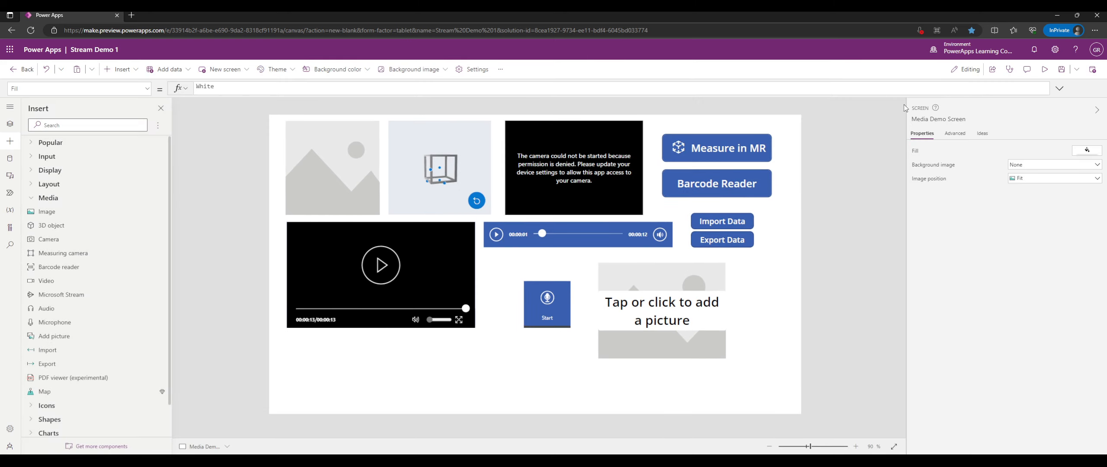
Show the Export Data button's Data property formula.
click(738, 241)
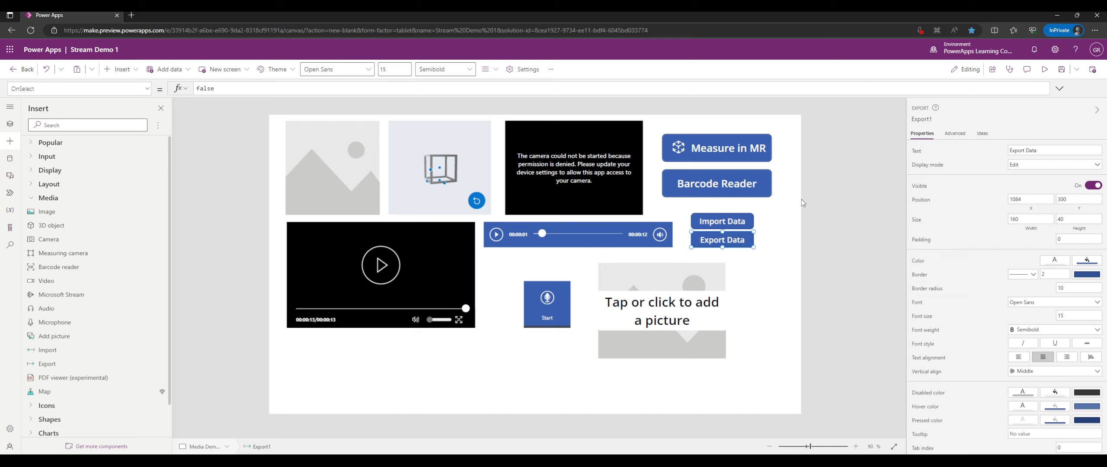
click(141, 89)
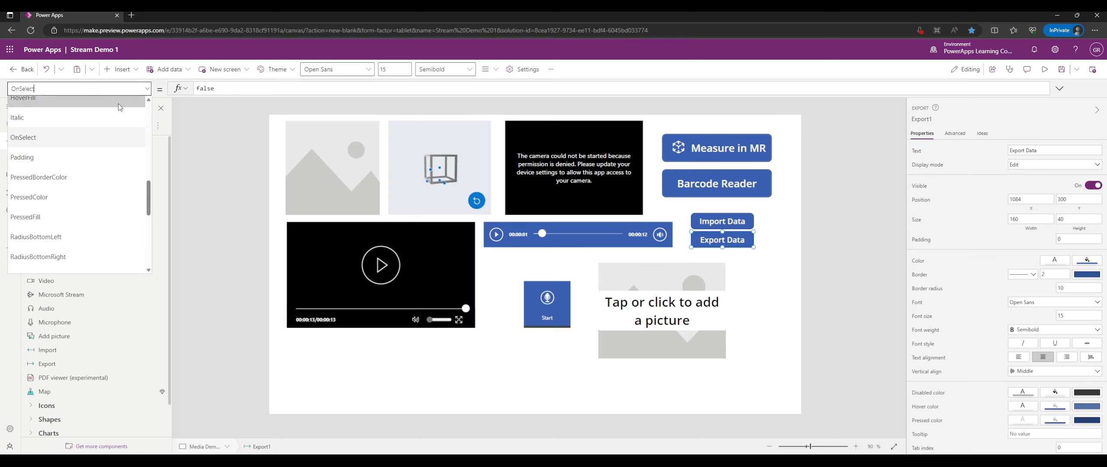
scroll(64, 144, up, 5)
scroll(75, 143, up, 1)
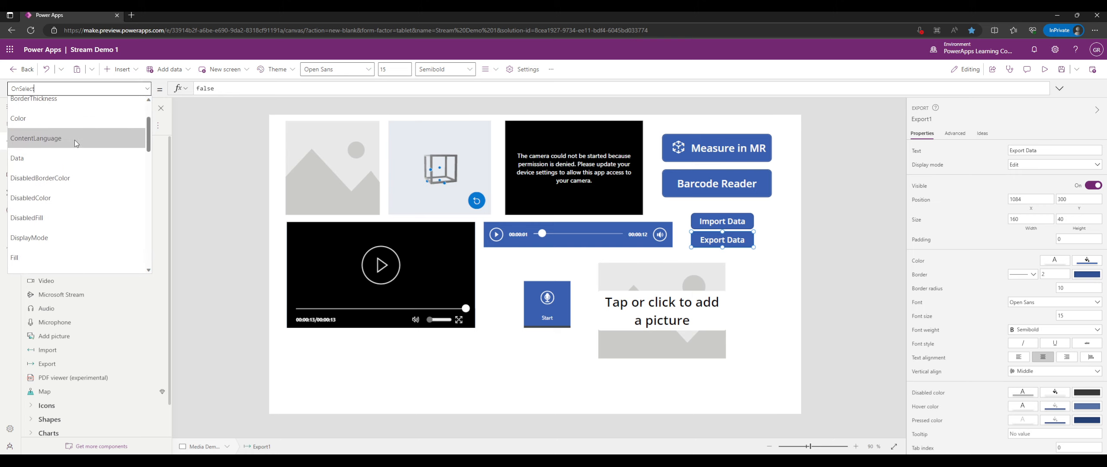
click(59, 158)
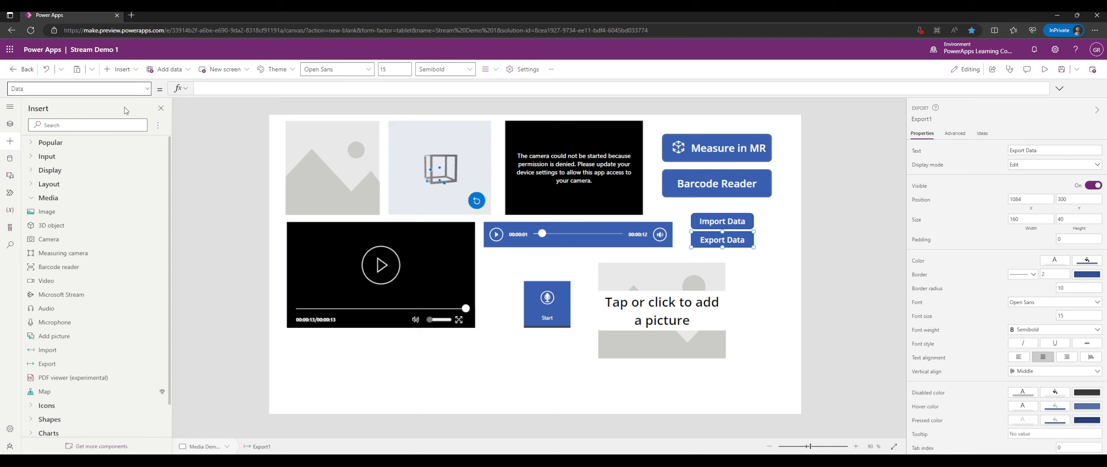
Review the Export Data button's Advanced properties, then return to basic properties.
click(146, 89)
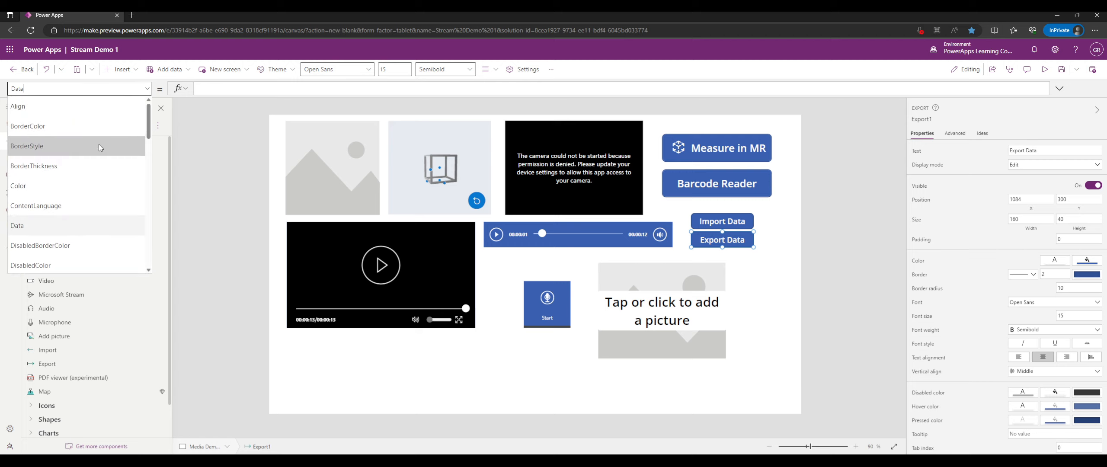
scroll(99, 147, down, 5)
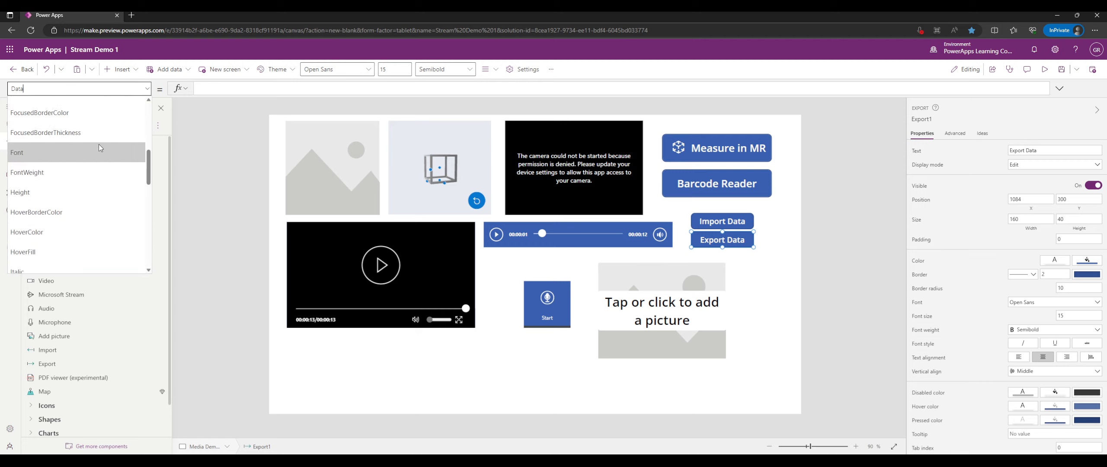
scroll(99, 143, down, 4)
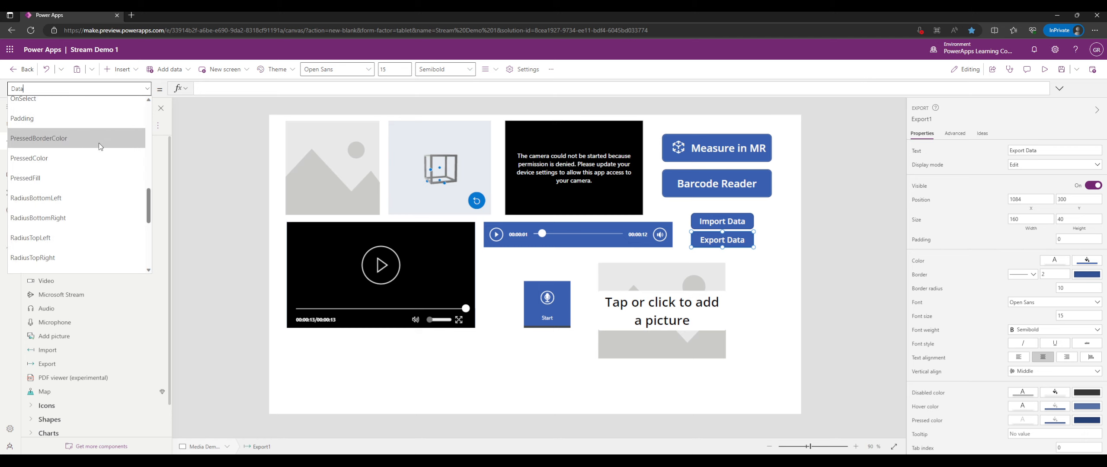
scroll(98, 143, down, 4)
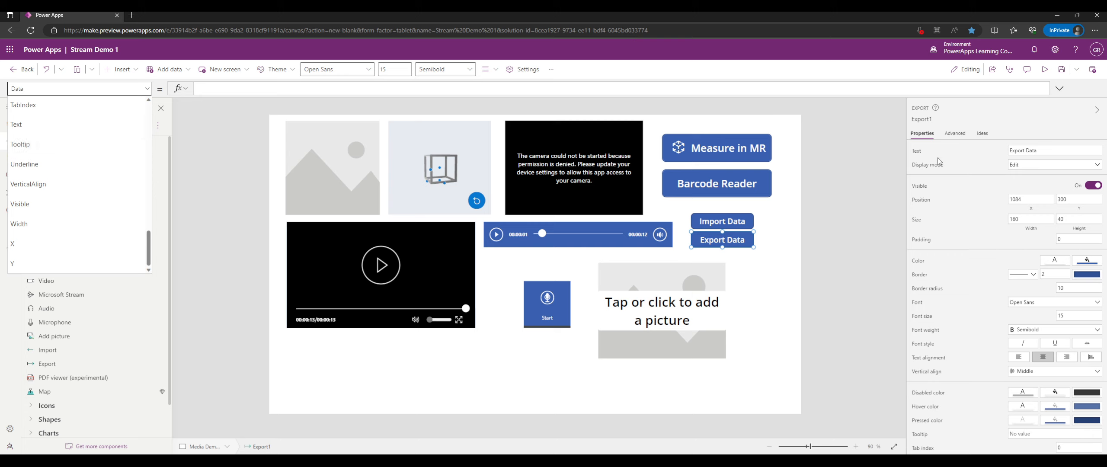
click(948, 134)
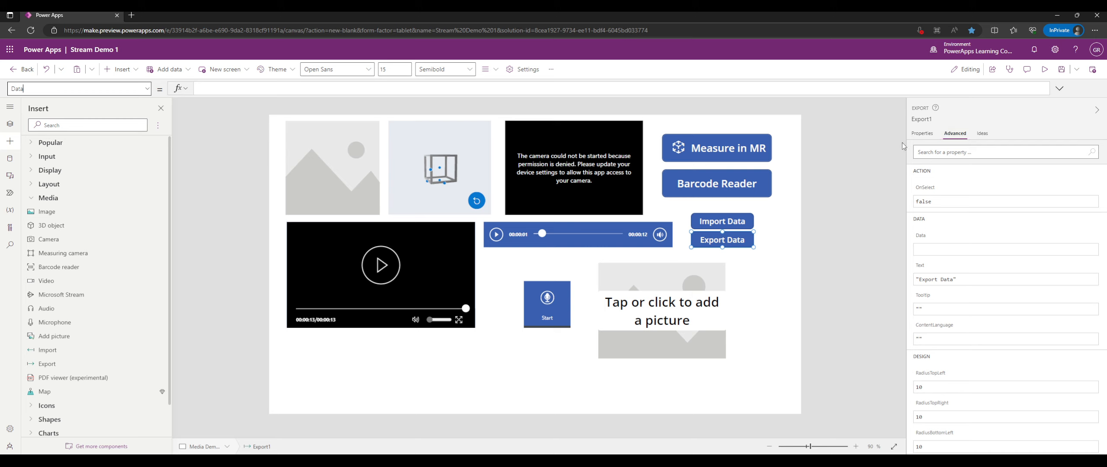
click(922, 134)
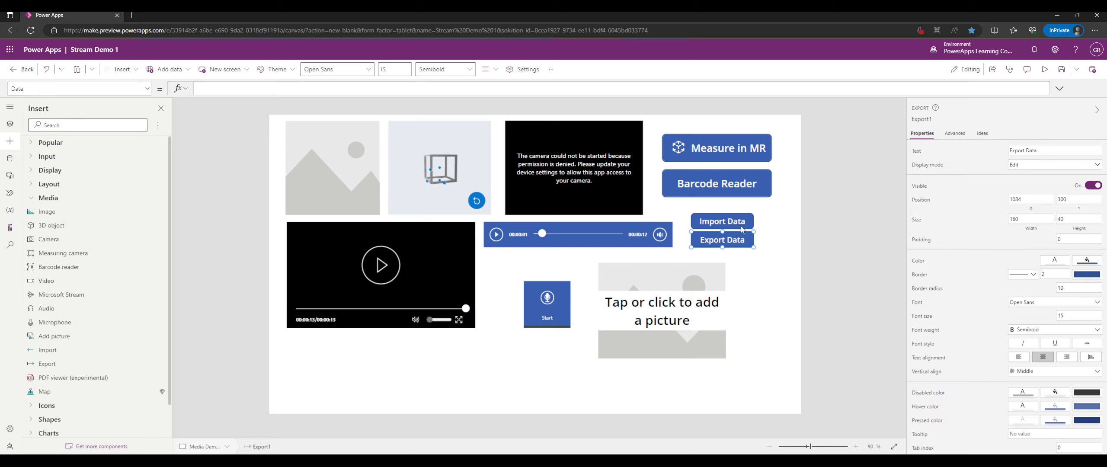
click(768, 233)
click(741, 239)
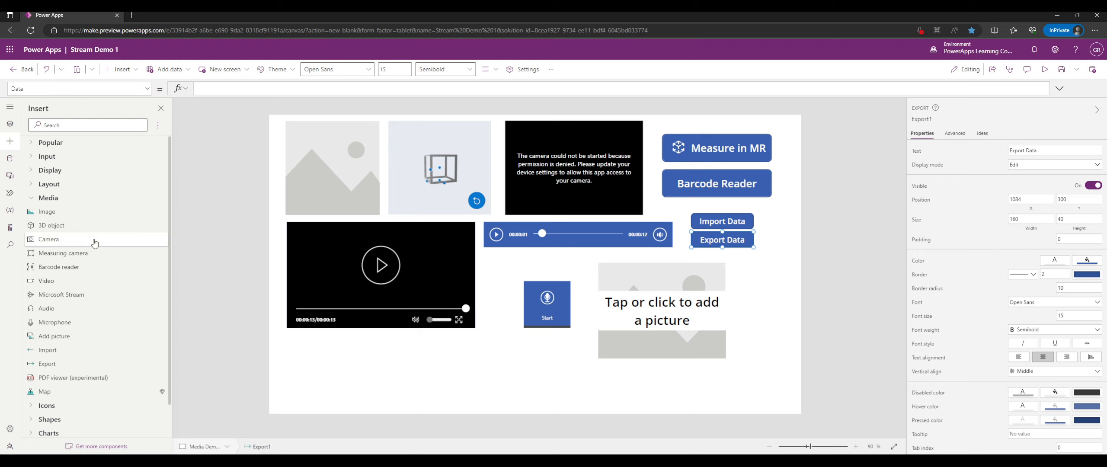
scroll(92, 233, down, 1)
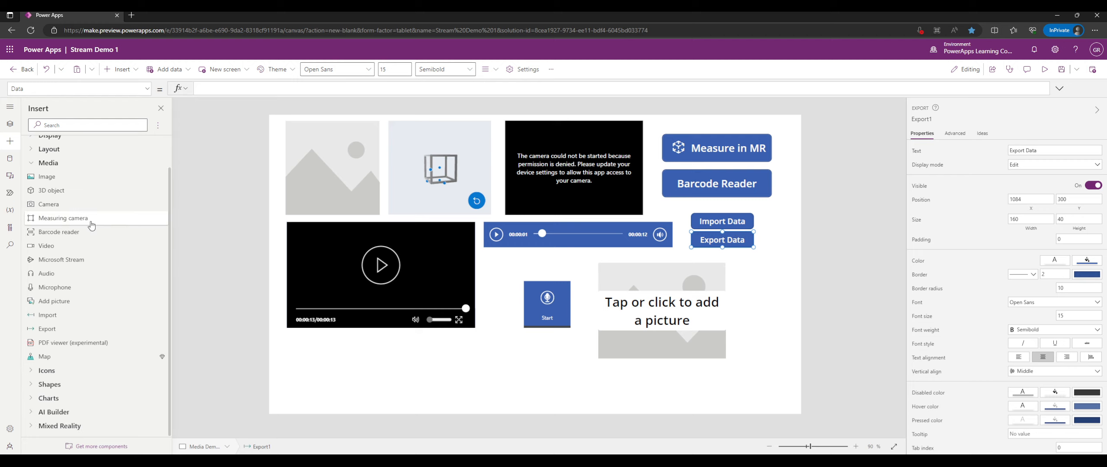
Insert PdfViewer1 below the video and shrink it to 484 by 184 at 45, 550.
click(87, 343)
drag(391, 214, 424, 282)
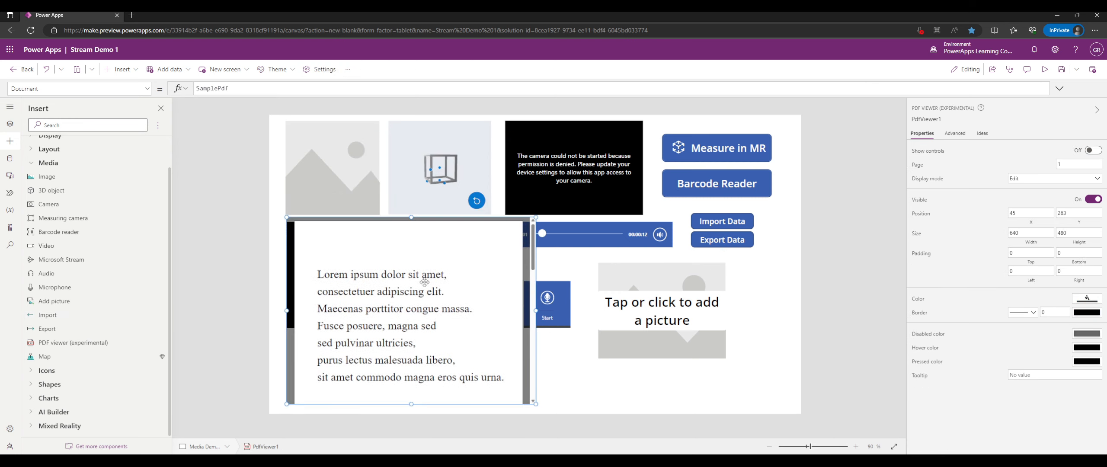
drag(535, 217, 473, 333)
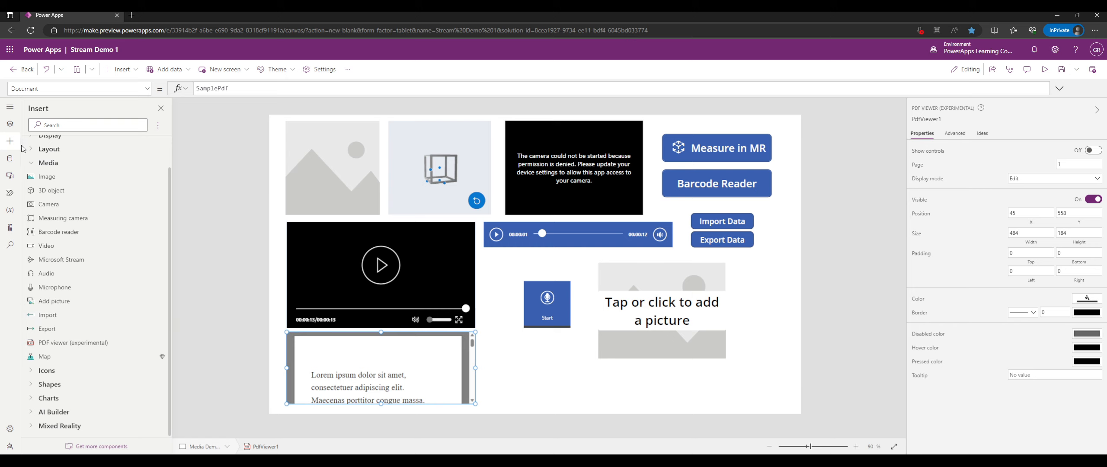
scroll(68, 154, up, 1)
Add a new blank screen from the Tree view.
click(10, 123)
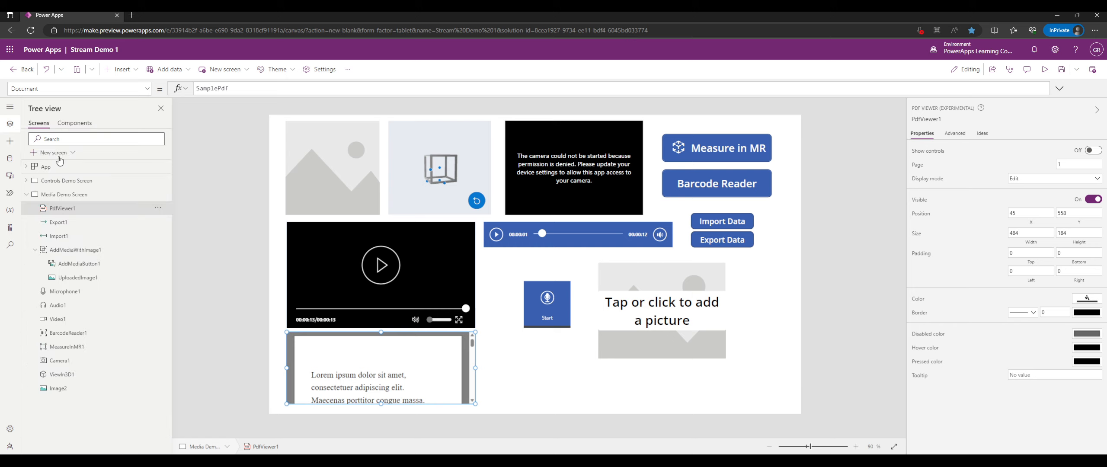
click(56, 153)
click(83, 212)
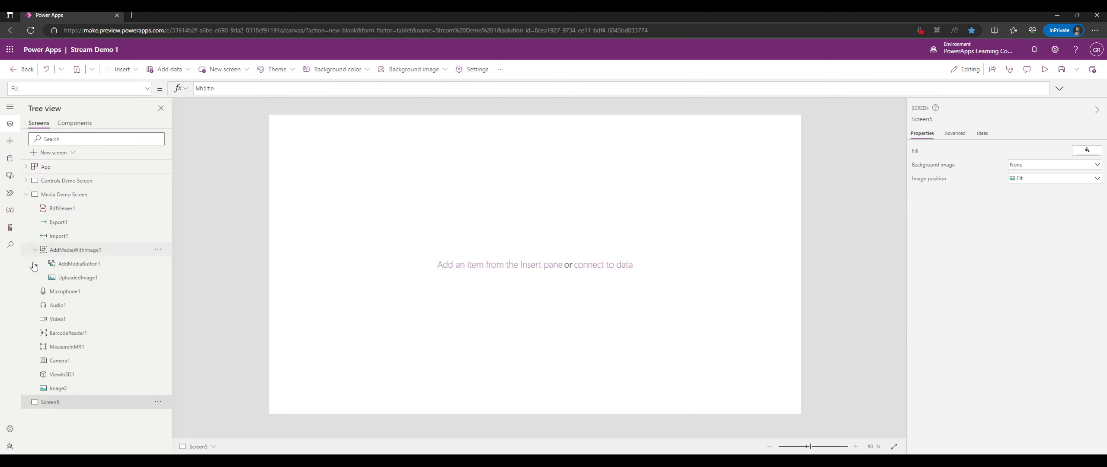
click(26, 196)
click(26, 197)
click(26, 196)
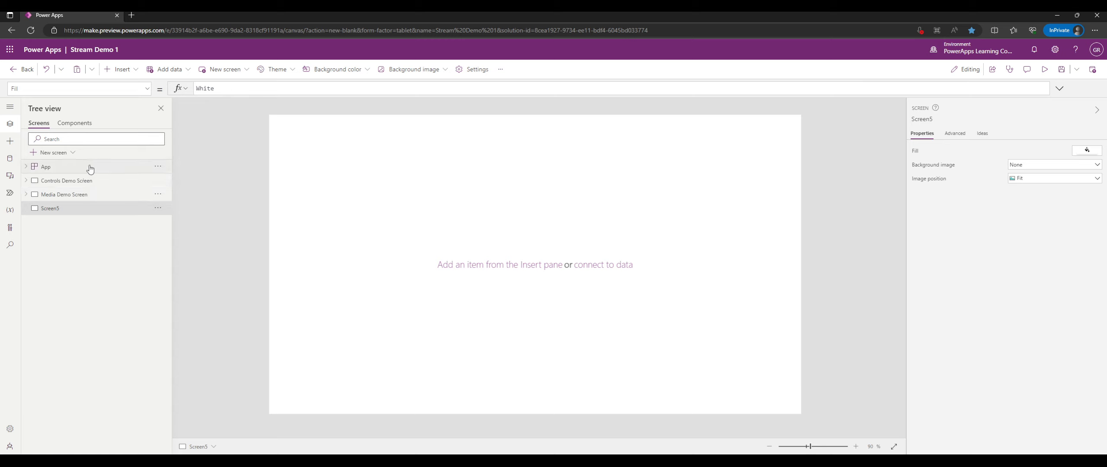
Rename the new screen to 'Icons Demo Screen'.
double_click(60, 208)
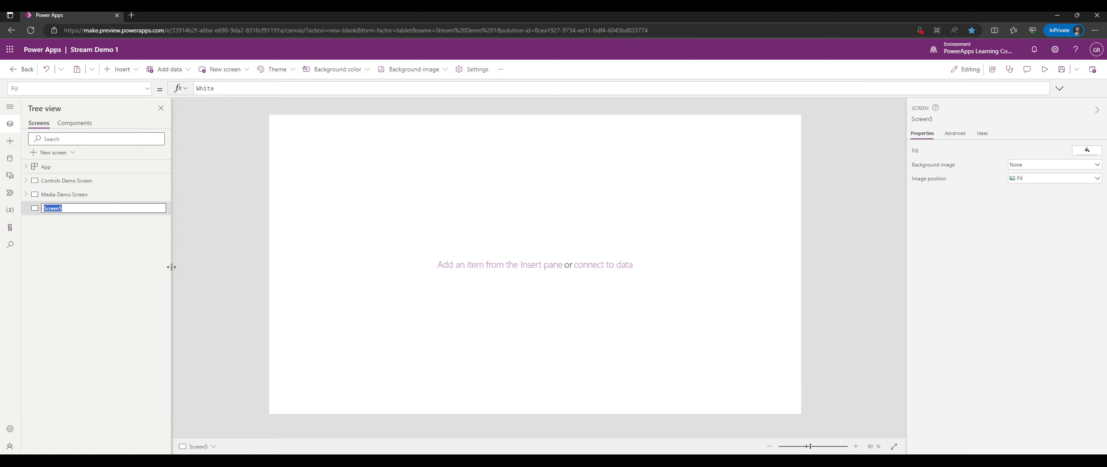
text(F)
text(cons Demo Sc)
text(ree)
text(n)
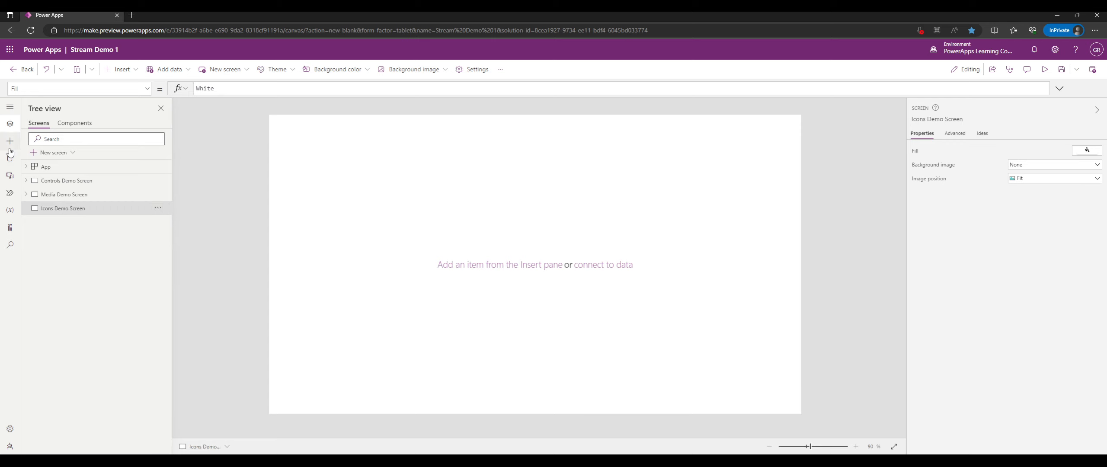
click(8, 145)
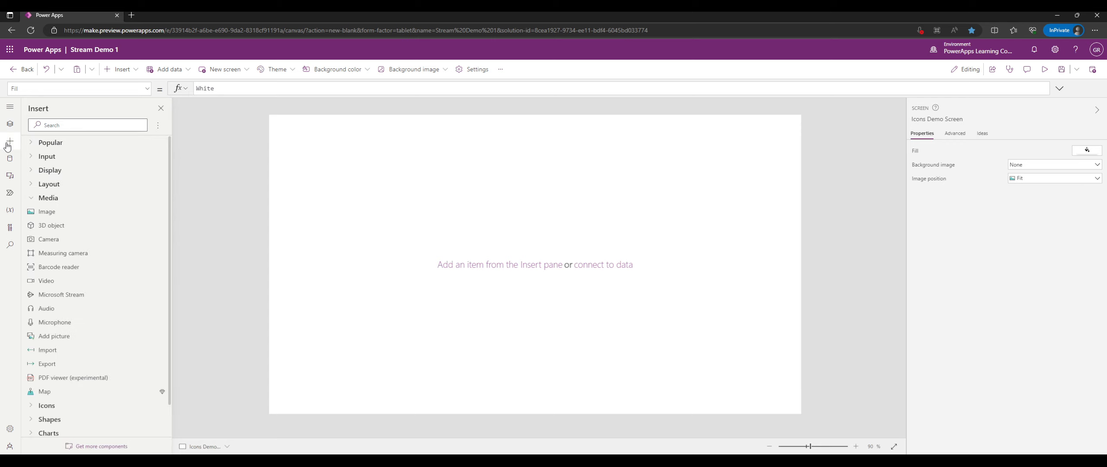
Browse the AI Builder and Mixed Reality insert categories, leaving all collapsed.
click(39, 200)
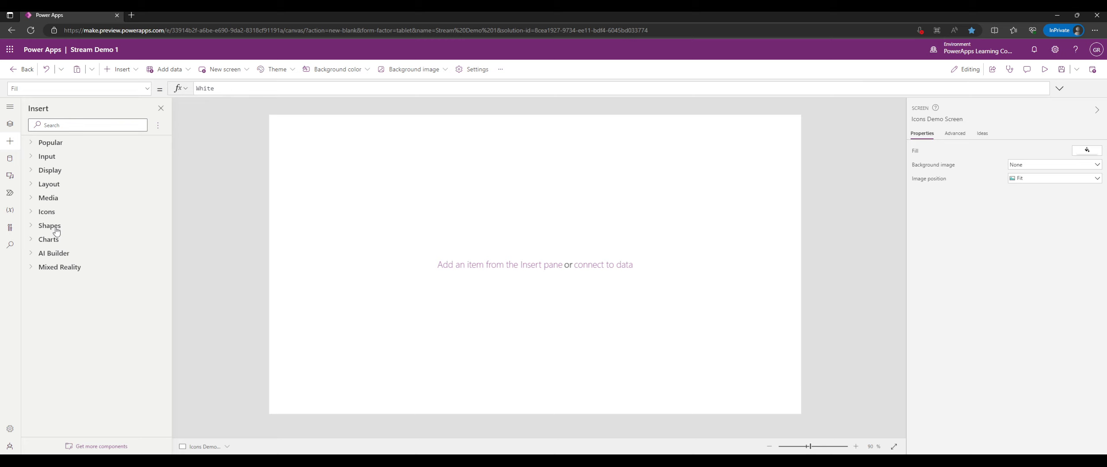
click(60, 254)
click(60, 254)
click(60, 267)
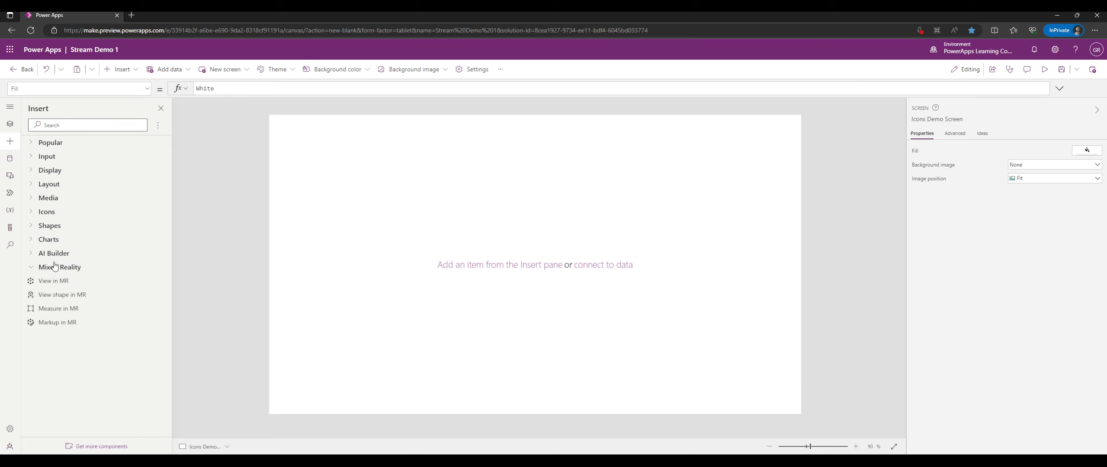
click(65, 261)
click(65, 258)
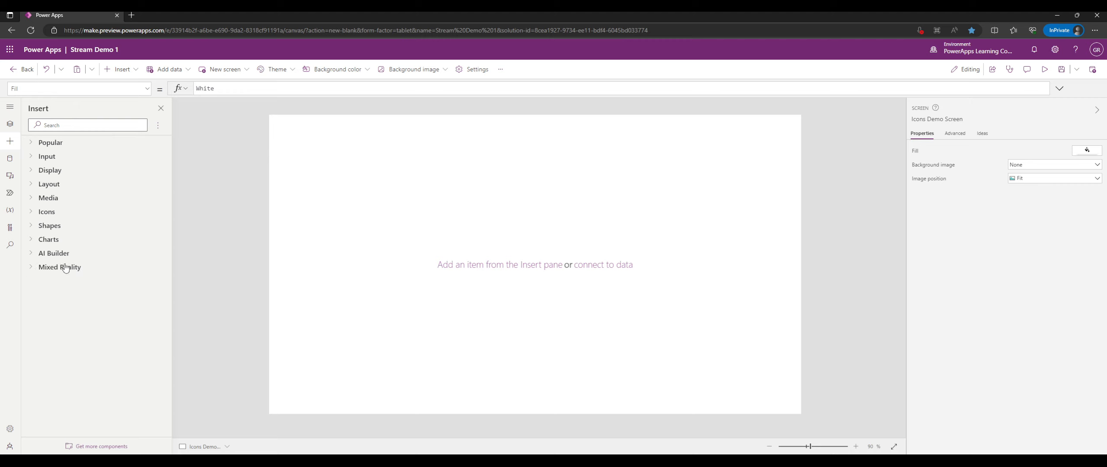
click(64, 267)
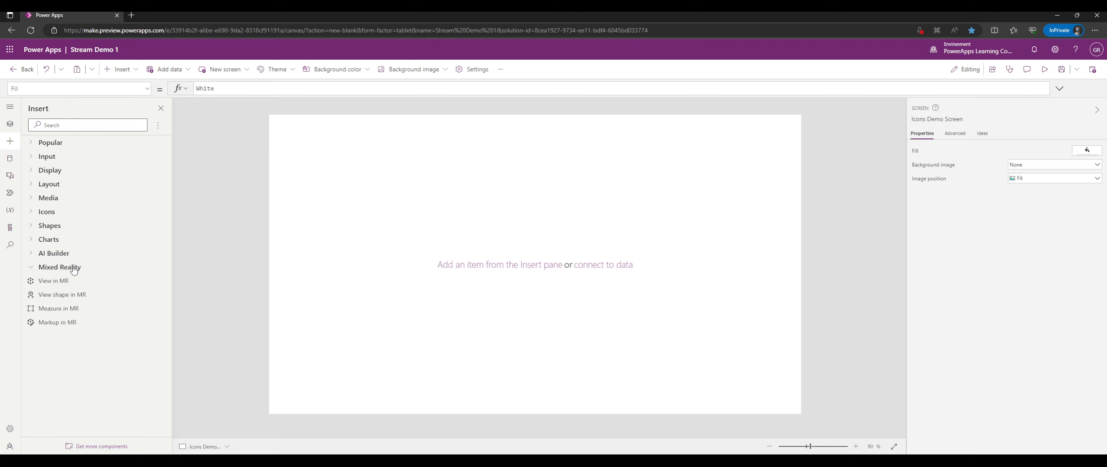
click(73, 267)
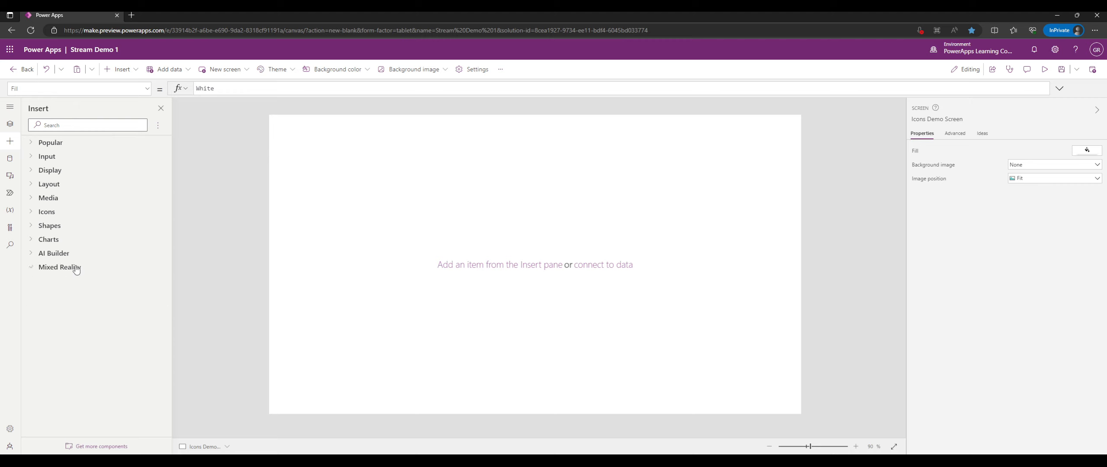
Insert an Add icon, enlarge it and position it near the top-left corner.
click(53, 228)
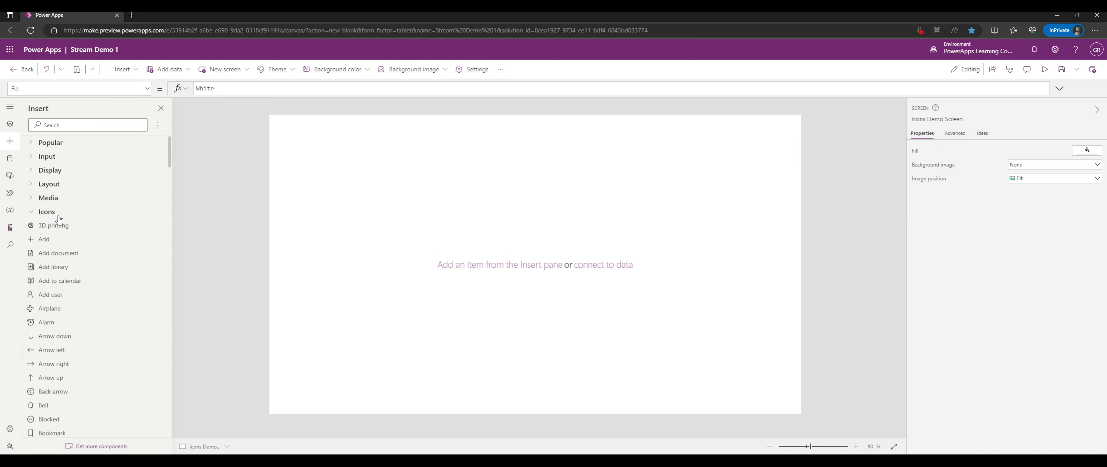
click(70, 212)
scroll(73, 186, down, 2)
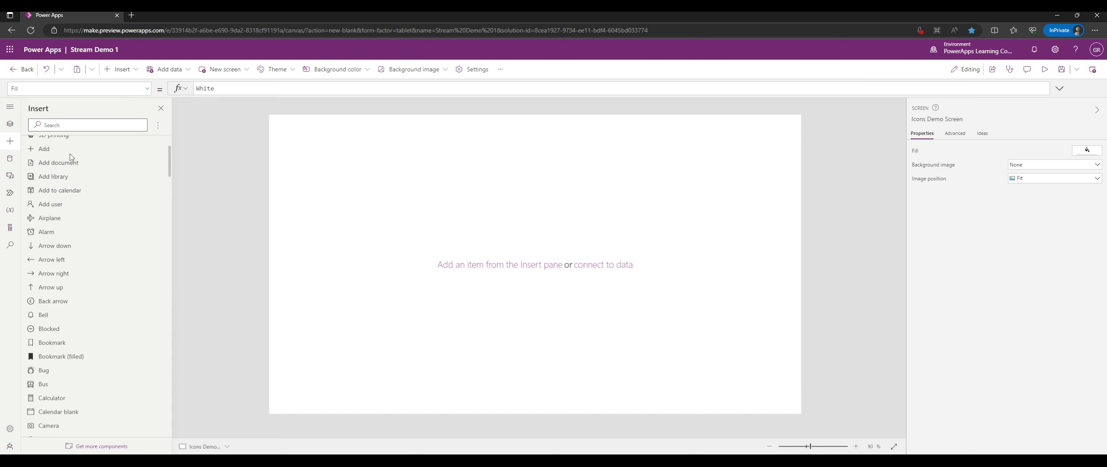
click(69, 152)
drag(310, 155, 499, 234)
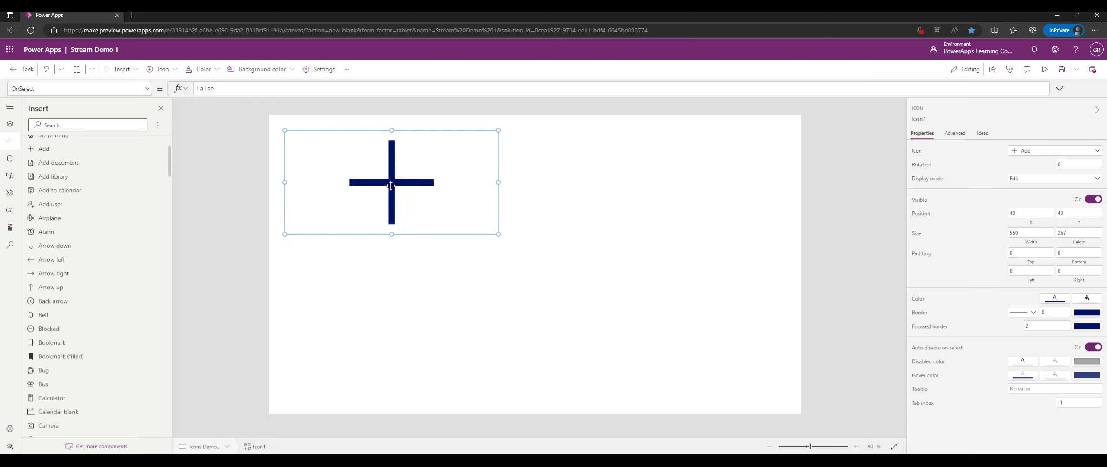
drag(393, 186, 390, 176)
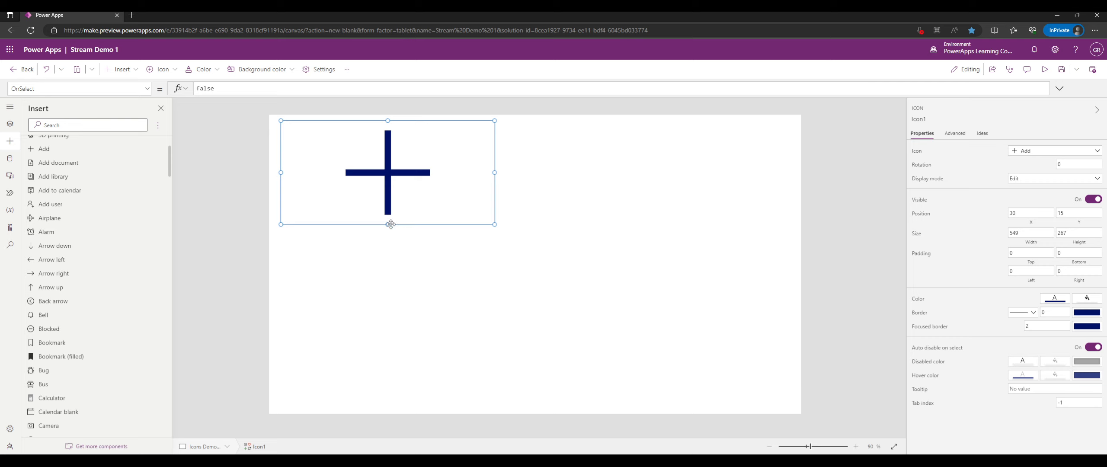
drag(388, 224, 388, 262)
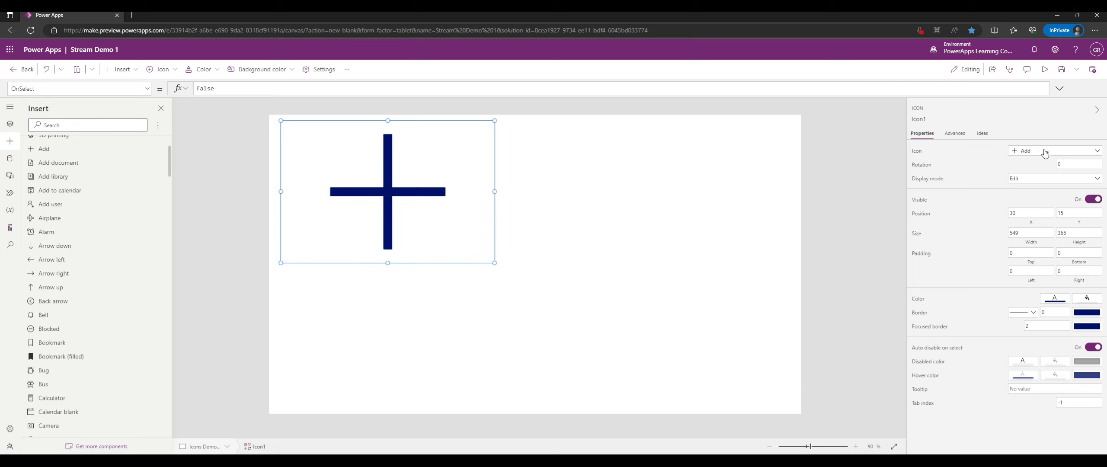
Filter the icon choices by Actions and Navigation, then change the icon to a pin.
click(1058, 156)
click(1080, 167)
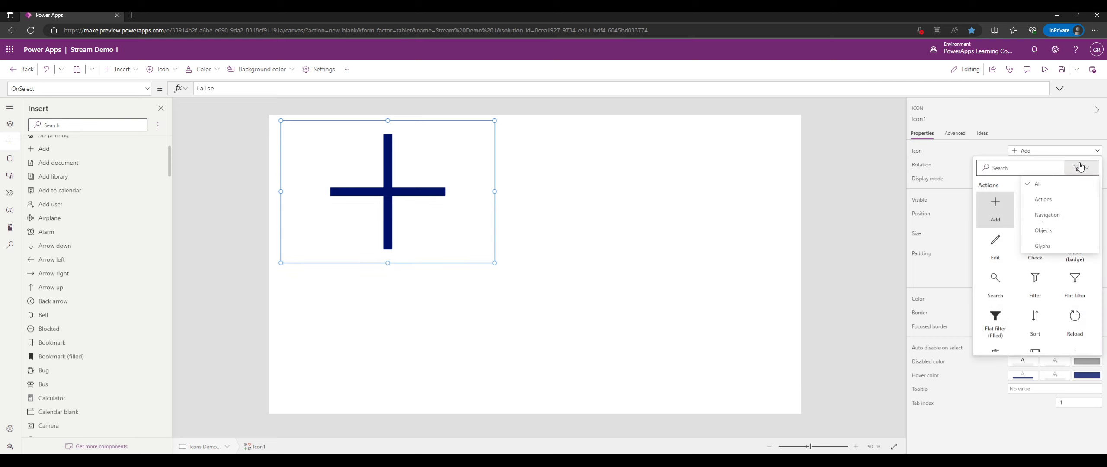
click(1042, 199)
scroll(1055, 212, down, 5)
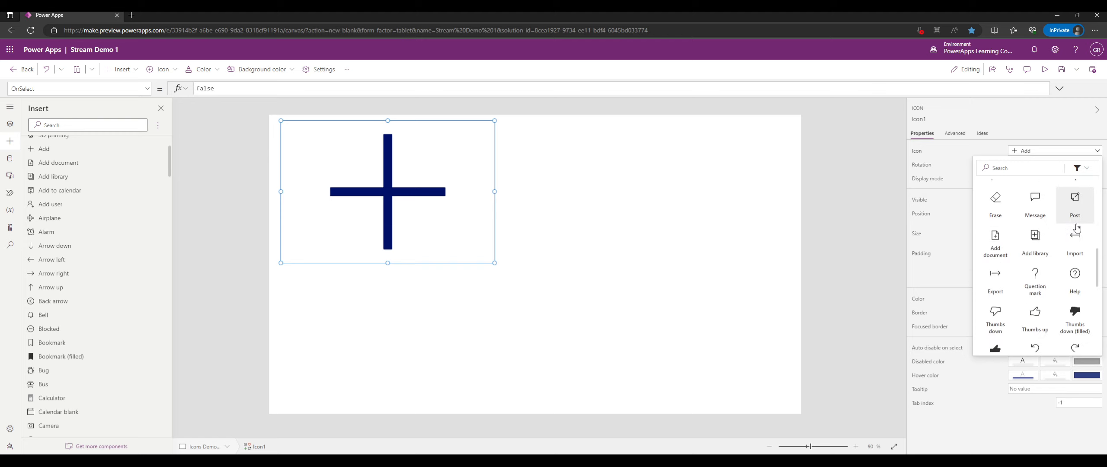
scroll(1062, 221, up, 5)
click(1080, 168)
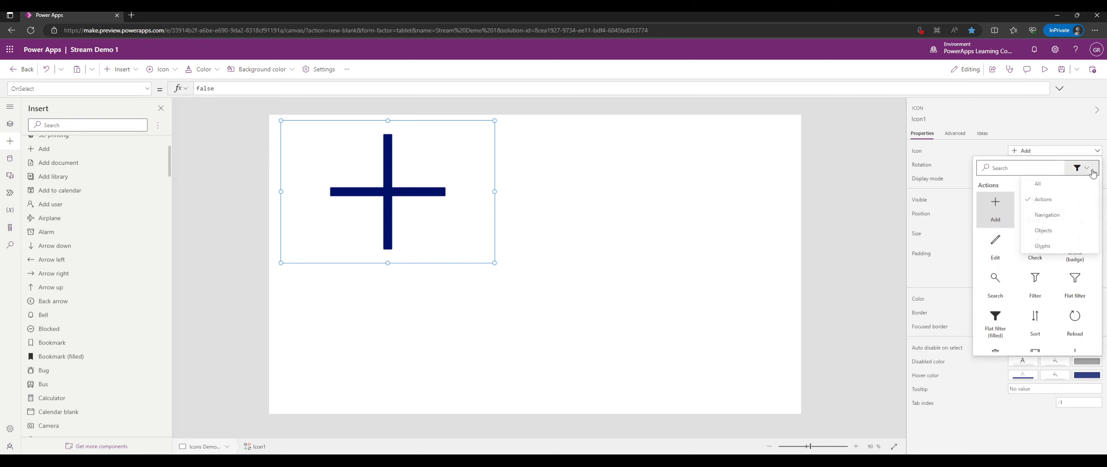
click(1052, 215)
click(1081, 168)
click(1068, 199)
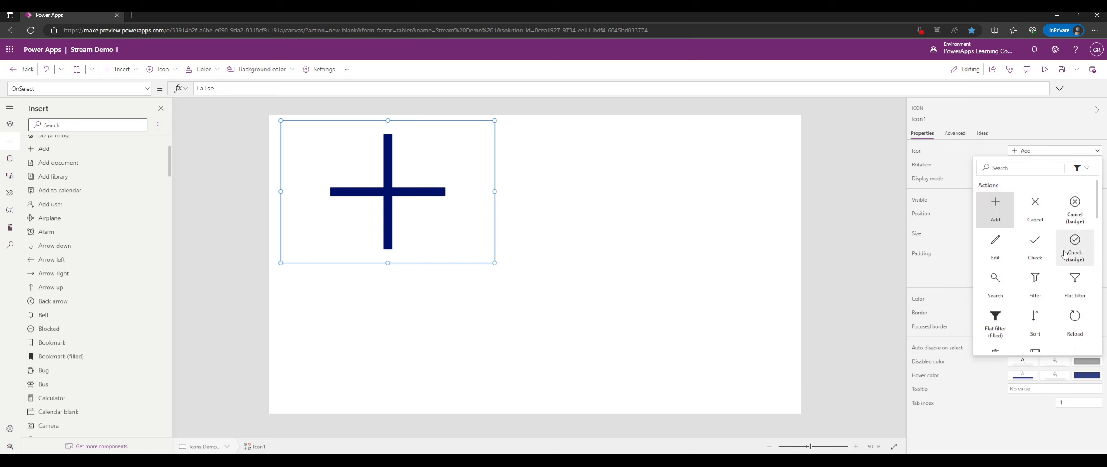
scroll(1055, 247, down, 4)
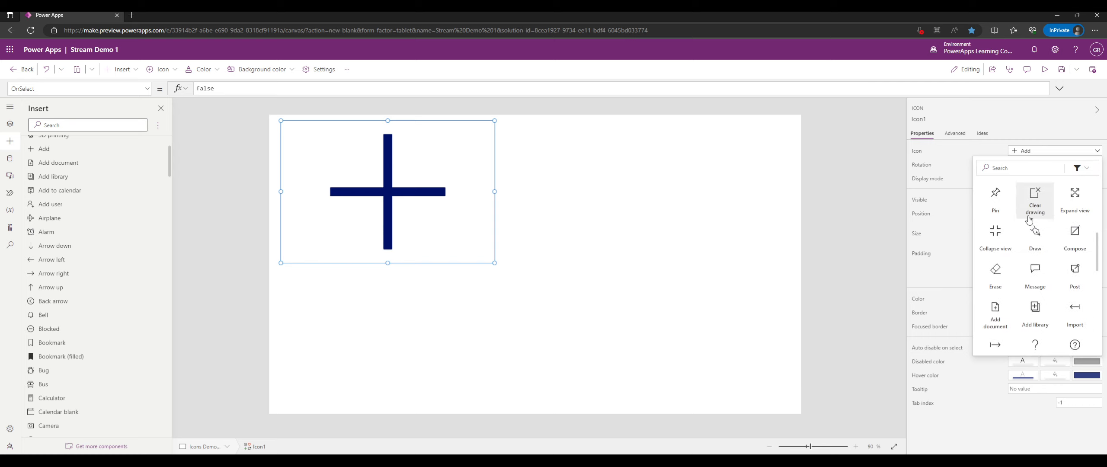
click(999, 202)
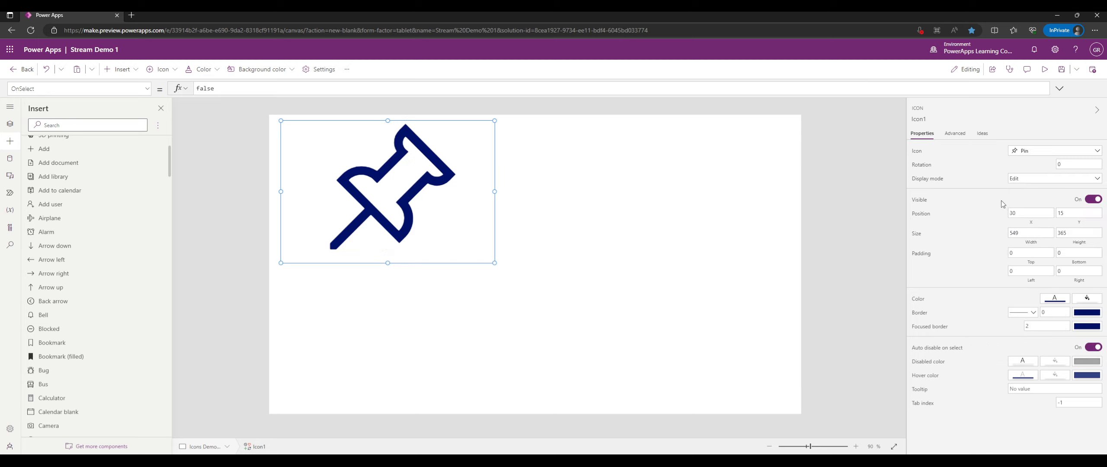
Switch the icon through Hamburger, Flat filter funnel and Filter.
click(1069, 155)
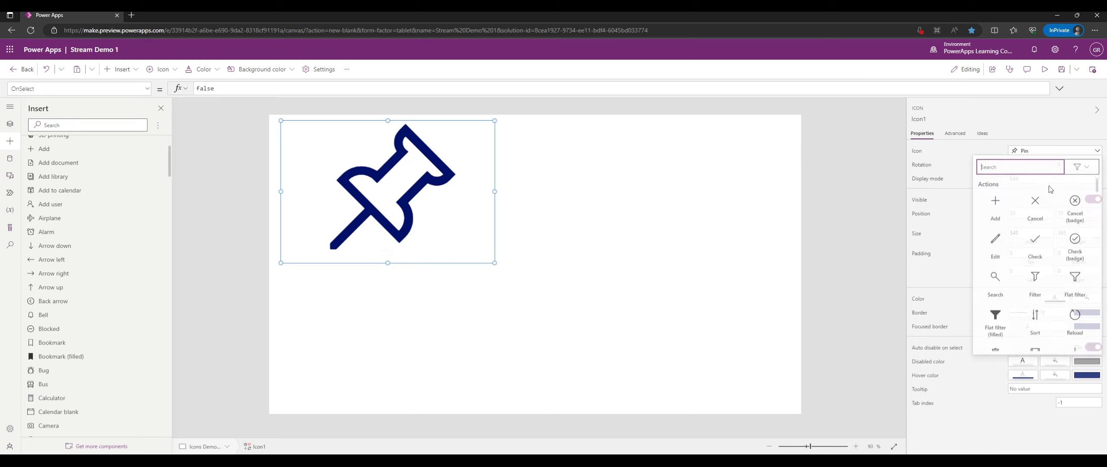
scroll(1035, 230, down, 5)
scroll(1034, 229, down, 5)
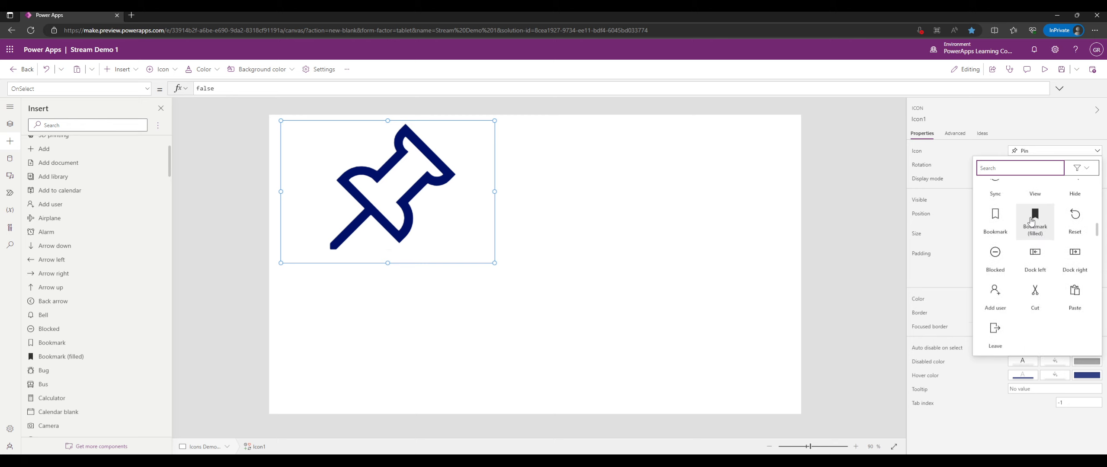
scroll(1031, 221, down, 5)
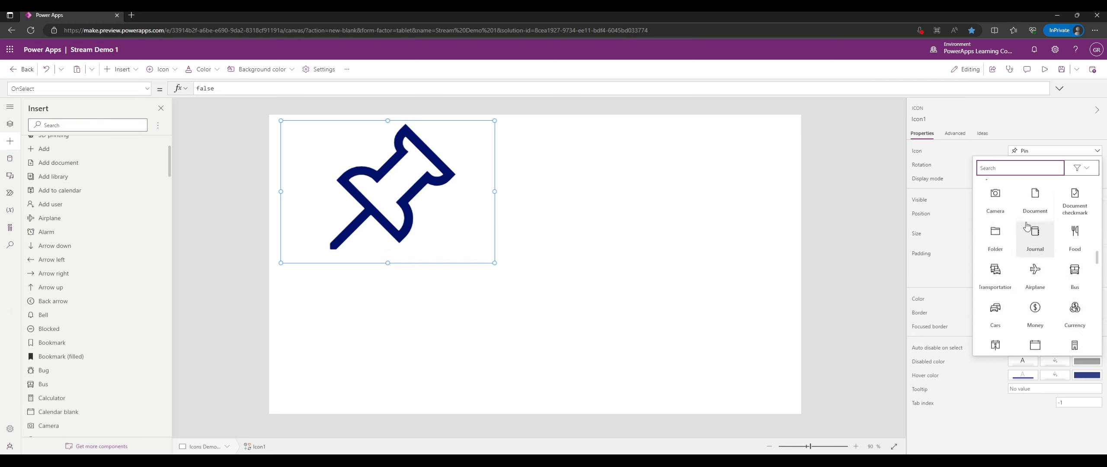
scroll(1026, 228, down, 5)
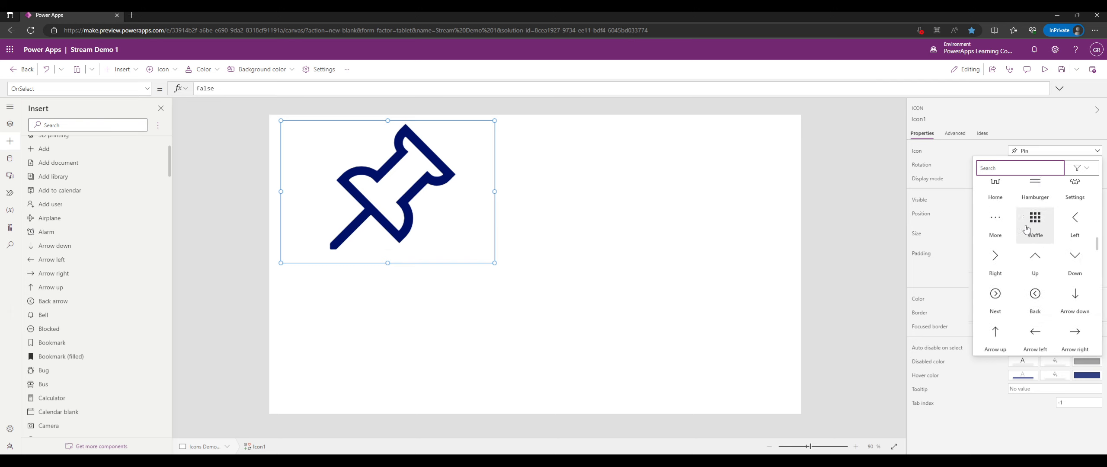
click(1026, 228)
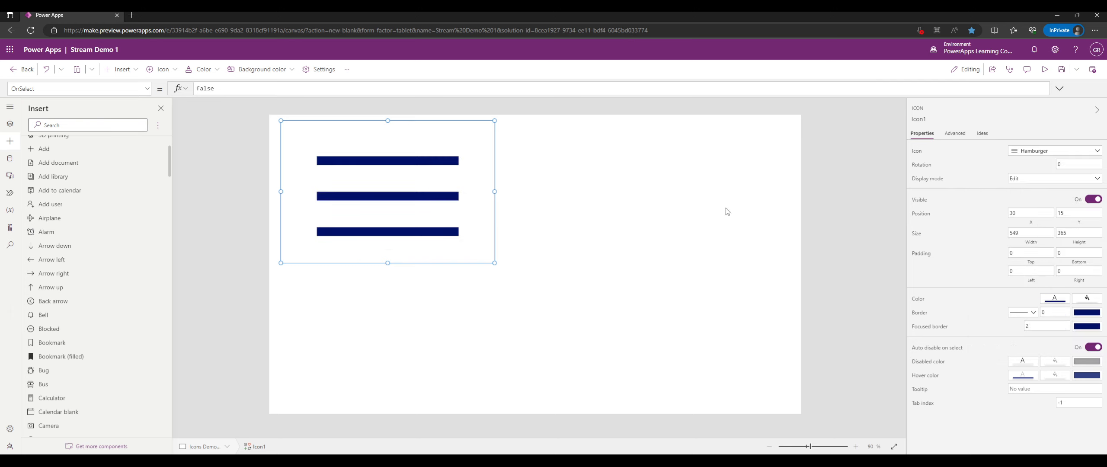
click(1041, 151)
scroll(1047, 216, down, 5)
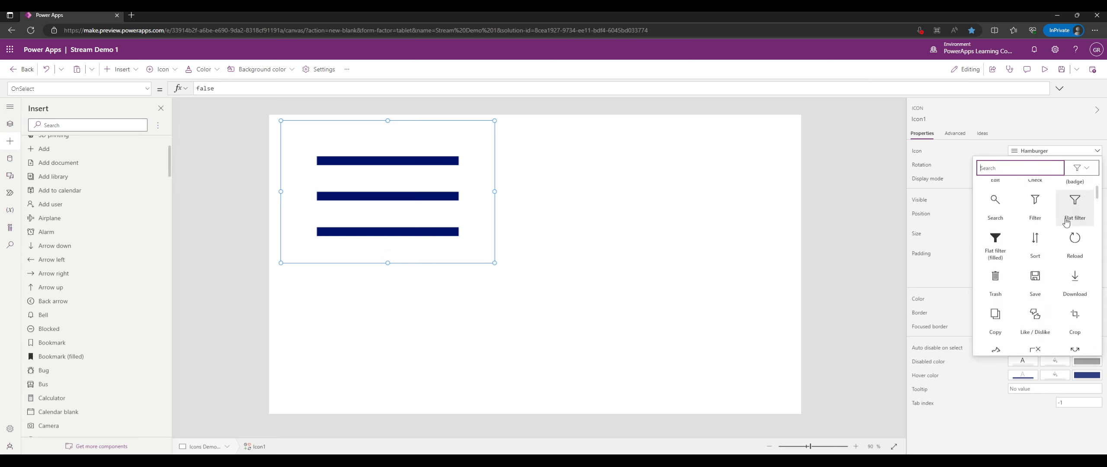
click(1080, 211)
click(1042, 152)
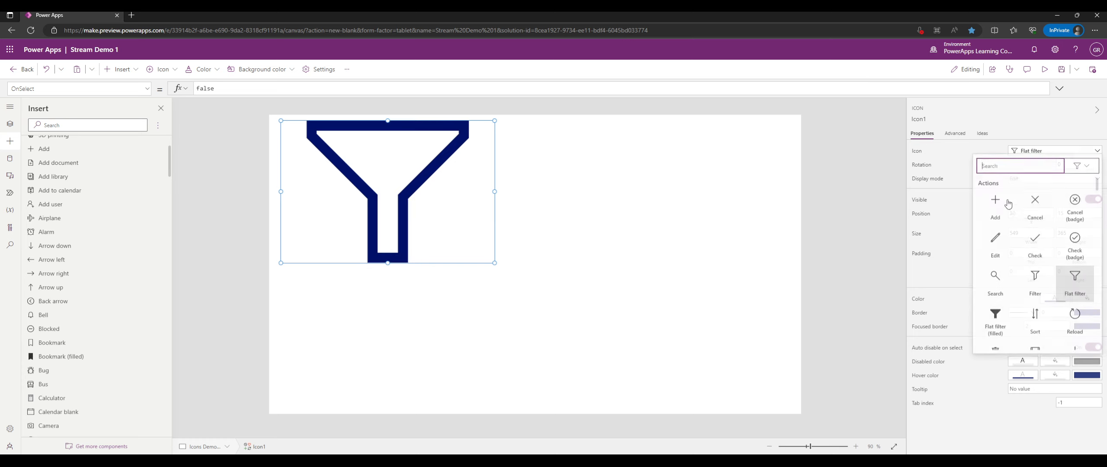
click(1032, 287)
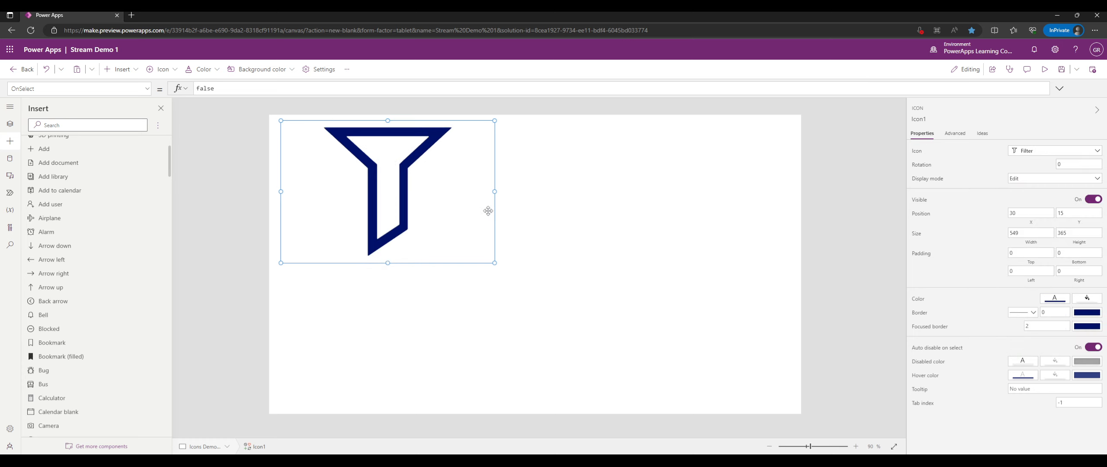
Change the icon to Sort, then to the Save floppy disk.
click(1009, 150)
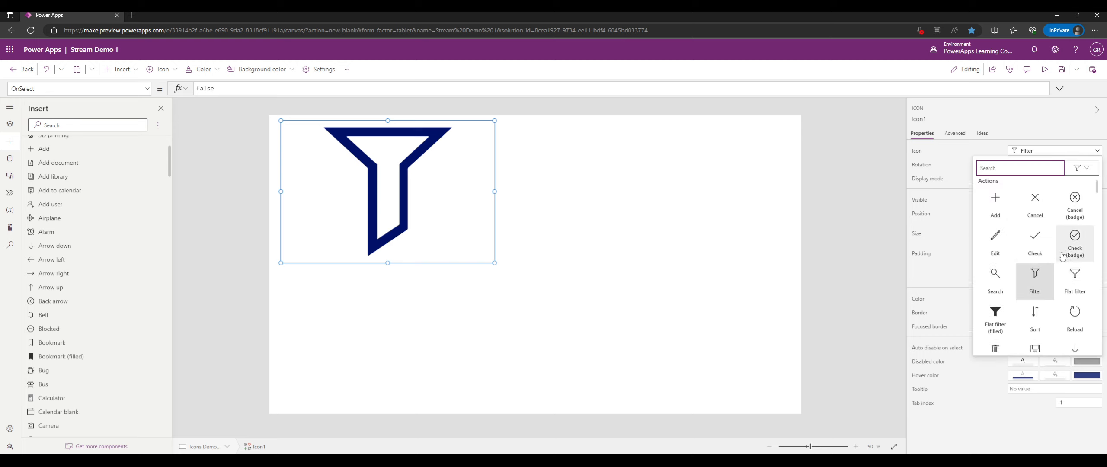
scroll(1062, 252, down, 3)
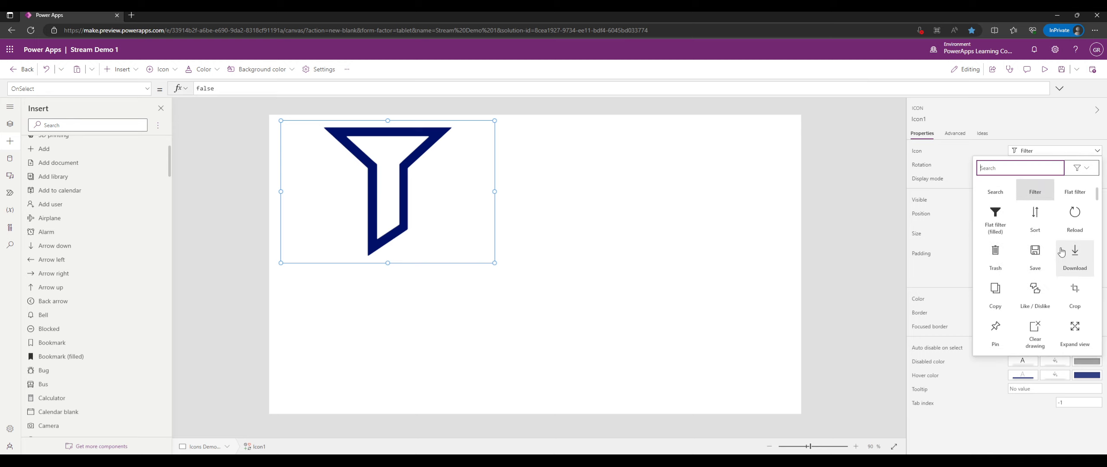
click(1040, 213)
click(1027, 152)
scroll(1040, 251, down, 2)
click(1033, 284)
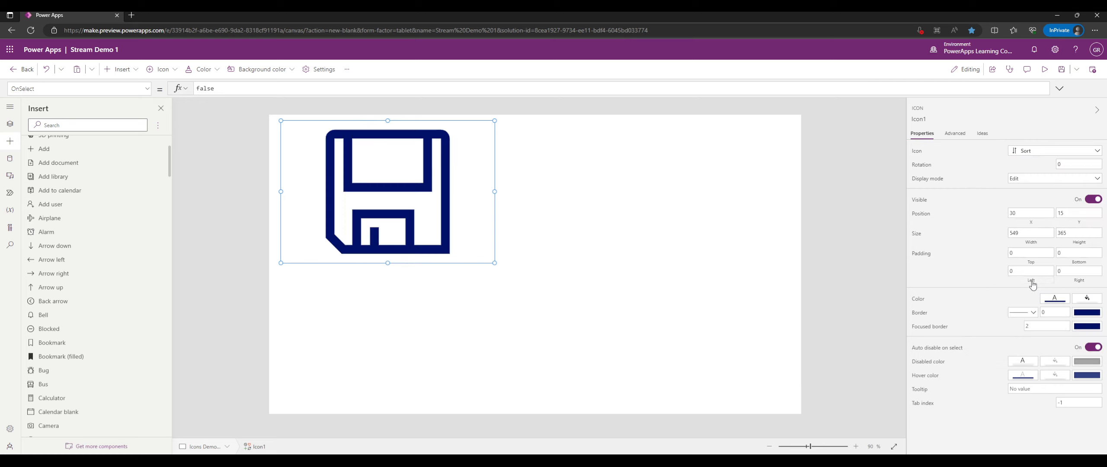
Browse the Navigation and Objects icon categories.
click(1026, 152)
scroll(1038, 260, down, 5)
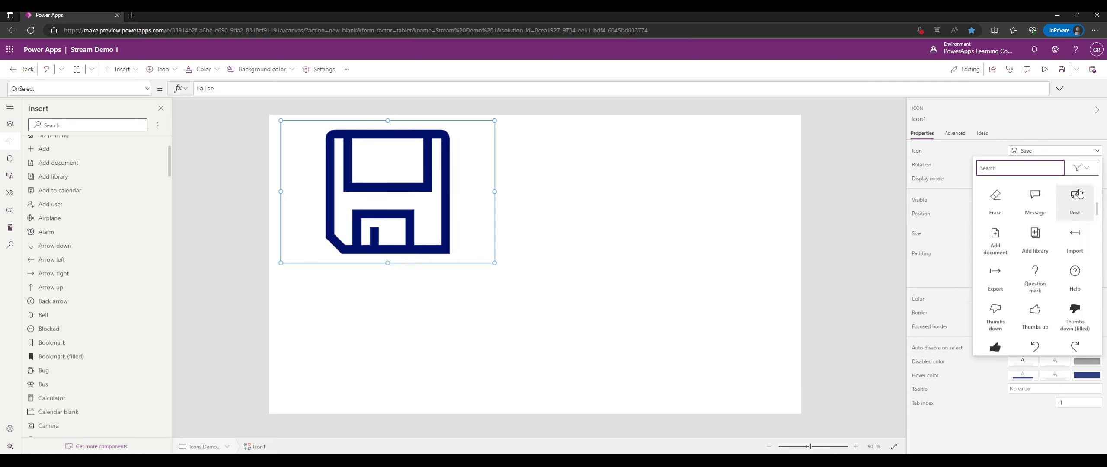
click(1081, 168)
click(1047, 215)
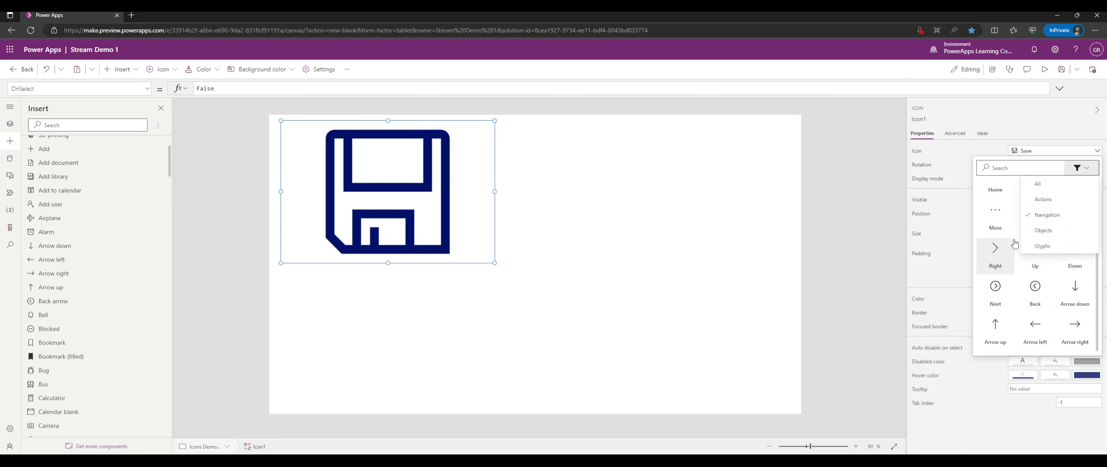
click(1051, 231)
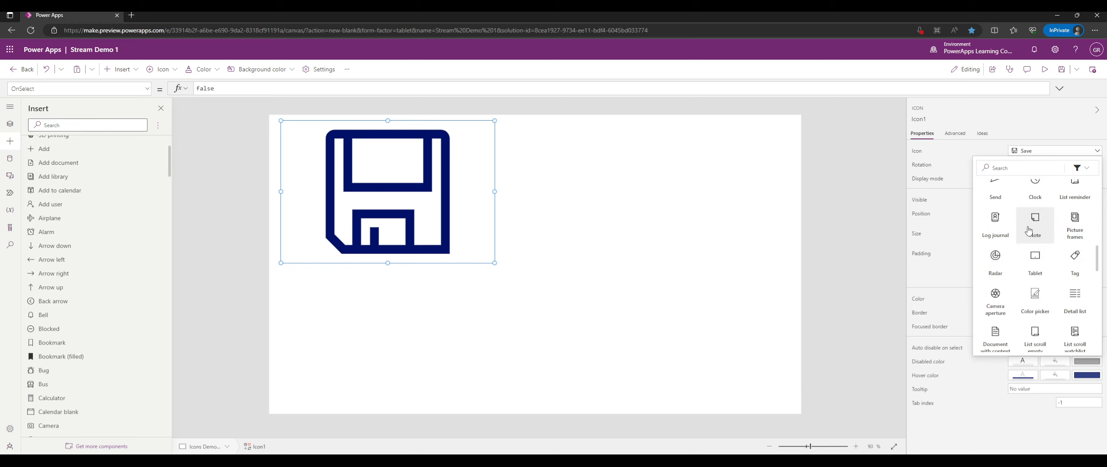
scroll(1029, 229, down, 3)
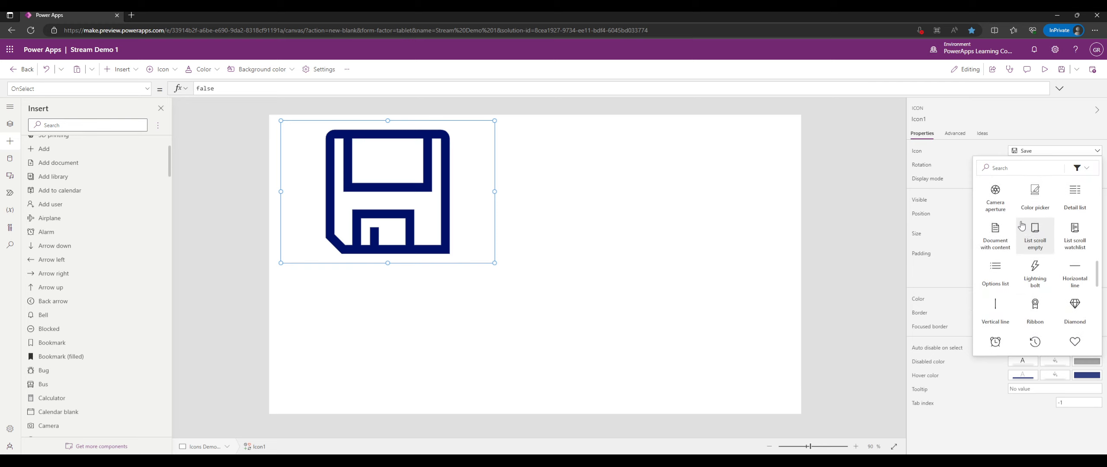
scroll(1021, 226, up, 2)
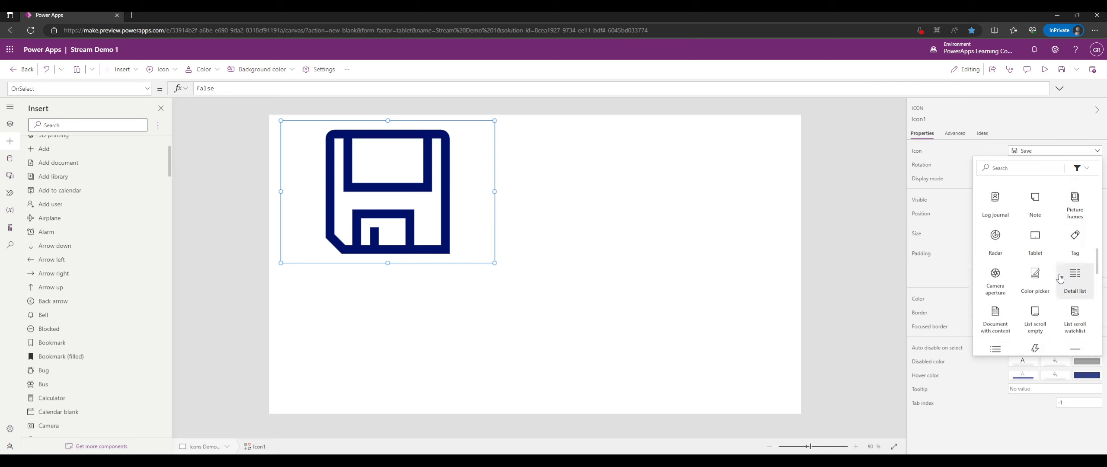
scroll(1051, 268, down, 4)
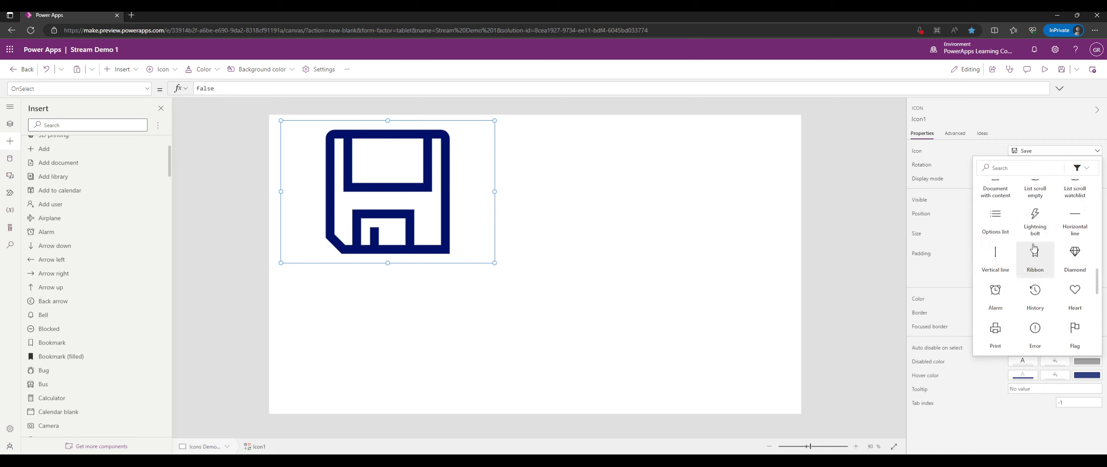
scroll(1033, 249, down, 4)
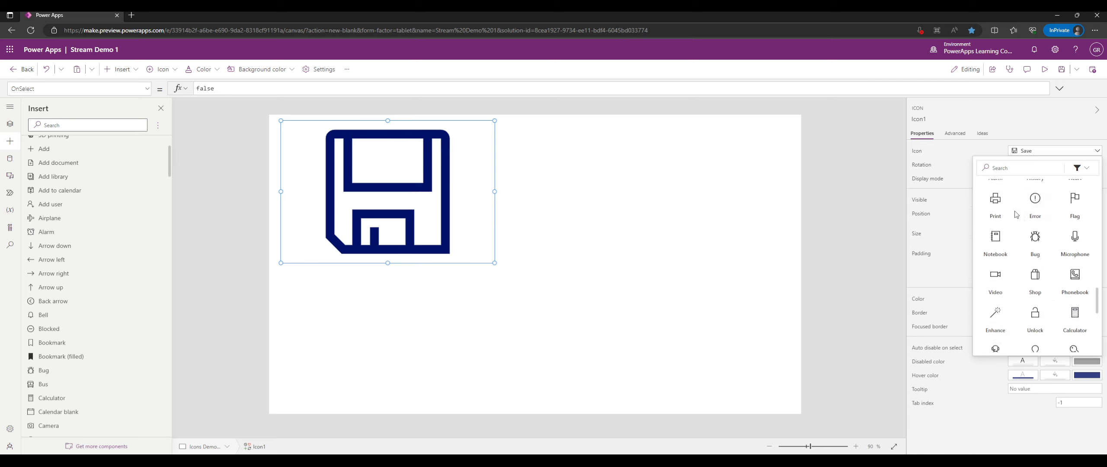
scroll(1017, 233, down, 5)
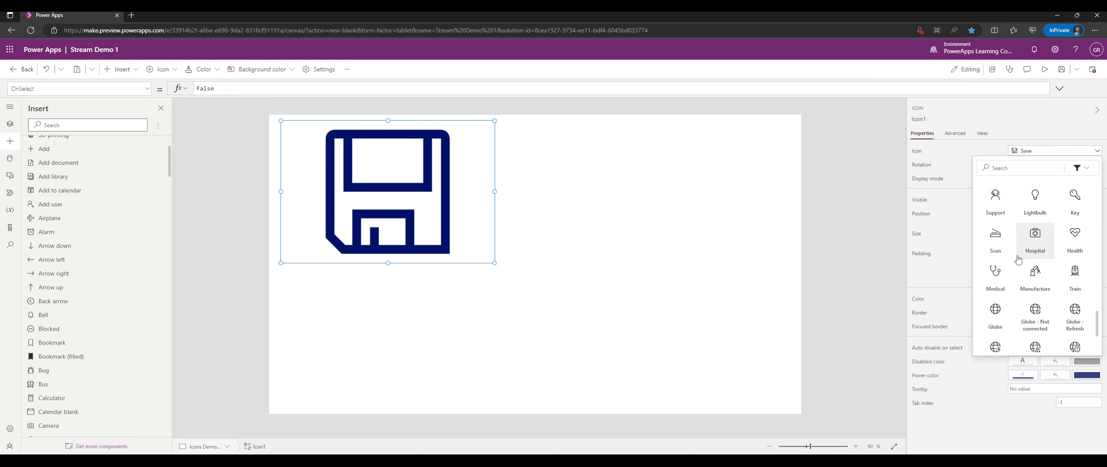
scroll(1018, 259, down, 2)
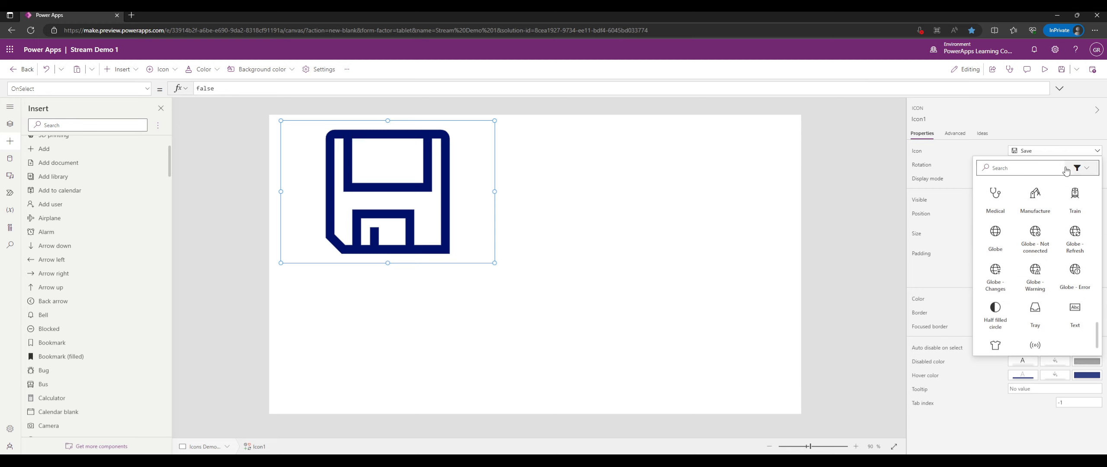
Filter to Glyphs, pick Emoji - Smile, and deselect the icon.
click(1095, 171)
click(1061, 248)
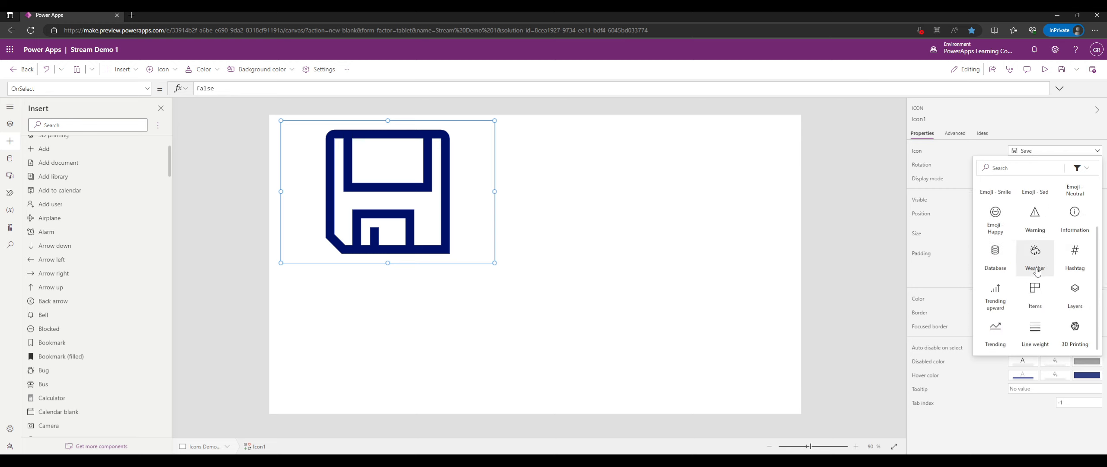
scroll(1037, 271, up, 2)
scroll(1035, 269, down, 2)
scroll(1036, 258, up, 2)
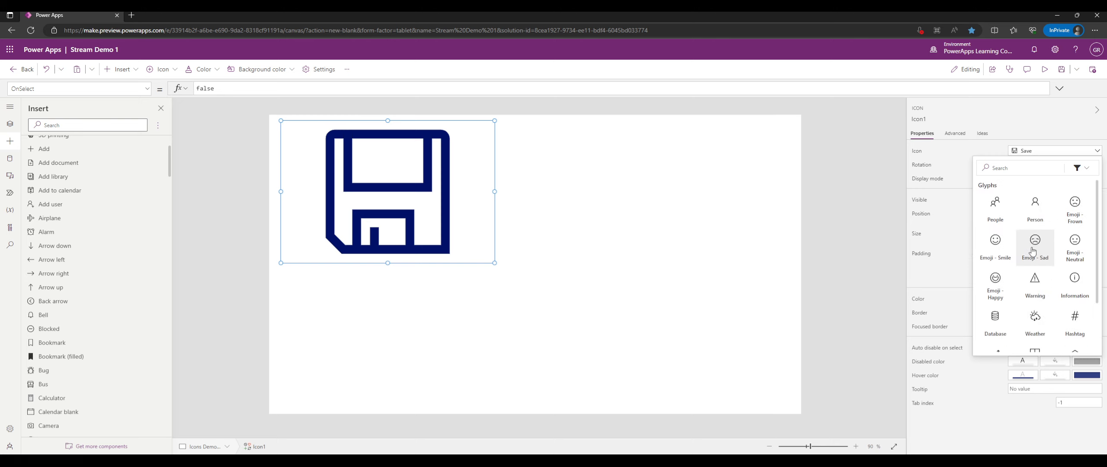
click(996, 253)
click(667, 223)
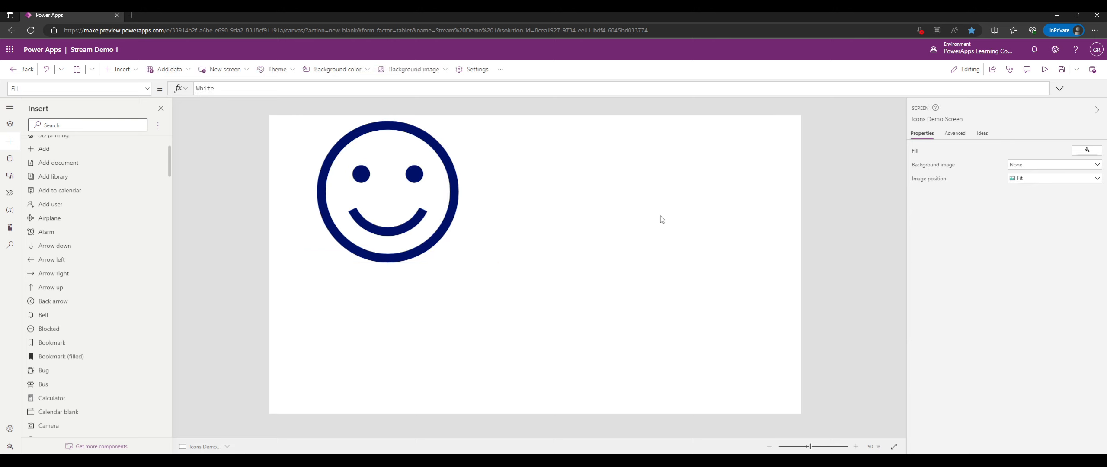
Insert a back arrow shape and drag it larger to the right of the smiley.
click(440, 208)
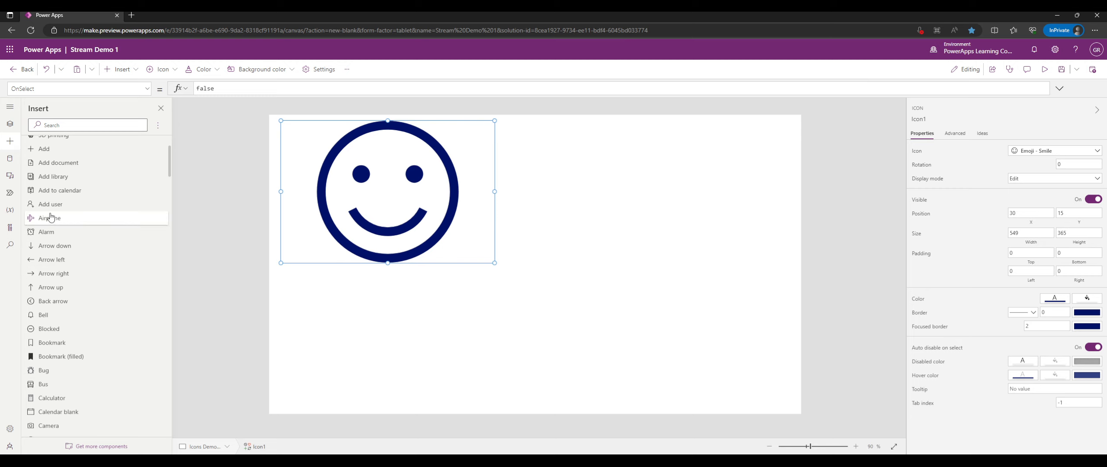
scroll(43, 212, up, 1)
click(45, 166)
click(48, 180)
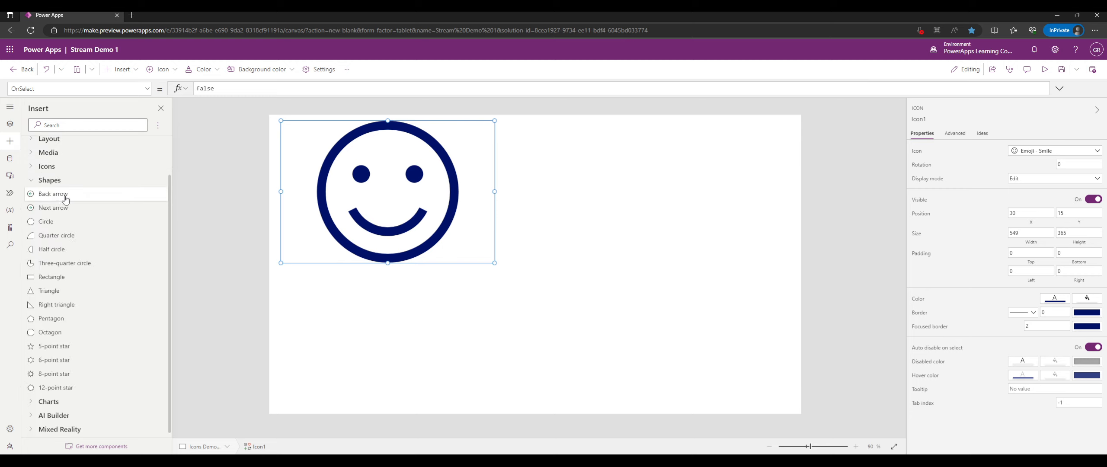
click(63, 196)
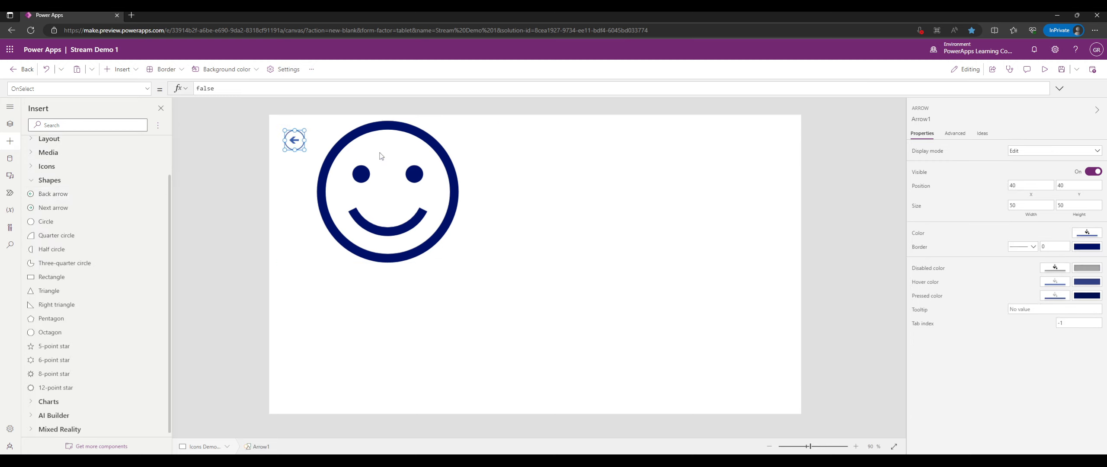
drag(301, 148, 770, 263)
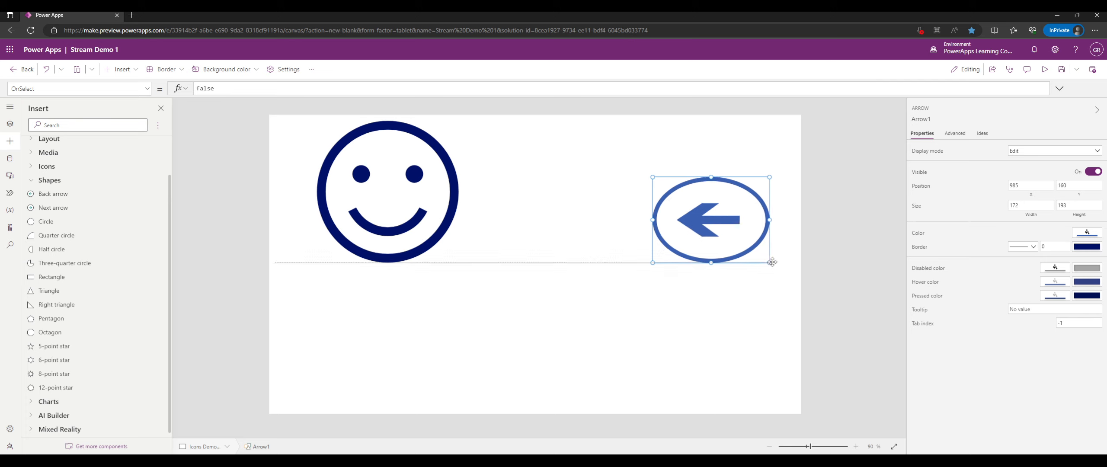
drag(737, 232, 701, 209)
Browse the arrow's advanced properties and its property list.
click(962, 135)
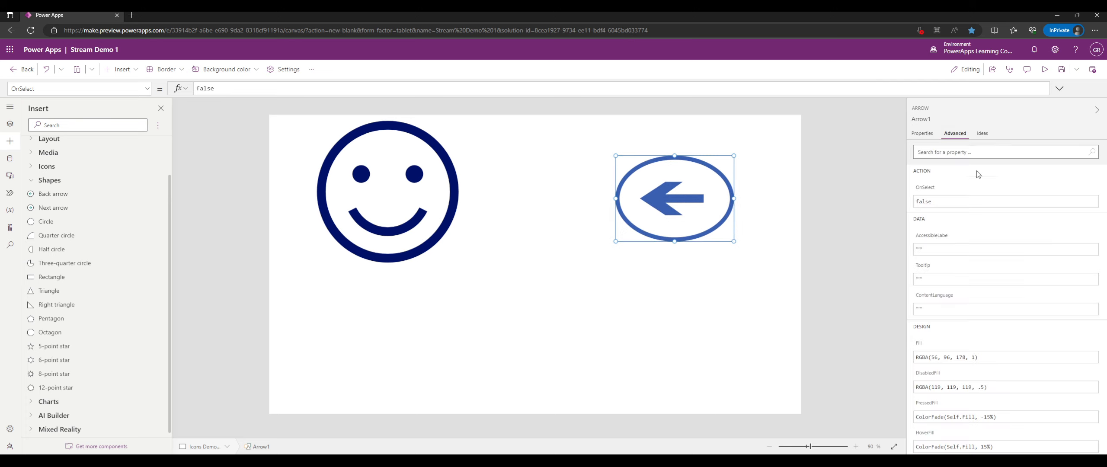
scroll(984, 201, down, 10)
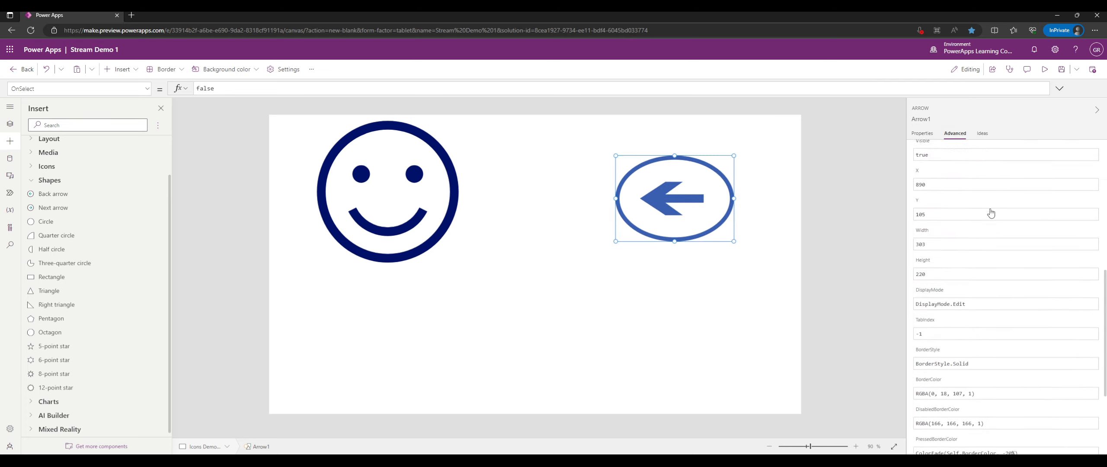
scroll(990, 212, down, 3)
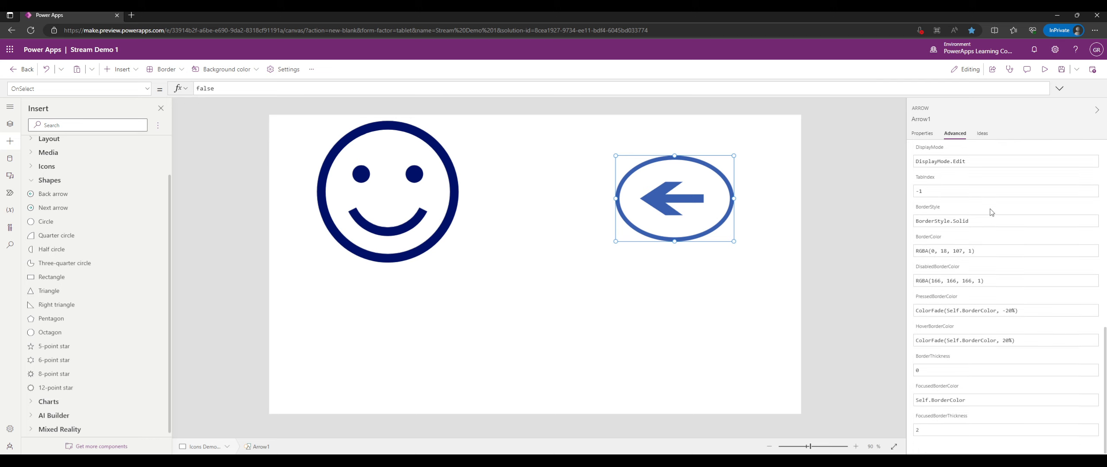
scroll(990, 212, up, 13)
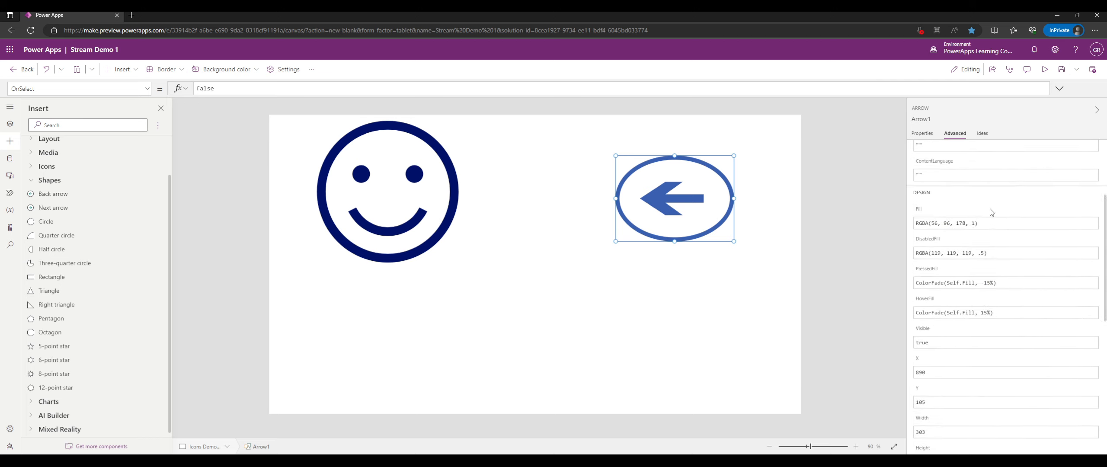
click(148, 91)
scroll(117, 131, up, 3)
scroll(116, 132, down, 3)
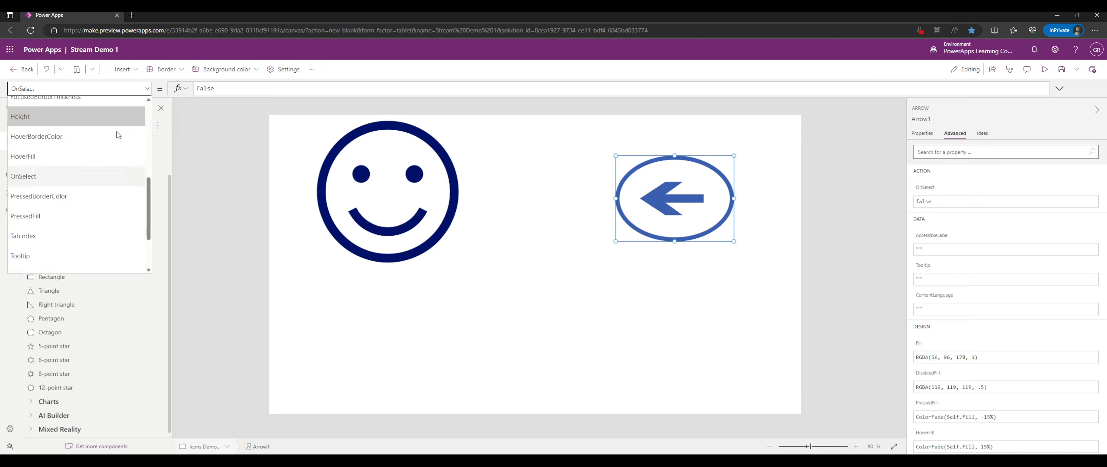
scroll(116, 135, up, 3)
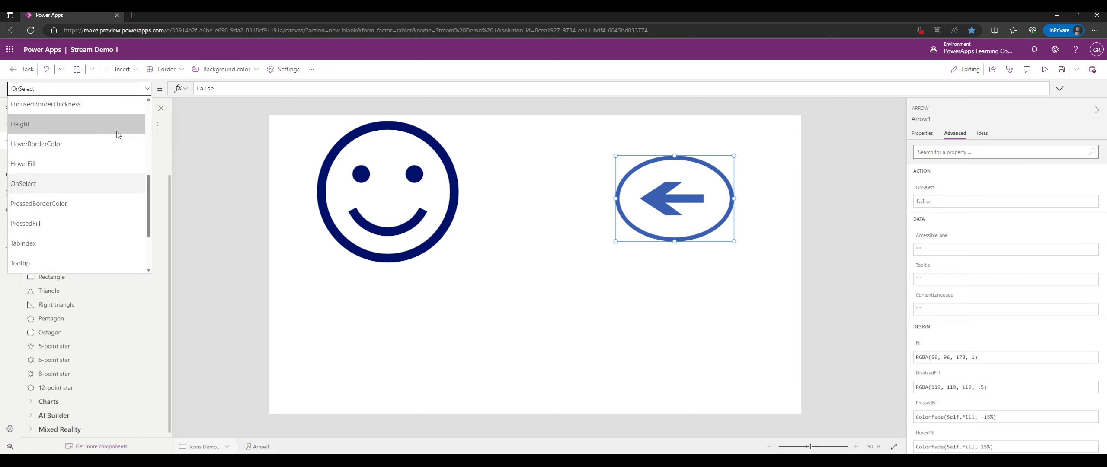
scroll(109, 160, up, 5)
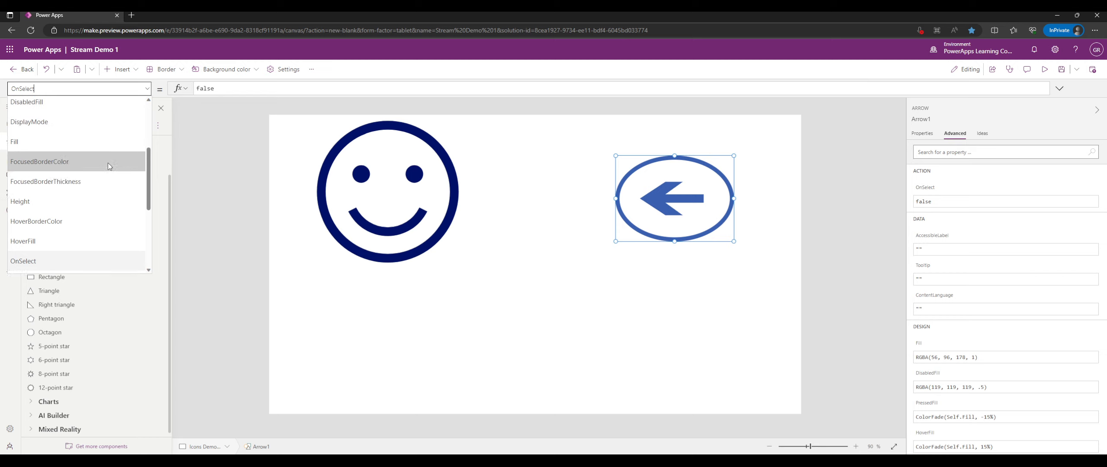
scroll(108, 166, up, 5)
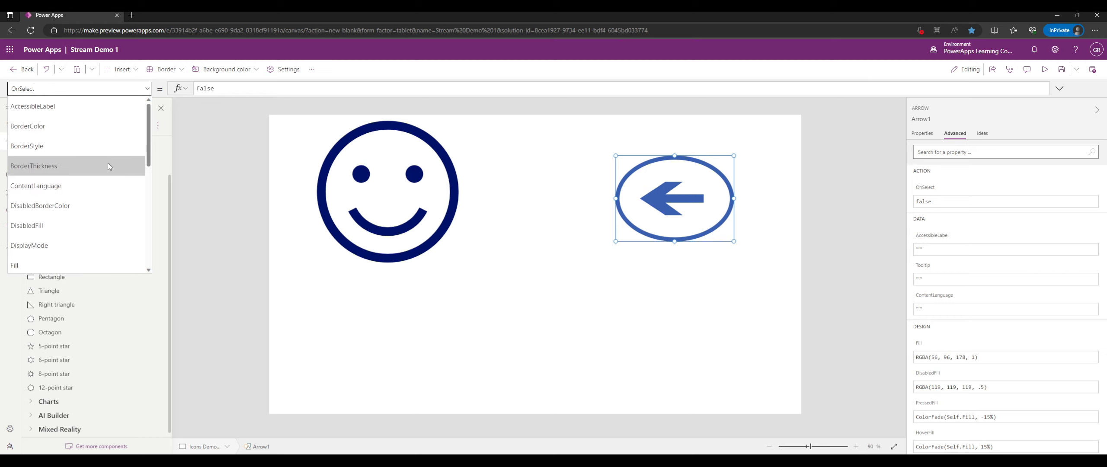
click(148, 90)
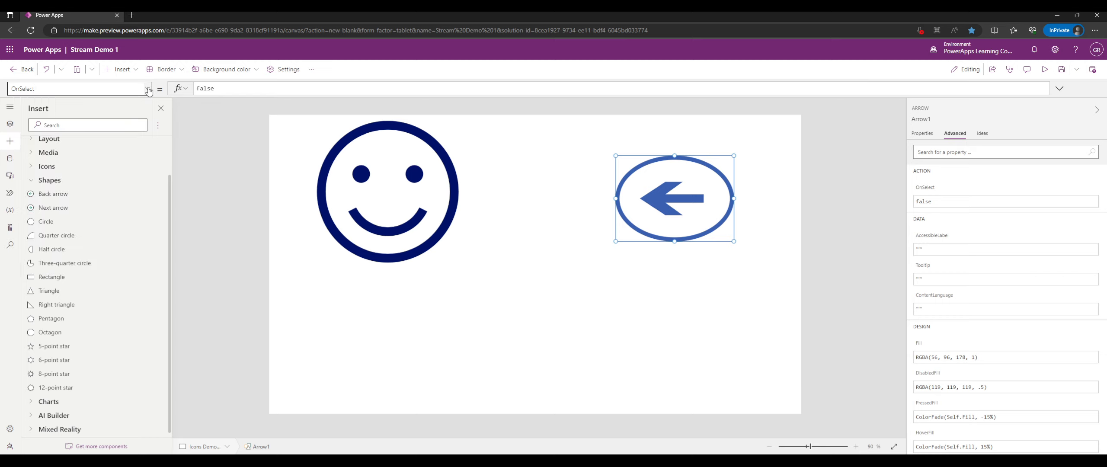
Resize and reposition Arrow1 so it sits enlarged beside the smiley.
drag(674, 241, 684, 292)
drag(671, 256, 539, 216)
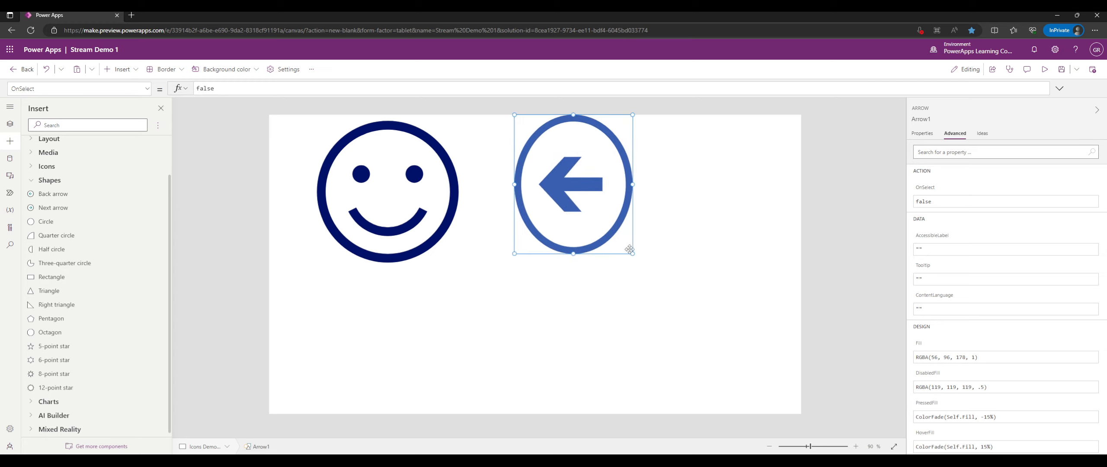
drag(632, 252, 698, 282)
drag(619, 222, 672, 259)
scroll(74, 216, down, 1)
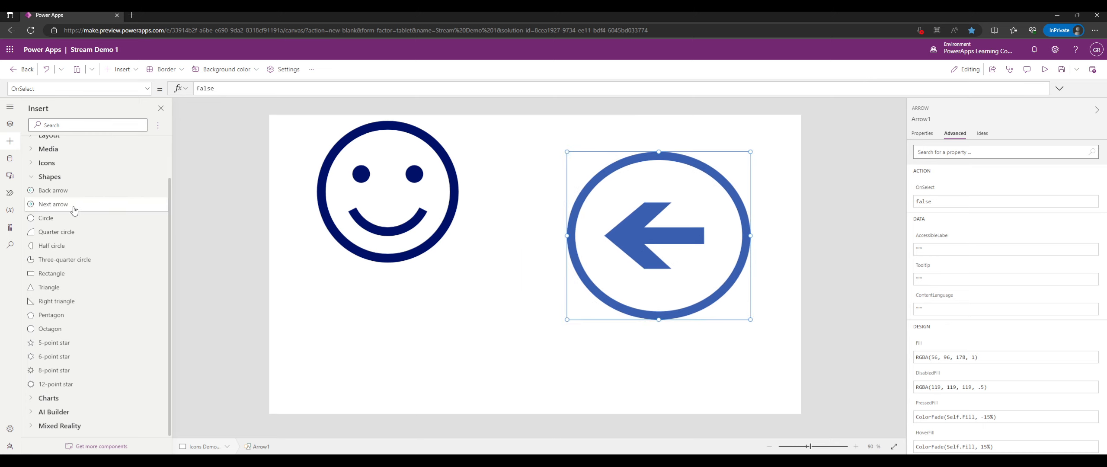
Add a next arrow at the bottom centre and a triangle at the bottom left.
click(74, 210)
drag(296, 145, 567, 389)
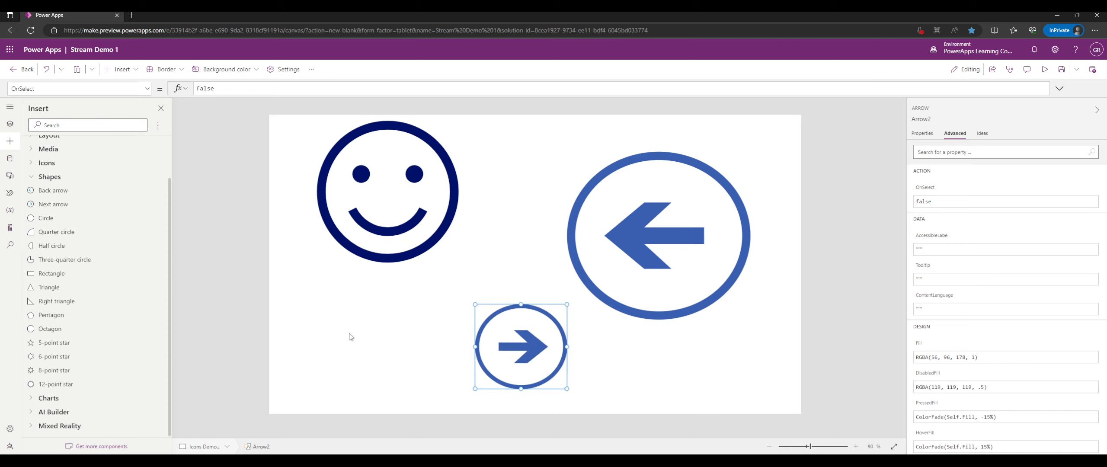
click(80, 293)
drag(322, 173, 424, 389)
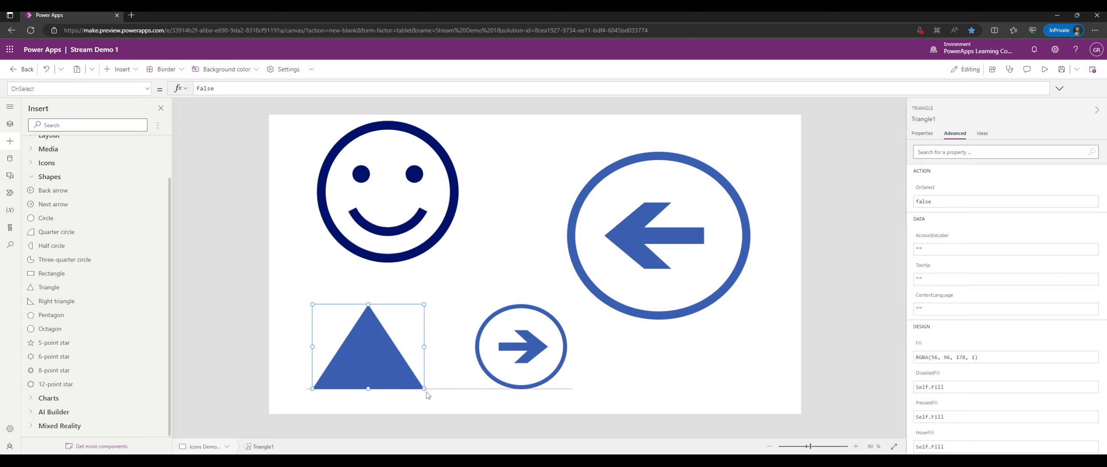
Review the triangle's basic and advanced properties, then select the next arrow.
click(923, 134)
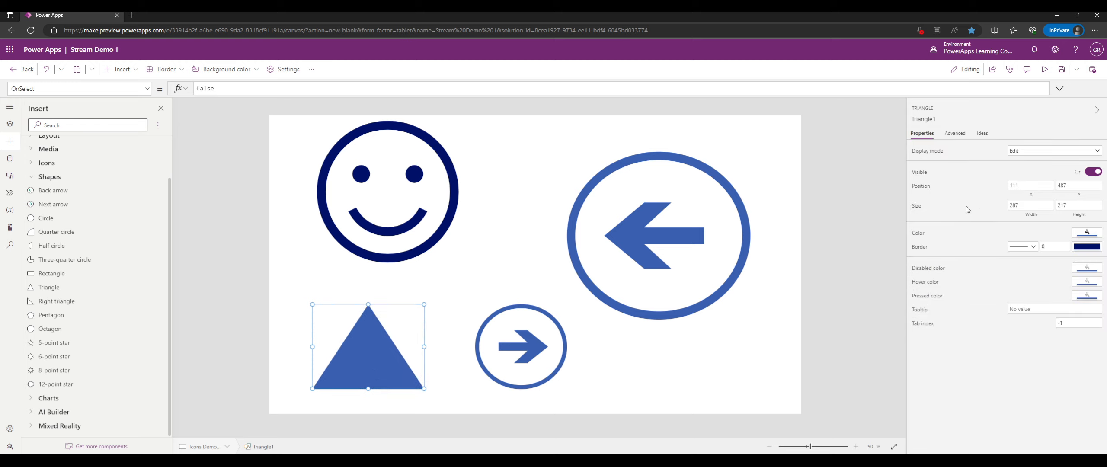
click(955, 134)
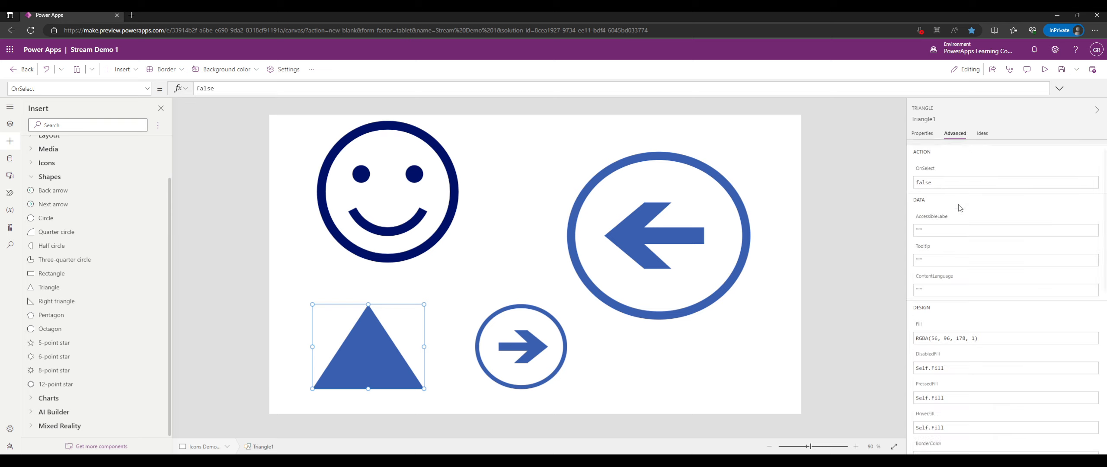
scroll(959, 207, down, 5)
scroll(962, 201, down, 3)
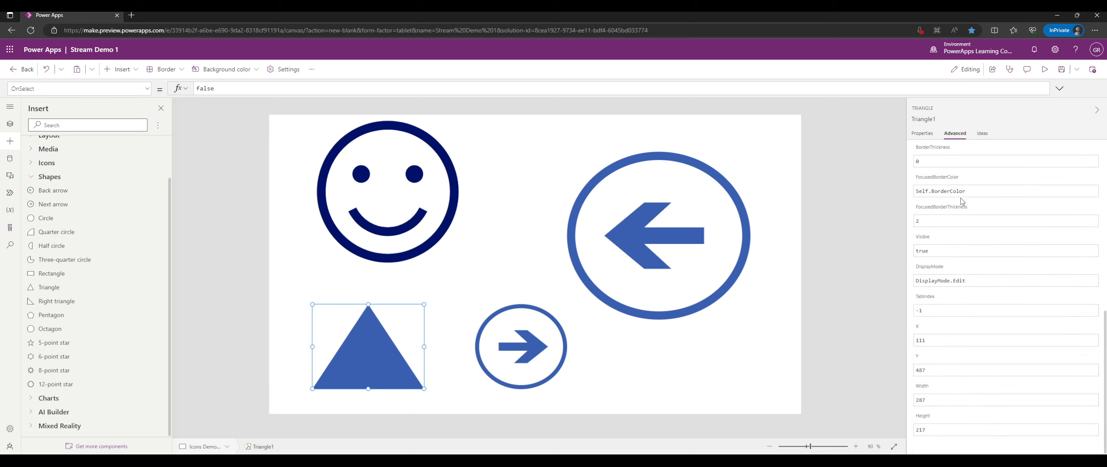
scroll(960, 197, up, 8)
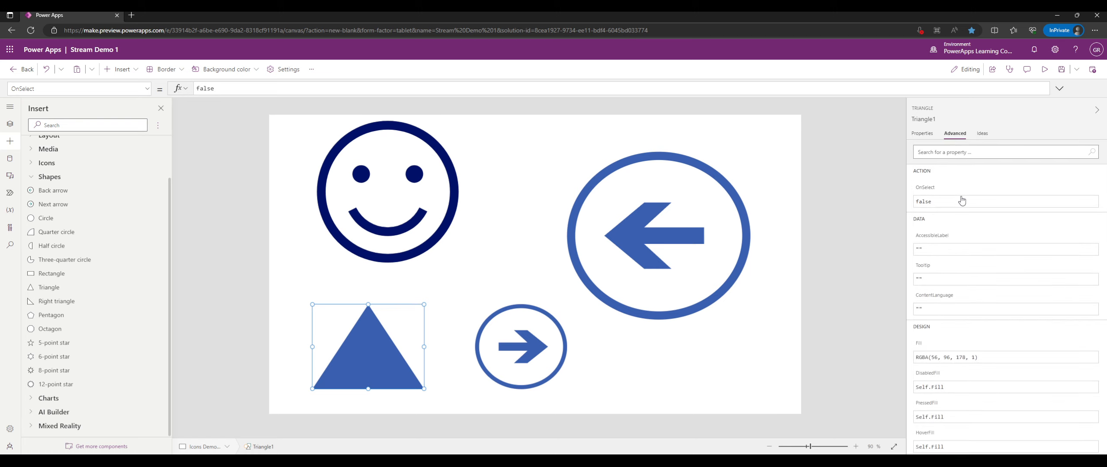
scroll(962, 201, down, 1)
click(540, 351)
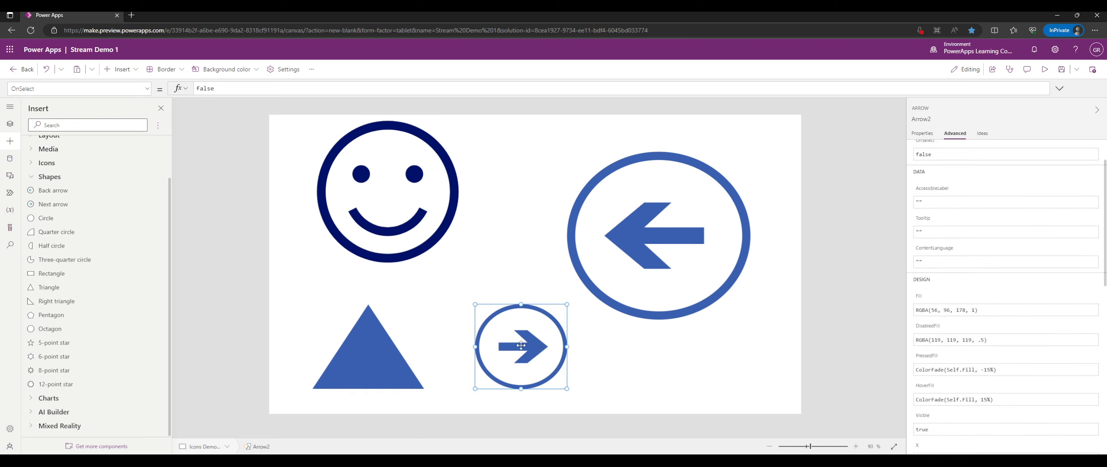
Set Icon1's Icon property to Edit, replacing the smiley with a pencil.
click(452, 340)
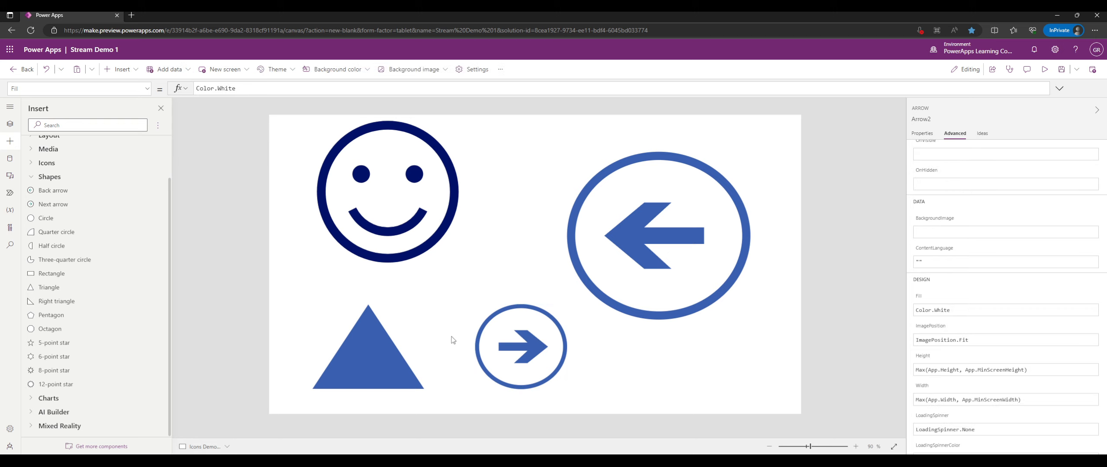
click(390, 235)
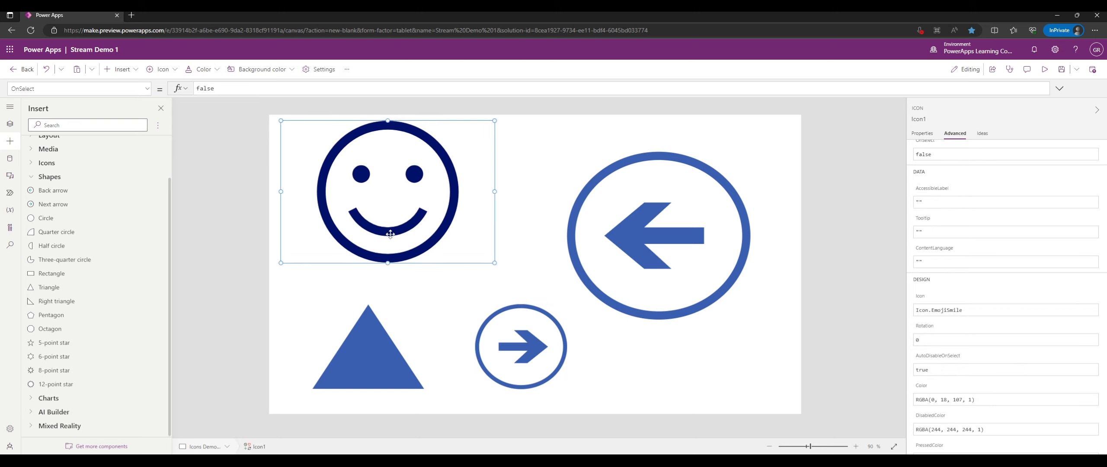
click(33, 164)
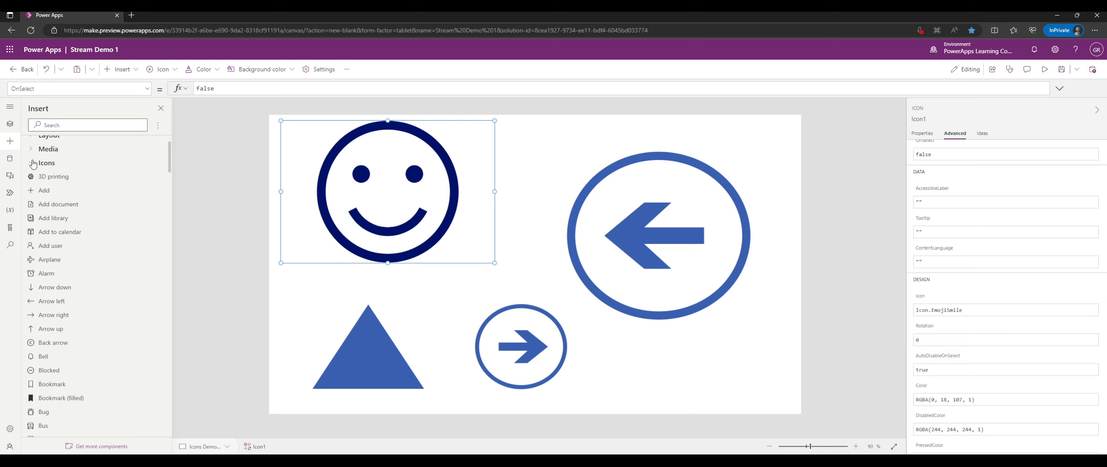
click(32, 163)
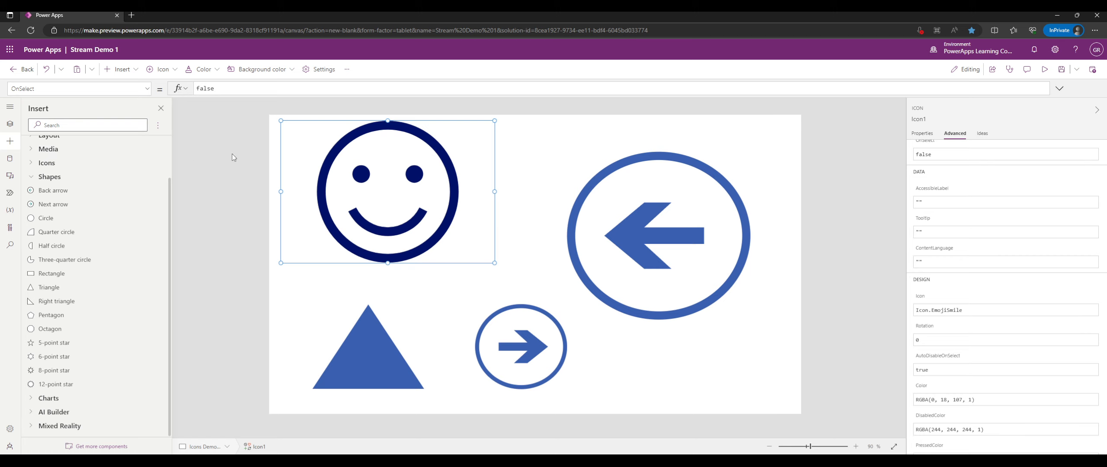
click(932, 133)
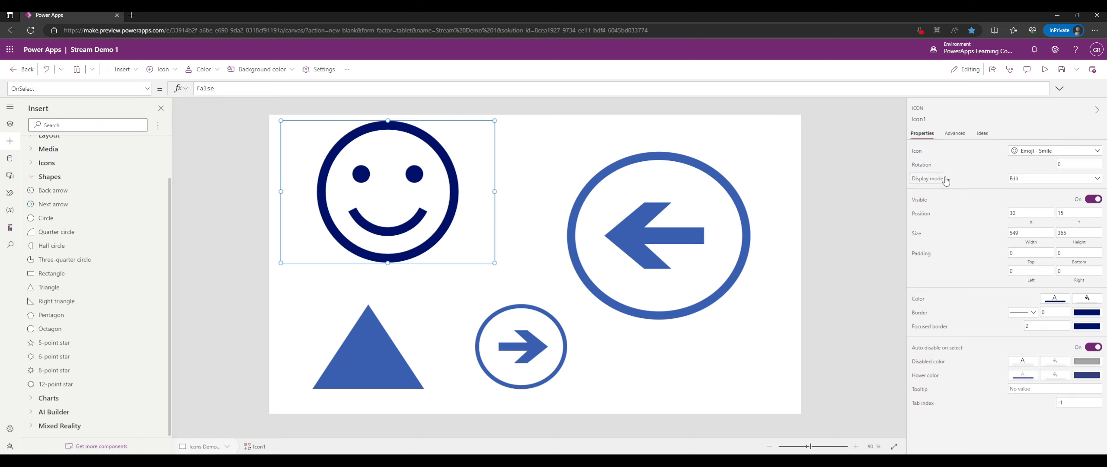
click(1024, 152)
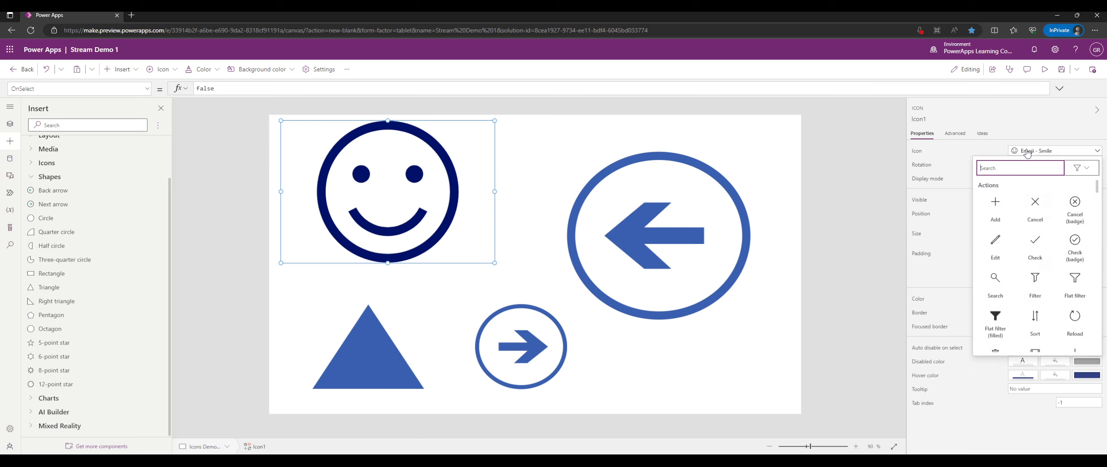
click(996, 241)
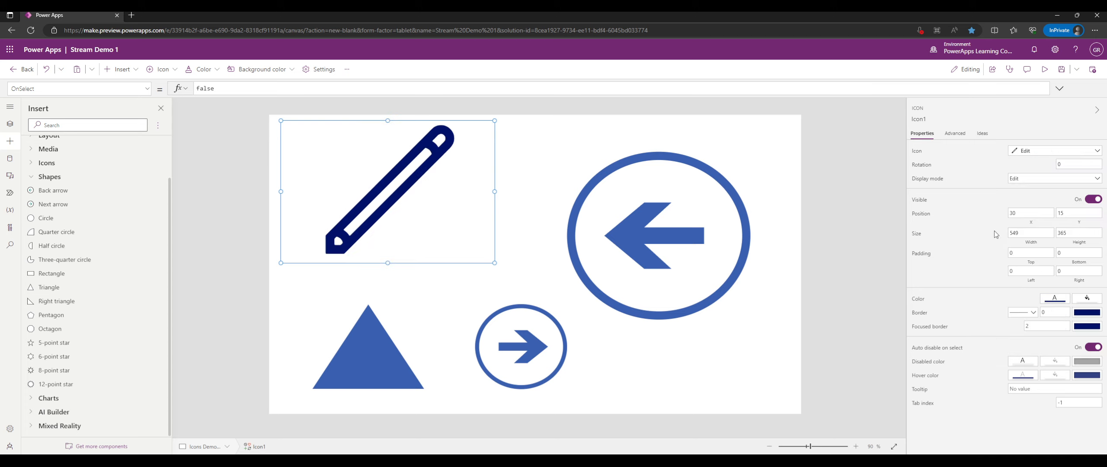
click(1041, 155)
click(1037, 154)
click(719, 225)
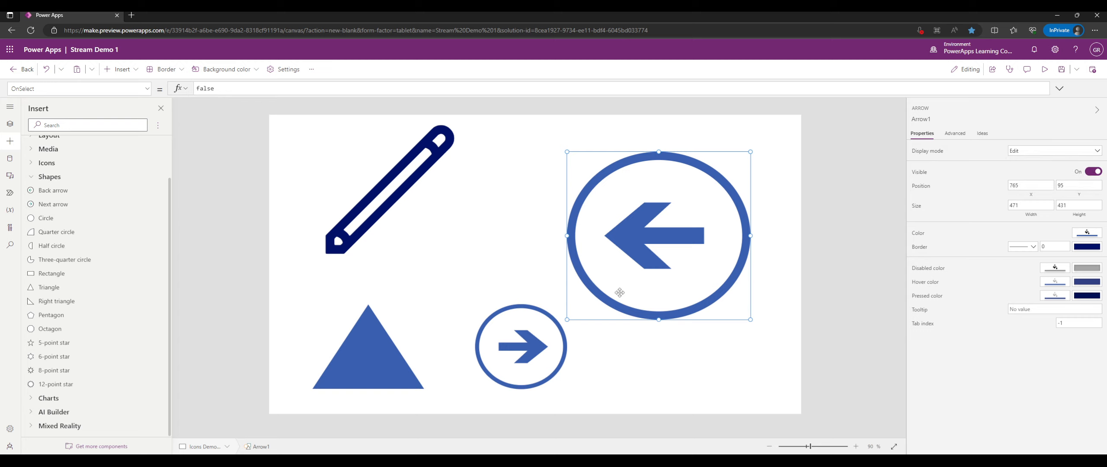
Insert a 12-point star, enlarge it and centre it between the pencil and arrow.
click(86, 384)
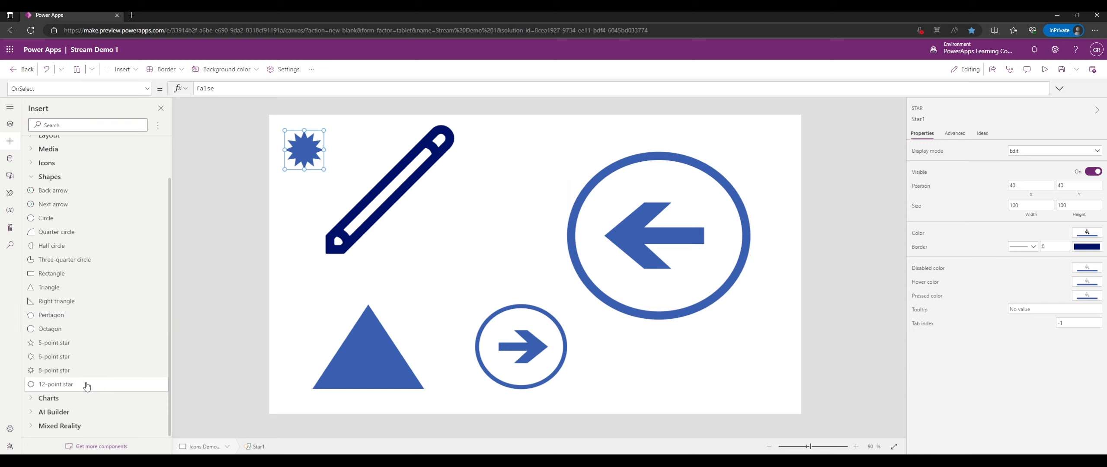
drag(323, 169, 365, 227)
drag(336, 189, 498, 241)
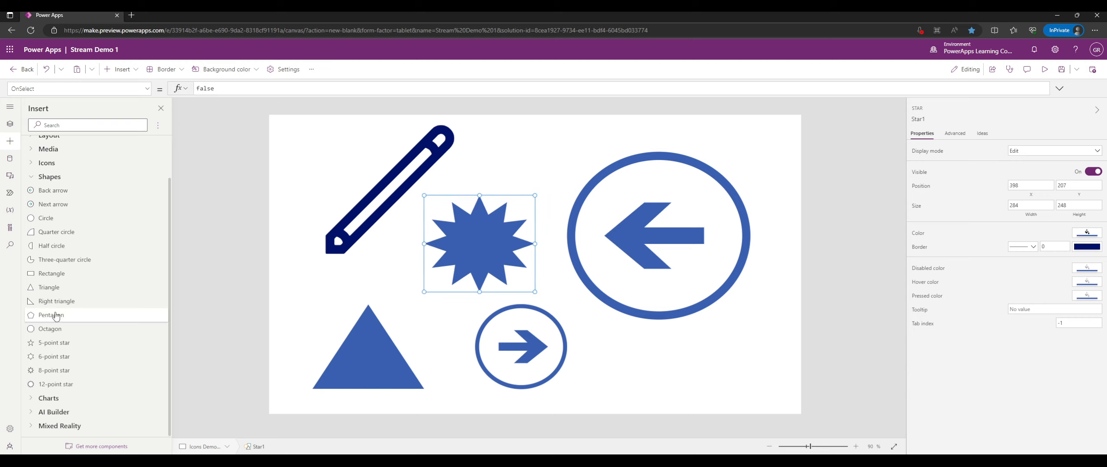
Add a pentagon sized 175 by 167 at 390, 55 above the star.
click(60, 318)
mouse_move(323, 168)
mouse_down()
mouse_move(366, 213)
mouse_move(356, 196)
mouse_move(596, 369)
mouse_move(536, 179)
mouse_up()
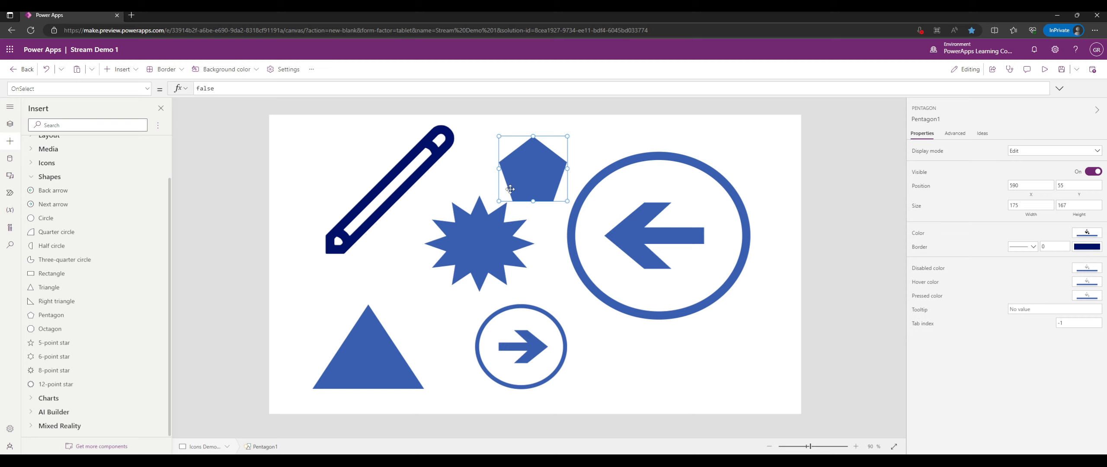
click(59, 178)
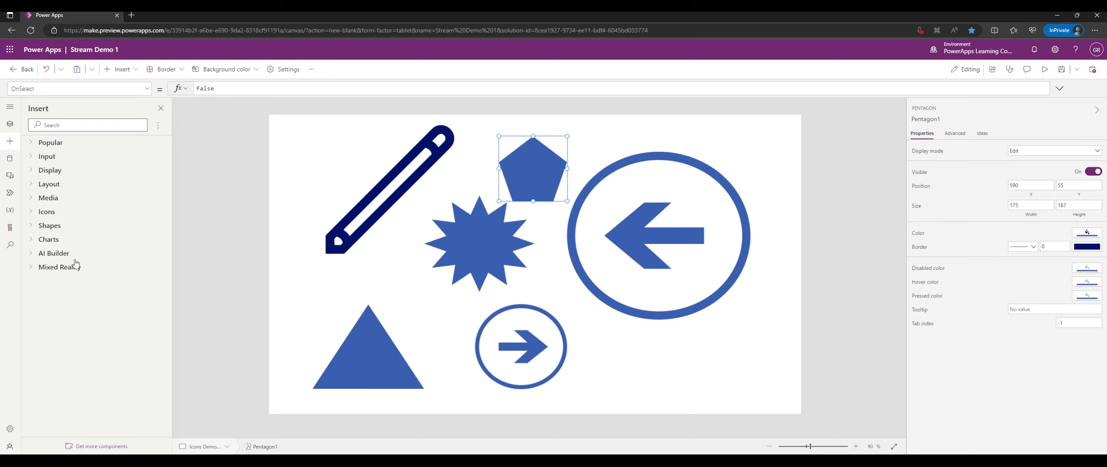
Delete the star, pentagon, pencil icon, arrows and triangle from the screen.
click(65, 243)
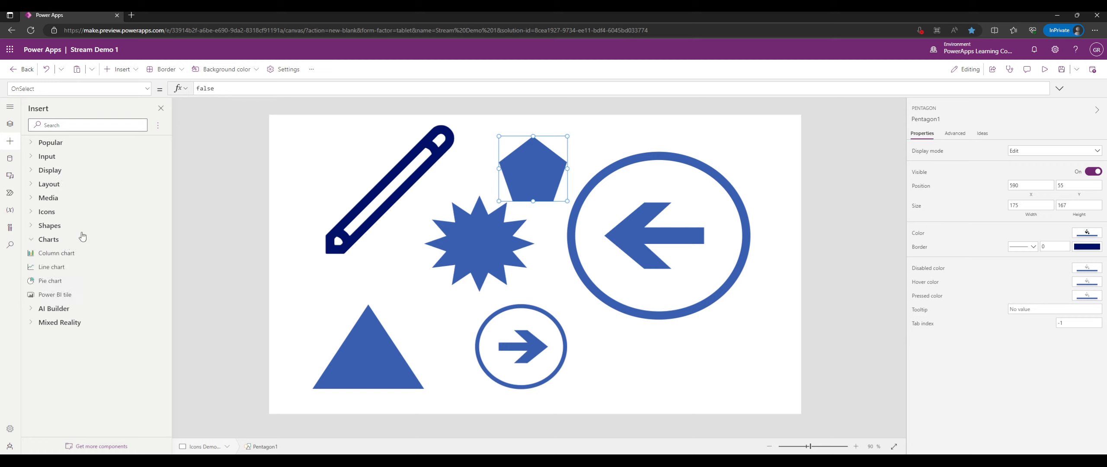
drag(661, 216, 361, 189)
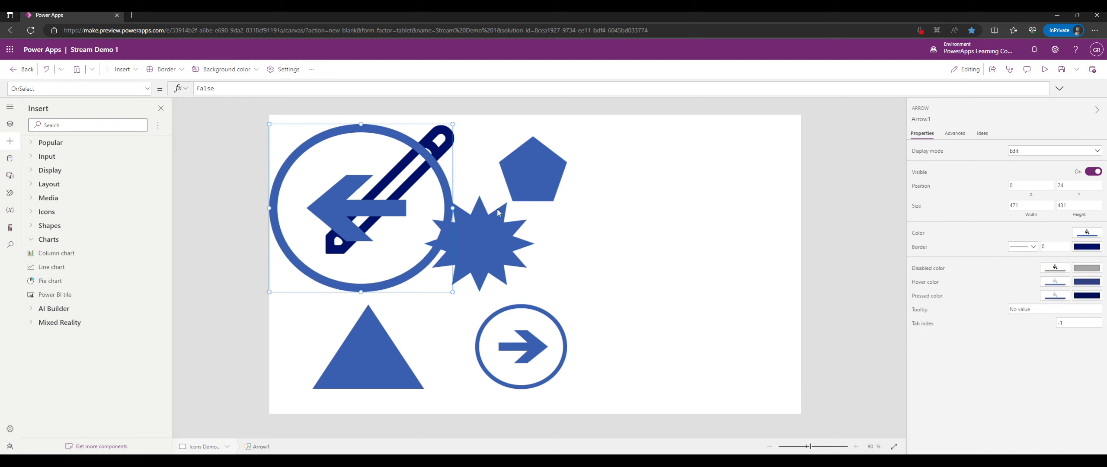
drag(547, 351, 342, 338)
click(468, 262)
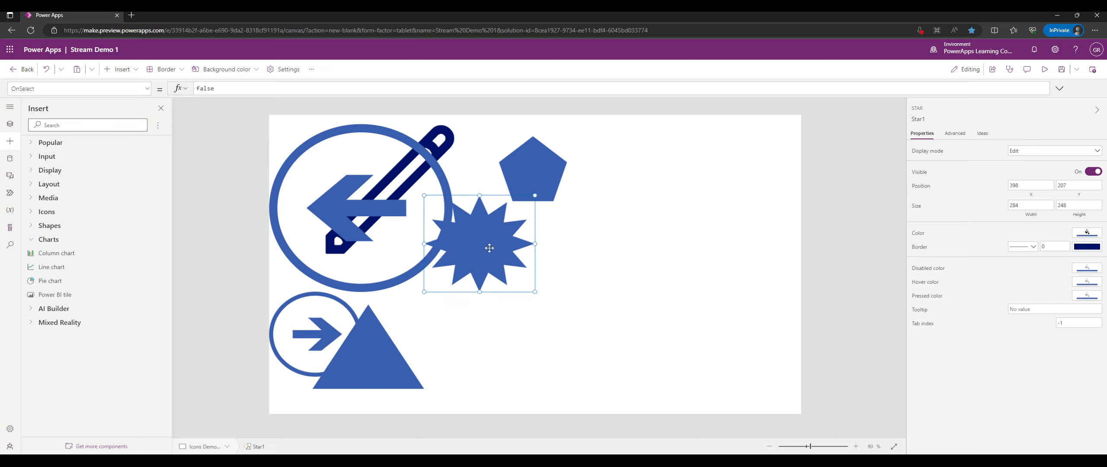
key(Delete)
click(525, 177)
key(Delete)
click(409, 180)
key(Delete)
click(402, 185)
key(Delete)
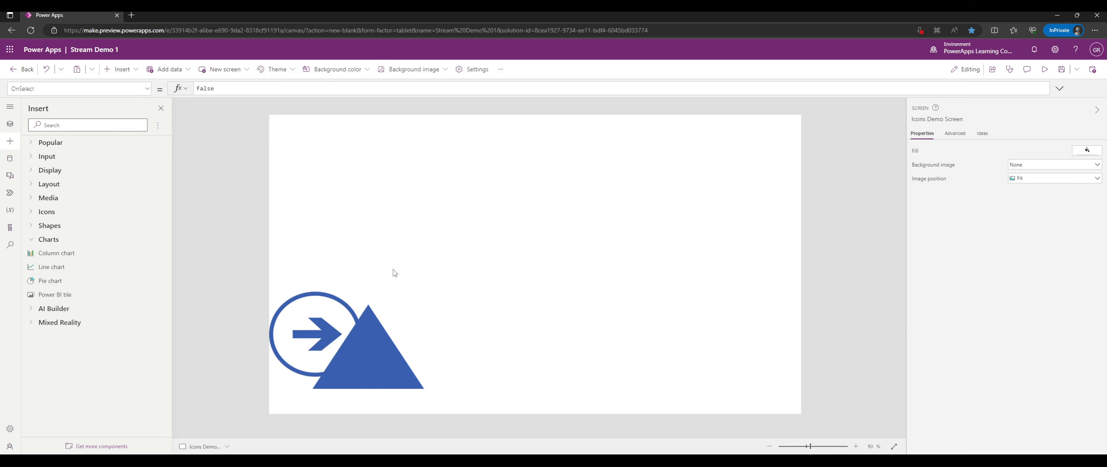
click(368, 346)
key(Delete)
click(329, 342)
key(Delete)
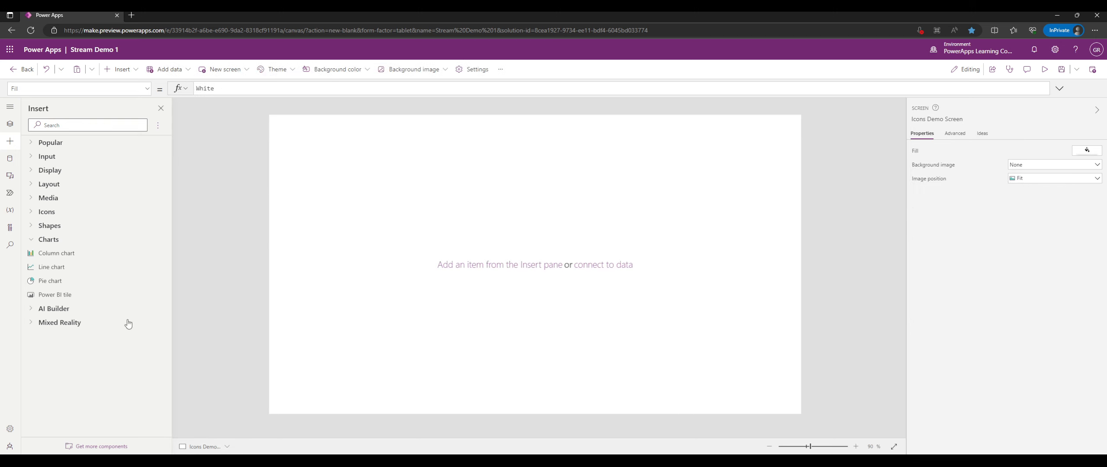
Insert a column chart and nudge it slightly right and down.
click(115, 255)
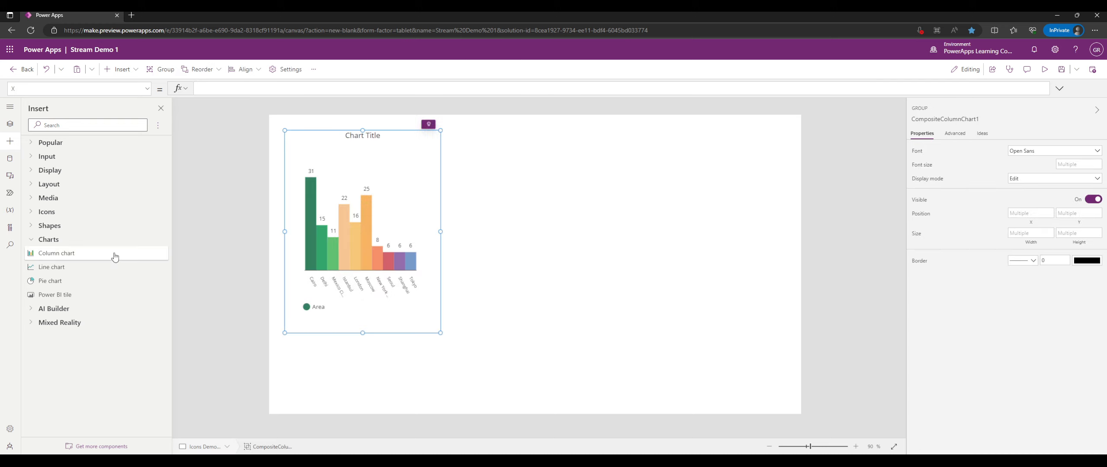
click(357, 213)
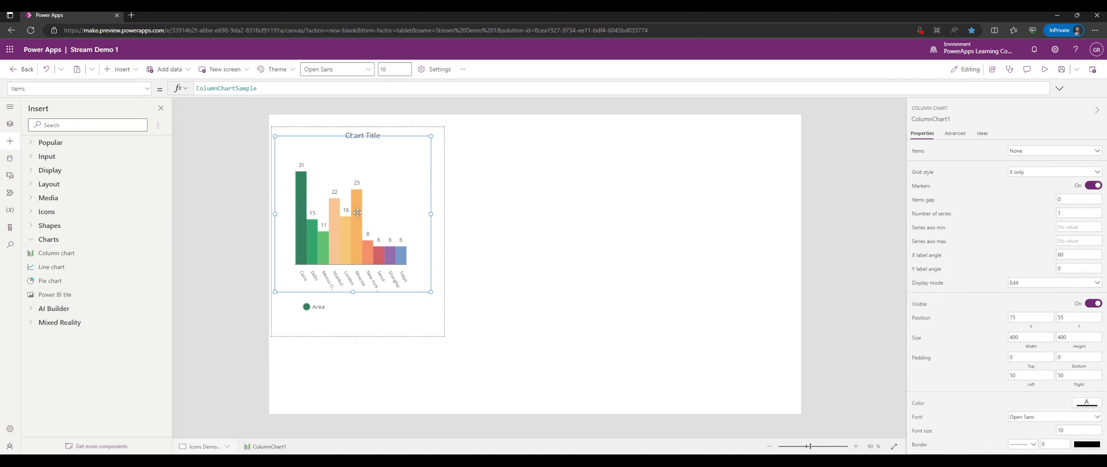
drag(357, 212, 367, 217)
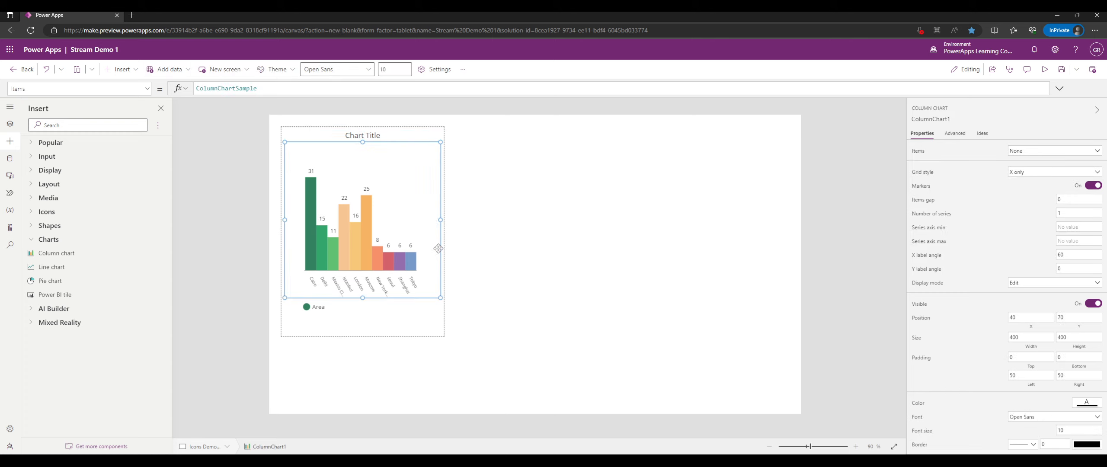
click(401, 330)
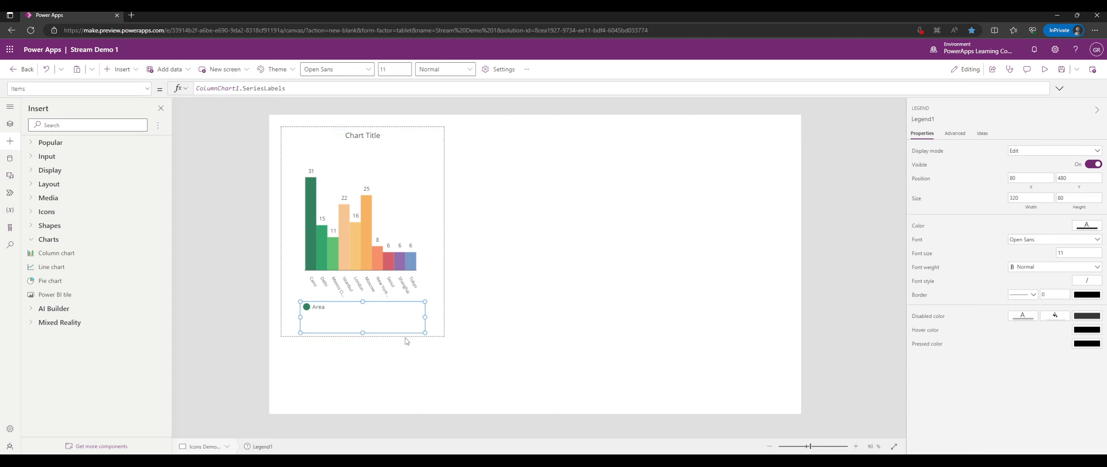
click(423, 342)
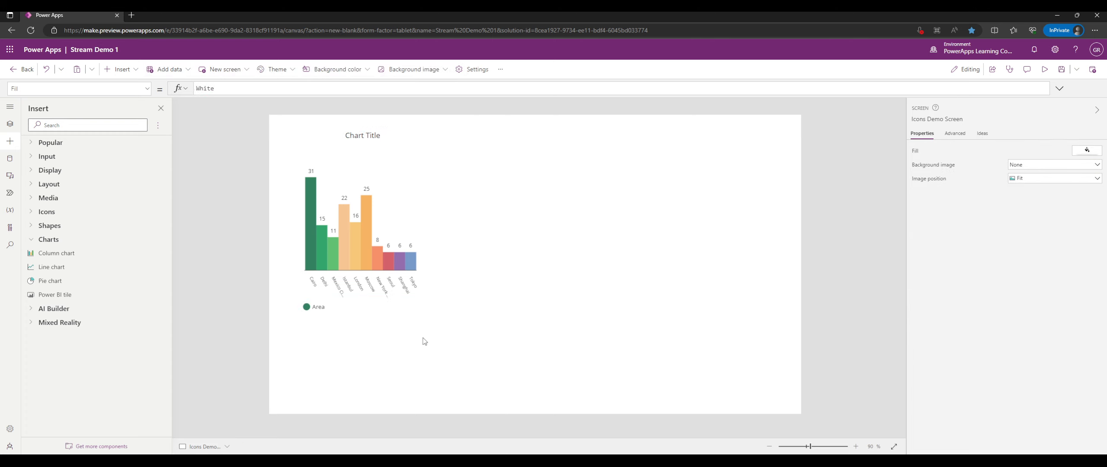
Place a line chart and a pie chart to the column chart's right.
click(77, 267)
drag(413, 137, 563, 128)
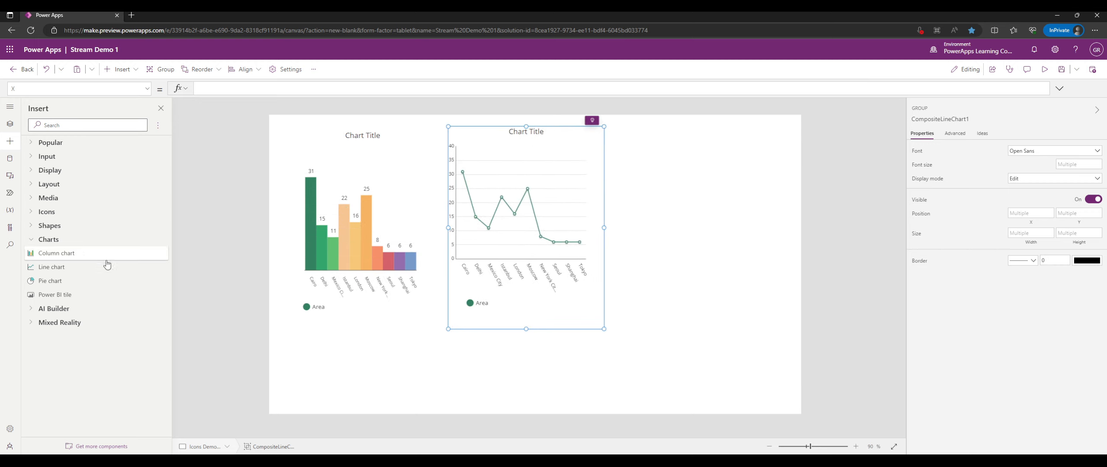
click(85, 284)
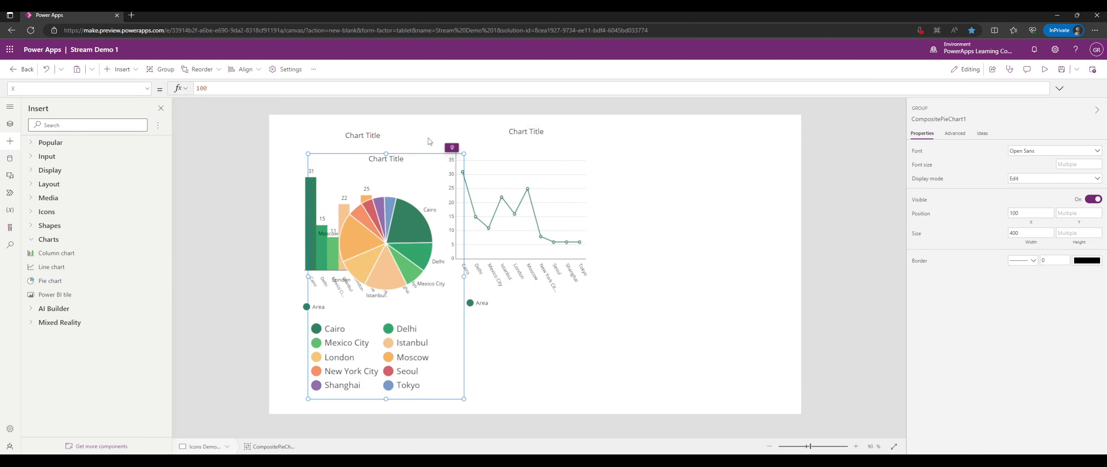
drag(629, 170, 679, 112)
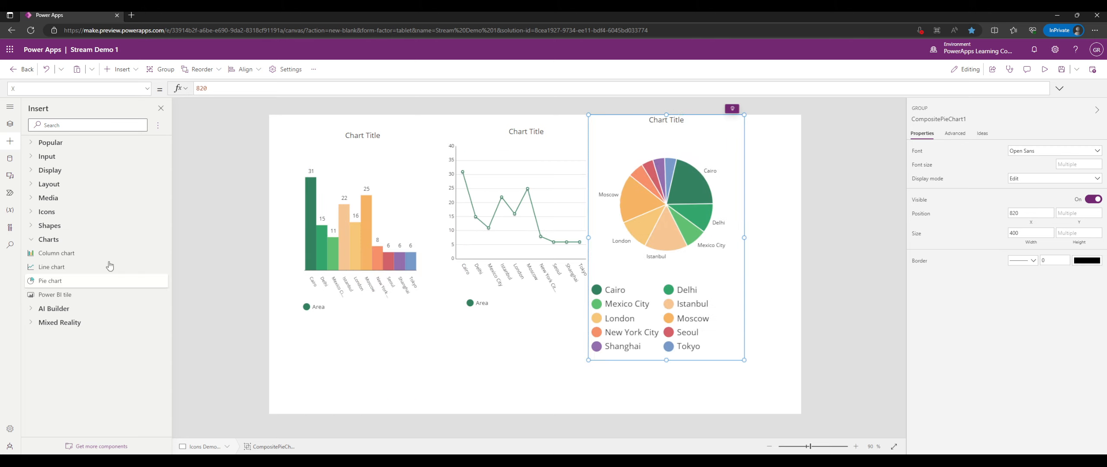
Insert a Power BI tile at 100, 100, sized 640 by 480, without connecting data.
click(77, 294)
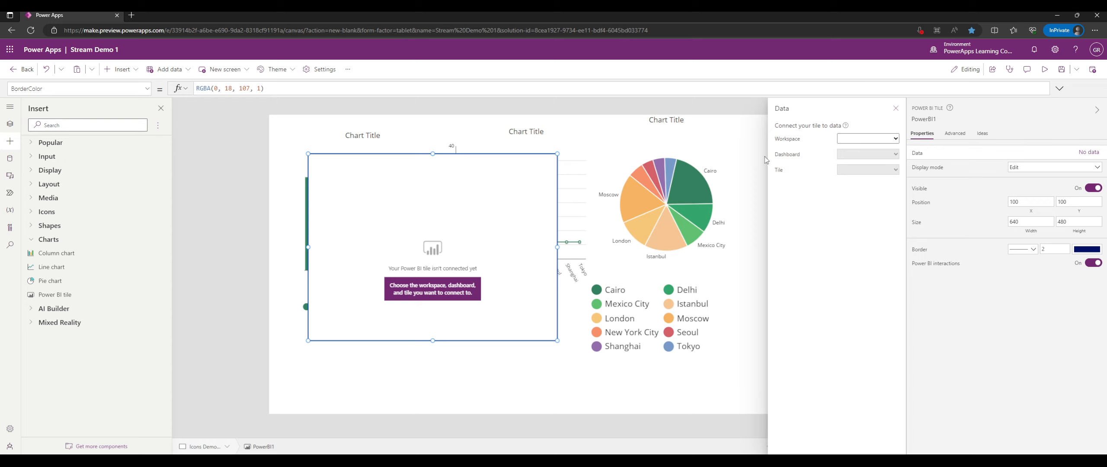
click(895, 109)
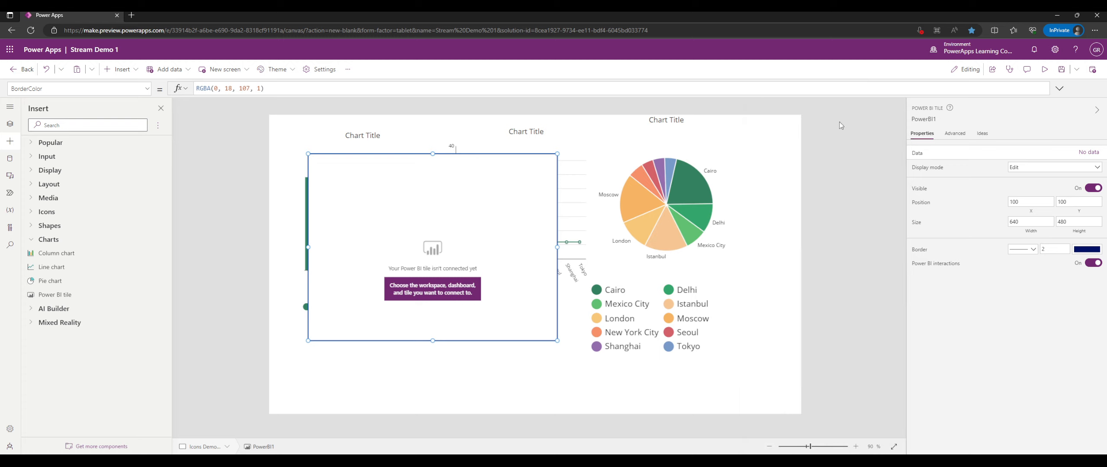
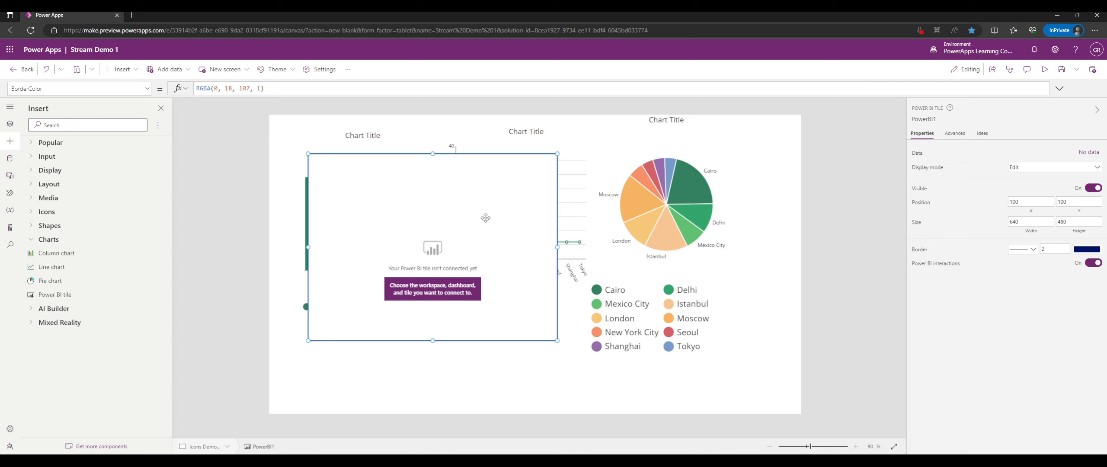
Delete the unconnected Power BI tile, then select the line and pie chart groups.
drag(497, 204, 512, 208)
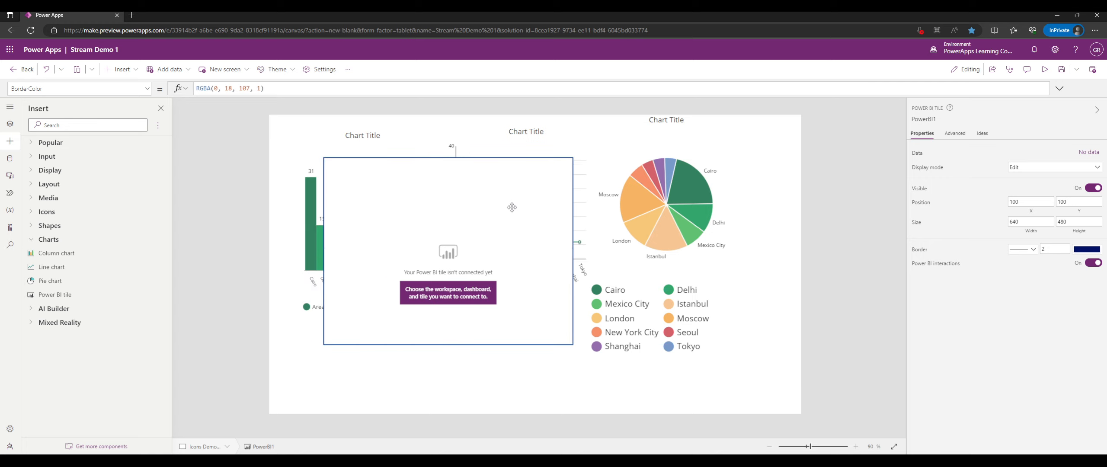
key(Delete)
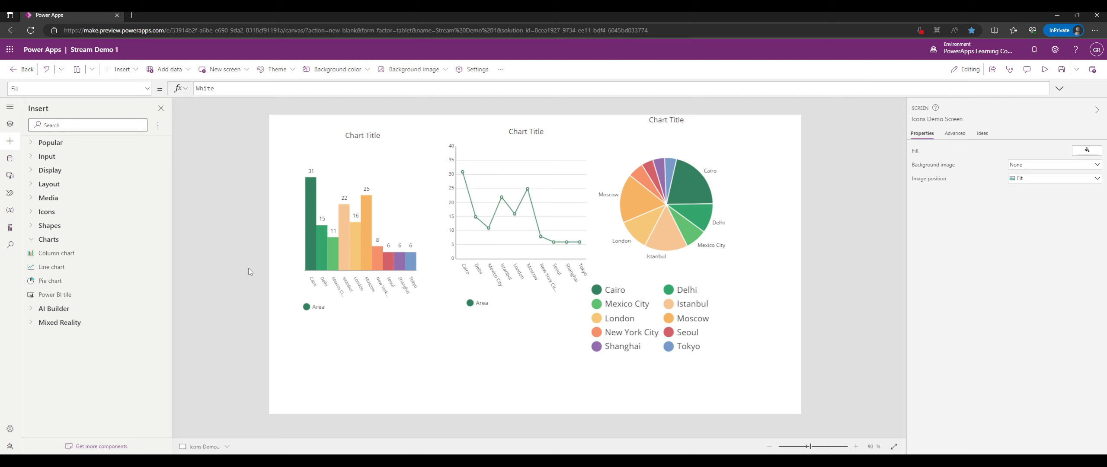
click(481, 274)
click(648, 268)
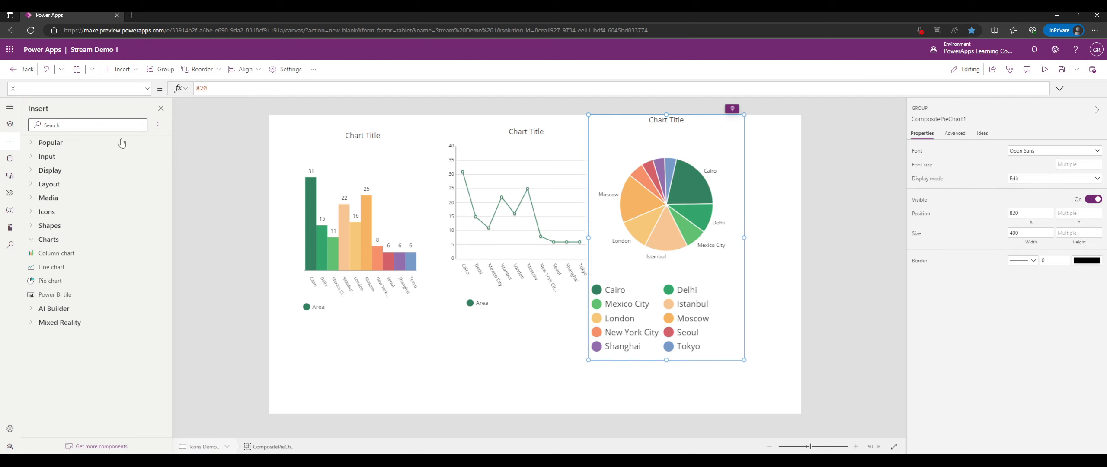
Go via the Media Demo Screen to the Controls Demo Screen and view its data sources.
click(10, 124)
click(27, 208)
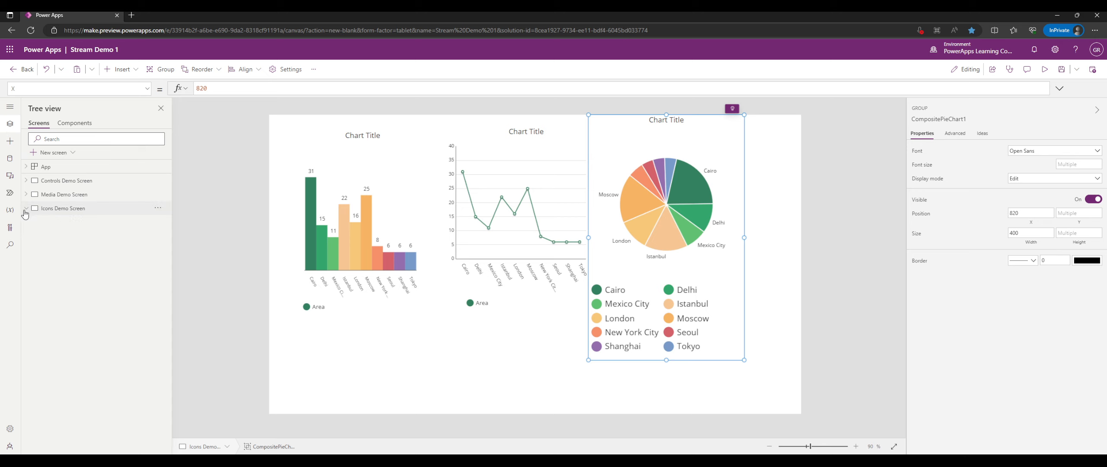
click(76, 198)
click(89, 183)
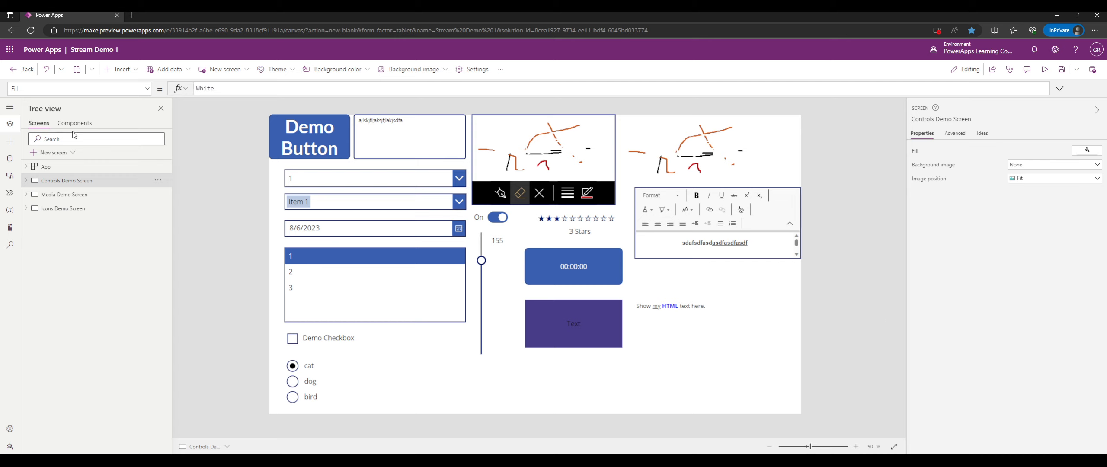
click(13, 163)
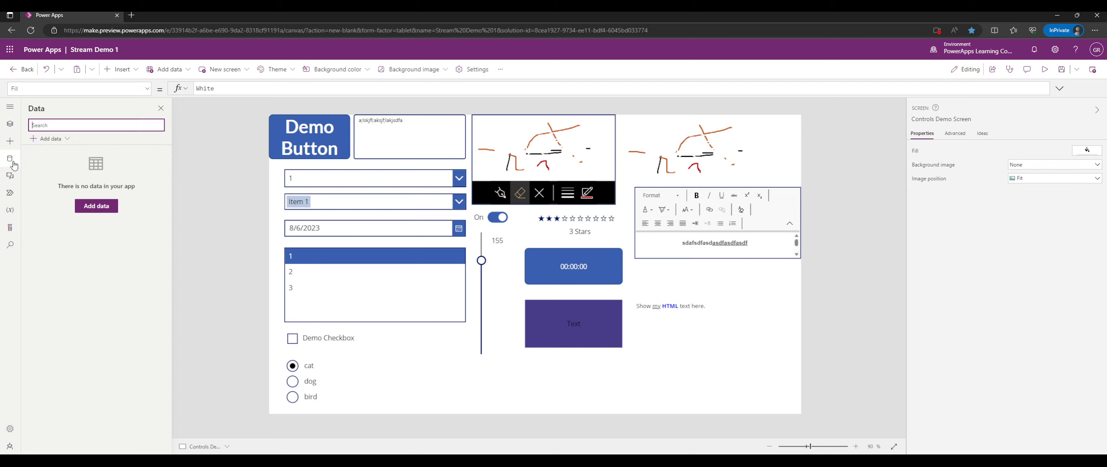
Add Screen6 from the People template and run the app in preview.
click(11, 128)
click(56, 153)
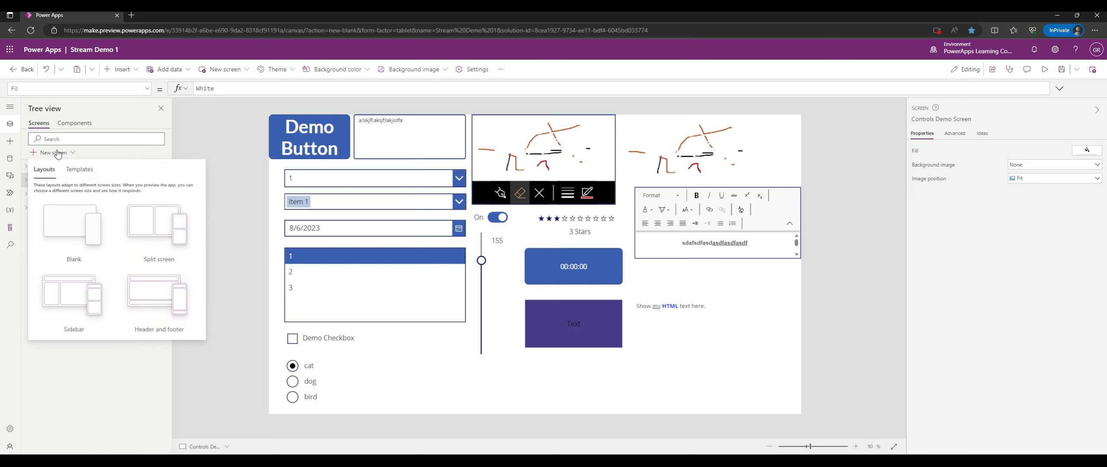
click(85, 175)
scroll(80, 242, down, 5)
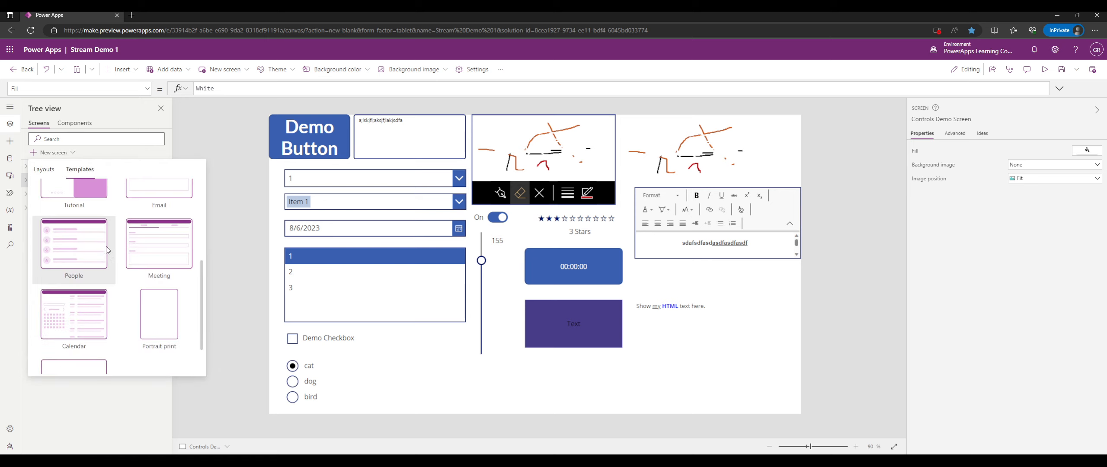
click(74, 207)
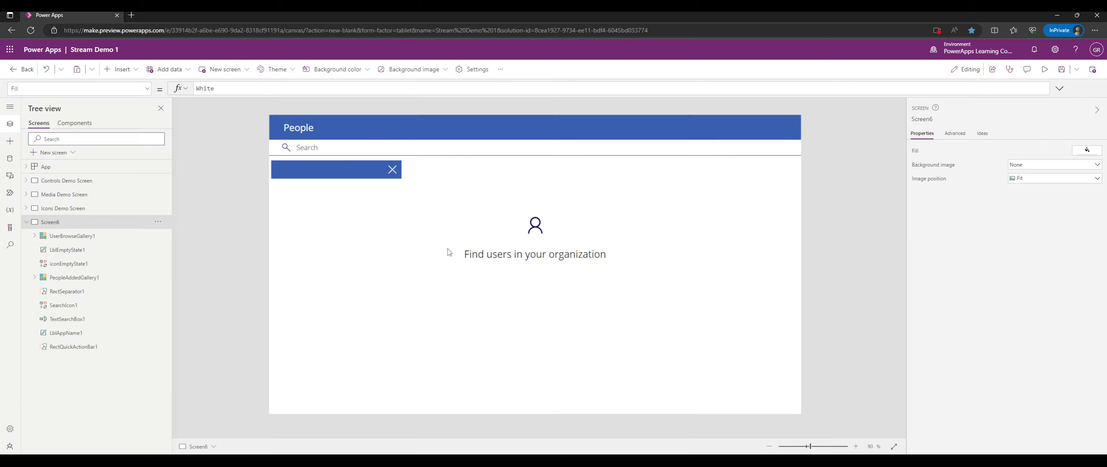
click(1054, 74)
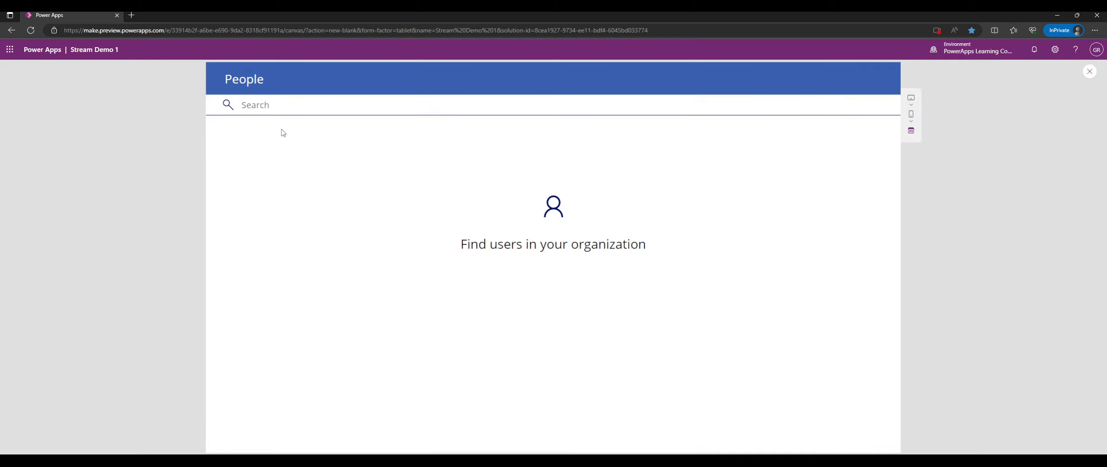
Search for a colleague by name, add then remove them, and add a match from a second search.
click(265, 104)
text(glen)
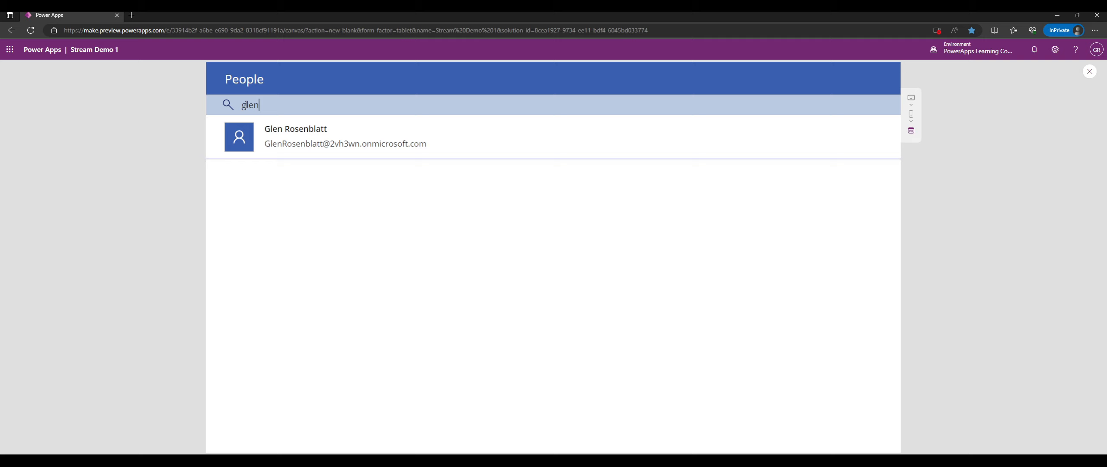
click(346, 137)
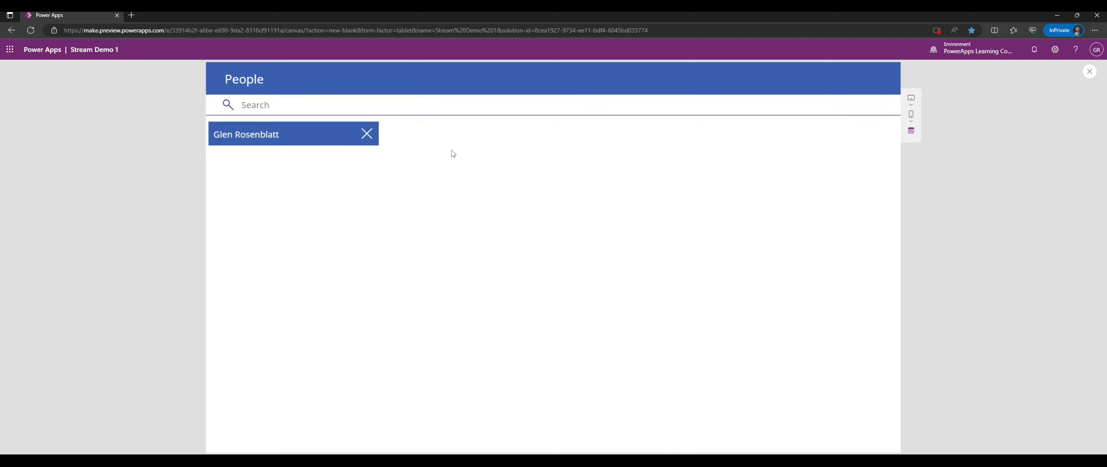
click(366, 133)
text(matt)
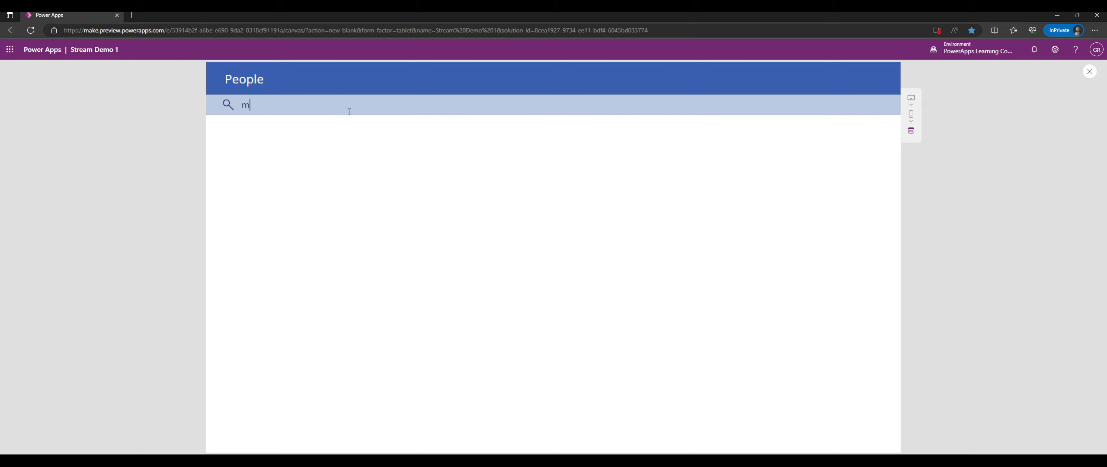
key(BackSpace)
key(BackSpace)
key(BackSpace)
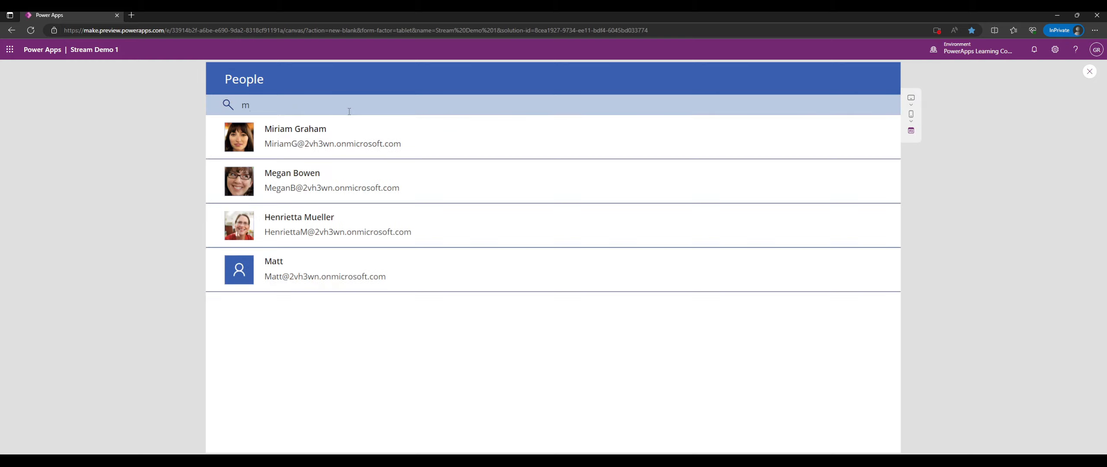
click(402, 221)
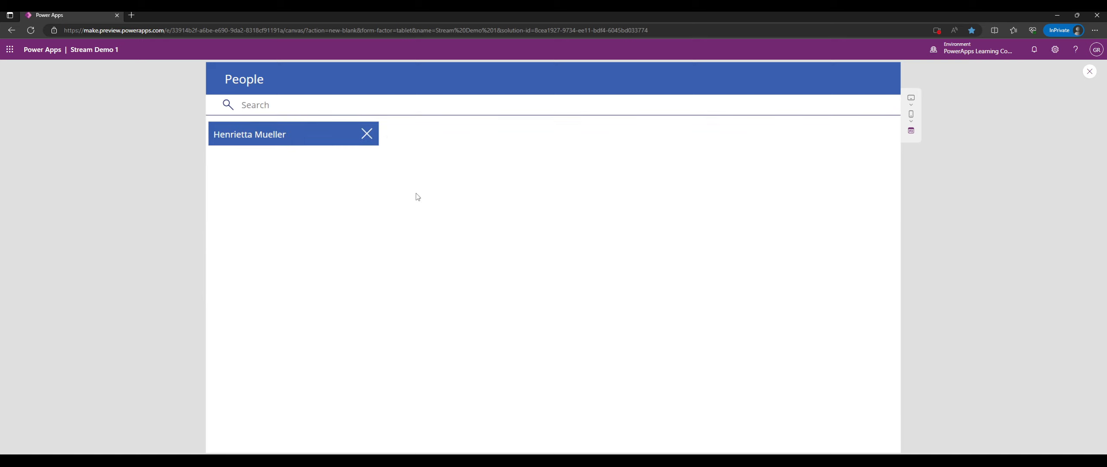
Search for another colleague by name and add the match to the selected people list.
click(351, 104)
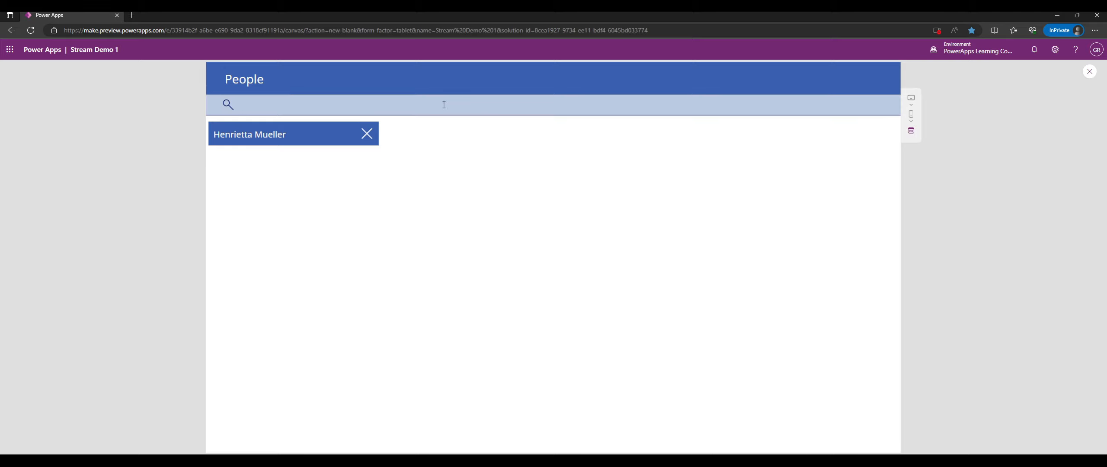
text(matt)
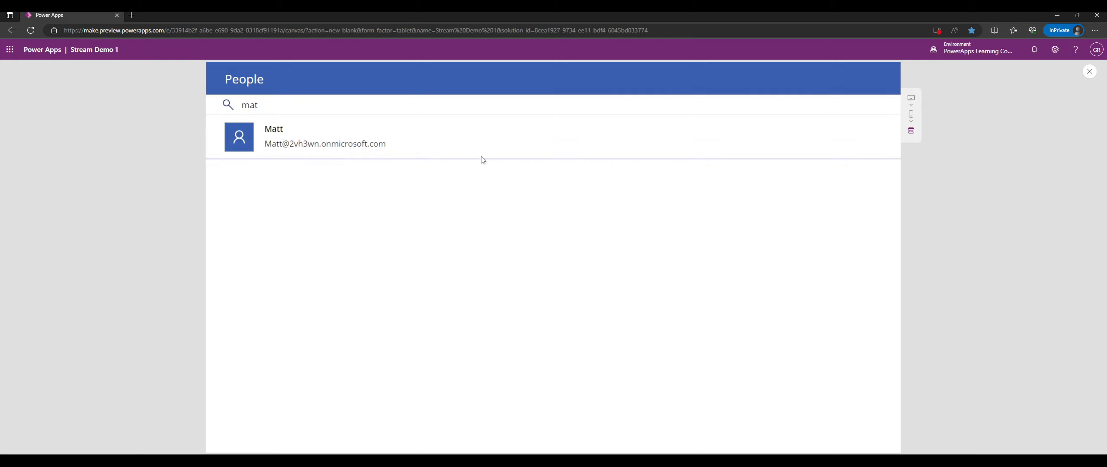
click(453, 138)
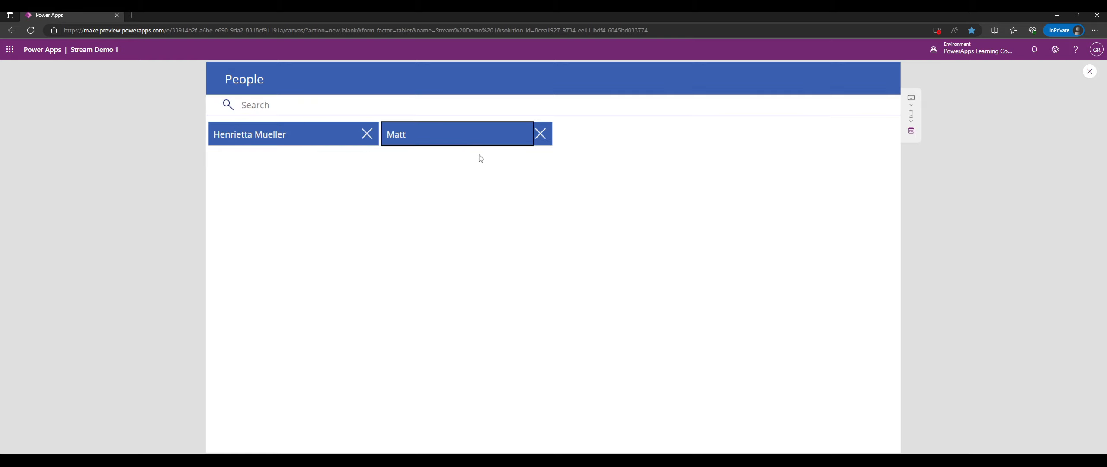
click(490, 136)
click(1090, 71)
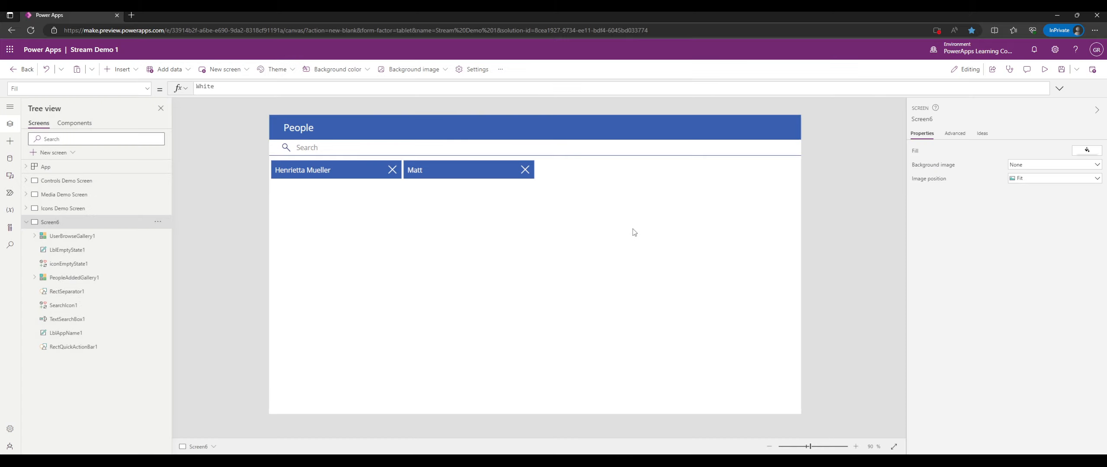
click(531, 229)
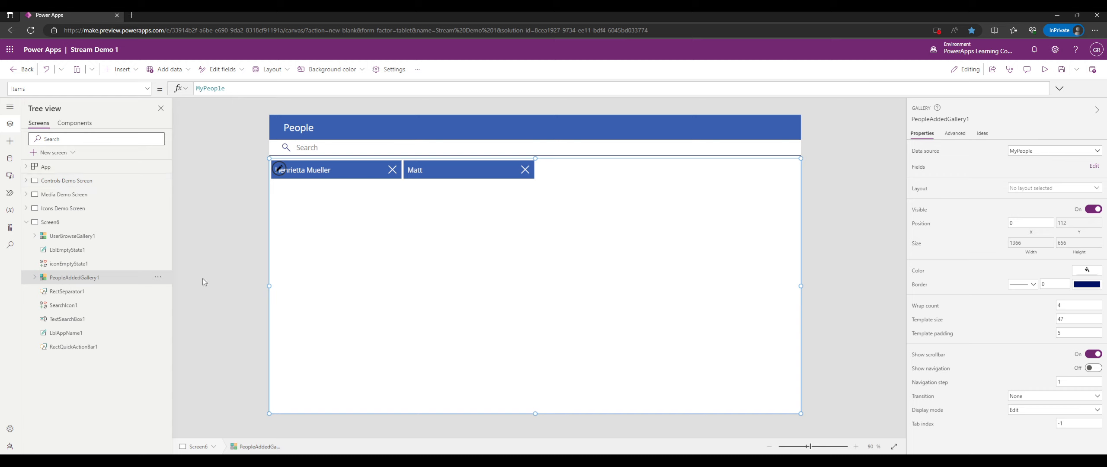
click(33, 238)
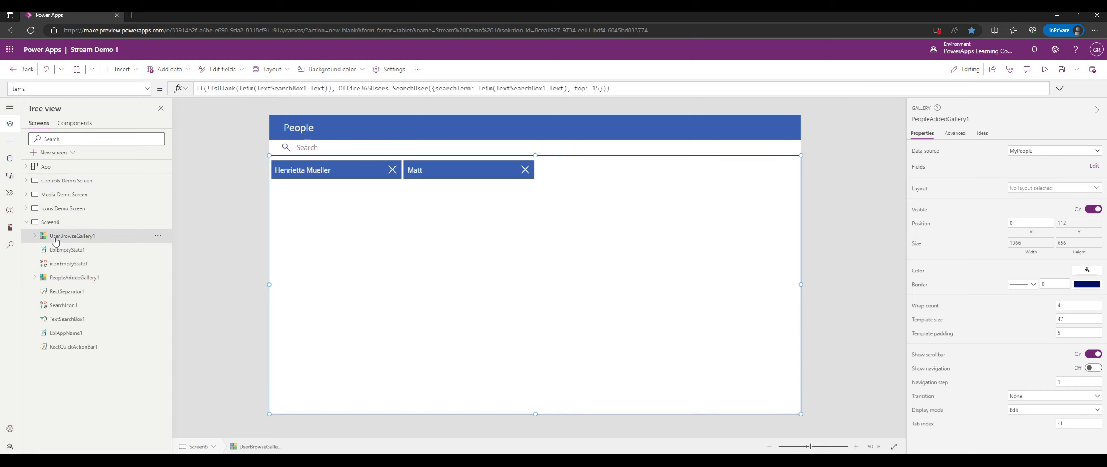
click(35, 236)
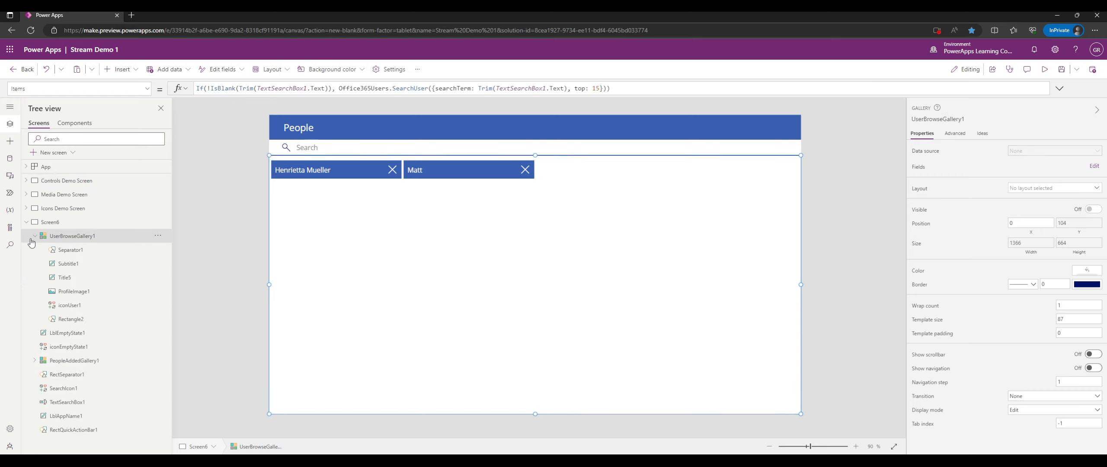
click(35, 237)
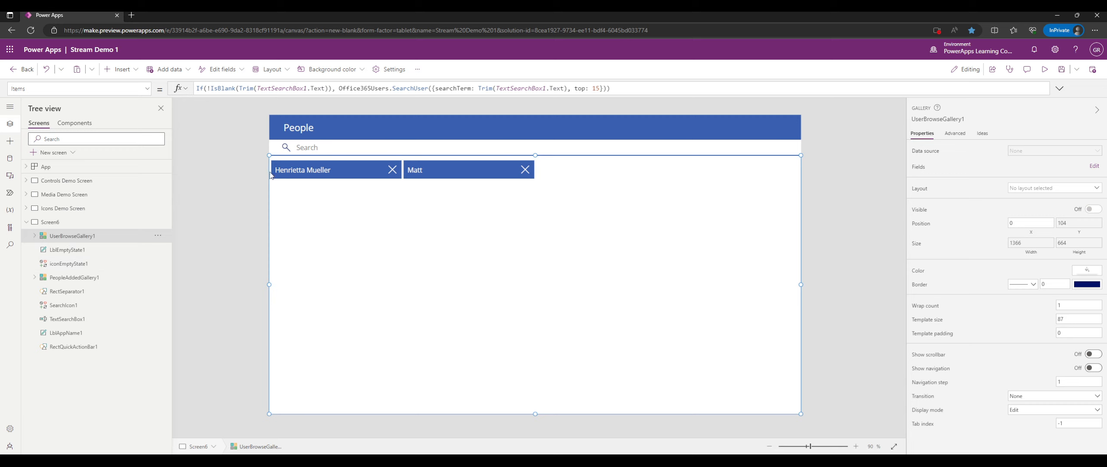
click(420, 89)
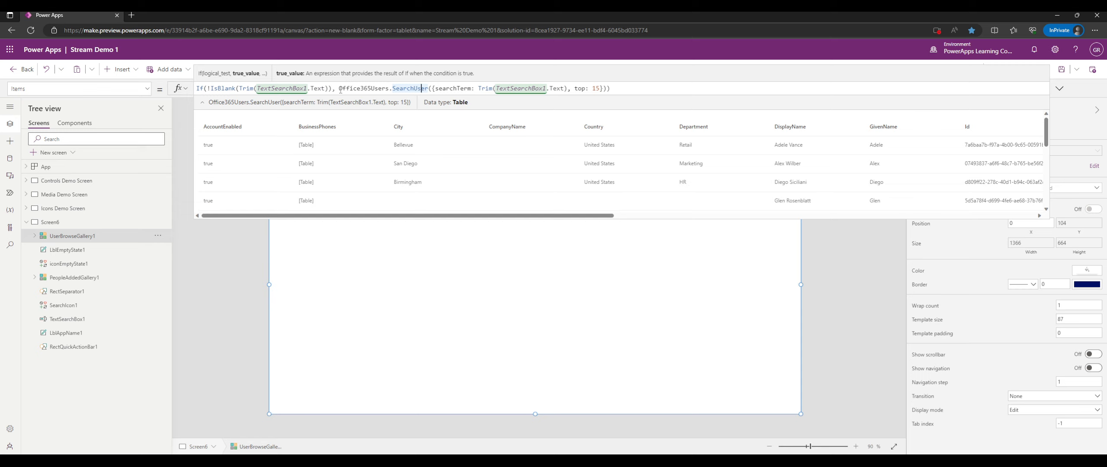
drag(340, 89, 418, 88)
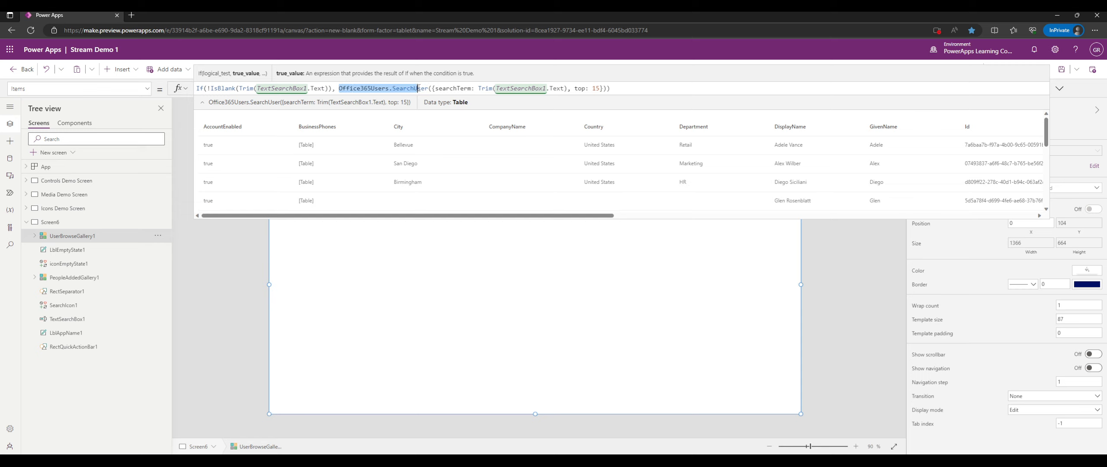
drag(418, 89, 651, 94)
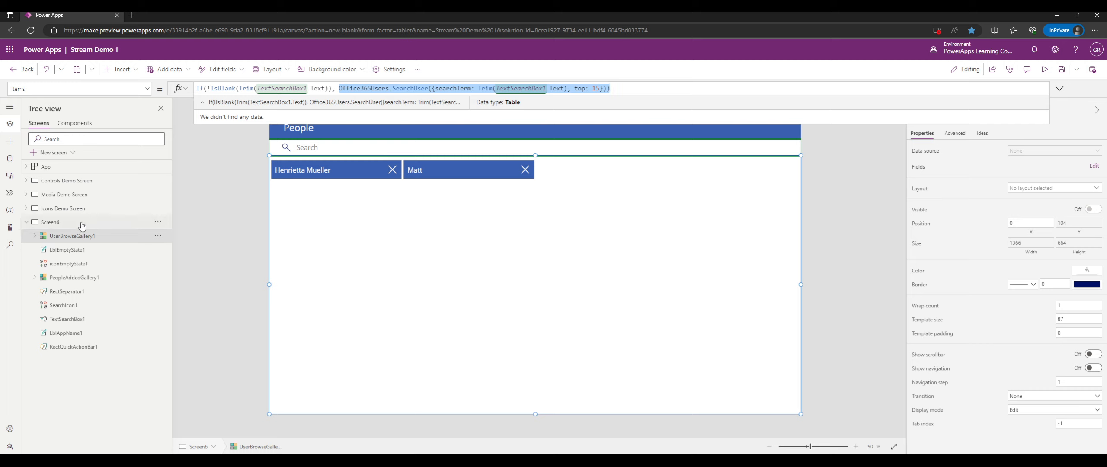
click(33, 237)
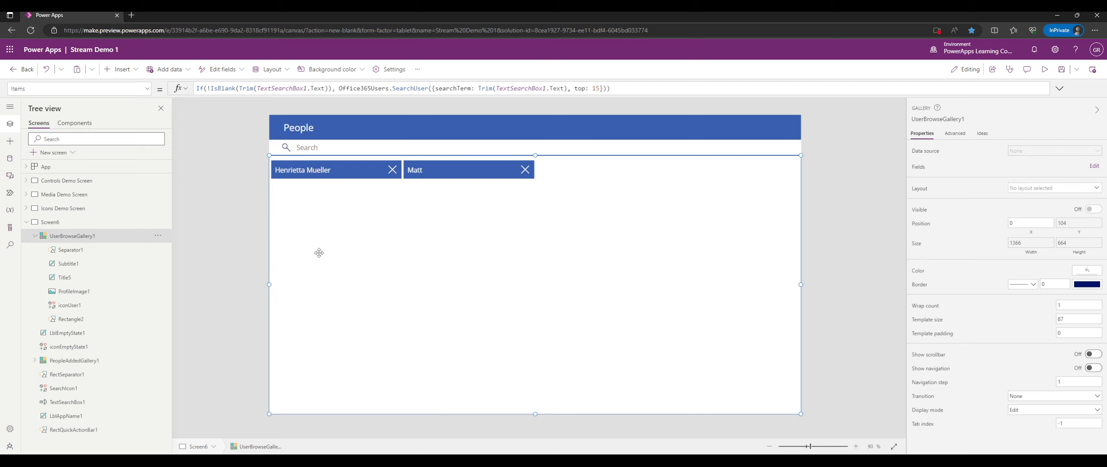
Show the people gallery's Visible formula in the formula bar.
click(34, 236)
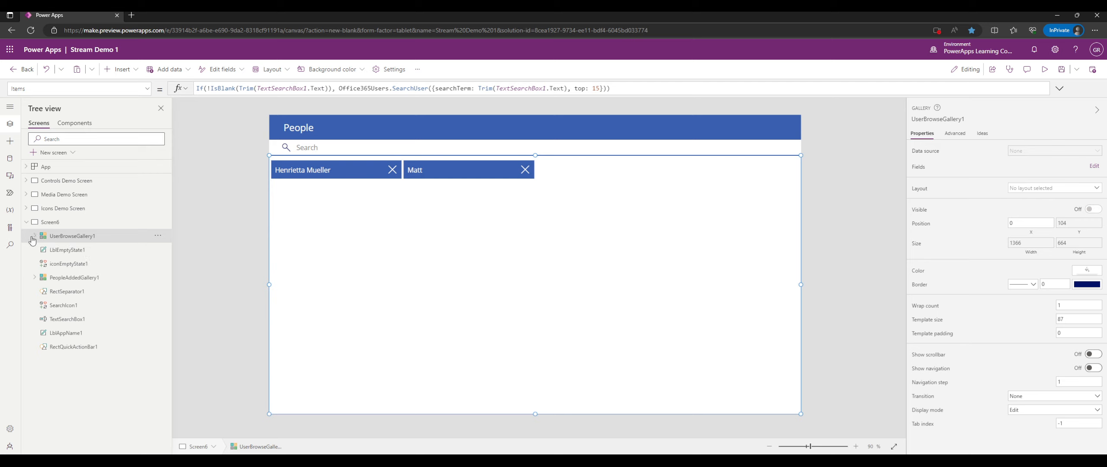
click(146, 90)
scroll(83, 194, down, 5)
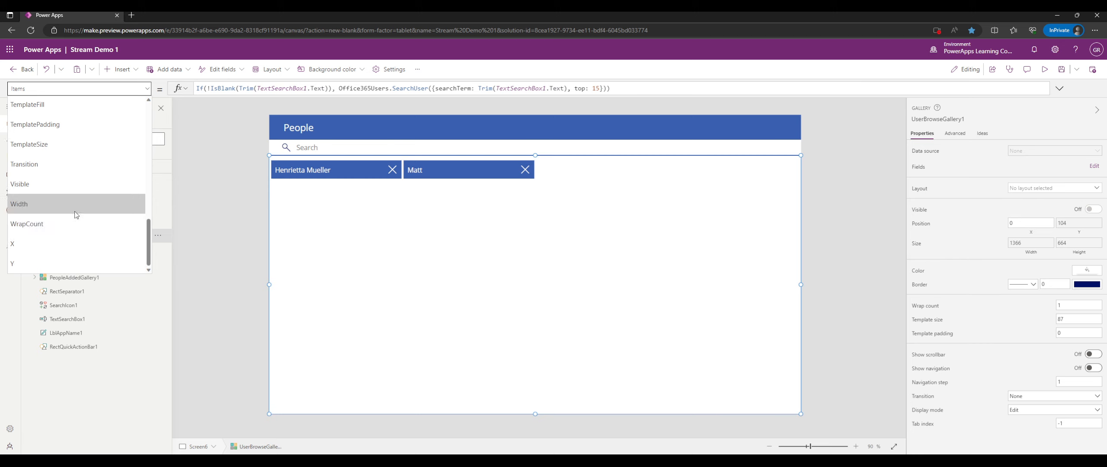
click(88, 187)
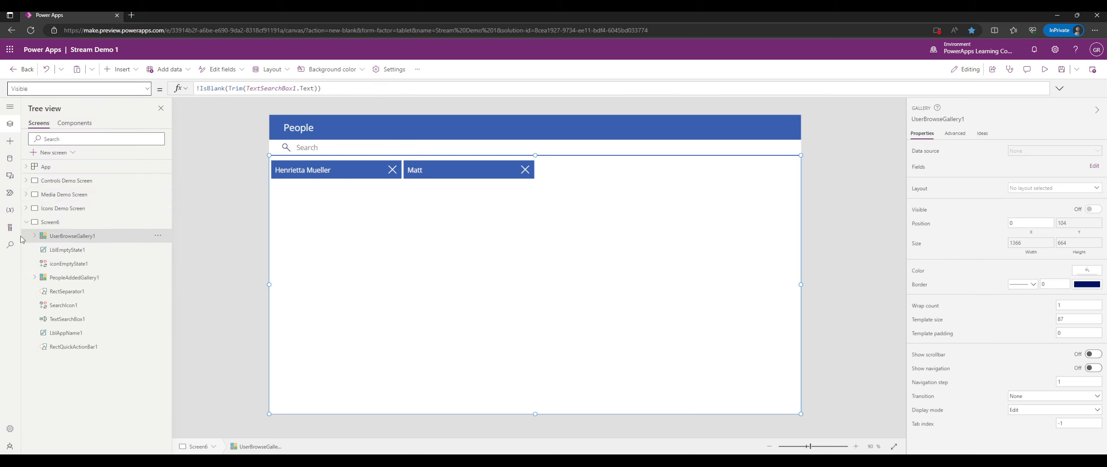
click(34, 236)
click(34, 236)
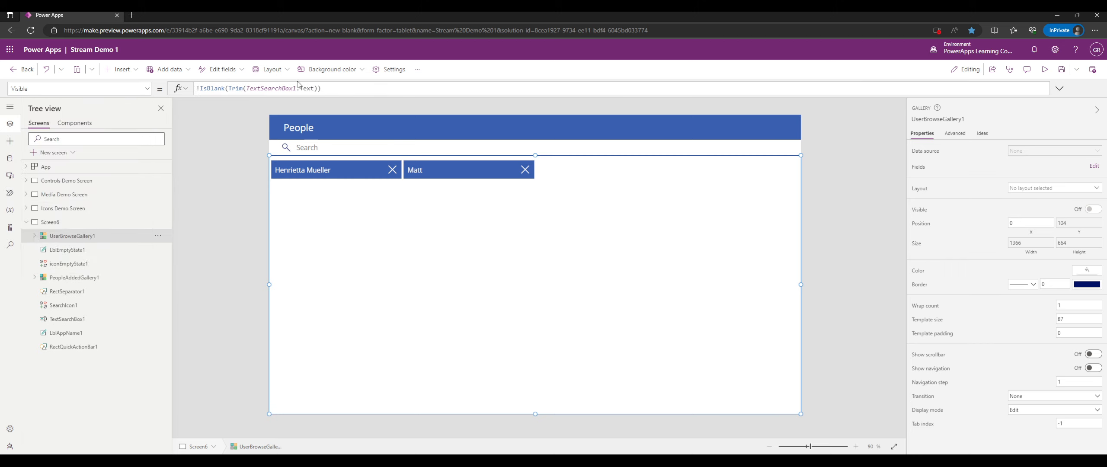
click(256, 89)
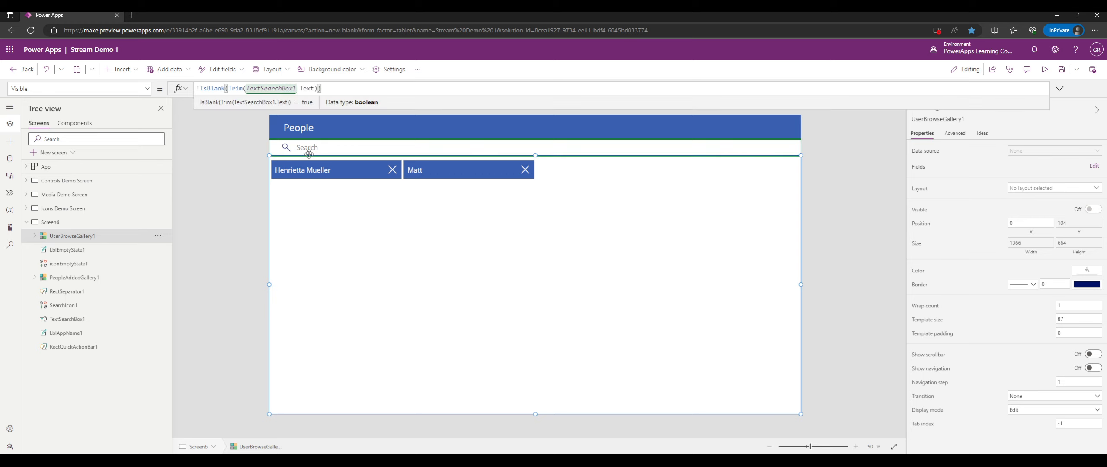
click(35, 236)
Temporarily prefix the Visible formula with true// to force the gallery visible, then remove it.
click(345, 90)
key(Home)
text(true;)
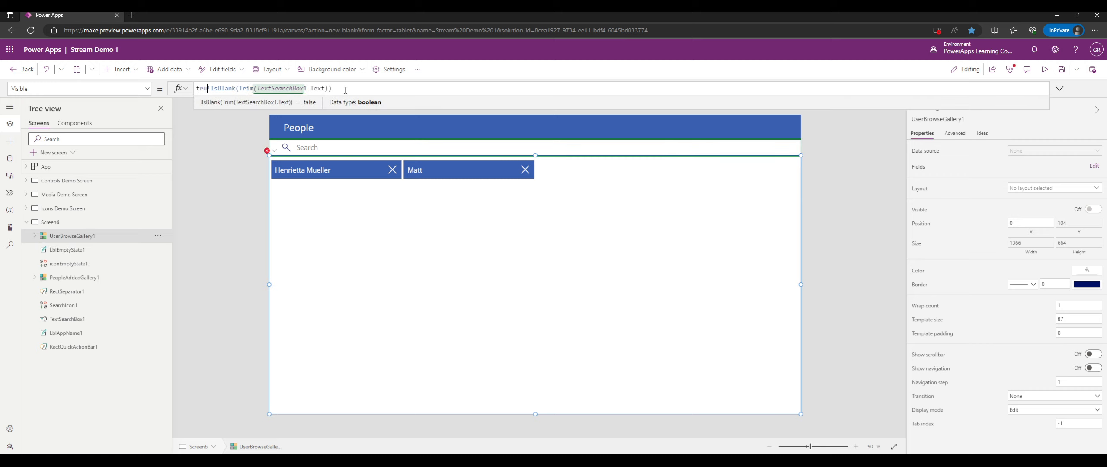
key(BackSpace)
text(//)
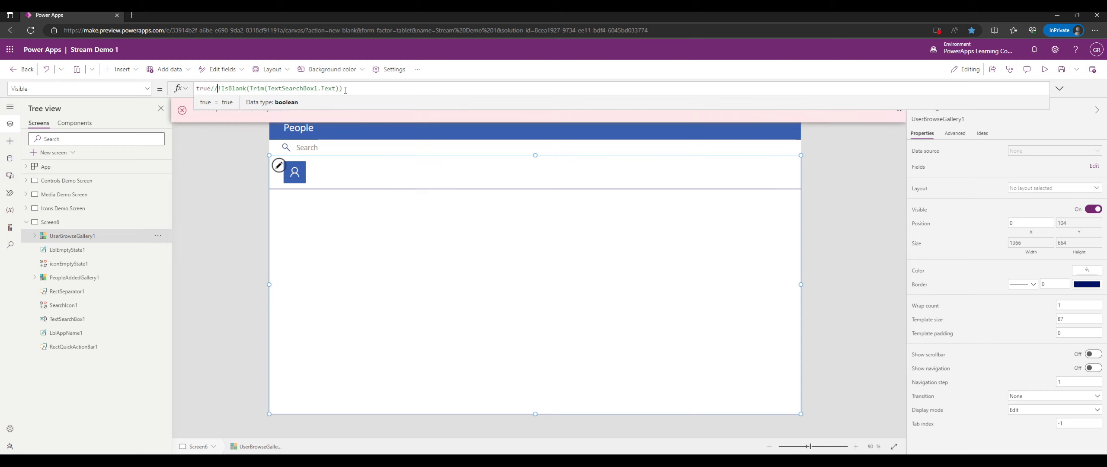
key(shift+Home)
key(BackSpace)
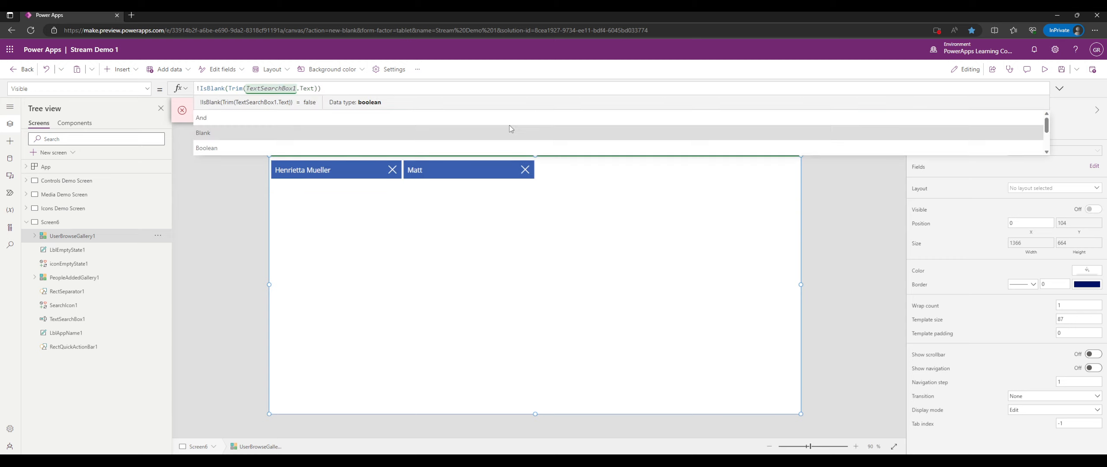
click(841, 200)
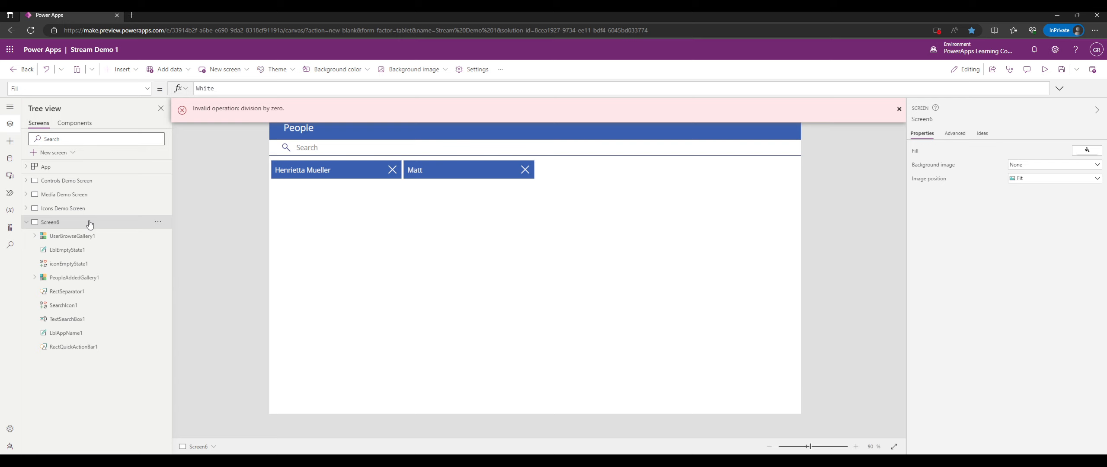
Replace the People screen with a Calendar template screen (Screen7) and run it in preview.
click(157, 222)
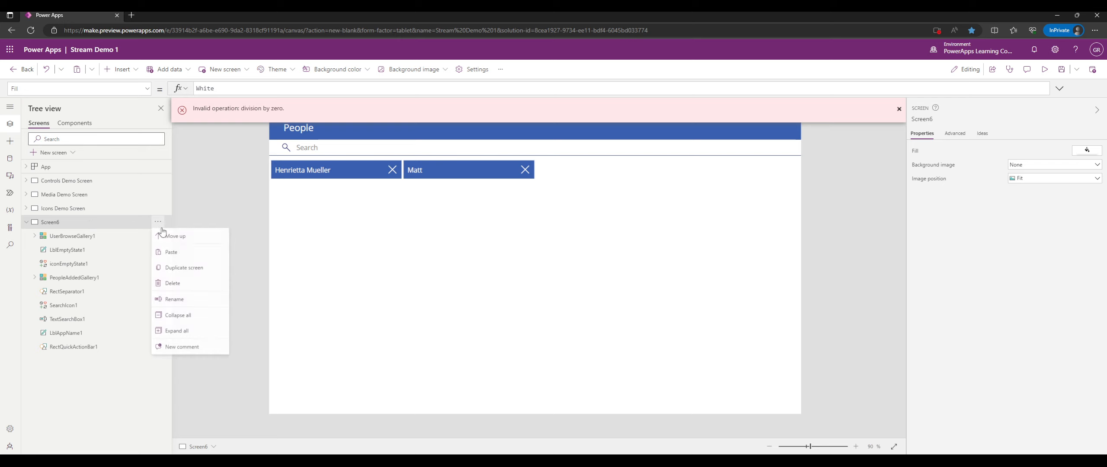
click(172, 284)
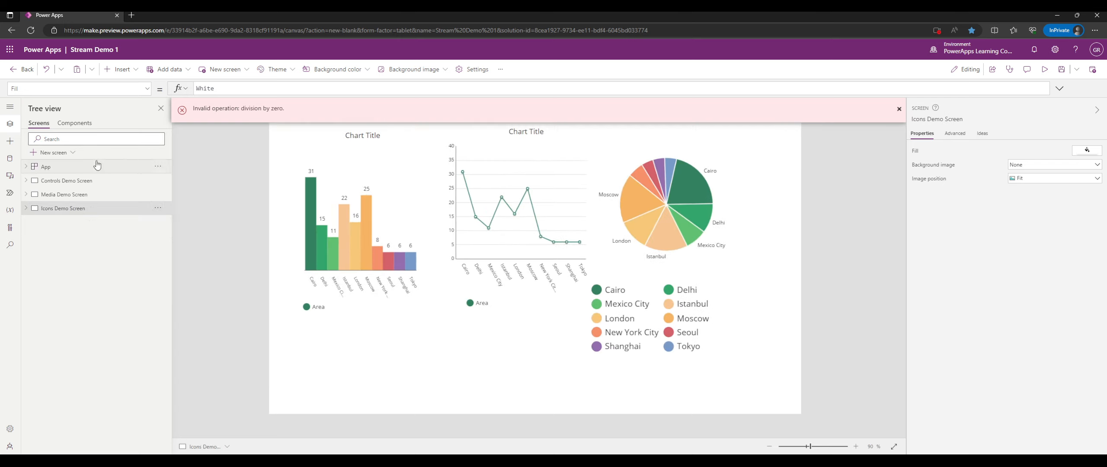
click(34, 155)
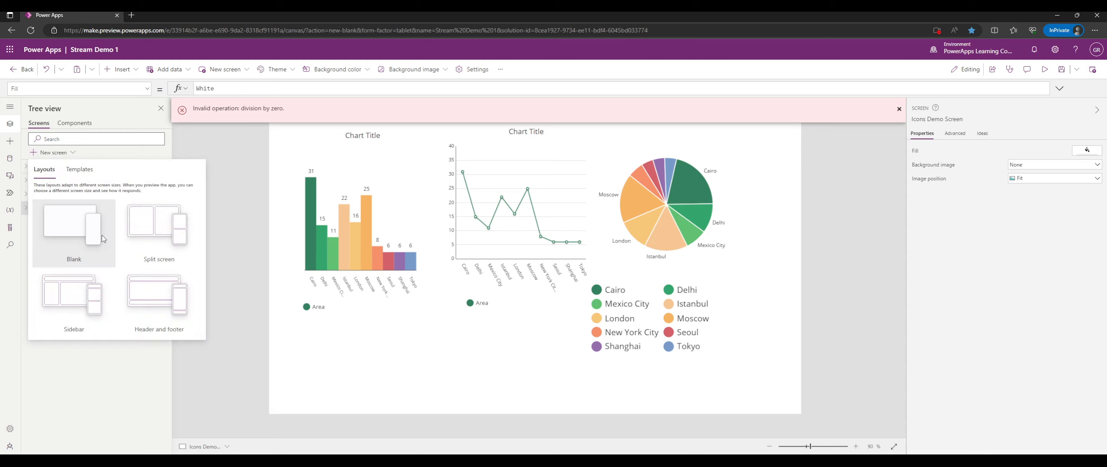
click(80, 169)
scroll(108, 242, down, 5)
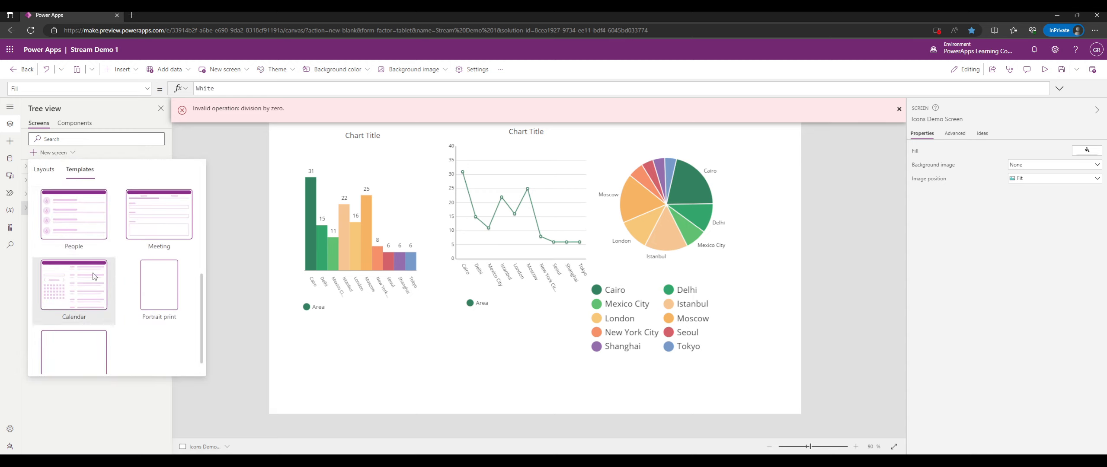
scroll(78, 281, down, 1)
key(Escape)
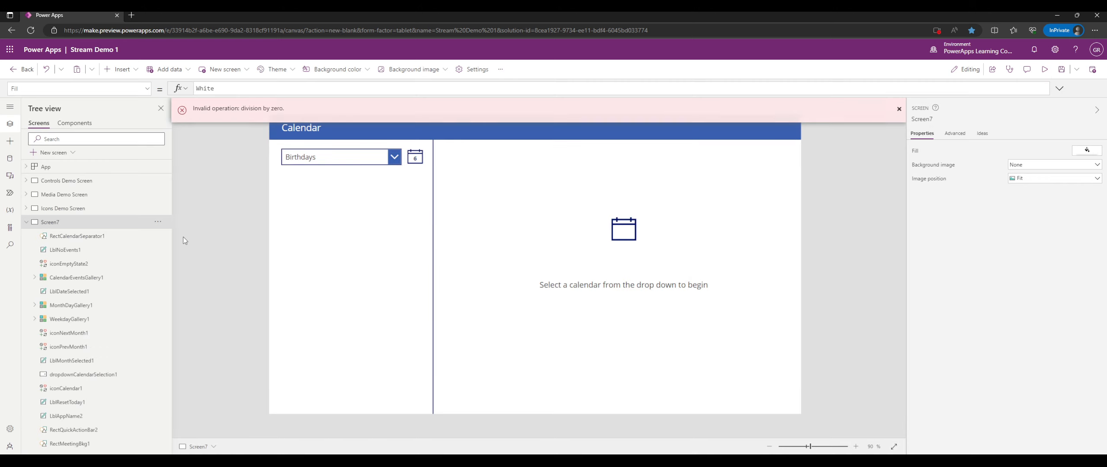
click(1044, 70)
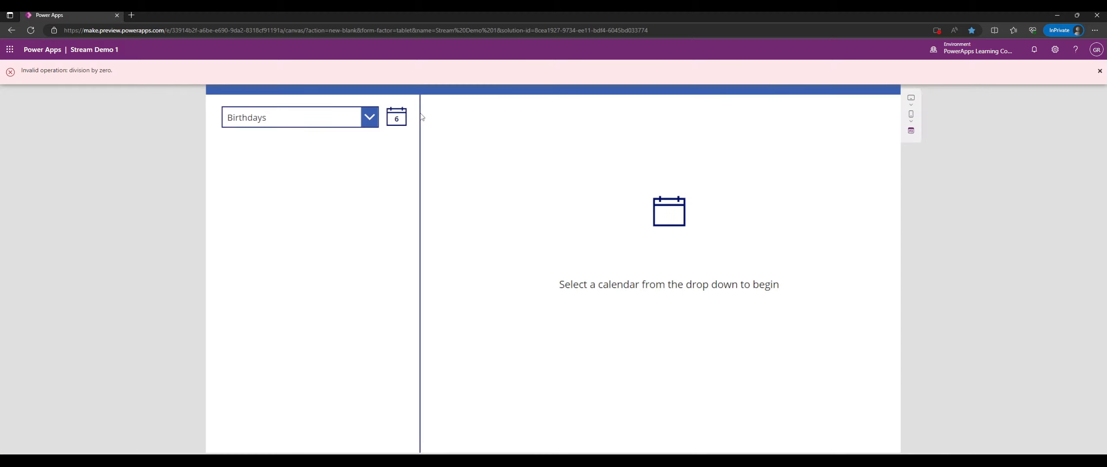
Switch the calendar to United States holidays, then back to Calendar.
click(377, 116)
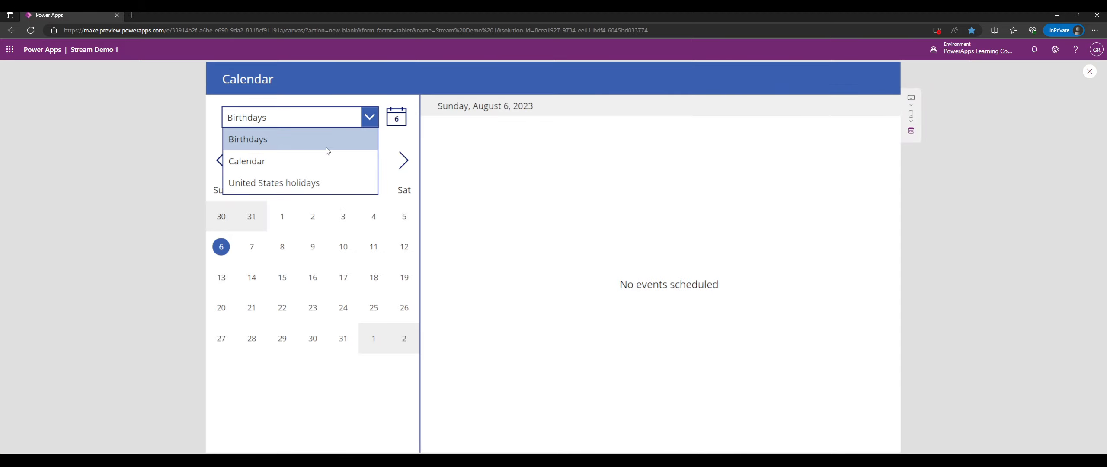
click(345, 158)
click(367, 116)
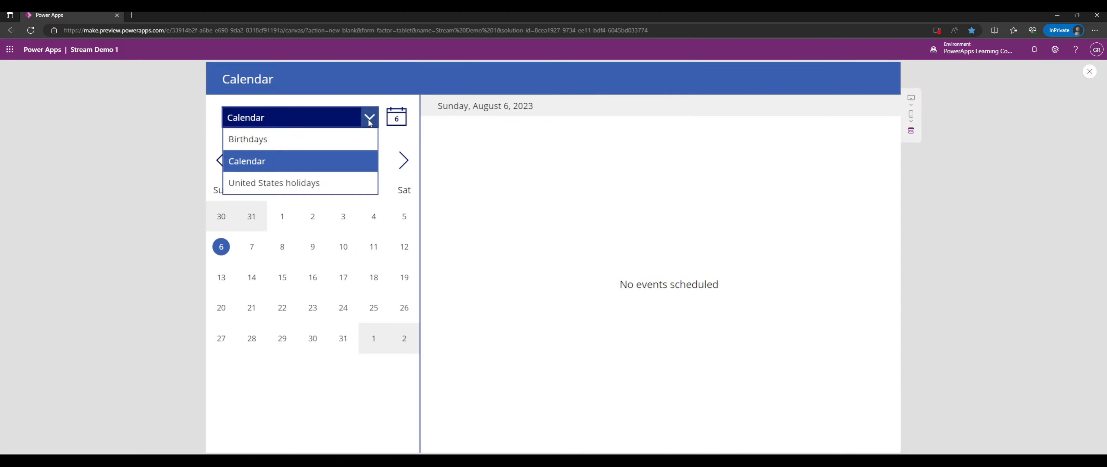
click(321, 181)
click(366, 115)
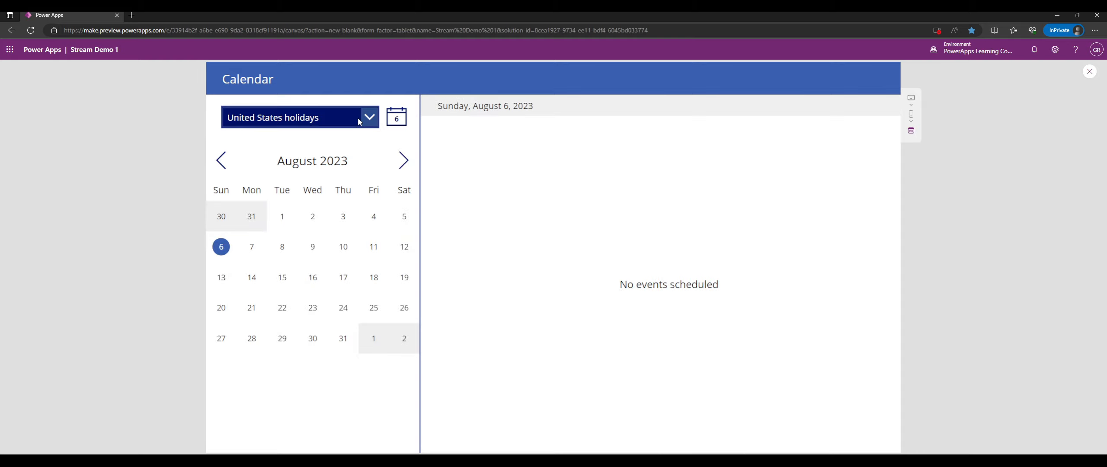
click(316, 158)
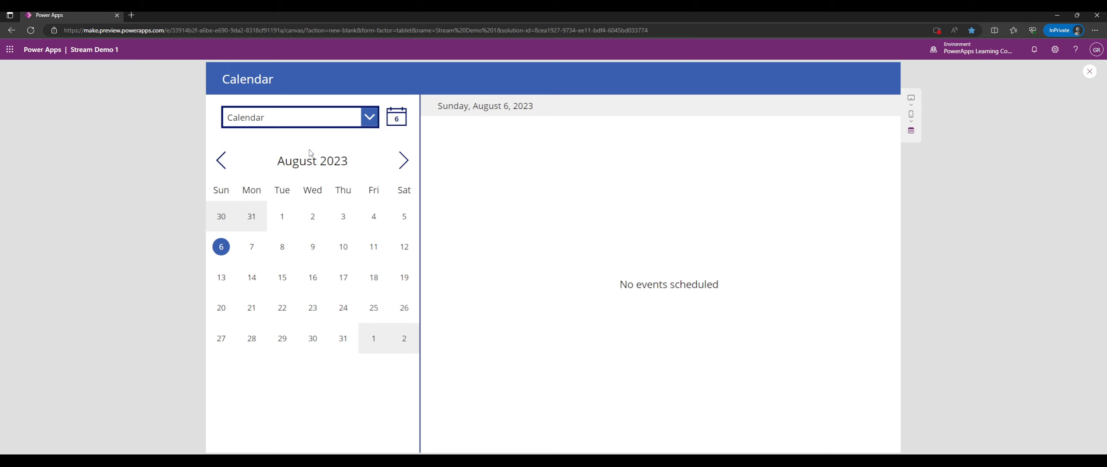
click(370, 118)
Select August 7, 8, 1, 4, 5 and 6, jump back to today, and exit preview.
click(251, 247)
click(281, 246)
click(283, 219)
click(375, 218)
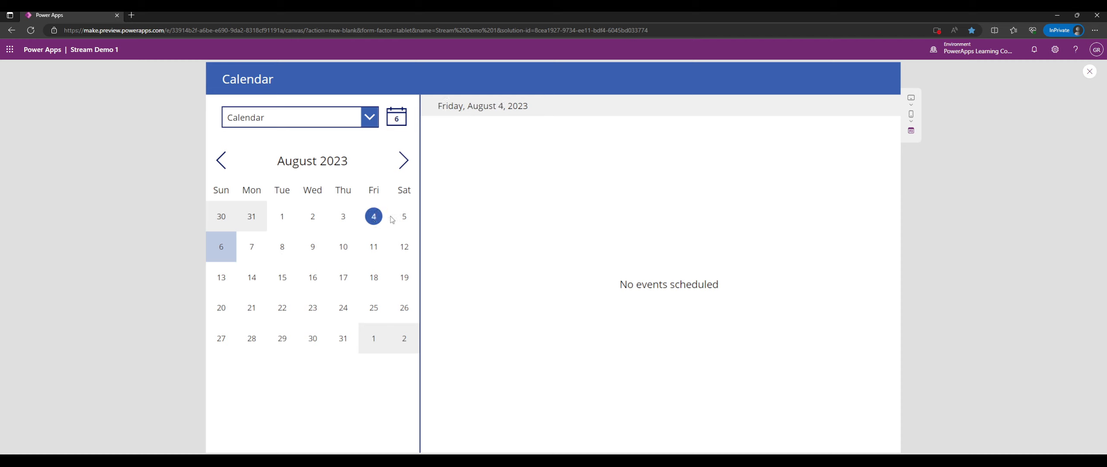
click(402, 218)
click(223, 243)
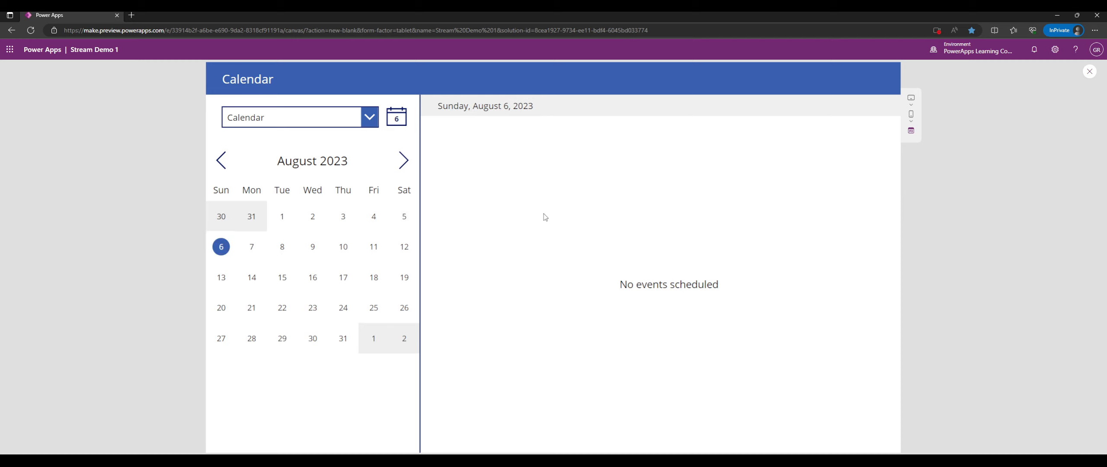
click(395, 120)
click(1089, 72)
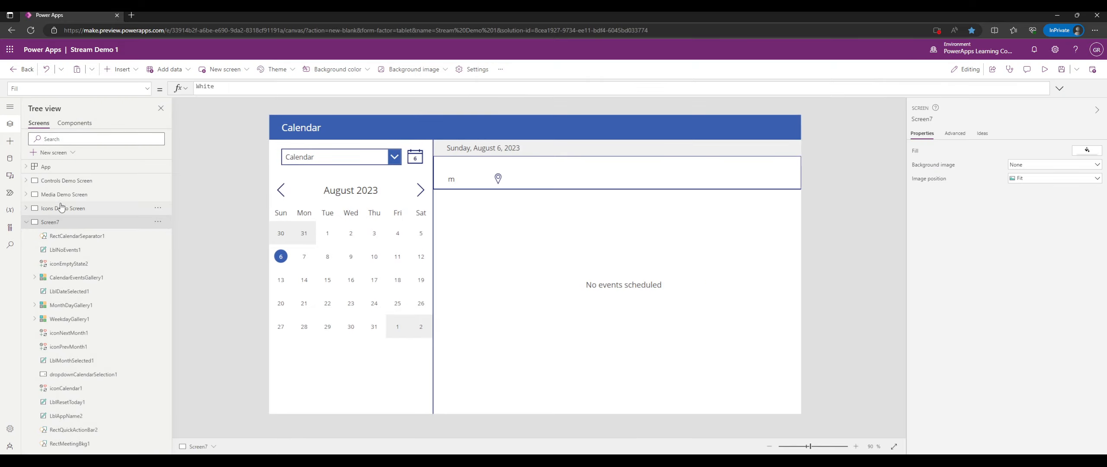
Add Screen8 from the Meeting template and collapse Screen7 in the tree.
click(56, 152)
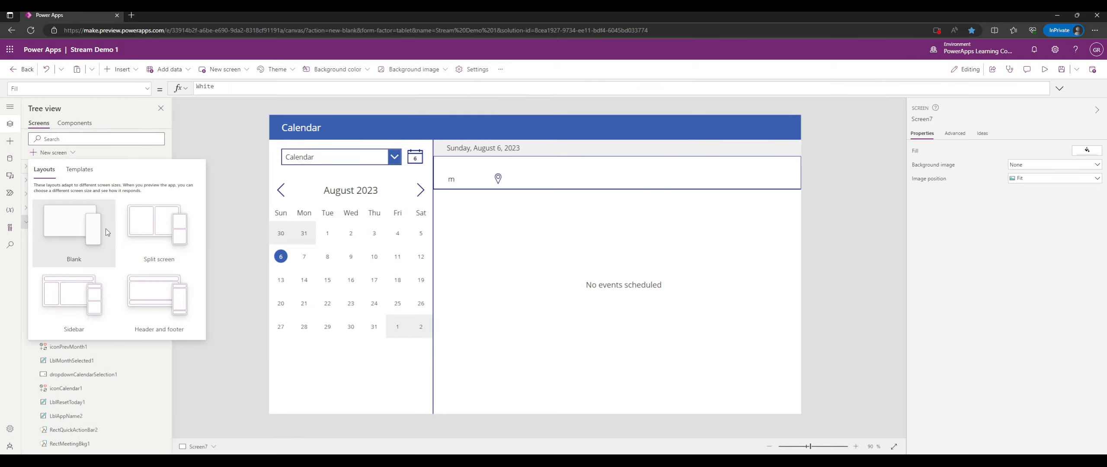
click(82, 169)
scroll(152, 258, down, 5)
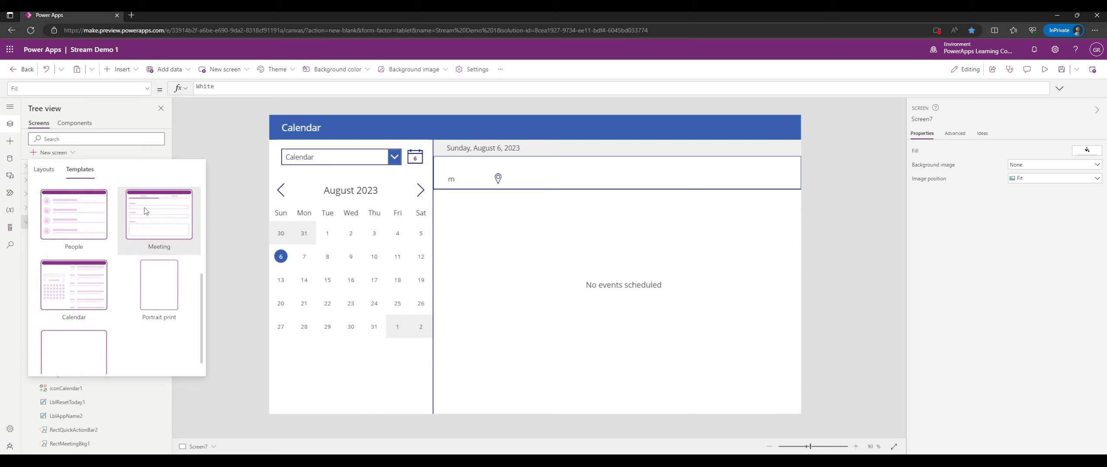
click(152, 258)
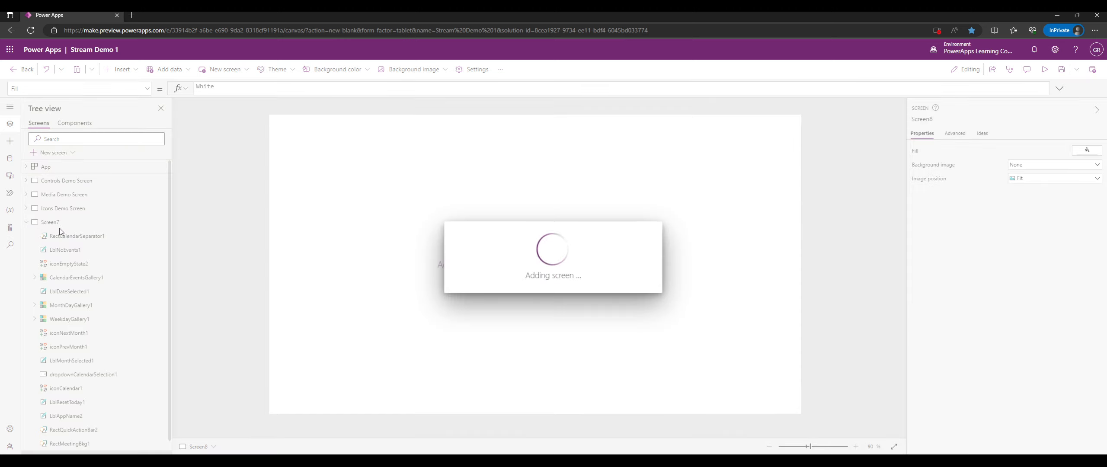
click(28, 222)
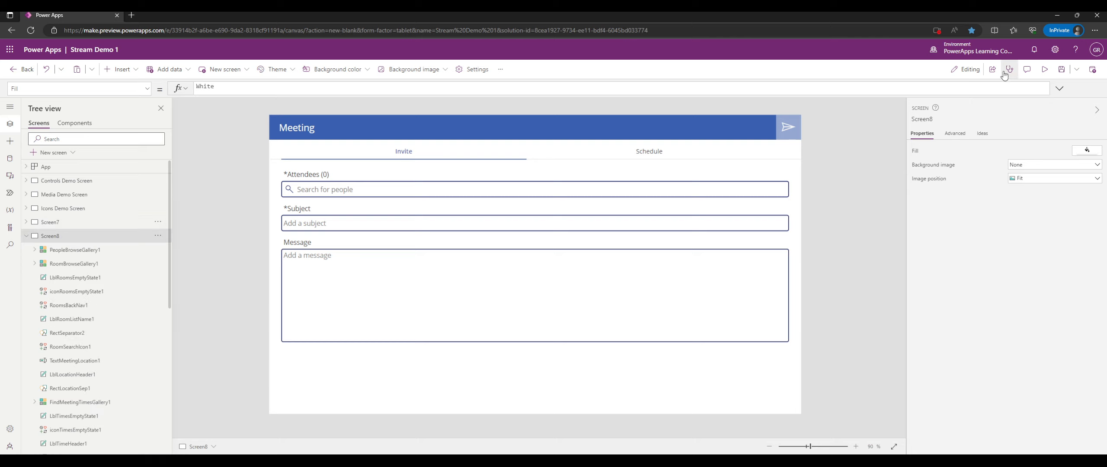
Preview the Meeting screen and add two colleagues as attendees by name search.
click(1046, 69)
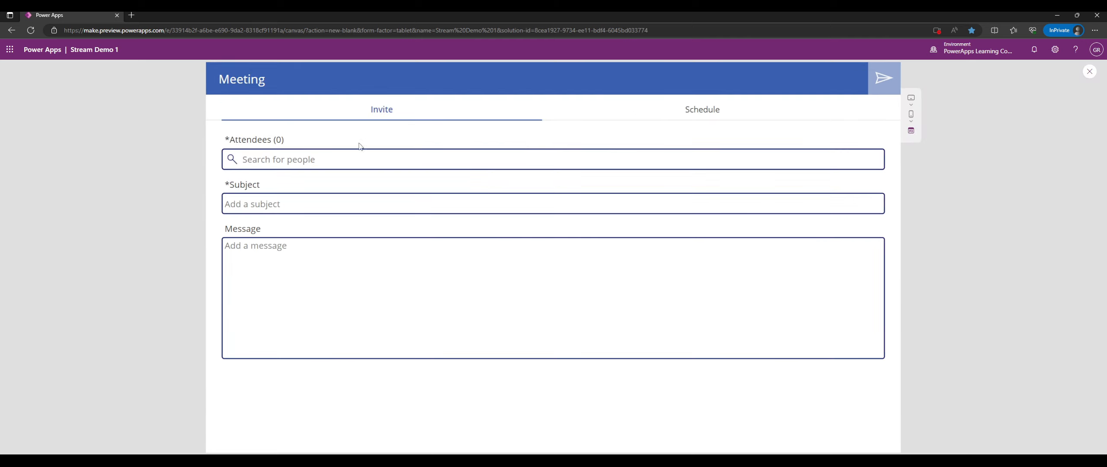
click(344, 155)
text(glen)
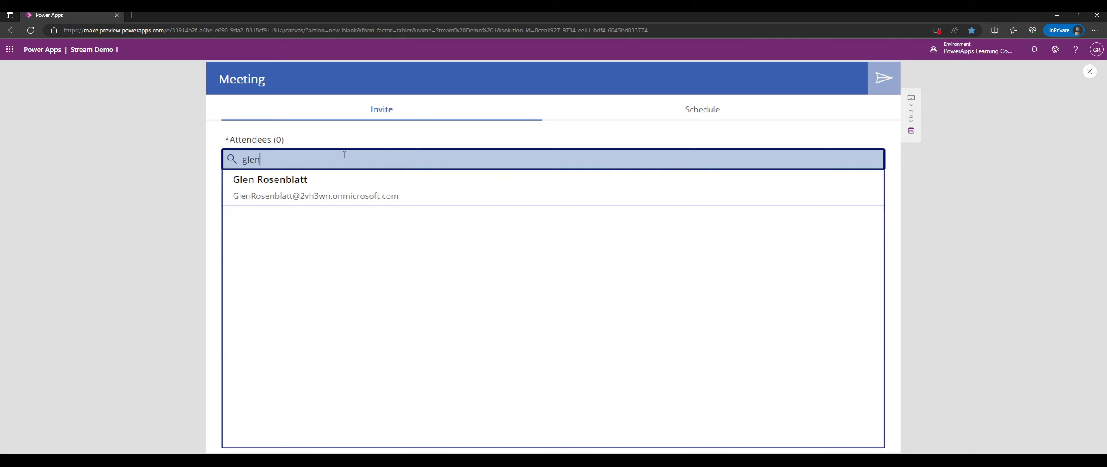
click(346, 194)
click(395, 158)
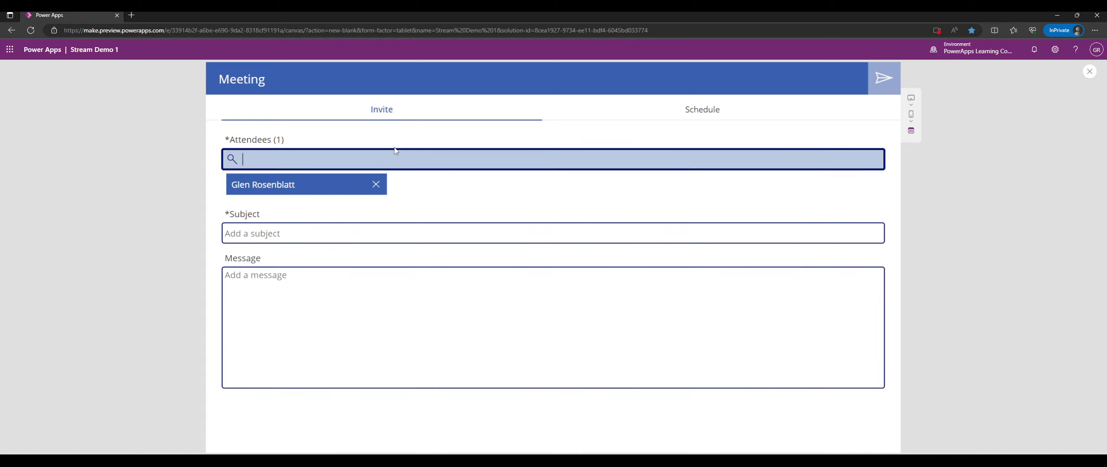
text(matt)
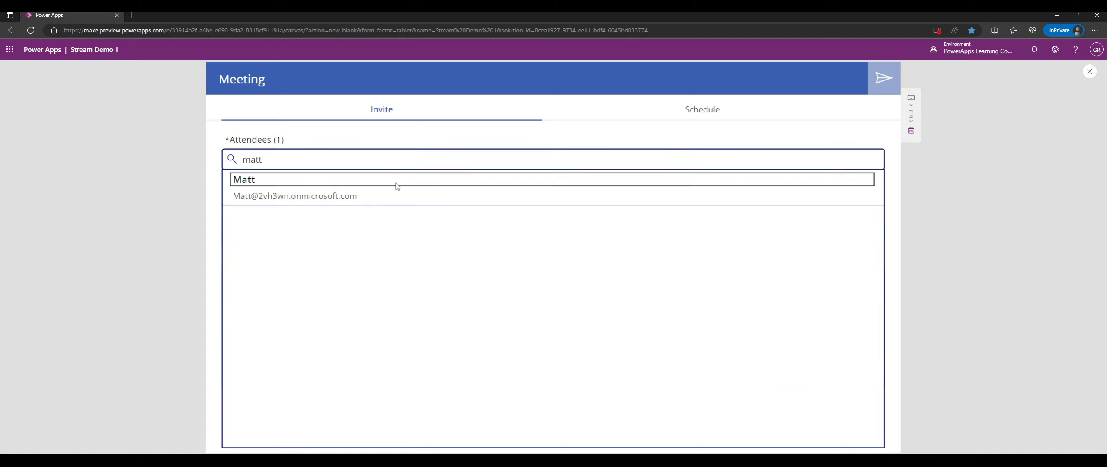
click(397, 185)
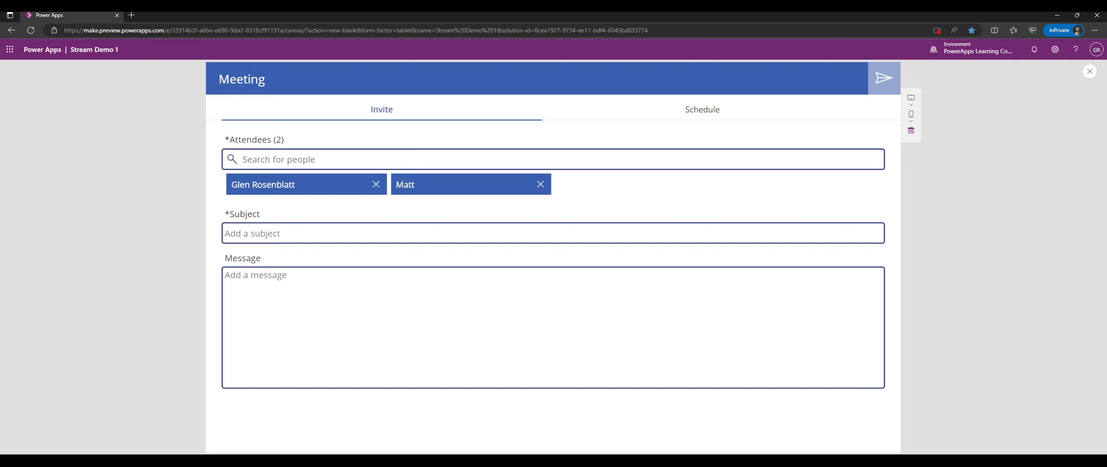
Enter 'test' as both the meeting subject and the message.
click(317, 231)
text(test)
click(350, 302)
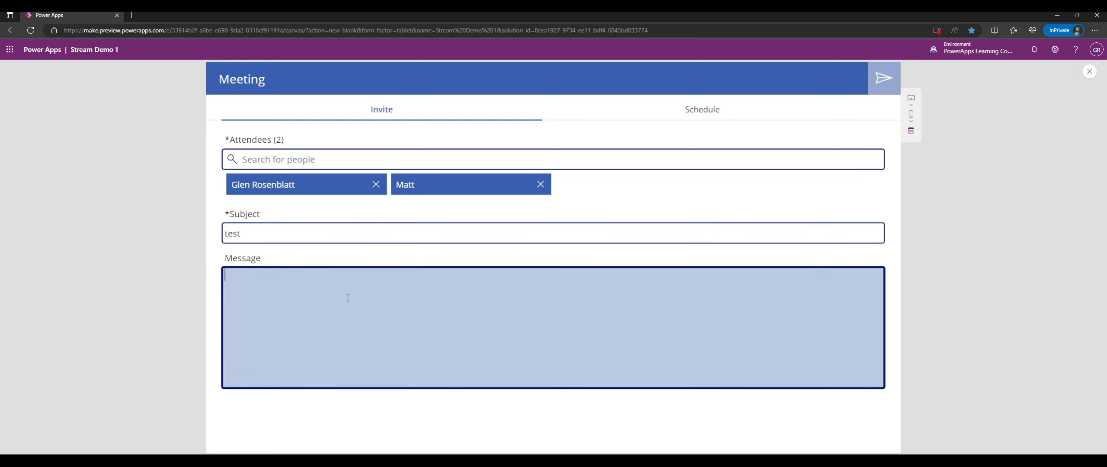
text(test)
click(703, 110)
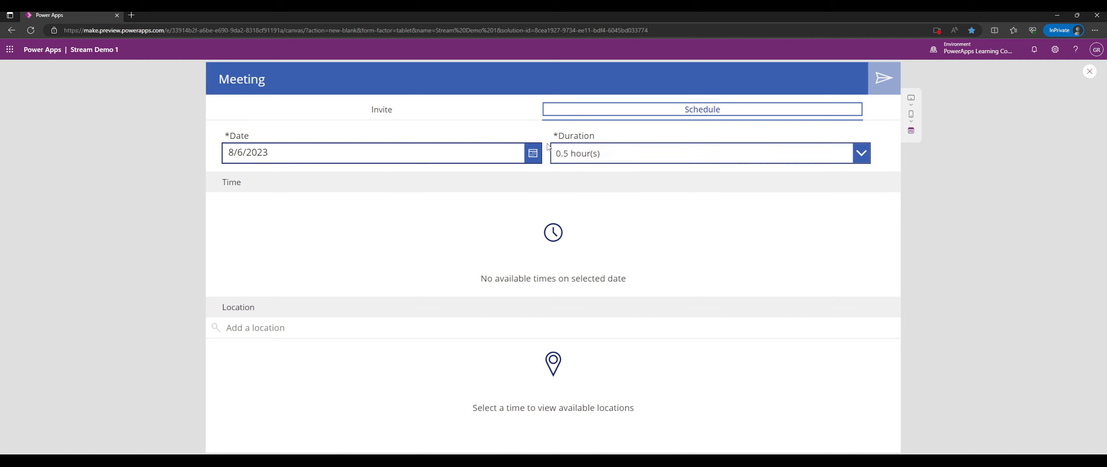
Schedule the meeting for 8/7/2023 in the 9:00 AM time slot.
click(493, 198)
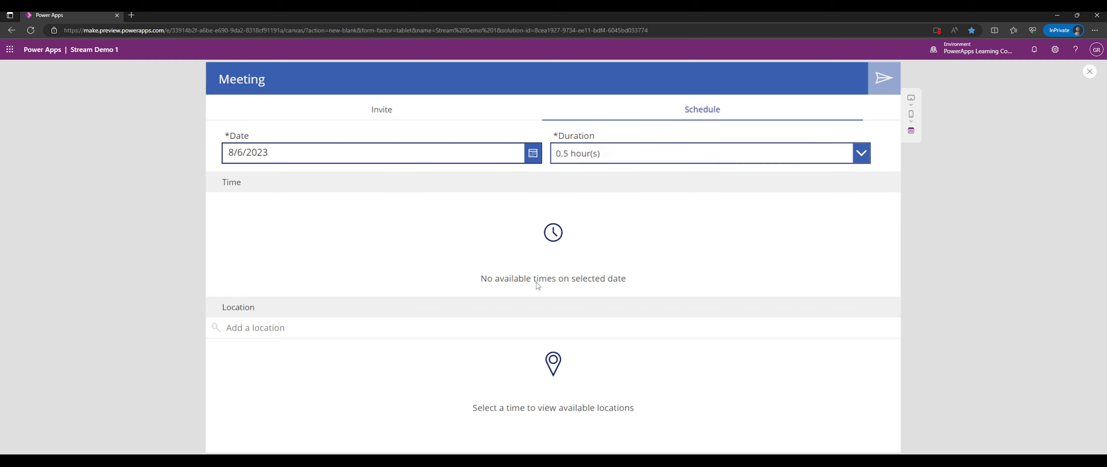
click(523, 157)
click(261, 324)
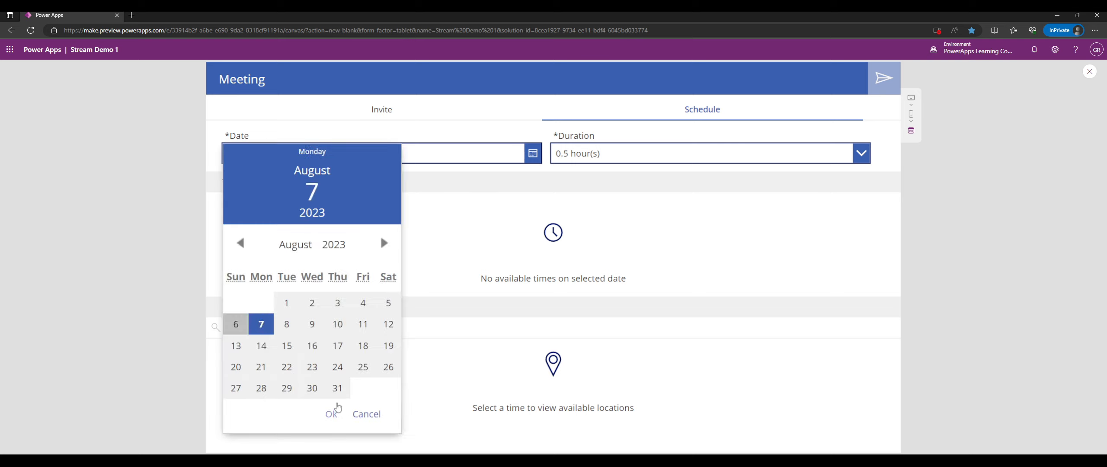
click(337, 409)
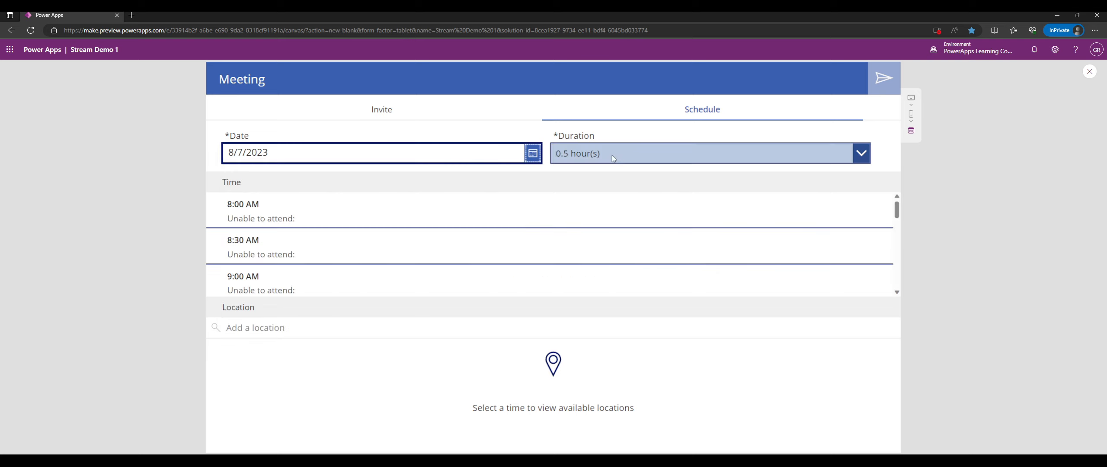
click(326, 216)
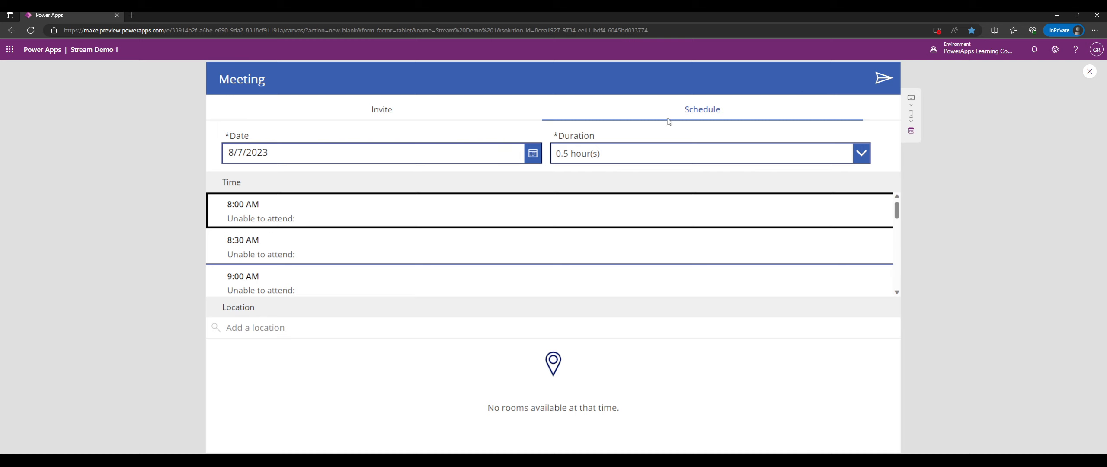
scroll(319, 257, down, 1)
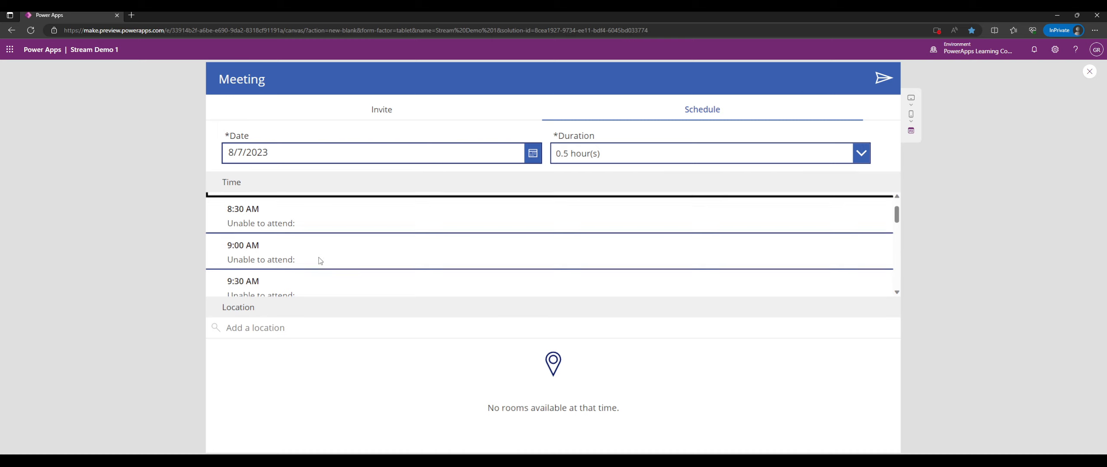
click(316, 256)
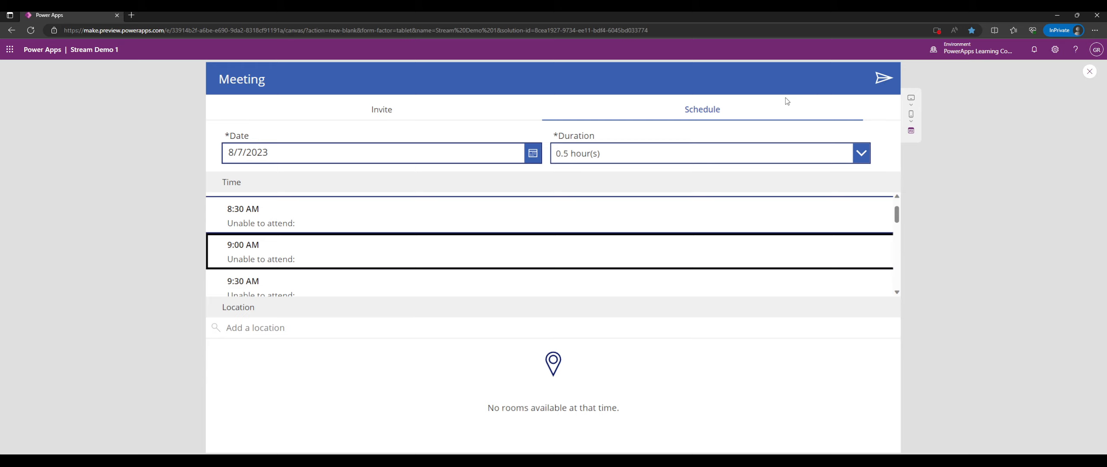
Review the invite, send it, and return to the editor on Screen7.
click(383, 110)
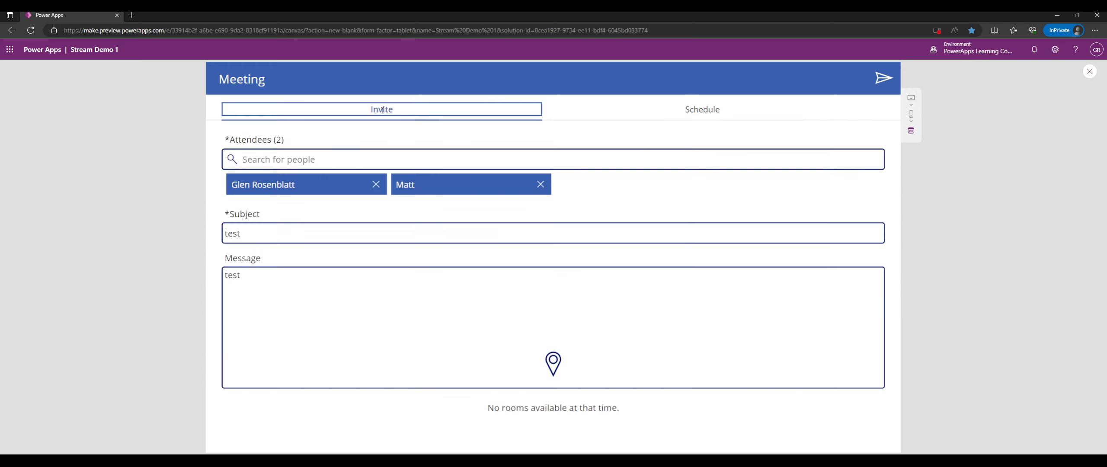
click(633, 111)
click(493, 111)
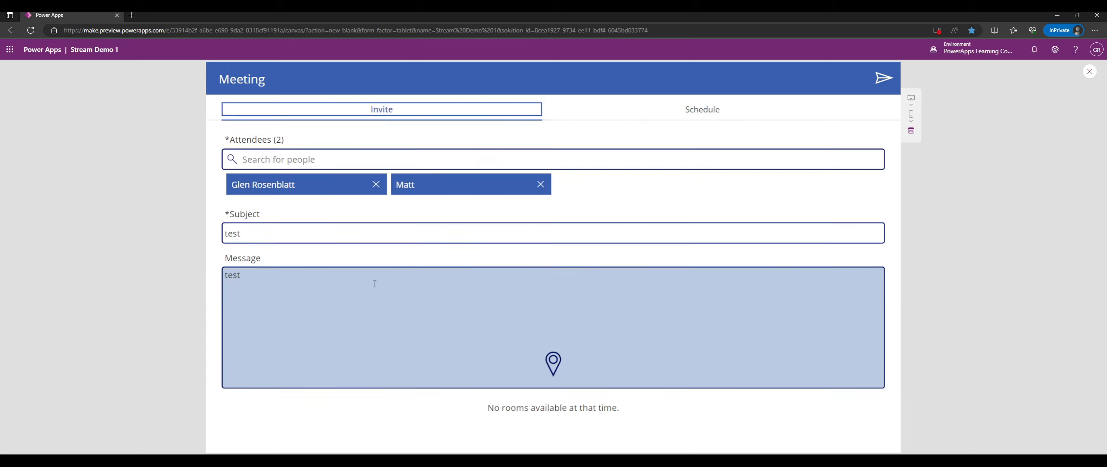
click(893, 76)
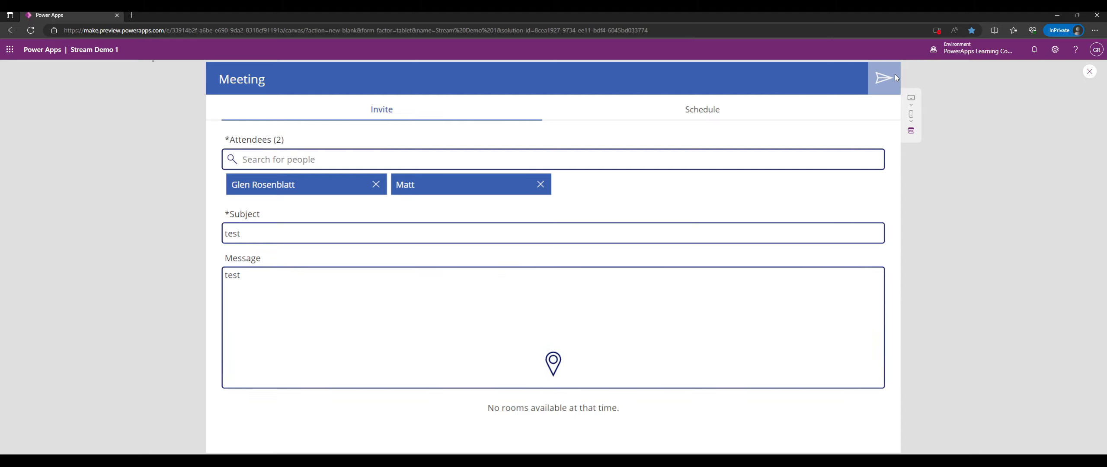
click(1089, 71)
click(55, 224)
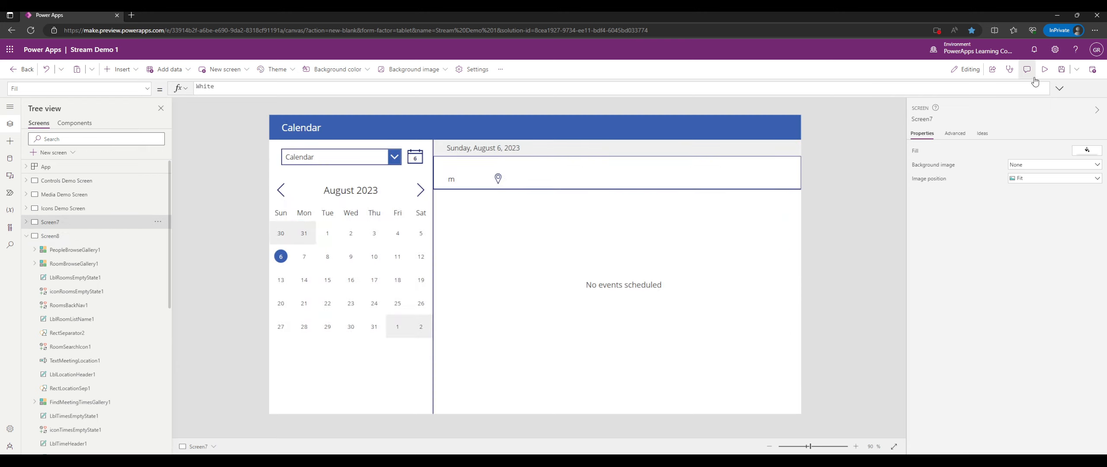
Preview the Calendar screen and browse August 7, 6 and 1 on the main Calendar.
click(1045, 69)
click(251, 246)
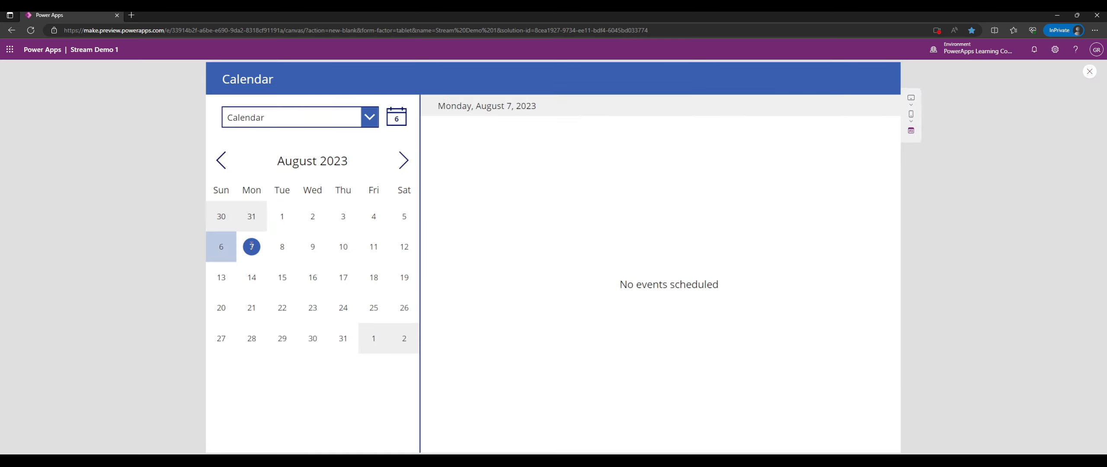
click(221, 247)
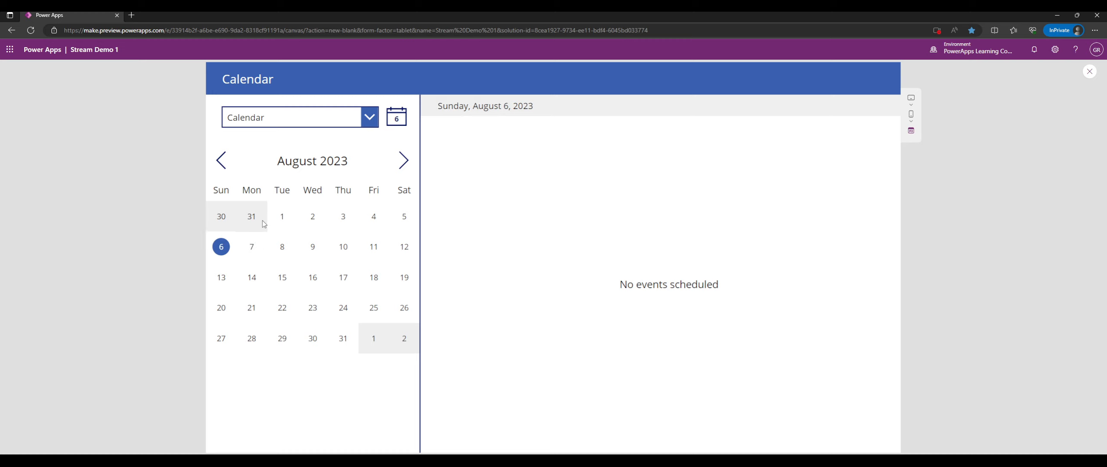
click(252, 244)
click(281, 216)
click(302, 117)
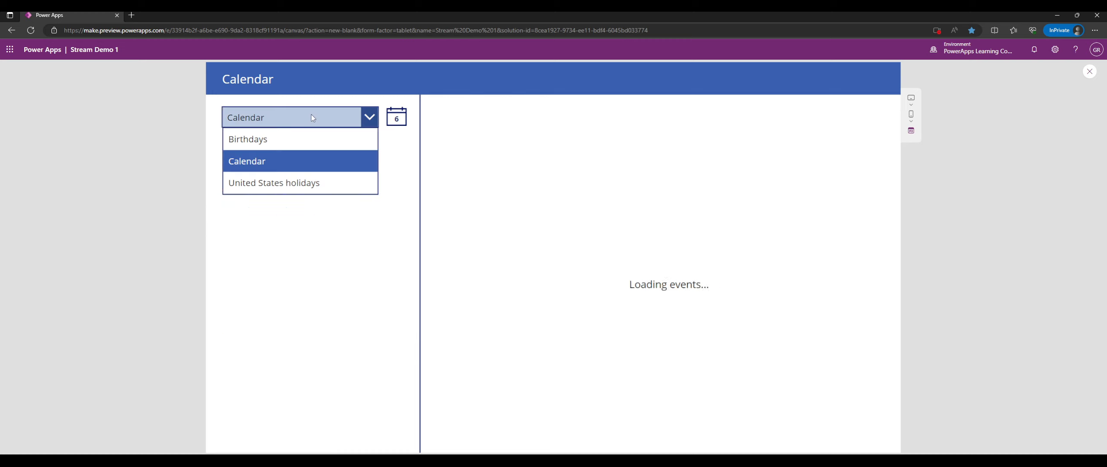
click(273, 164)
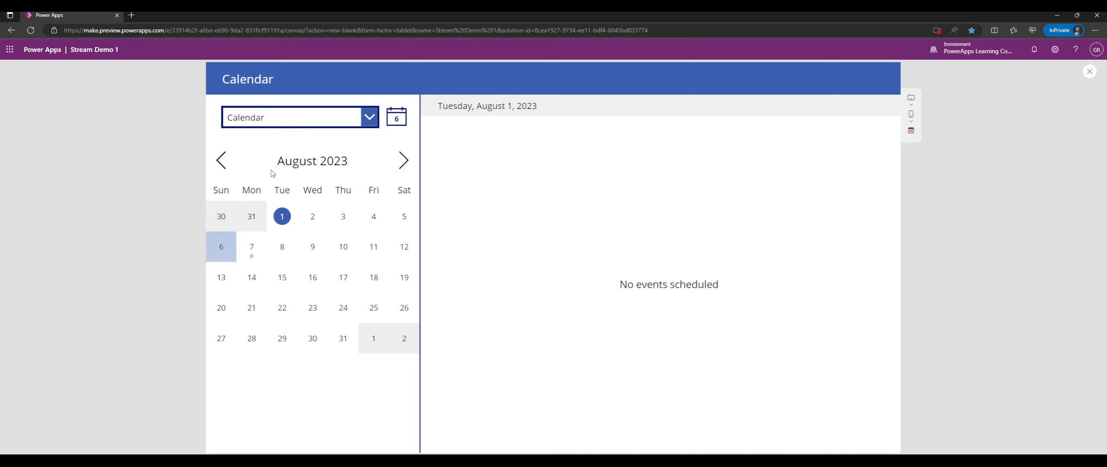
click(253, 246)
Reselect the main Calendar, open August 7, and inspect the 9:00 AM test meeting.
click(294, 124)
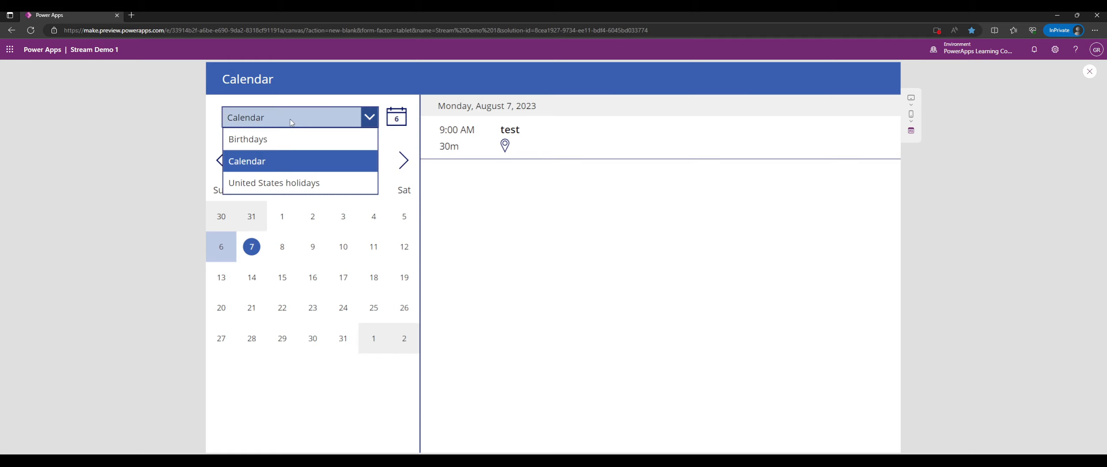
click(252, 155)
click(294, 117)
click(252, 155)
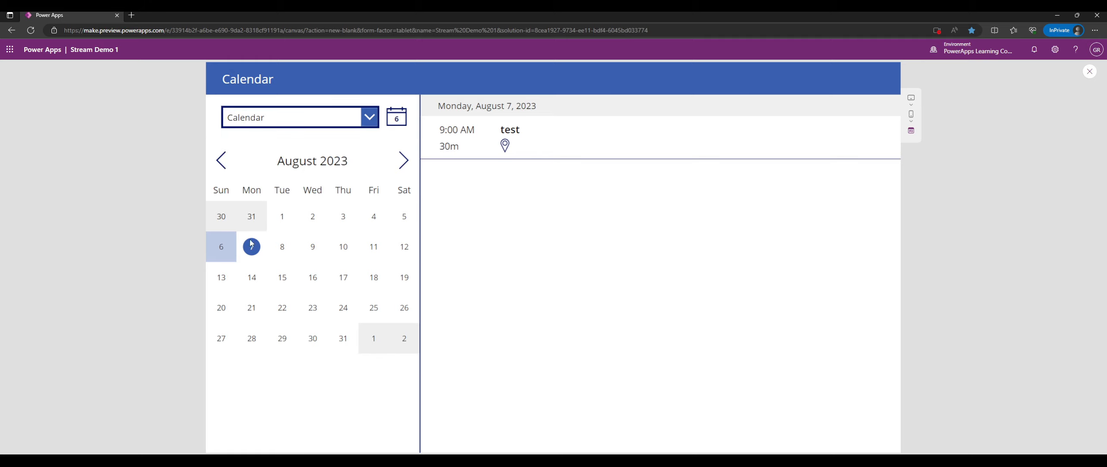
click(234, 252)
click(251, 248)
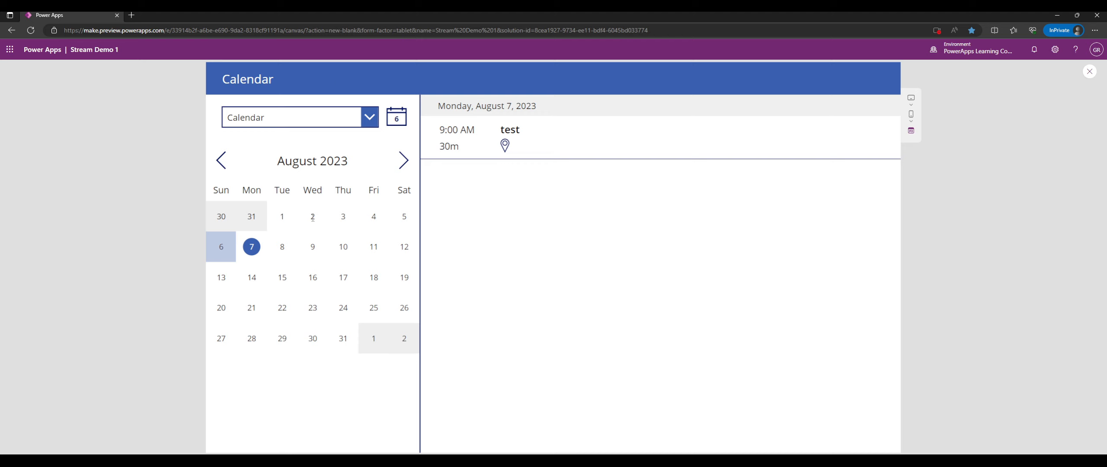
click(548, 142)
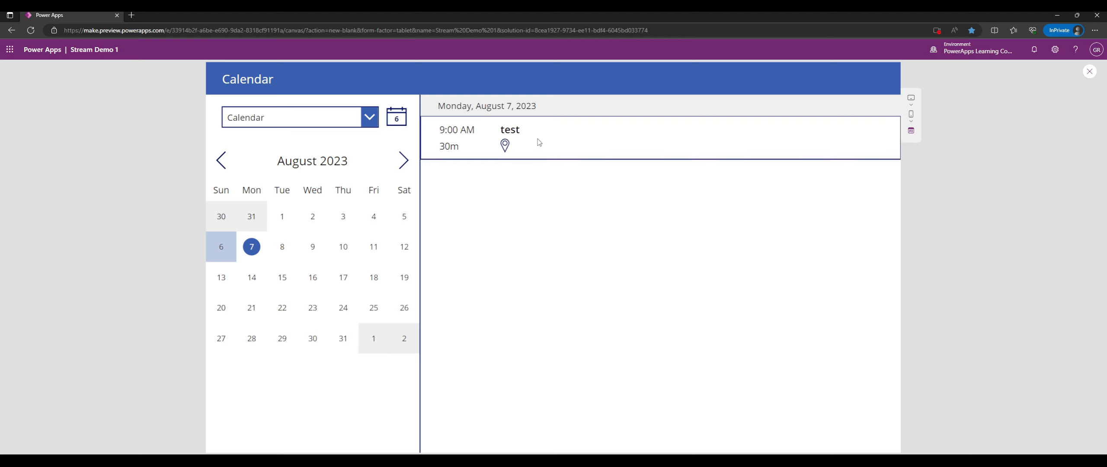
click(510, 131)
click(504, 144)
click(1090, 72)
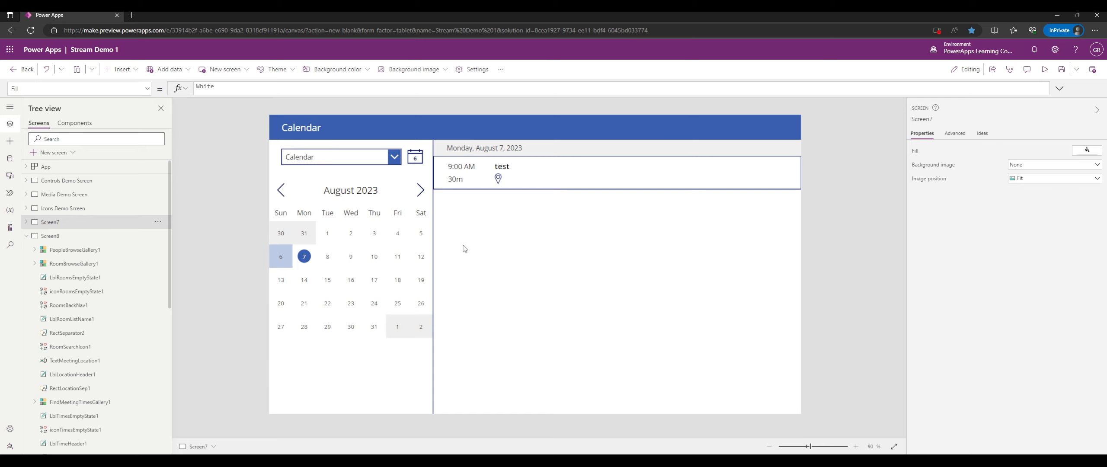
Delete Screen7 (Calendar template) and Screen8 (Meeting template) from the Tree view.
click(157, 222)
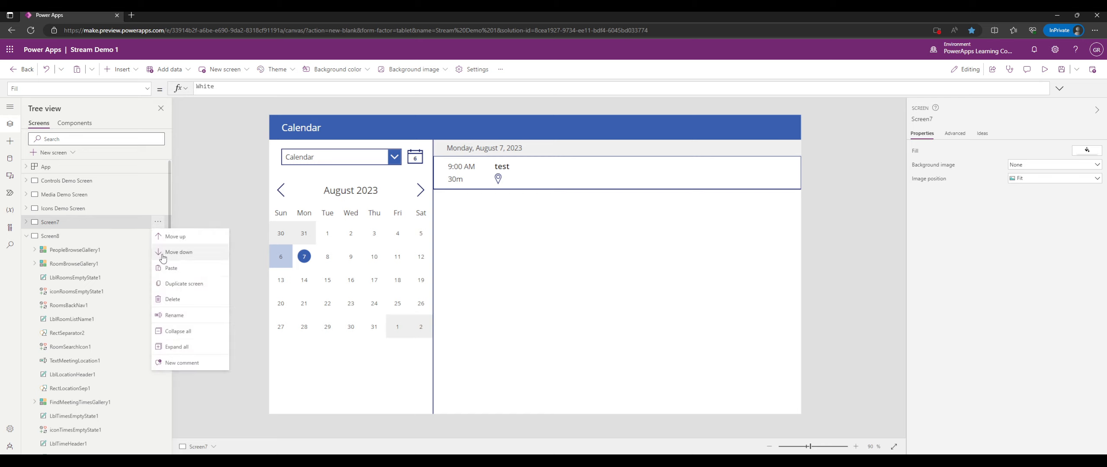
click(175, 298)
click(158, 221)
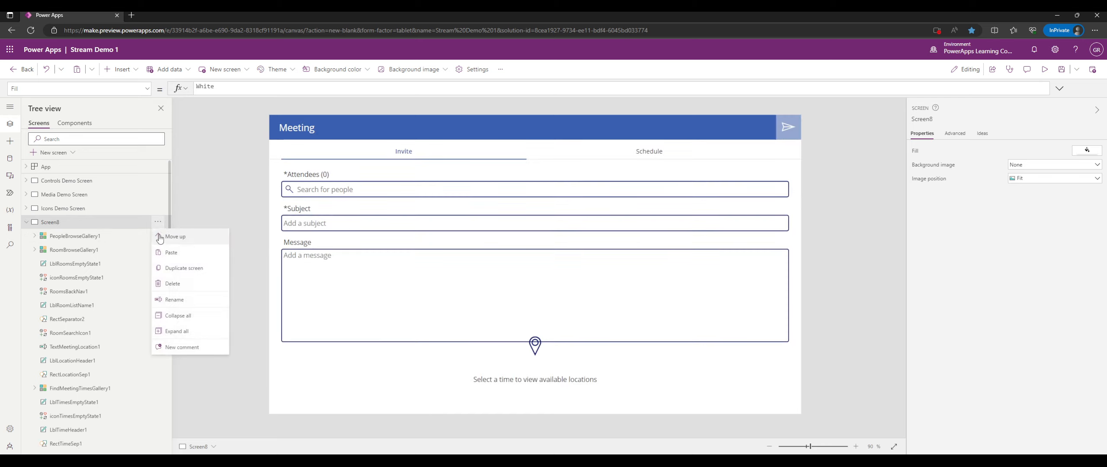
click(177, 282)
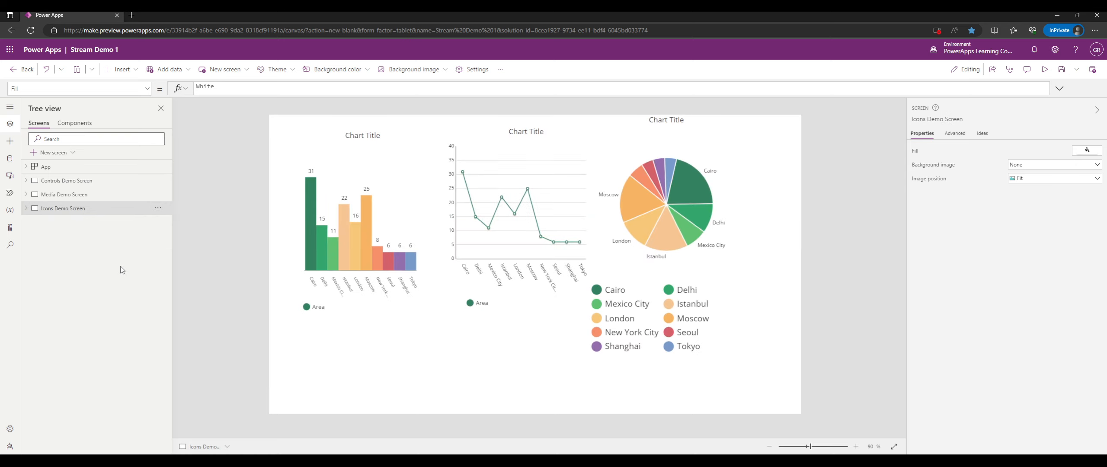